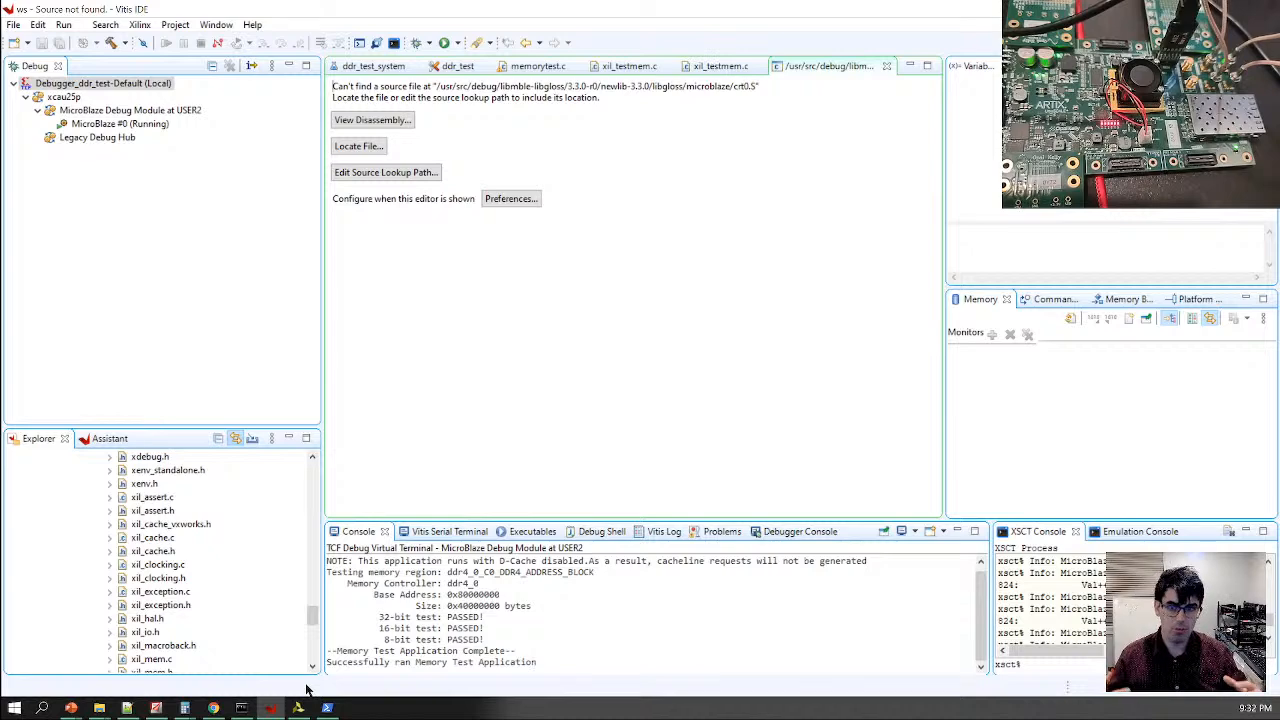
Bring up memorytest.c and relaunch the memory test application, first as a run and finally as a debug session
left_click(560, 67)
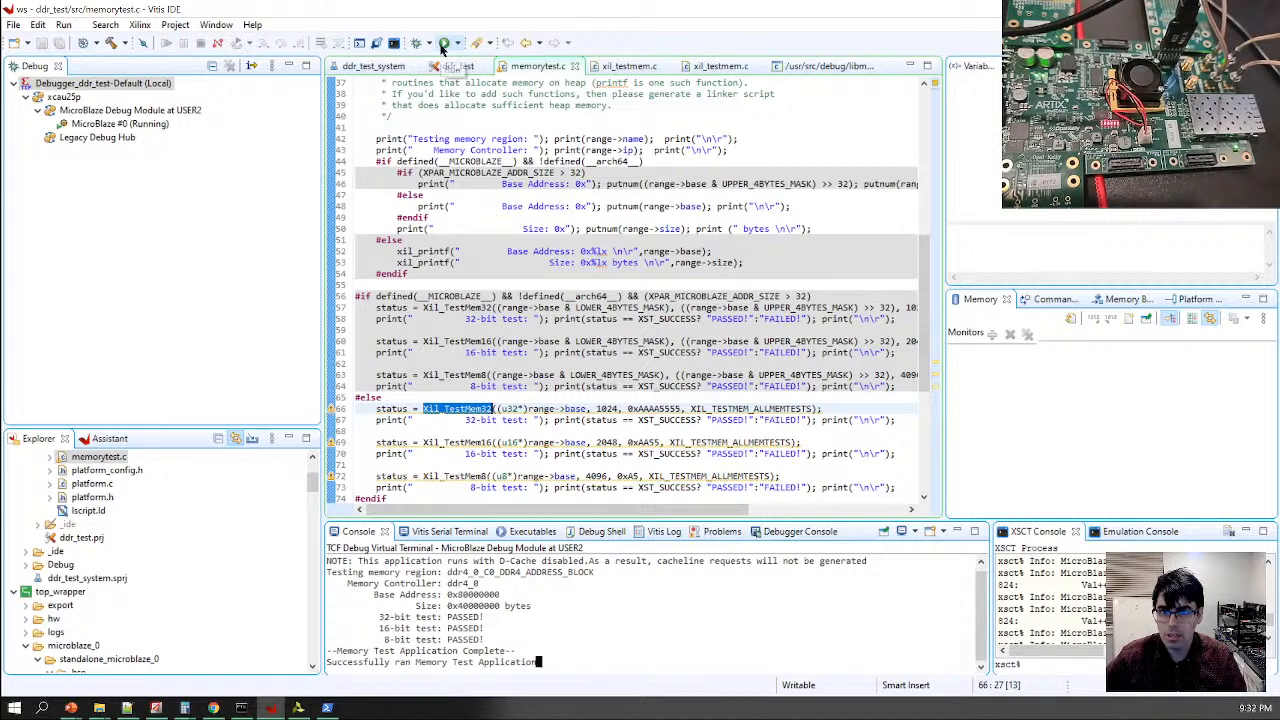
left_click(443, 44)
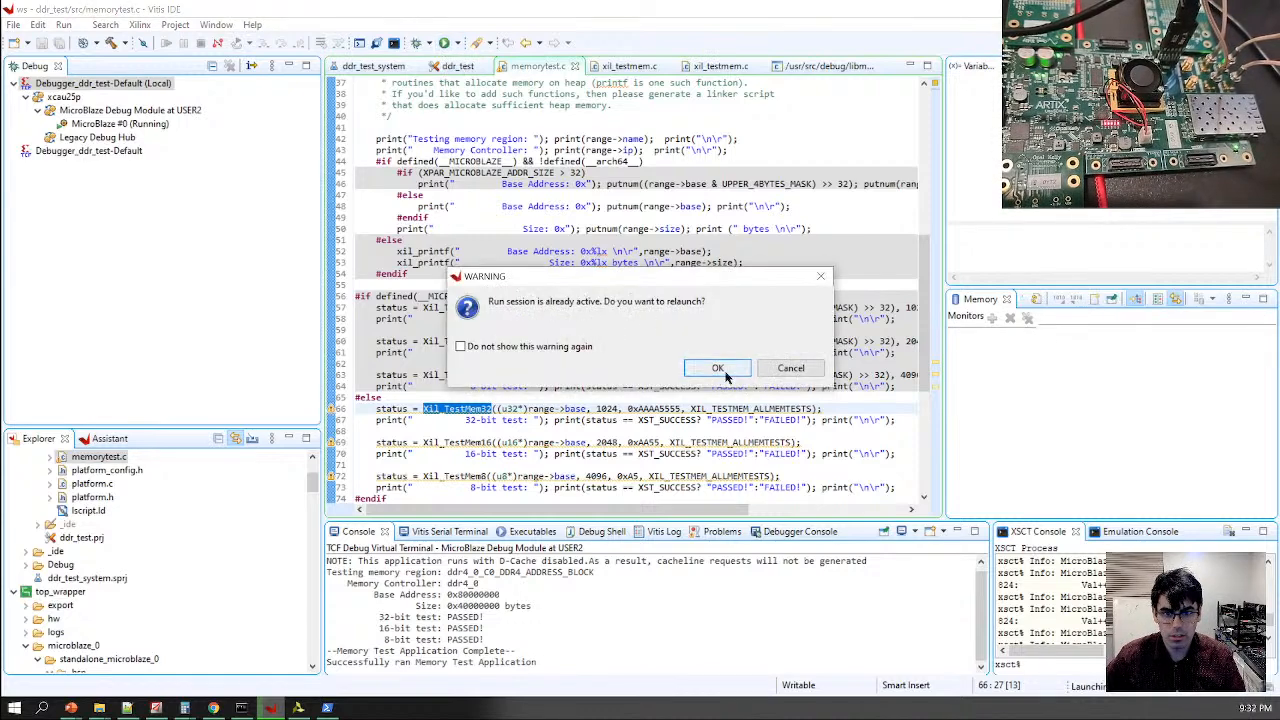
left_click(721, 370)
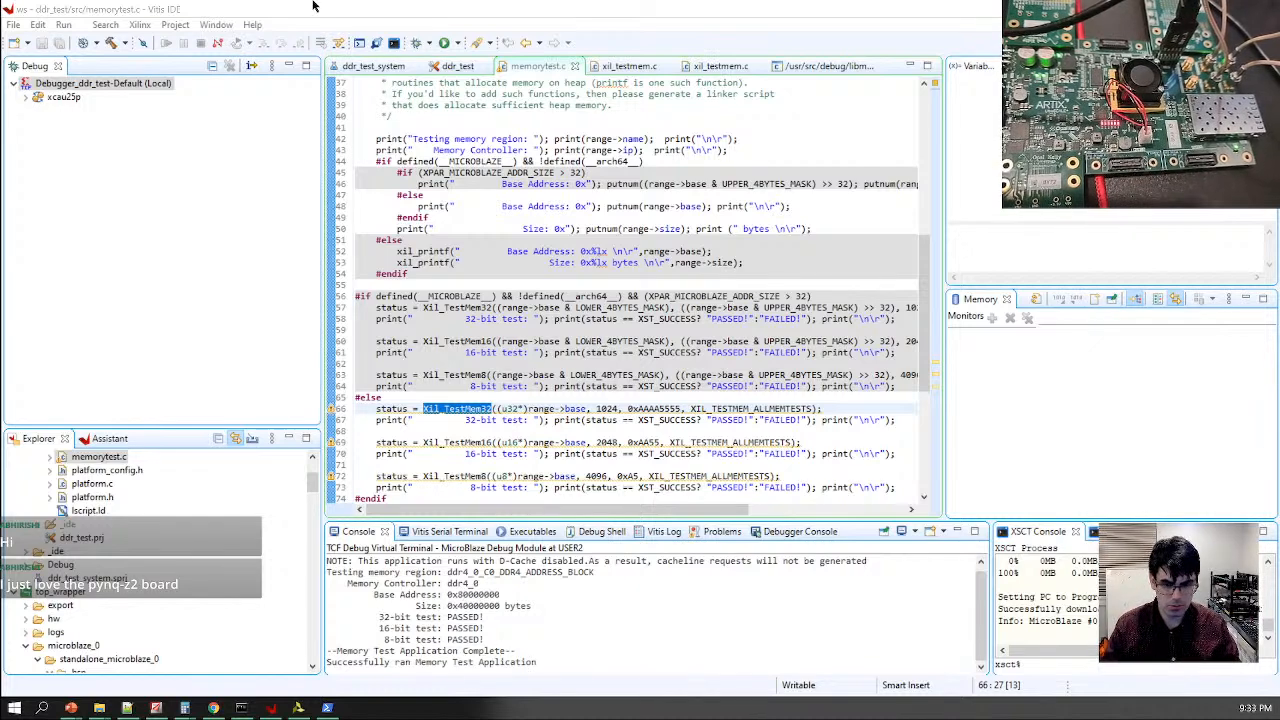
left_click(415, 46)
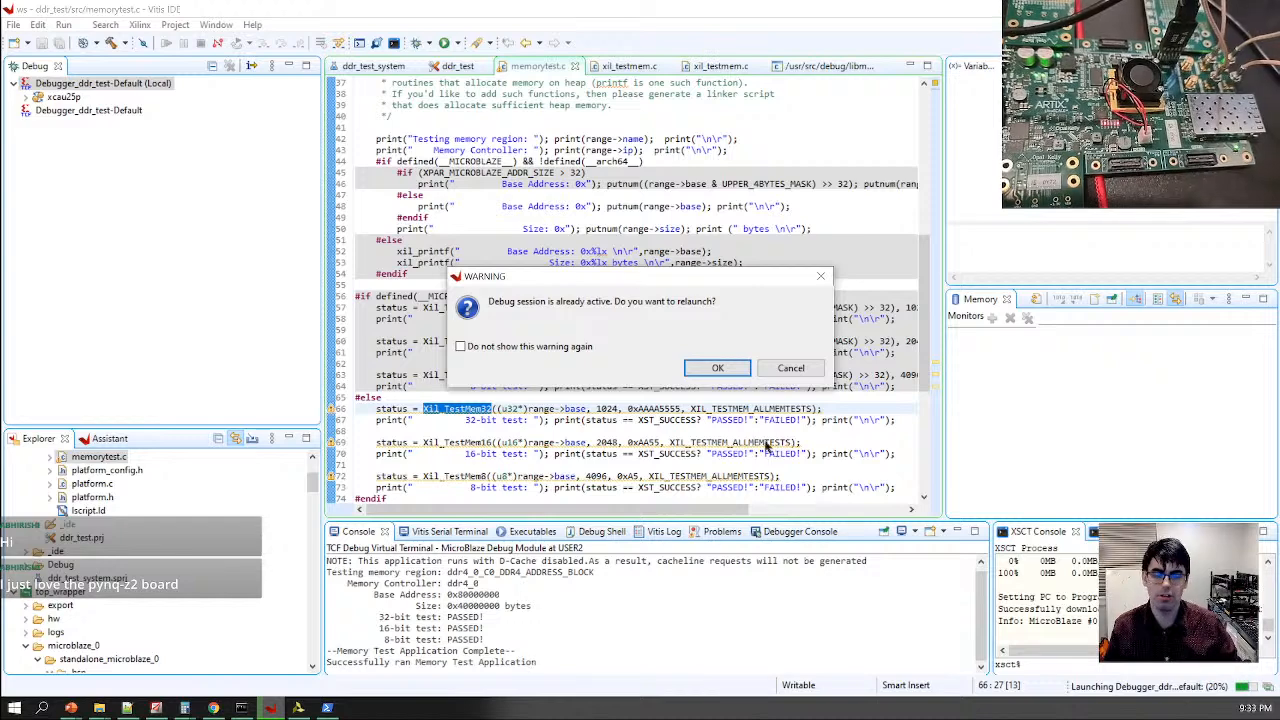
left_click(720, 368)
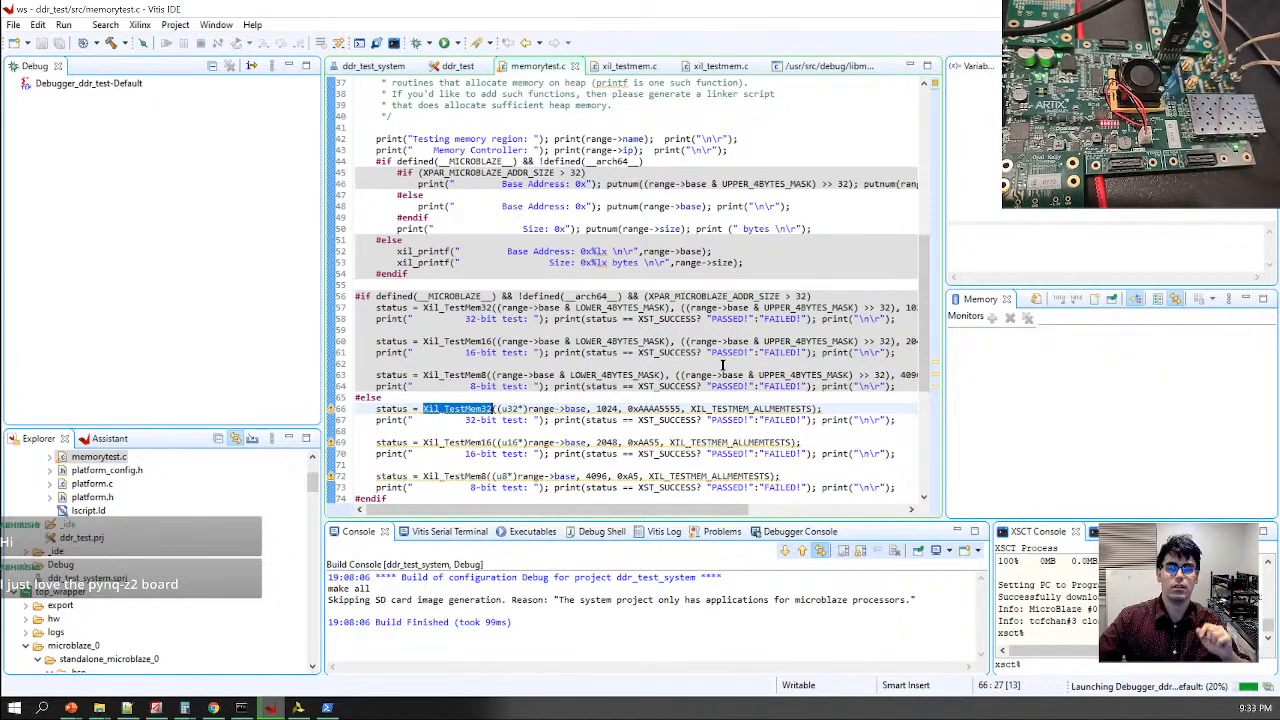
Switch to the PowerShell log, shrink it to a small narrow window and place it clear of the code editor
left_click(327, 708)
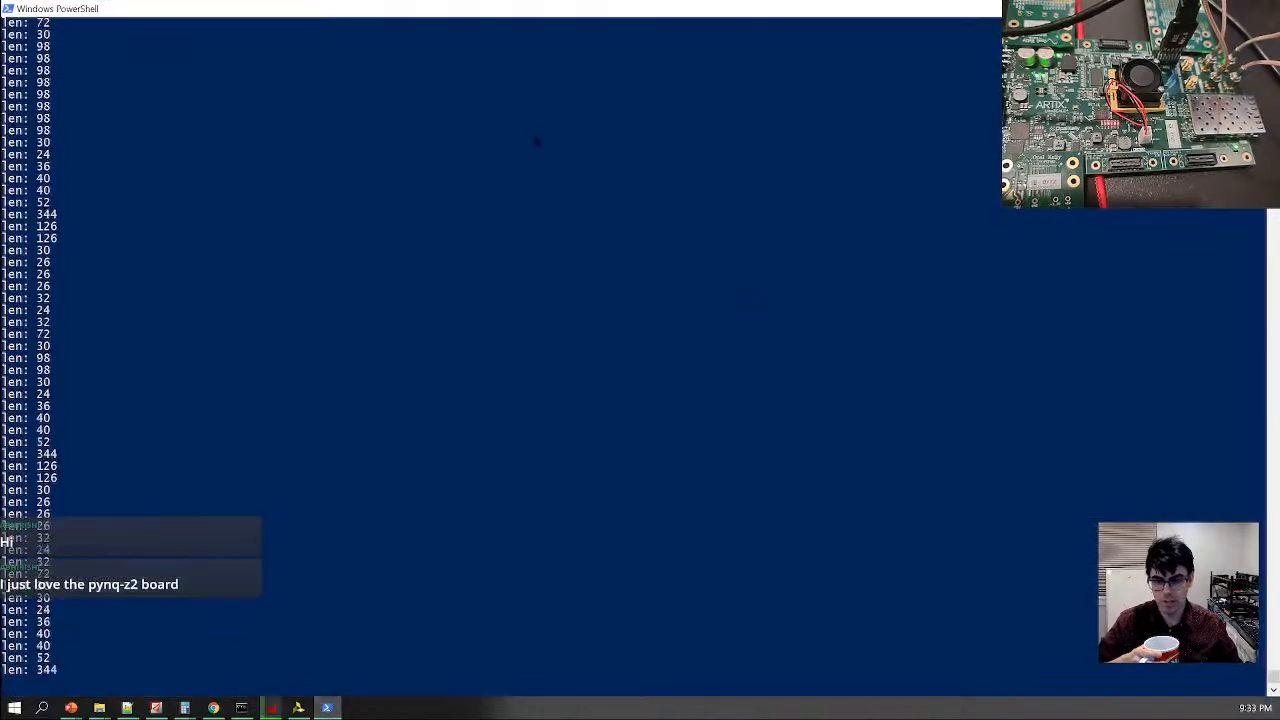
left_click_drag(615, 14, 686, 34)
left_click_drag(541, 666, 542, 359)
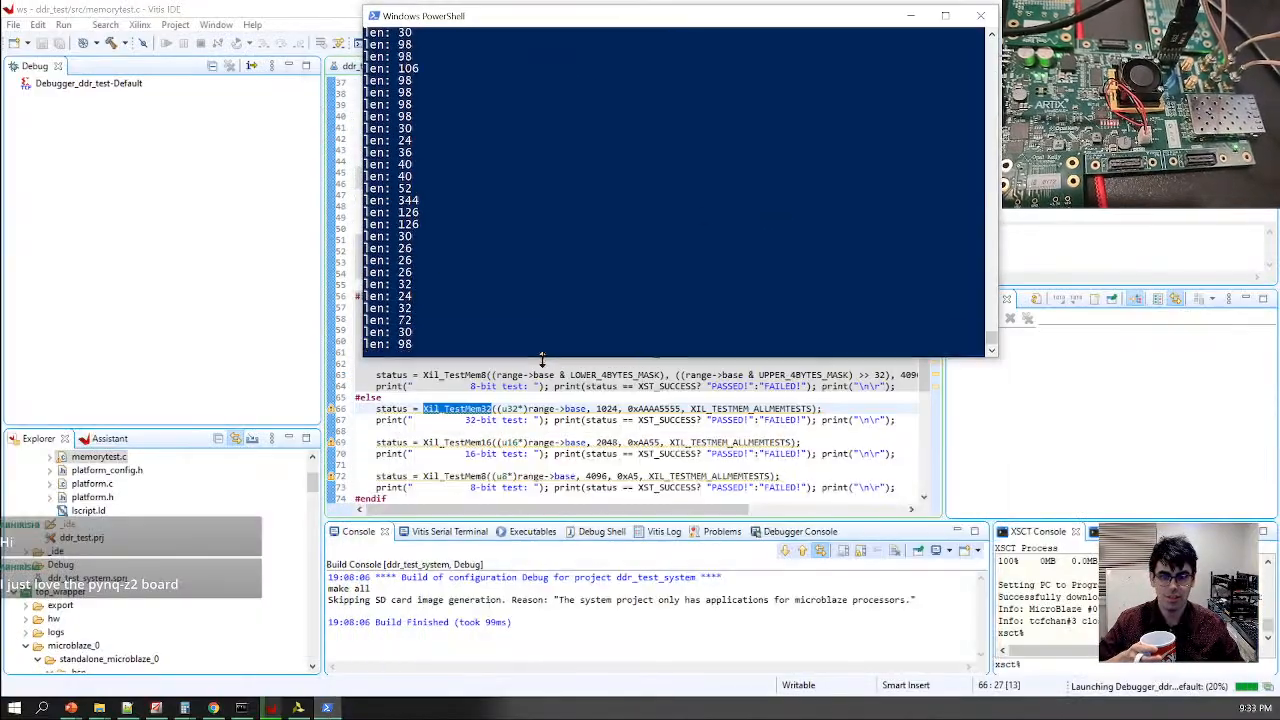
left_click_drag(643, 17, 752, 24)
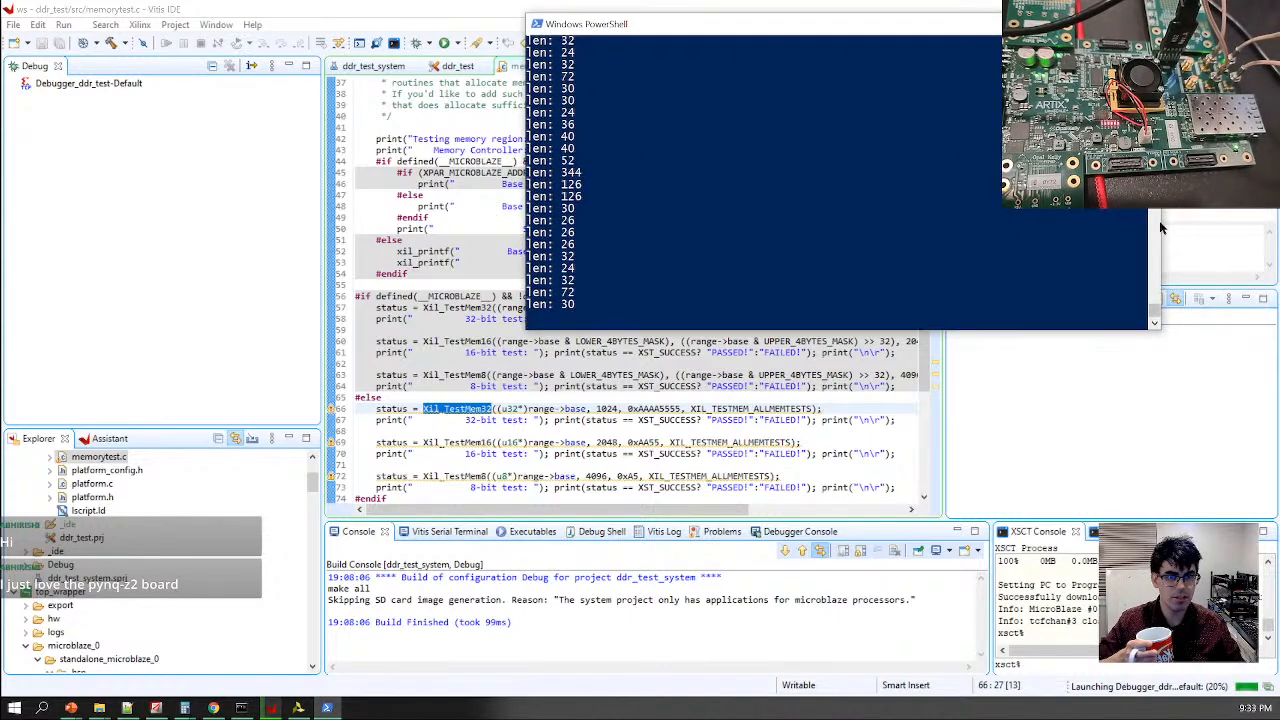
left_click_drag(1162, 228, 688, 228)
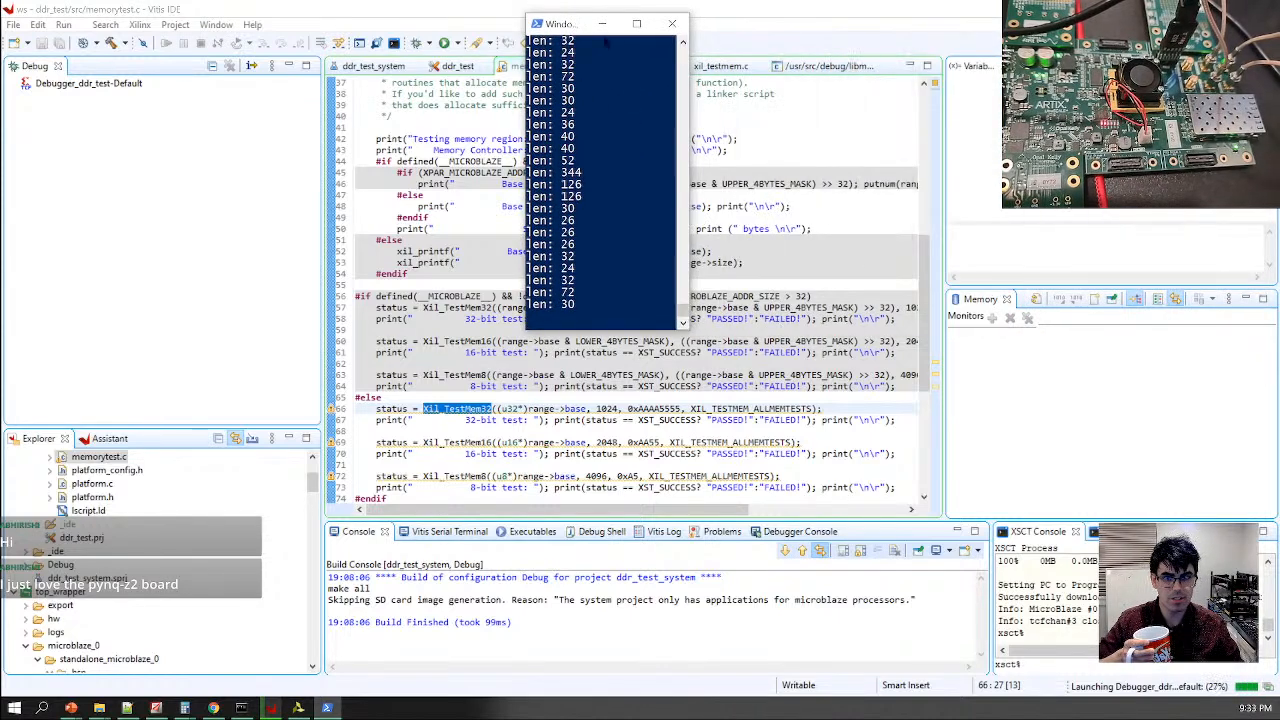
left_click_drag(575, 28, 1085, 203)
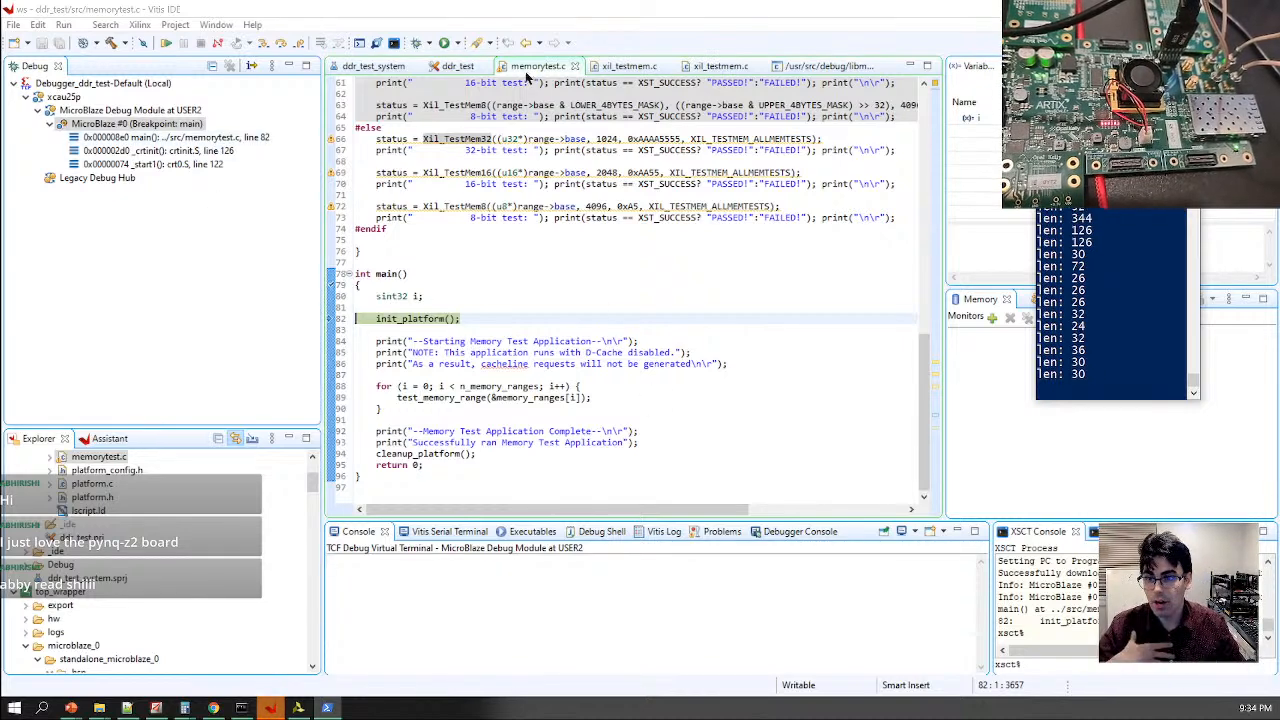
Enable the breakpoint at line 824 (Val++) in the Xil_TestMem32 function of xil_testmem.c
left_click(722, 67)
scroll(480, 385, "down", 7)
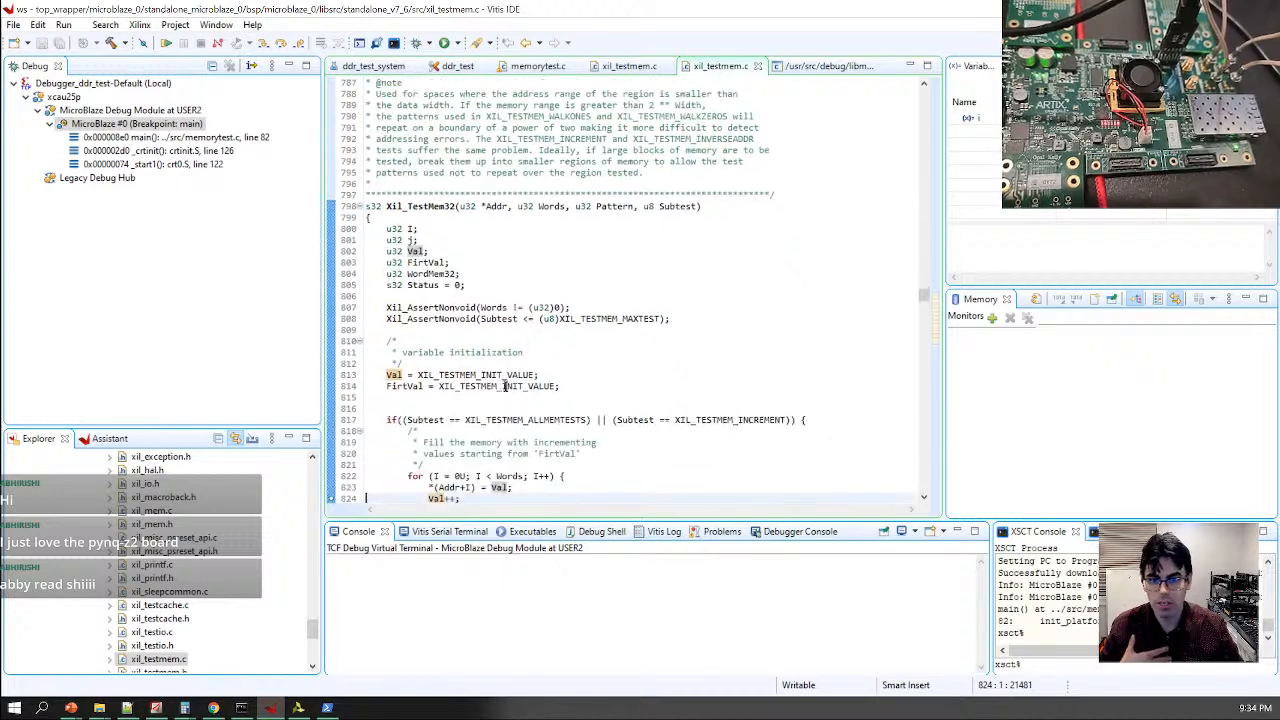
left_click(447, 366)
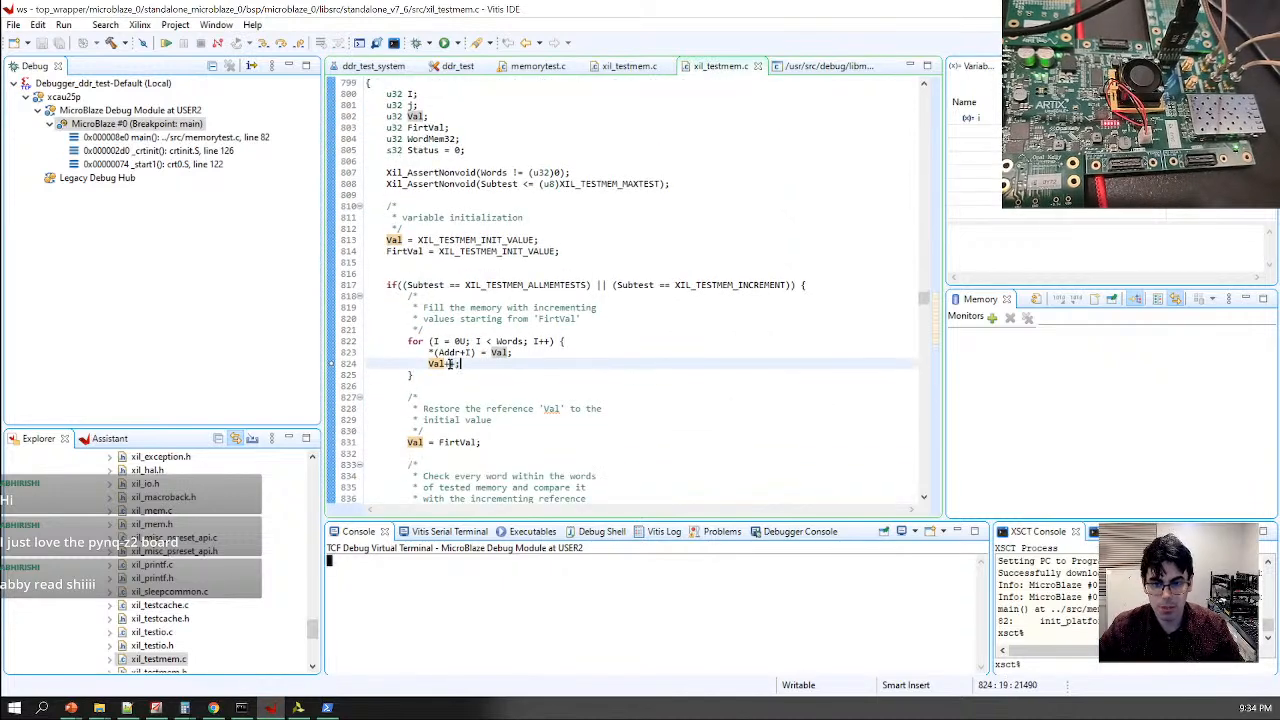
right_click(352, 366)
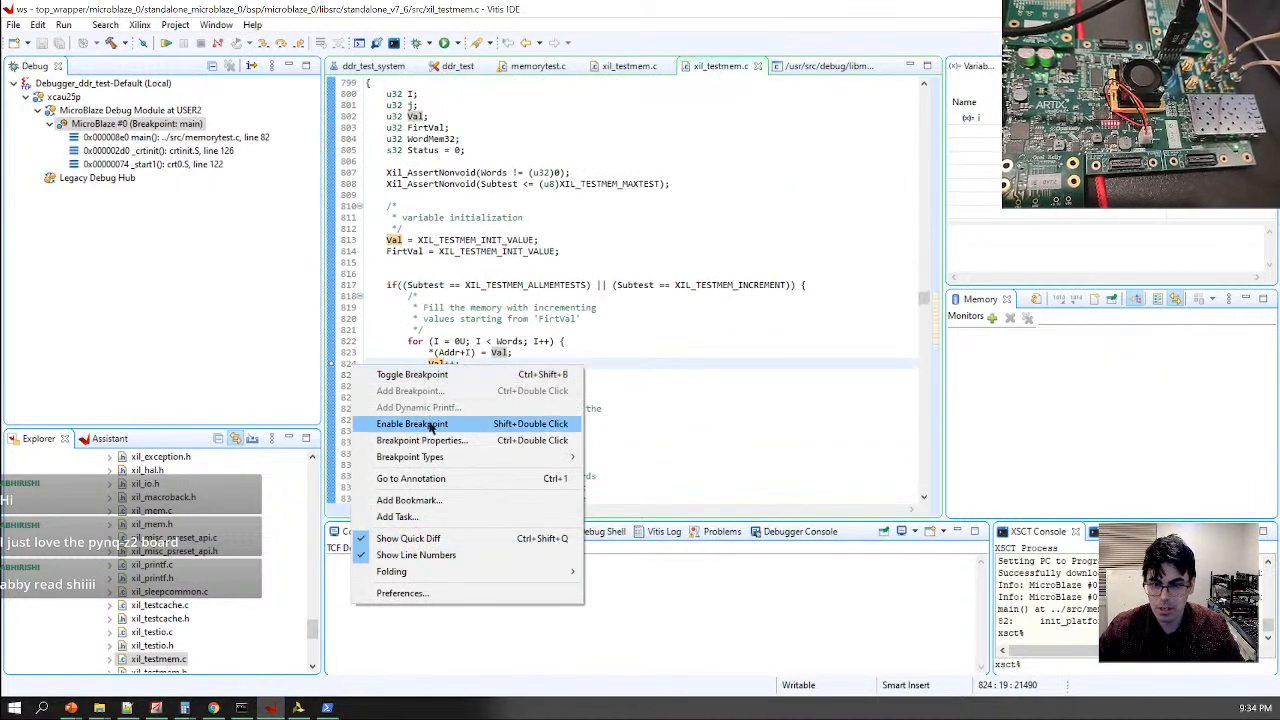
left_click(430, 421)
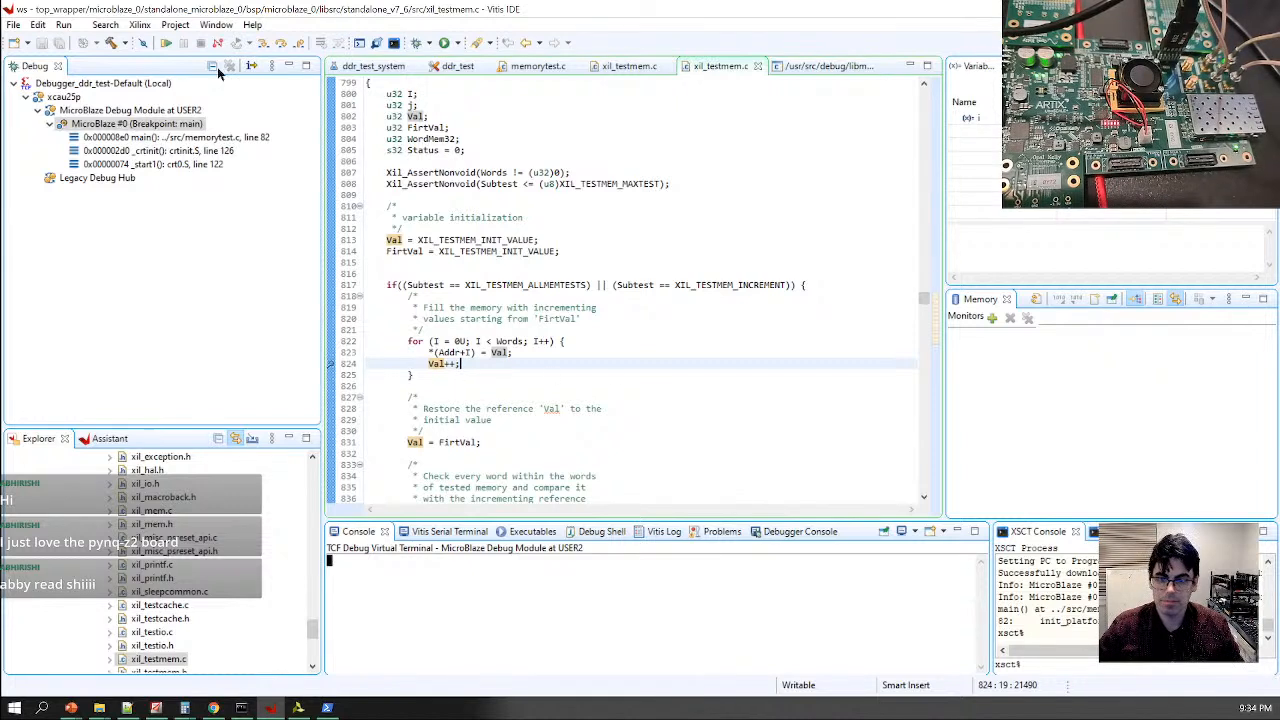
Resume the program repeatedly so it runs through the memory-fill loop from one breakpoint hit to the following one
left_click(166, 44)
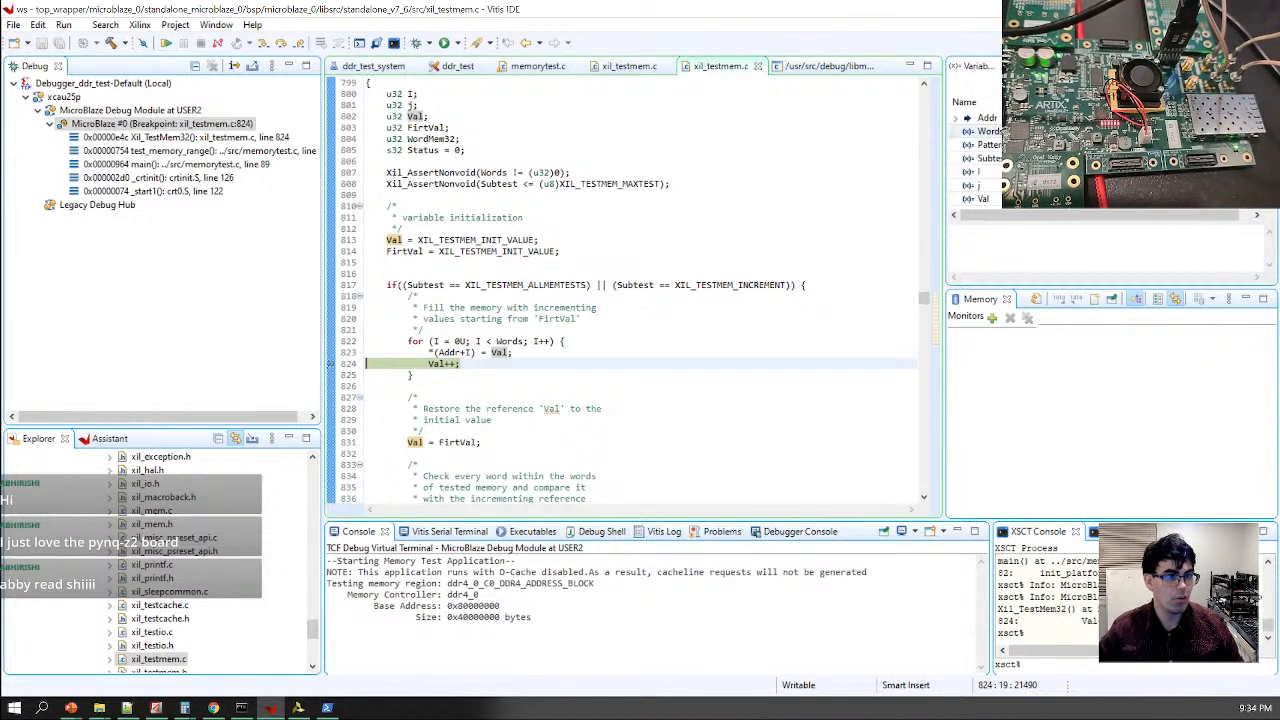
scroll(1080, 171, "down", 1)
scroll(1080, 171, "up", 3)
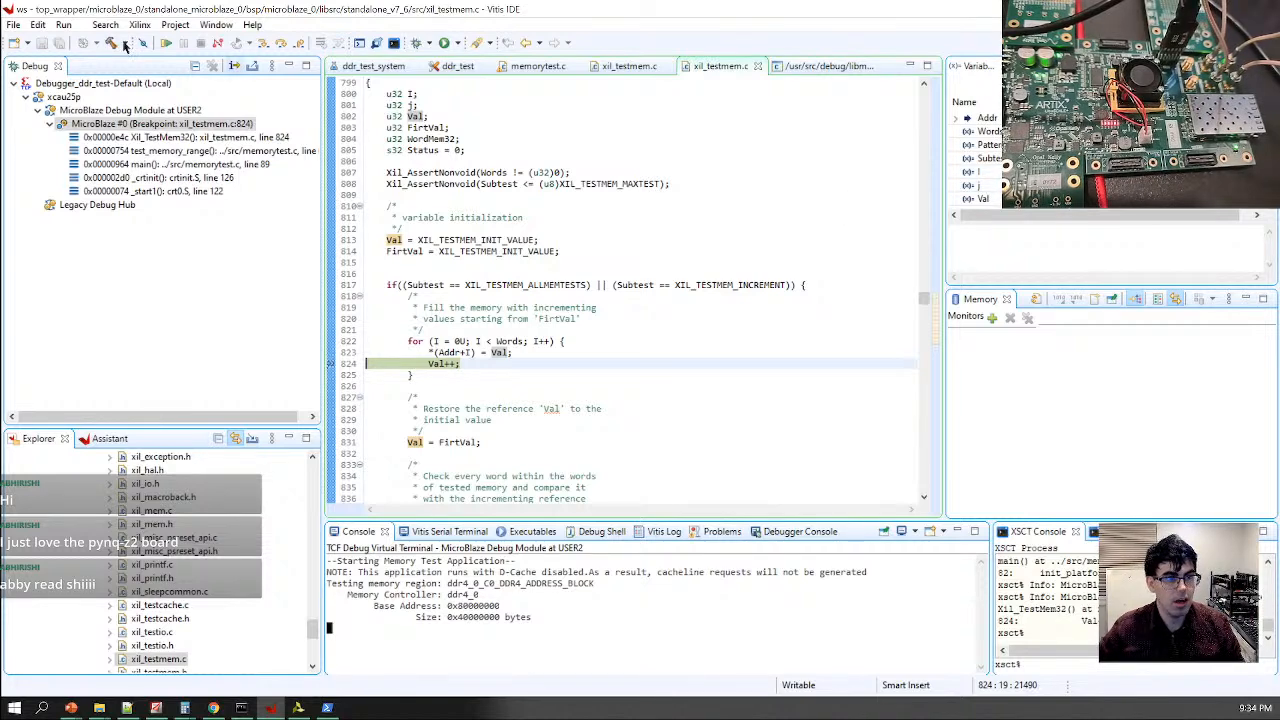
left_click(164, 44)
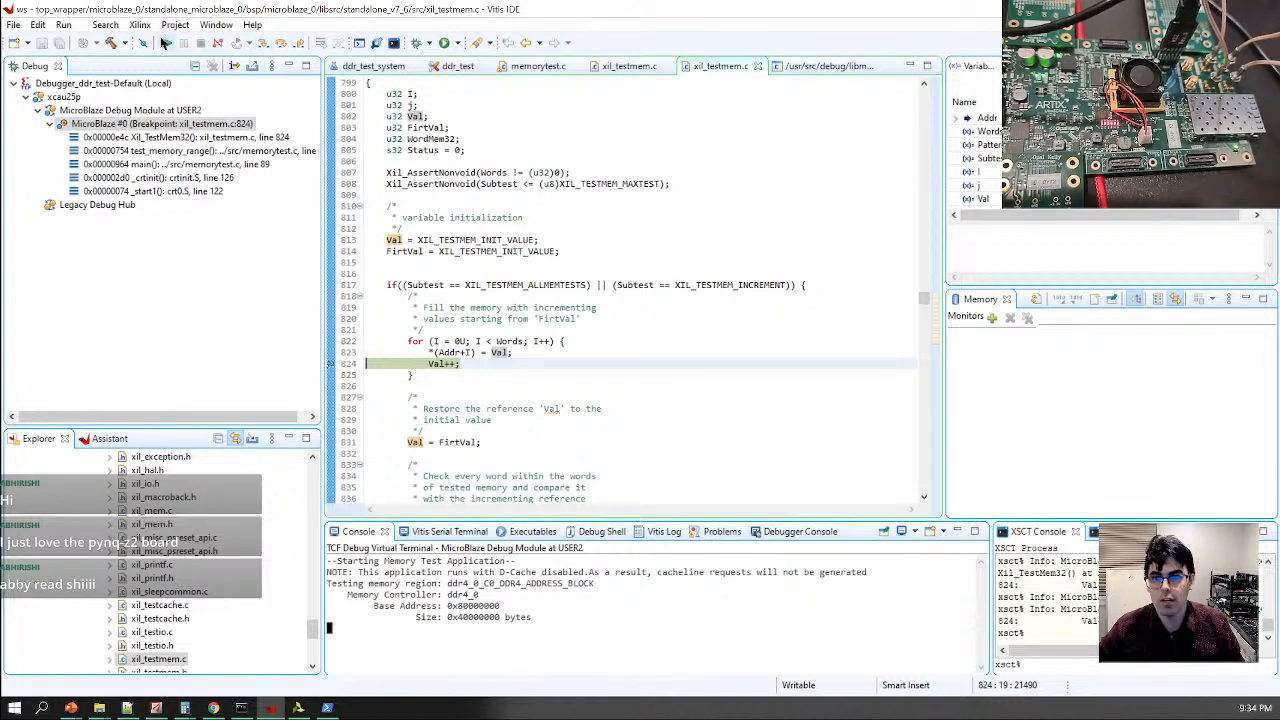
left_click(166, 44)
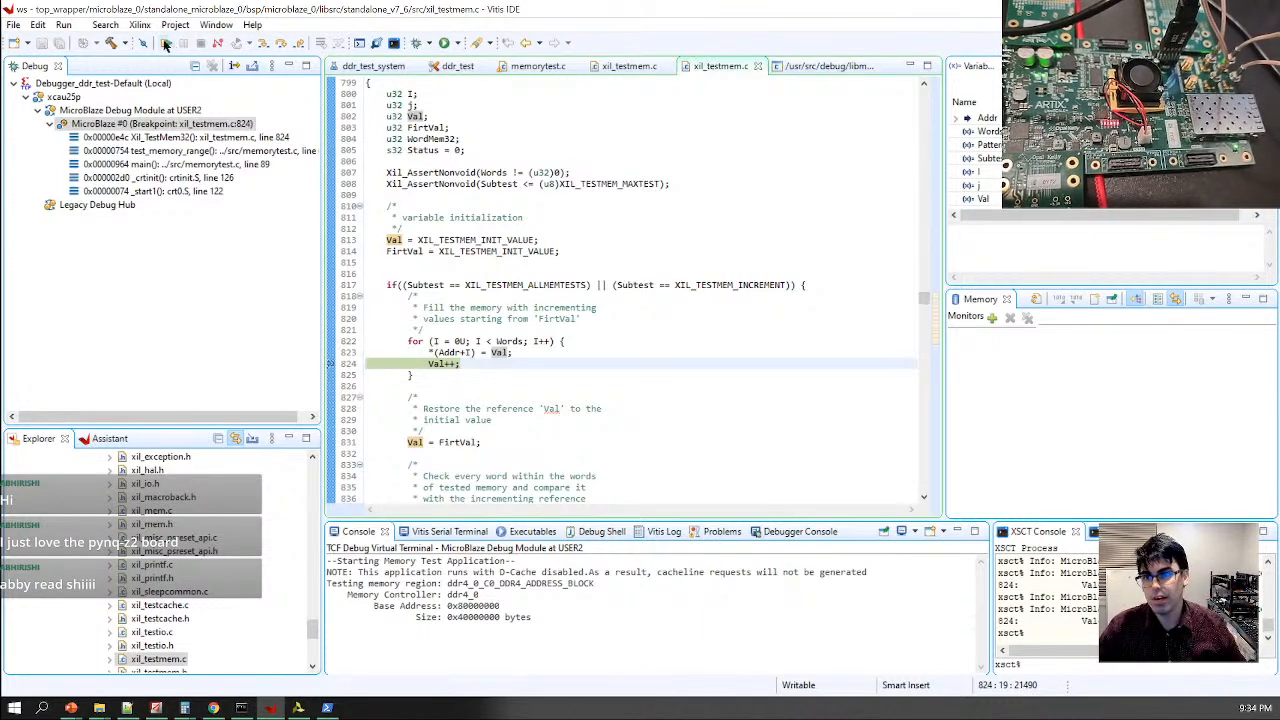
left_click(165, 44)
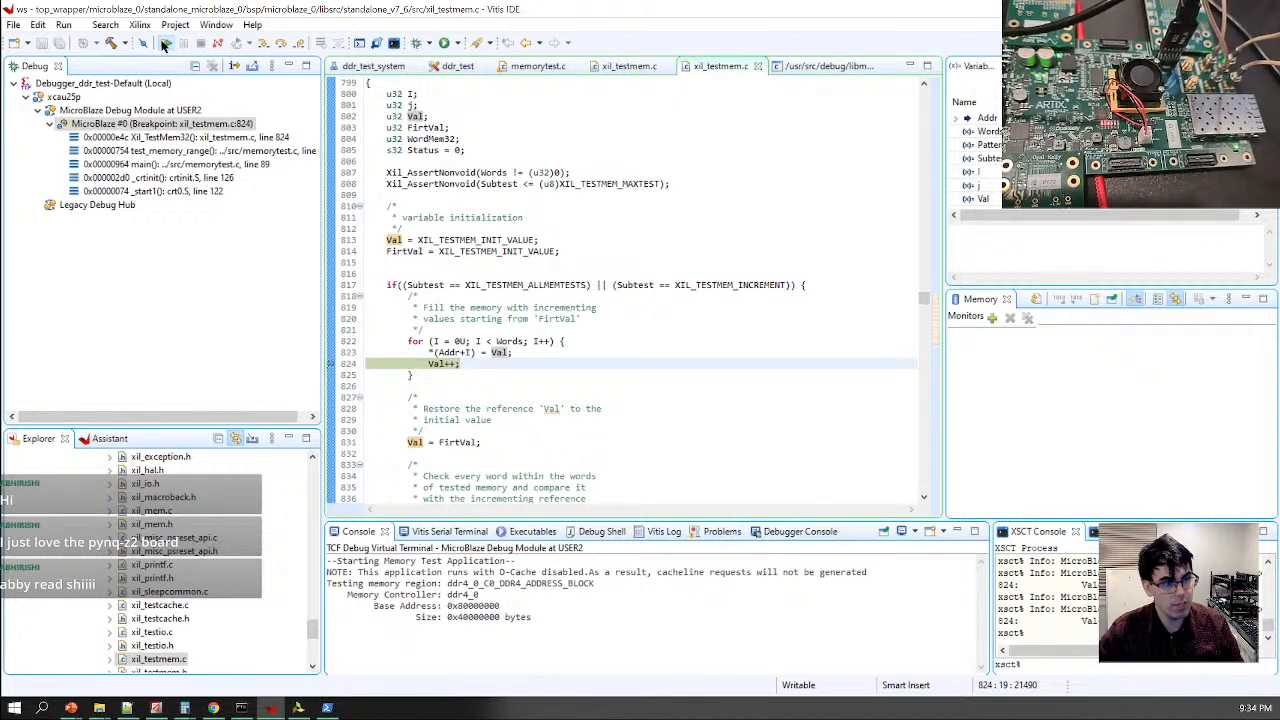
left_click(165, 44)
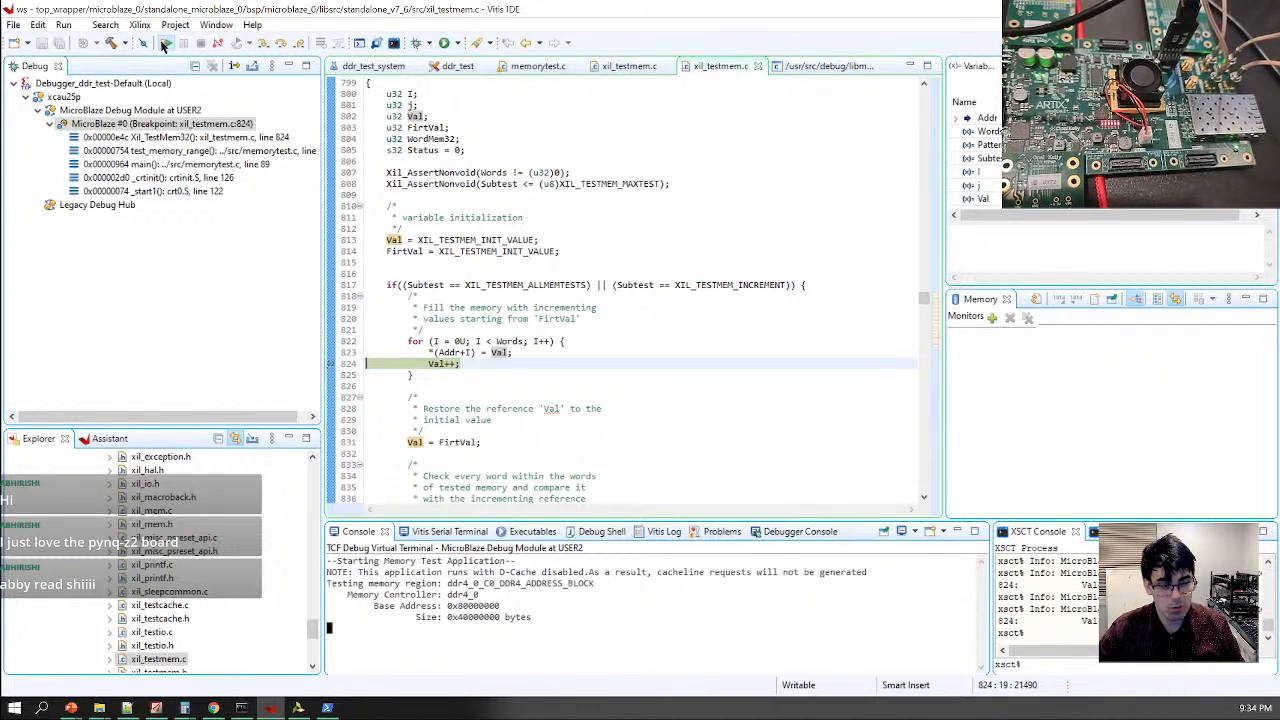
left_click(165, 44)
left_click(165, 44)
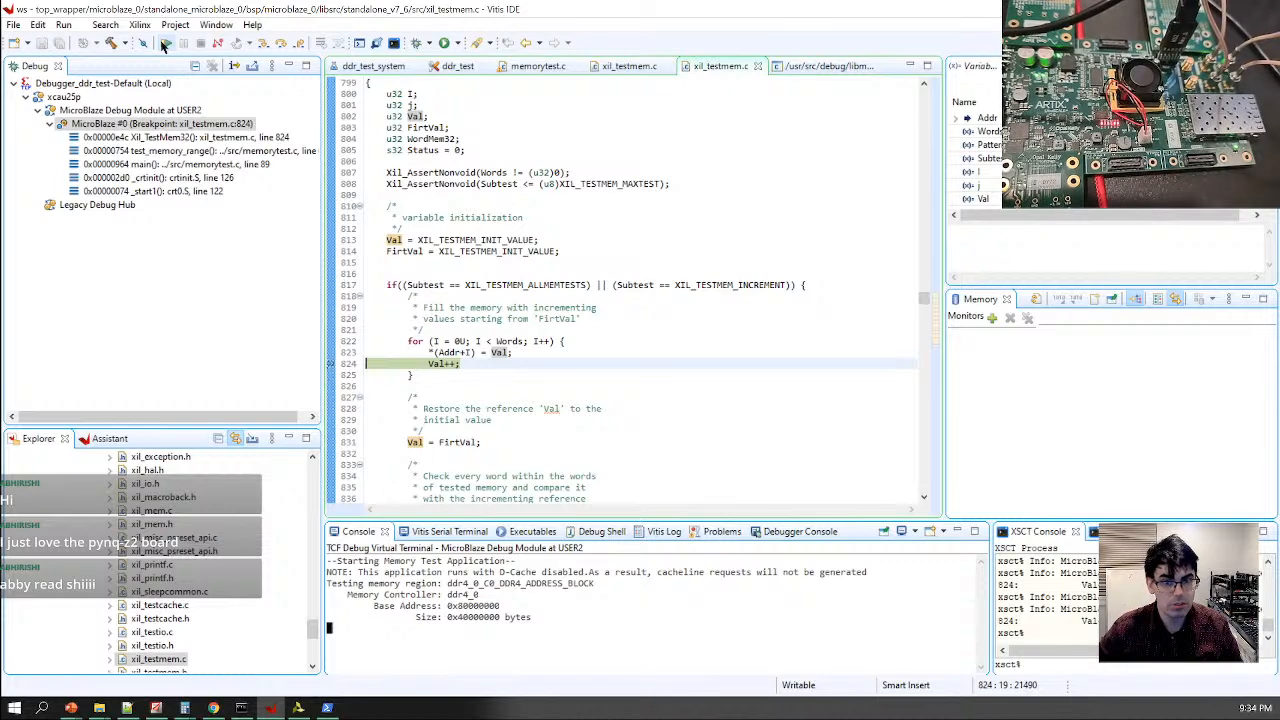
left_click(165, 44)
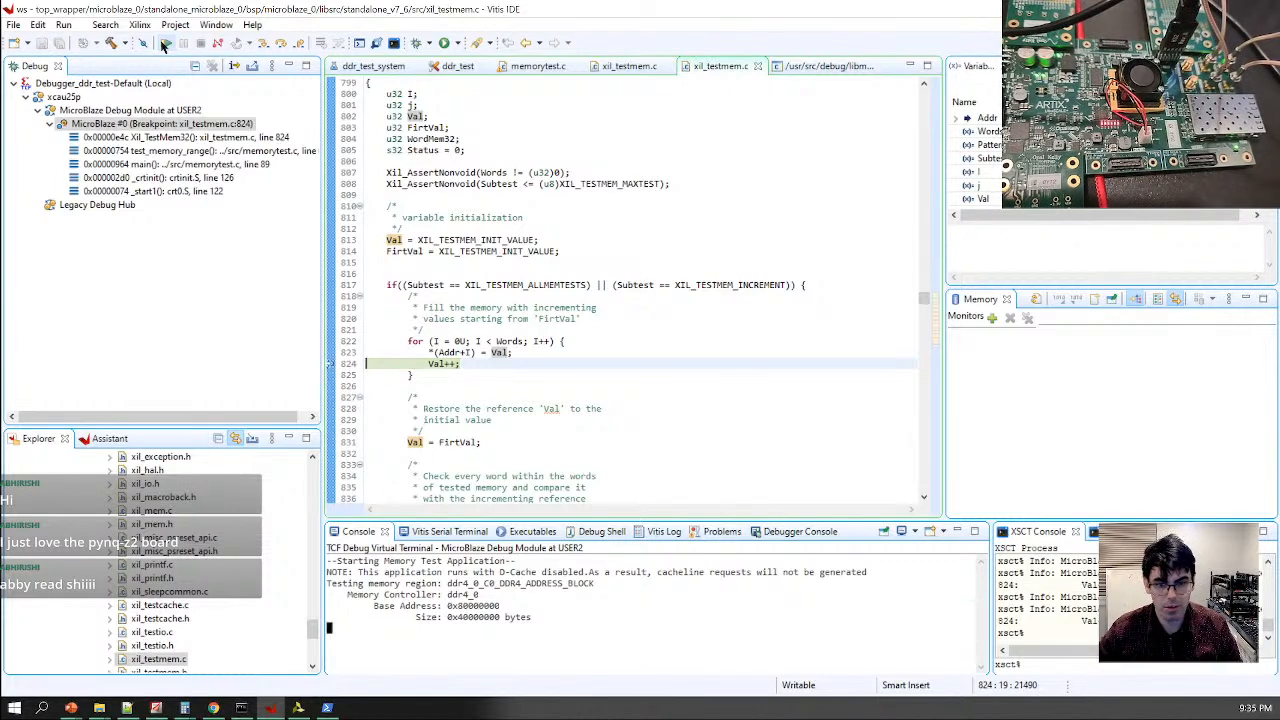
left_click(165, 44)
Disable the breakpoint at line 824 and resume the memory test application
right_click(337, 370)
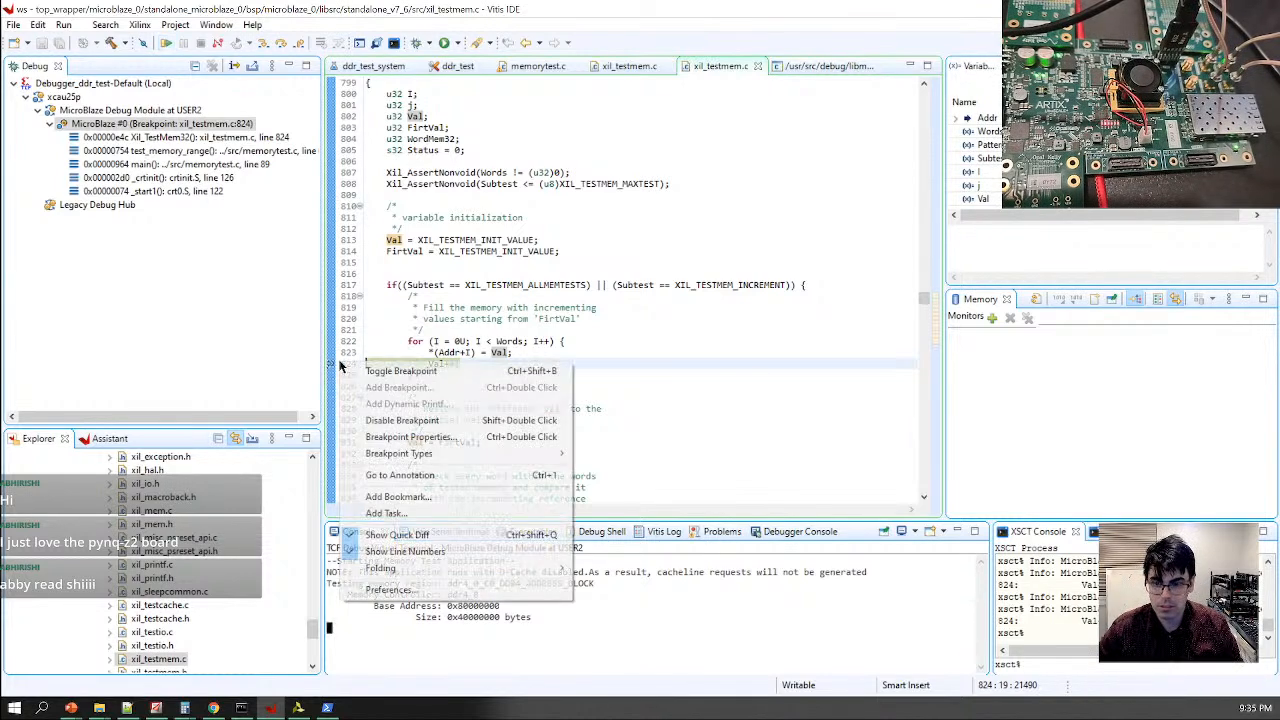
left_click(414, 420)
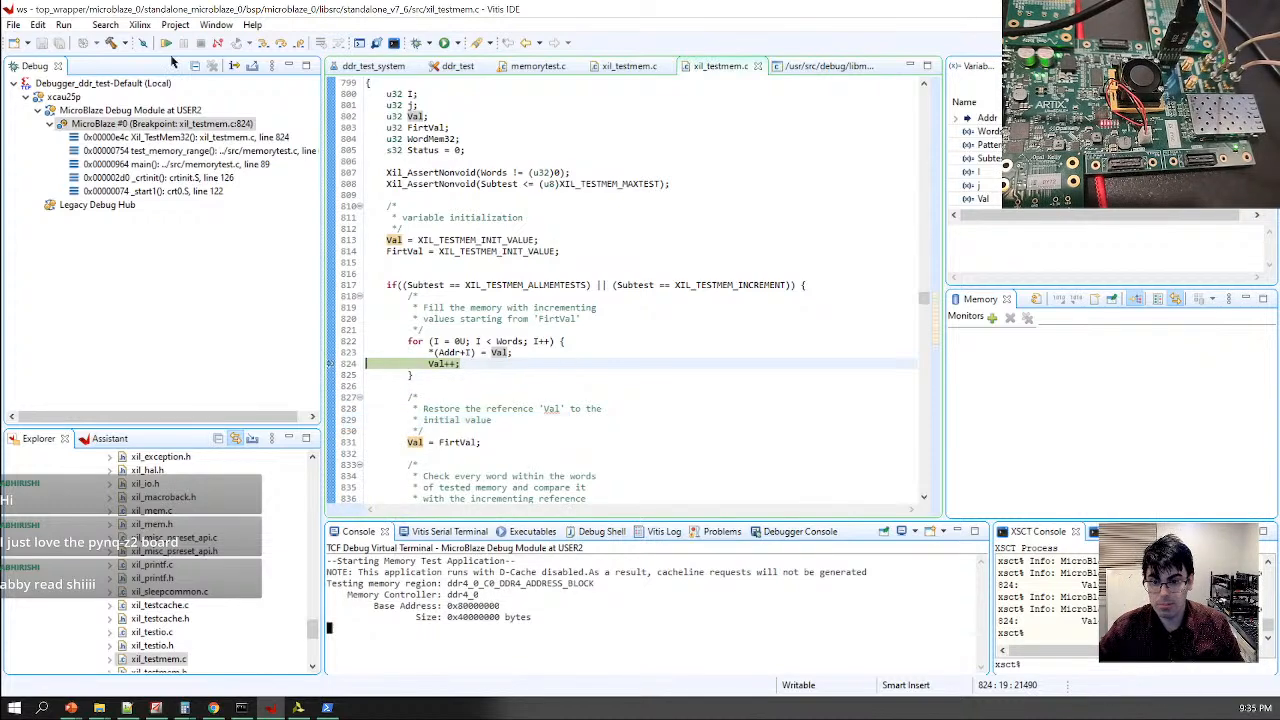
left_click(165, 43)
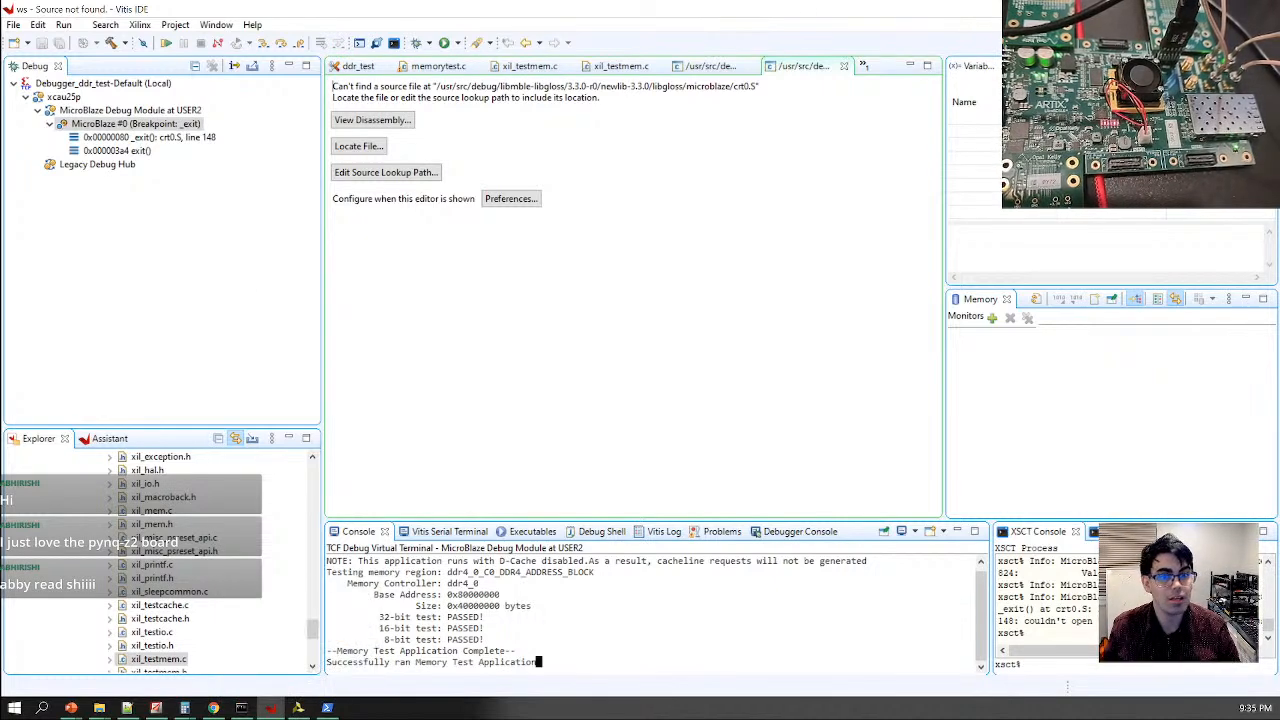
Switch to Vivado and examine the top block design around the MicroBlaze and DDR4 blocks, selecting the part_temp block
left_click(1210, 9)
scroll(824, 286, "down", 4)
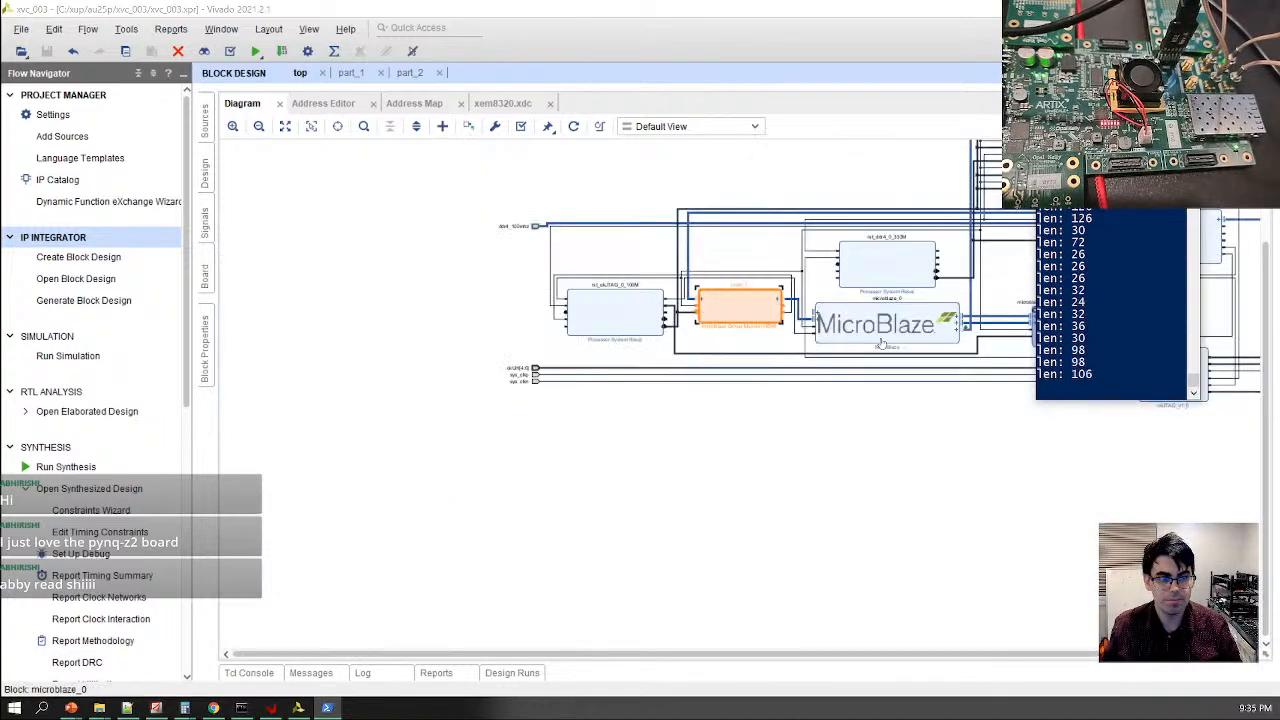
left_click_drag(598, 655, 923, 655)
scroll(1083, 411, "up", 3)
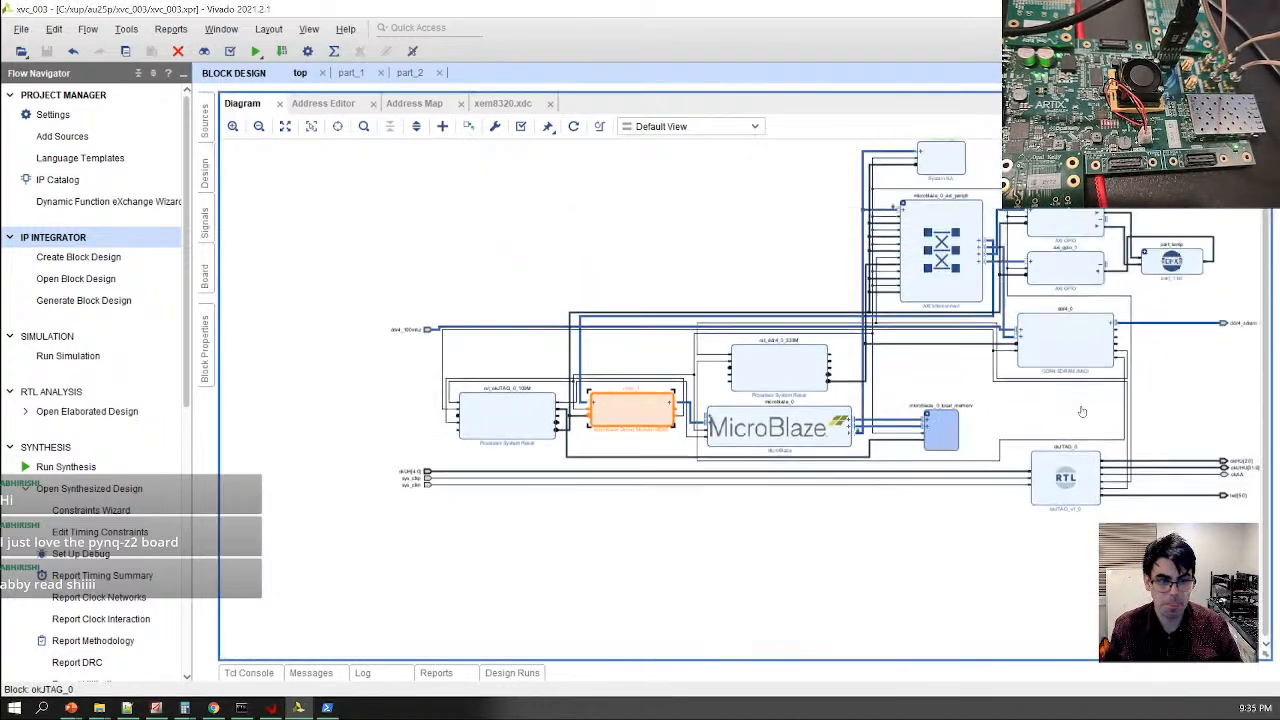
scroll(1178, 335, "up", 4)
left_click(1169, 328)
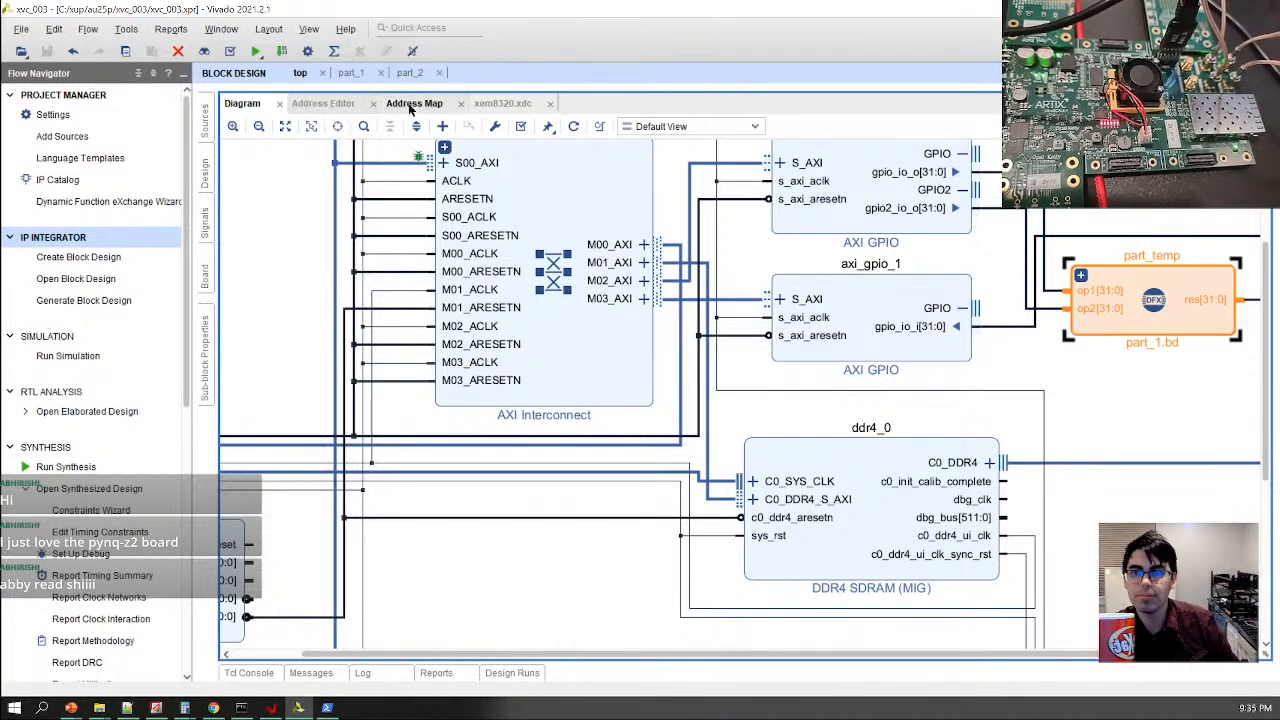
View the part_1 and part_2 block designs, regenerating the layout of each to show its utility vector logic
left_click(350, 72)
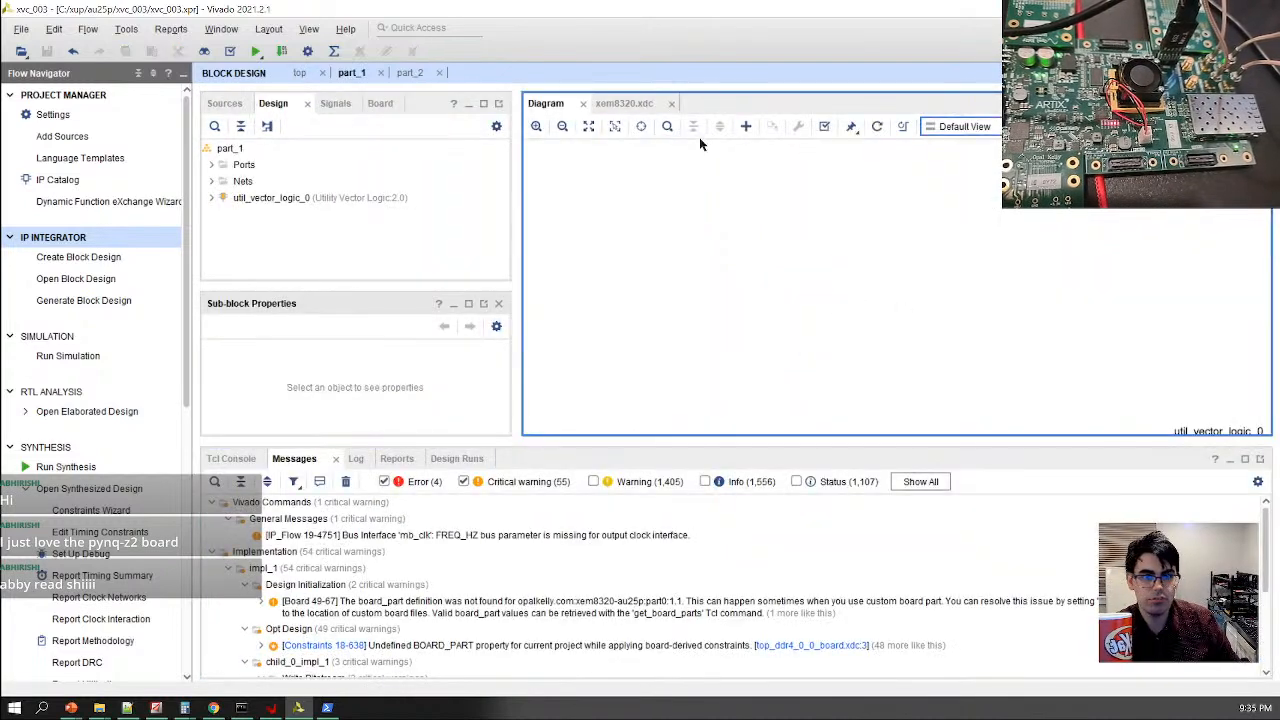
left_click(877, 126)
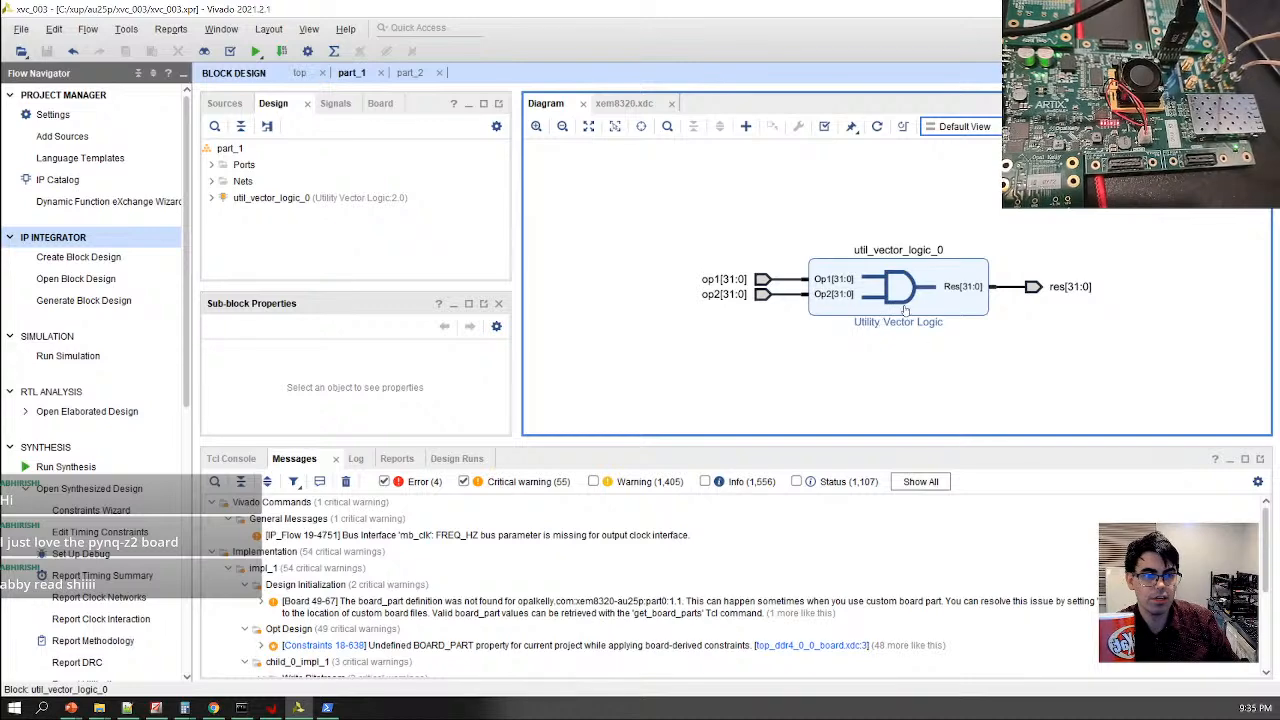
left_click(928, 330)
left_click(402, 72)
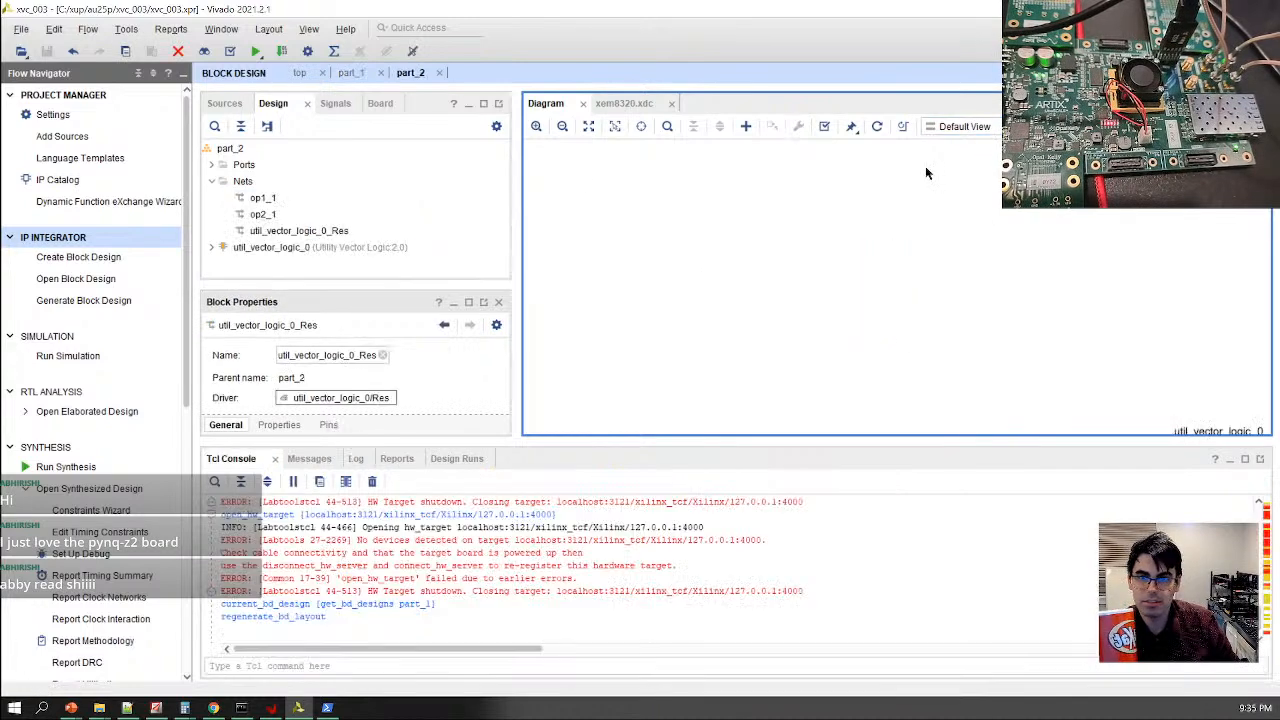
left_click(880, 127)
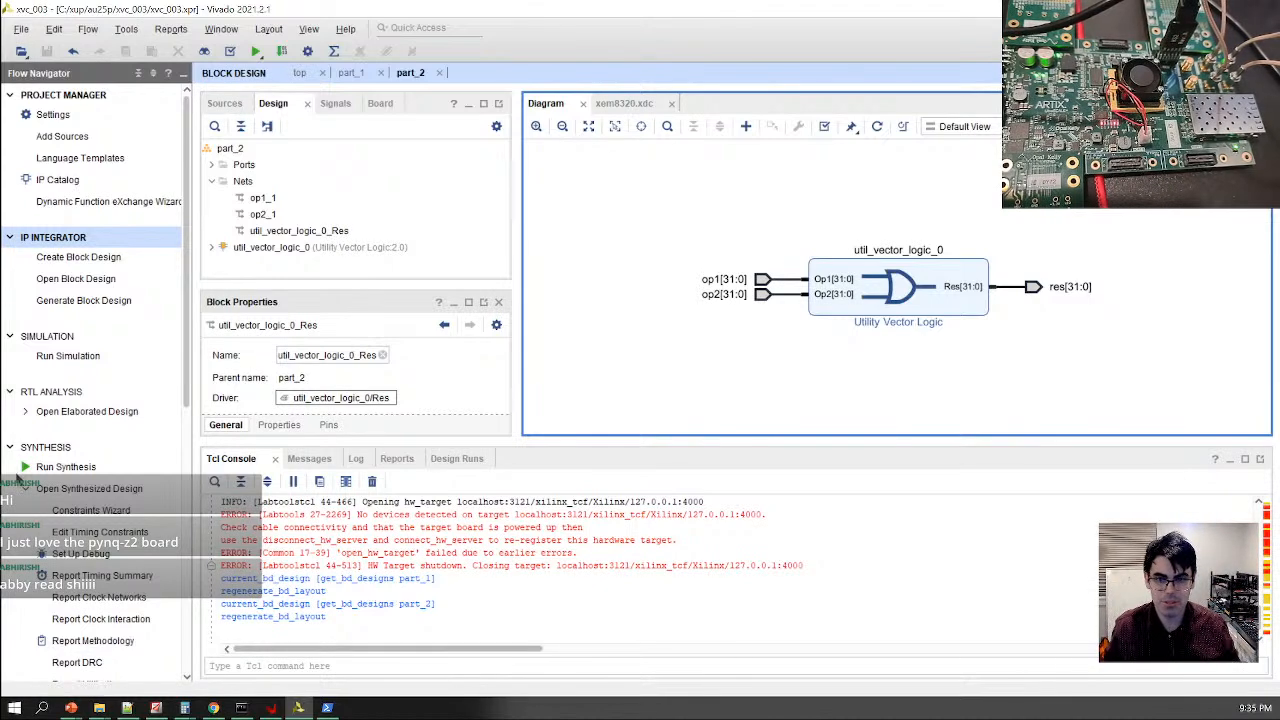
Open the implemented design and inspect the placed logic and the reconfigurable region in the device view
scroll(62, 603, "down", 10)
left_click(58, 268)
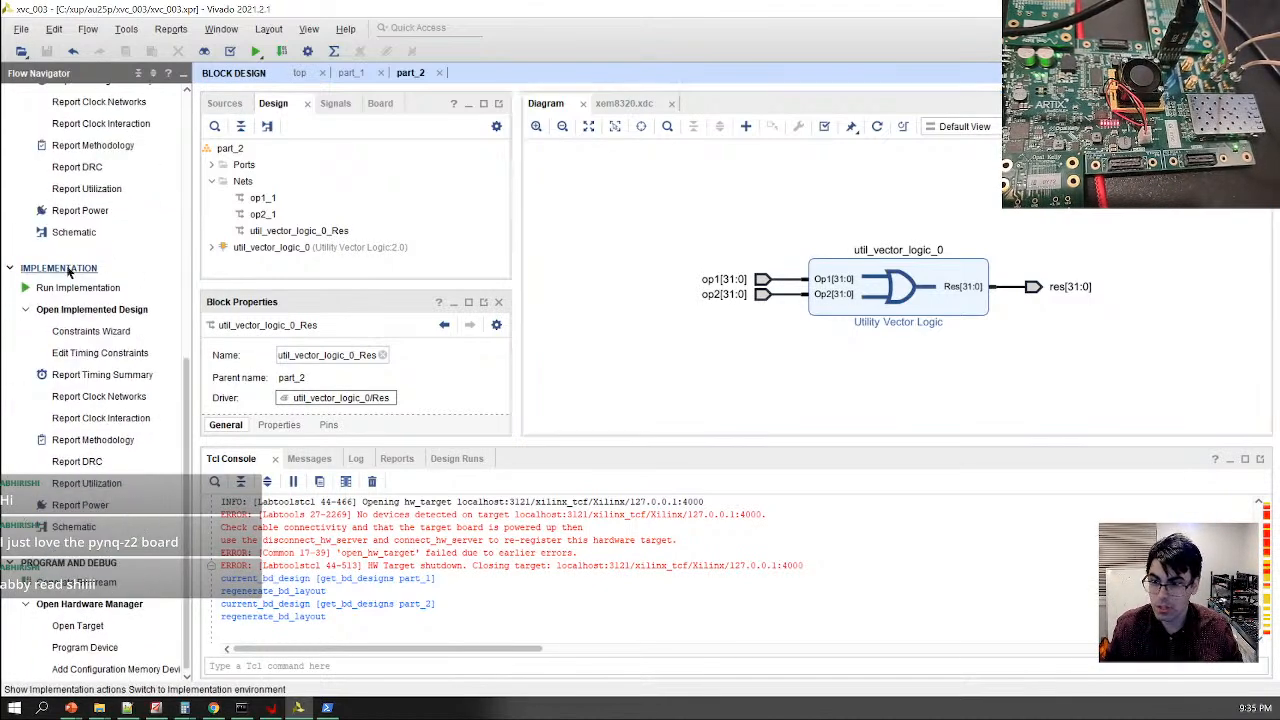
scroll(1031, 317, "up", 2, "ctrl")
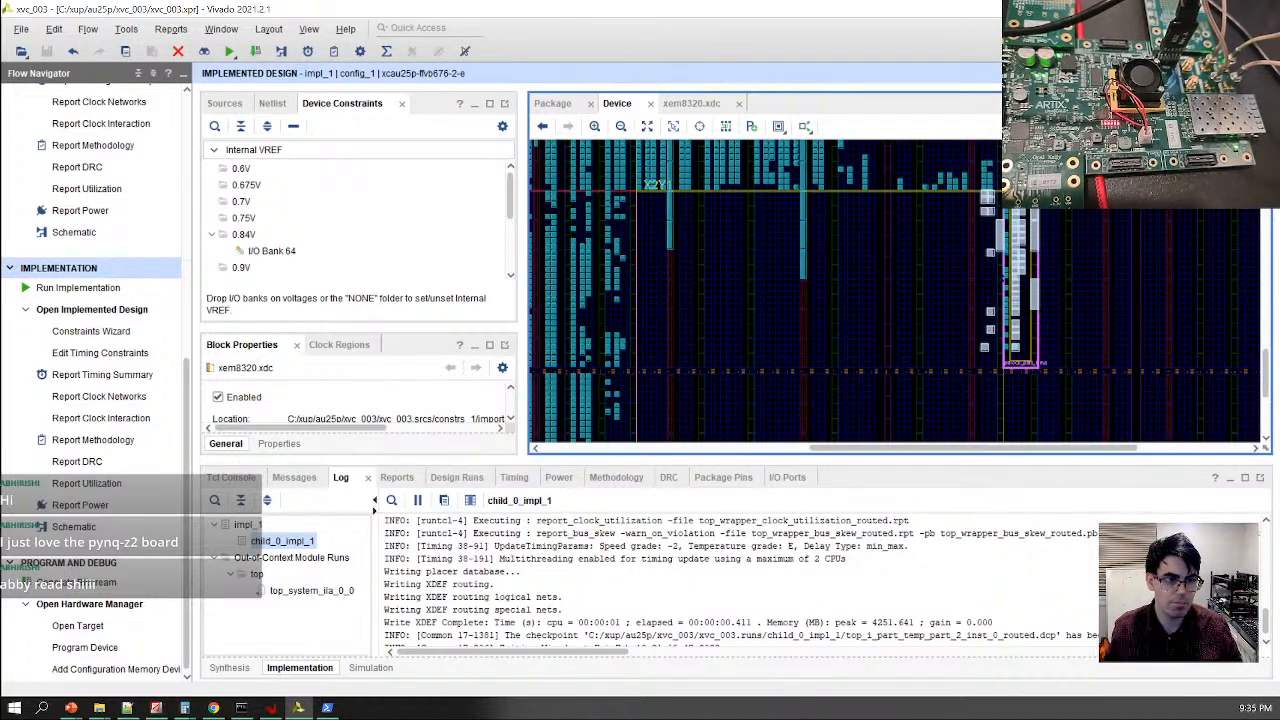
scroll(1032, 316, "down", 3, "ctrl")
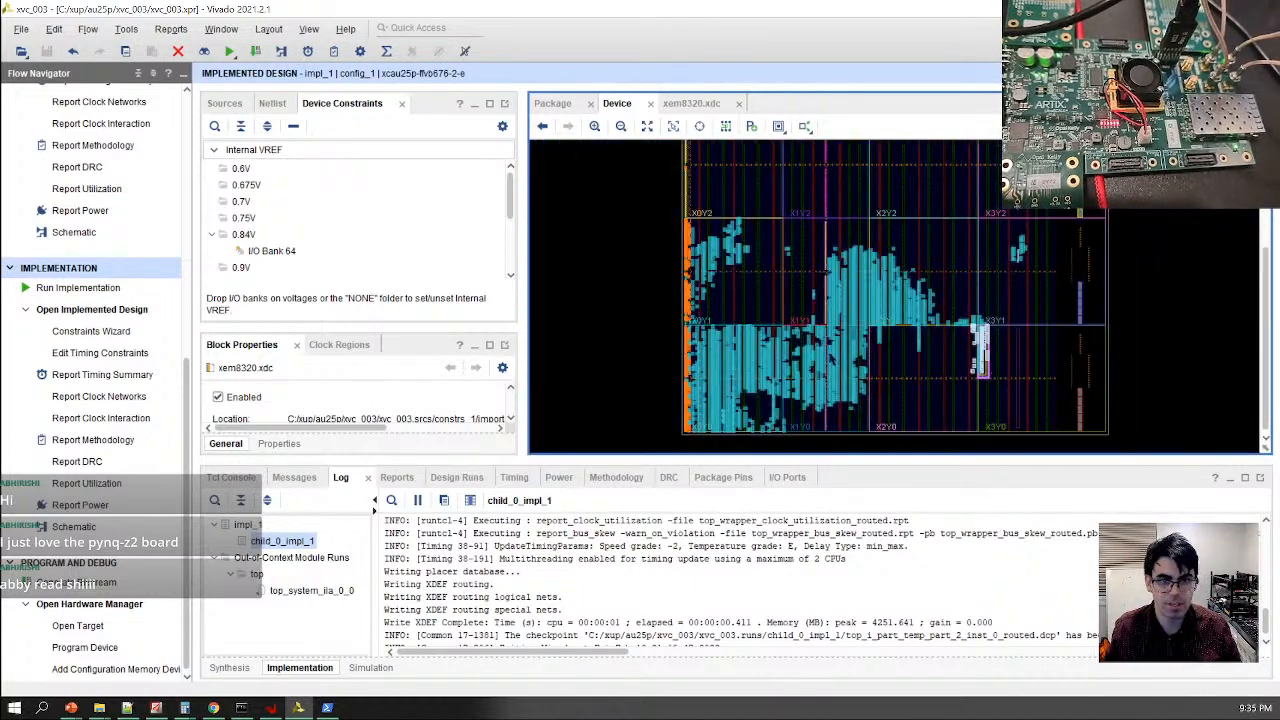
Bring the XVC server console and the Vivado Tcl Shell in front of the implemented design, repositioning the shell window
scroll(831, 355, "up", 1, "ctrl")
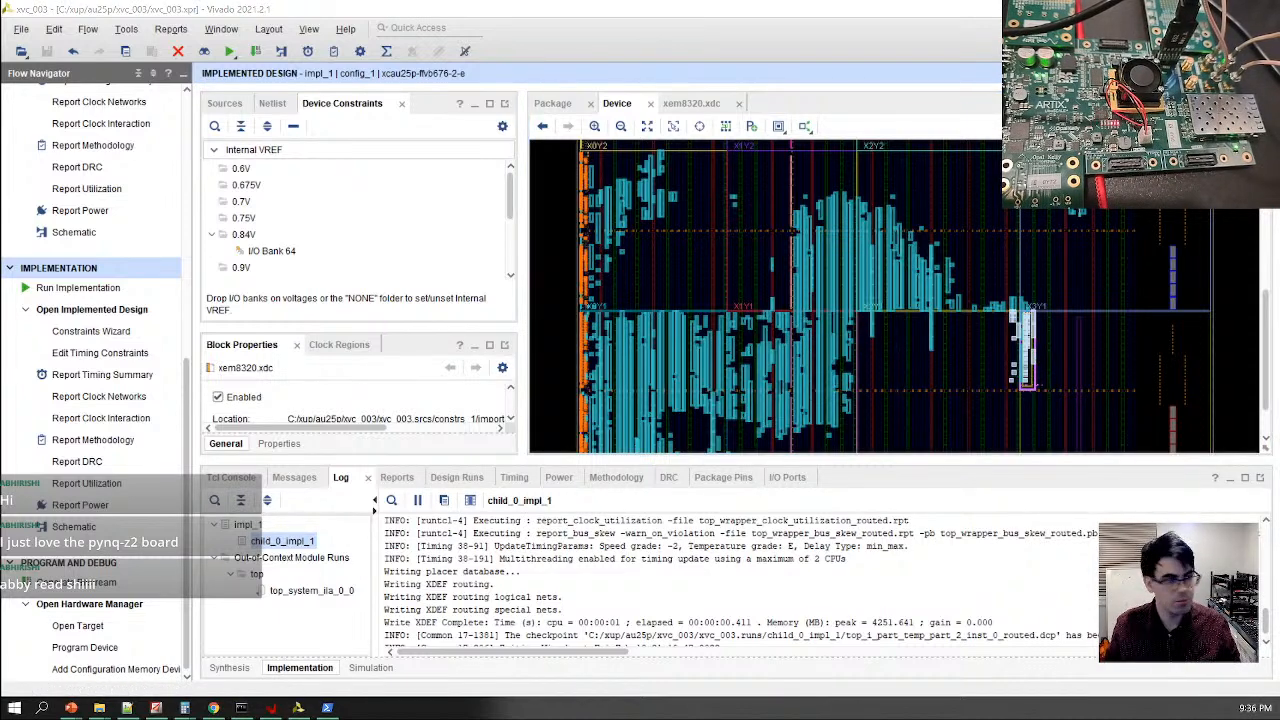
left_click(327, 708)
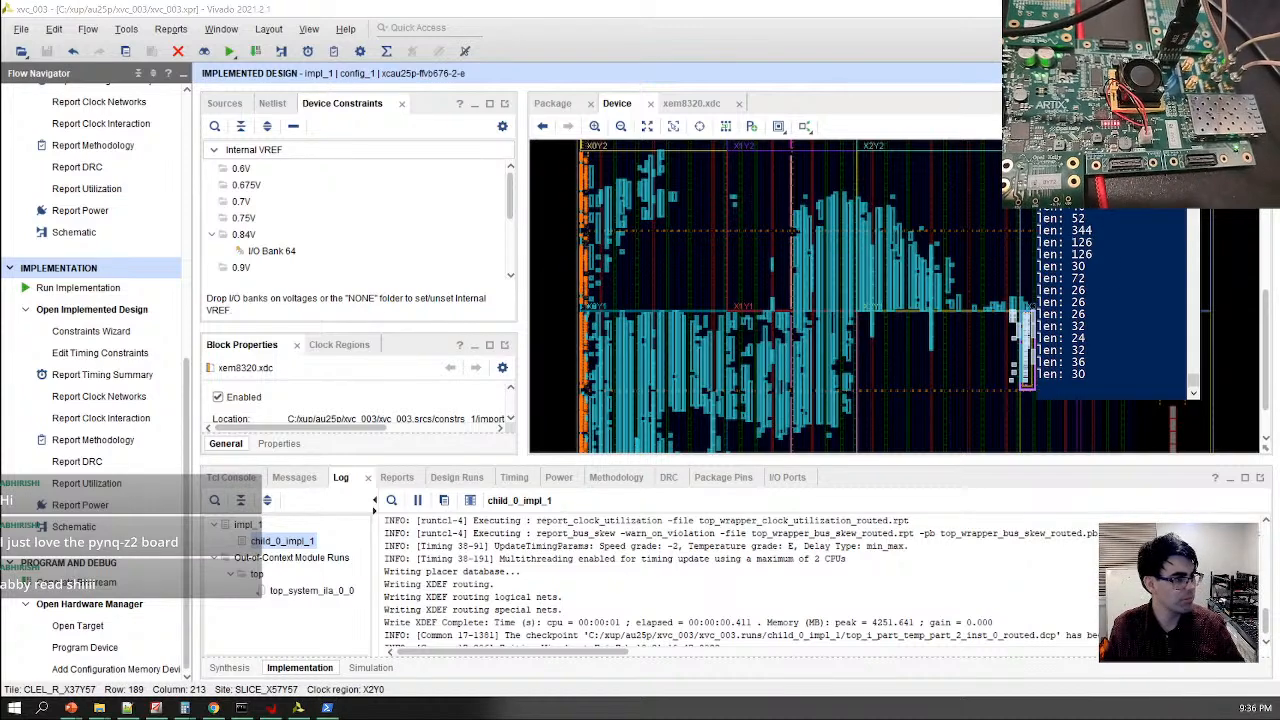
left_click(241, 708)
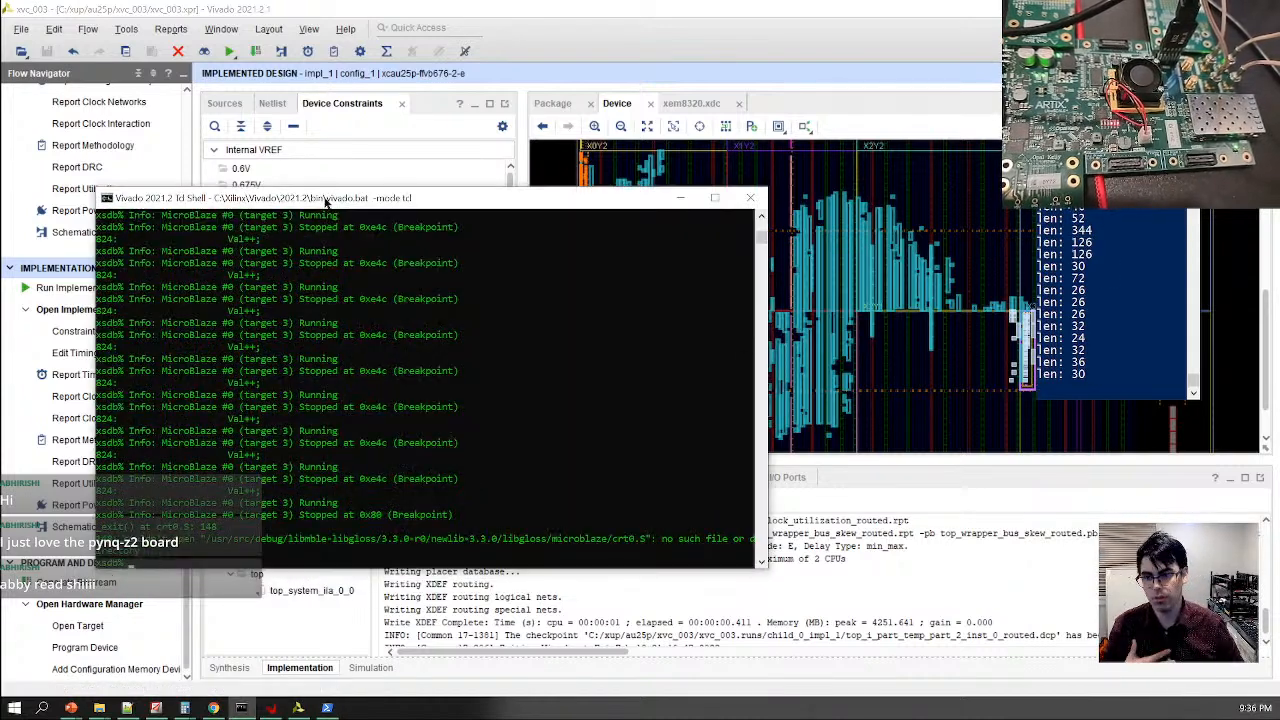
left_click_drag(323, 200, 341, 122)
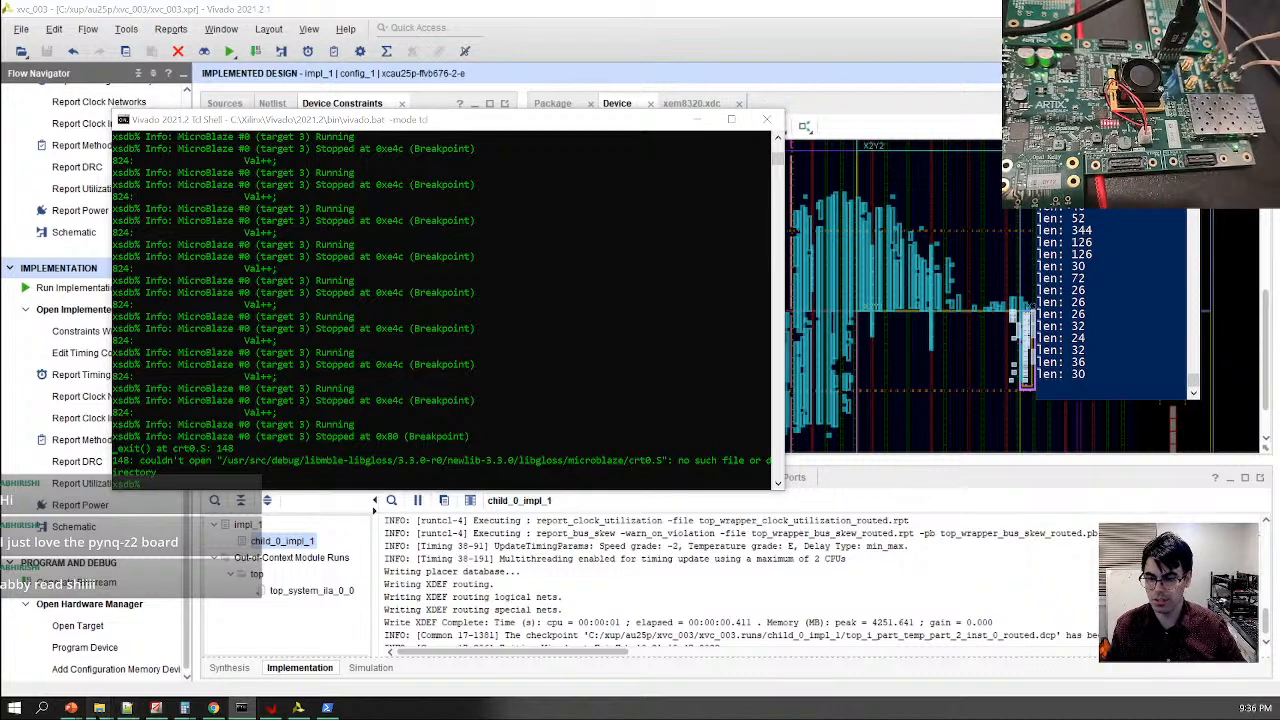
Switch to File Explorer and select top_i_part_temp_part_2_inst_0_partial.bit in the child_0_impl_1 run folder
left_click(99, 708)
left_click(90, 667)
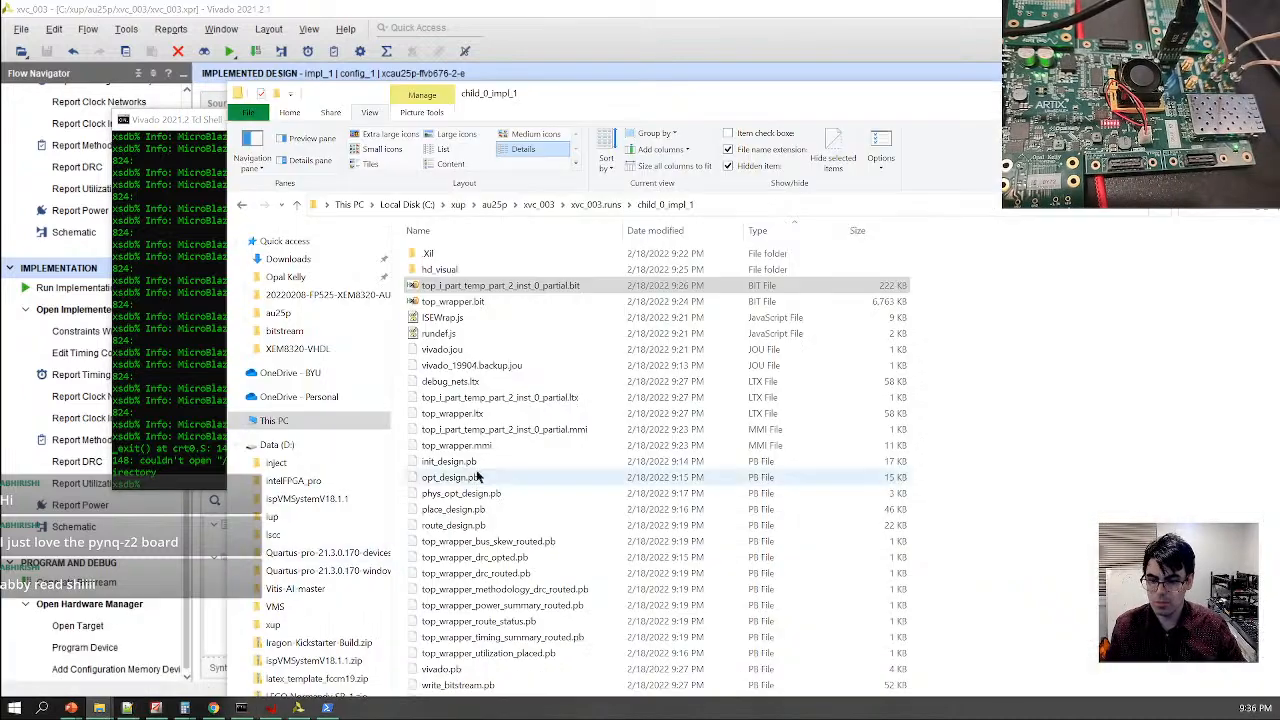
left_click(482, 287)
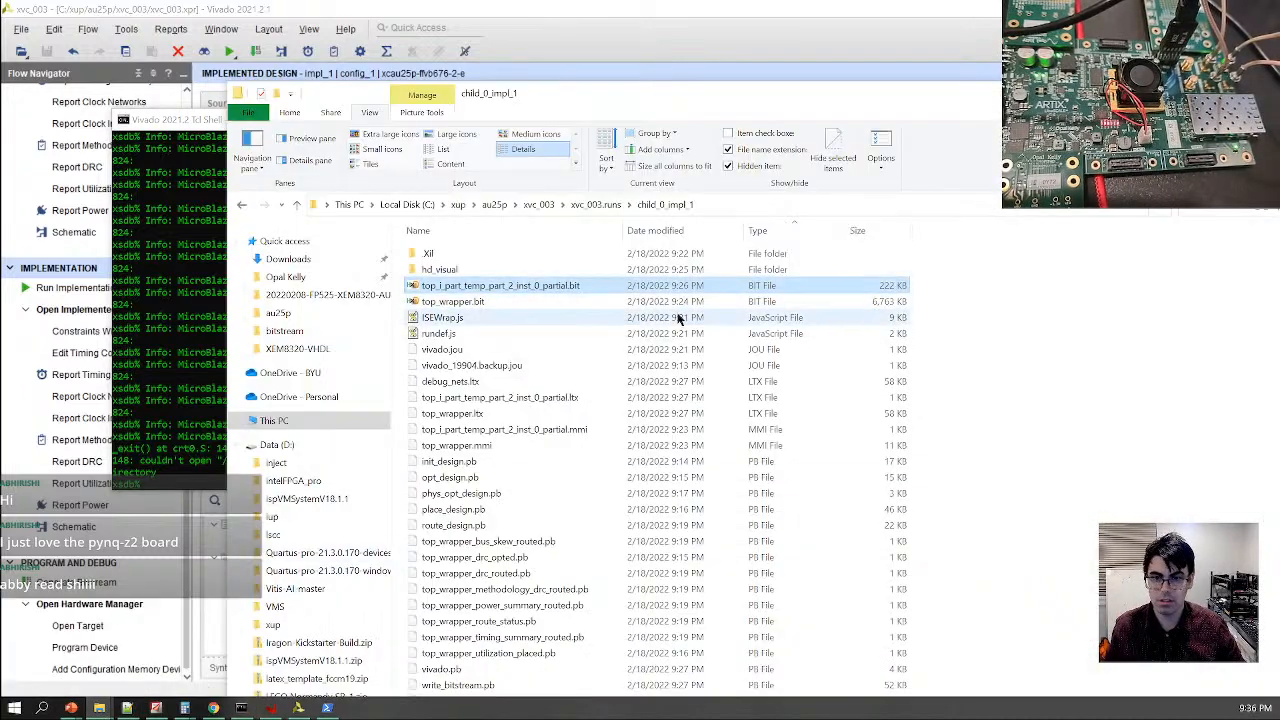
Rename the partial bitstream copy in C:\temp\au25p to pb1.bit
left_click(286, 424)
double_click(634, 371)
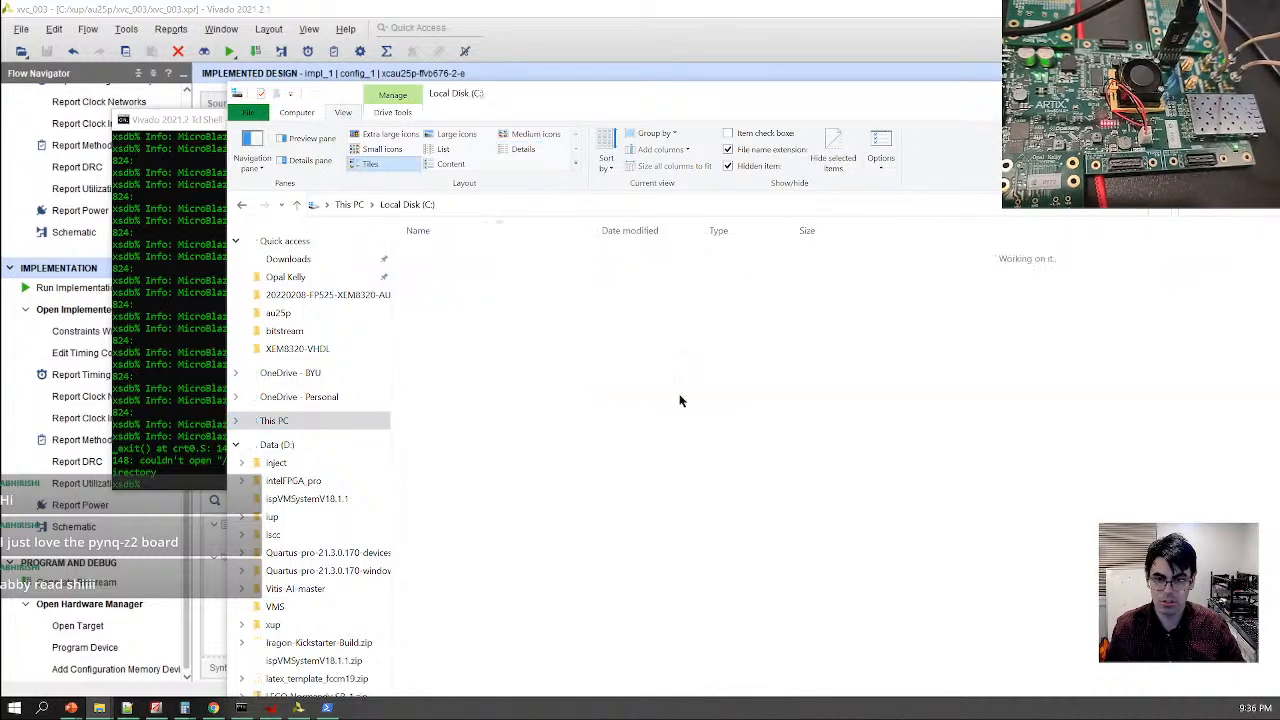
double_click(448, 556)
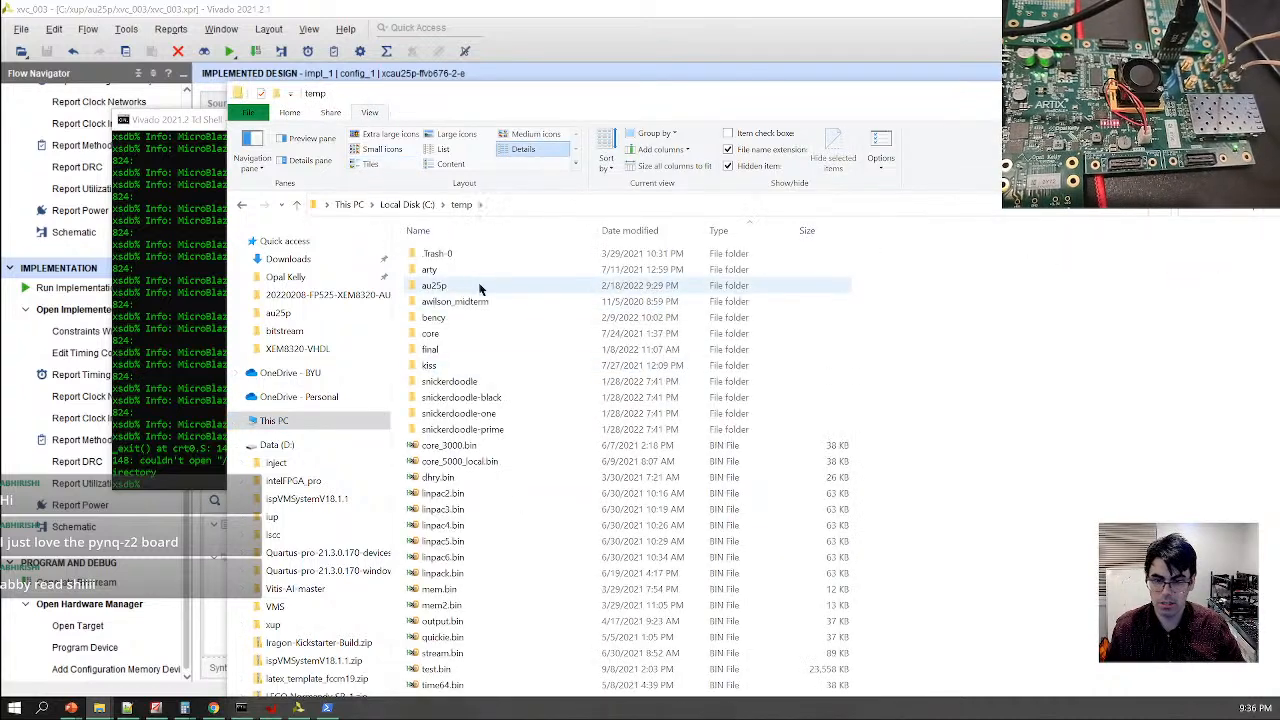
double_click(474, 290)
right_click(462, 256)
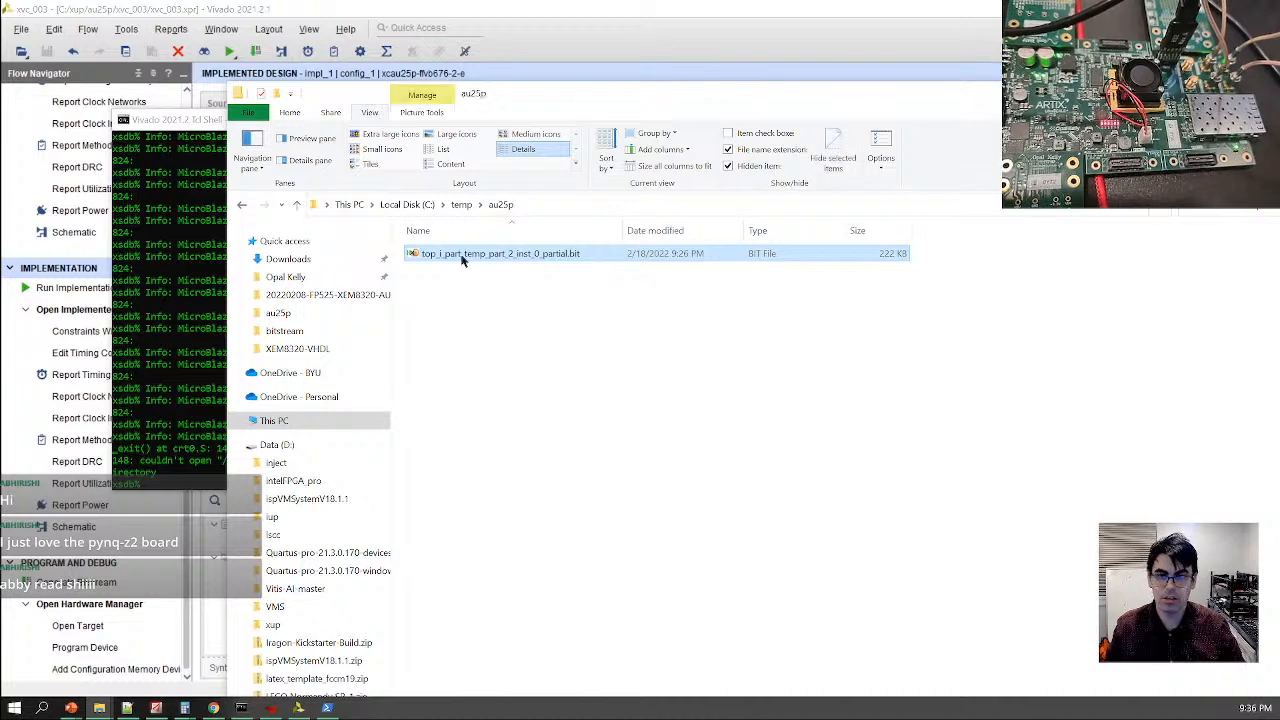
left_click(377, 531)
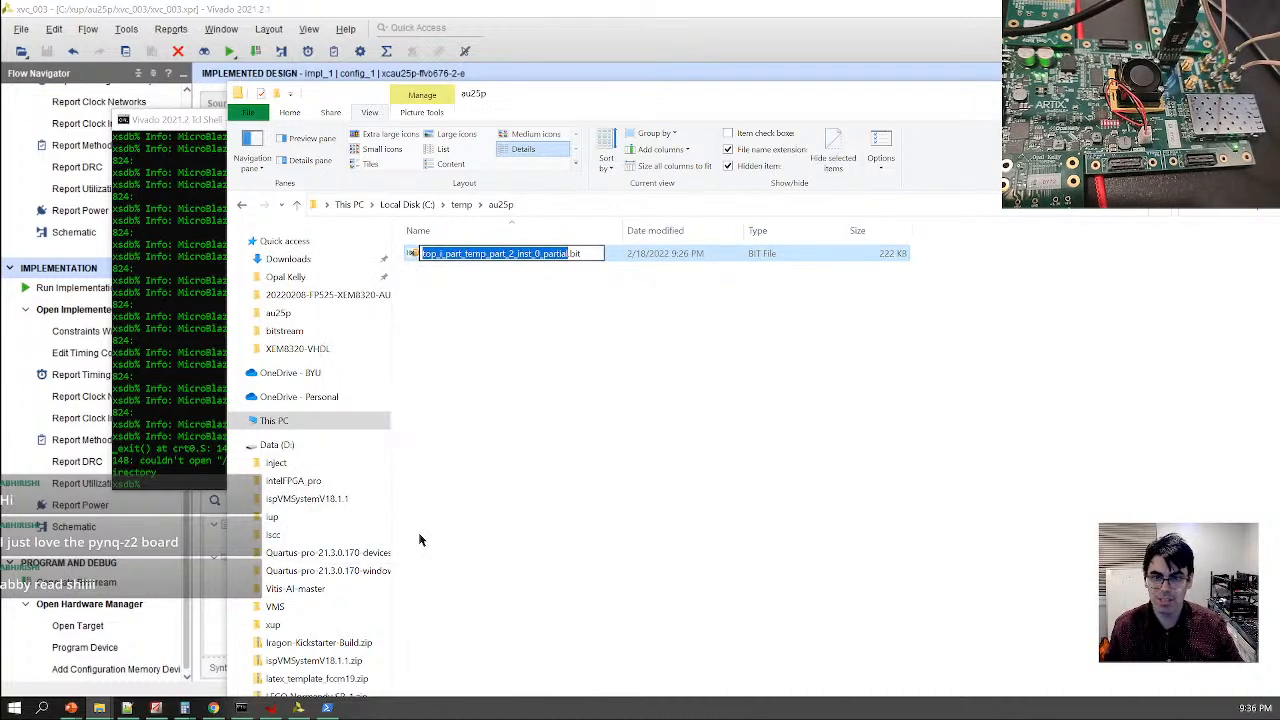
type("pb1")
key("Return")
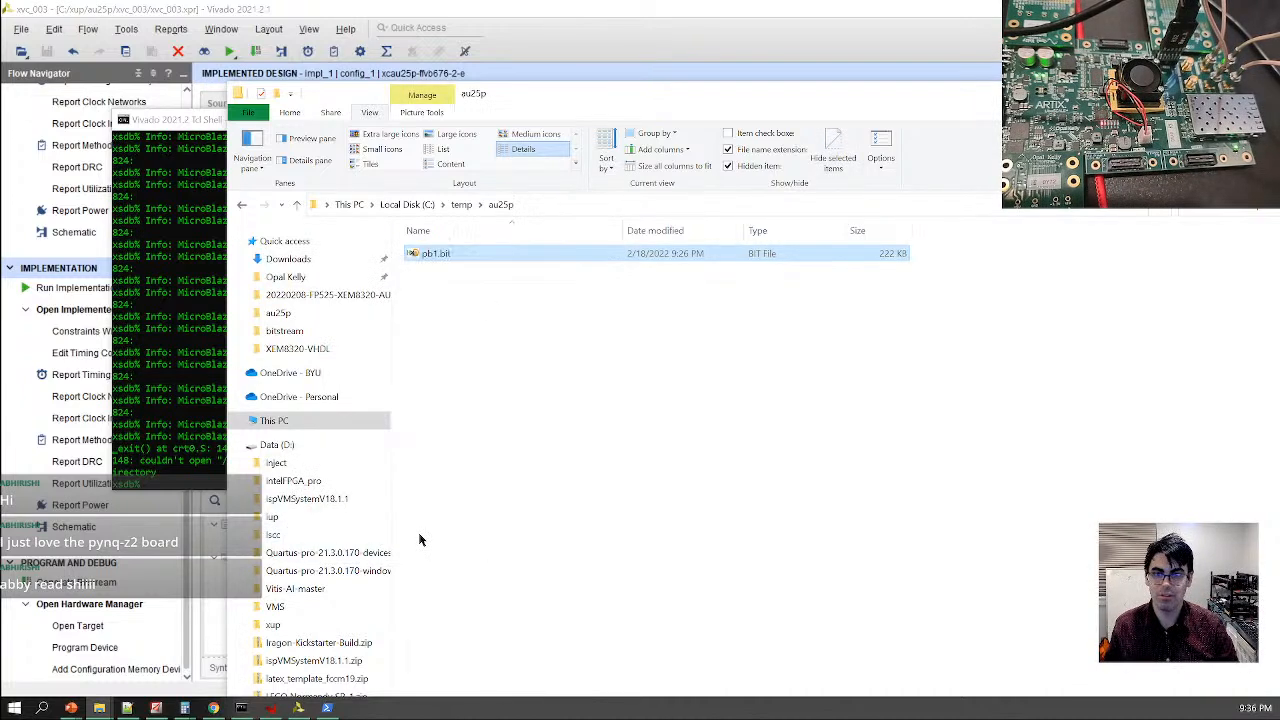
Try to load the partial bitstream from the xsdb shell with "fpga -f pb1.bit", keeping the XVC server console visible beside it
left_click(188, 358)
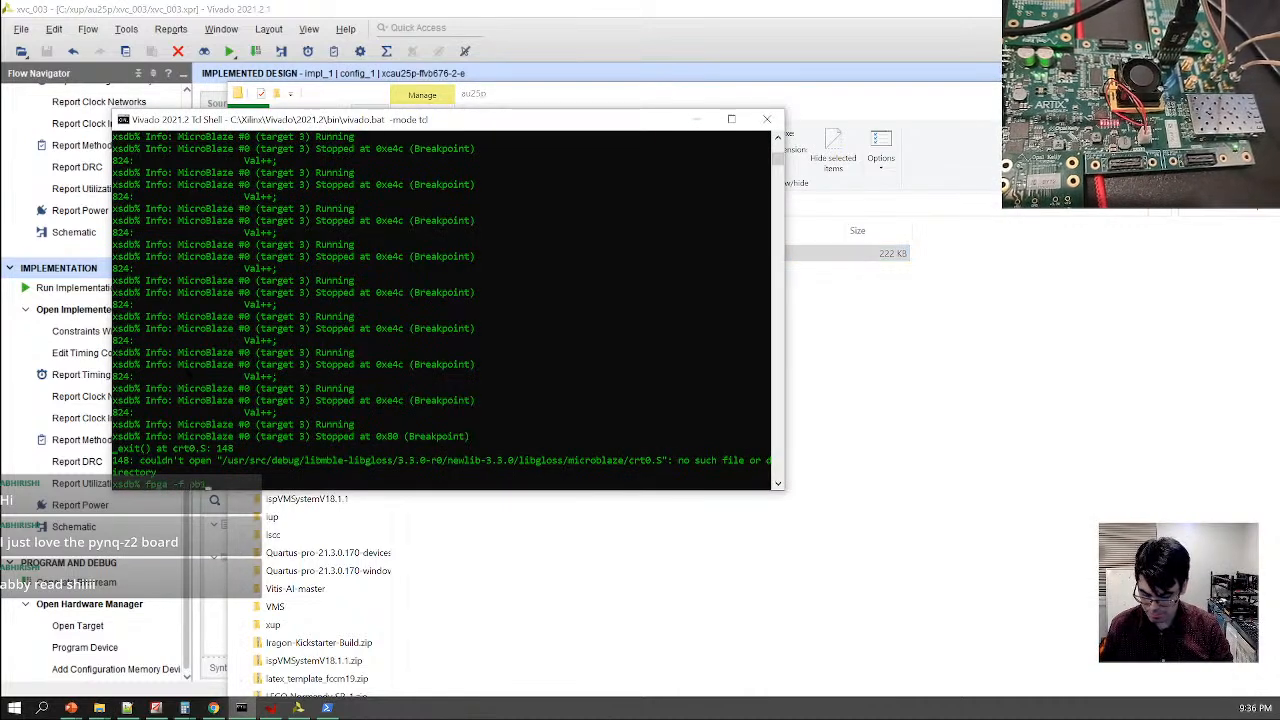
type("fpga -f pb1.bit")
key("alt+Tab")
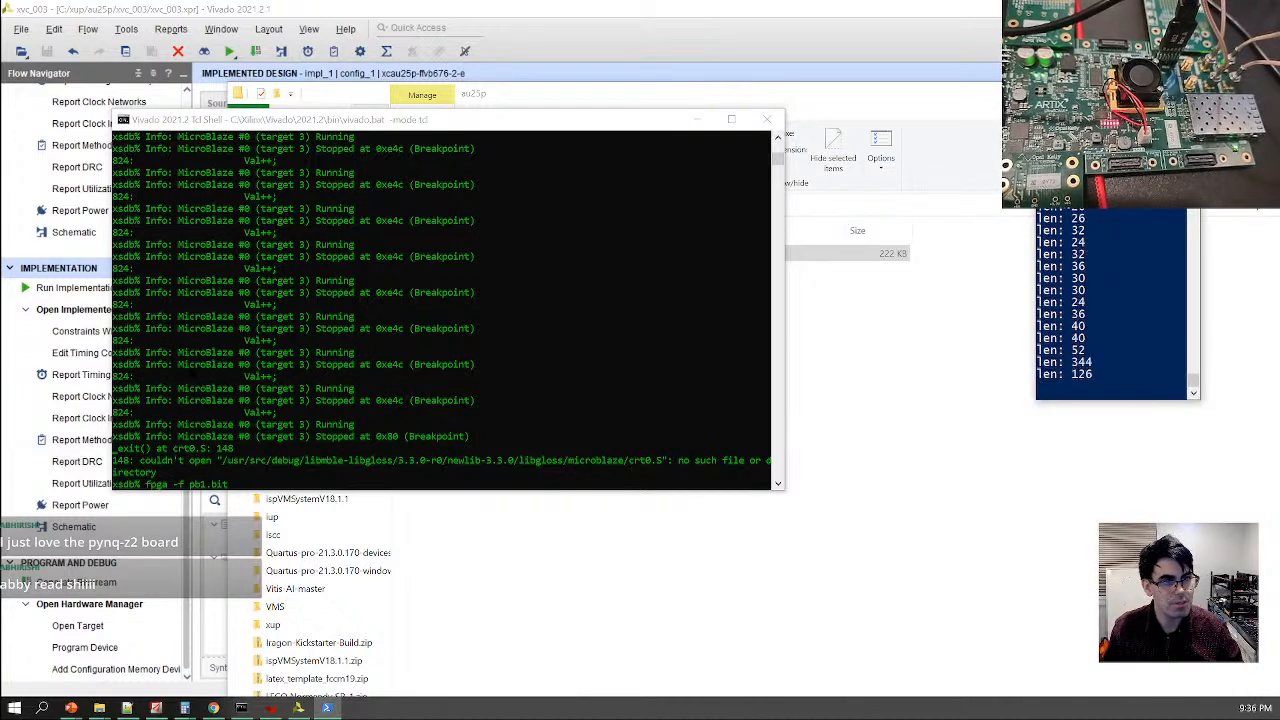
left_click_drag(1090, 94, 892, 155)
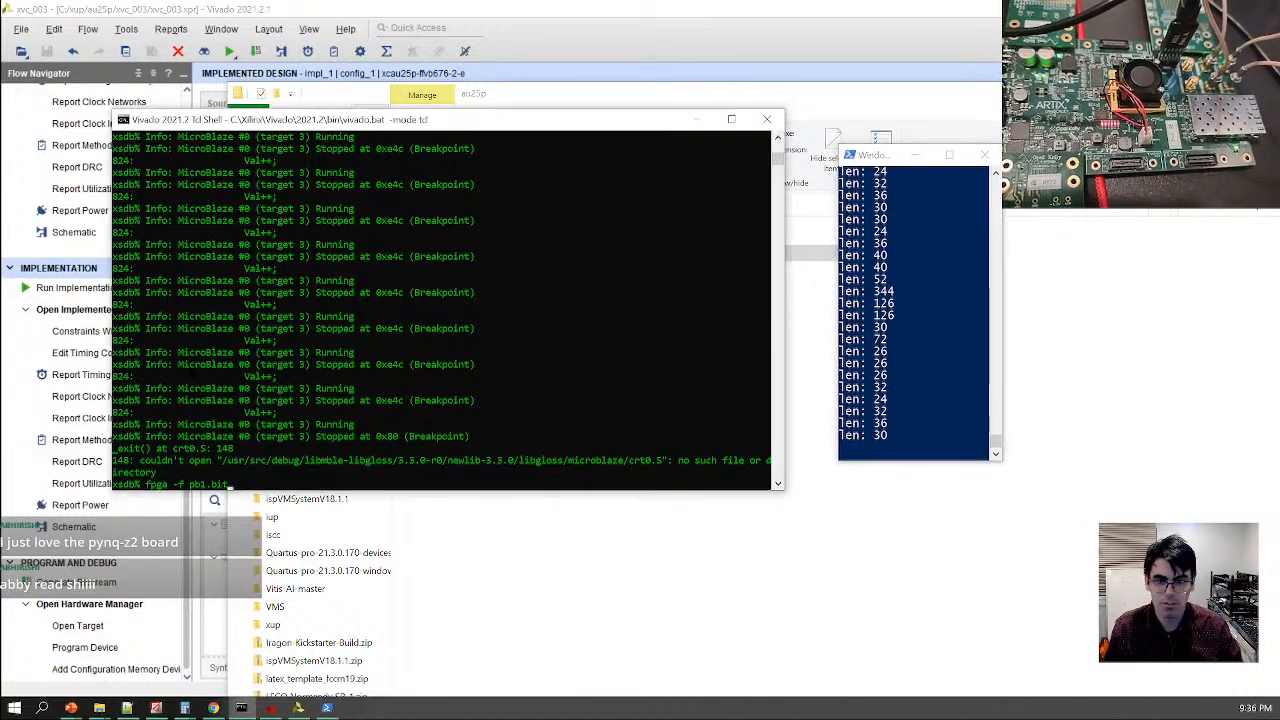
key("Return")
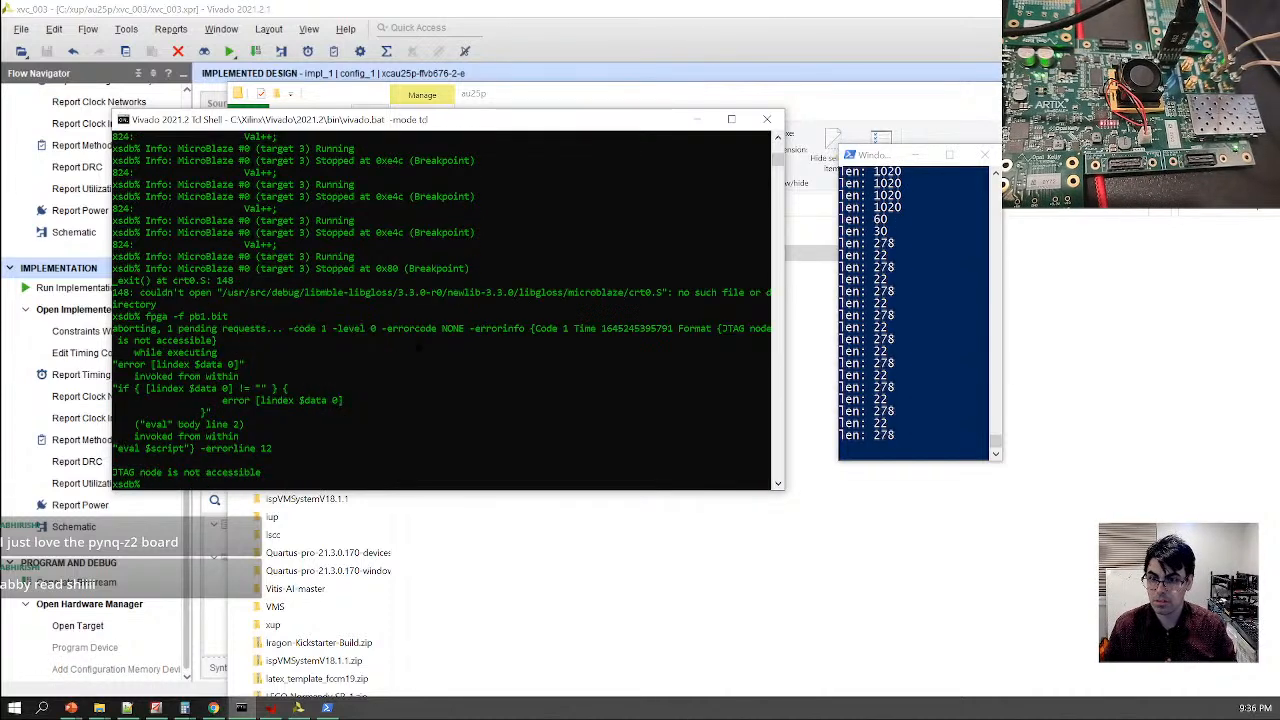
List the JTAG targets in the xsdb shell with "jtag targets"
type("jtag")
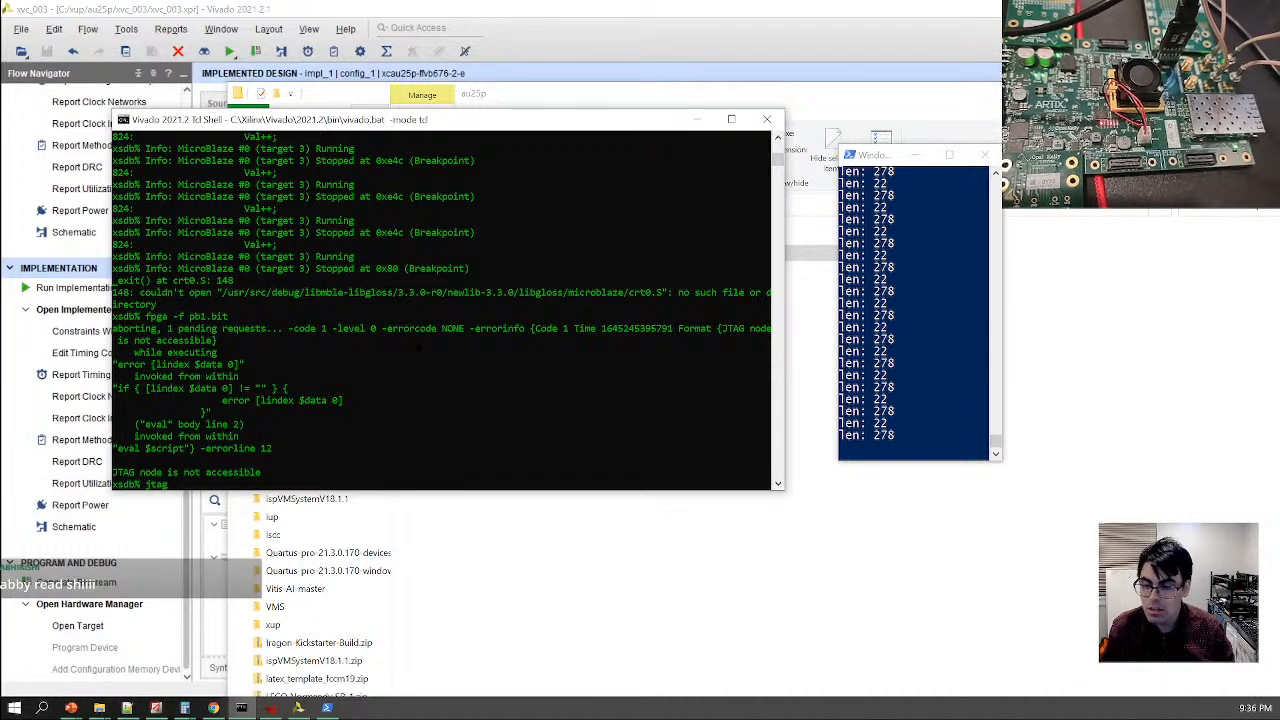
type(" targets")
key("Return")
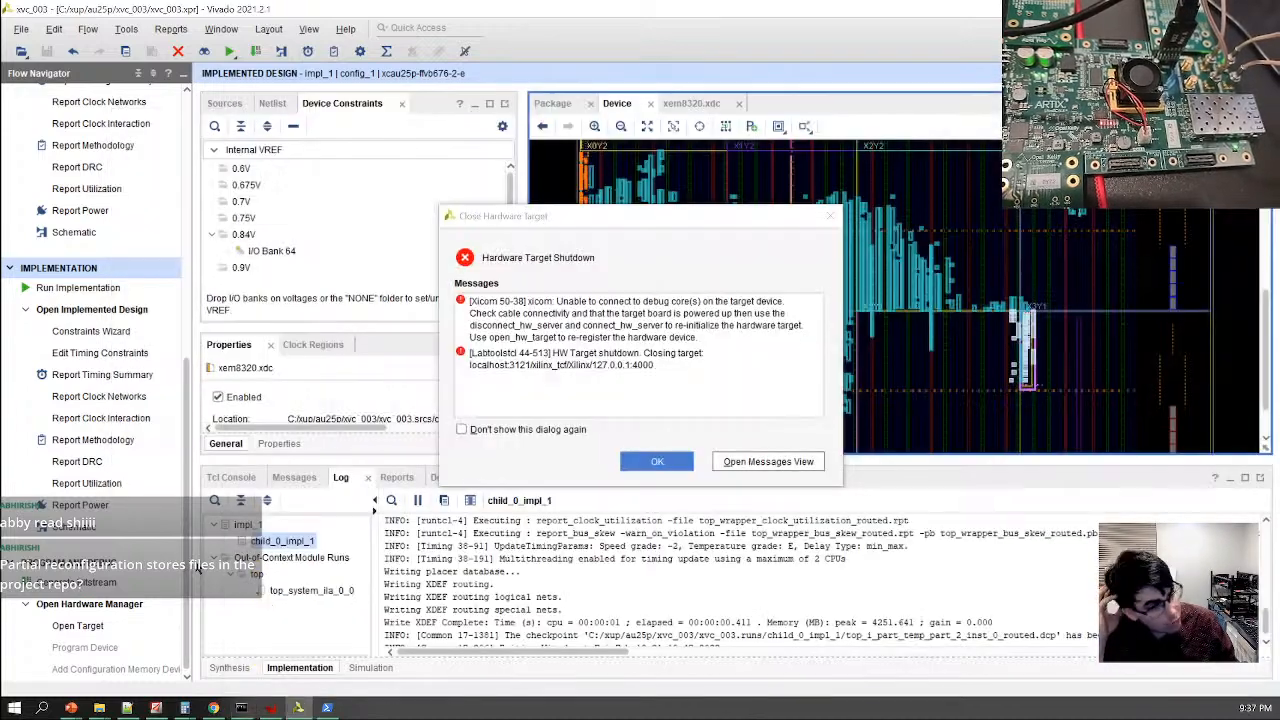
Dismiss Vivado's hardware target error and open the Dynamic Function eXchange Wizard at its Edit Reconfigurable Modules page
left_click(652, 461)
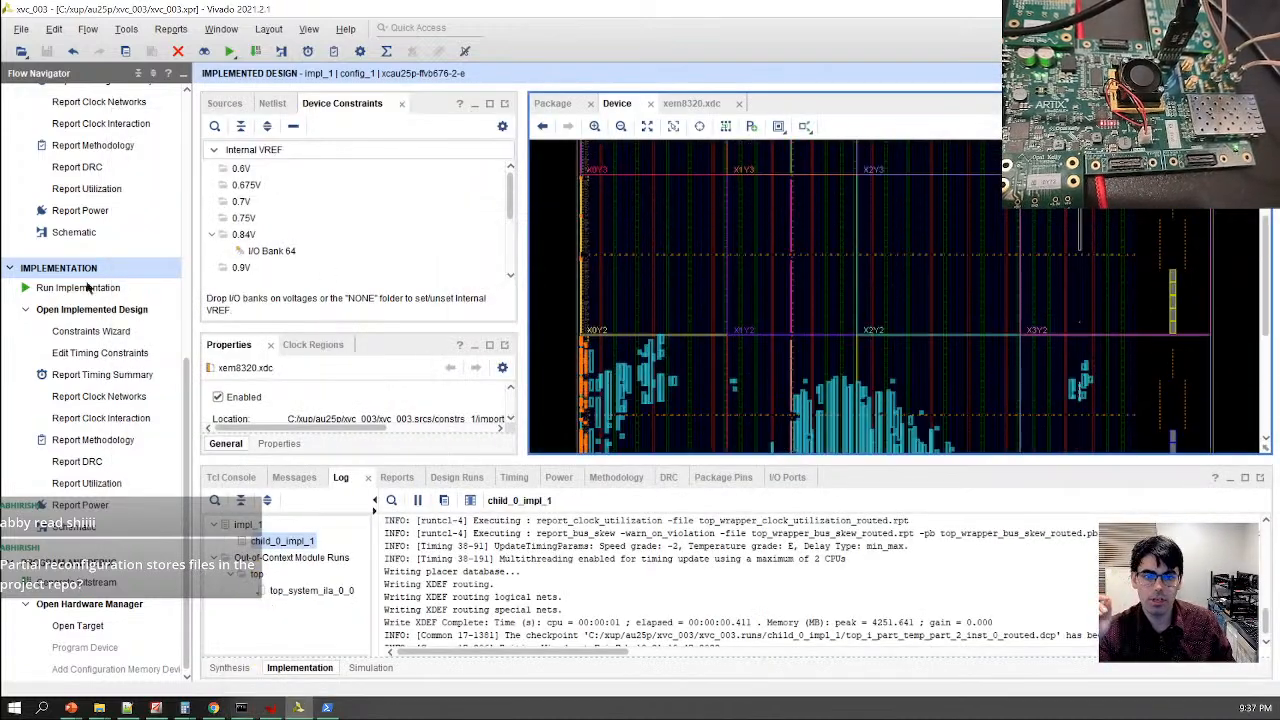
scroll(124, 268, "up", 8)
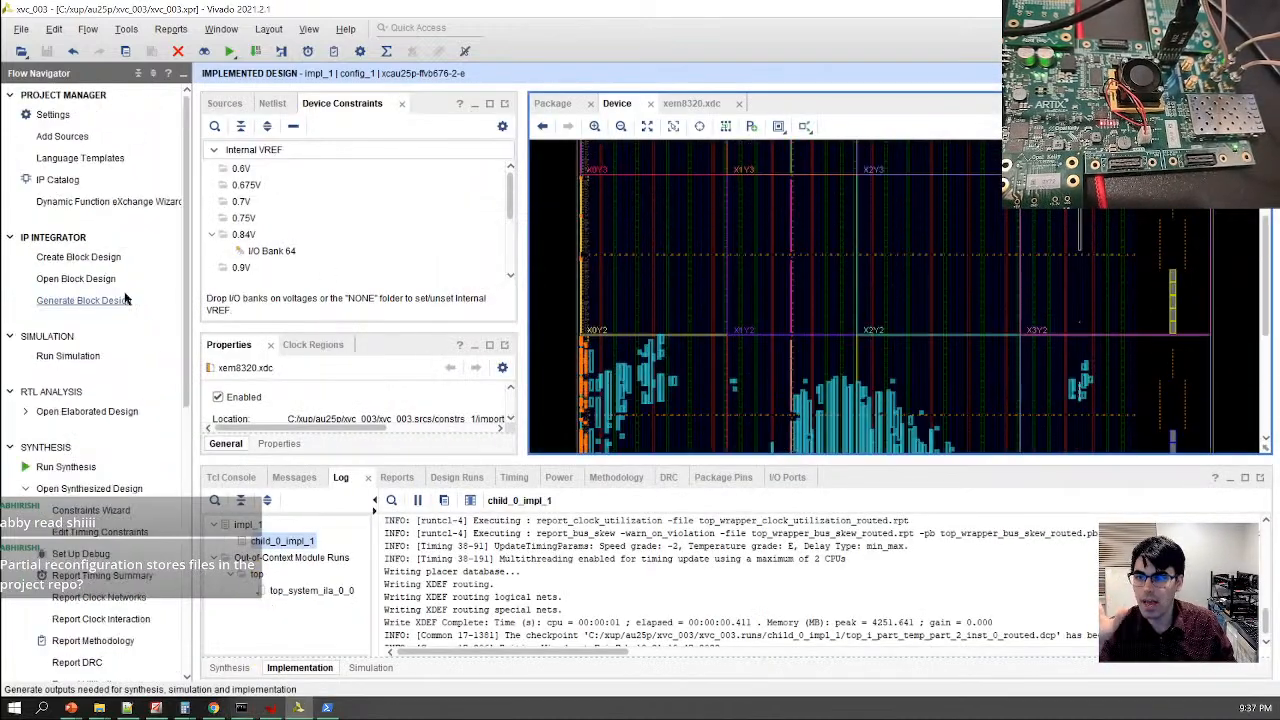
left_click(72, 237)
left_click(171, 29)
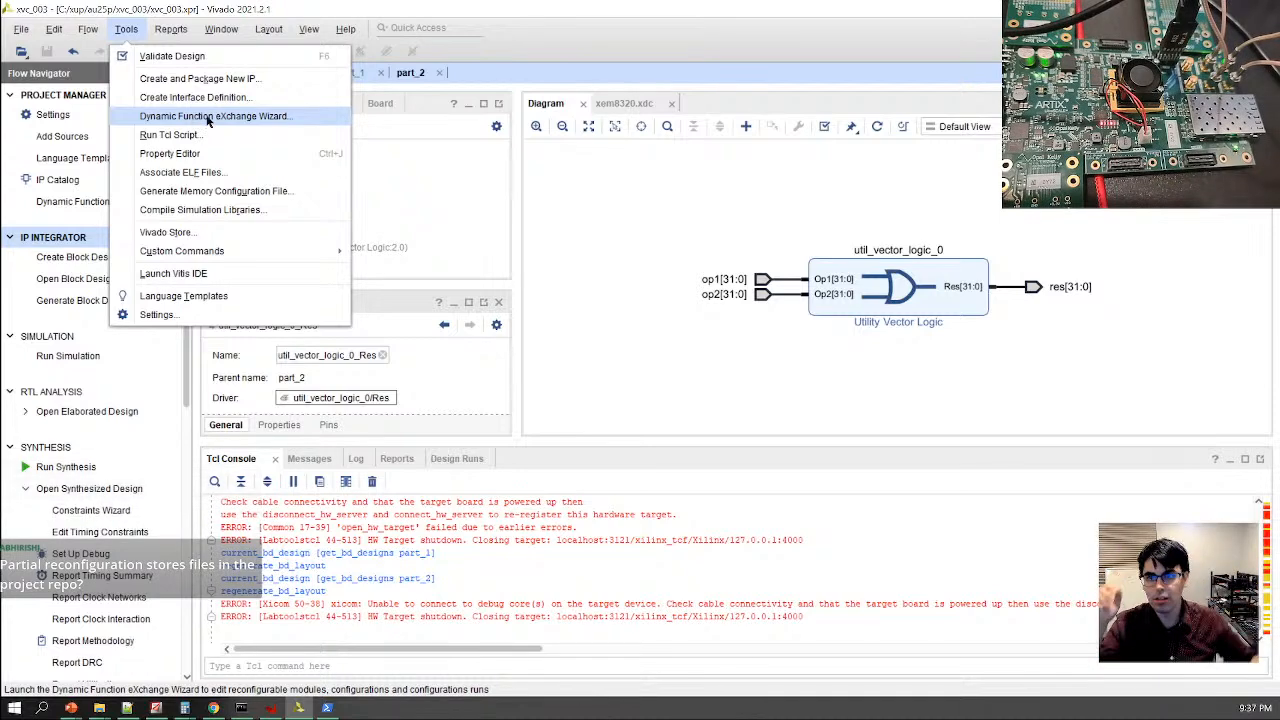
left_click(208, 118)
left_click(818, 535)
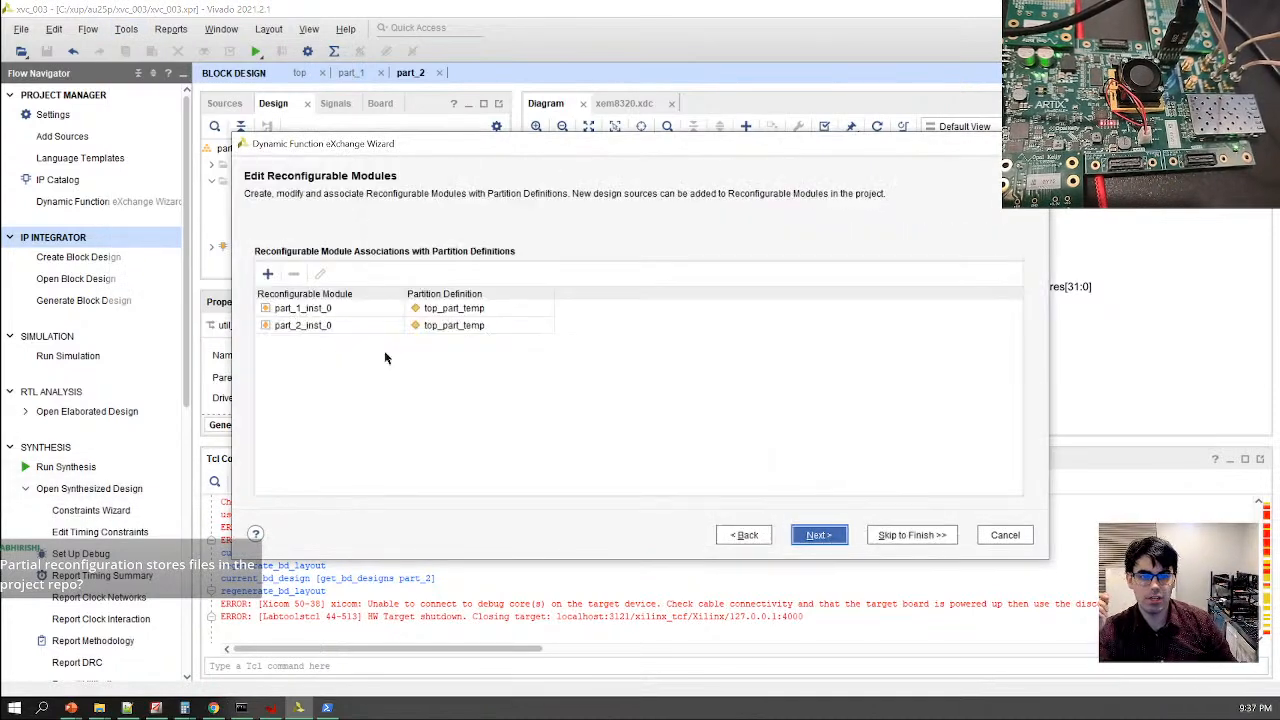
Examine the partition definitions associated with the reconfigurable modules part_1_inst_0 and part_2_inst_0
left_click(484, 313)
left_click(484, 330)
left_click(487, 313)
left_click(490, 333)
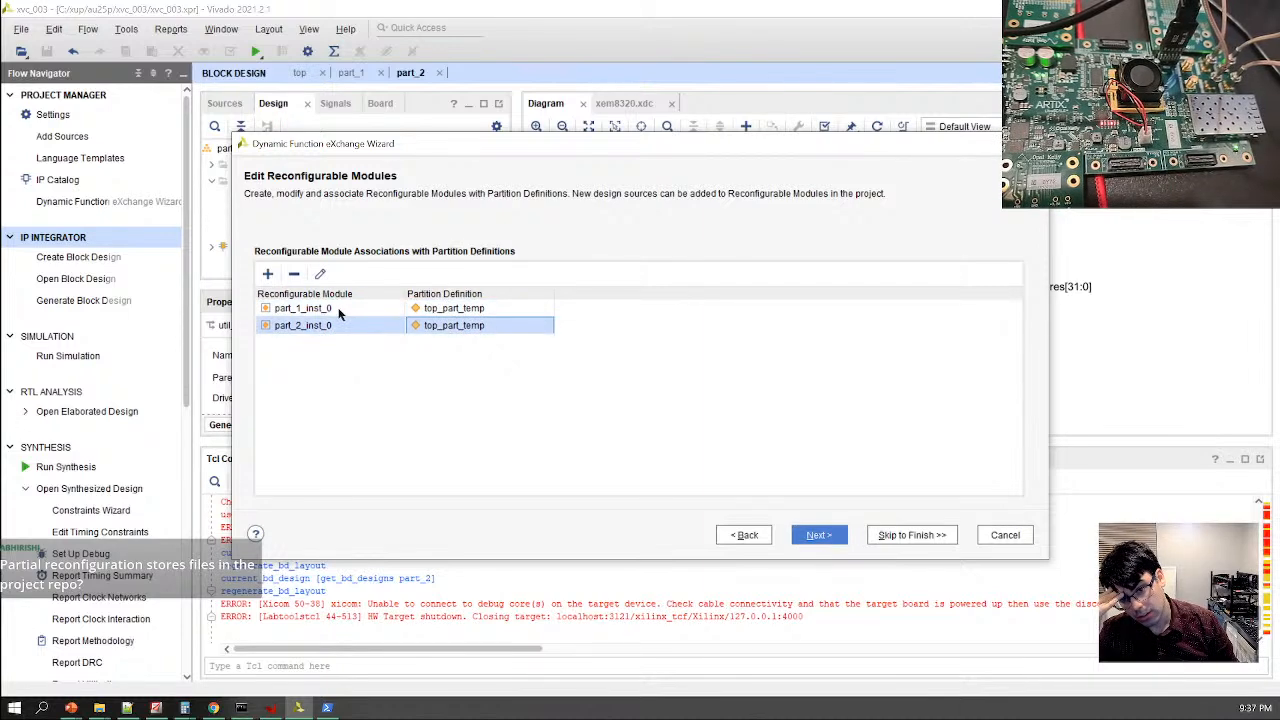
left_click(340, 310)
left_click(348, 328)
left_click(371, 313)
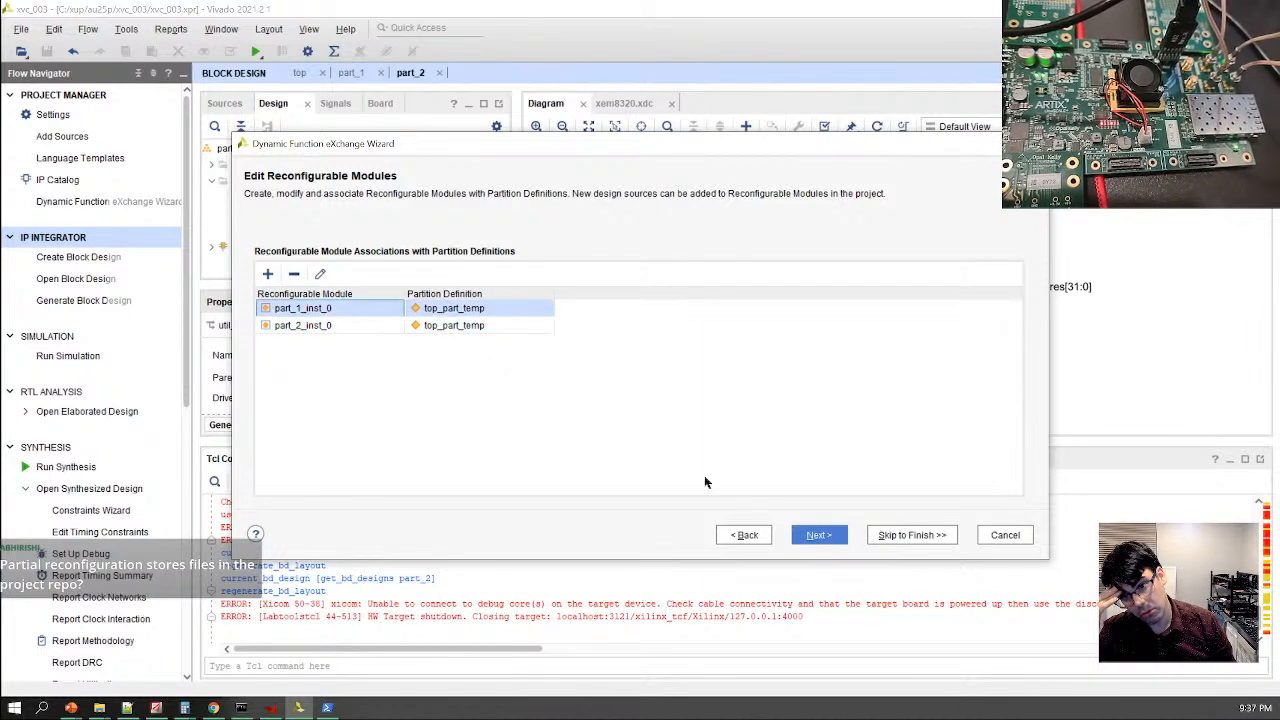
Review the wizard's configurations and configuration runs, including their run and report strategies, and finish the wizard
left_click(818, 535)
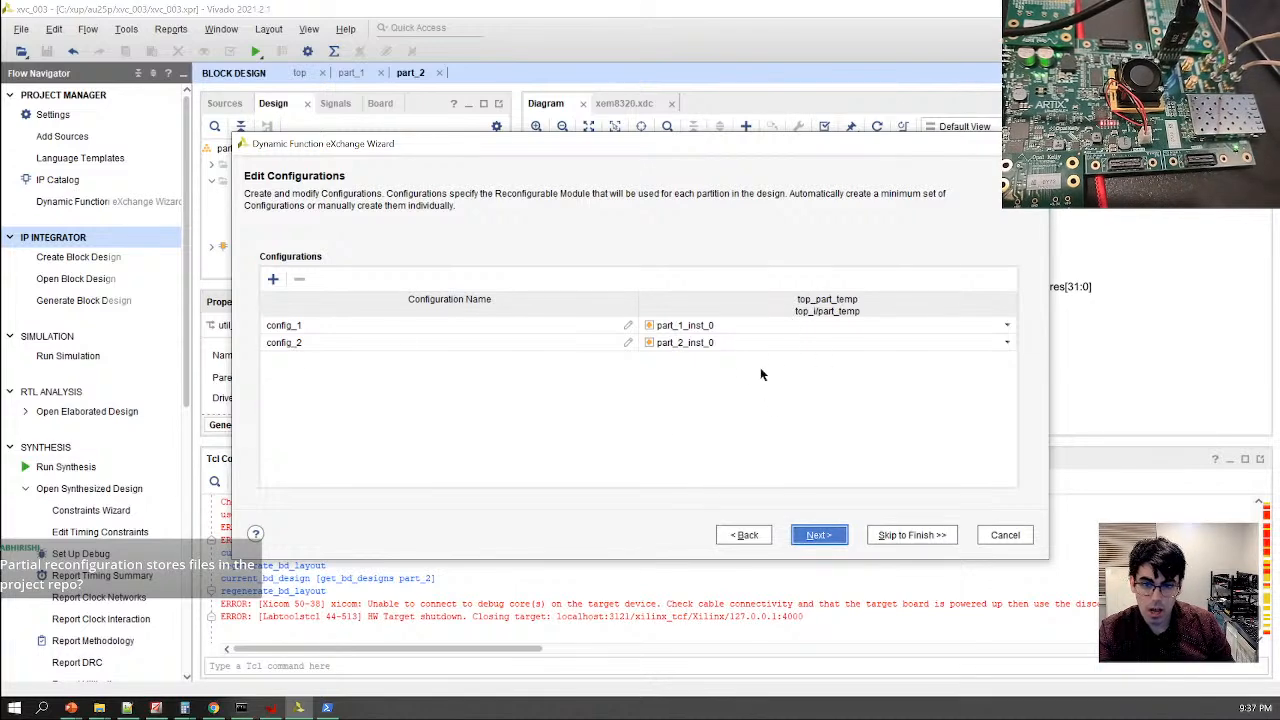
left_click(818, 535)
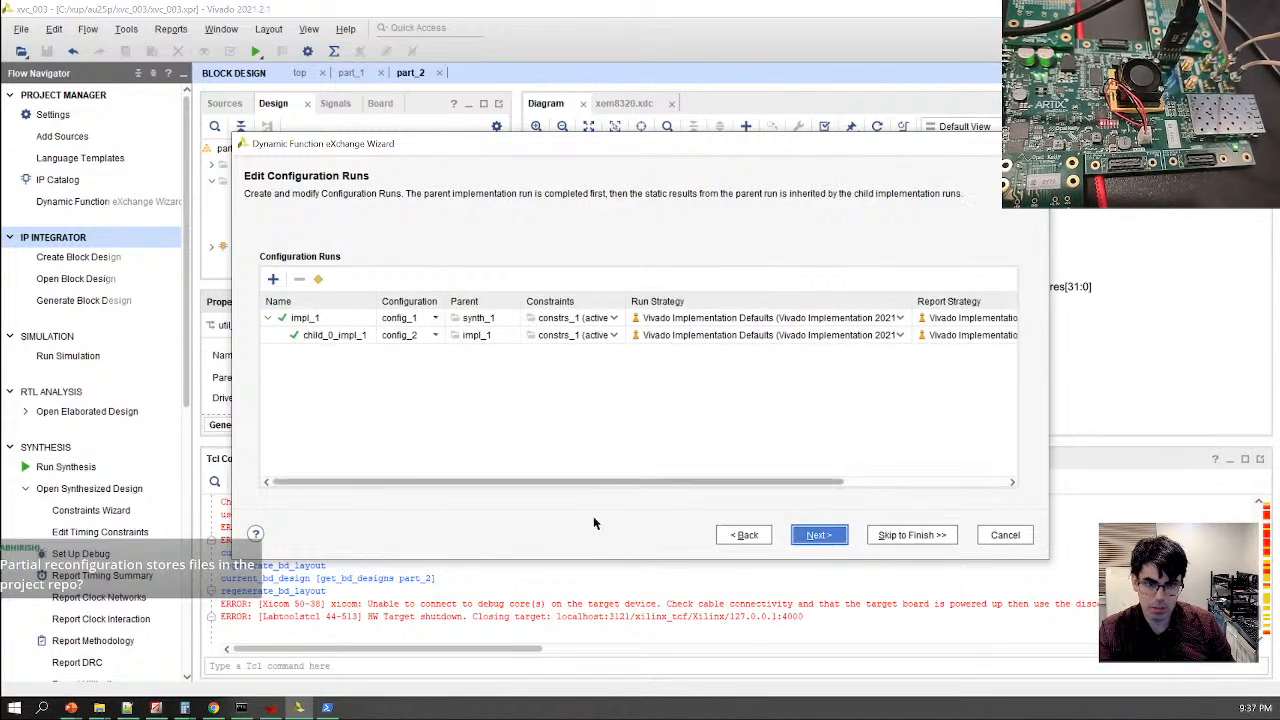
left_click_drag(565, 482, 735, 482)
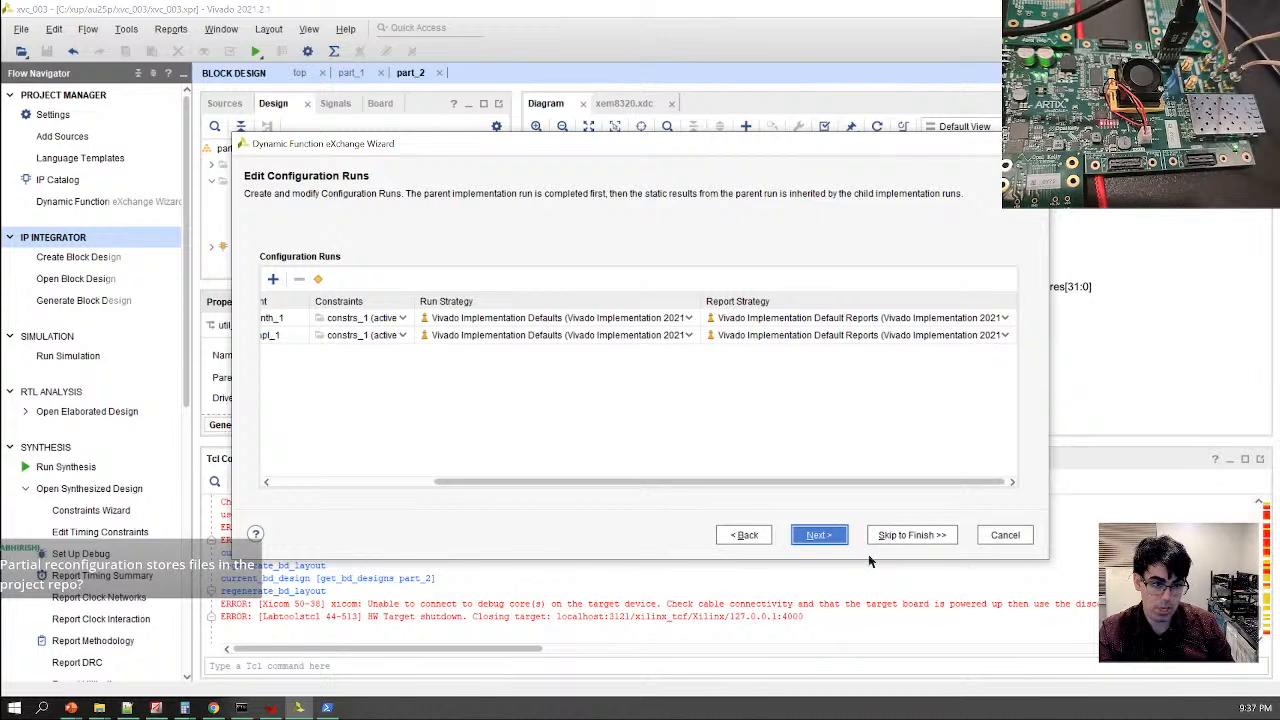
left_click(819, 535)
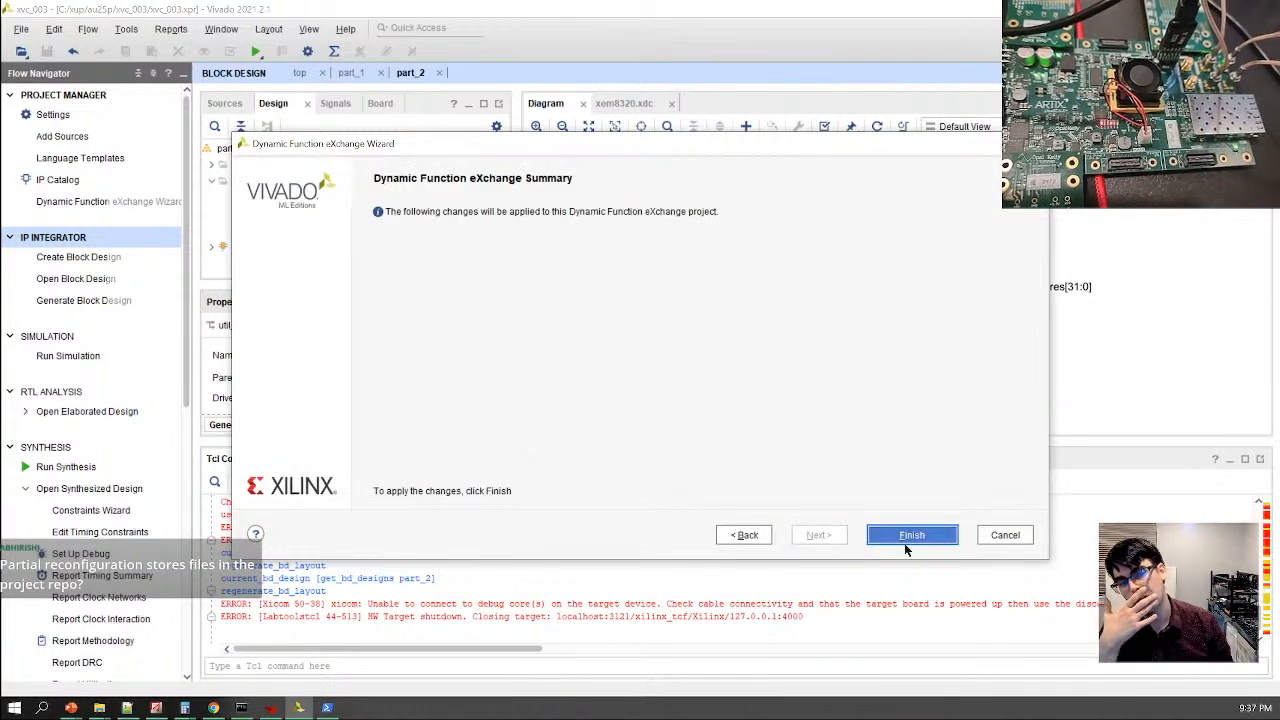
left_click(913, 535)
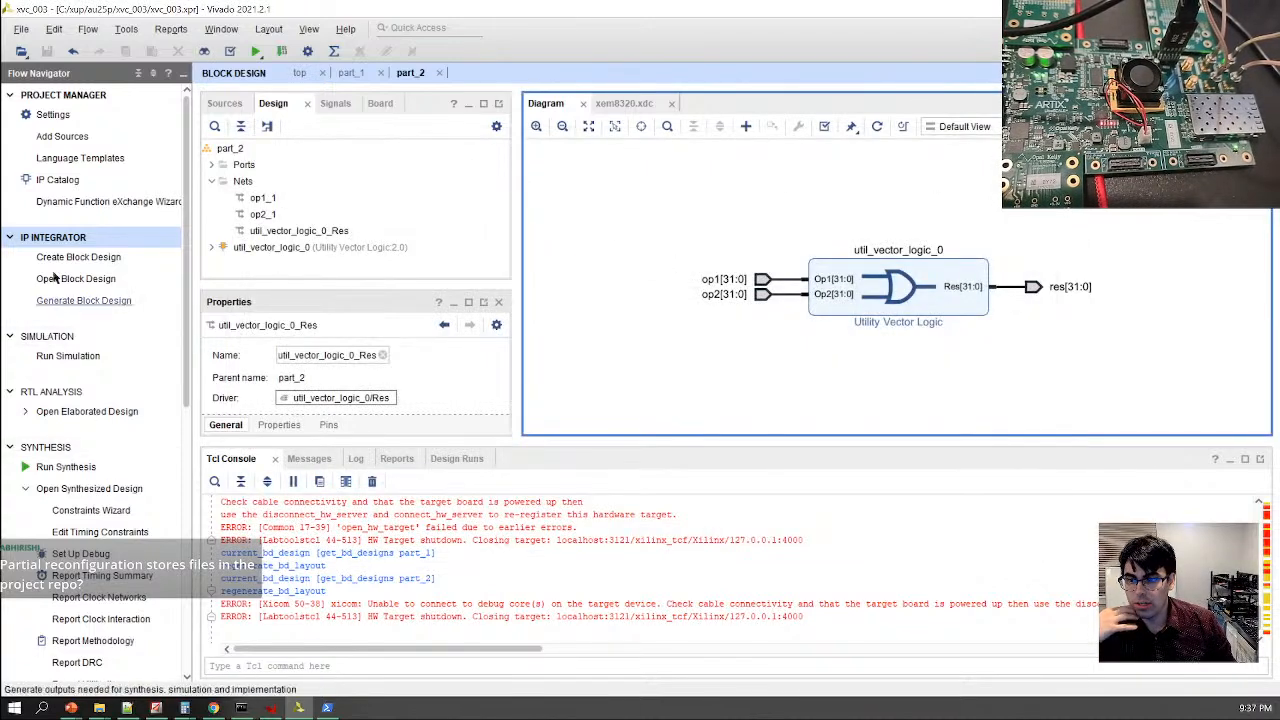
Open the synthesized design
left_click(65, 489)
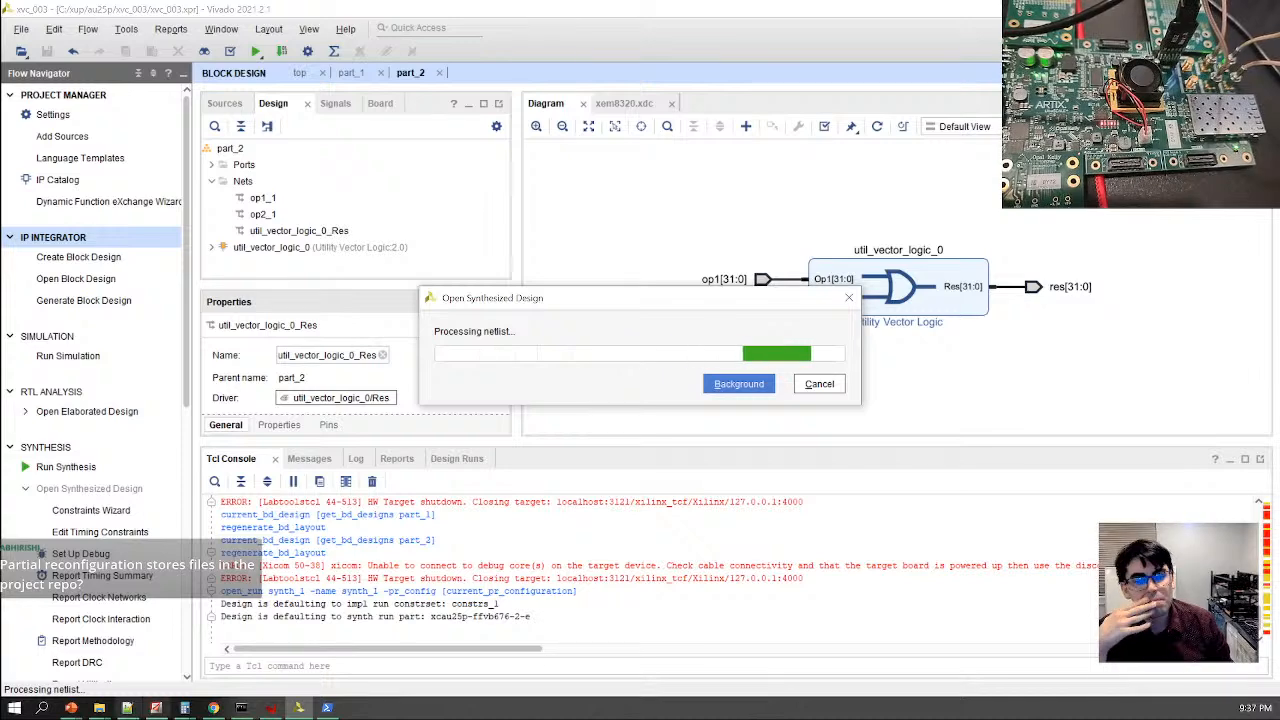
mouse_move(130, 710)
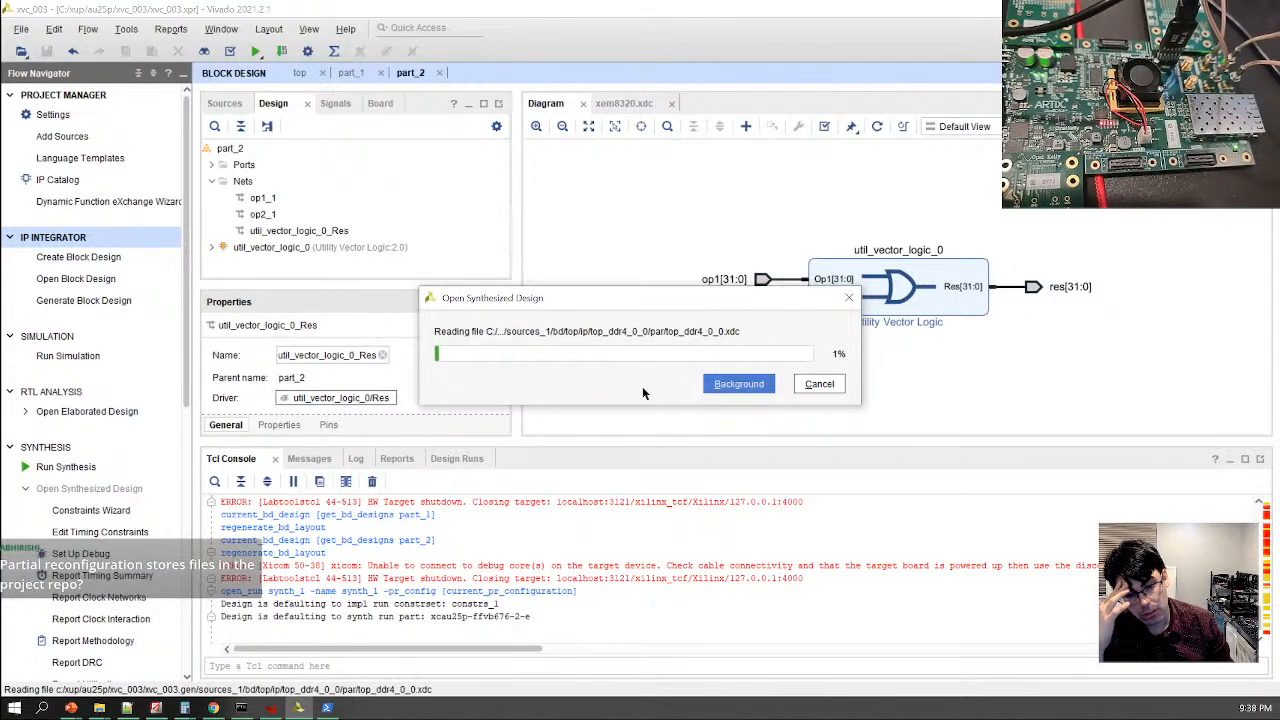
Interrupt the XVC server in PowerShell and restart it with "python .\op_xvc.py", running the script a second time
left_click(328, 708)
left_click(862, 411)
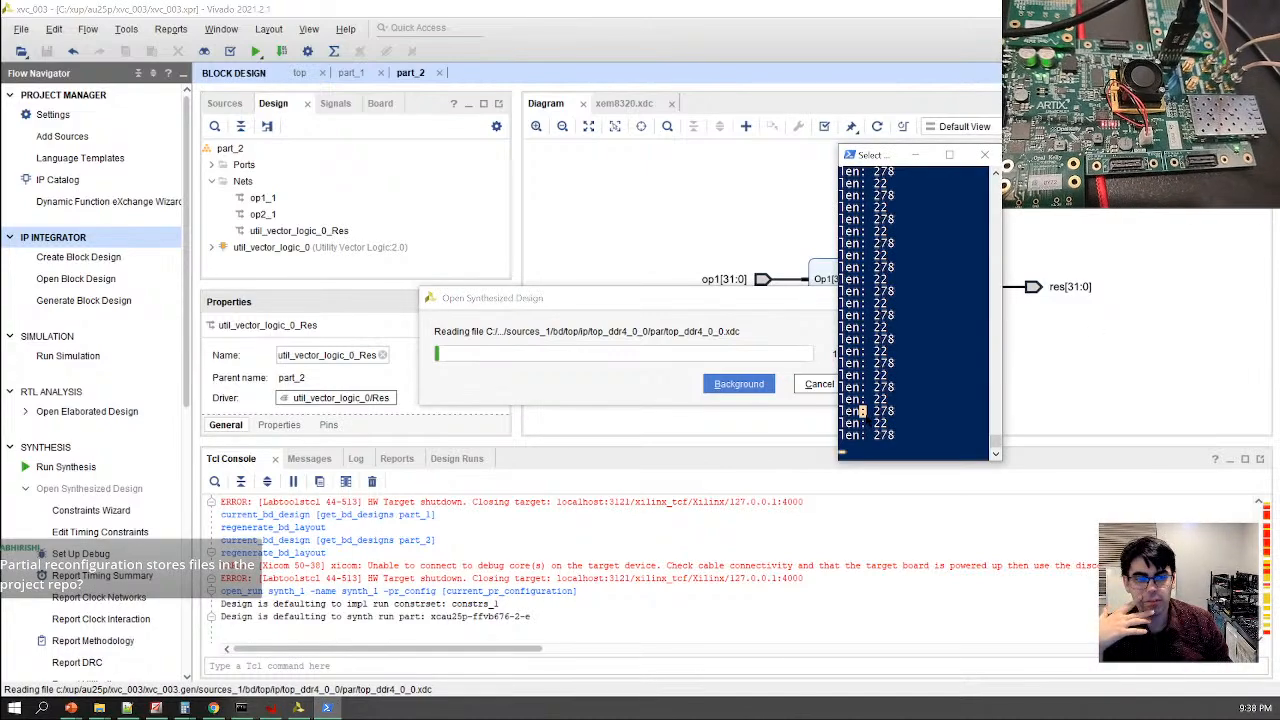
key("ctrl+c")
key("ctrl+c")
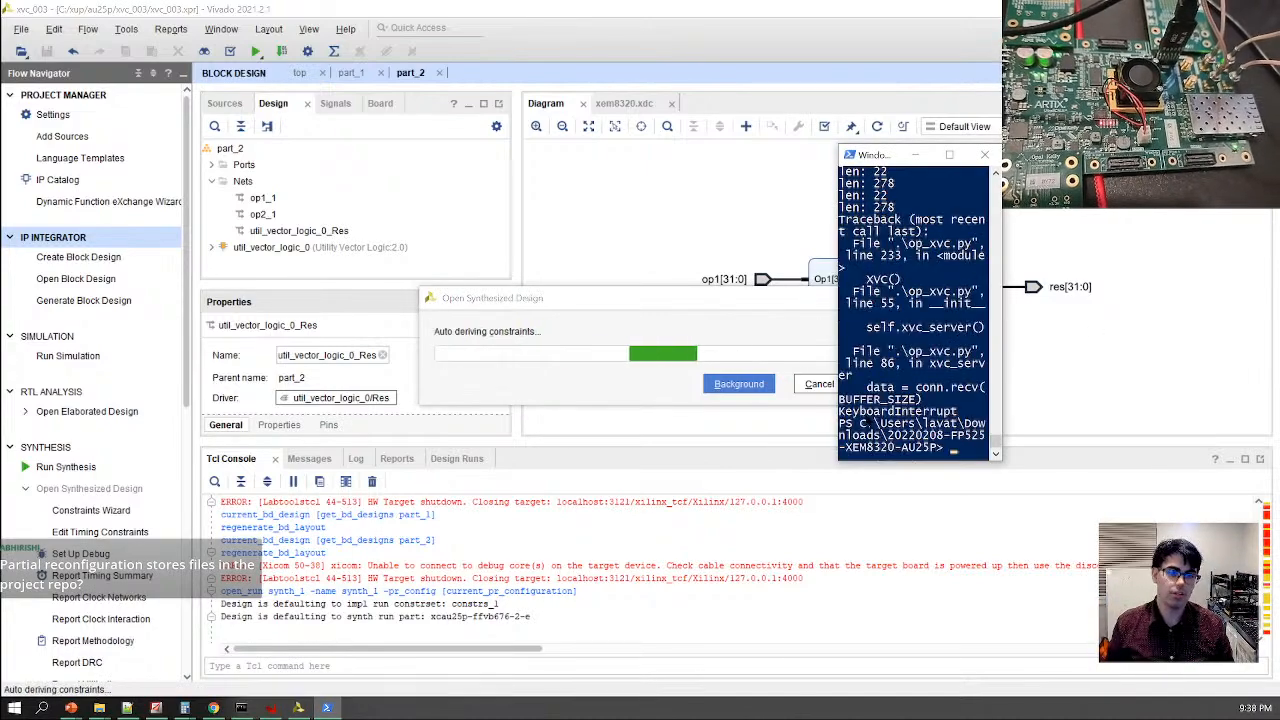
key("Up")
key("Return")
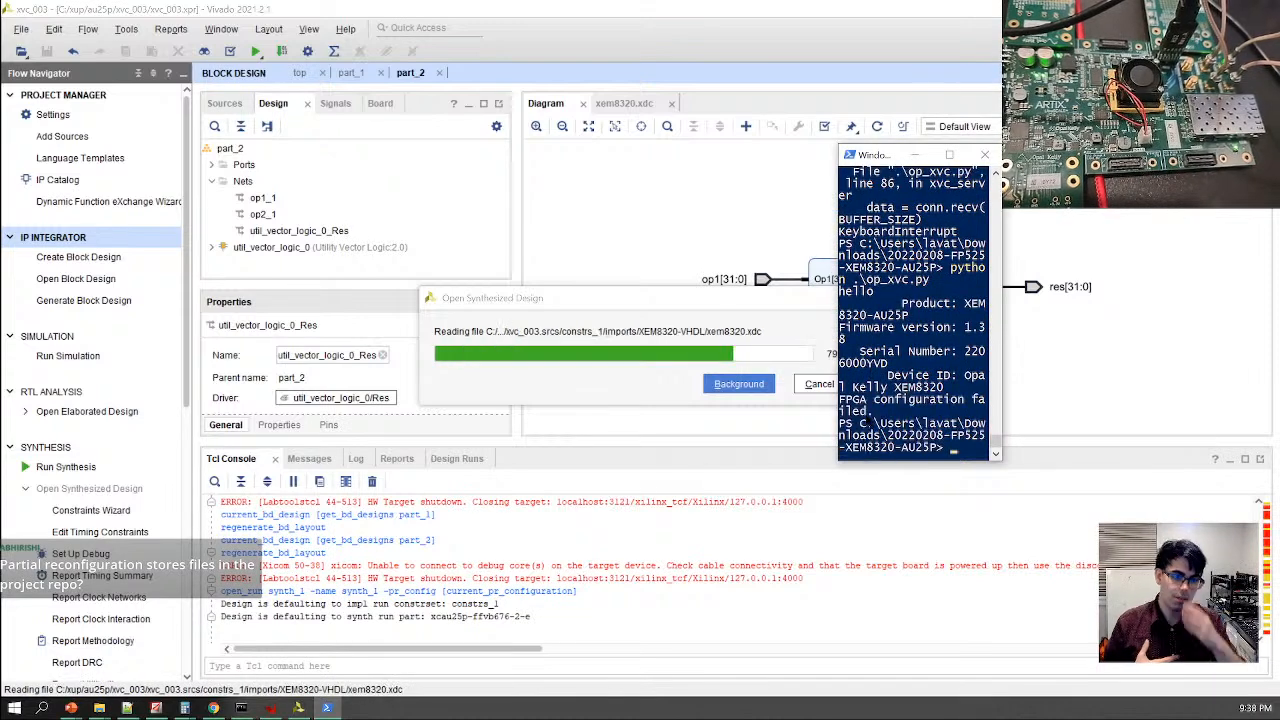
key("Up")
key("Return")
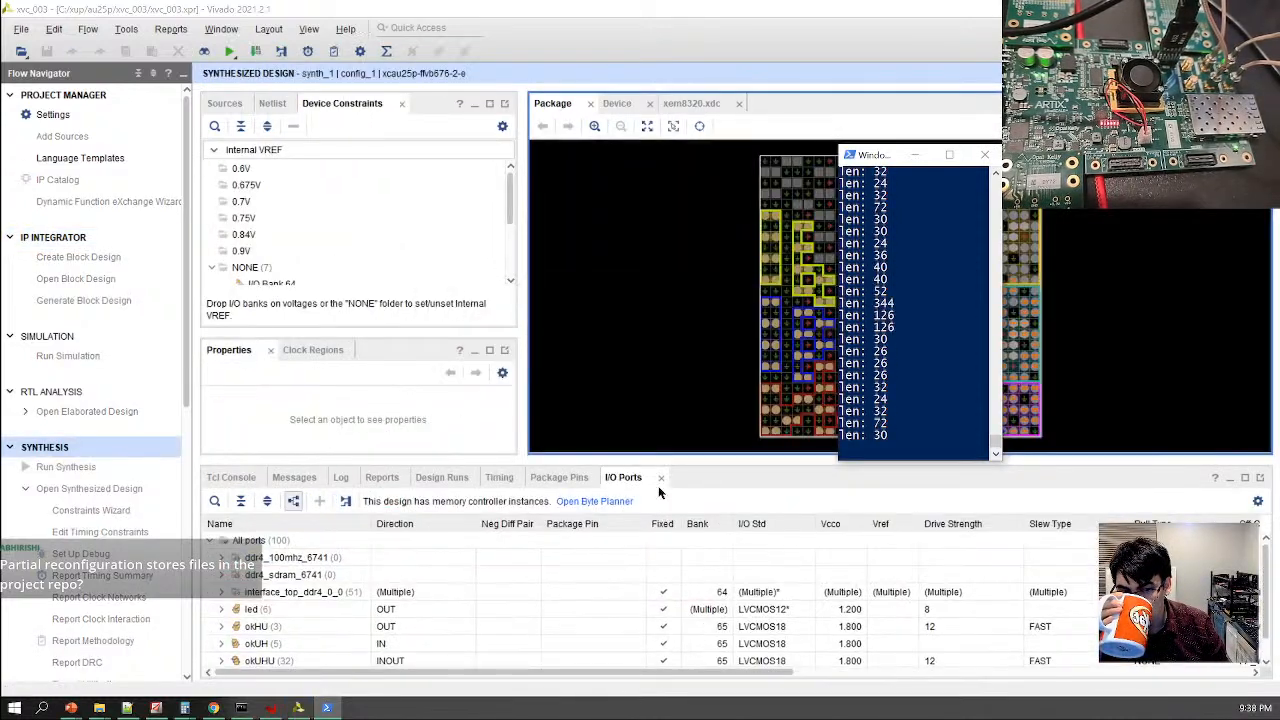
Find and select the part_temp cell (part_1_inst_0) in the synthesized design's netlist
left_click(268, 107)
left_click(212, 215)
scroll(321, 250, "down", 3)
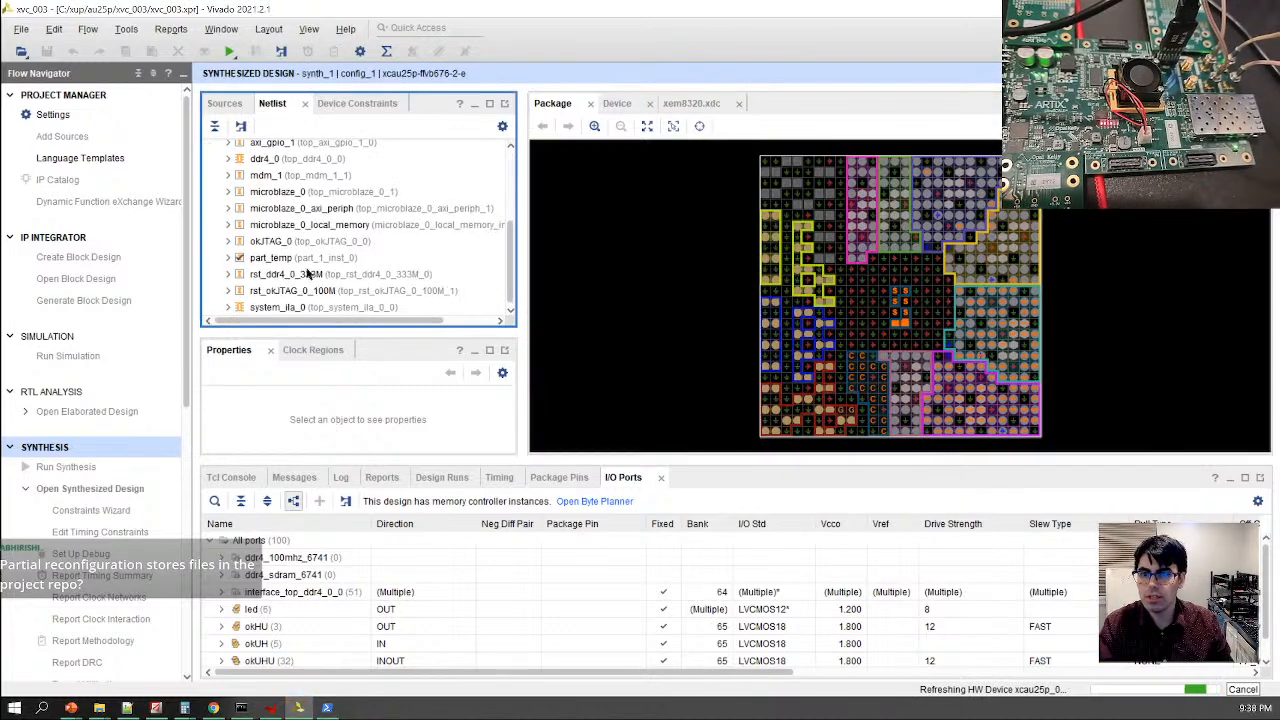
left_click(285, 258)
scroll(279, 400, "down", 3)
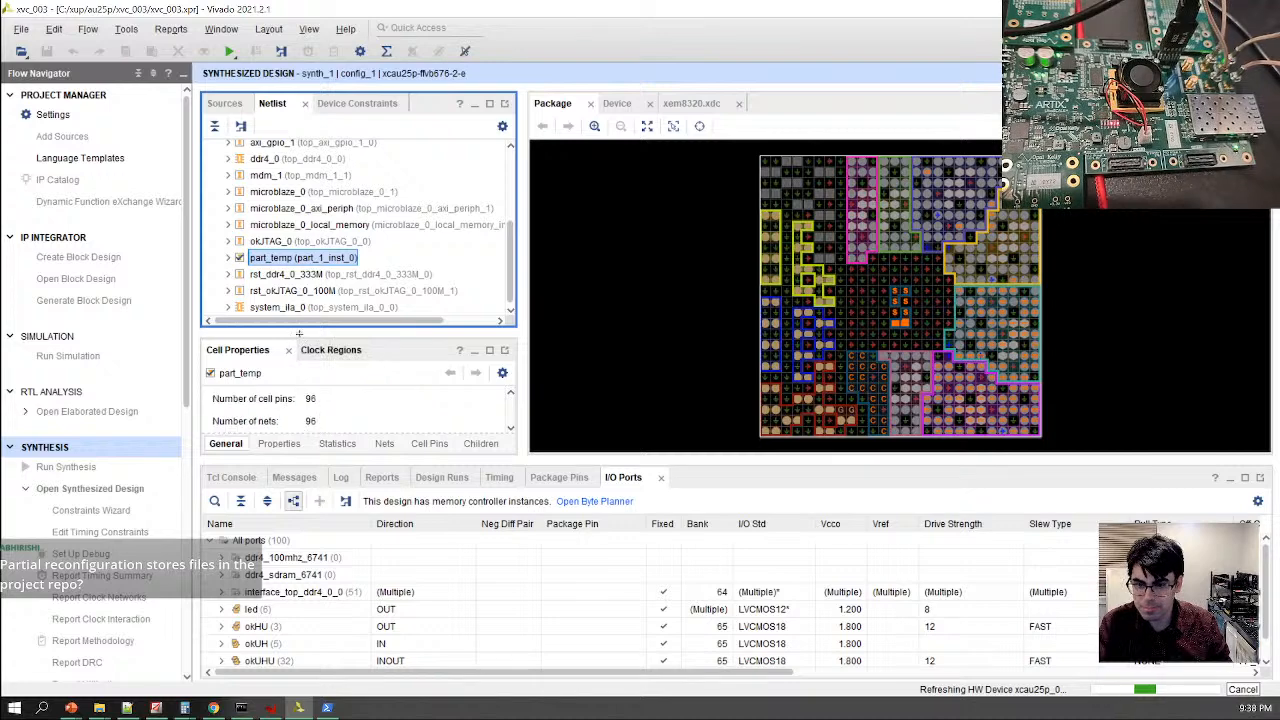
Examine the full list of cell properties for part_temp in an enlarged view and restore the layout
double_click(252, 350)
double_click(273, 664)
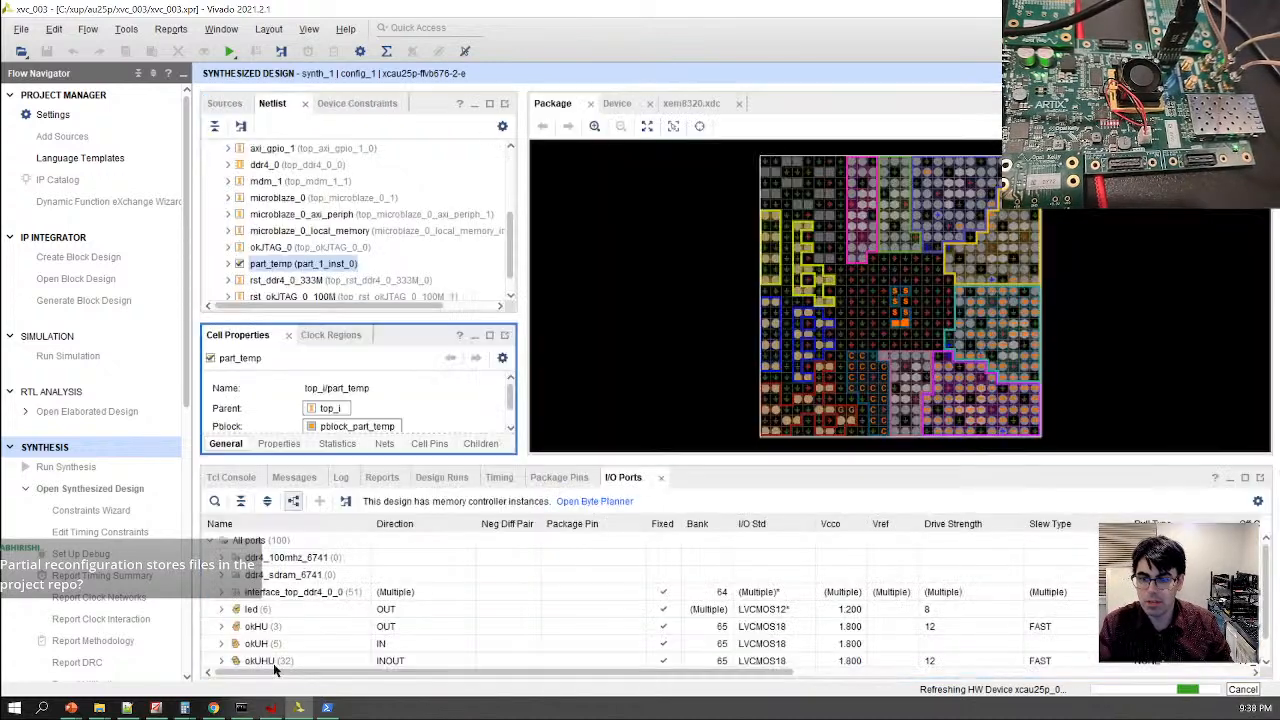
left_click(273, 662)
left_click(285, 444)
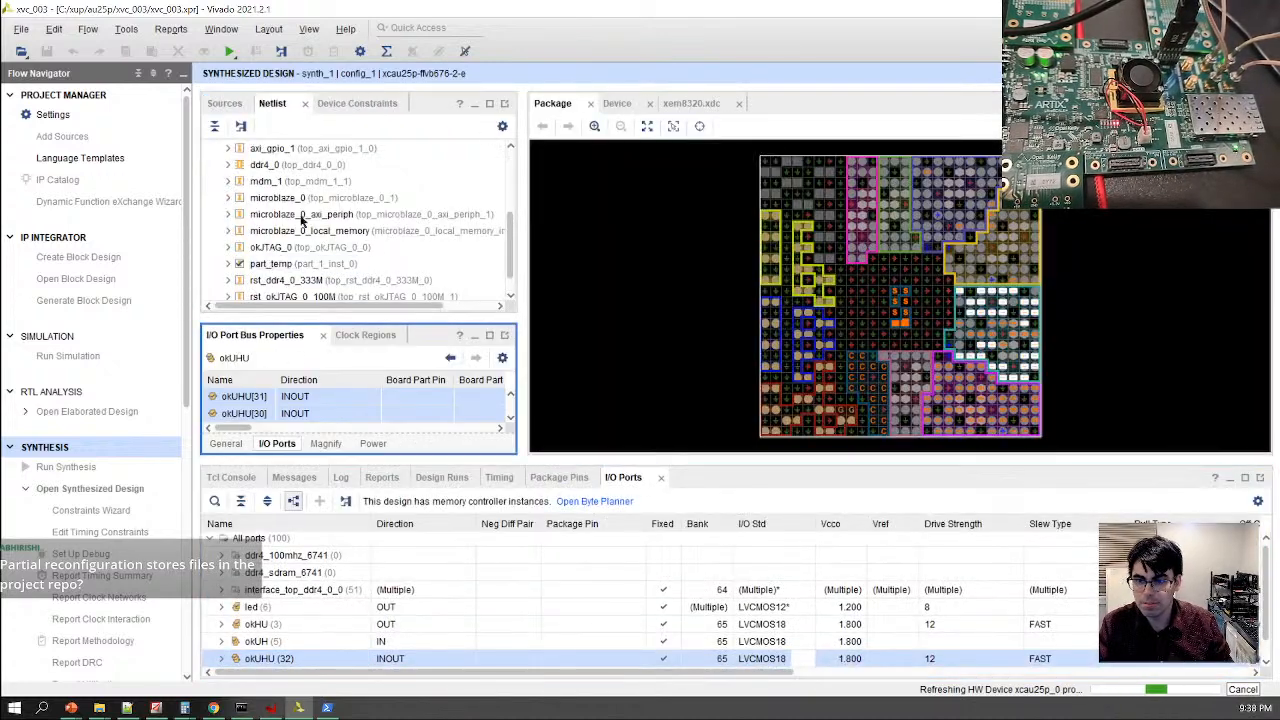
left_click(278, 264)
left_click(276, 444)
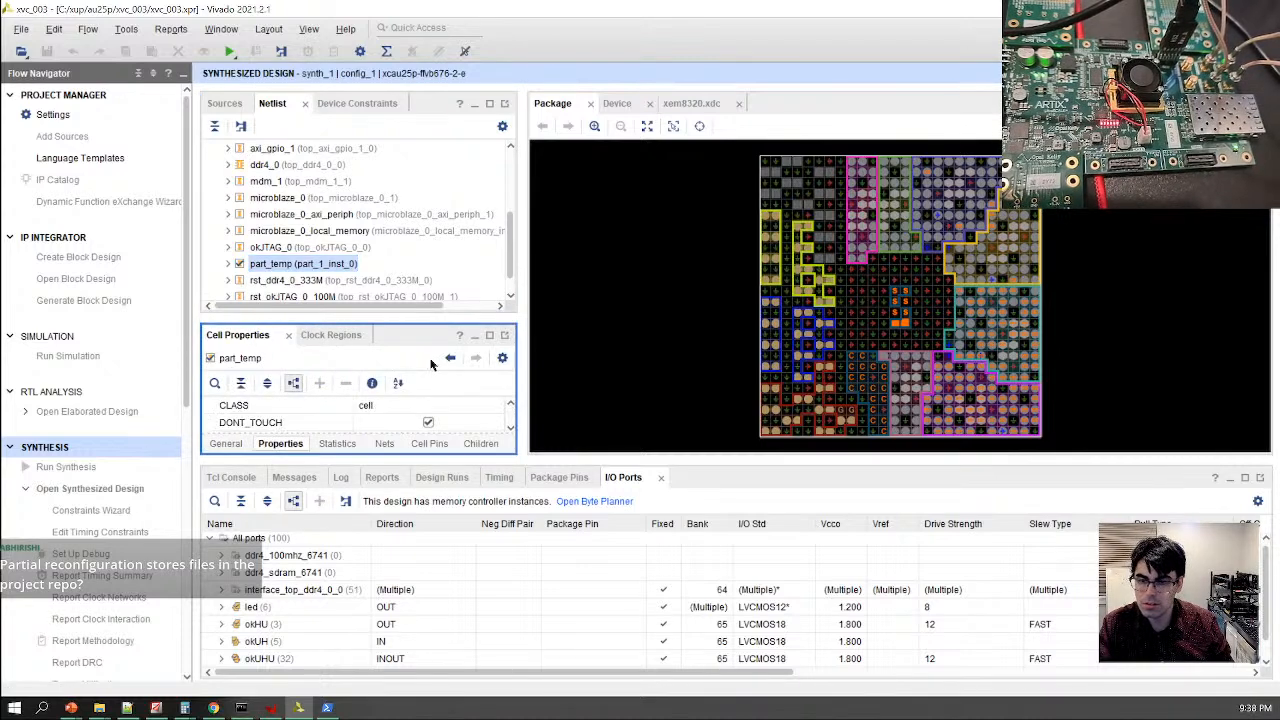
double_click(248, 336)
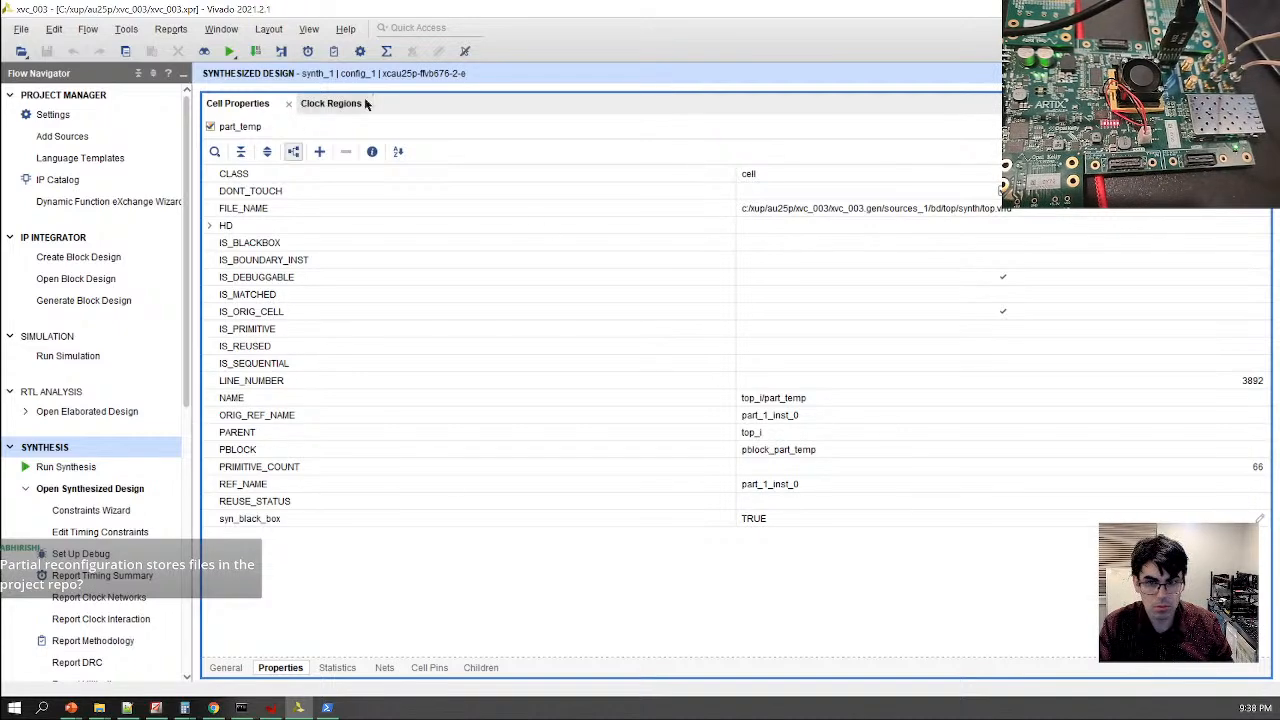
double_click(257, 103)
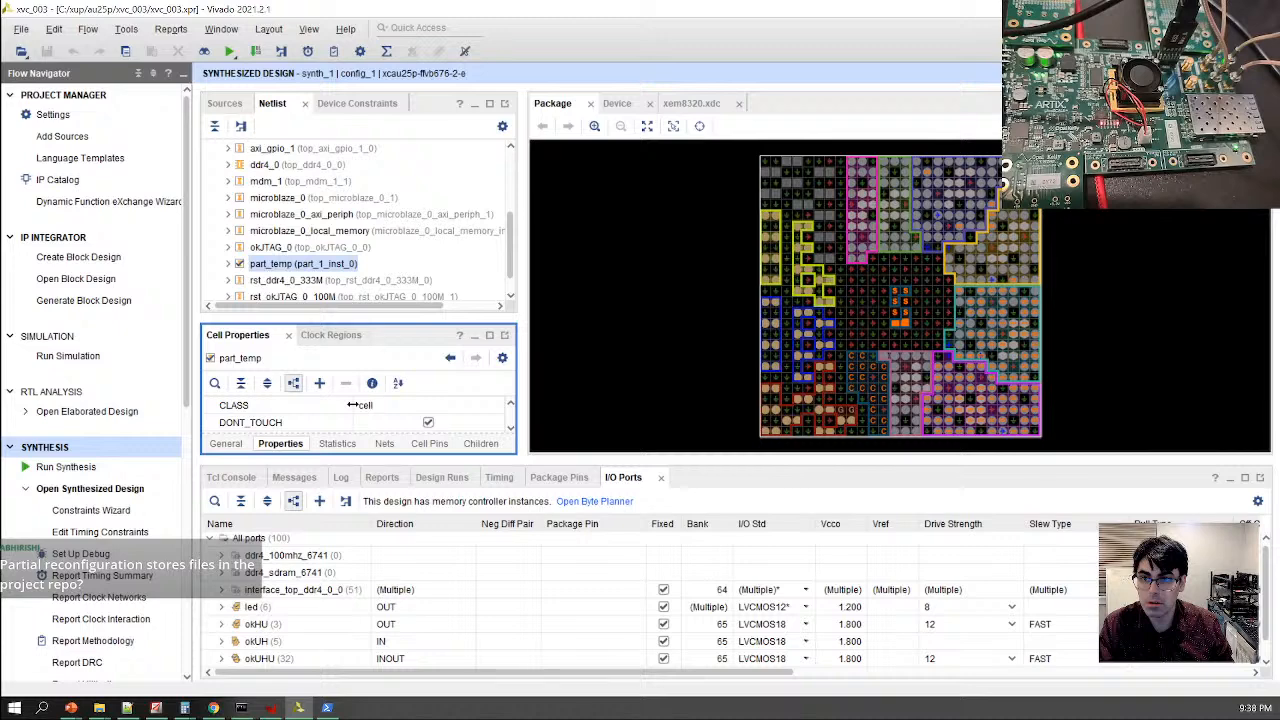
Expand part_temp's netlist contents and inspect the RECONFIGURABLE setting under its HD cell property in an enlarged view
left_click(229, 264)
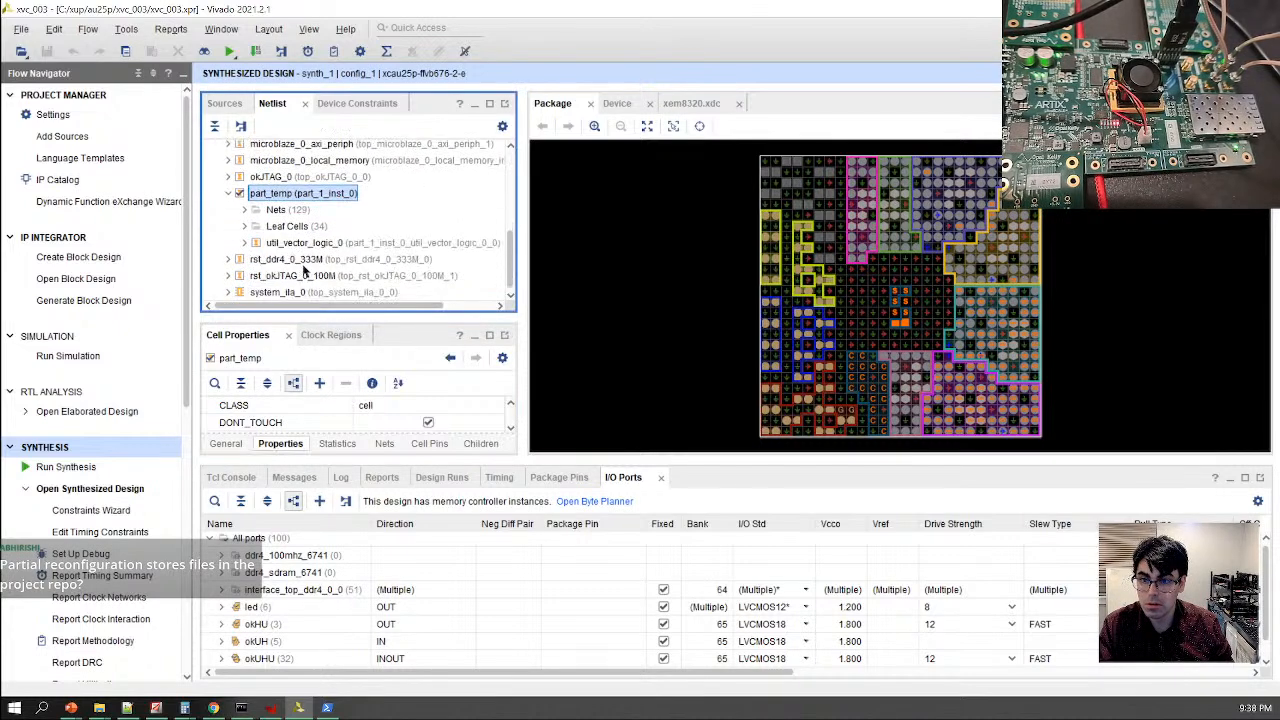
scroll(312, 420, "down", 2)
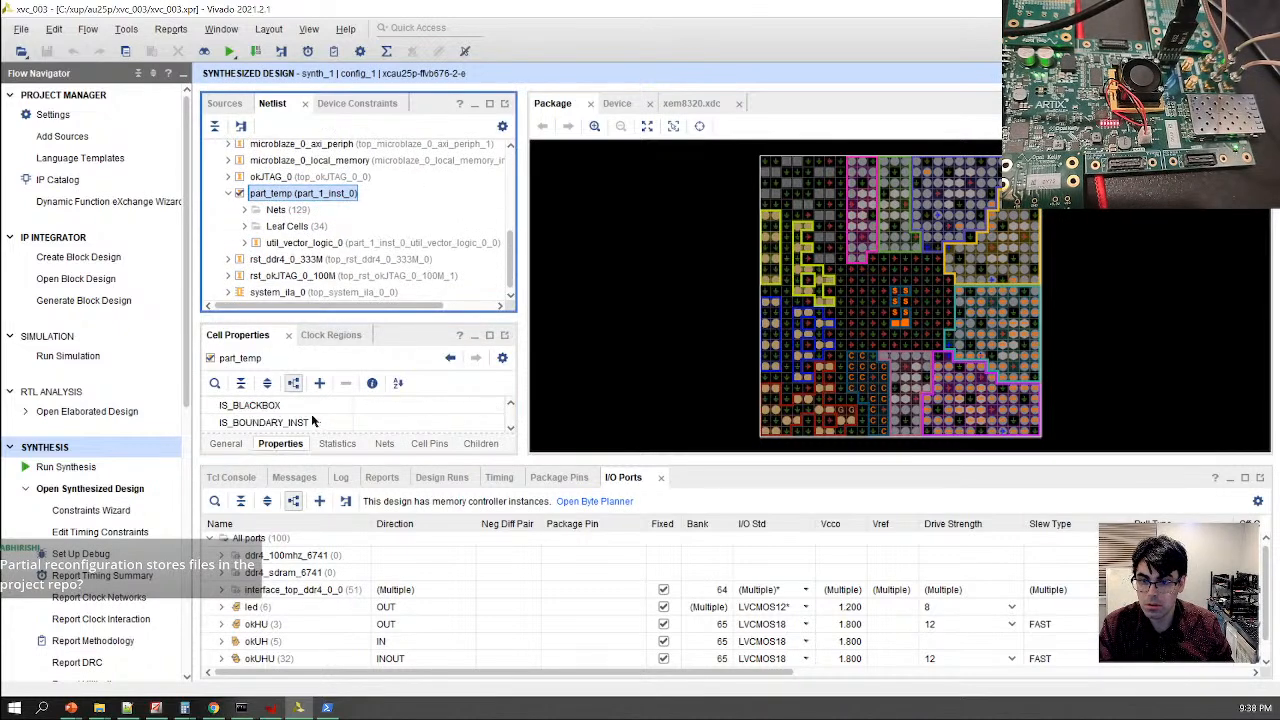
left_click(238, 338)
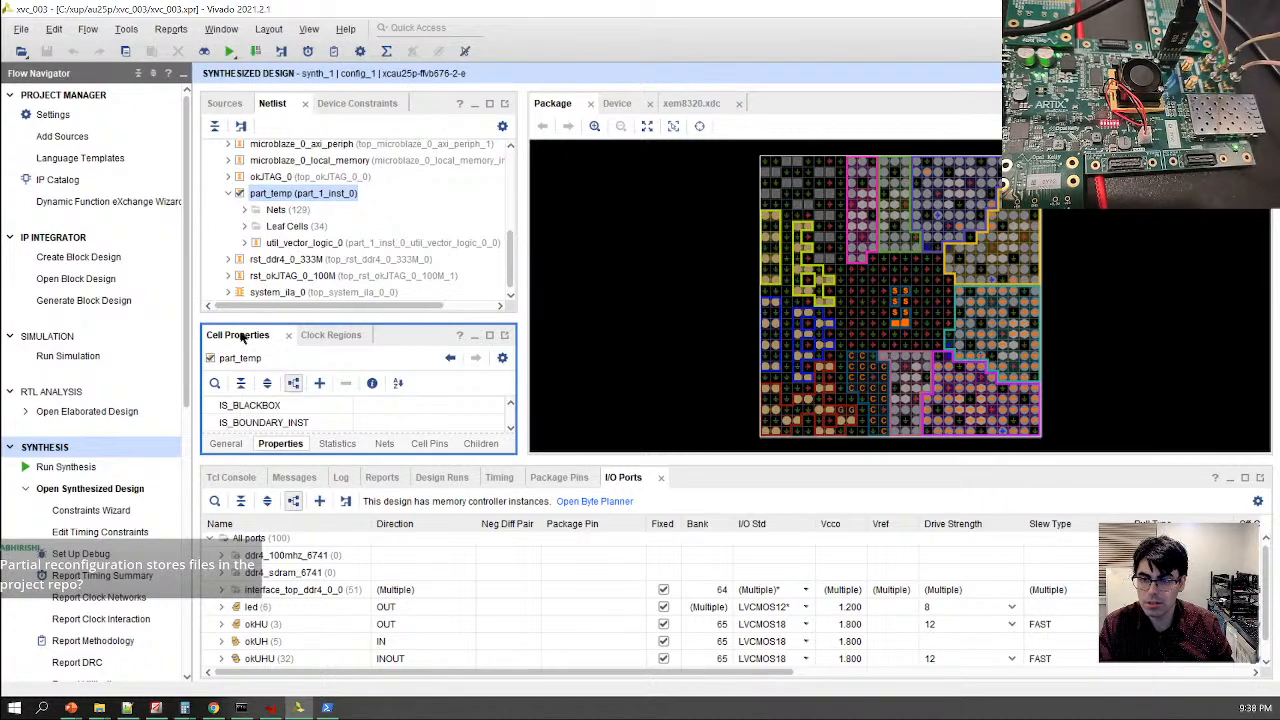
double_click(240, 338)
left_click(209, 226)
left_click(335, 245)
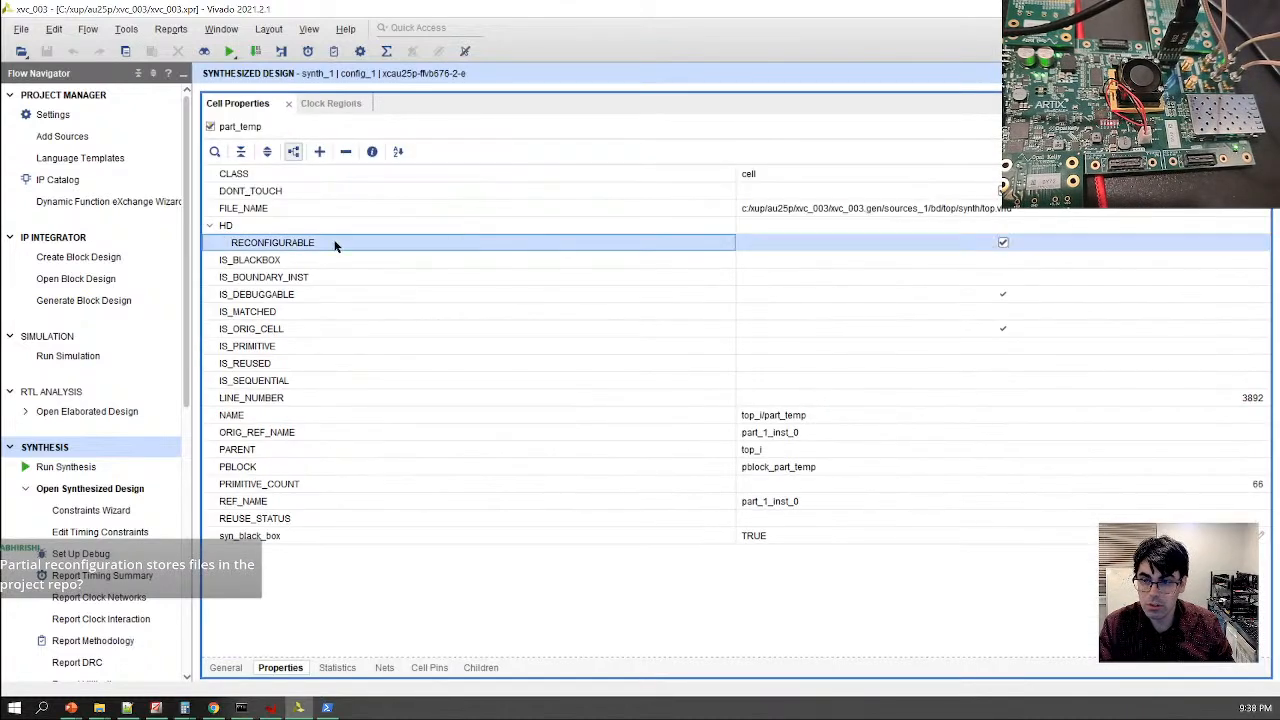
left_click(1035, 242)
left_click(325, 249)
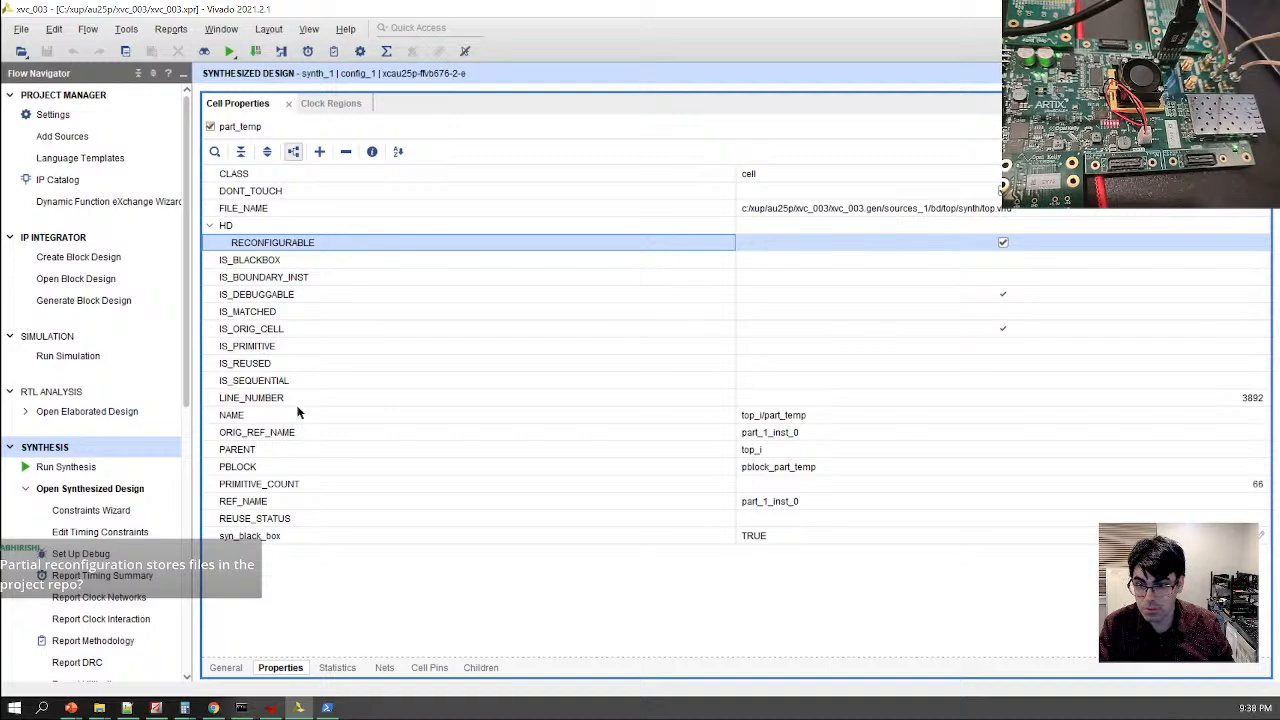
double_click(229, 104)
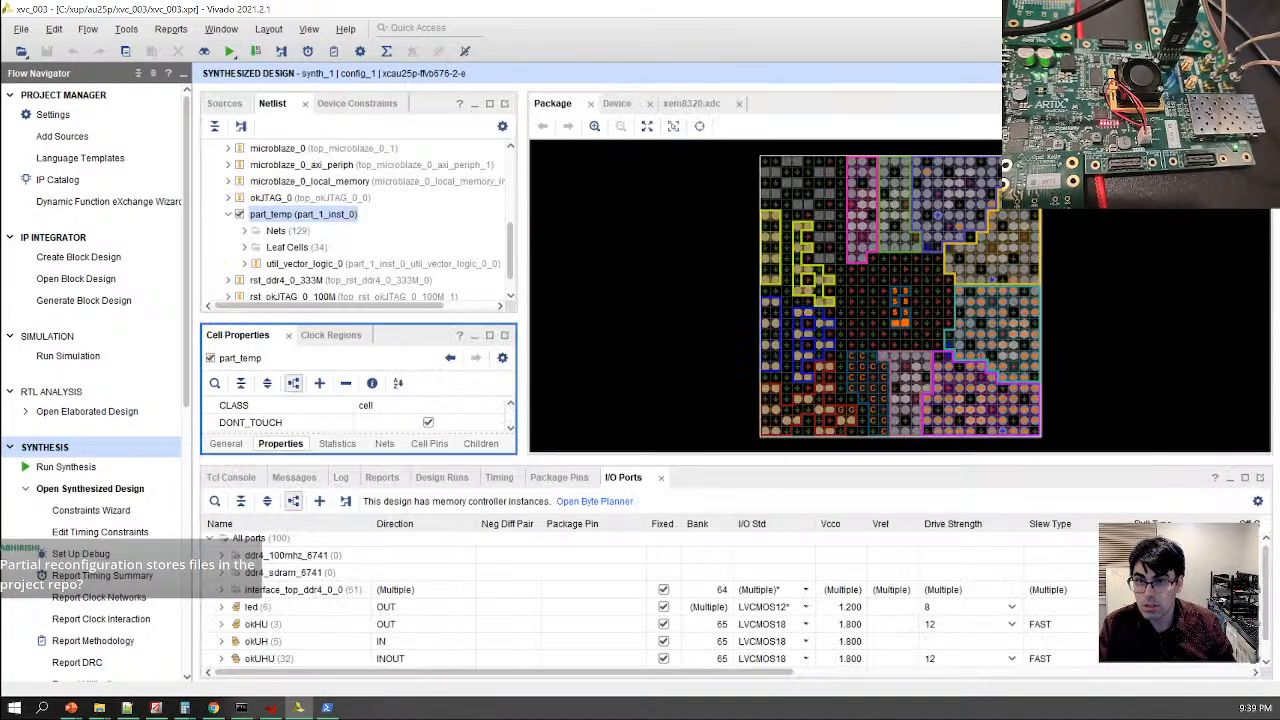
Select pblock_part_temp on the device floorplan and examine its resource statistics and its properties, including the grid ranges
left_click(617, 103)
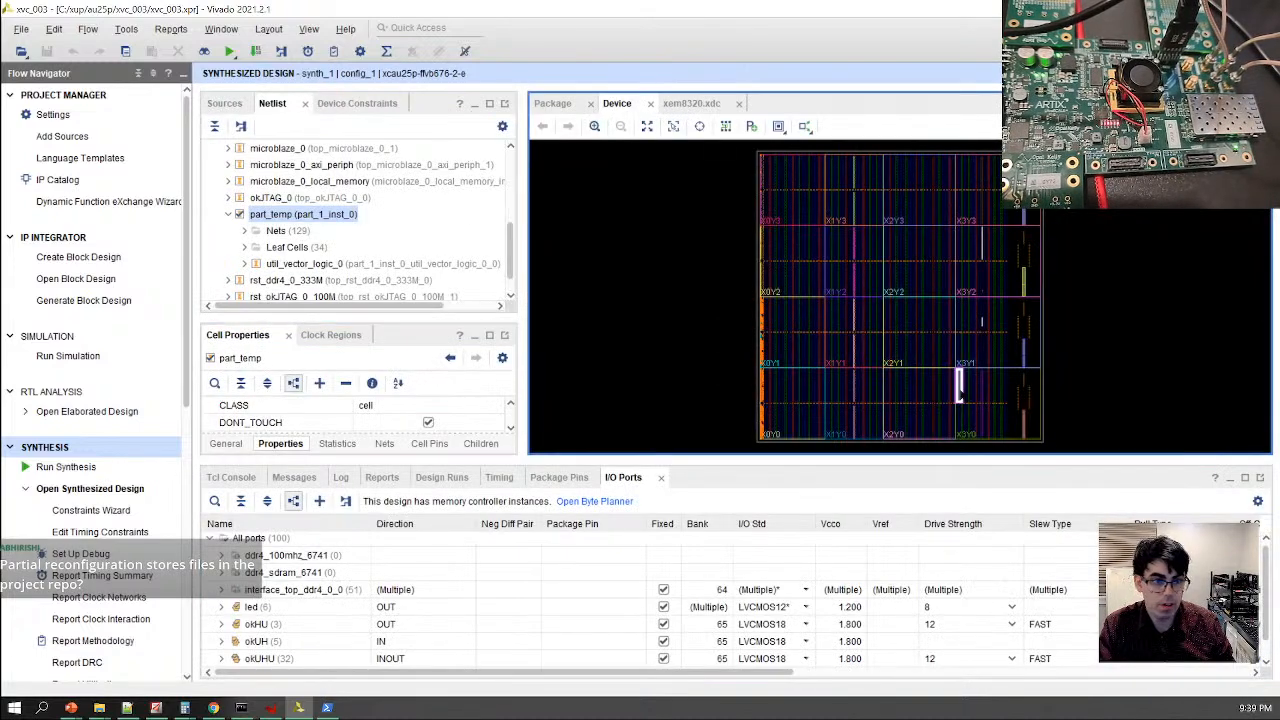
left_click(958, 396)
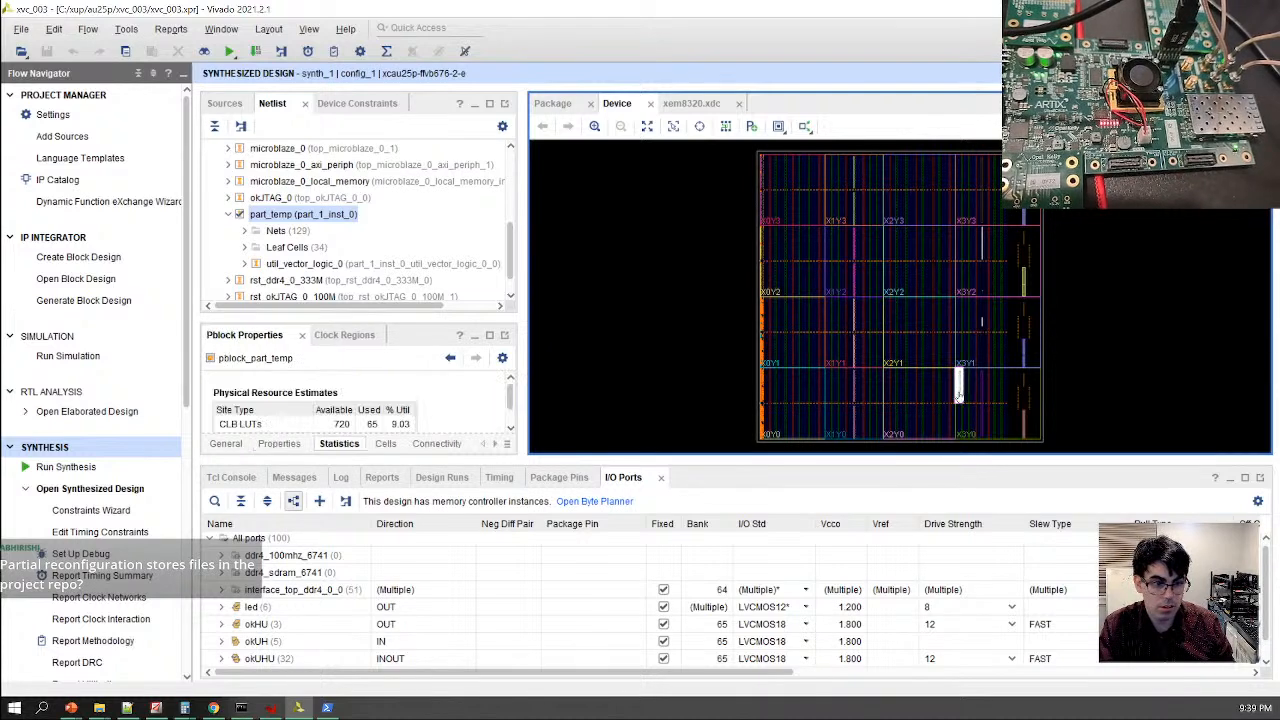
double_click(272, 335)
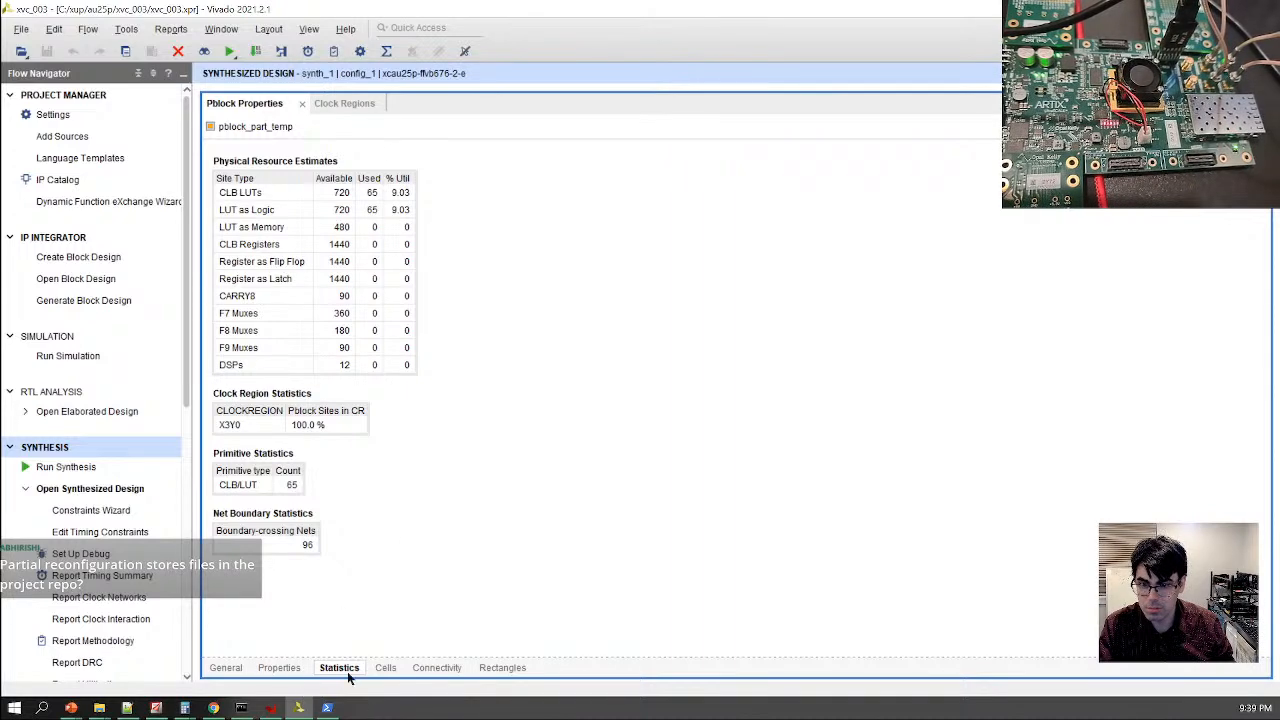
left_click(280, 667)
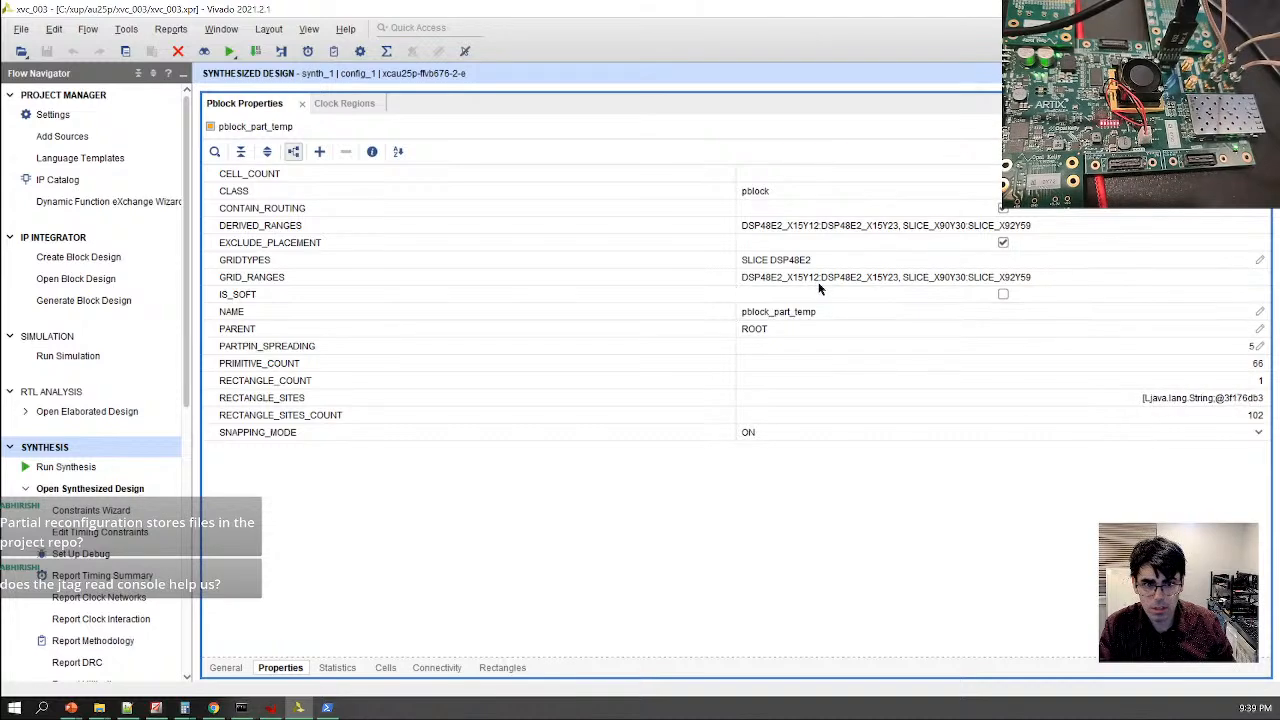
double_click(263, 104)
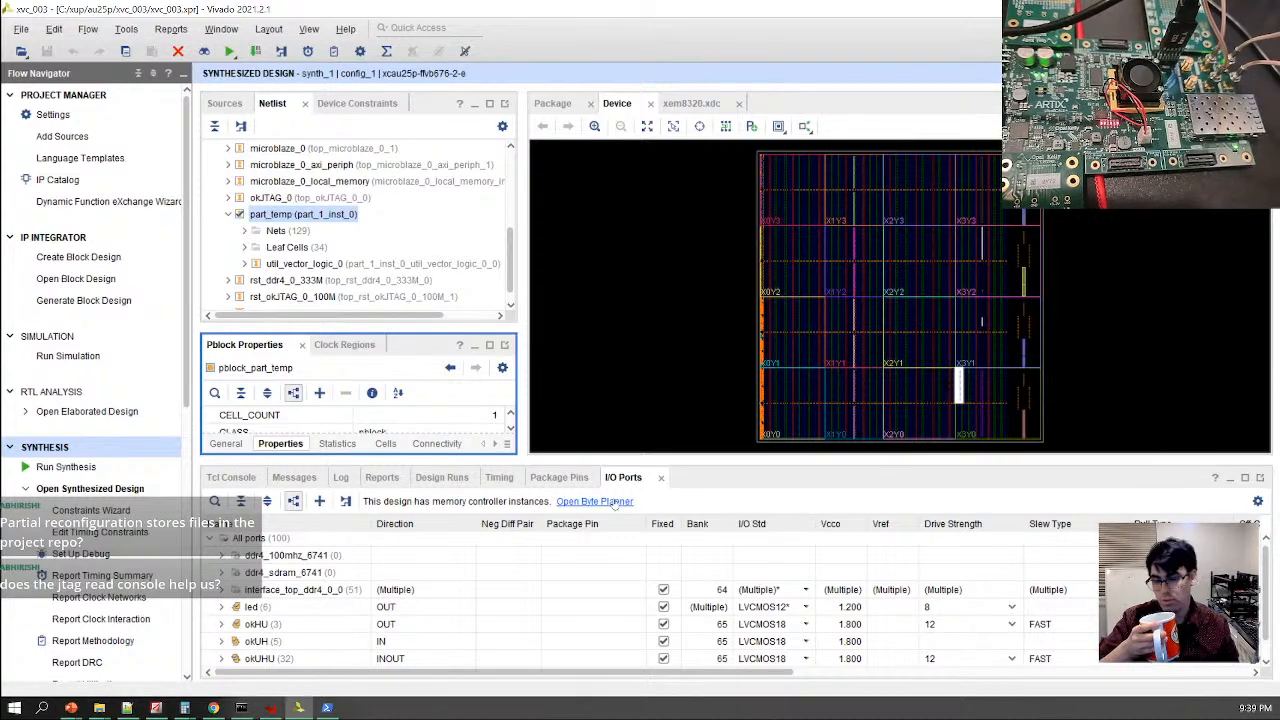
Highlight the I/O port buses and DDR4 interfaces one by one to see their device locations, and reselect pblock_part_temp
scroll(505, 620, "down", 1)
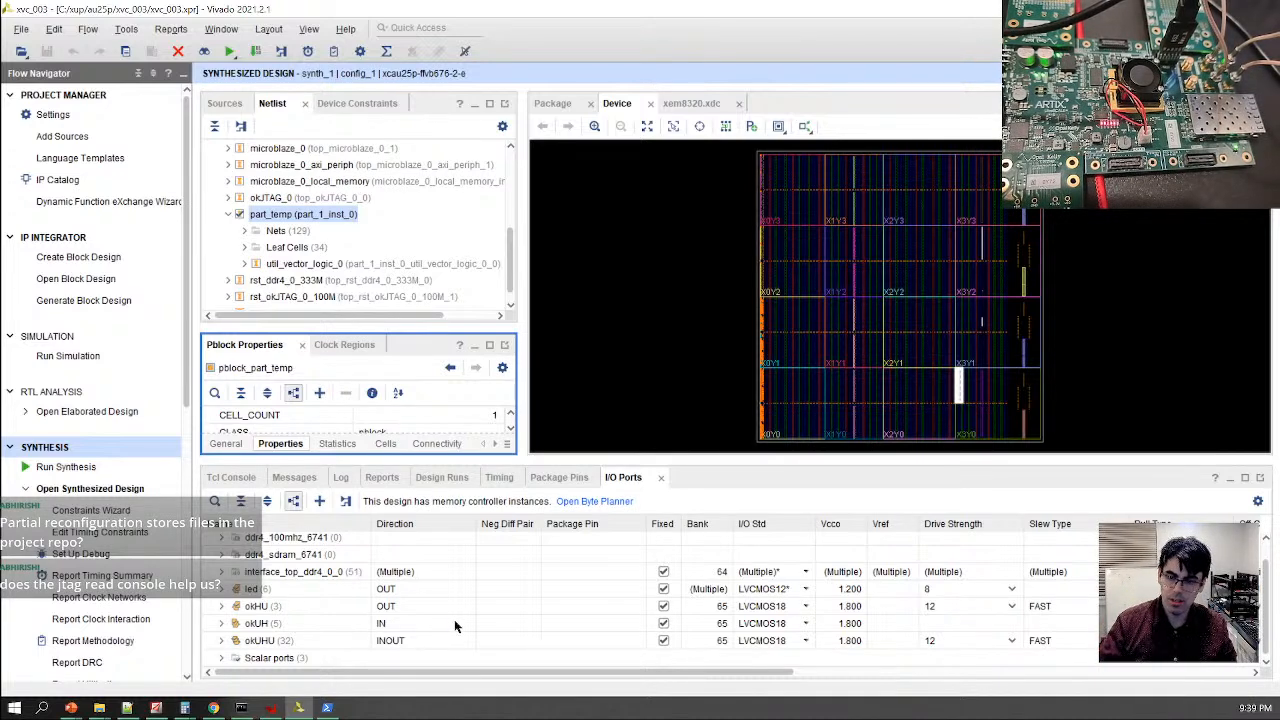
scroll(365, 596, "up", 1)
scroll(430, 608, "down", 1)
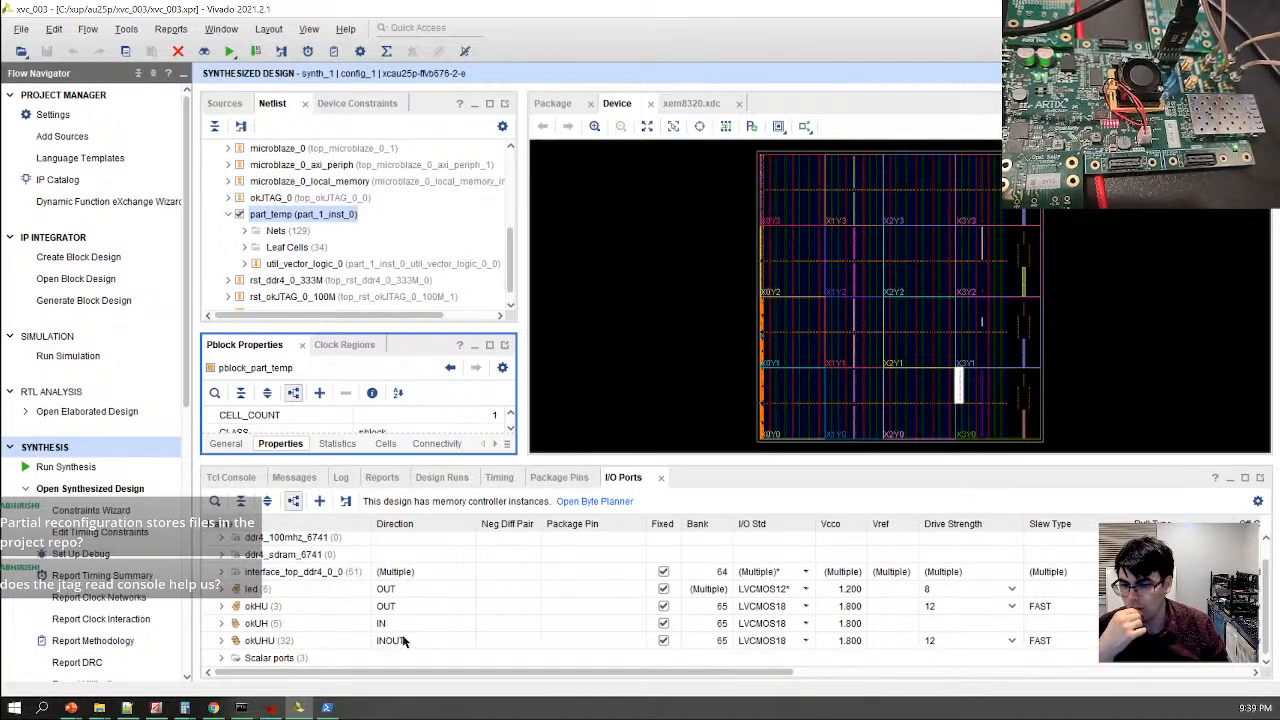
left_click(275, 662)
left_click(268, 643)
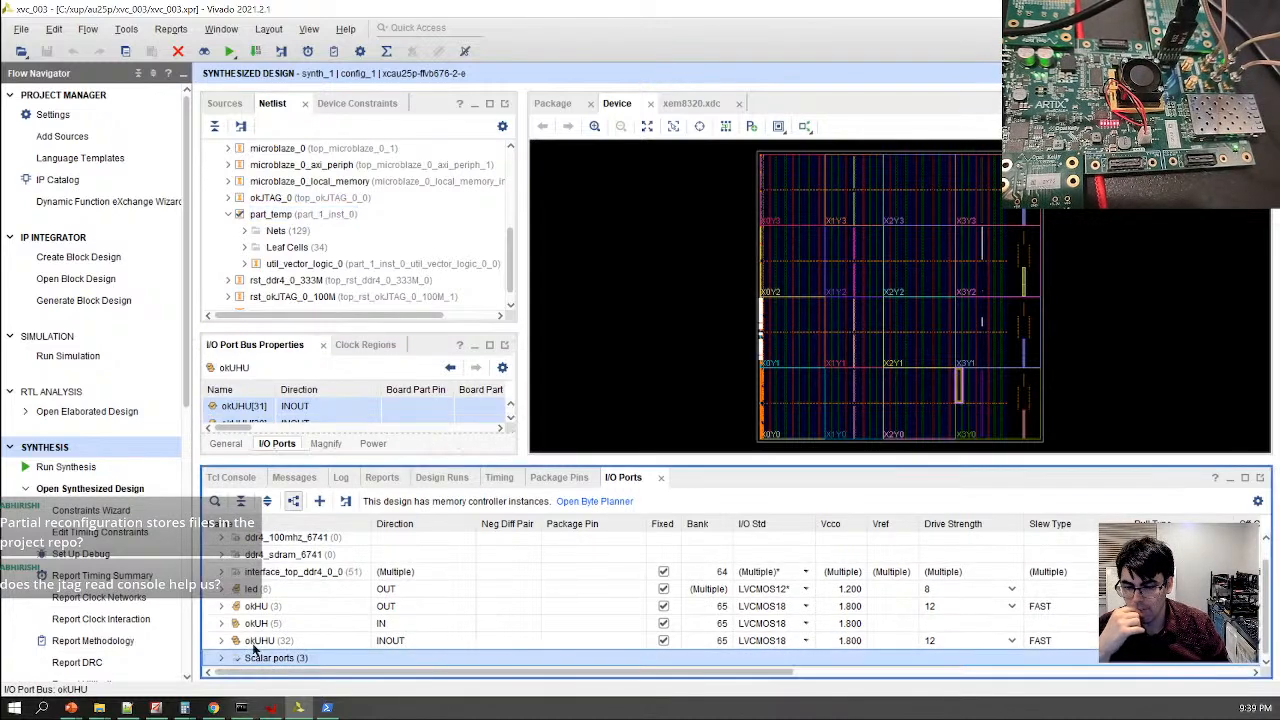
left_click(275, 623)
left_click(272, 605)
left_click(267, 590)
scroll(268, 596, "up", 1)
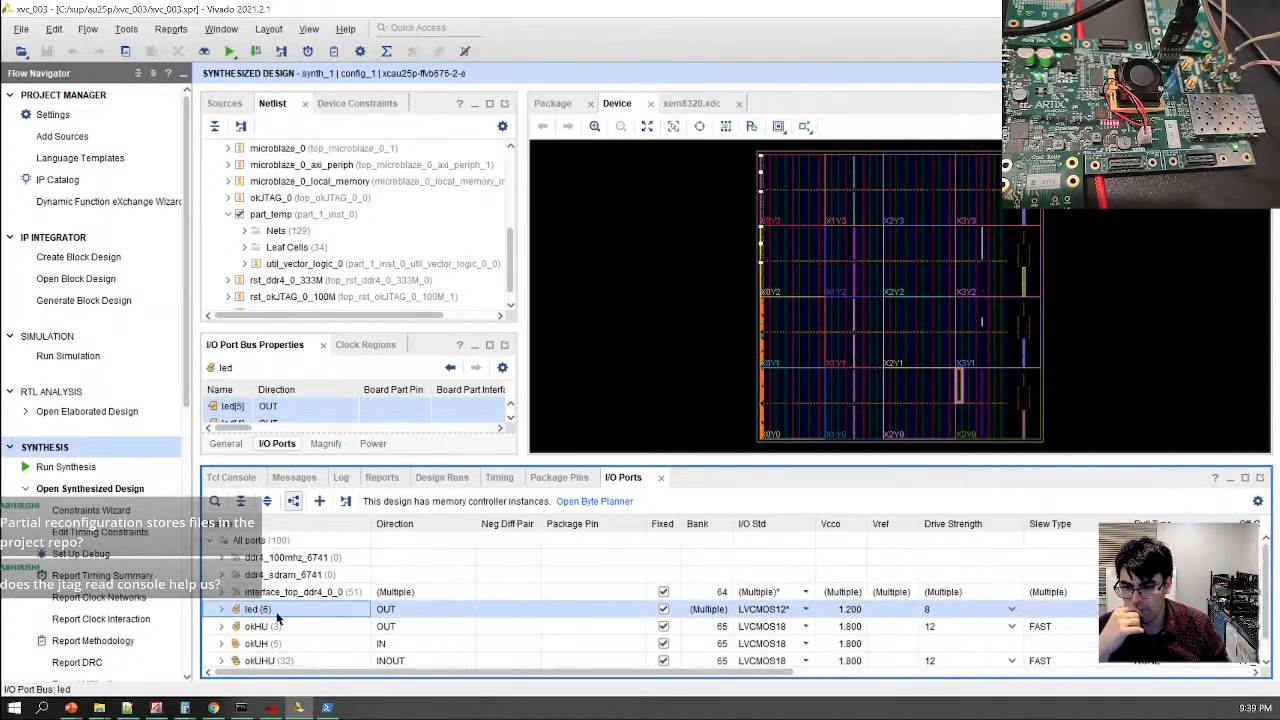
left_click(282, 592)
left_click(290, 574)
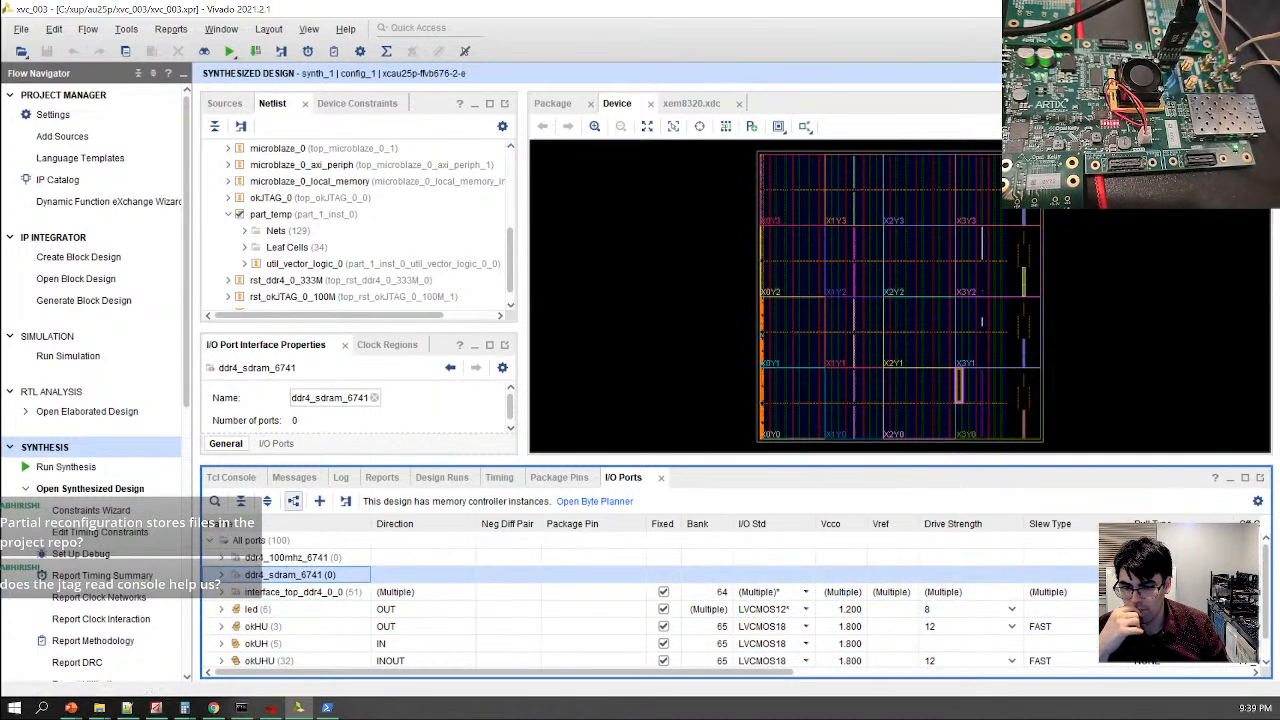
left_click(959, 386)
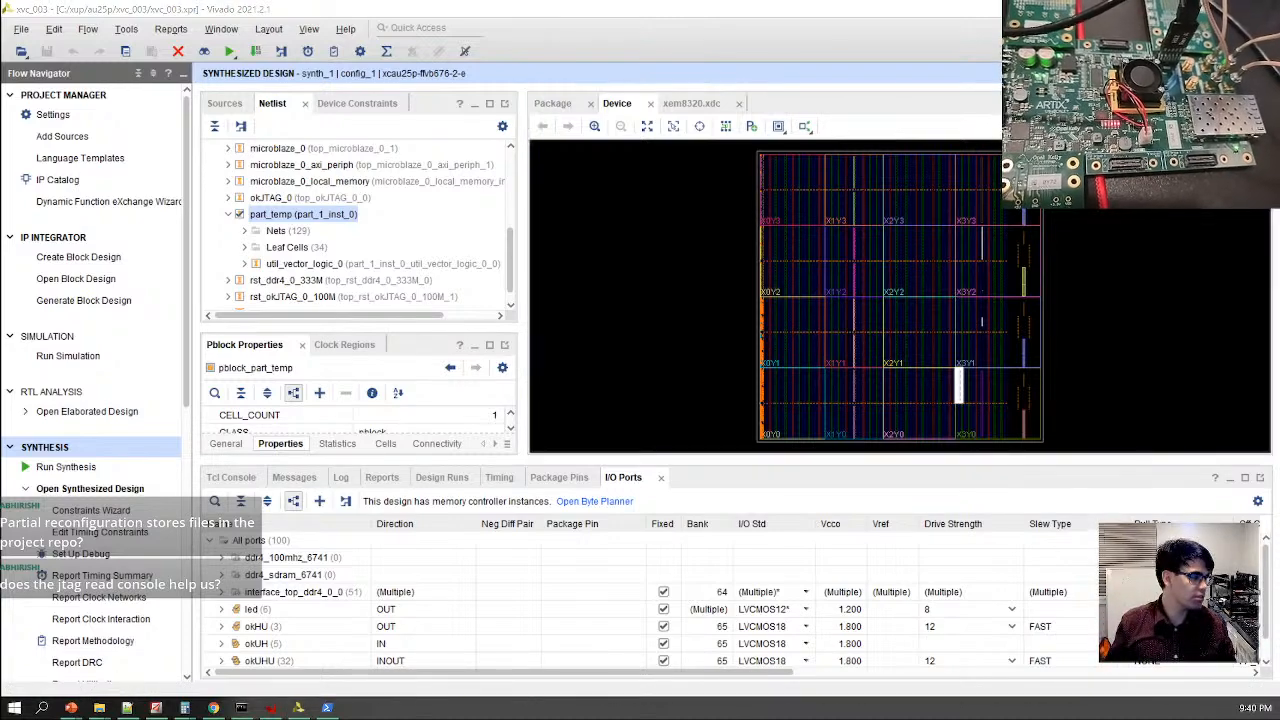
Bring up the PowerShell and Vivado Tcl Shell consoles and rerun "jtag targets" in XSDB
left_click(327, 708)
left_click(241, 708)
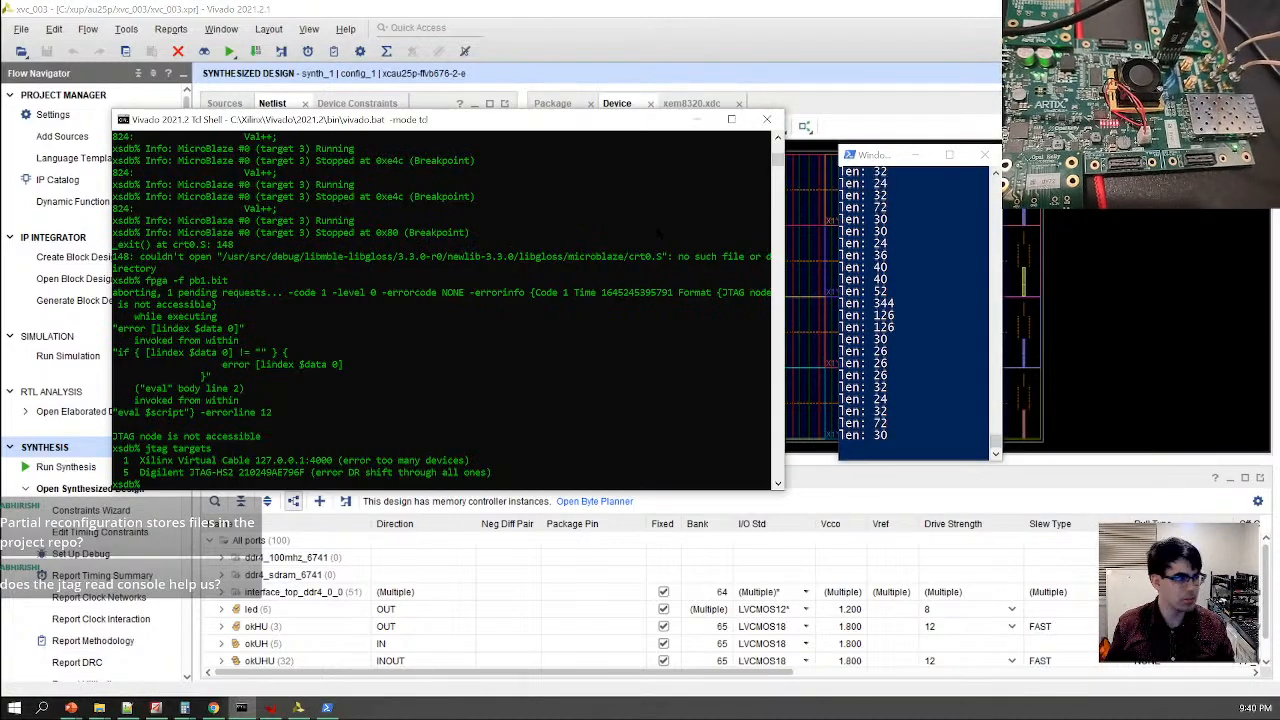
key("Up")
key("Return")
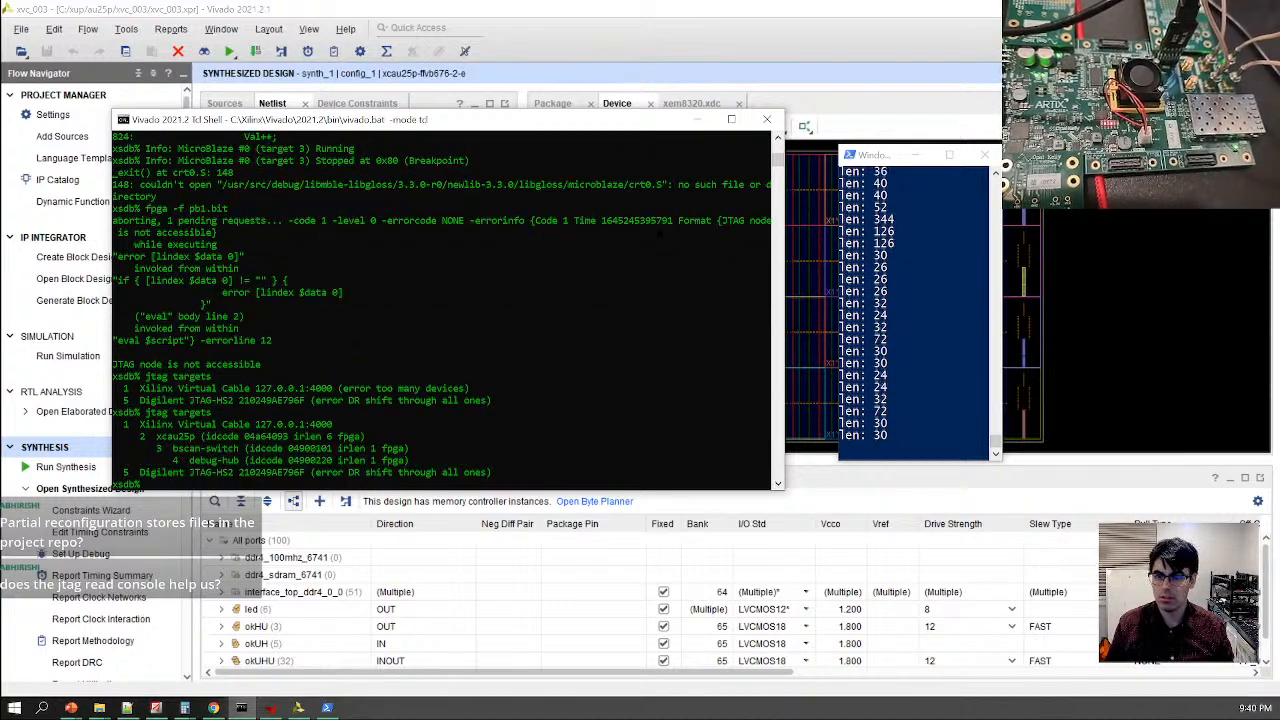
Discard the partly entered fpga command and select the xcau25p device with "jtag target 2"
type("fpga")
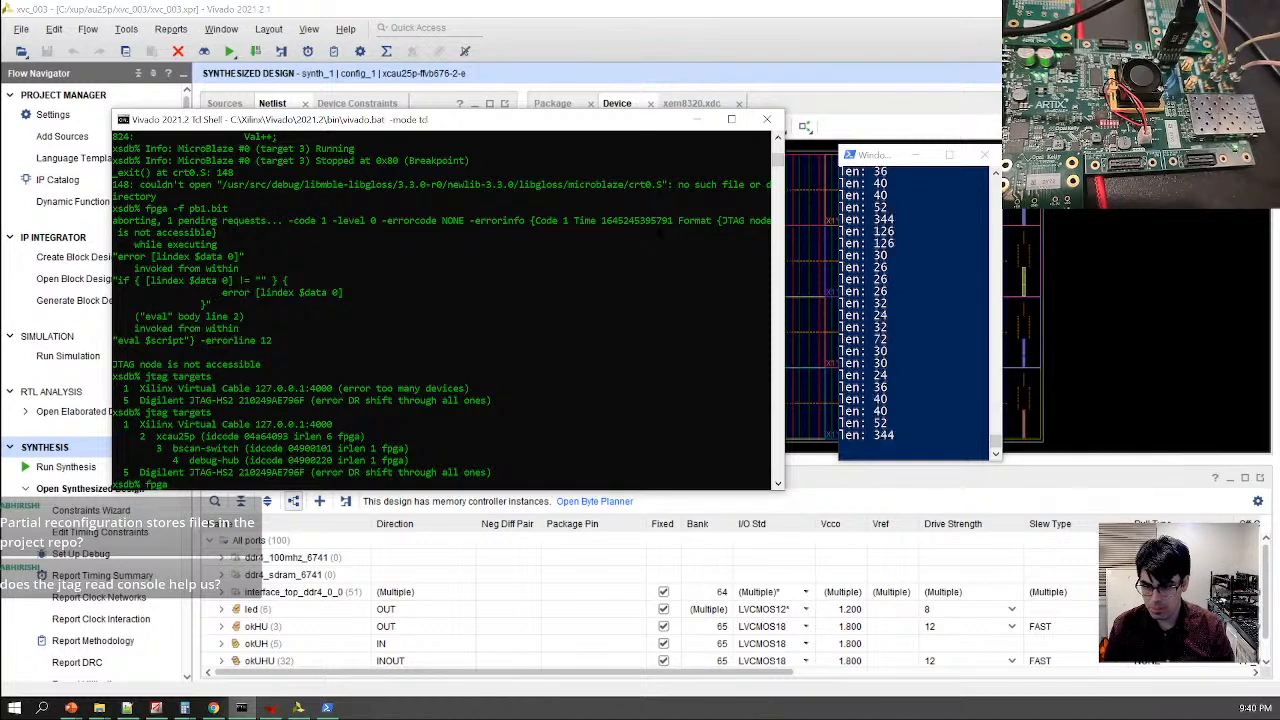
key("BackSpace")
key("BackSpace")
key("BackSpace")
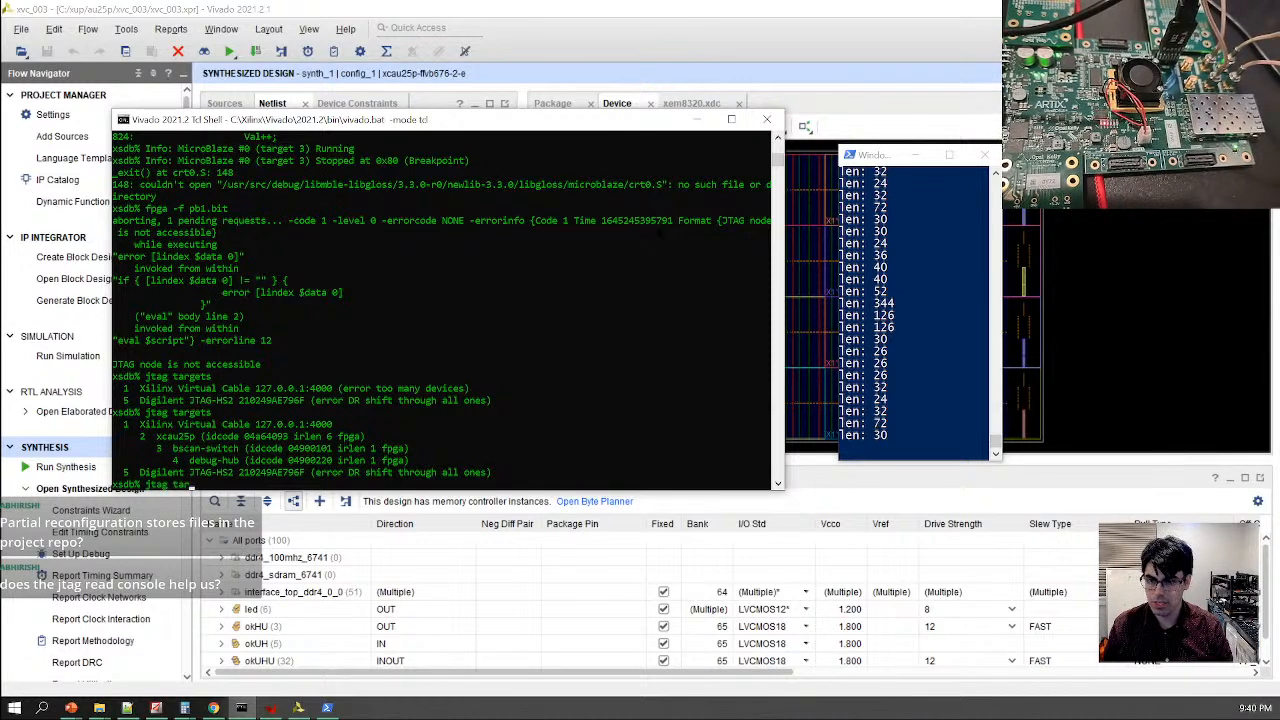
type("get 2")
key("Return")
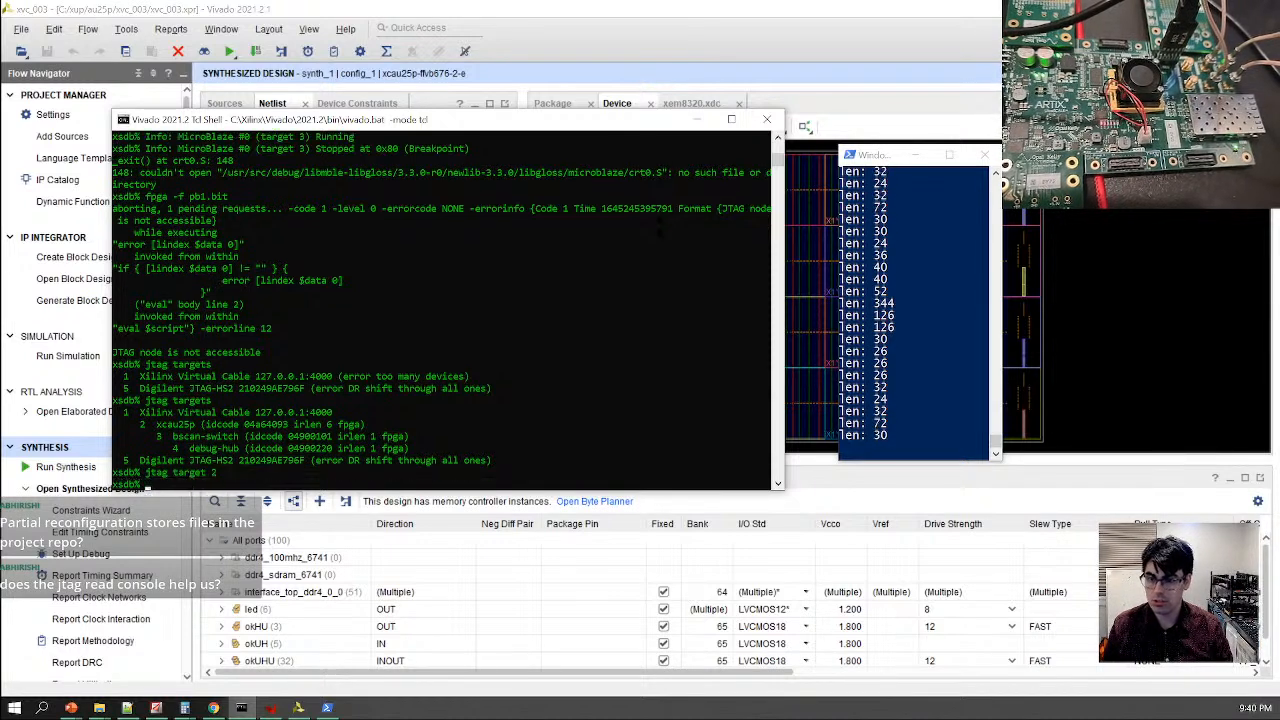
Try to load the partial bitstream with "fpga -f pb1.bit" and widen the console window to read its output
key("Up")
key("Up")
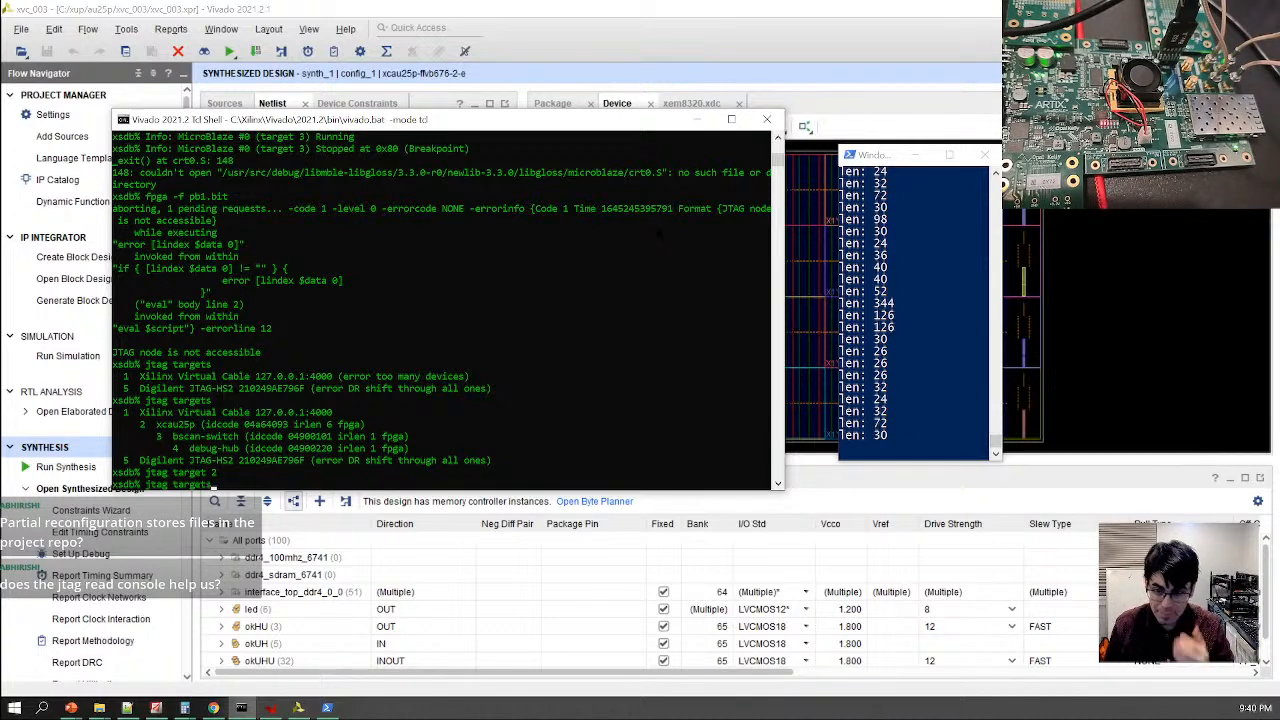
key("Return")
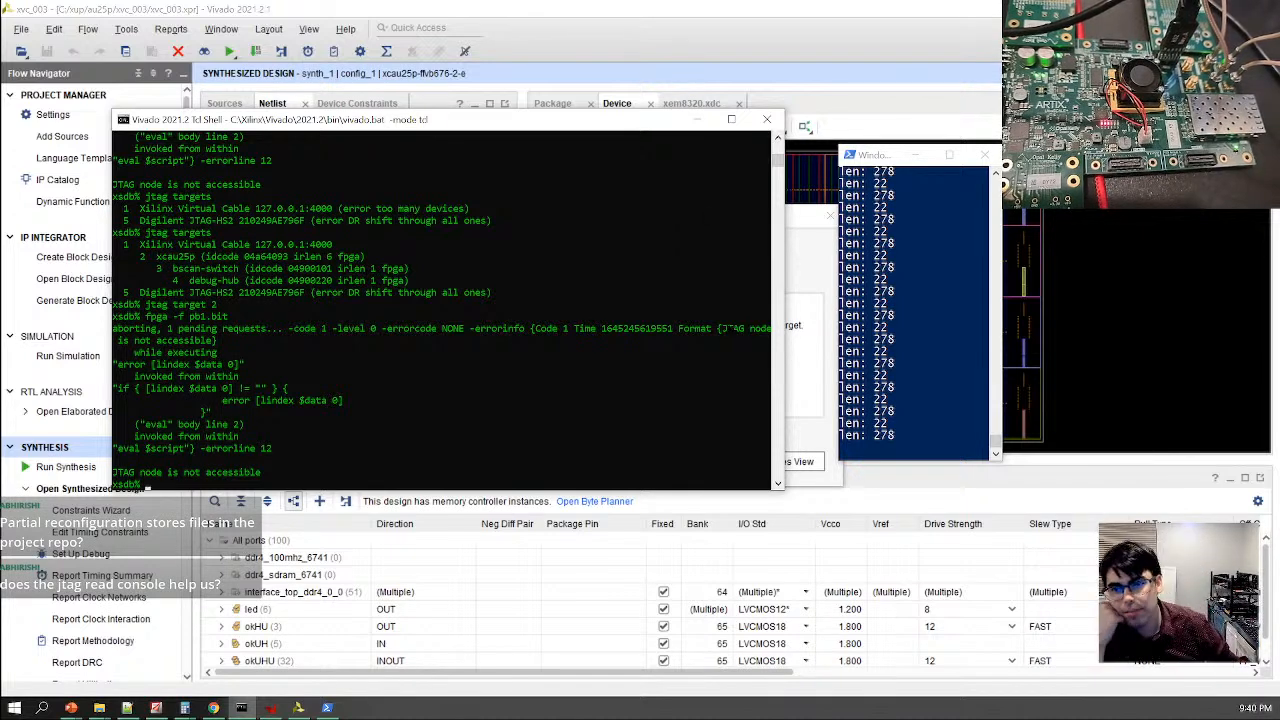
left_click_drag(785, 326, 1110, 328)
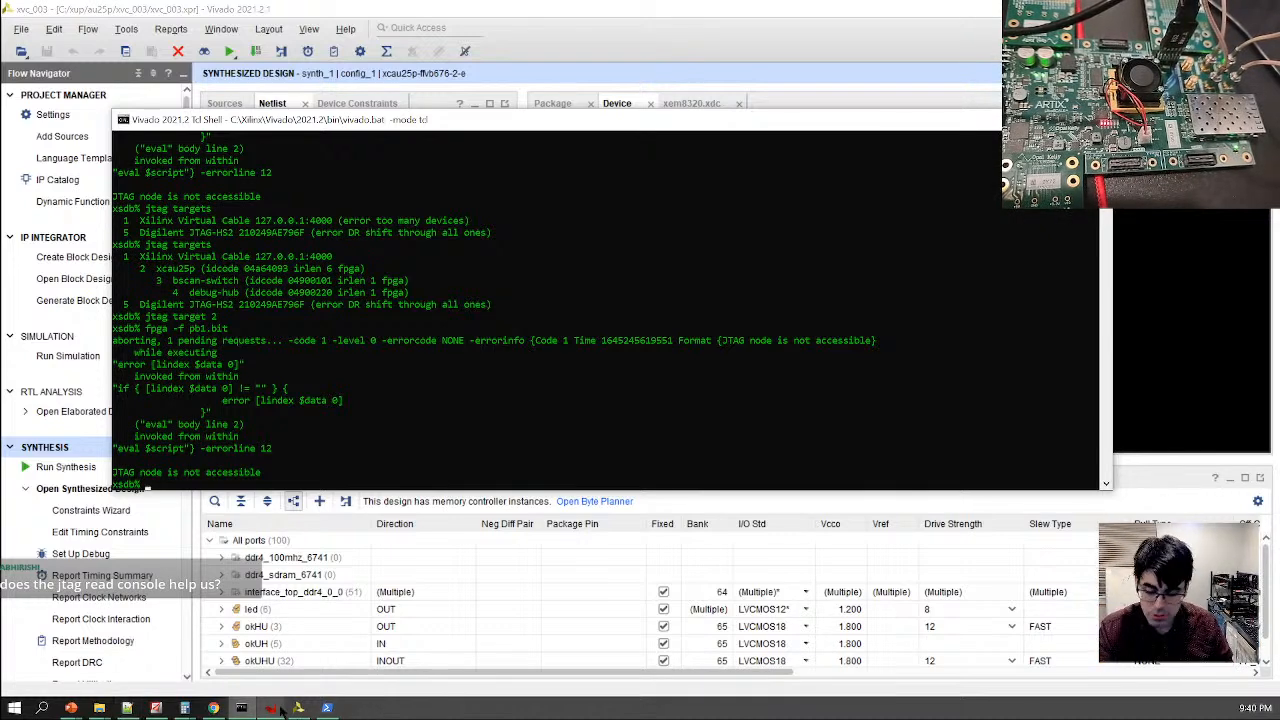
Switch to the PowerPoint slide show at the Virtual JTAG Cable Status slide and end the show to return to editing
mouse_move(70, 708)
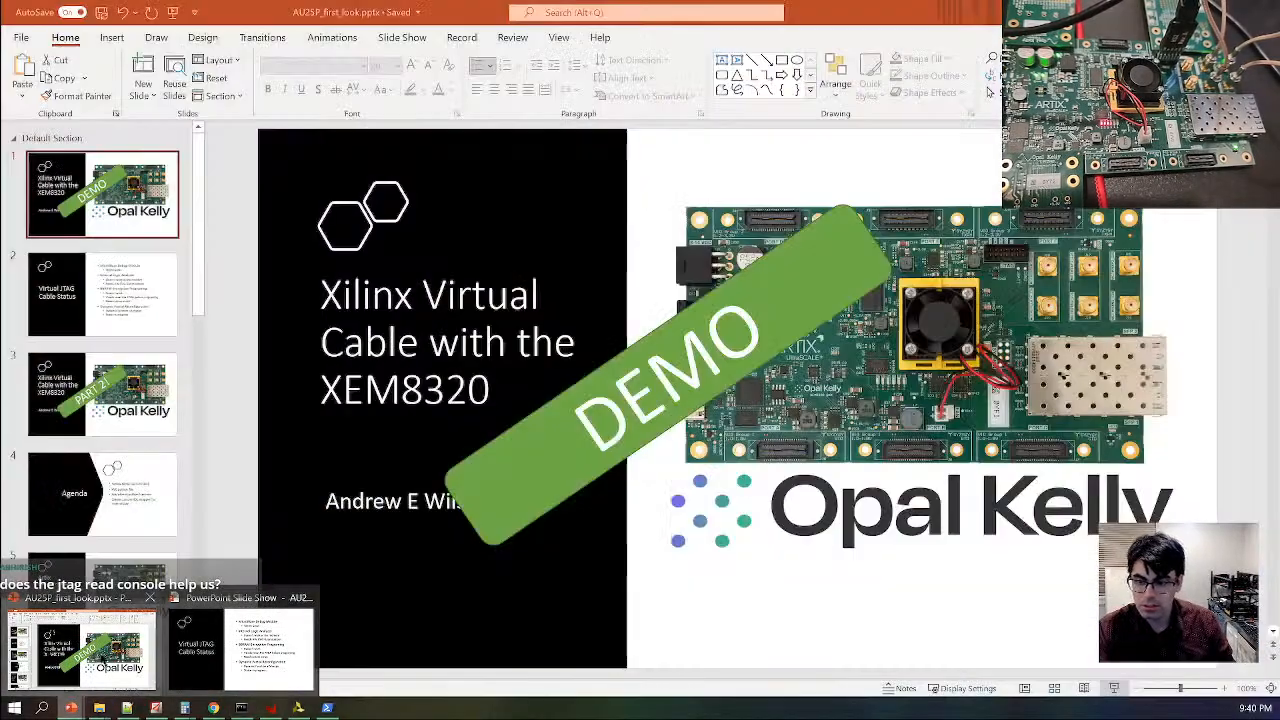
left_click(240, 648)
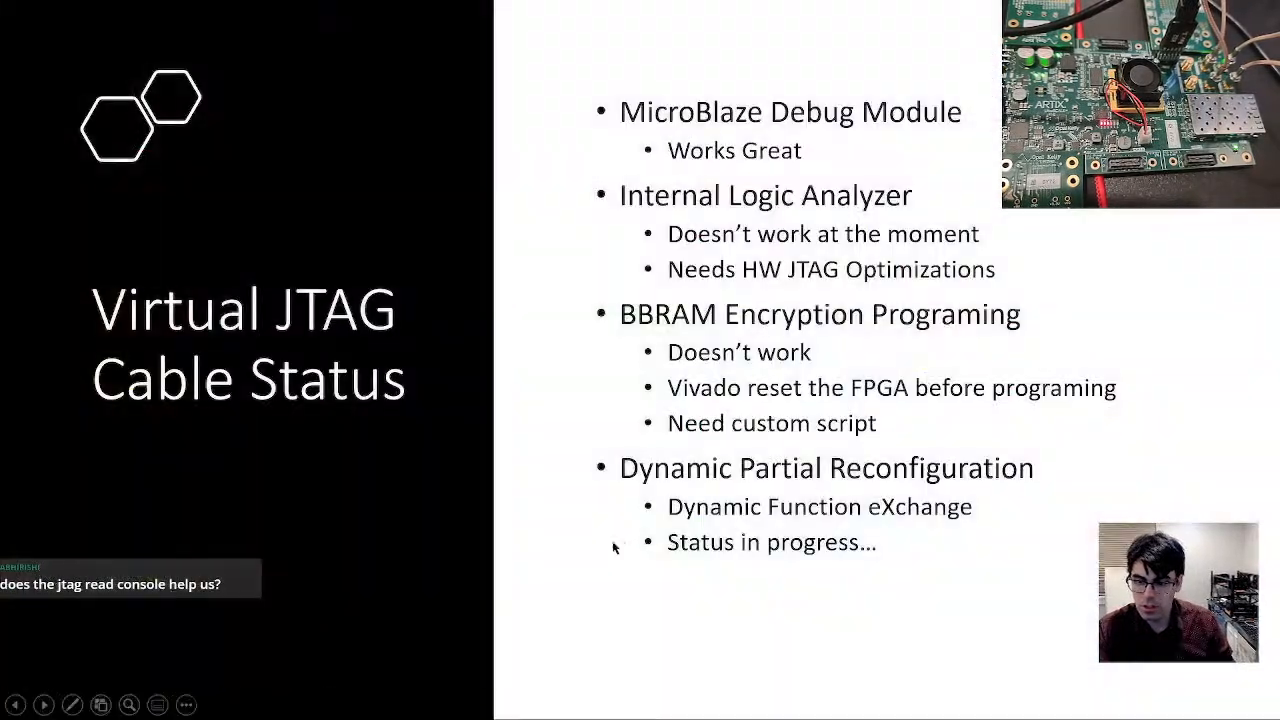
key("Escape")
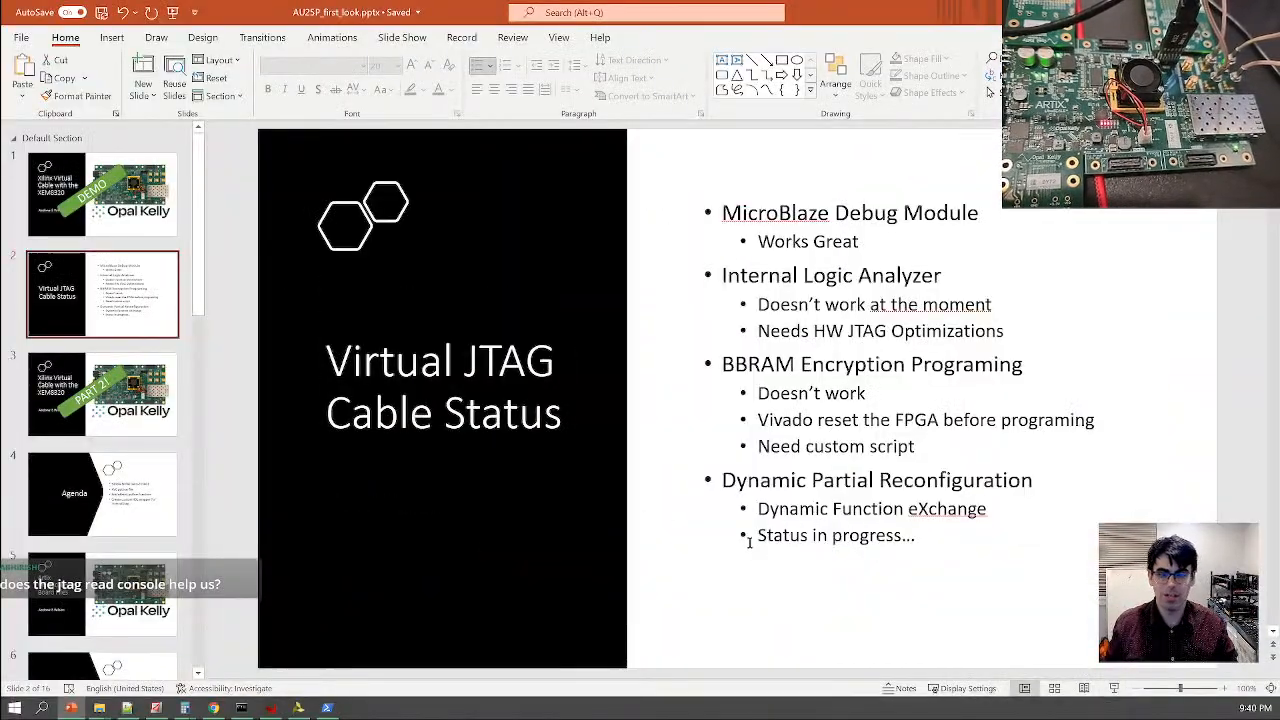
Replace the "Status in progress…" bullet under Dynamic Partial Reconfiguration with "Too slow"
left_click_drag(749, 542, 960, 534)
type("Too slow")
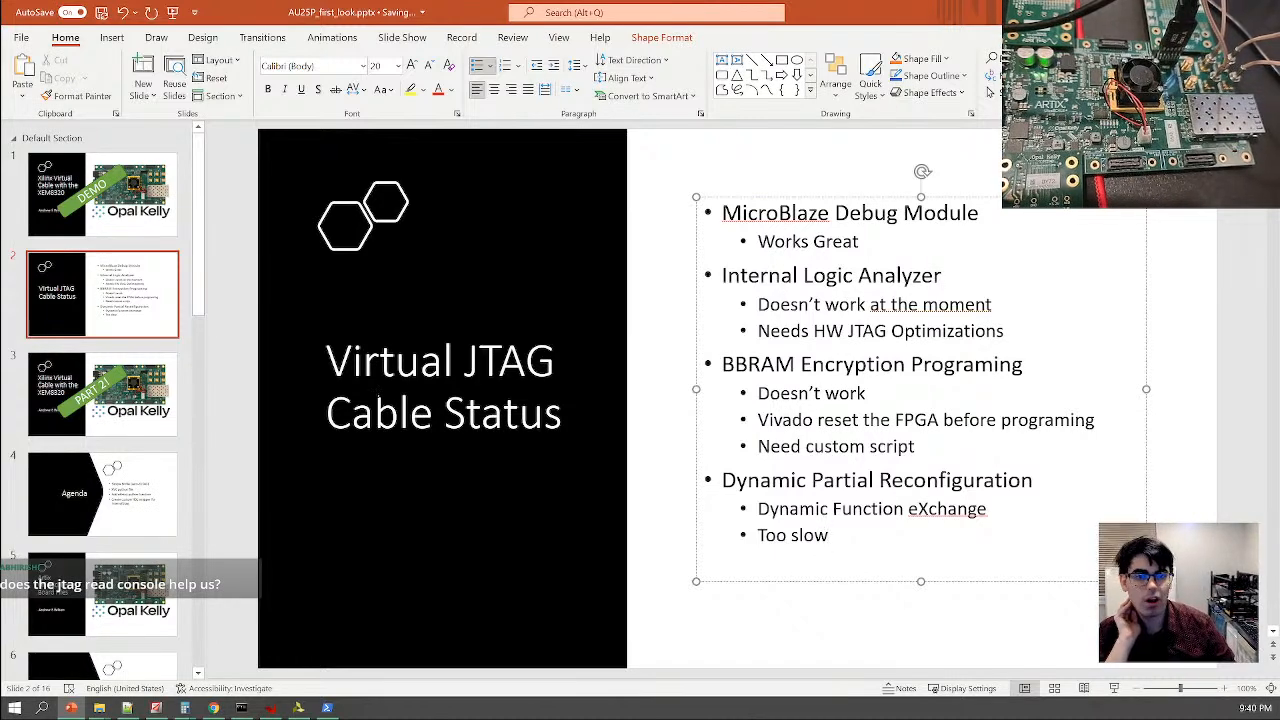
Switch to Vivado, dismiss the Hardware Target Shutdown message, and open the recent project fl_006 while keeping xvc_003 open
left_click(298, 708)
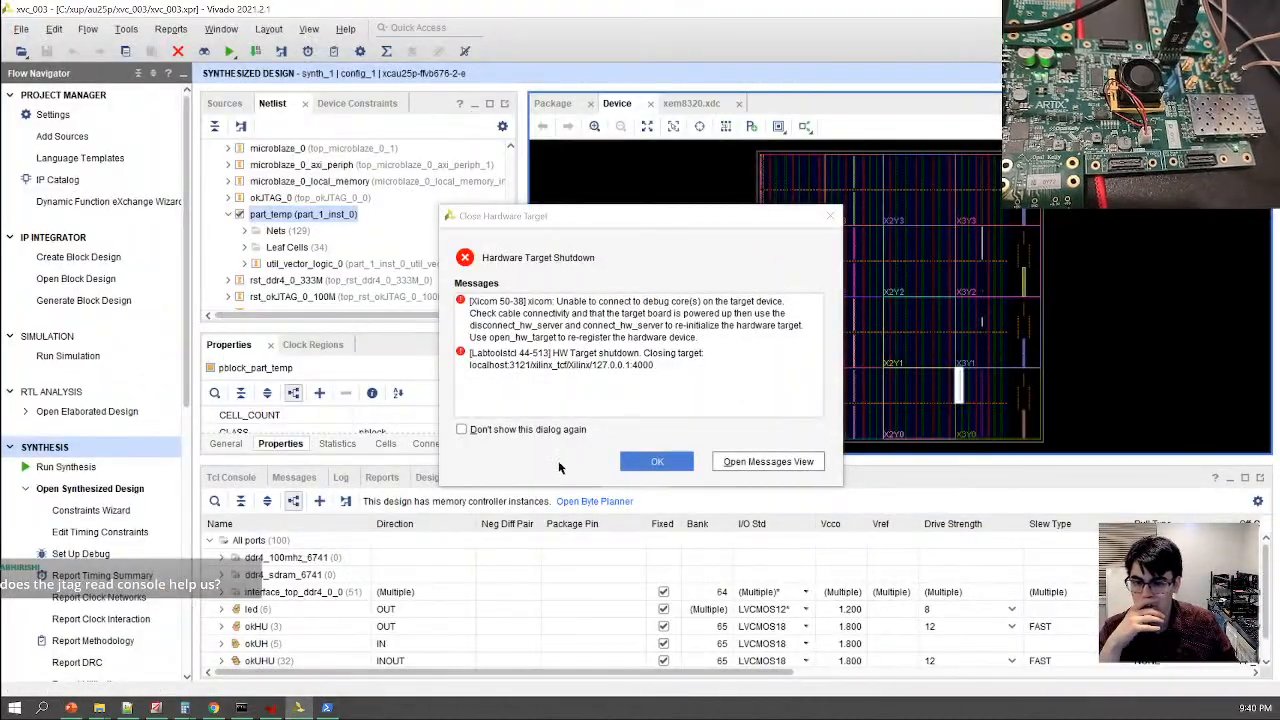
left_click(656, 461)
left_click(21, 29)
mouse_move(40, 56)
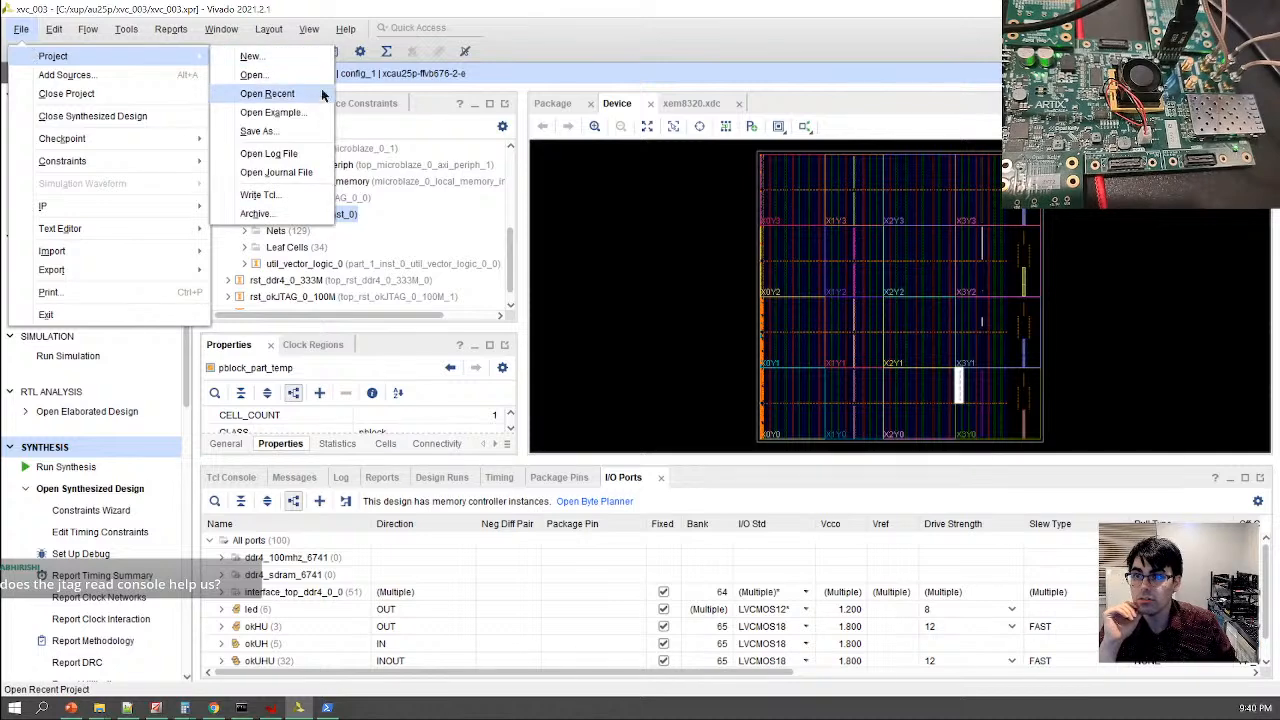
mouse_move(320, 93)
left_click(500, 131)
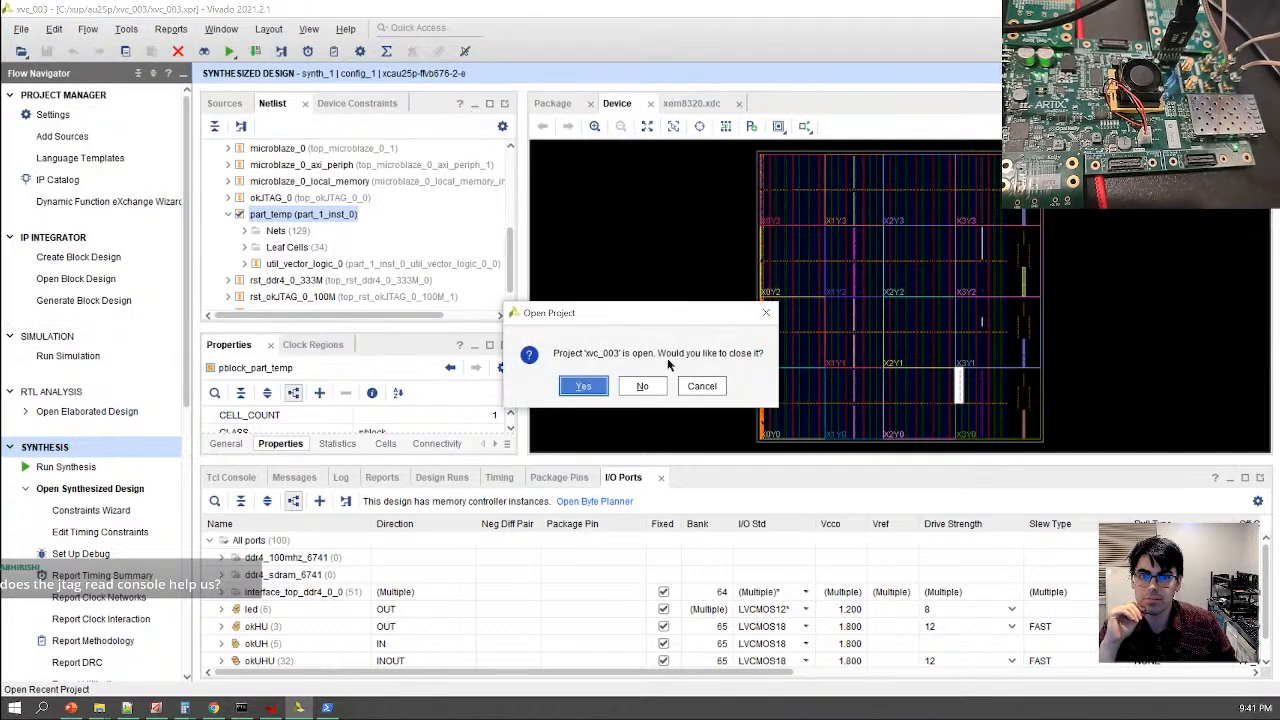
left_click(650, 387)
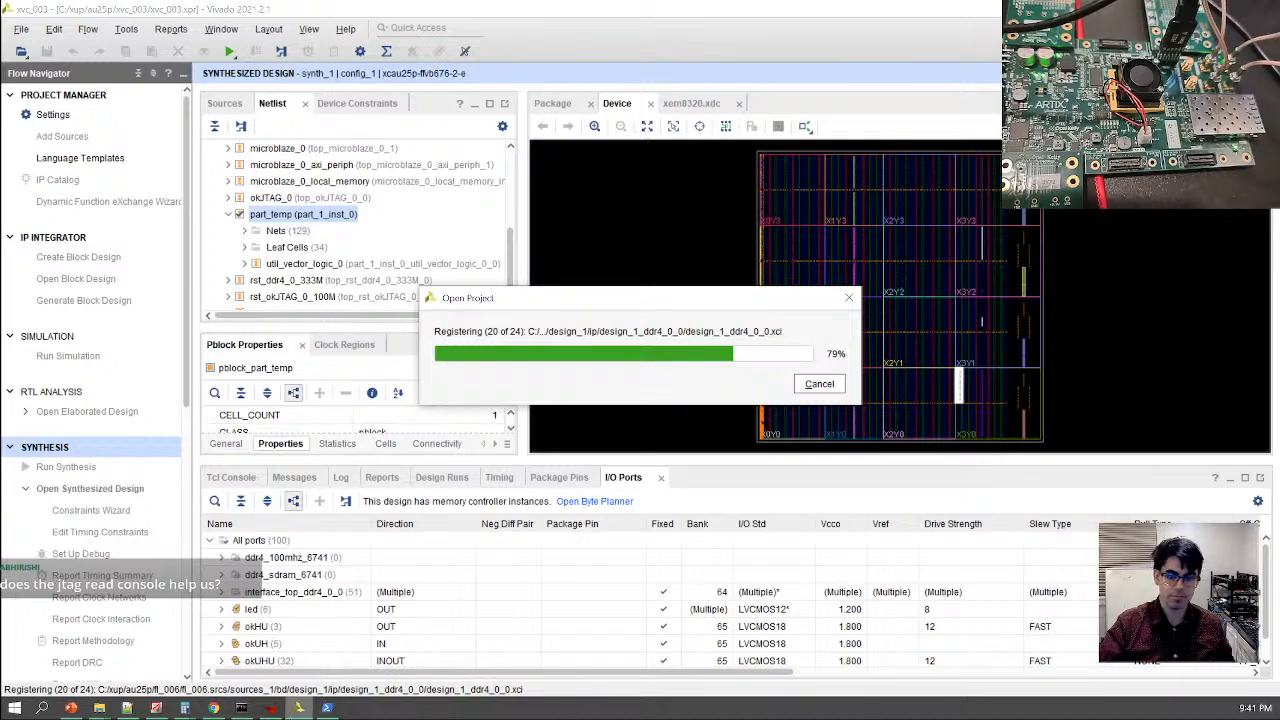
Stop the running op_xvc.py server in PowerShell and maximize the fl_006 project window
left_click(329, 708)
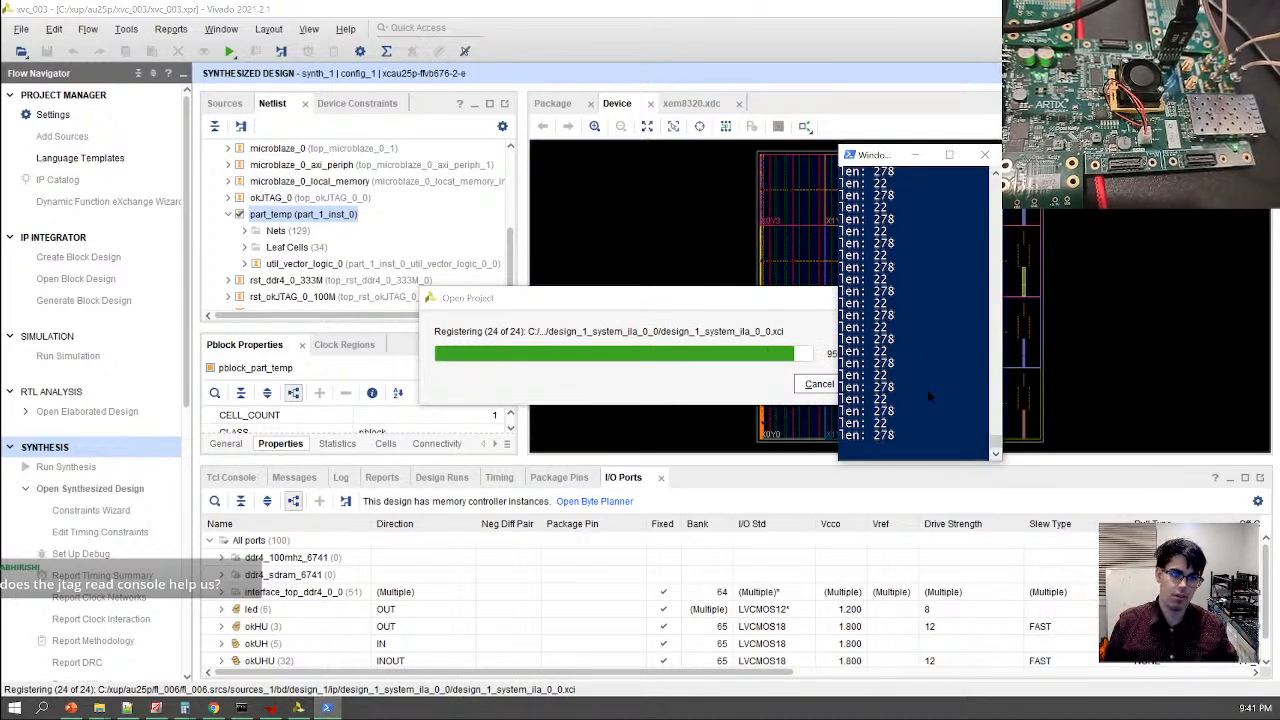
key("ctrl+c")
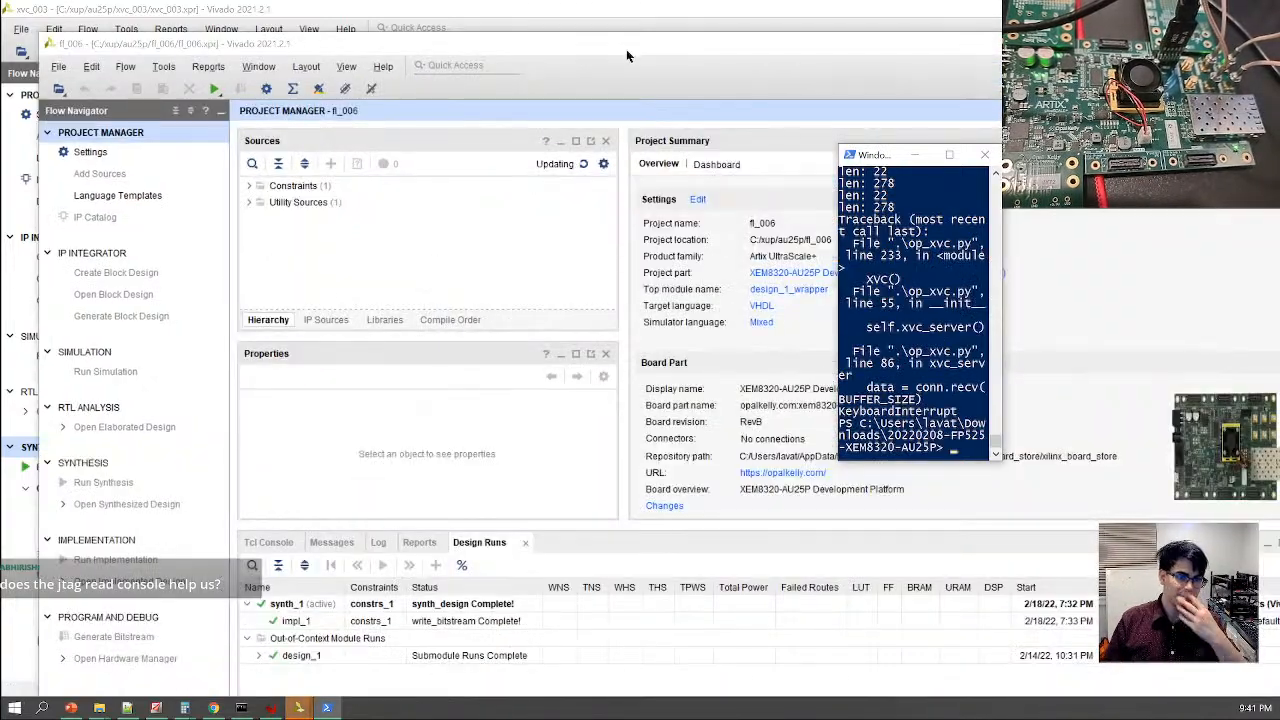
left_click(626, 49)
double_click(570, 44)
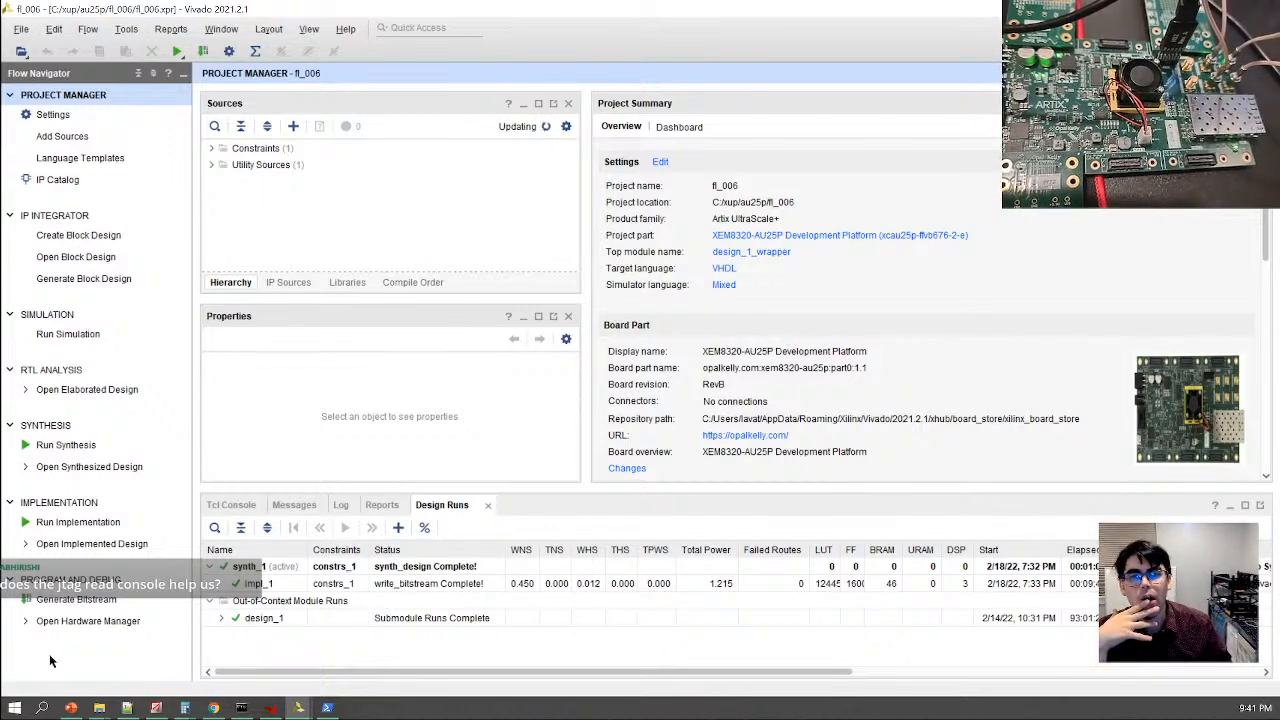
Return to the xvc_003 project, bring up its Hardware Manager, and close the Hardware Manager there
mouse_move(298, 709)
left_click(218, 645)
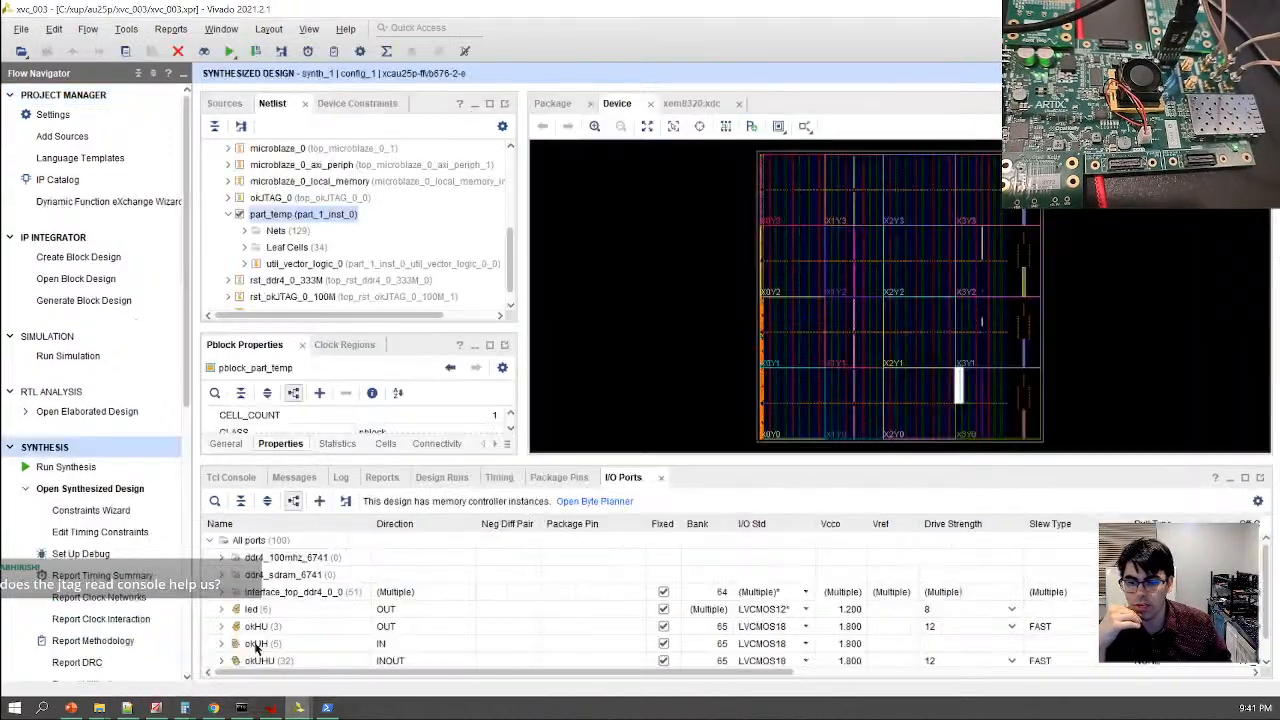
scroll(110, 615, "down", 8)
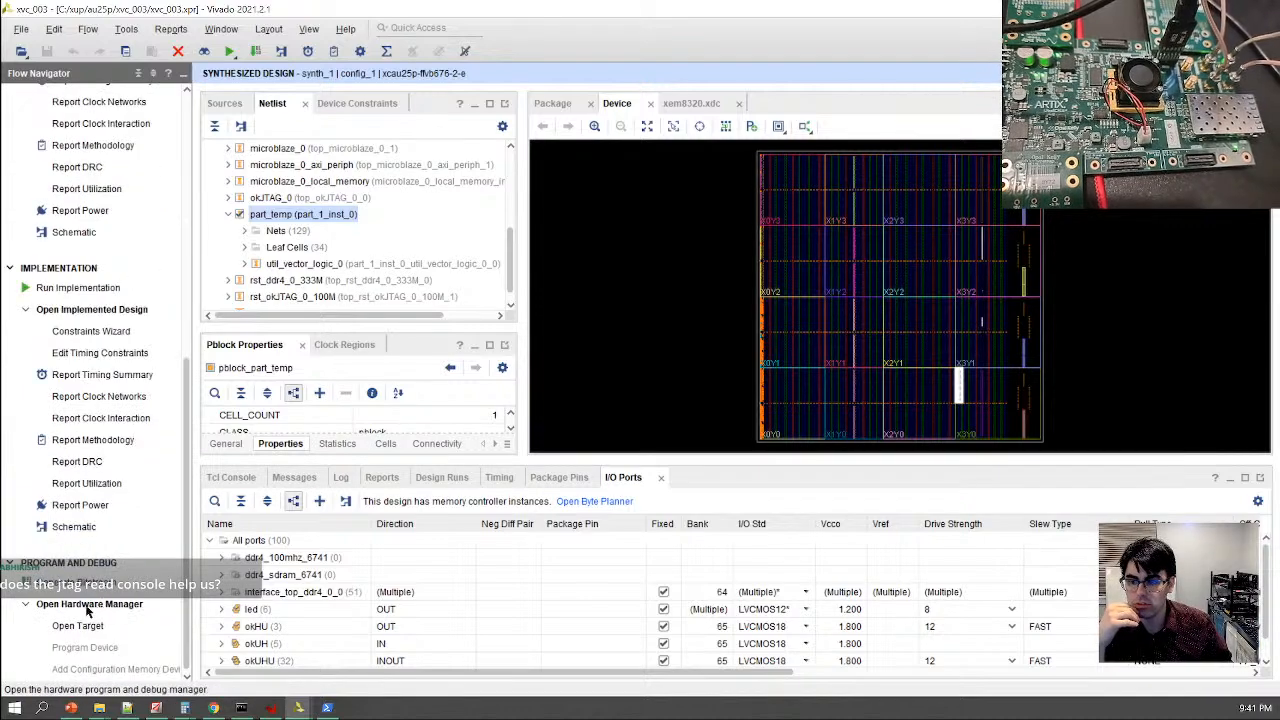
left_click(76, 604)
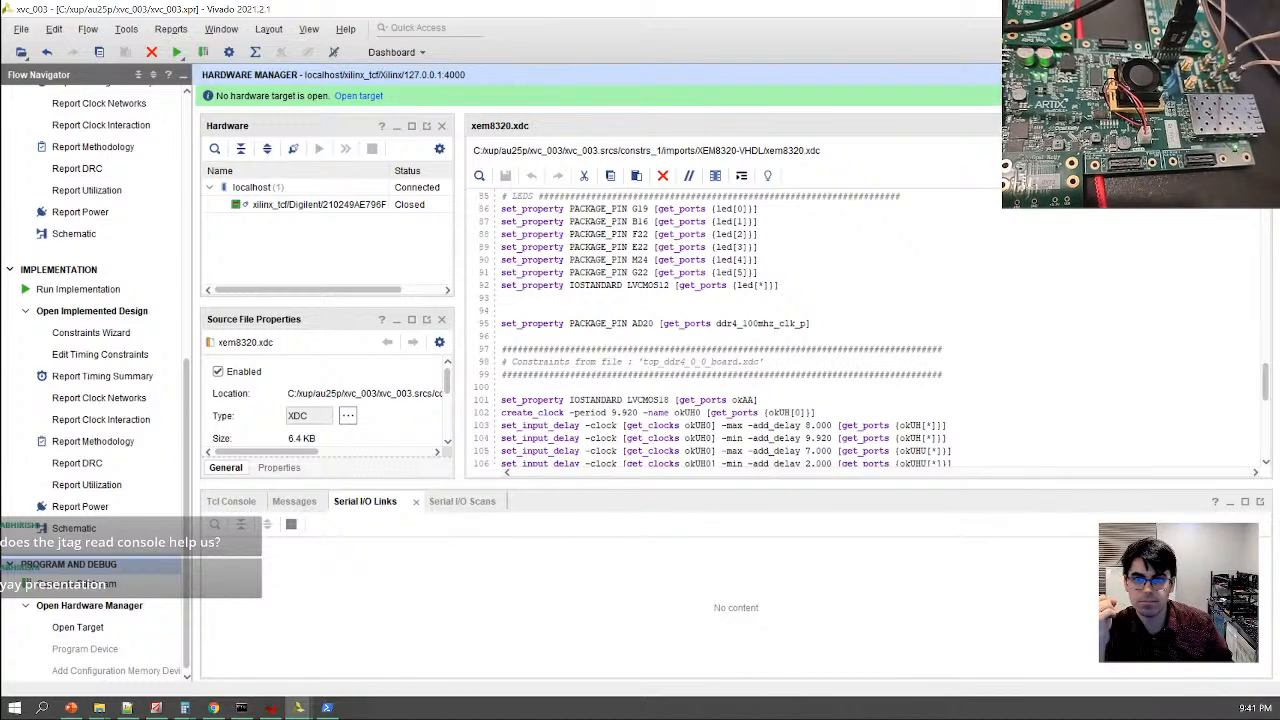
left_click(1263, 75)
left_click(620, 386)
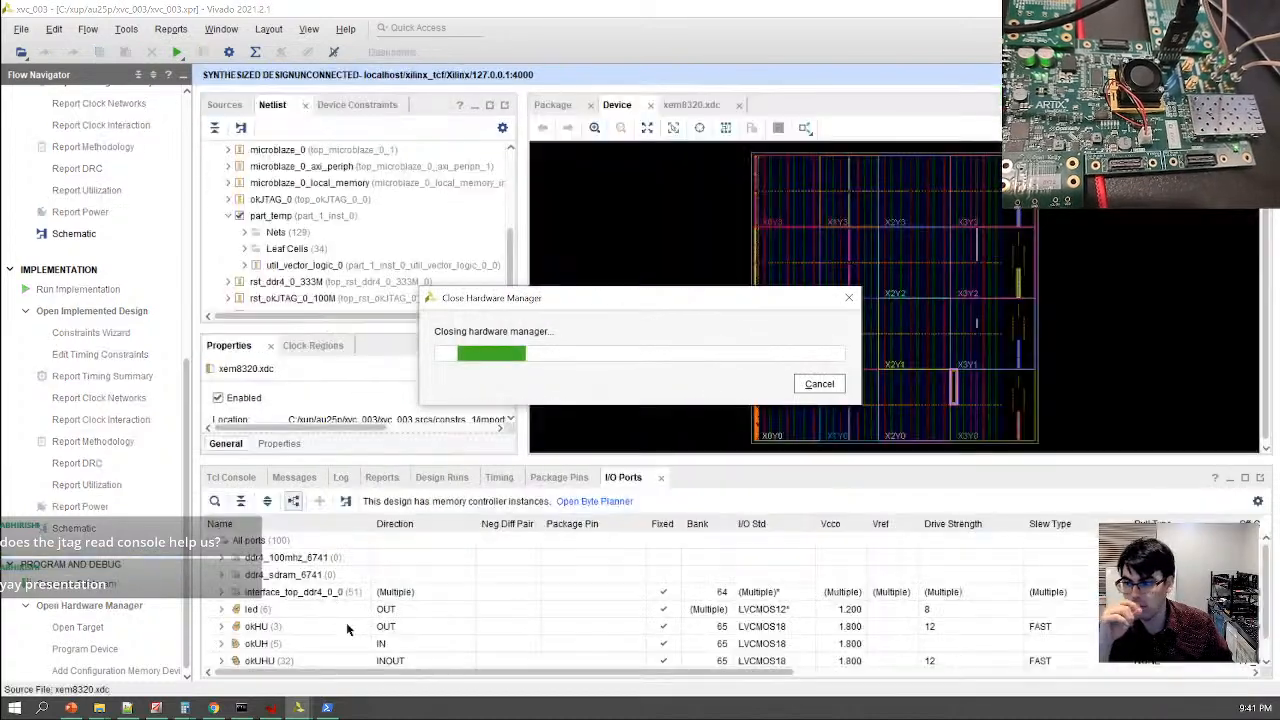
Switch to the fl_006 project window and open its block design design_1
mouse_move(300, 706)
left_click(355, 645)
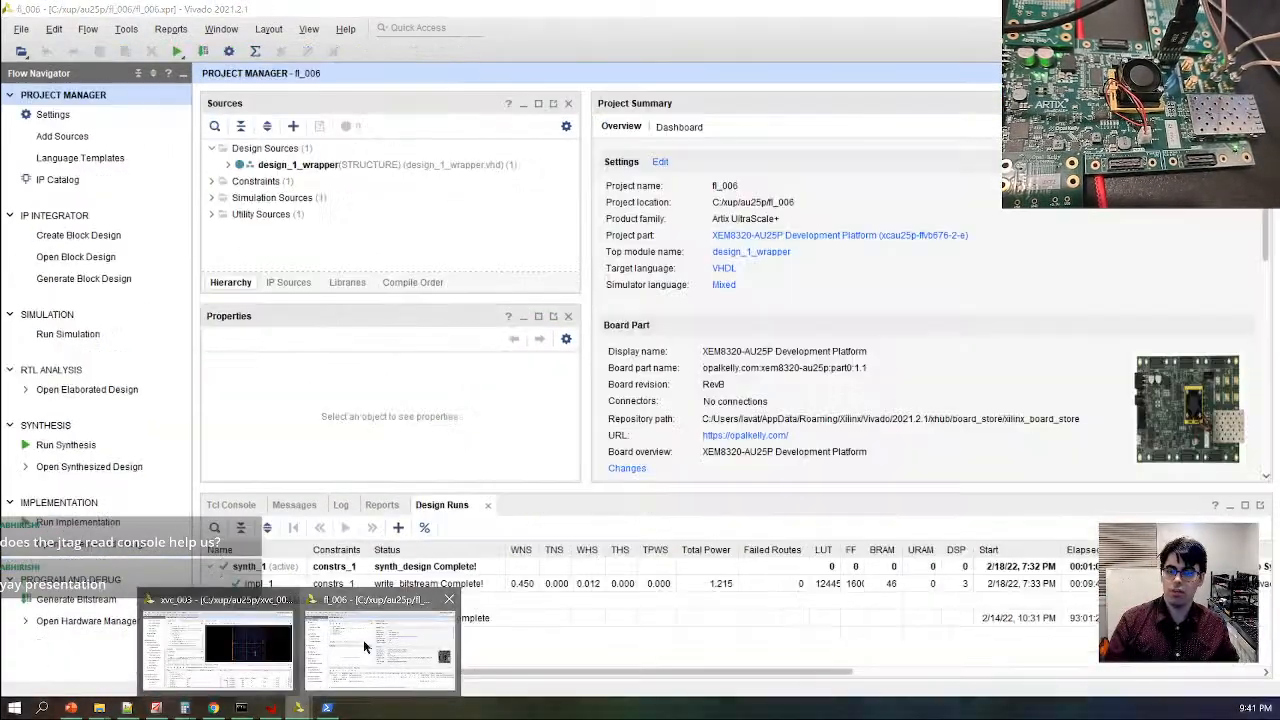
left_click(76, 256)
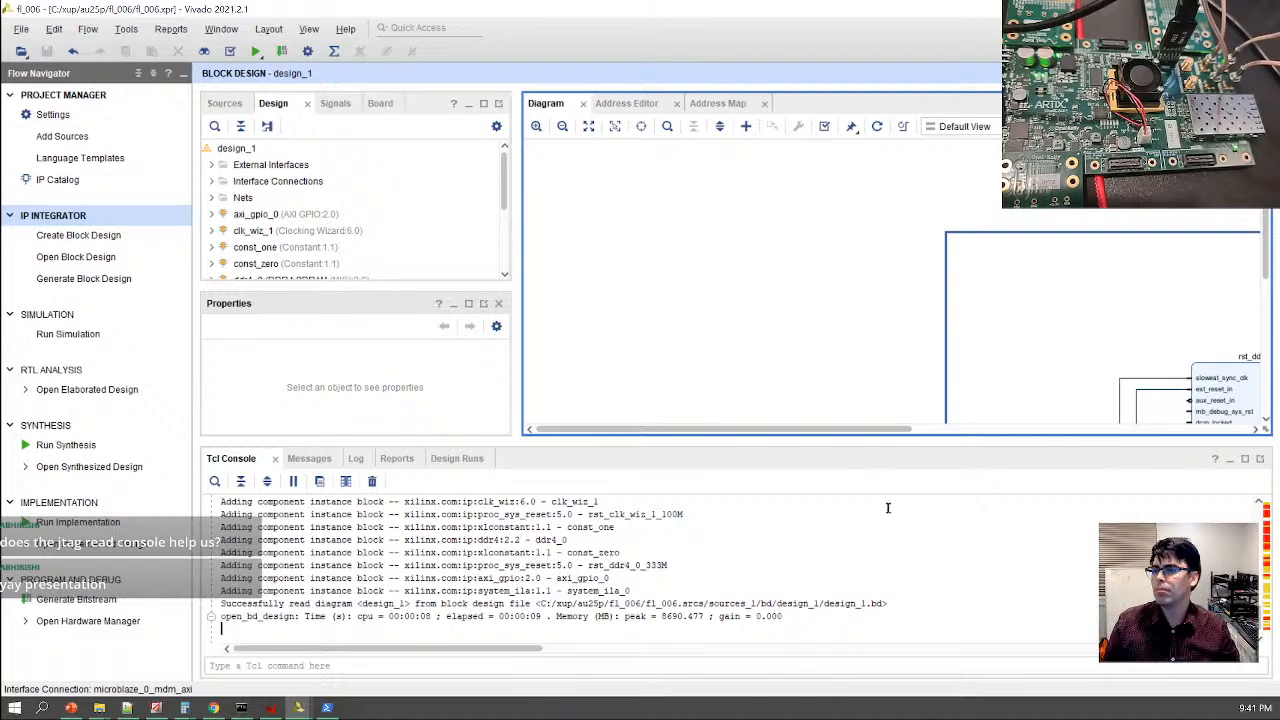
Examine the design_1 diagram around the MicroBlaze and select the microblaze_0_axi_dp connection at its M_AXI_DP port
left_click_drag(894, 429, 1147, 405)
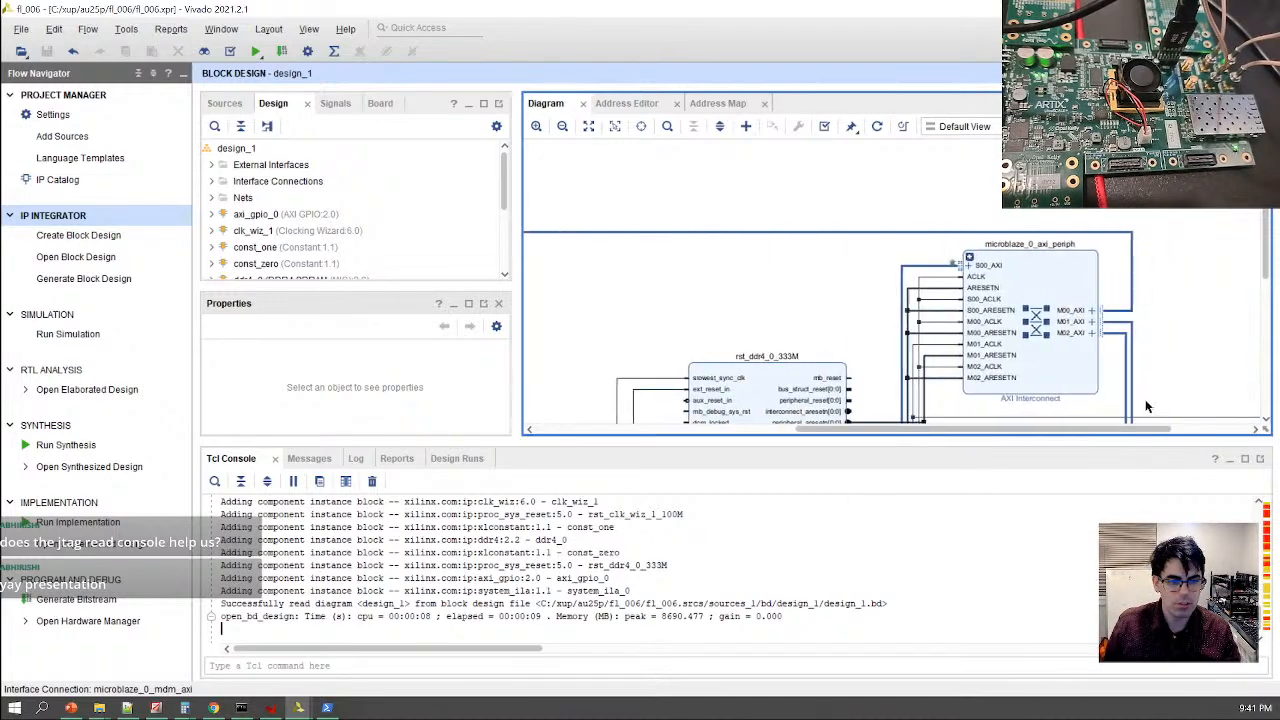
scroll(1147, 405, "down", 5)
scroll(895, 372, "up", 2)
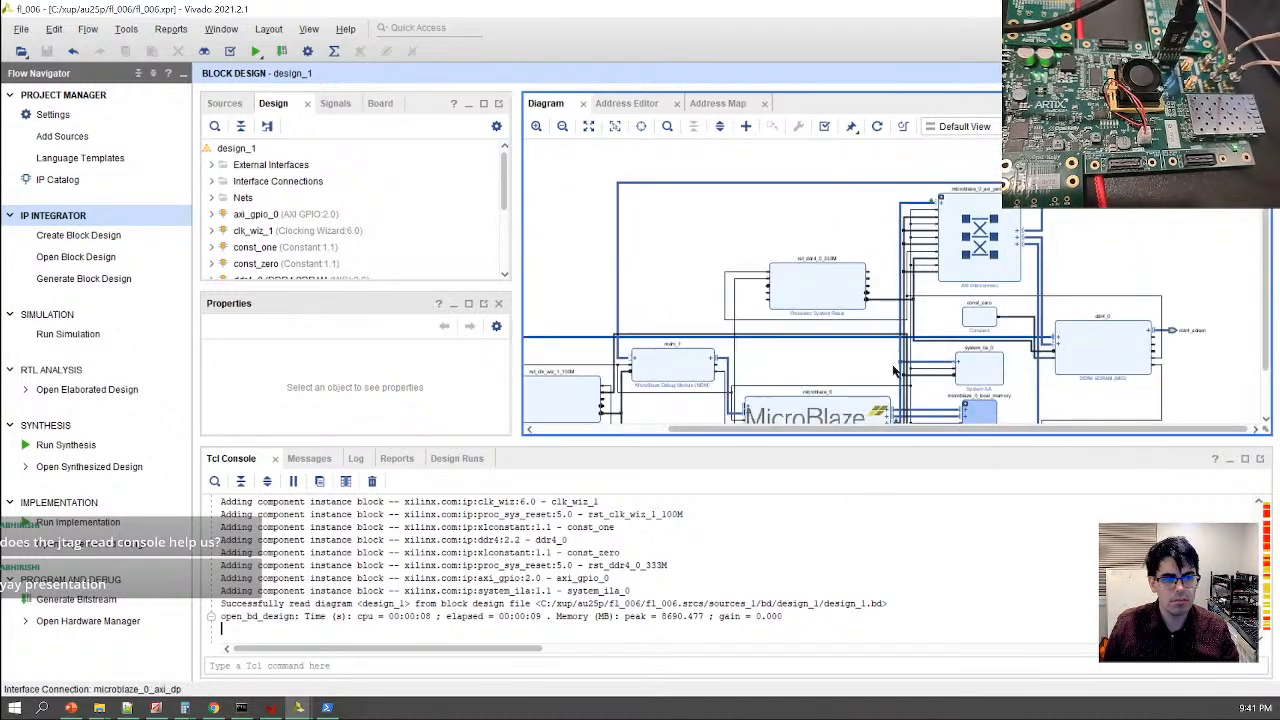
scroll(895, 372, "up", 3)
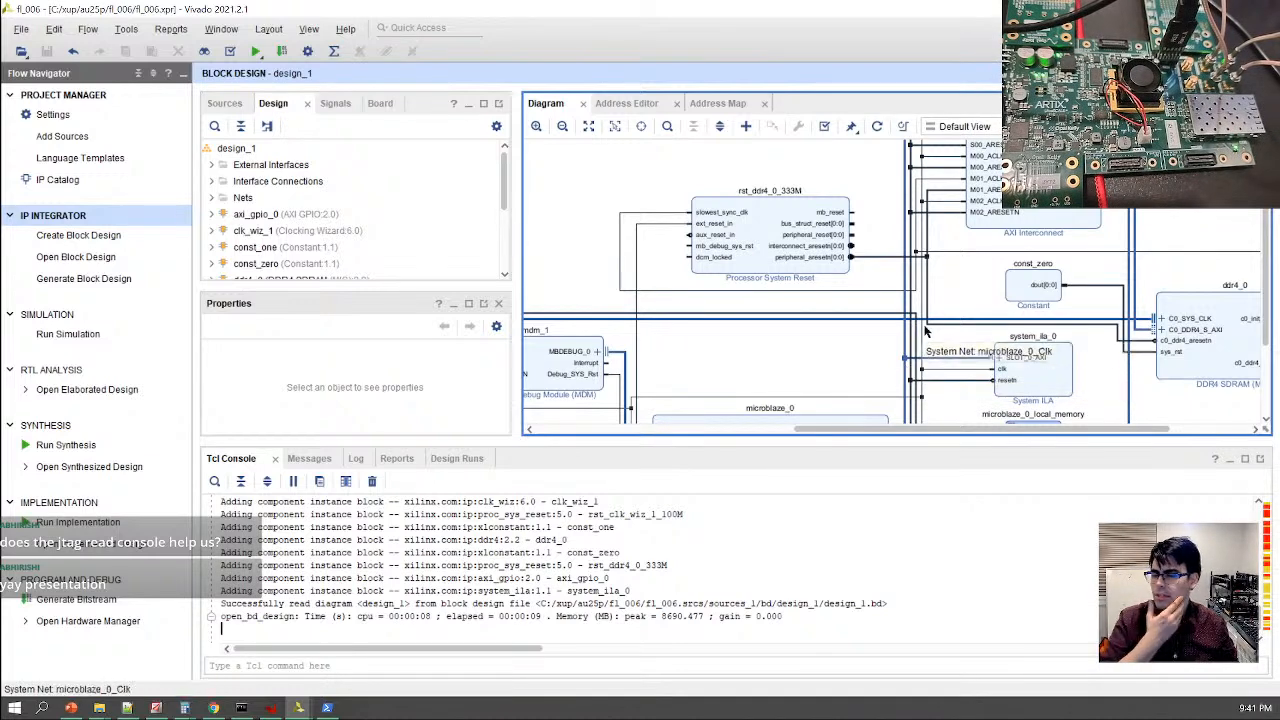
scroll(918, 345, "down", 1)
scroll(895, 385, "down", 3)
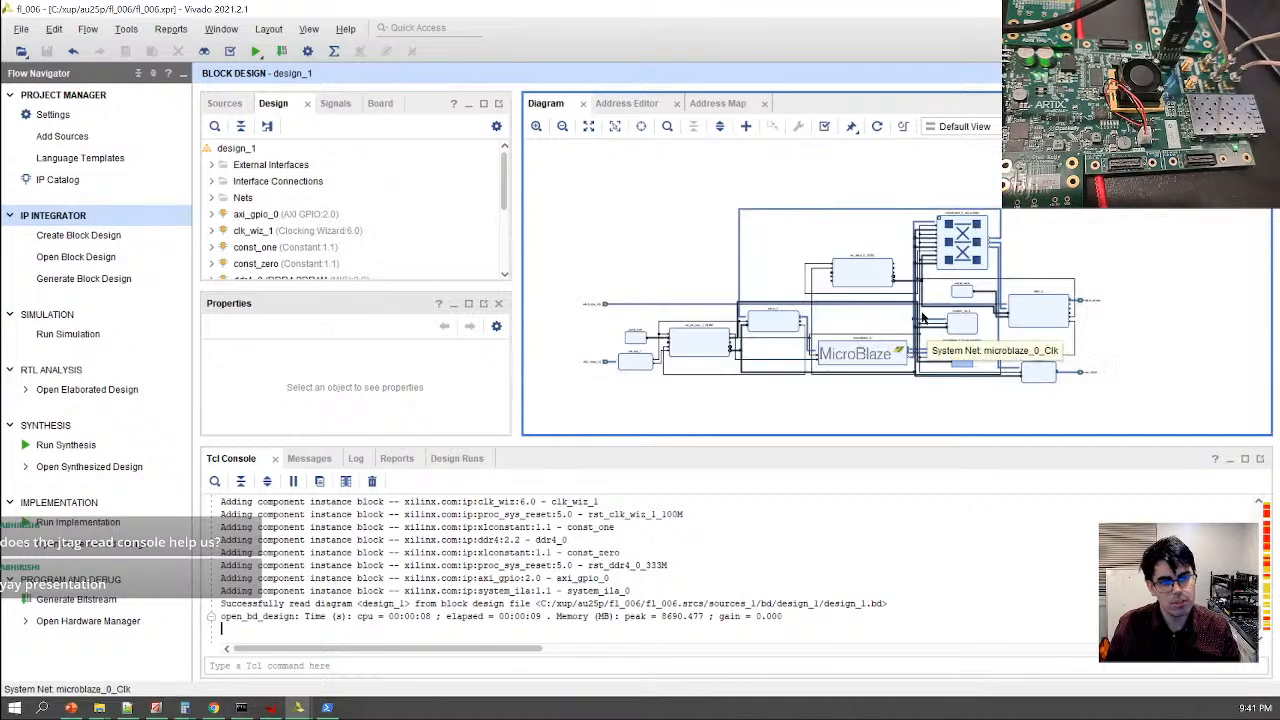
scroll(892, 380, "up", 3)
scroll(888, 378, "up", 3)
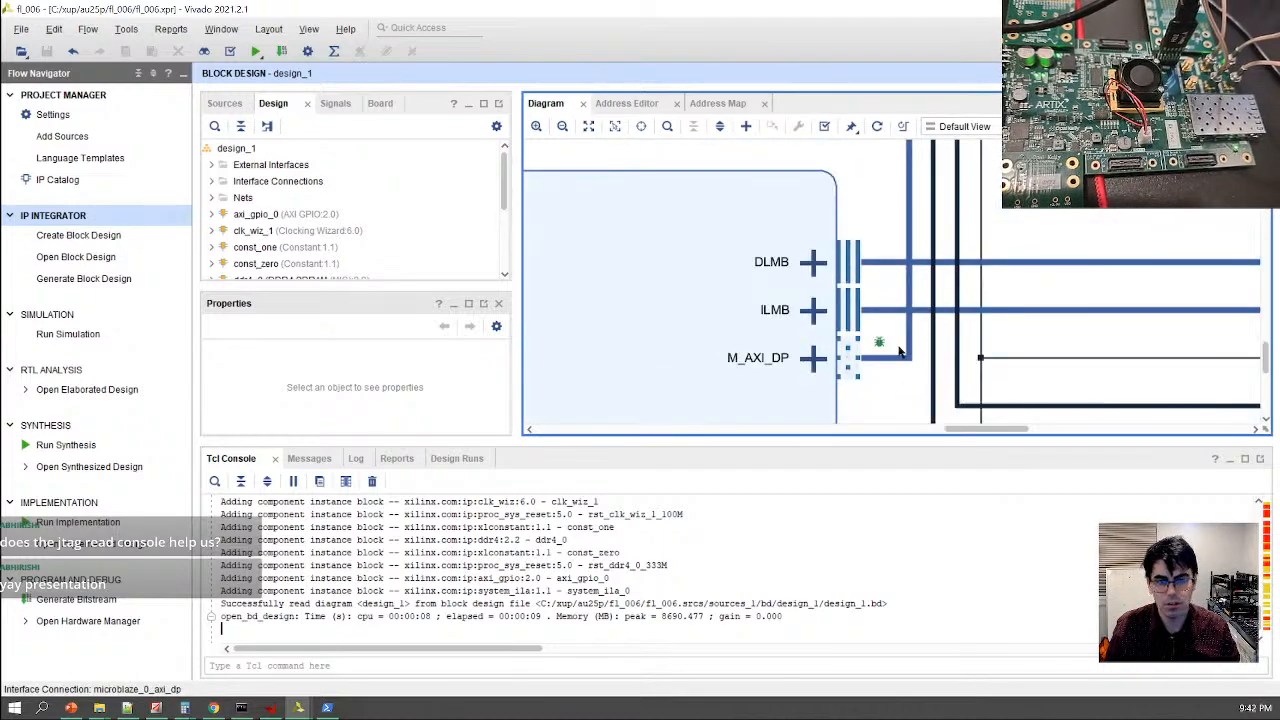
left_click(912, 358)
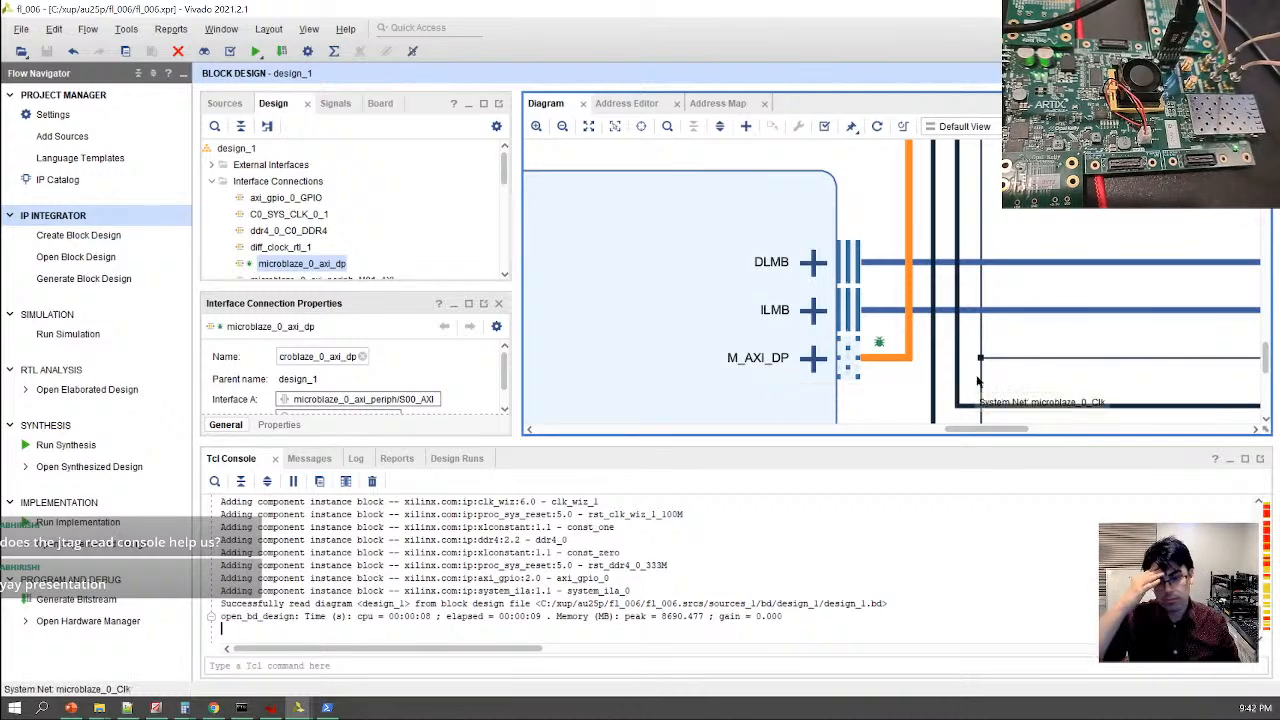
Inspect the microblaze_0 block and check the context options of its debug-marked M_AXI_DP interface connection
scroll(738, 338, "down", 4, "ctrl")
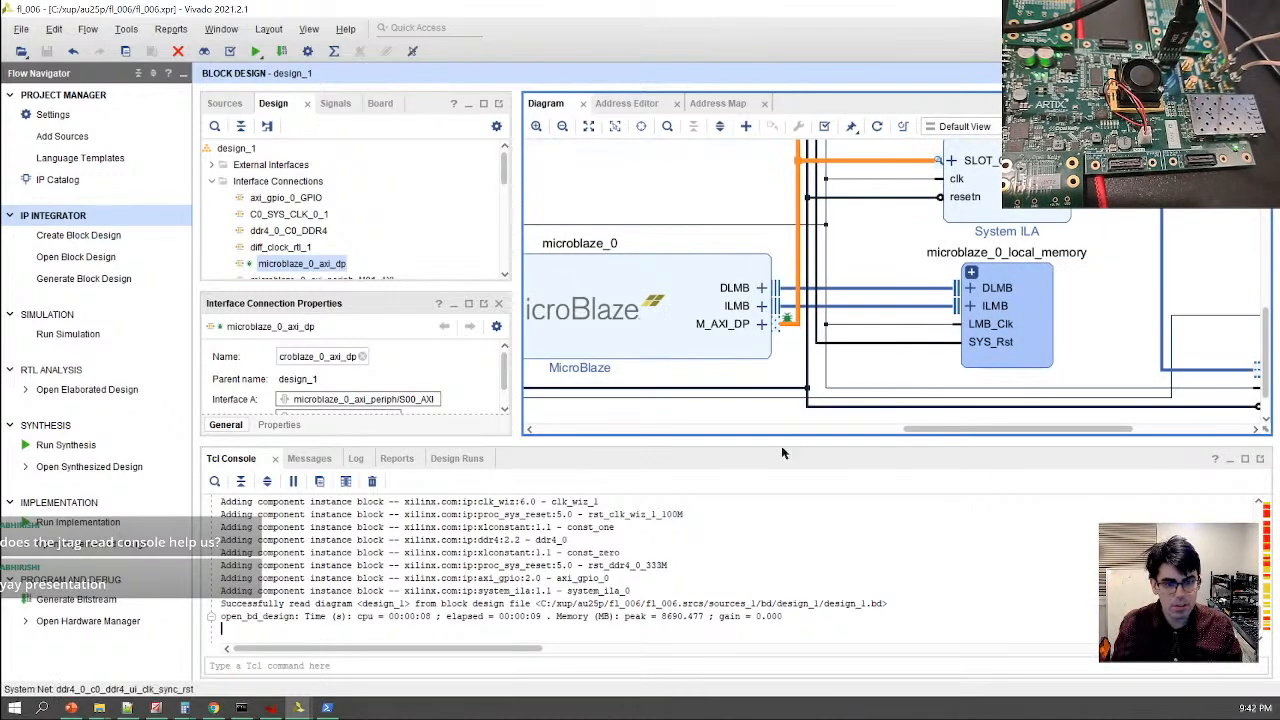
left_click_drag(935, 430, 830, 433)
left_click(925, 325)
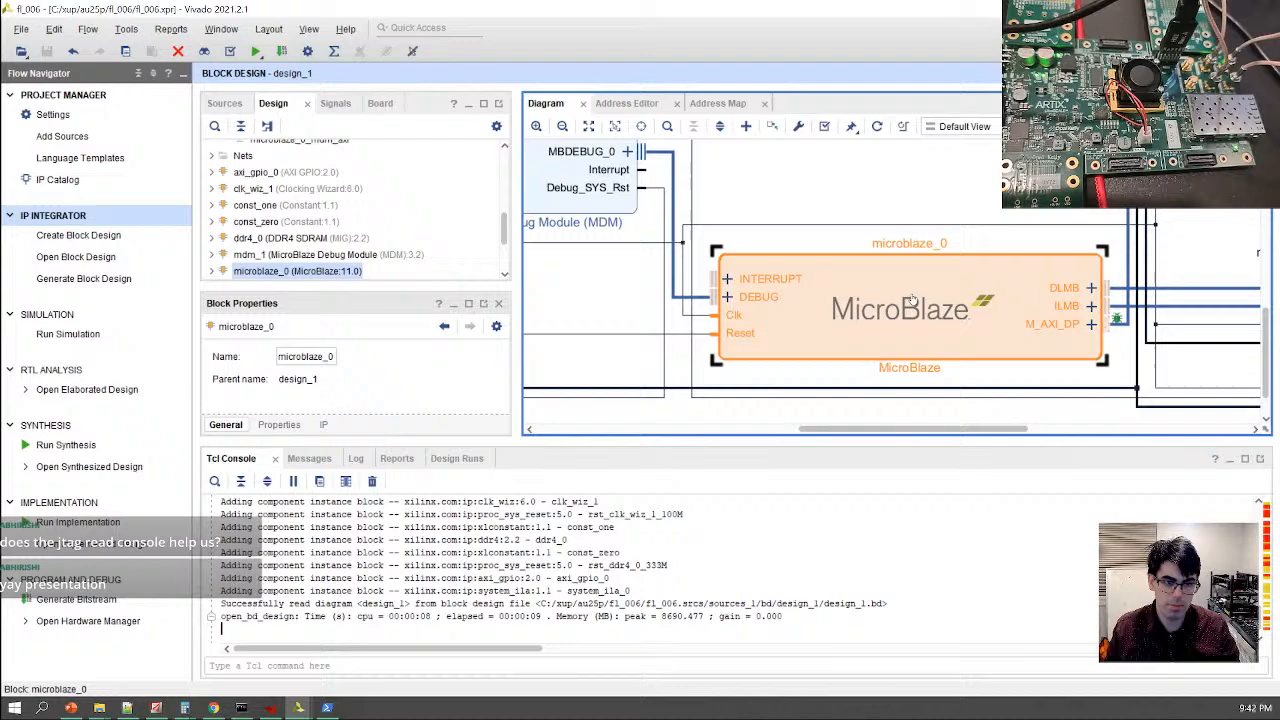
left_click(1123, 326)
scroll(1121, 326, "up", 4, "ctrl")
right_click(1121, 332)
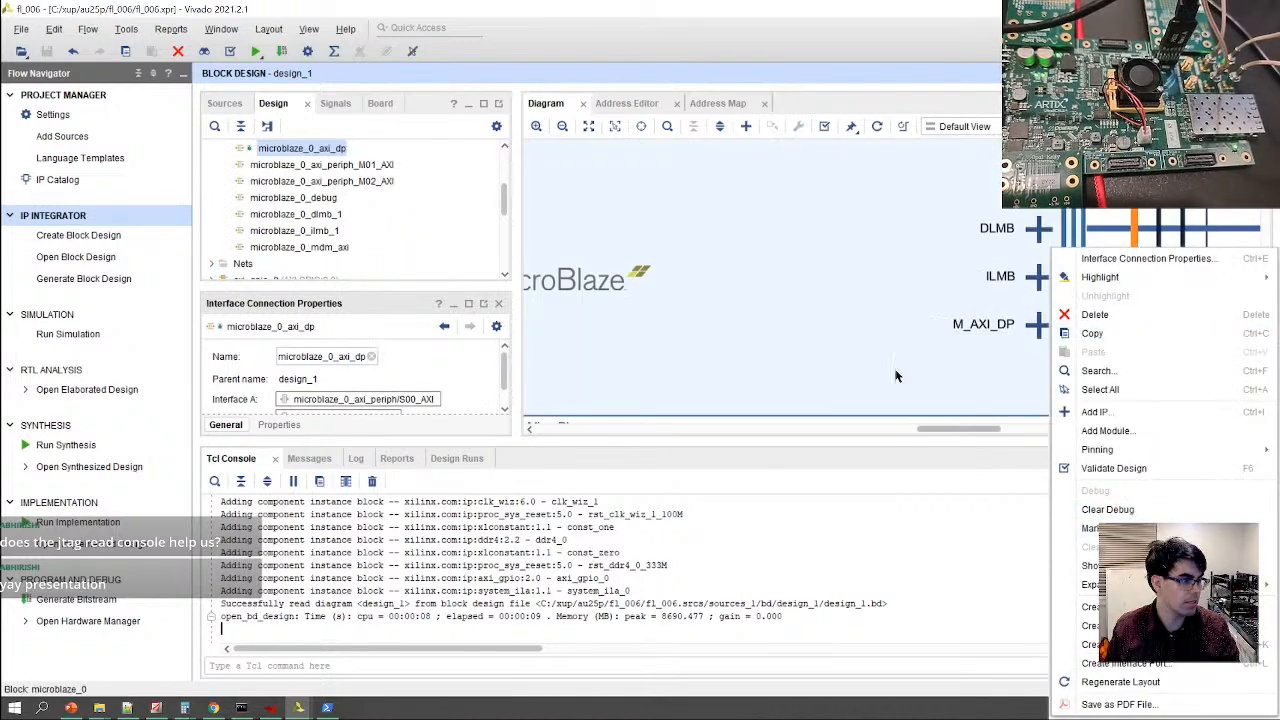
left_click(820, 249)
left_click(1120, 326)
scroll(1120, 324, "down", 4, "ctrl")
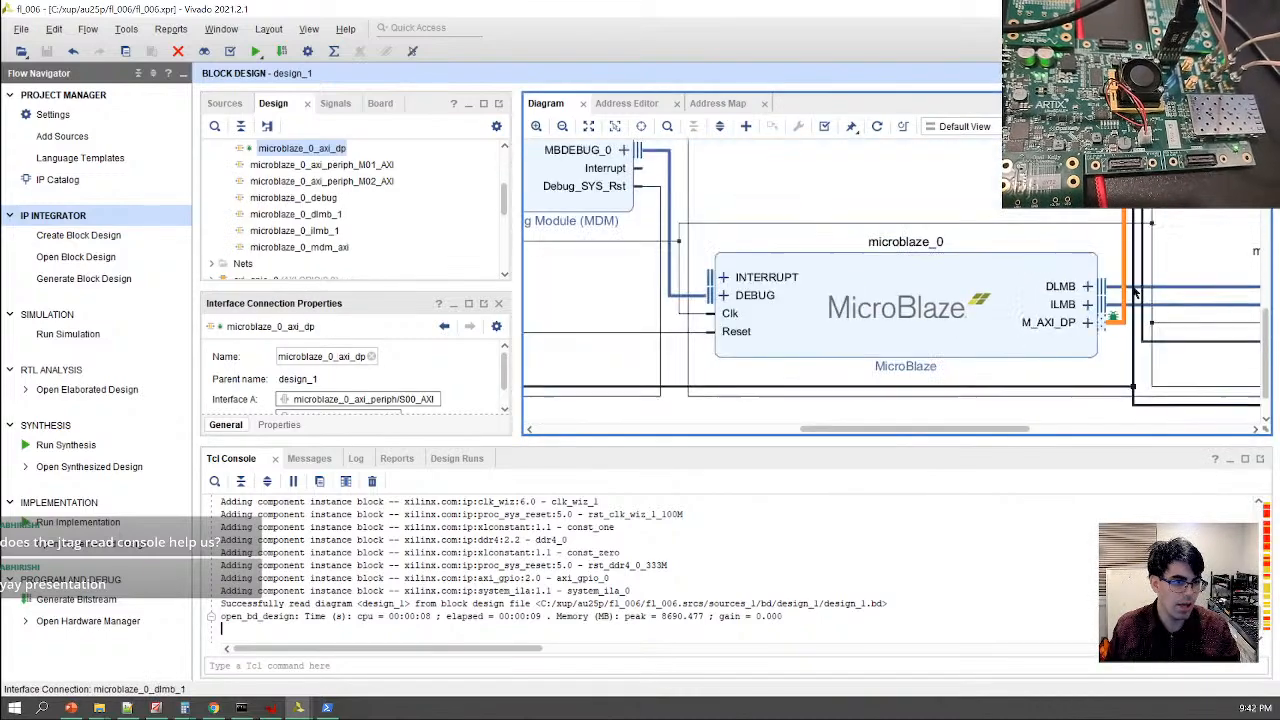
Trace the microblaze_0_axi_dp connection to the System ILA and select the system_ila_0 block
scroll(1132, 292, "up", 4)
scroll(1024, 393, "down", 3, "ctrl")
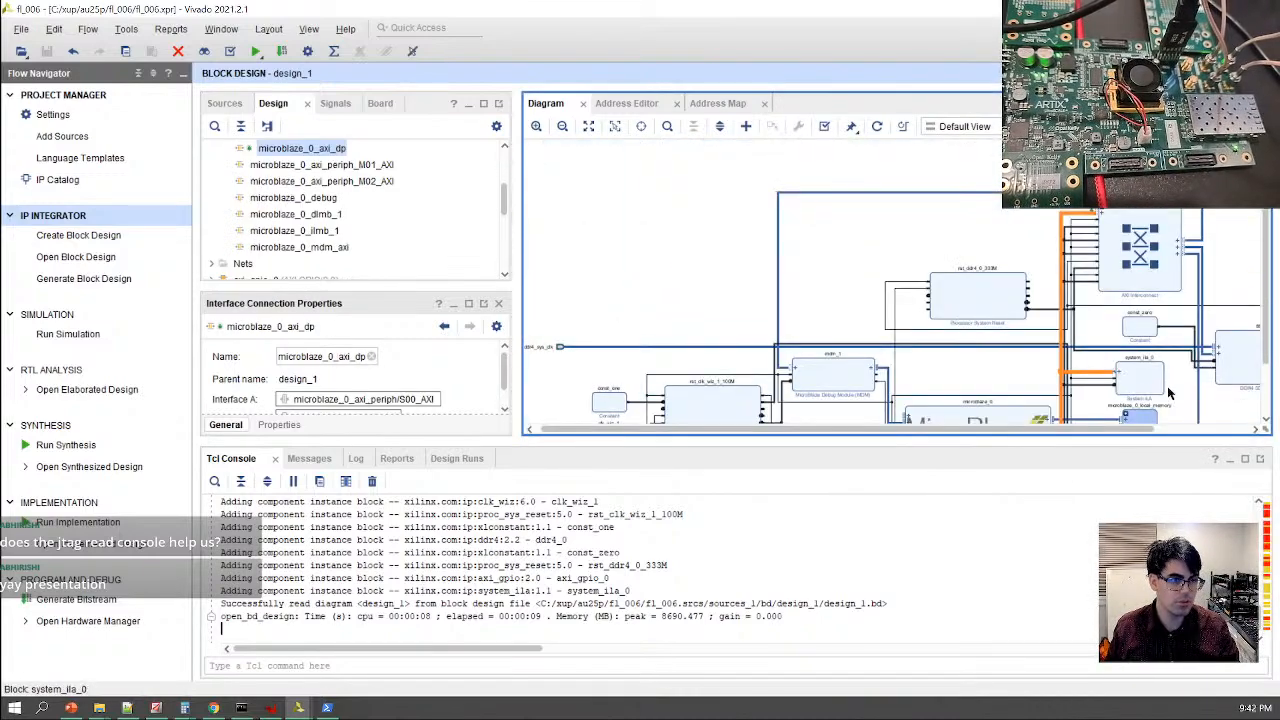
scroll(1036, 370, "up", 3, "ctrl")
left_click(1070, 388)
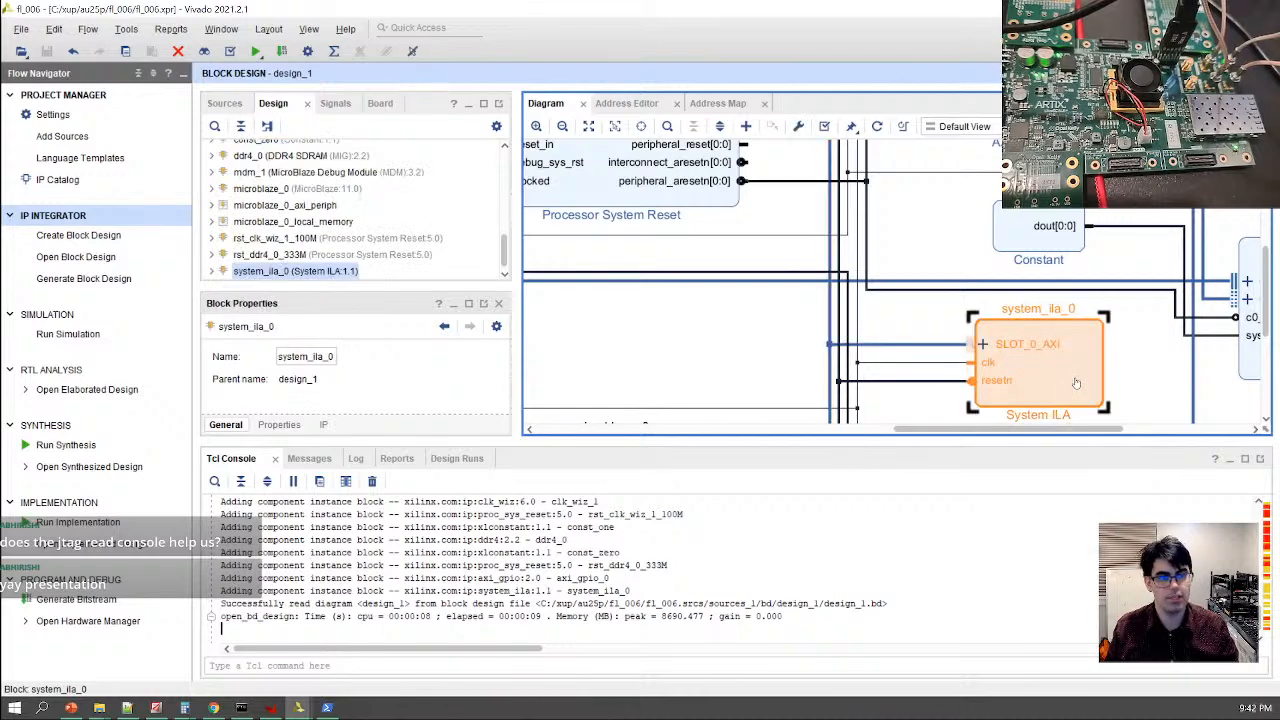
scroll(1174, 360, "down", 3)
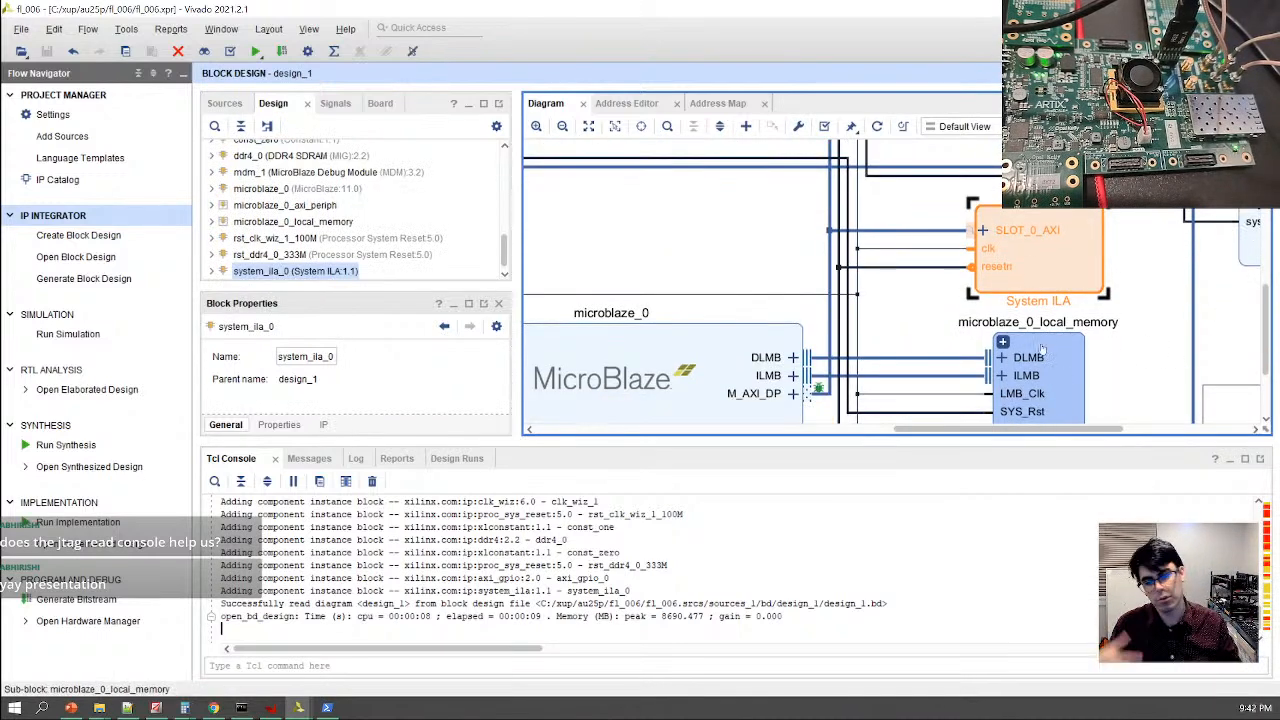
Open the Hardware Manager for fl_006 and auto-connect to the local hardware target
left_click(127, 626)
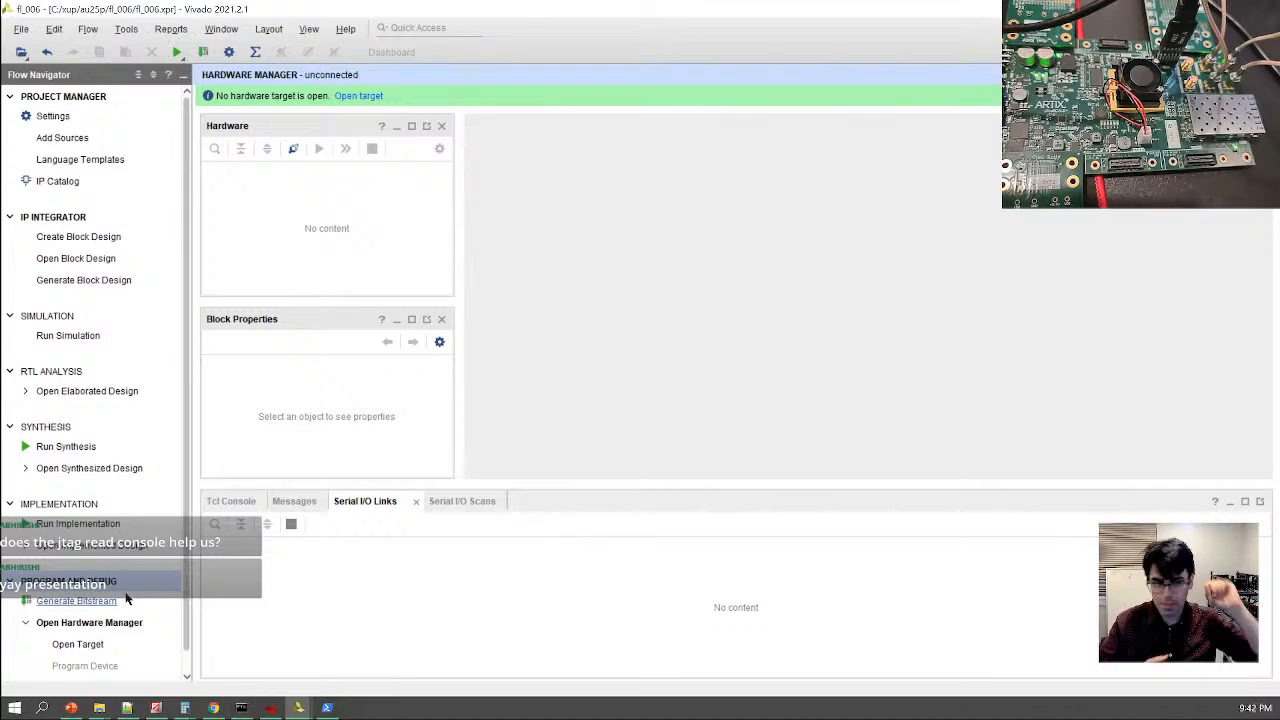
left_click(359, 96)
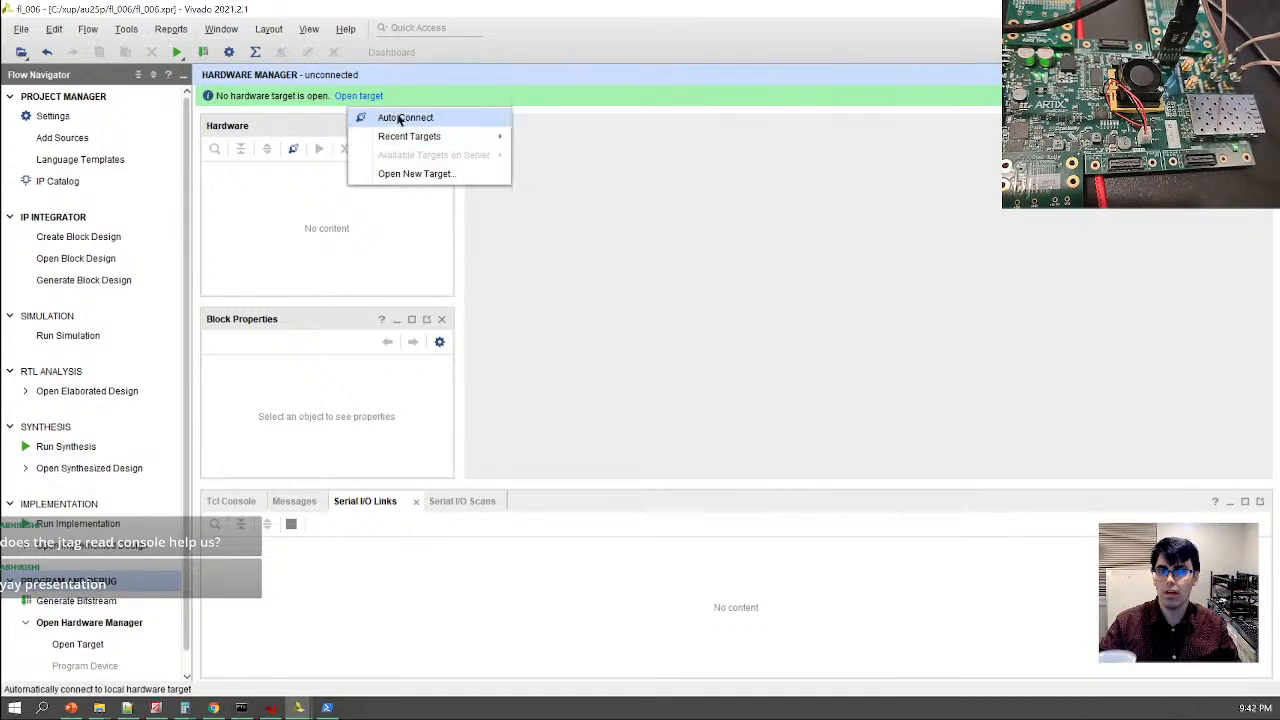
left_click(362, 117)
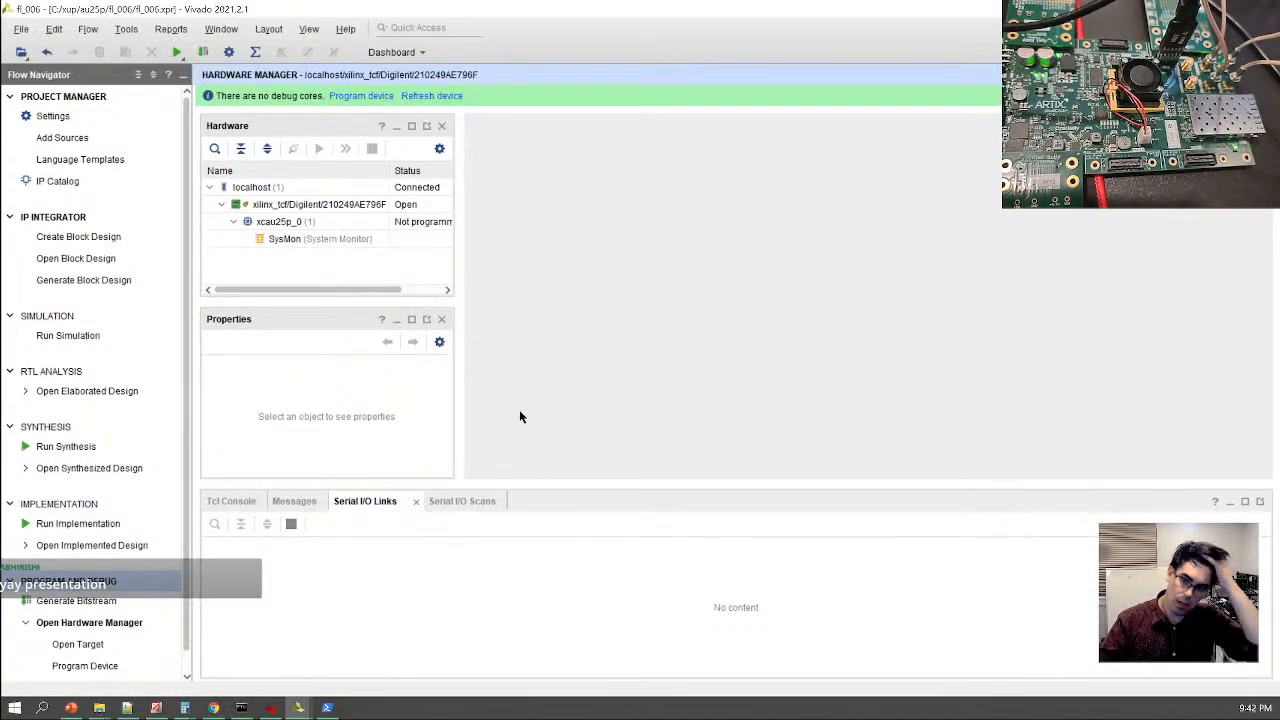
Program the xcau25p_0 device with design_1_wrapper.bit and its matching debug probes file, keeping the end of startup check enabled
left_click(300, 221)
right_click(300, 221)
left_click(360, 249)
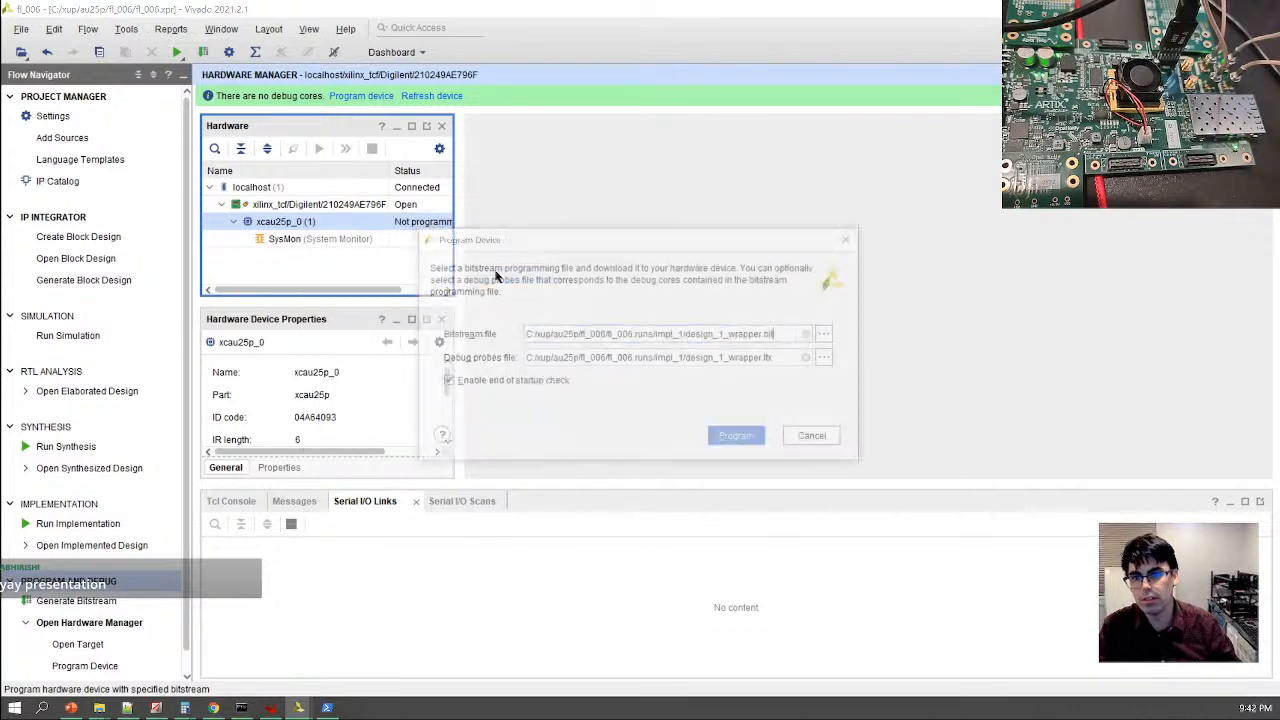
left_click(757, 440)
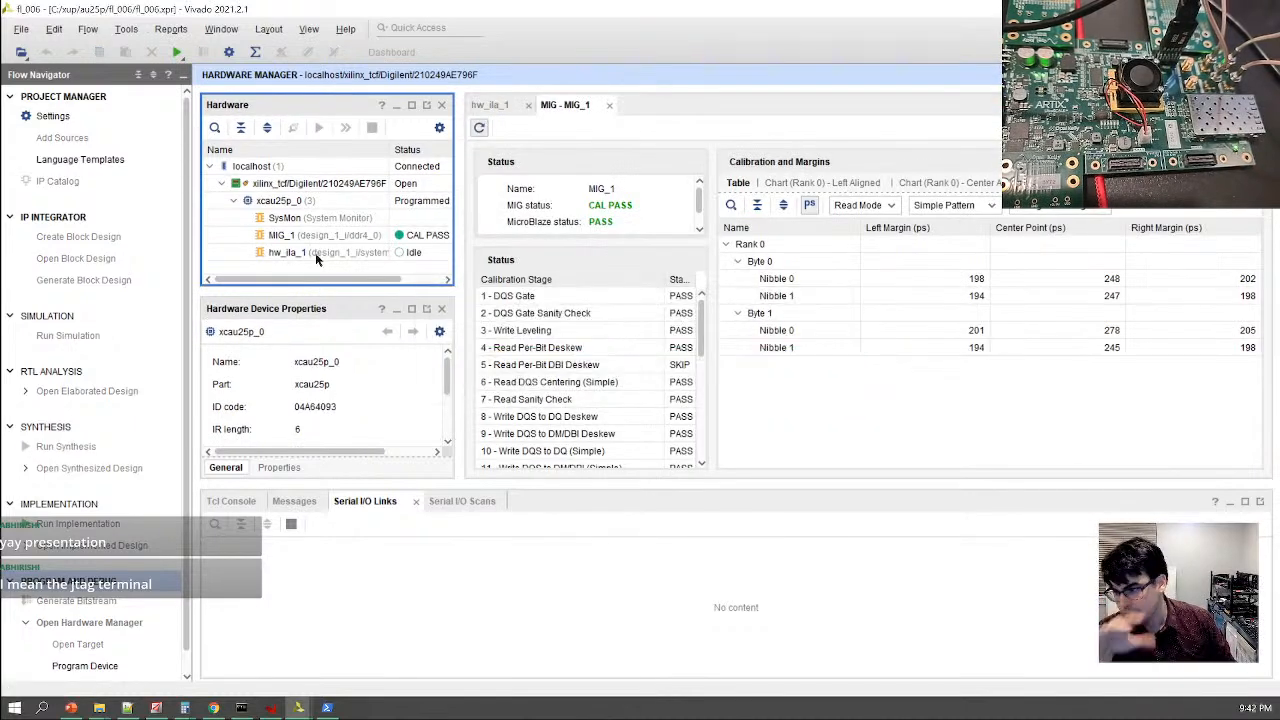
Select the hw_ila_1 core and bring up its dashboard with the waveform and trigger setup
left_click(391, 254)
right_click(339, 262)
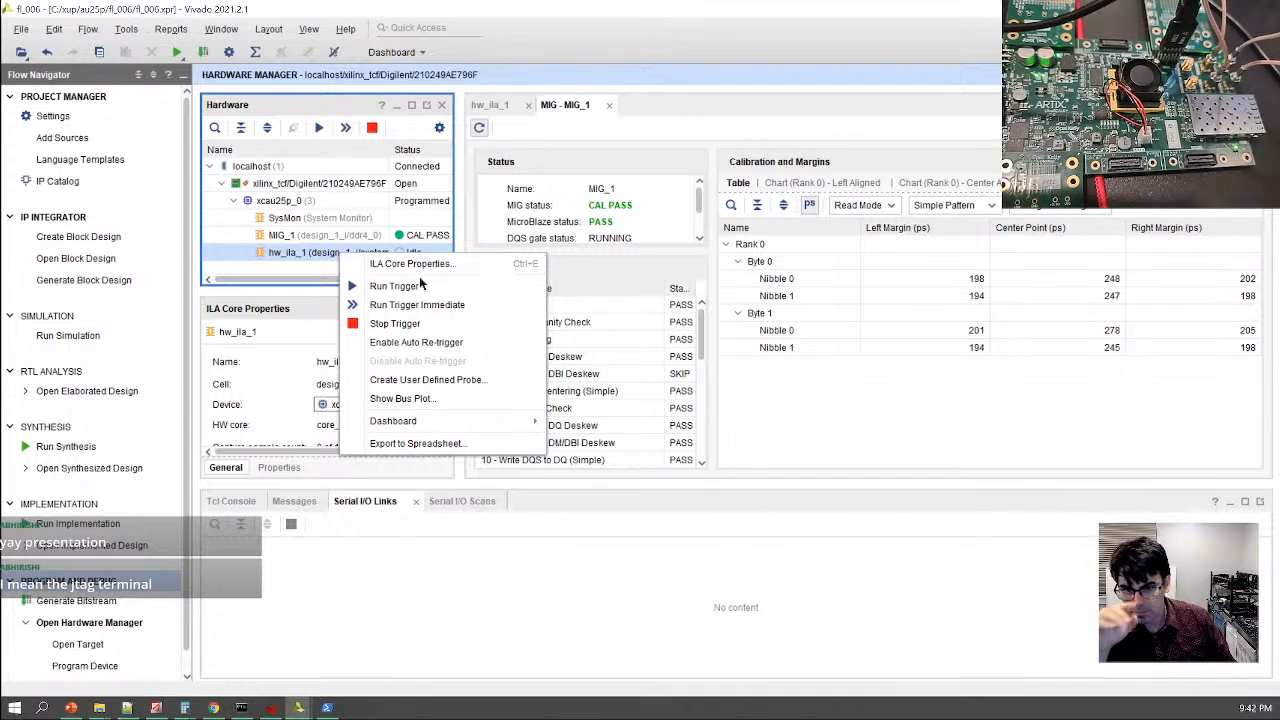
left_click(288, 253)
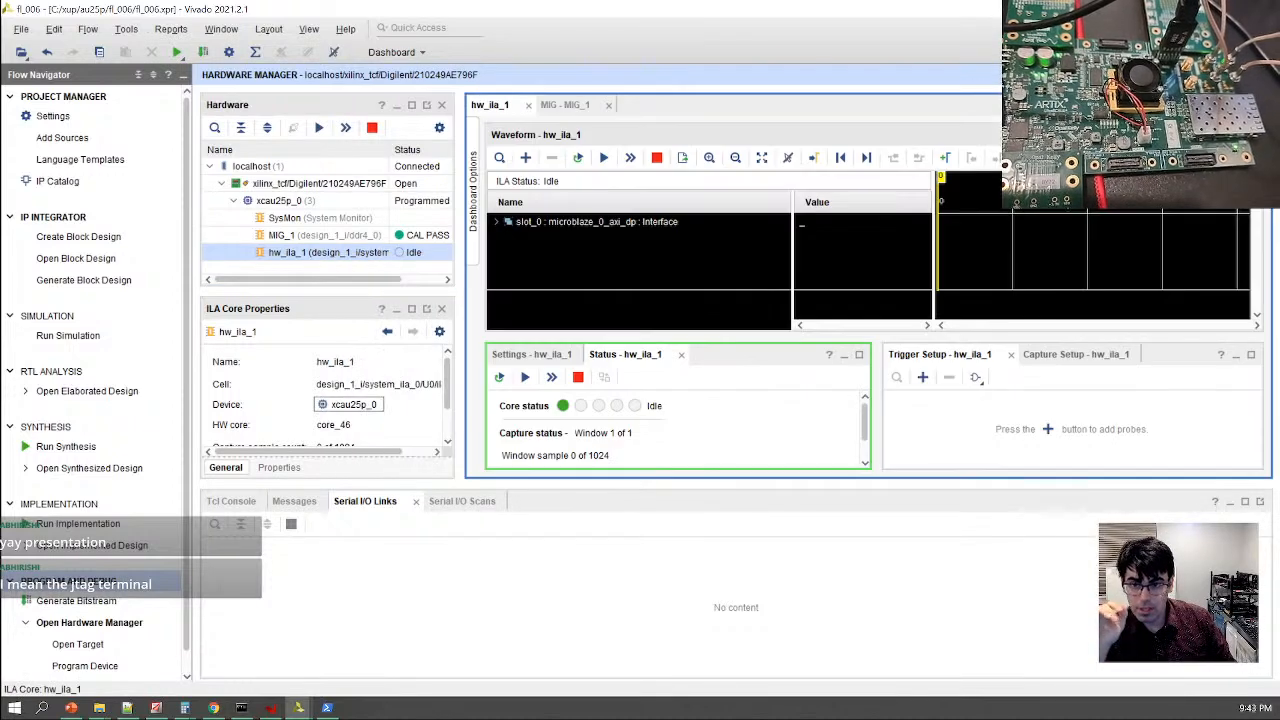
double_click(496, 108)
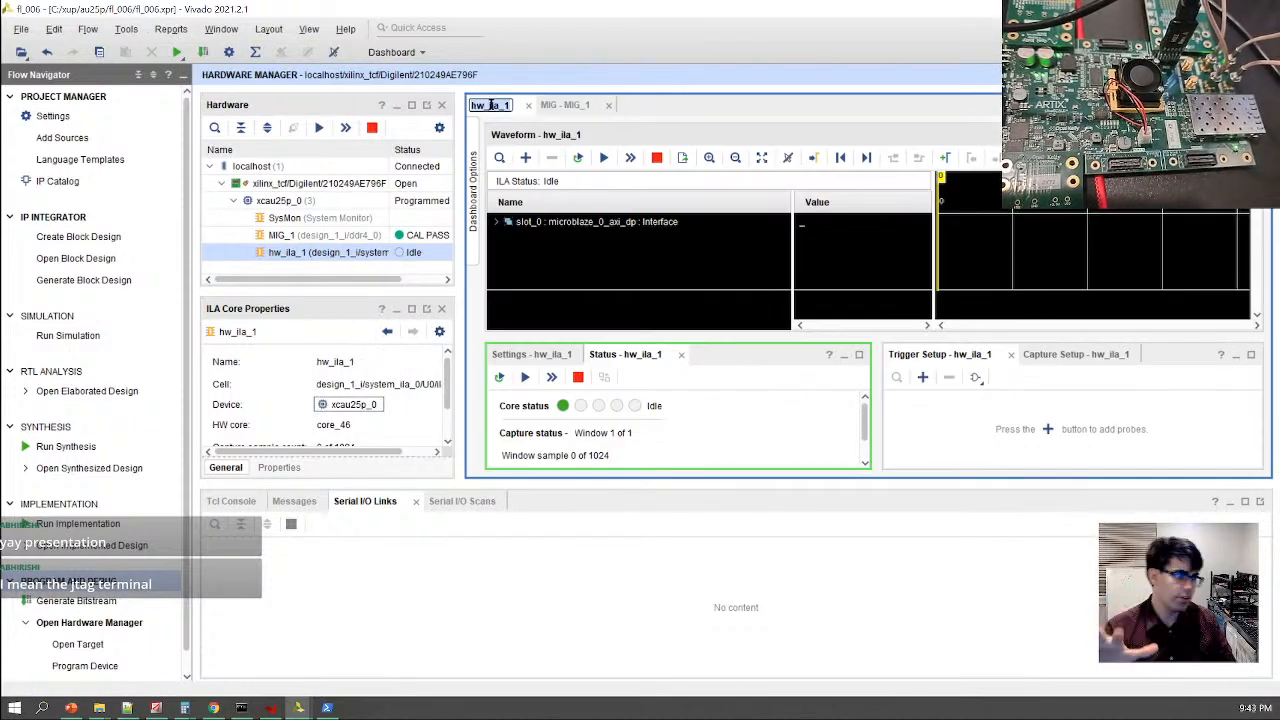
Maximize the hw_ila_1 dashboard to fill the Hardware Manager workspace
left_click(509, 110)
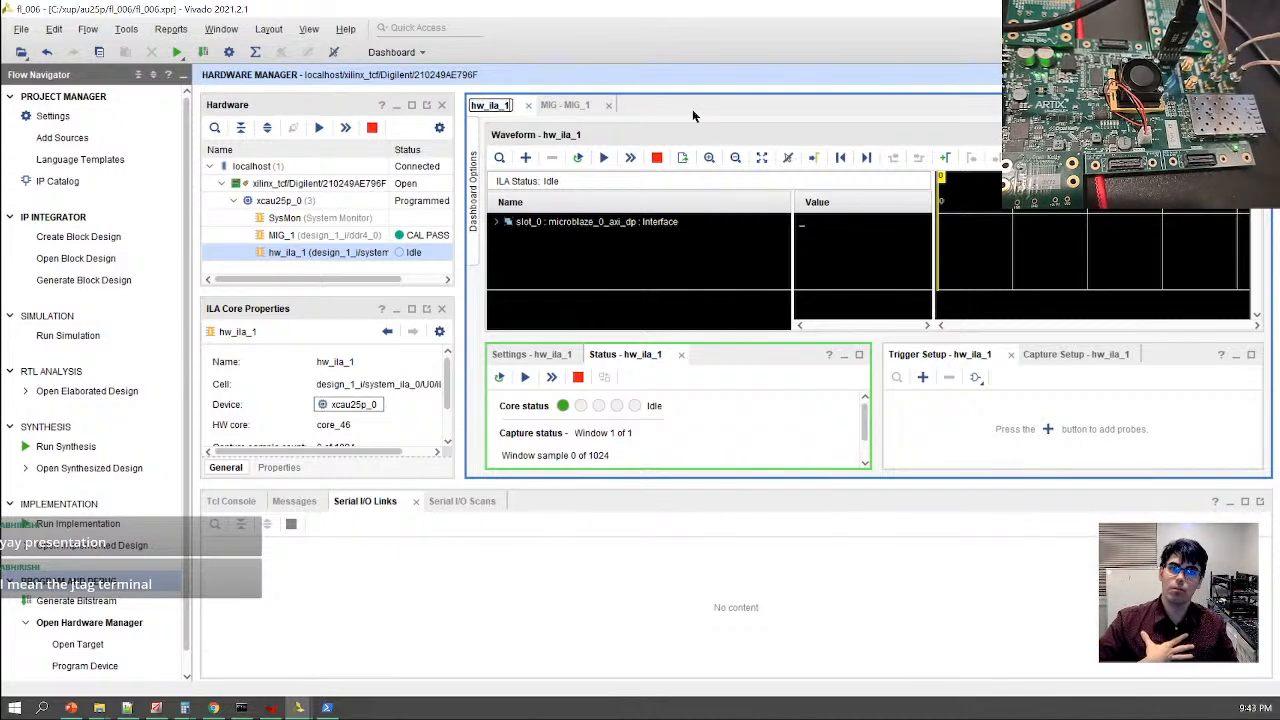
left_click(497, 114)
double_click(489, 106)
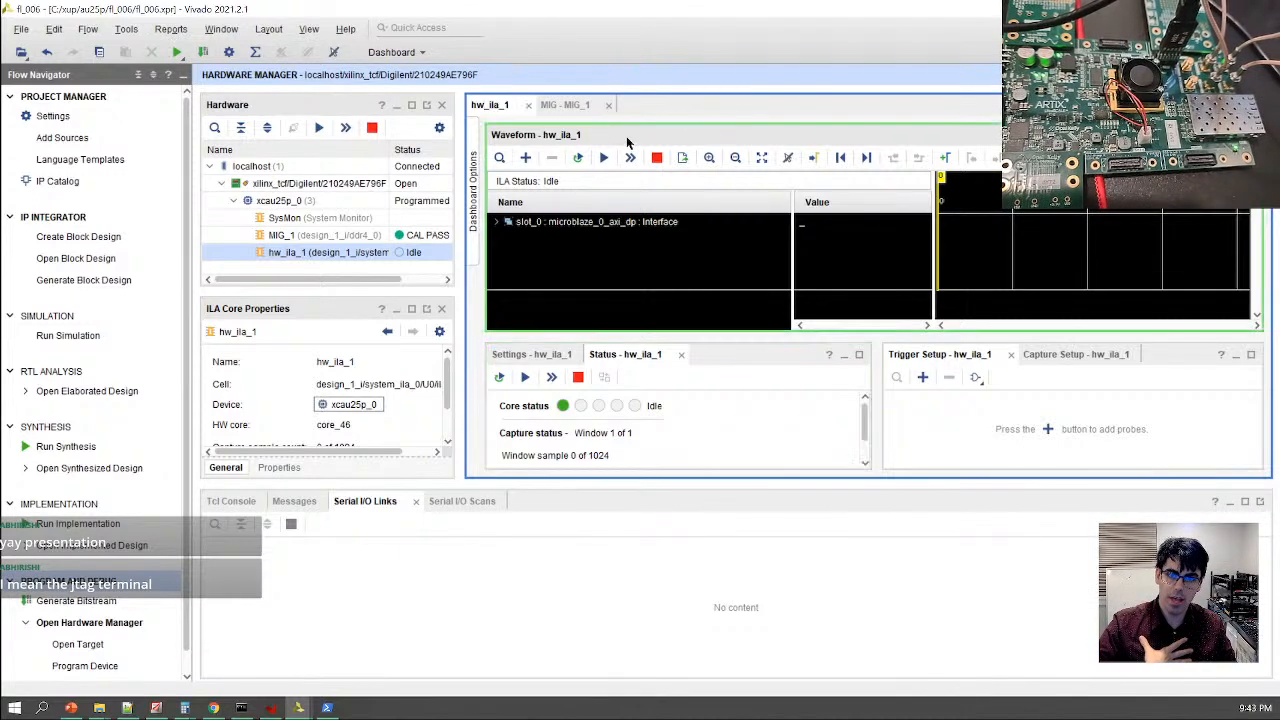
double_click(923, 110)
Expand the slot_0 microblaze_0_axi_dp interface and its R Channel, then capture a waveform immediately without waiting for a trigger
left_click(307, 222)
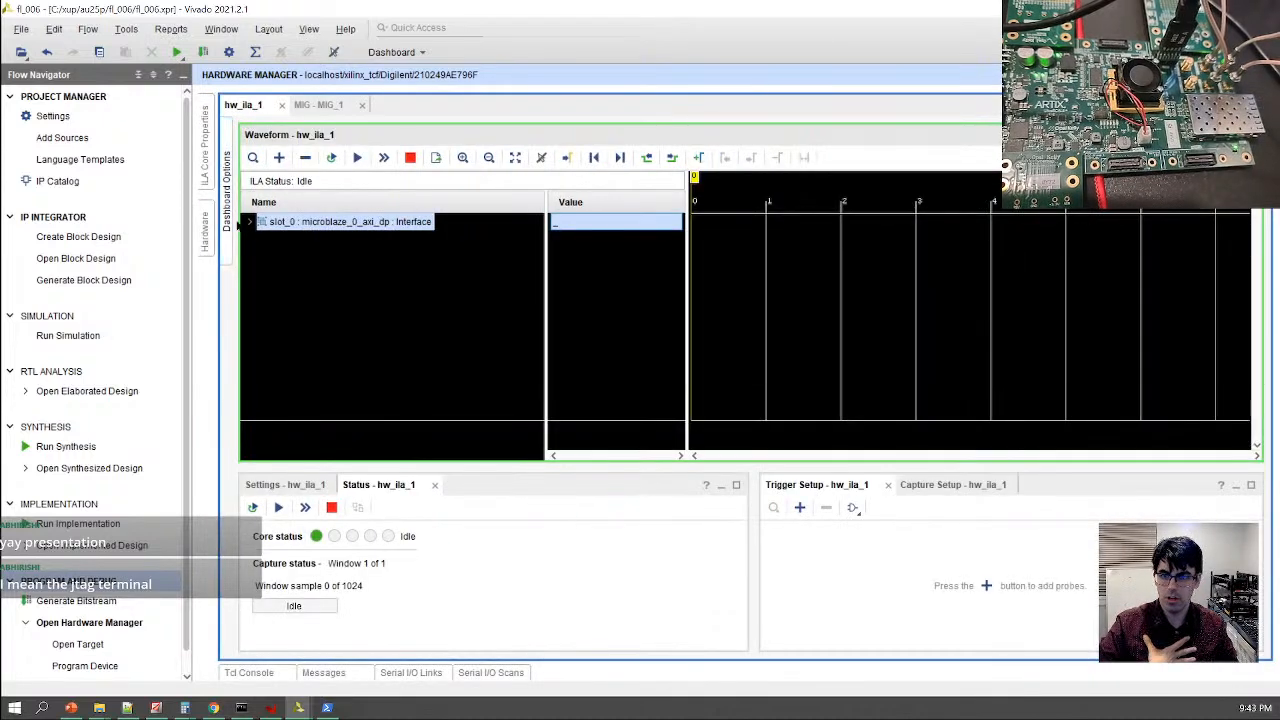
double_click(307, 222)
left_click(415, 240)
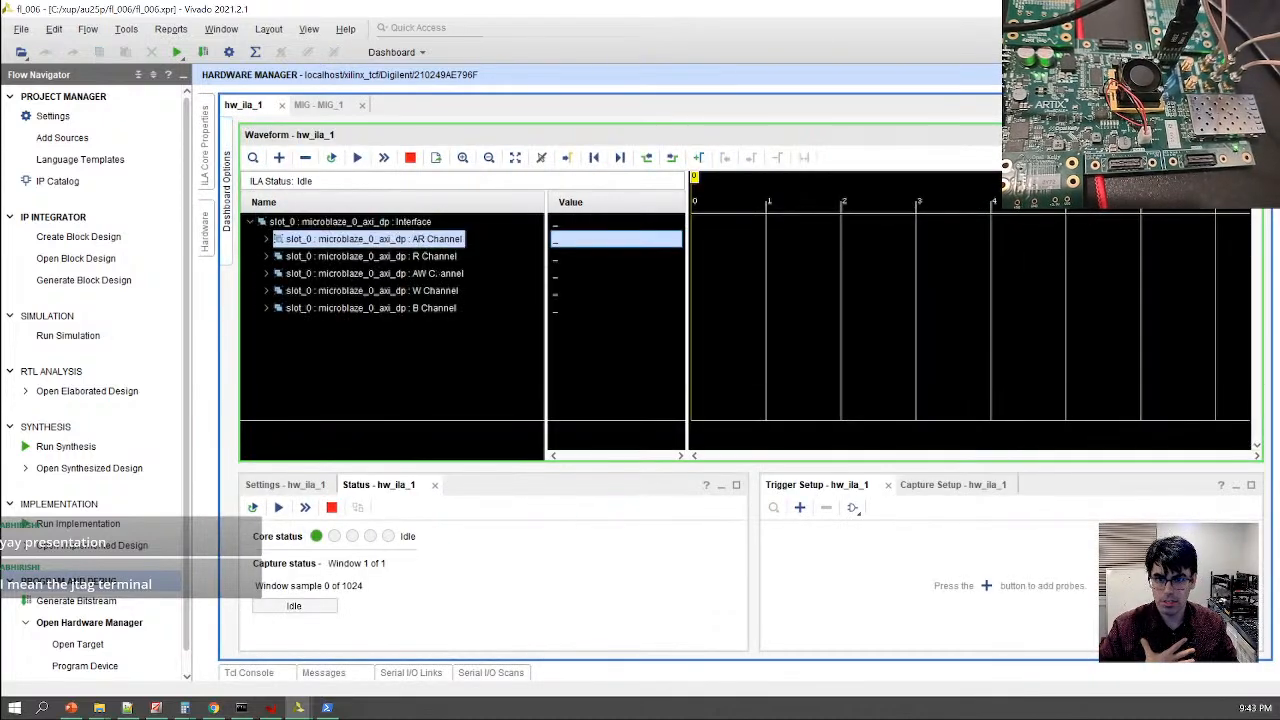
left_click(424, 257)
left_click(432, 345)
left_click(383, 157)
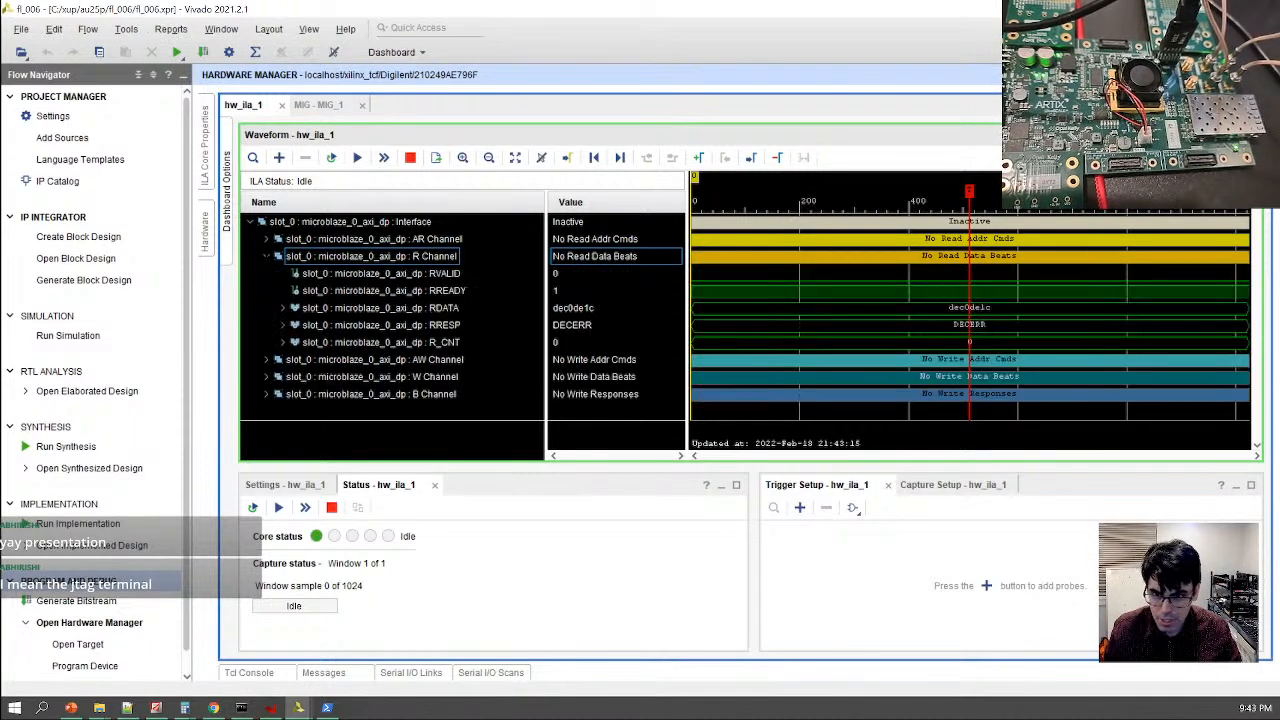
Add the slot_0 microblaze_0_axi_dp RVALID probe as a trigger condition equal to 1 and arm the ILA
key("Down")
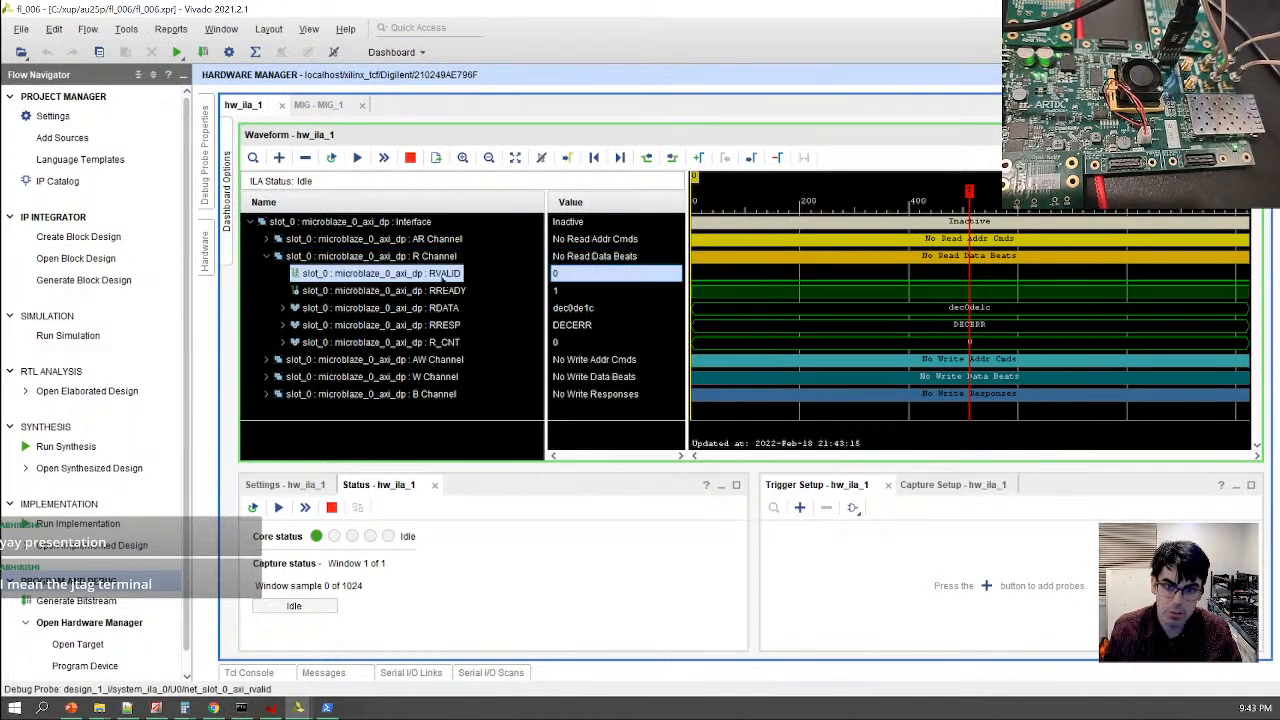
left_click(799, 507)
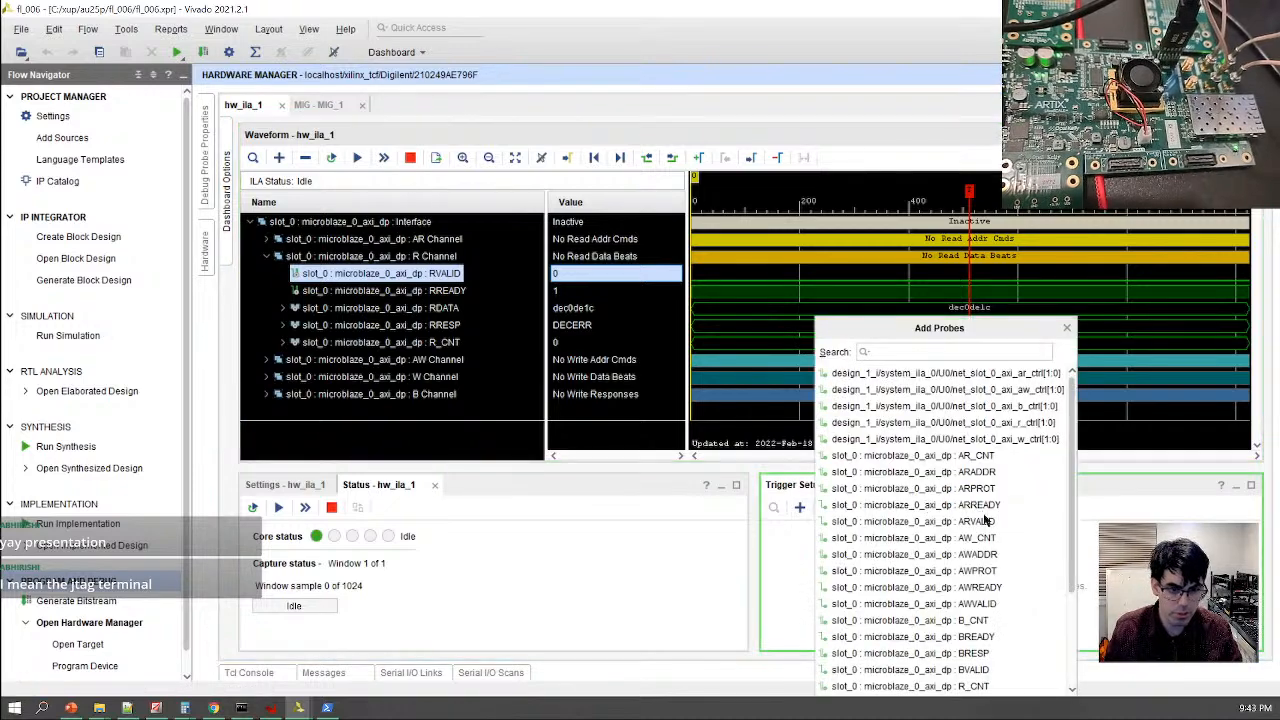
scroll(963, 607, "down", 2)
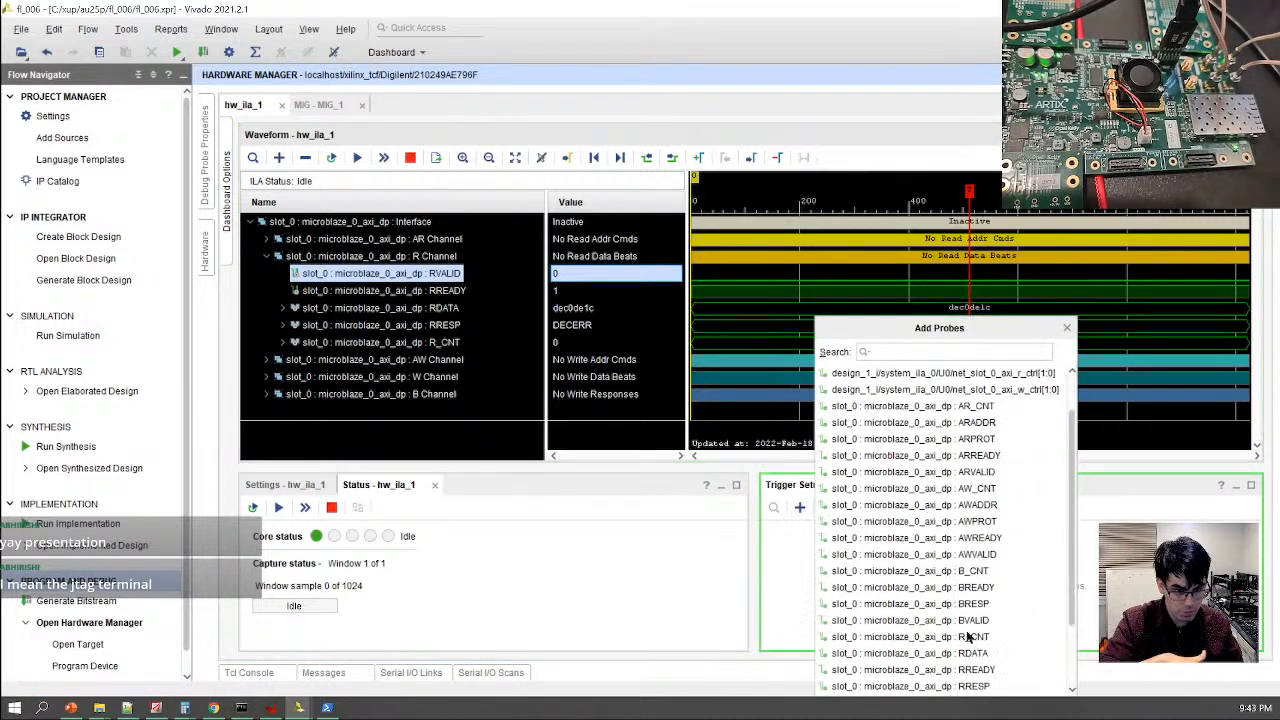
left_click(972, 652)
scroll(975, 655, "down", 1)
double_click(961, 621)
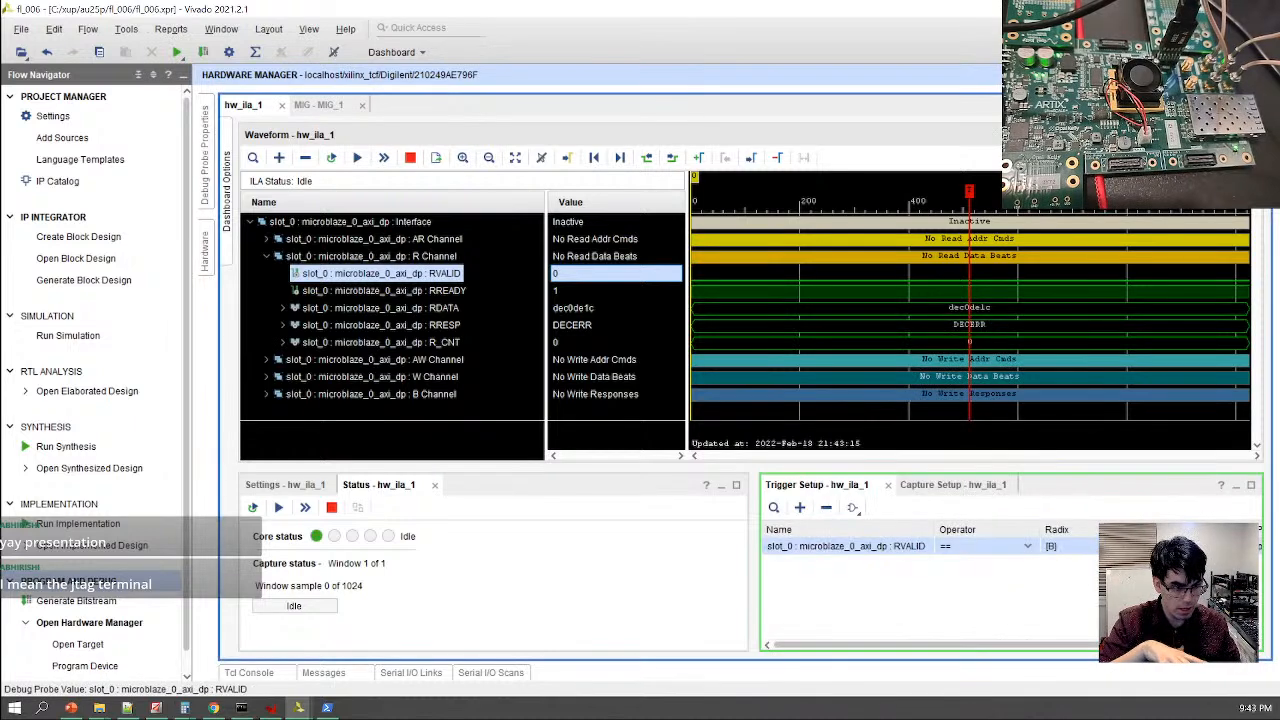
left_click(357, 158)
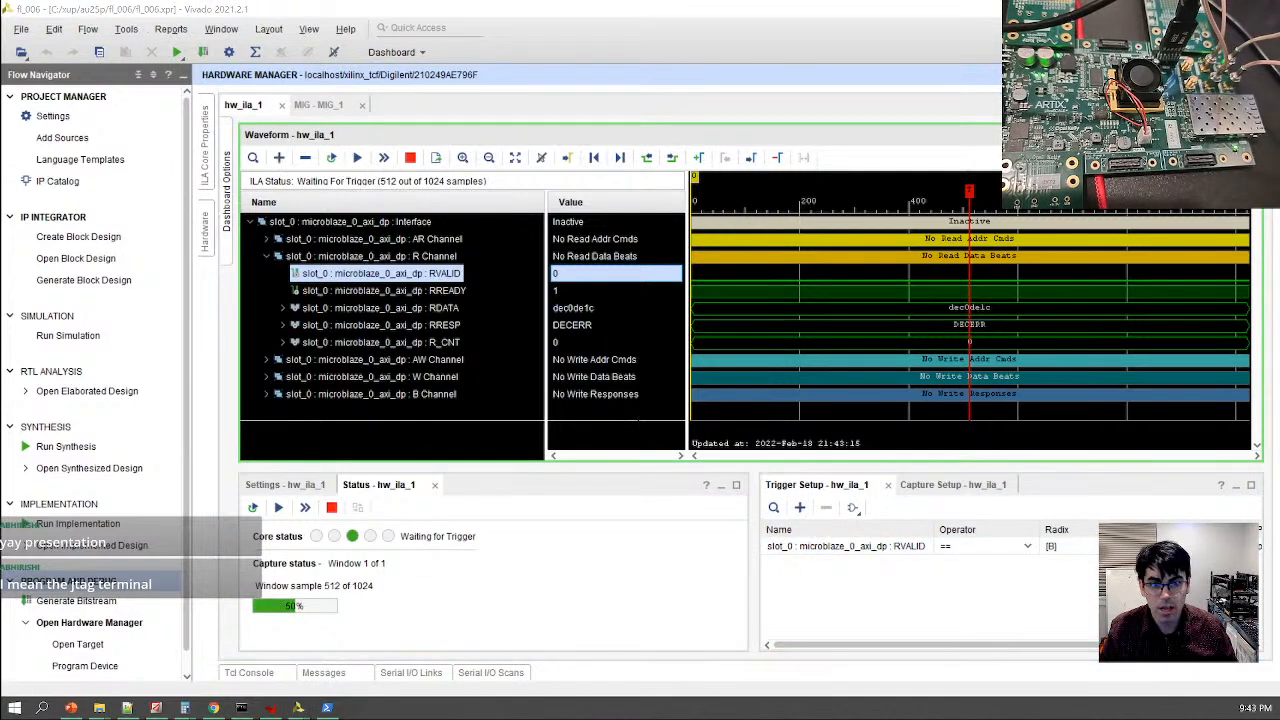
Switch to the Vivado Tcl Shell, select MicroBlaze target 9 from the targets list and read 10 words with mrd at 0x80000000
key("alt+Tab")
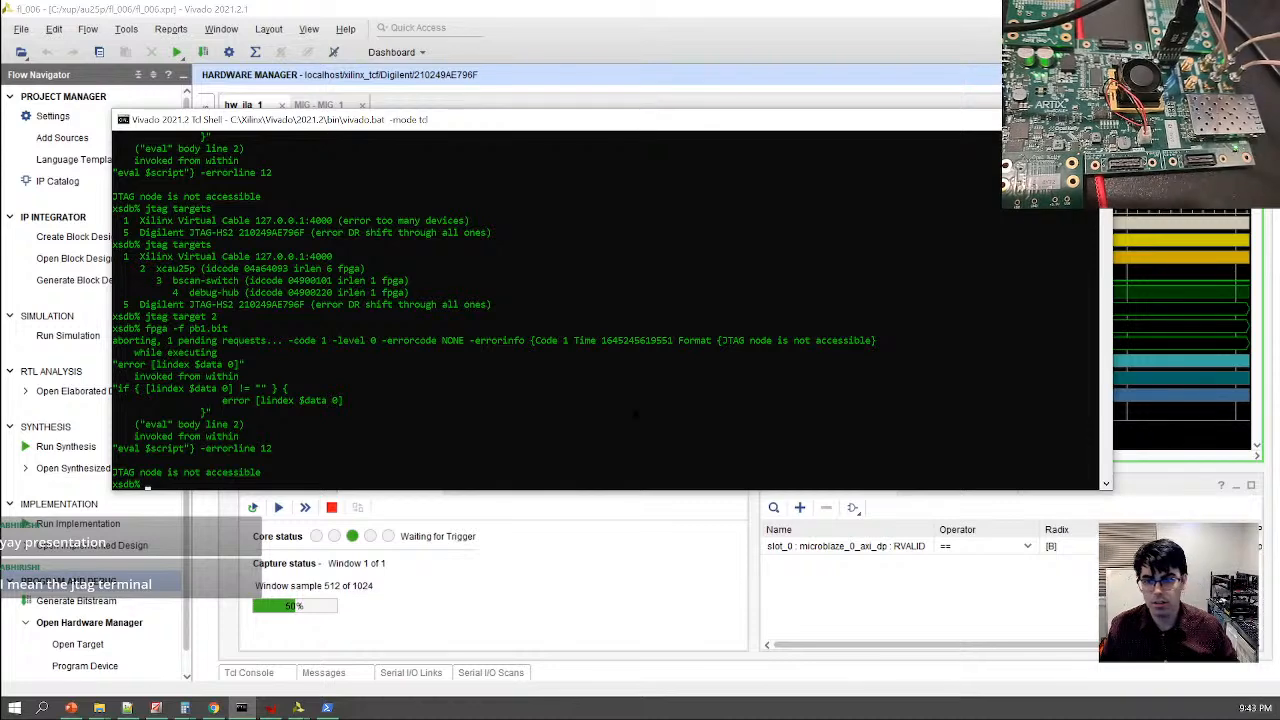
type("targets")
key("Return")
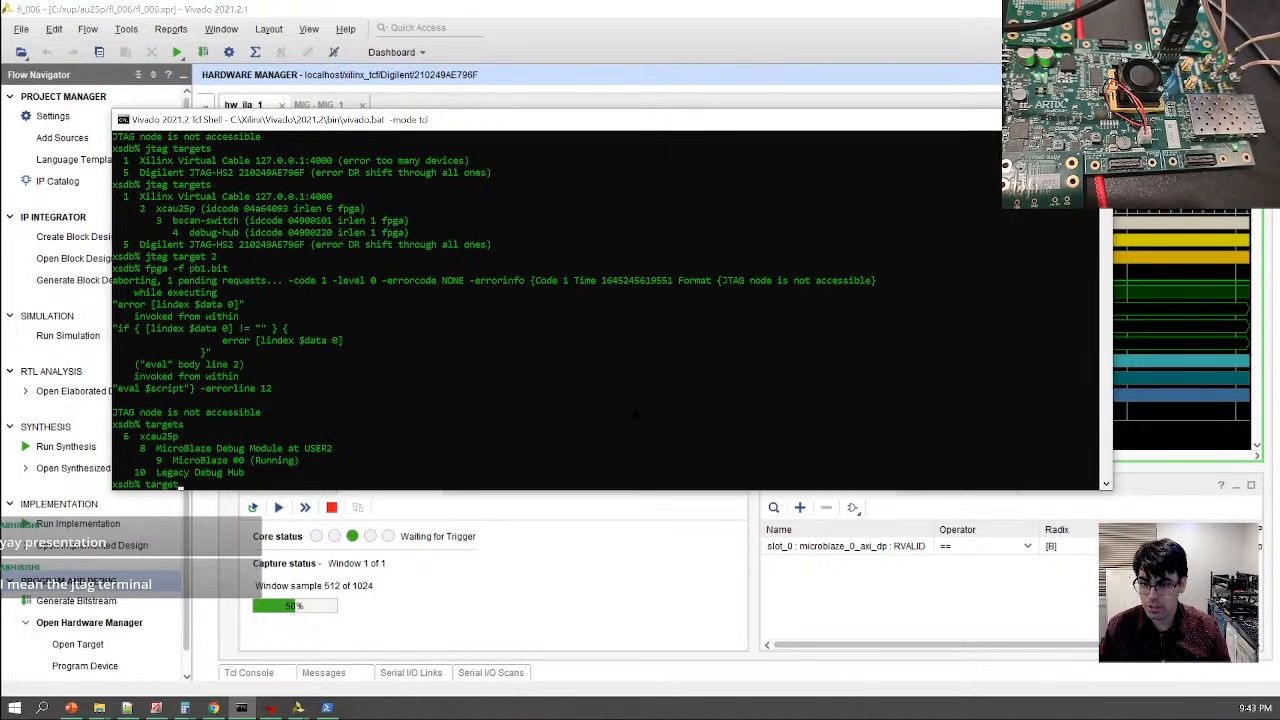
type("target 9")
key("Return")
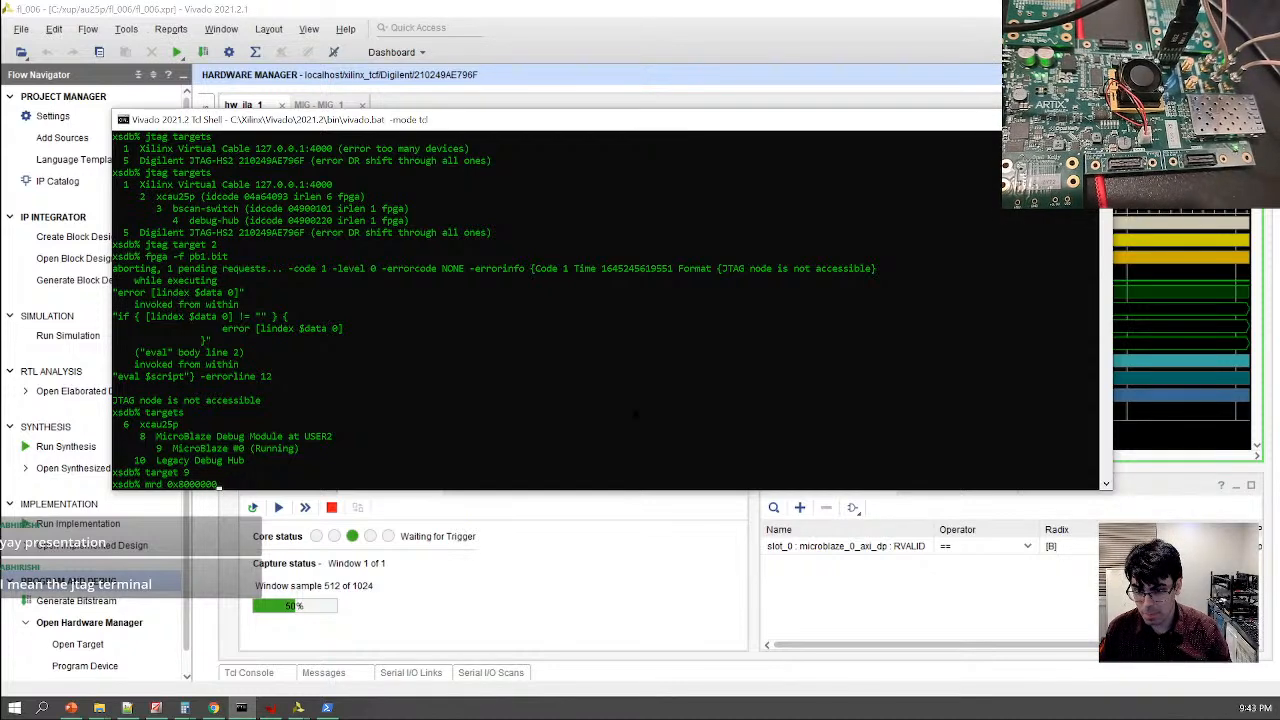
key("Return")
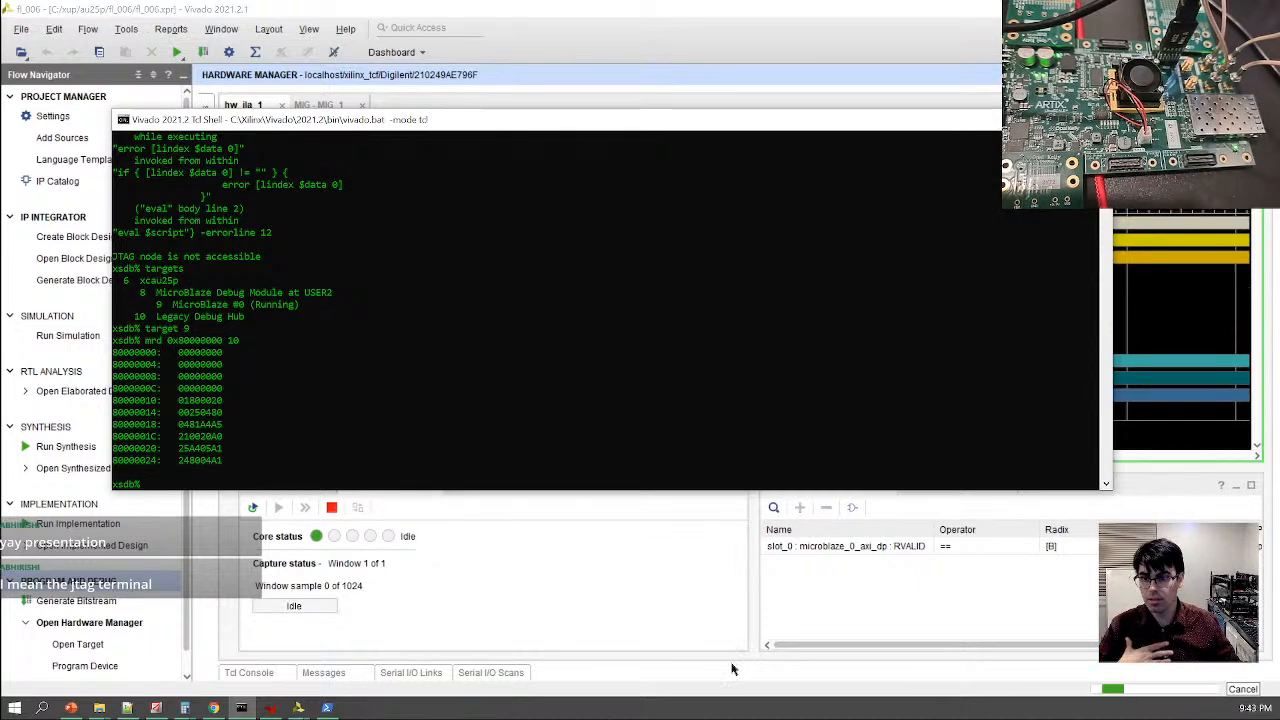
Return to the ILA waveform and examine the captured transaction in the Read Transactions 0 row up close
left_click(706, 640)
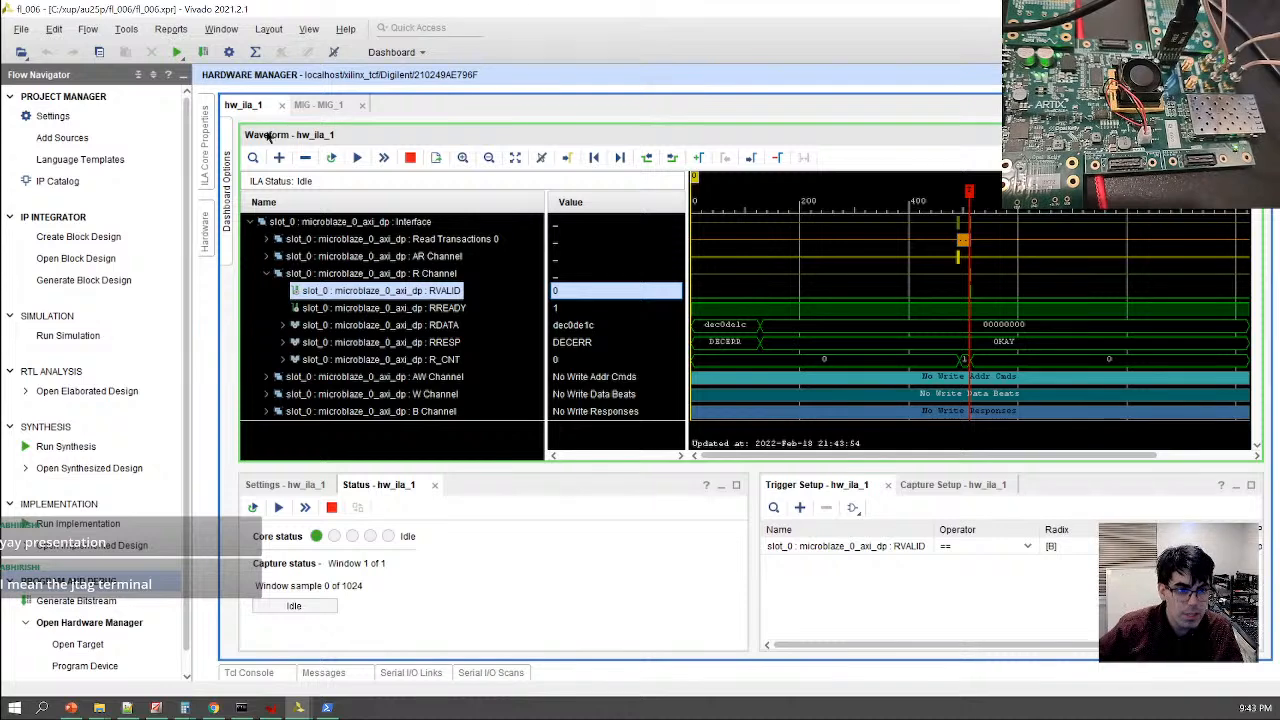
mouse_move(930, 456)
left_mouse_down()
mouse_move(1203, 459)
mouse_move(914, 457)
left_mouse_up()
left_click(390, 239)
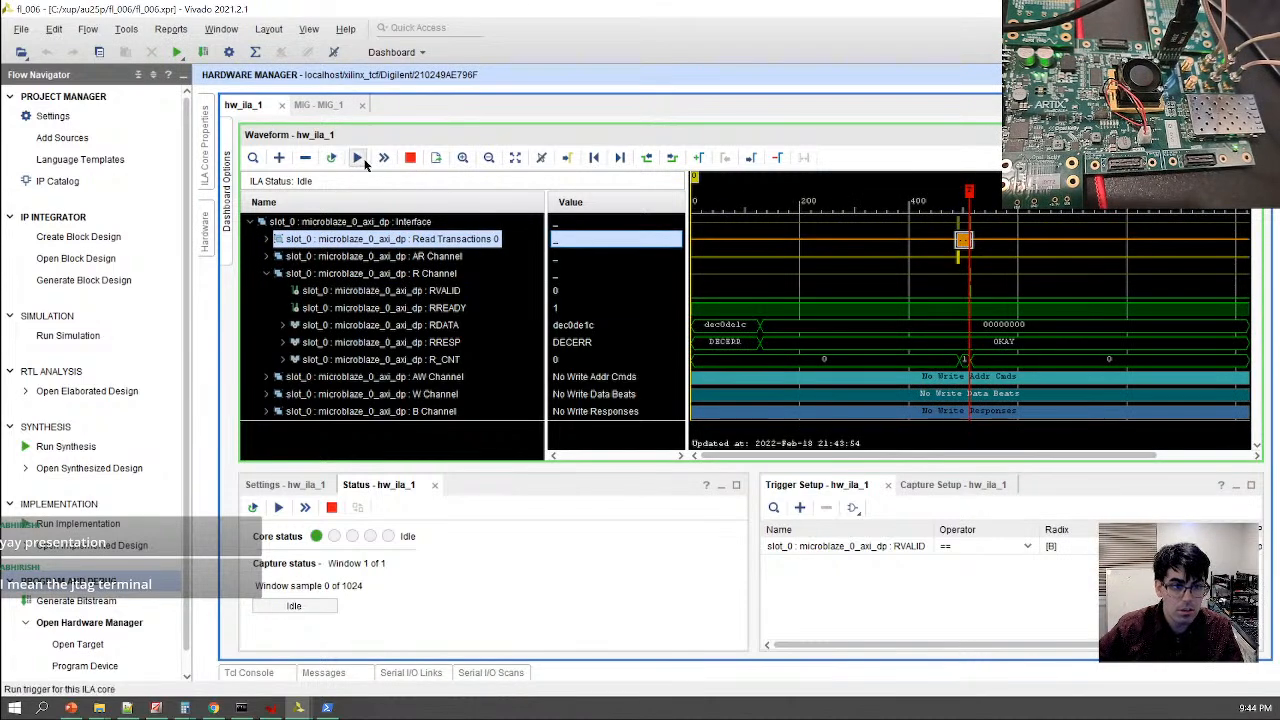
left_click(463, 158)
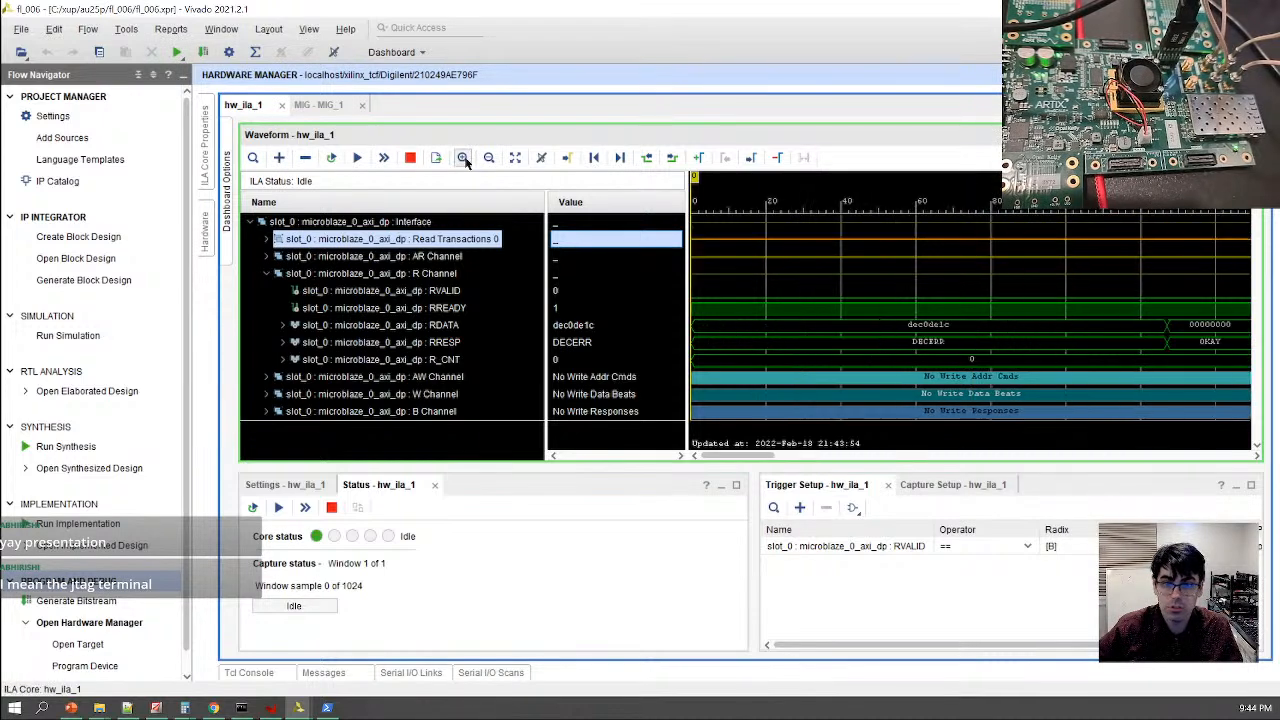
left_click(489, 157)
left_click(489, 157)
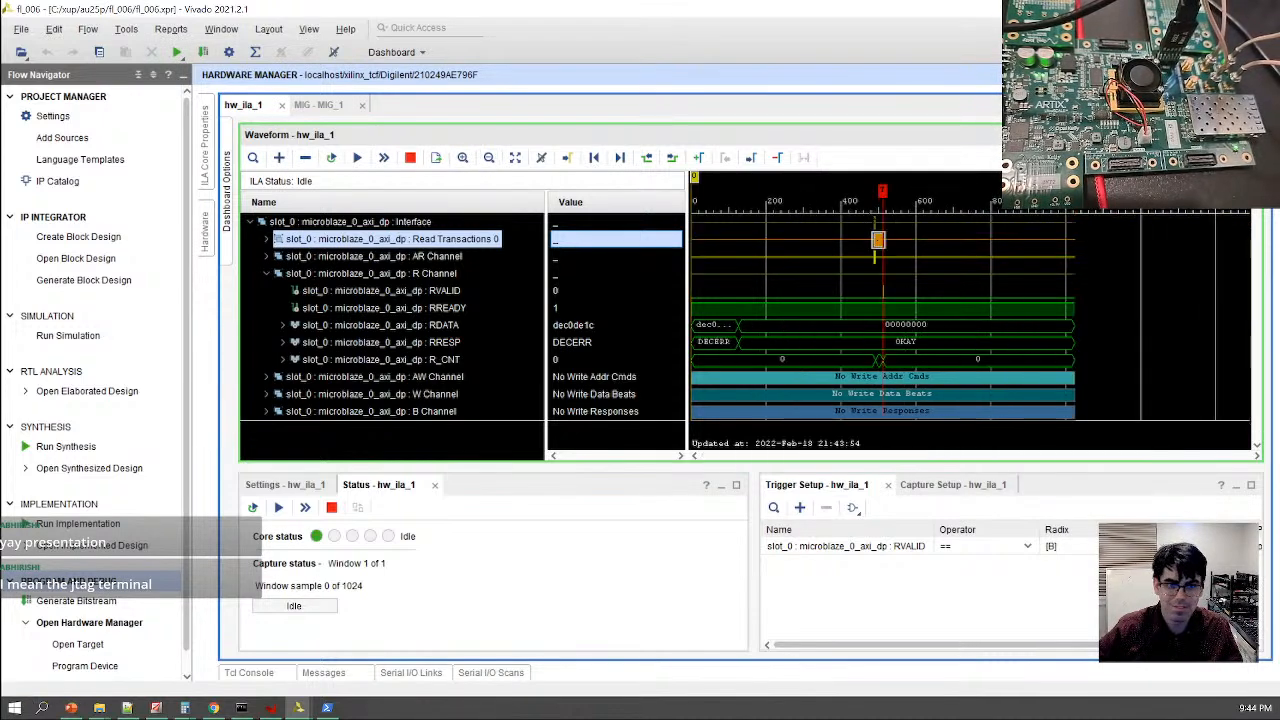
left_click(879, 240)
left_click(463, 158)
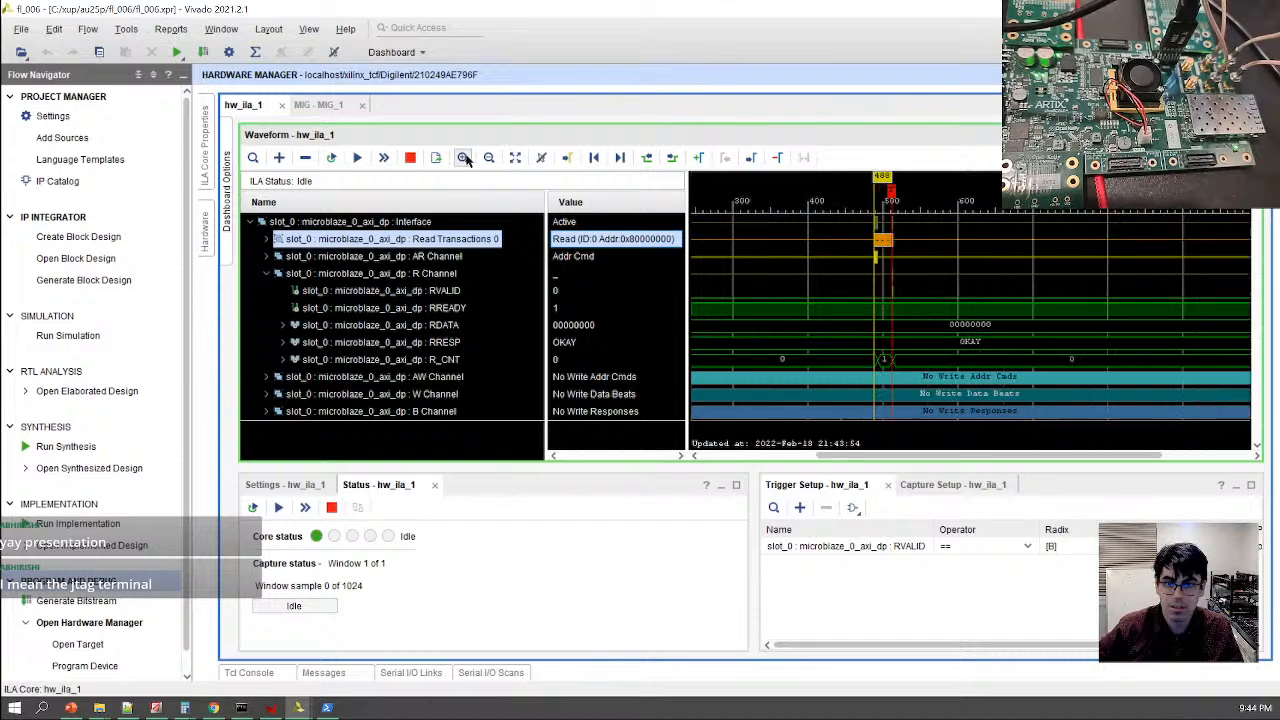
left_click(463, 158)
left_click(463, 158)
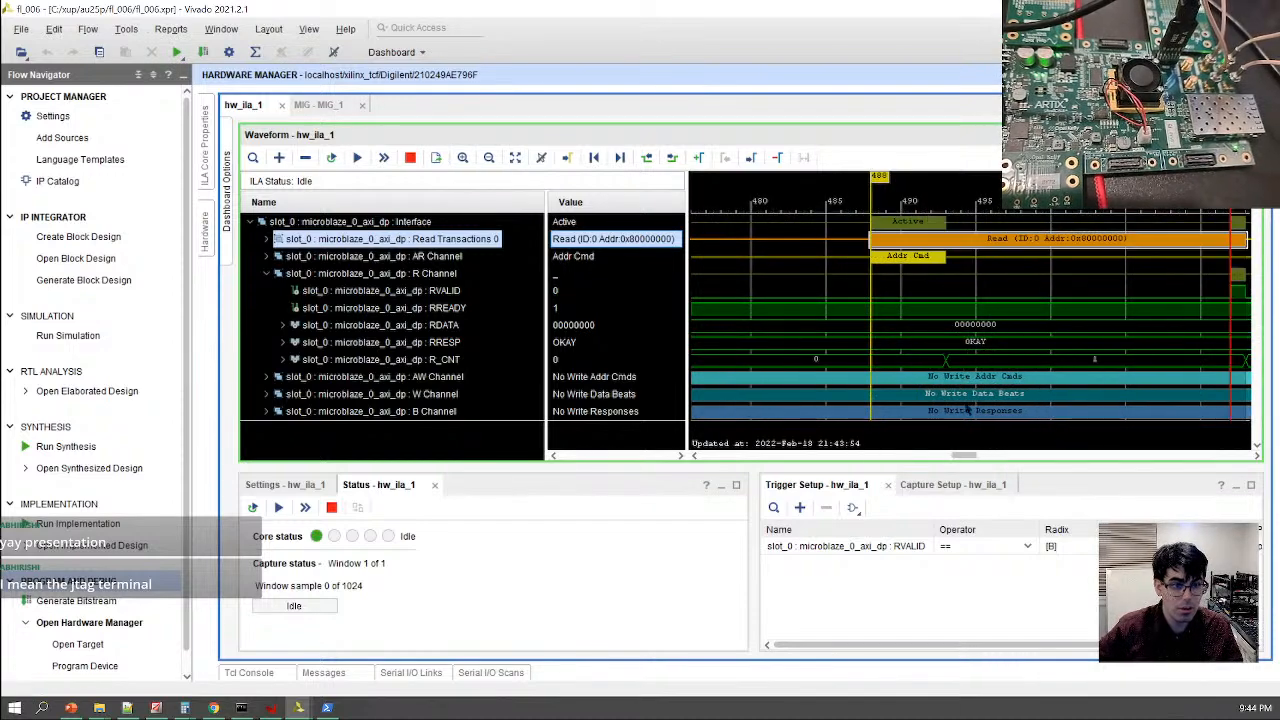
Place the cursor at the end of the read transaction and inspect its final data beat, then the wider capture
left_click(1257, 455)
left_click(1155, 255)
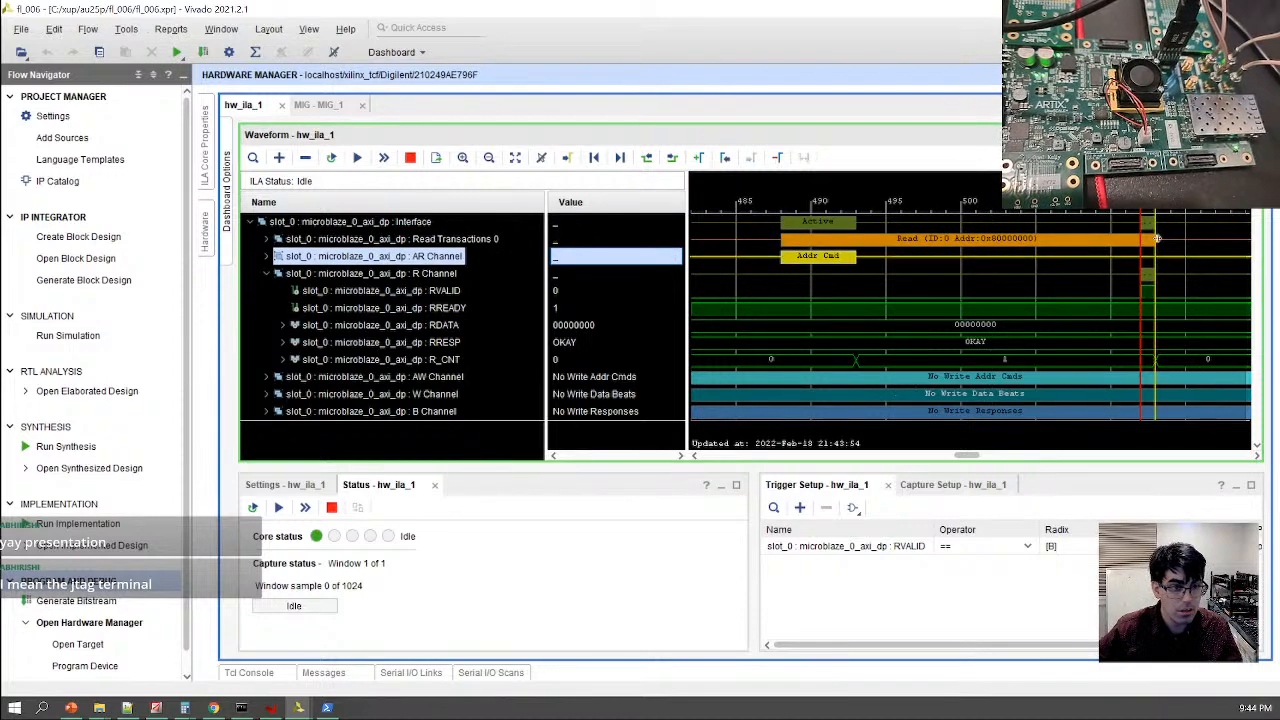
left_click(463, 158)
left_click(489, 158)
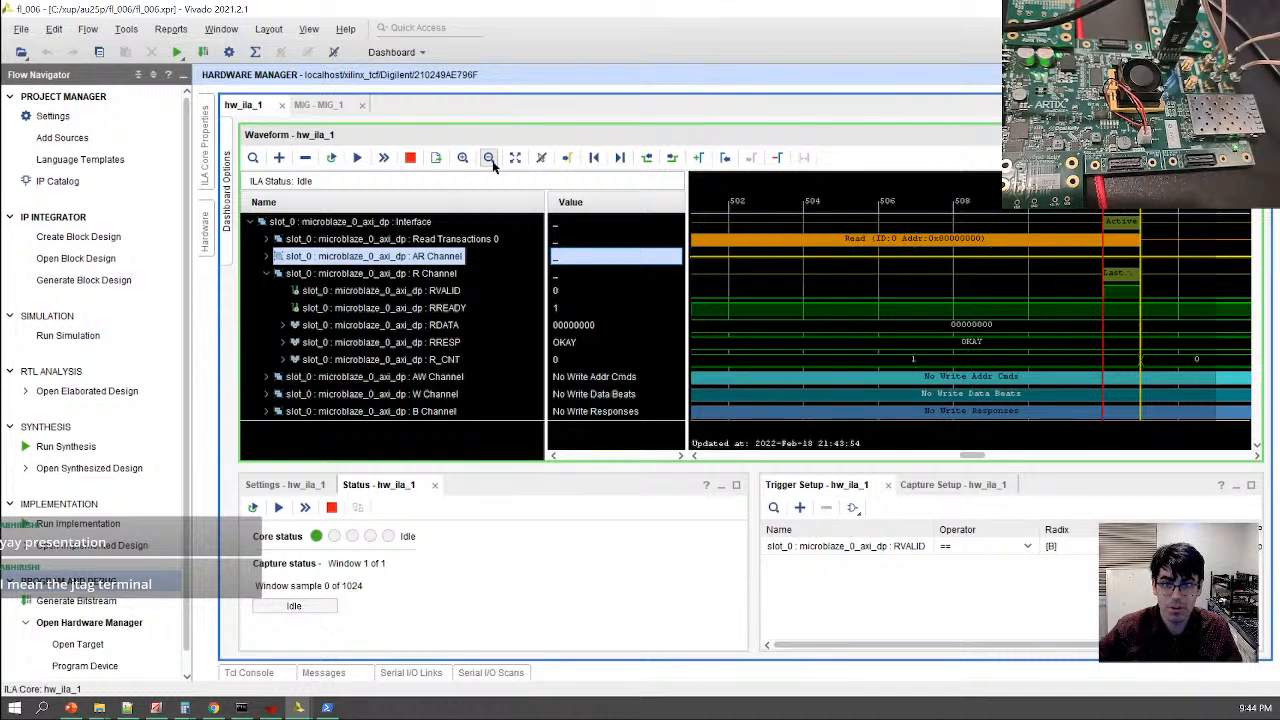
left_click(489, 158)
left_click(489, 158)
left_click(489, 158)
left_click(489, 158)
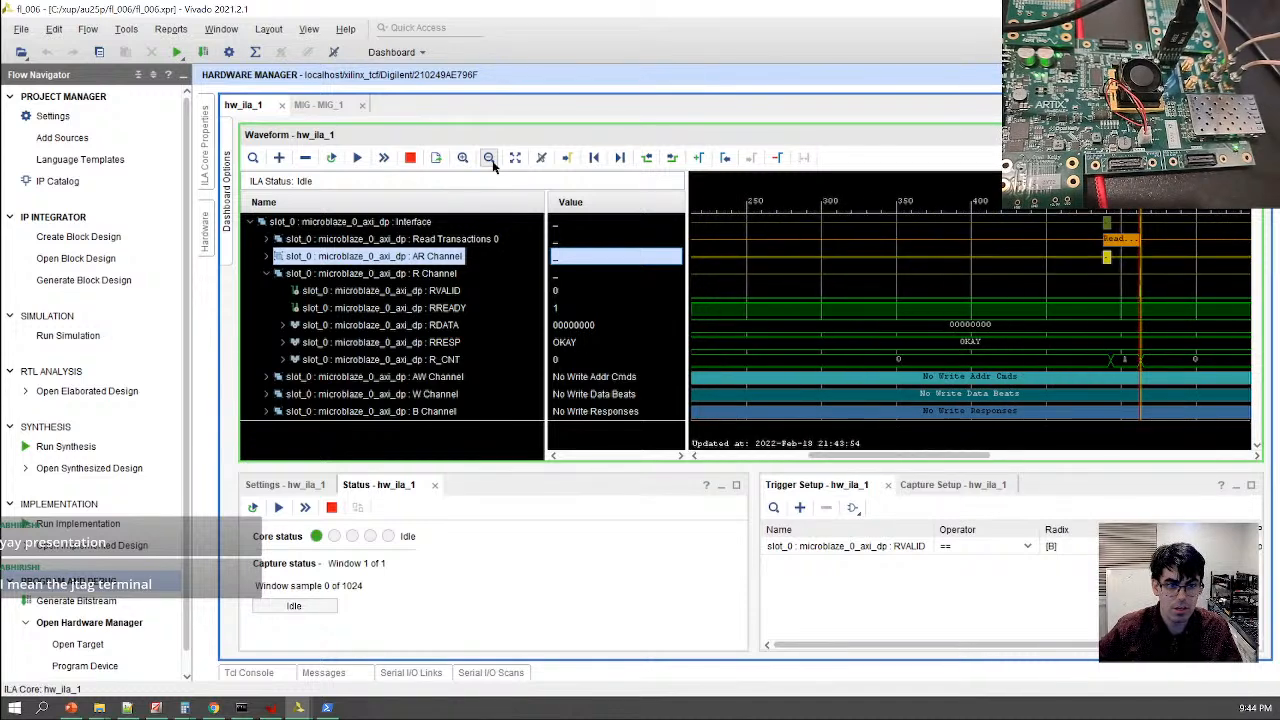
left_click(489, 158)
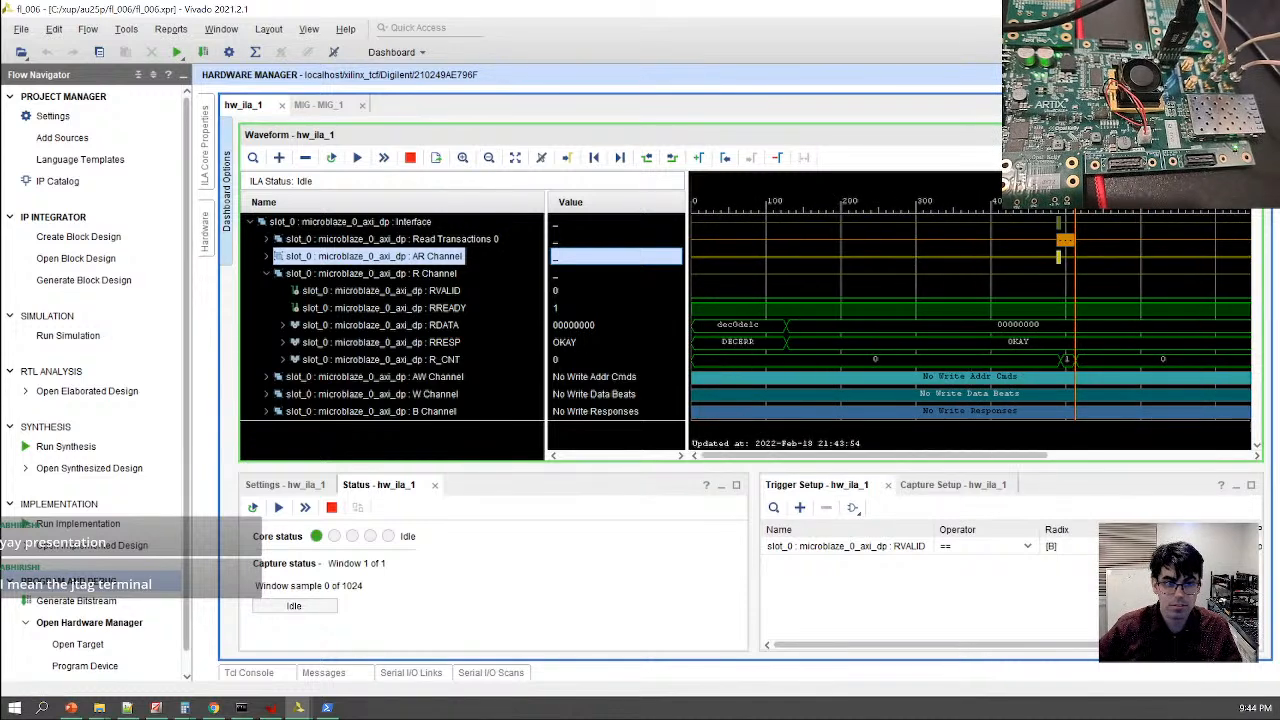
Collapse the microblaze_0_axi_dp interface to inspect its Active segments, place the cursor in the first one, and expand the channels again
left_click(267, 239)
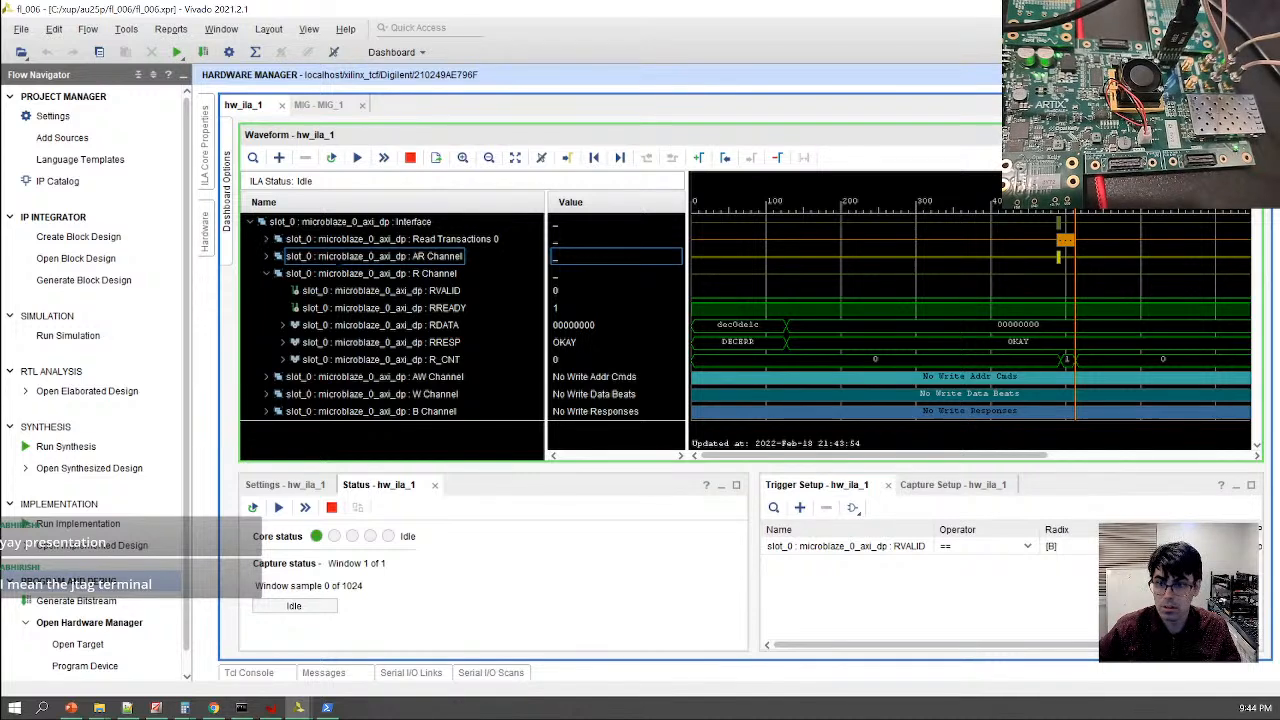
left_click(250, 222)
left_click(340, 222)
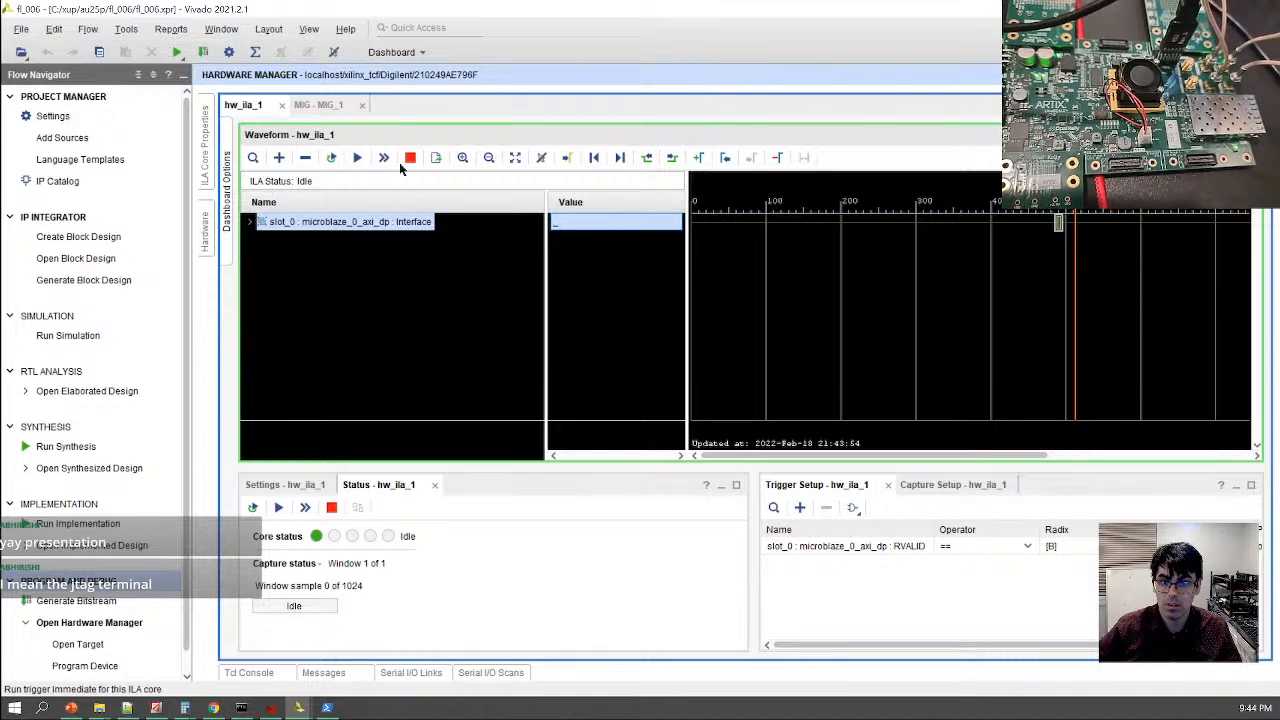
left_click(462, 157)
left_click(462, 157)
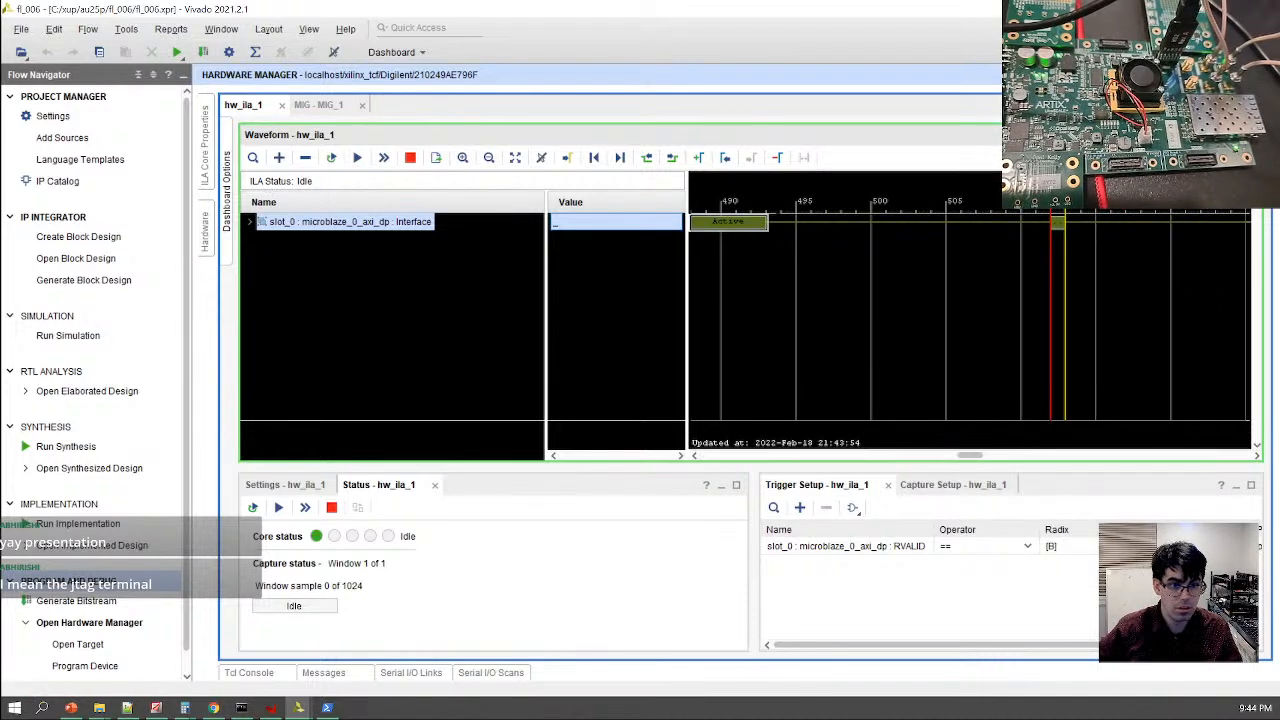
left_click(735, 226)
left_click(251, 221)
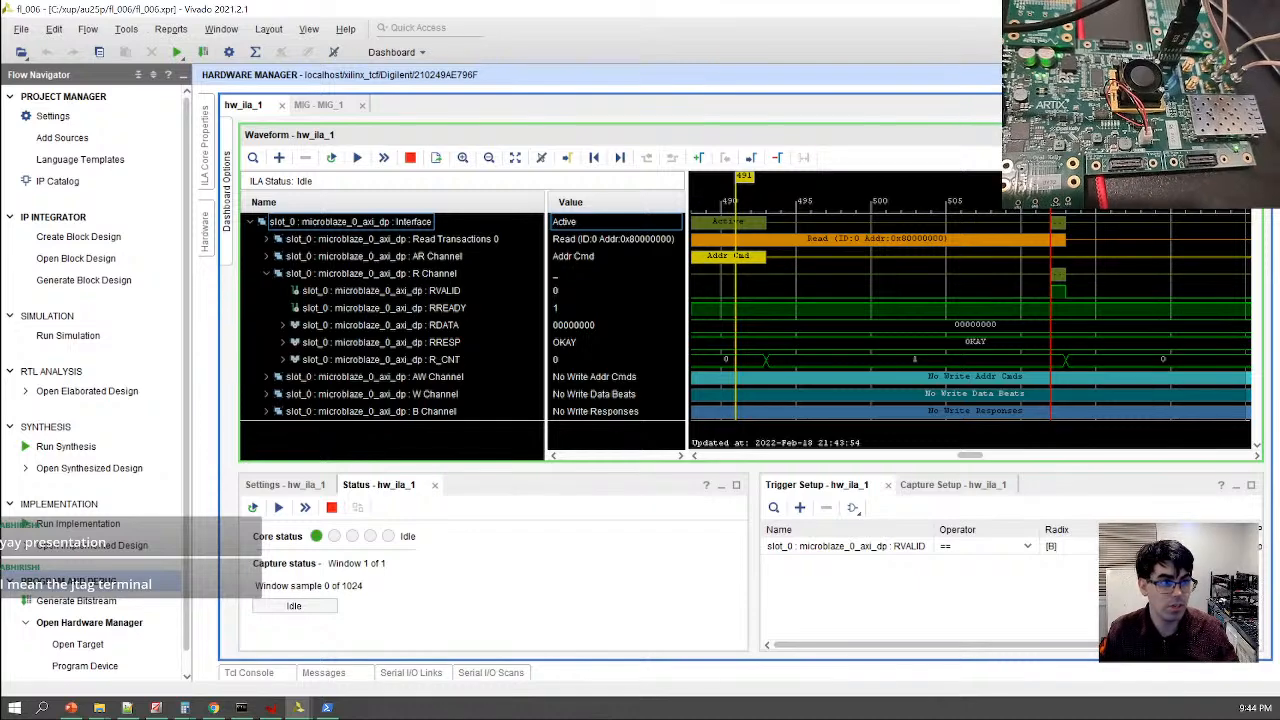
Close the Hardware Manager of fl_006 and restart the XVC server in PowerShell with python .\op_xvc.py
left_click(632, 384)
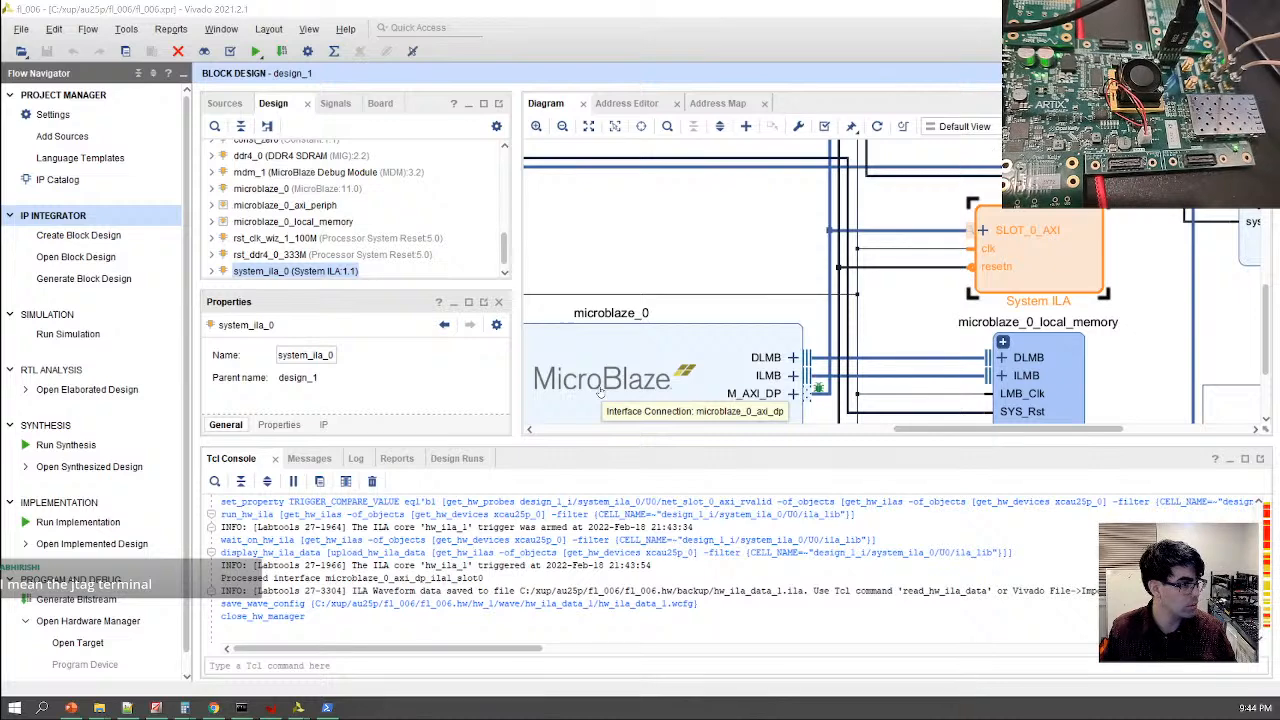
key("alt+Tab")
key("Up")
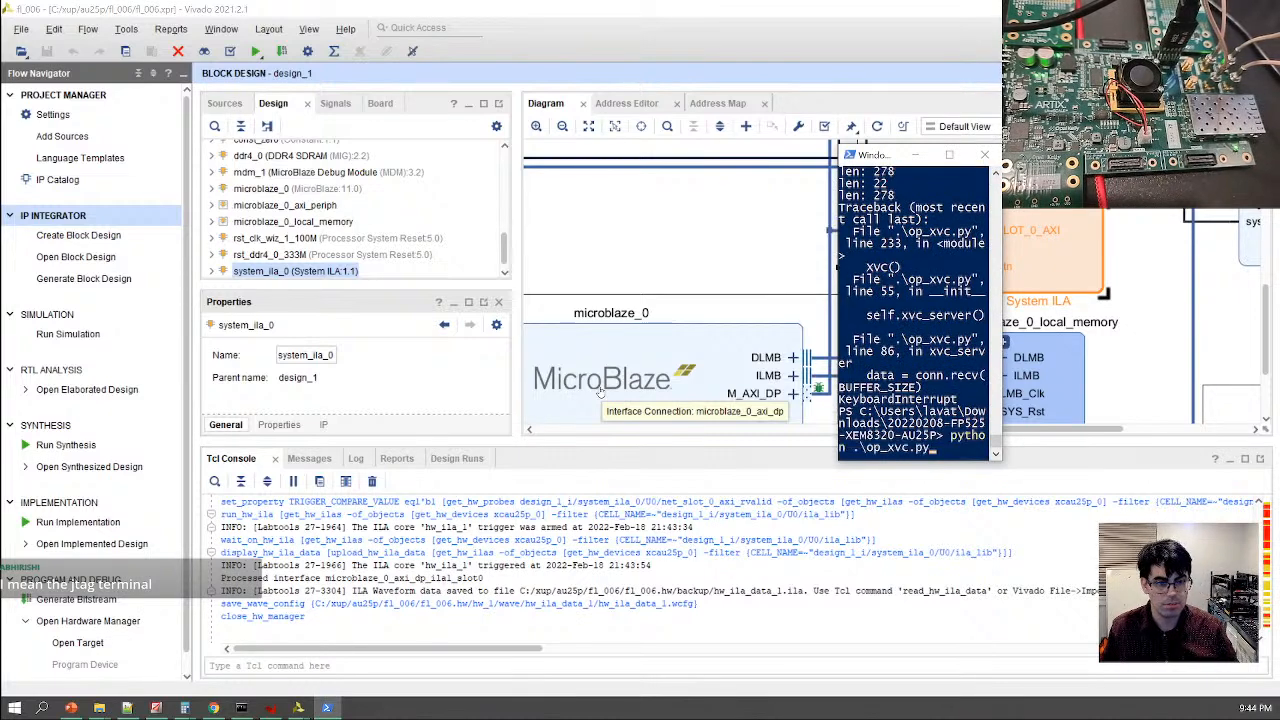
key("Return")
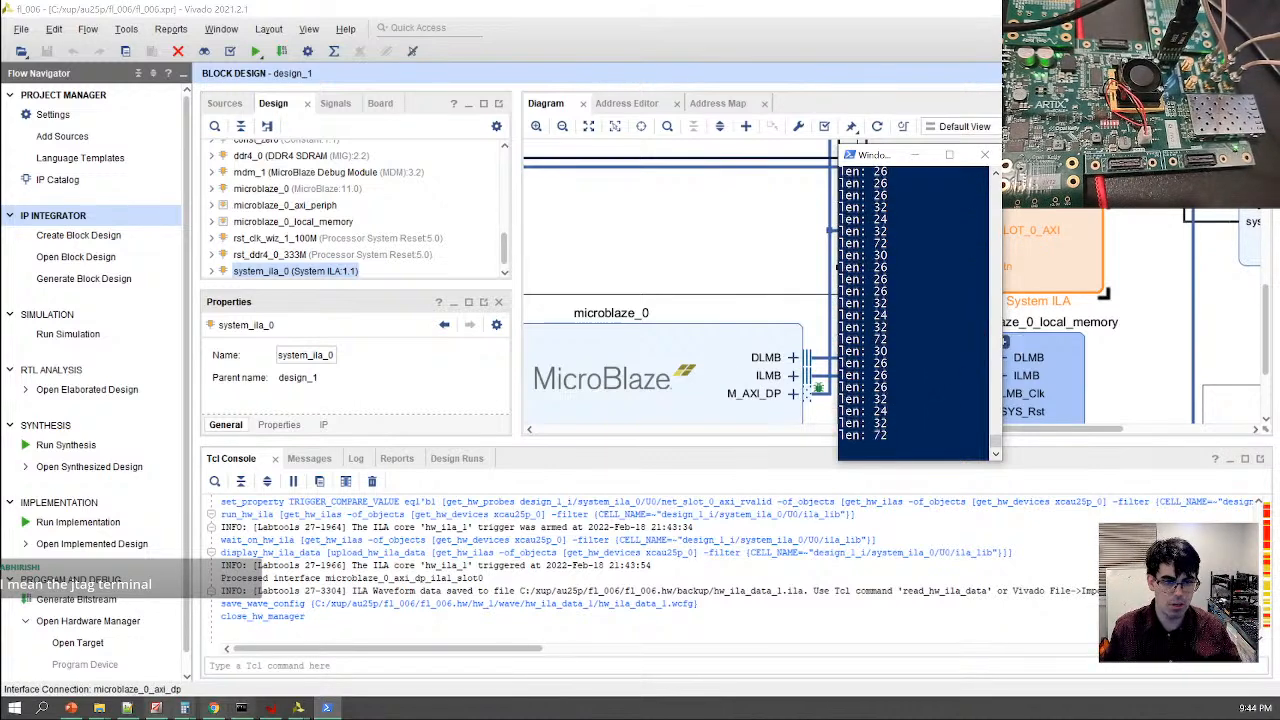
Switch to the xvc_003 project and connect its Hardware Manager to the recent XVC target localhost:3121 xilinx_tcf/Xilinx/127.0.0.1:4000
mouse_move(298, 708)
left_click(237, 664)
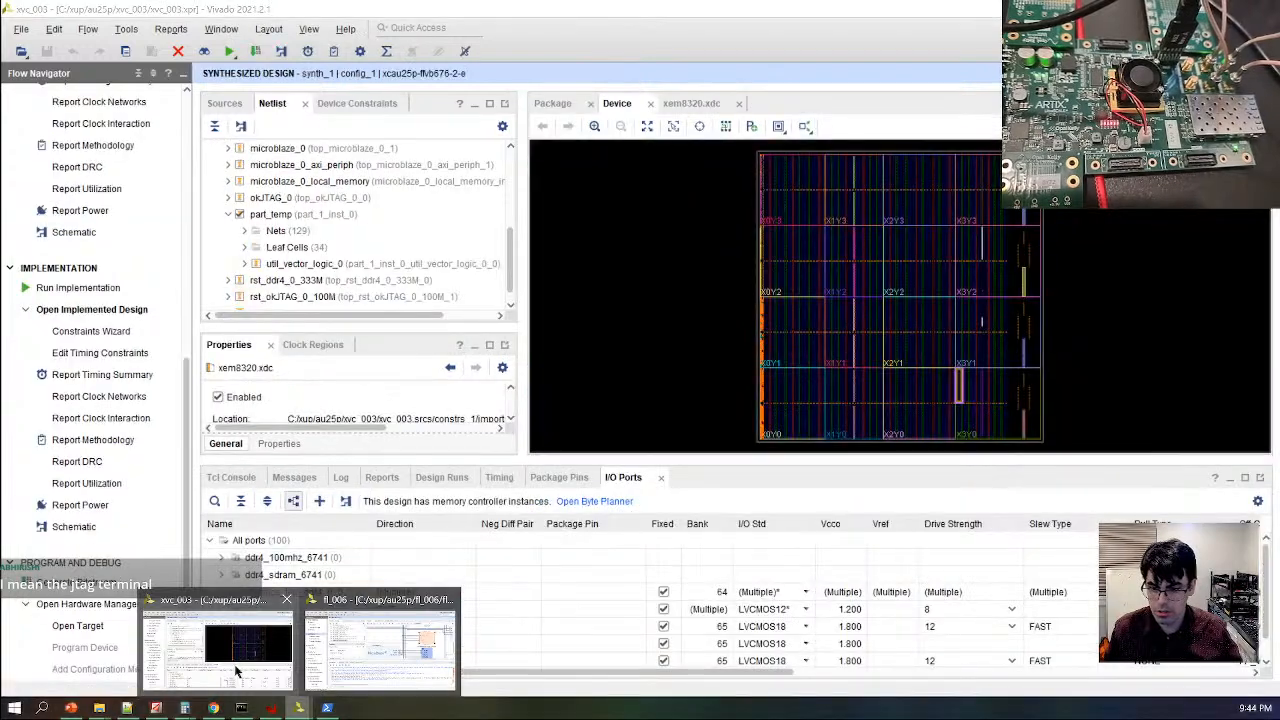
left_click(88, 604)
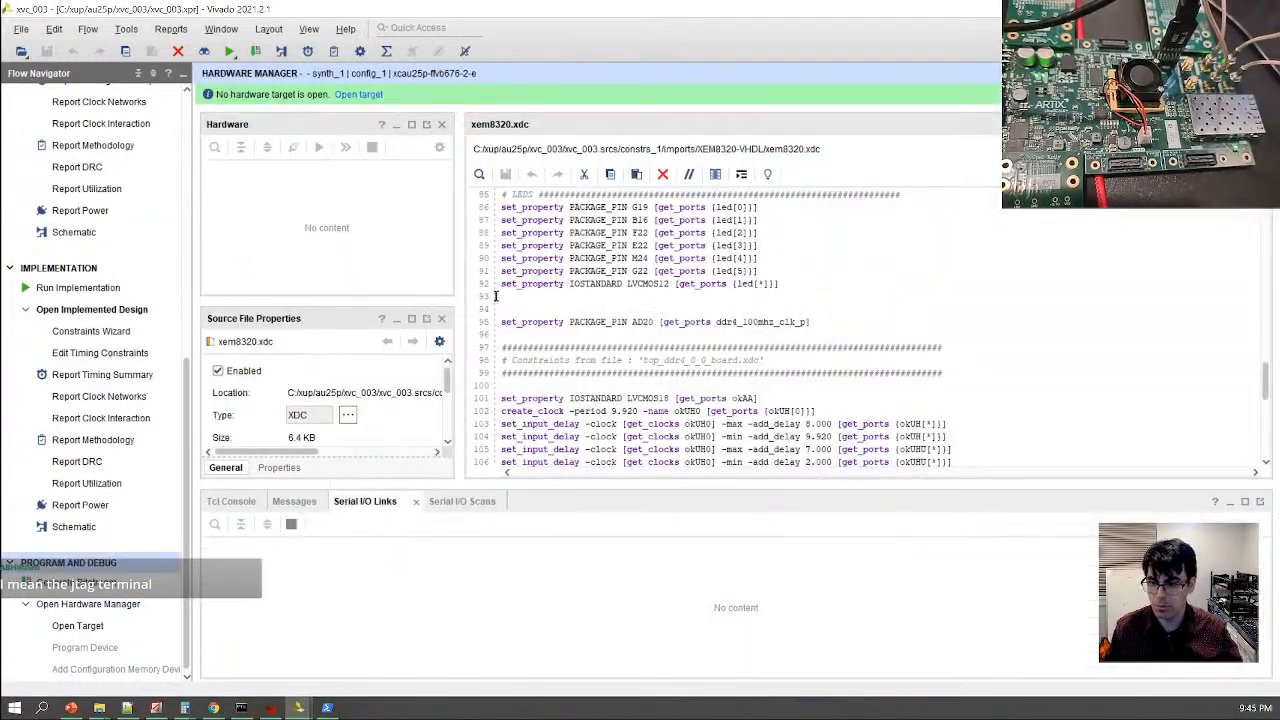
left_click(360, 95)
mouse_move(440, 136)
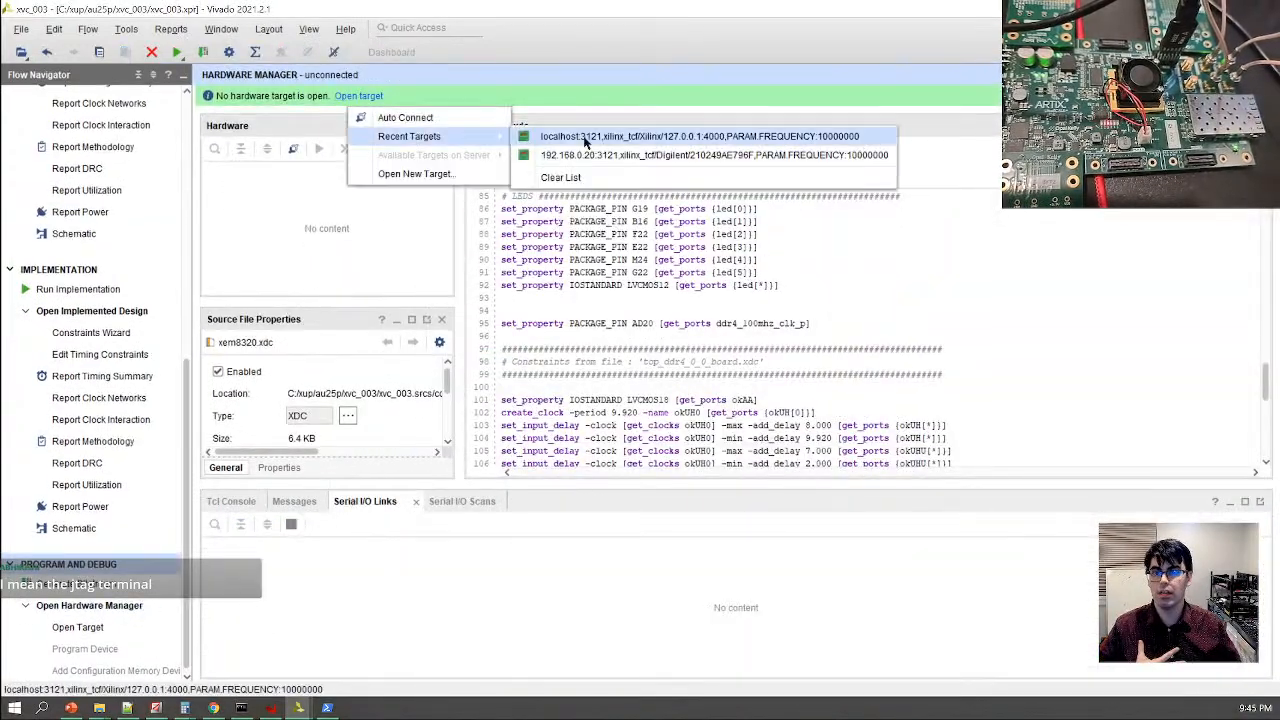
left_click(697, 137)
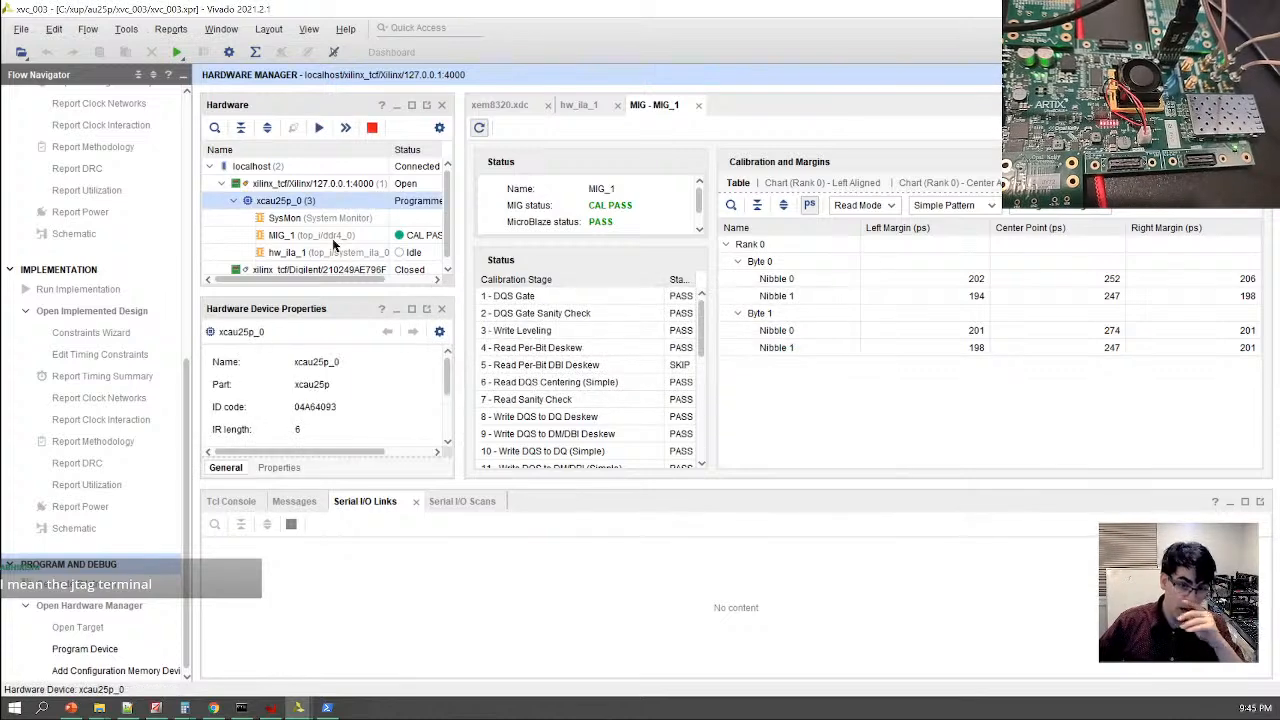
Stop the auto refresh of the MIG_1 core
left_click(333, 238)
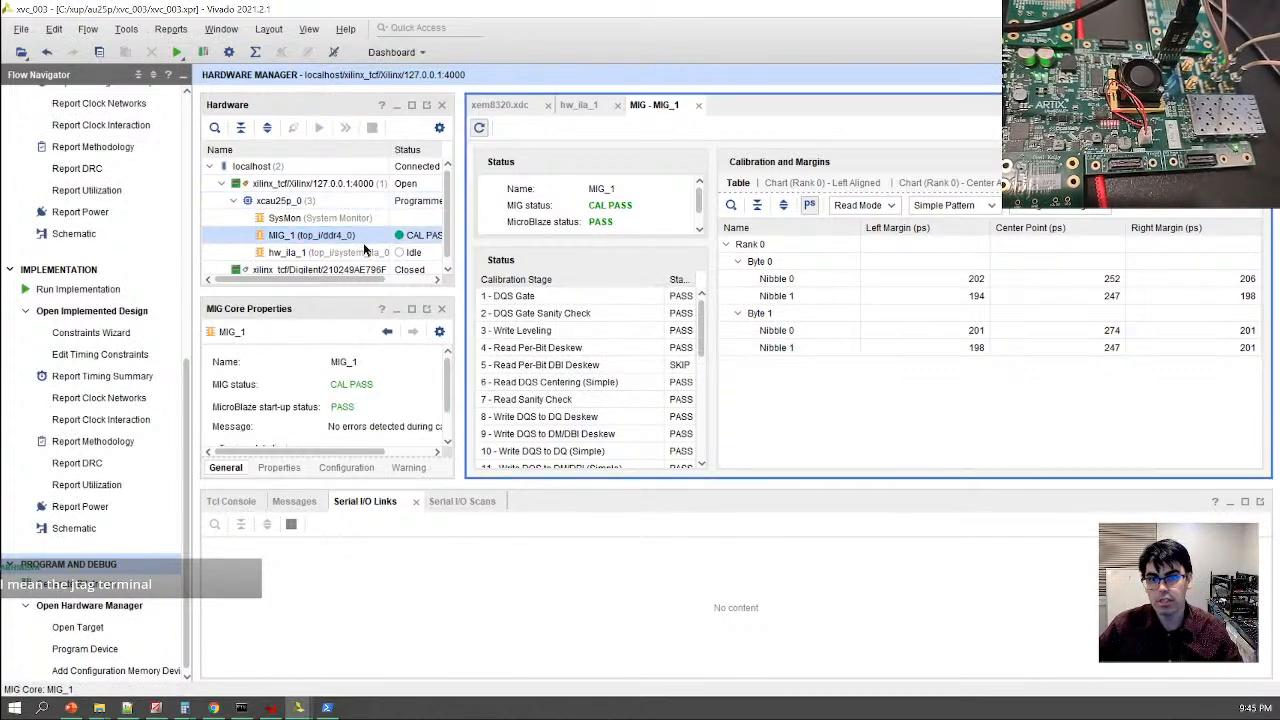
right_click(333, 238)
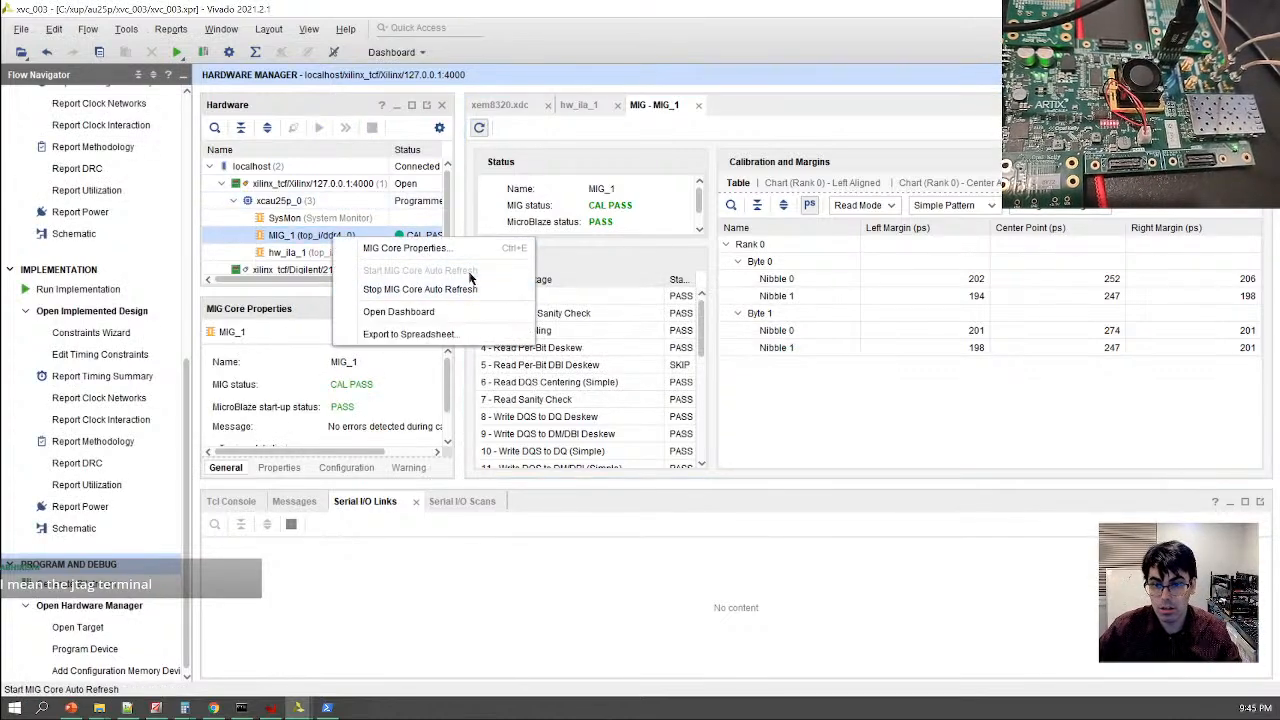
left_click(657, 241)
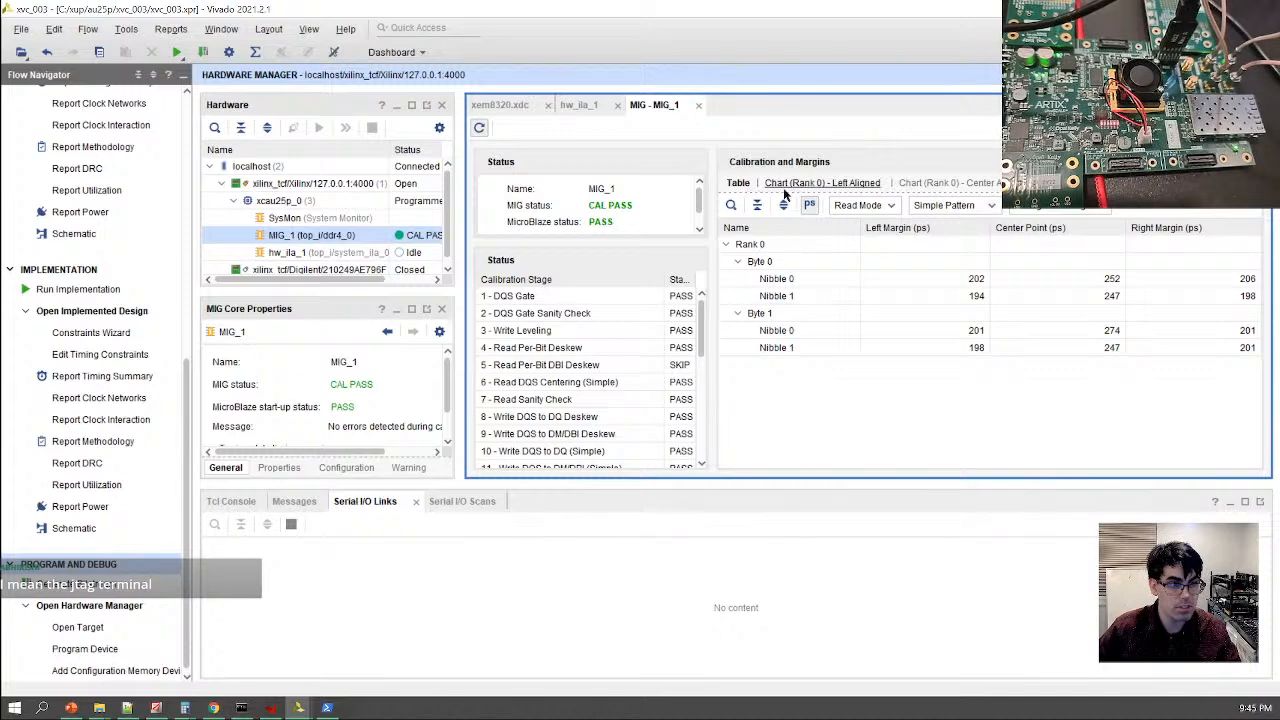
right_click(370, 240)
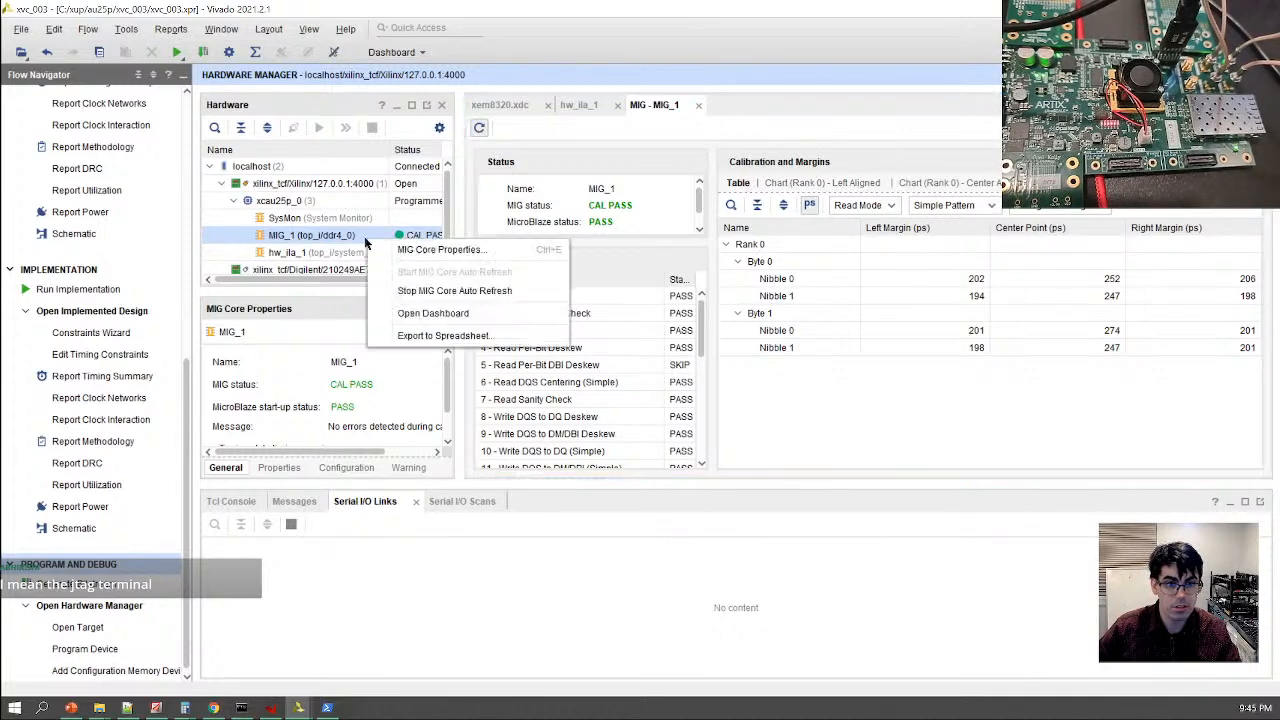
left_click(492, 291)
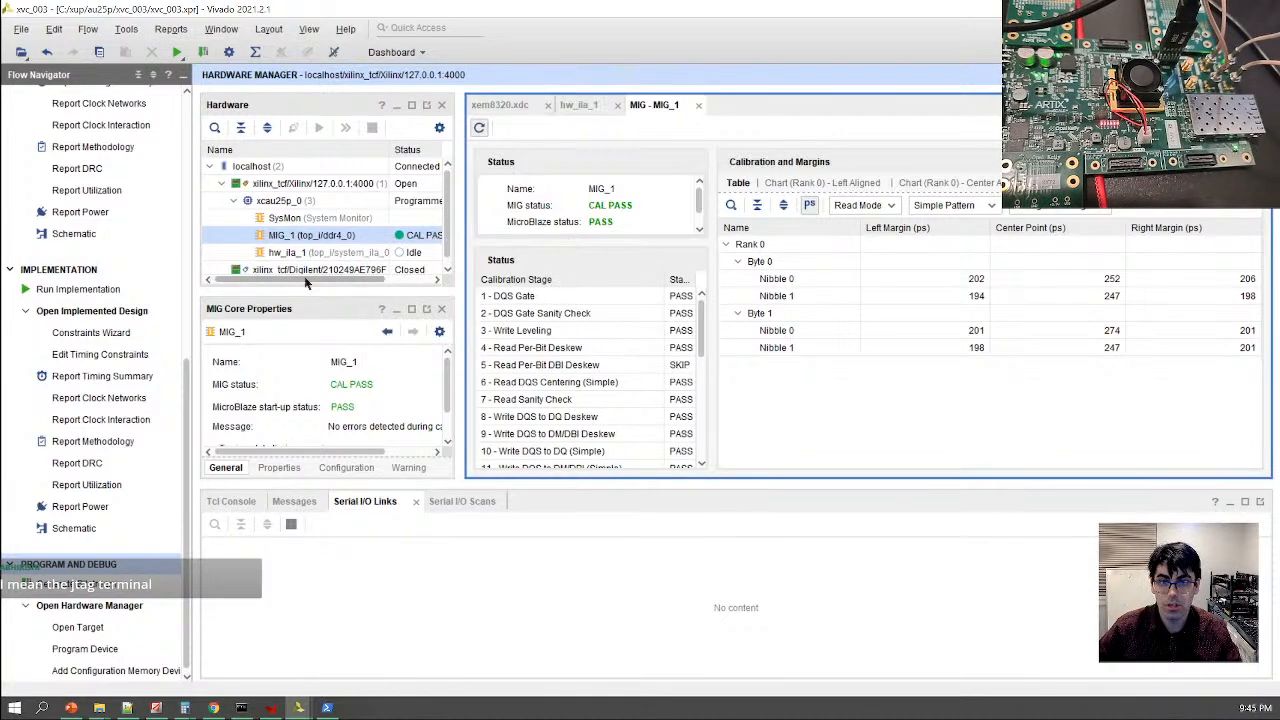
Create dashboard_1 containing only SysMon and set its plot to track a time span of about one minute
double_click(288, 220)
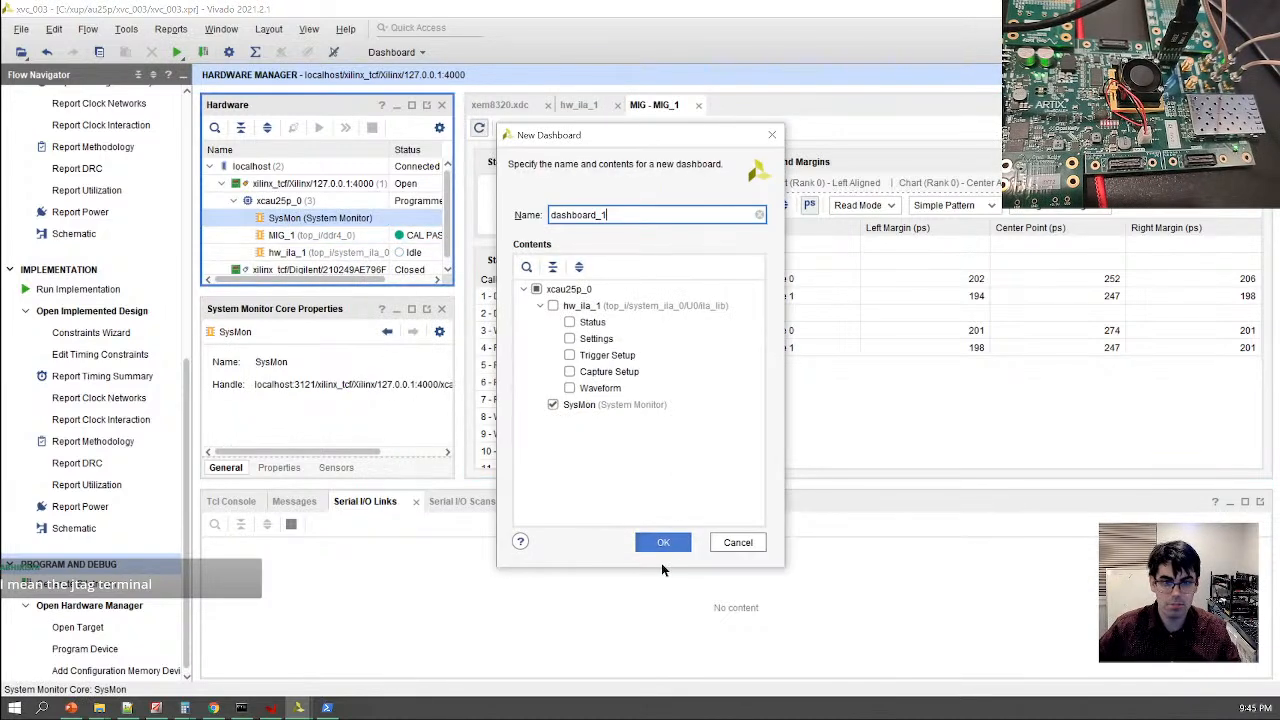
left_click(668, 545)
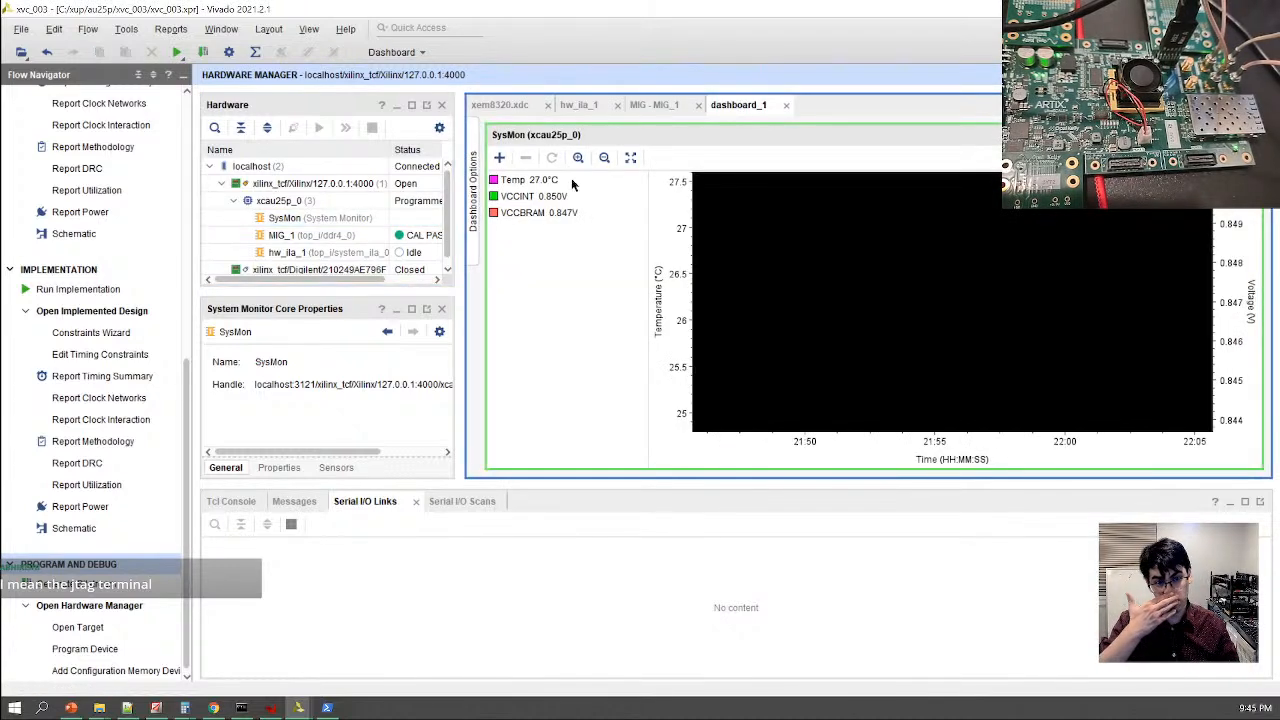
right_click(786, 291)
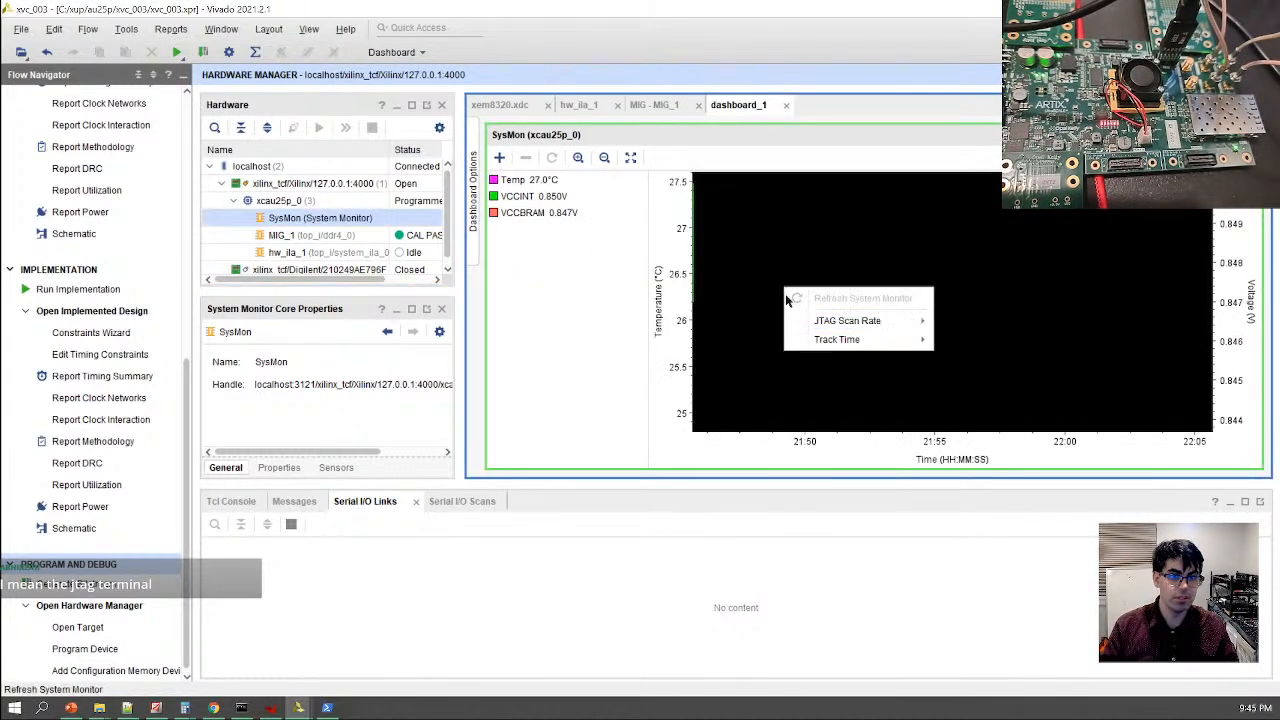
mouse_move(840, 339)
left_click(971, 340)
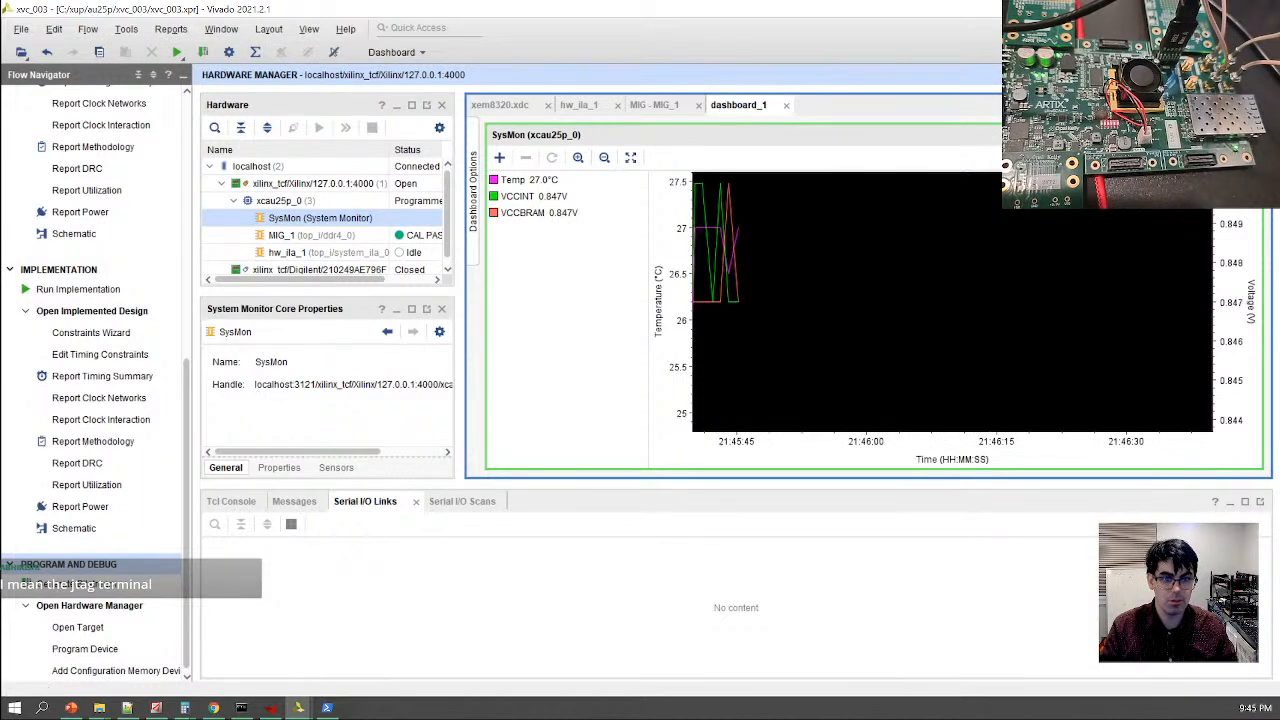
Maximize the hw_ila_1 dashboard and try an immediate trigger on the ILA core
left_click(580, 105)
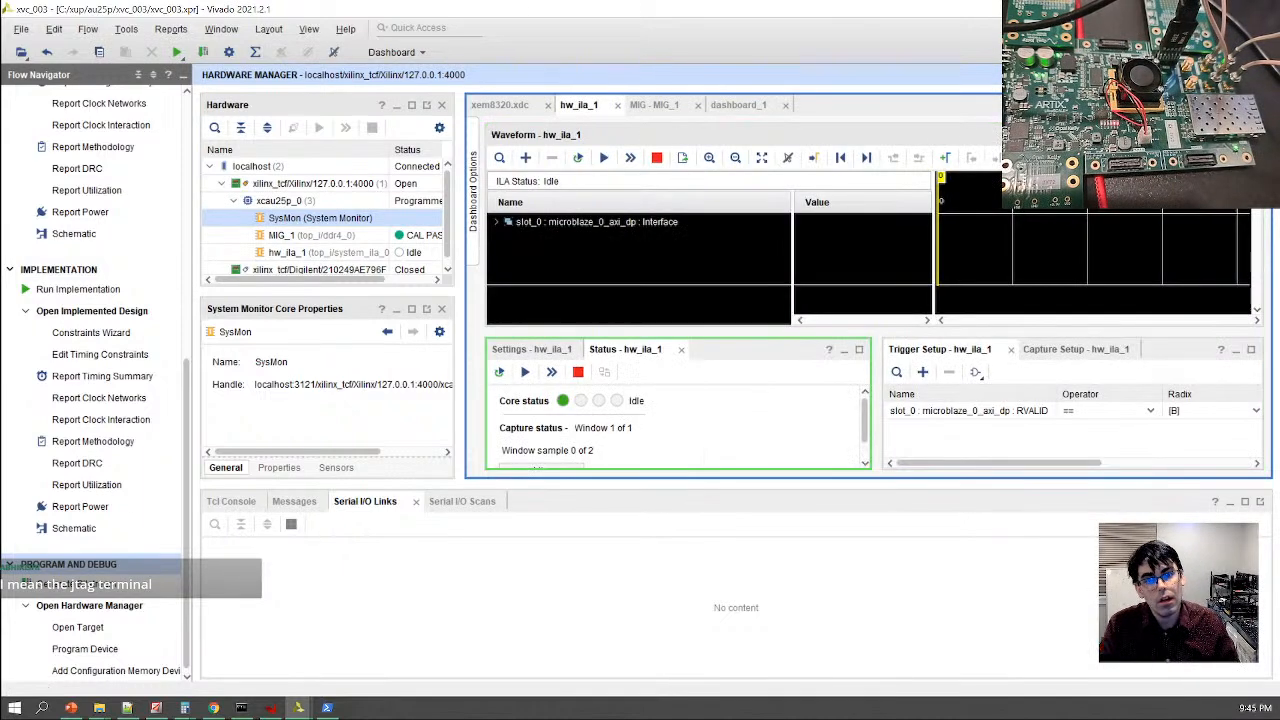
double_click(892, 115)
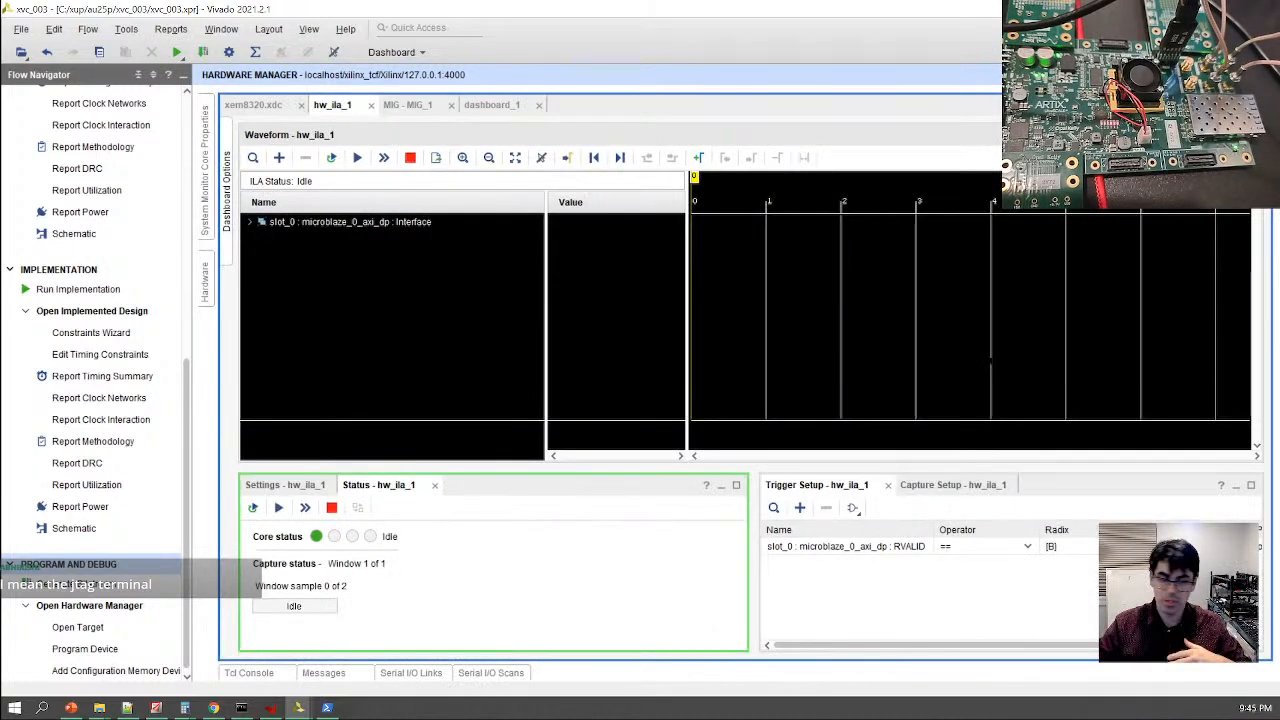
left_click(383, 157)
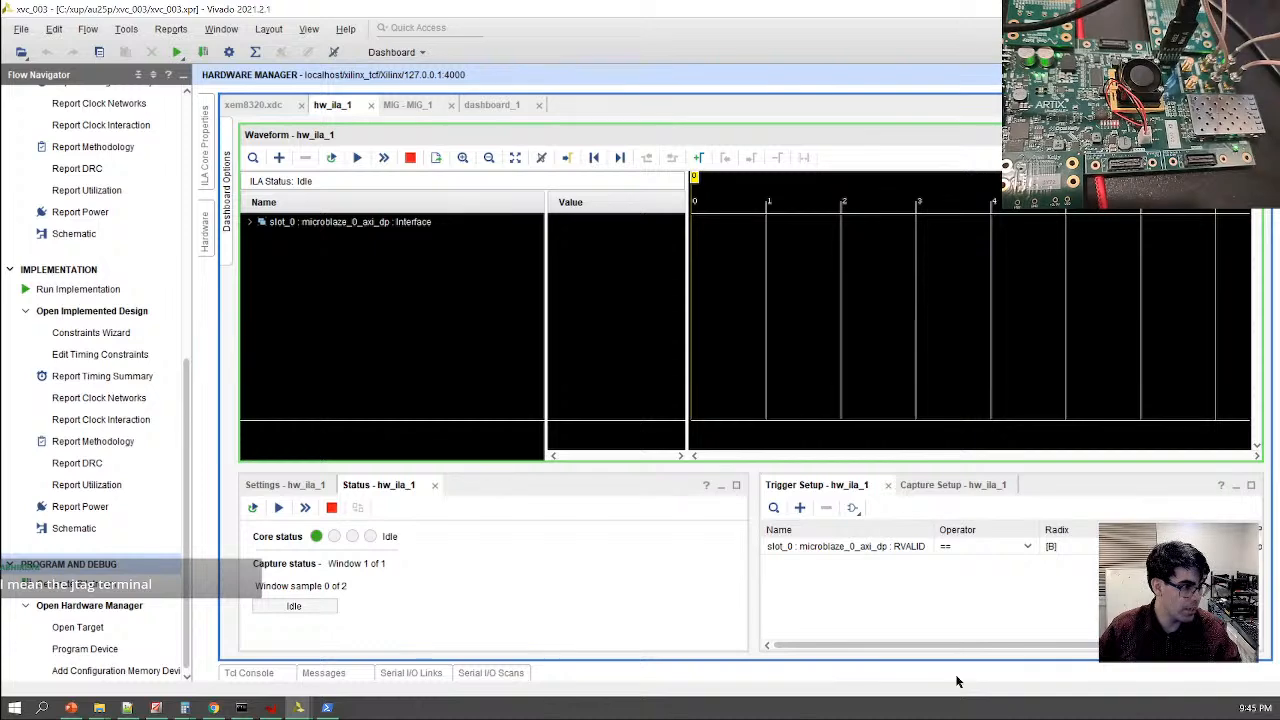
left_click(385, 157)
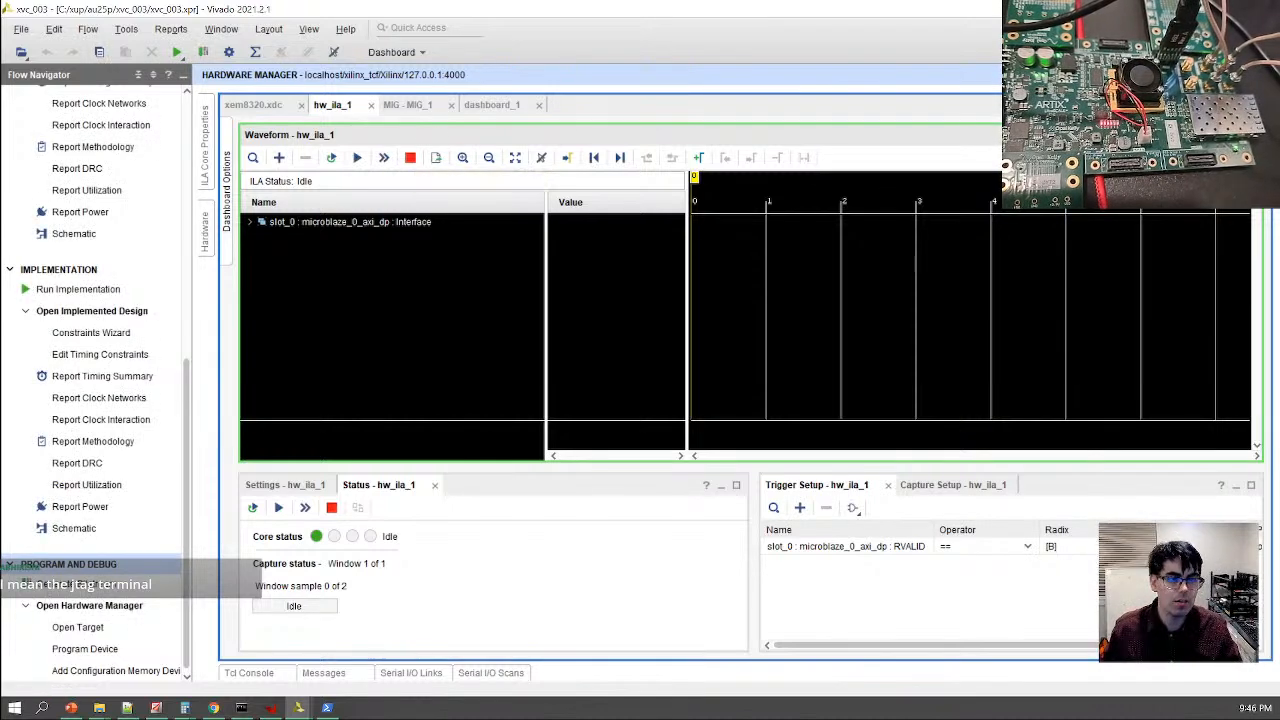
Arrange the Vivado and PowerShell windows side by side so the XVC server log can be watched next to the ILA waveform
key("alt+Tab")
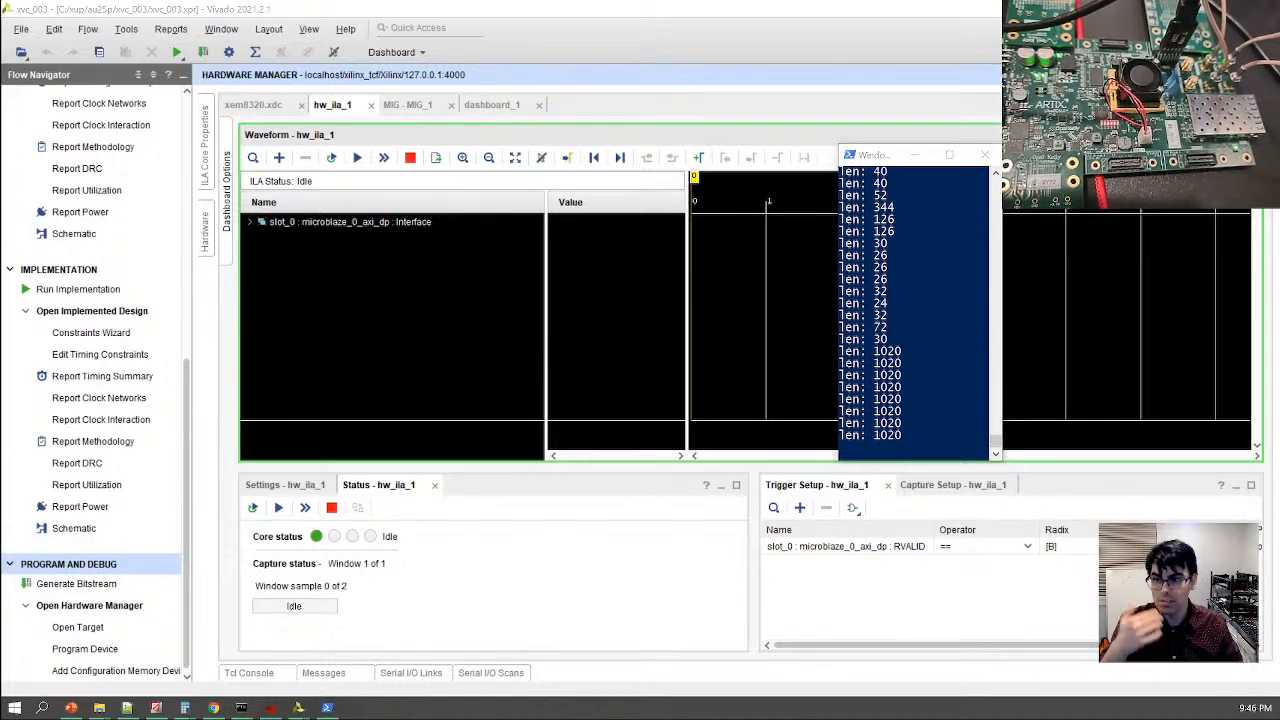
left_click_drag(560, 14, 251, 23)
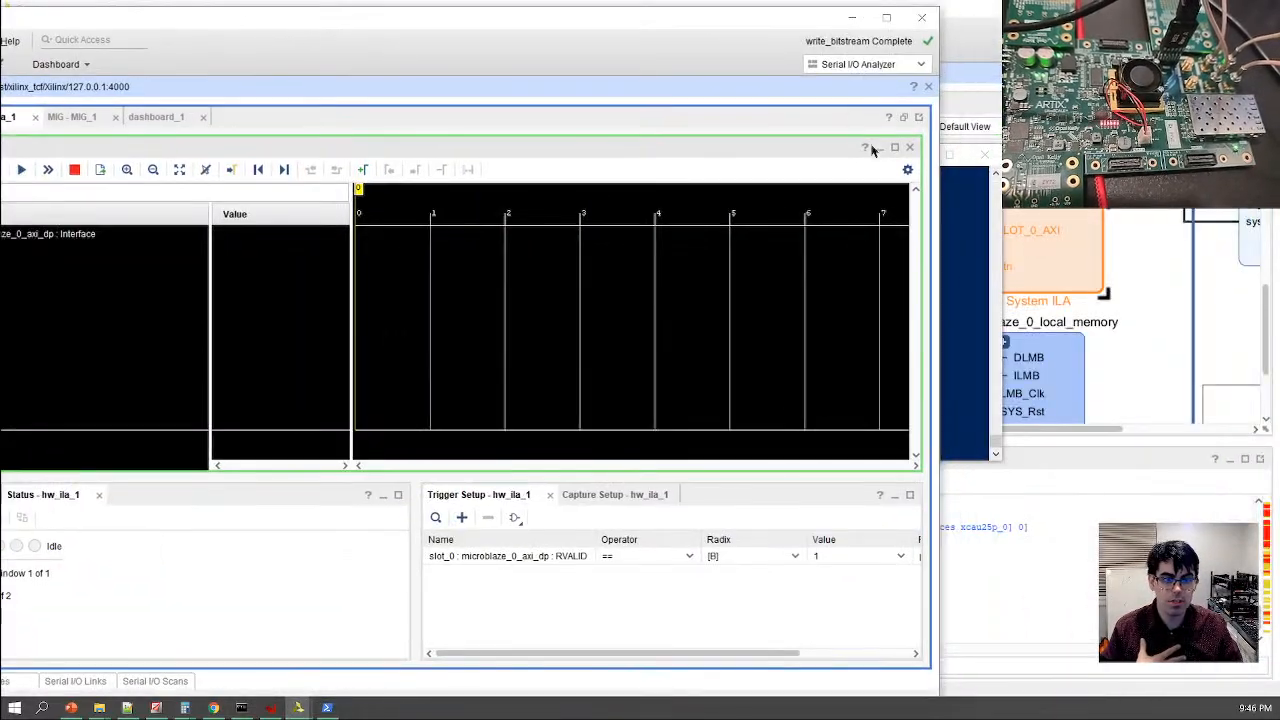
key("alt+Tab")
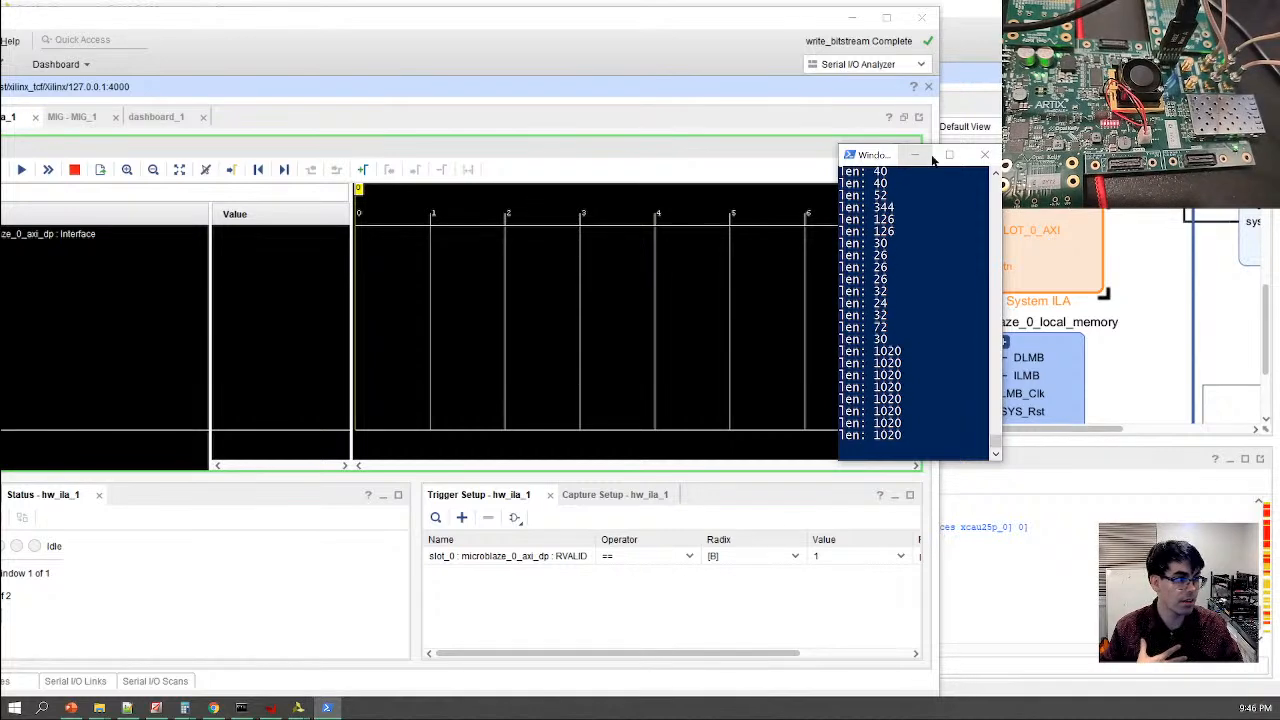
left_click_drag(880, 154, 1113, 207)
left_click(95, 200)
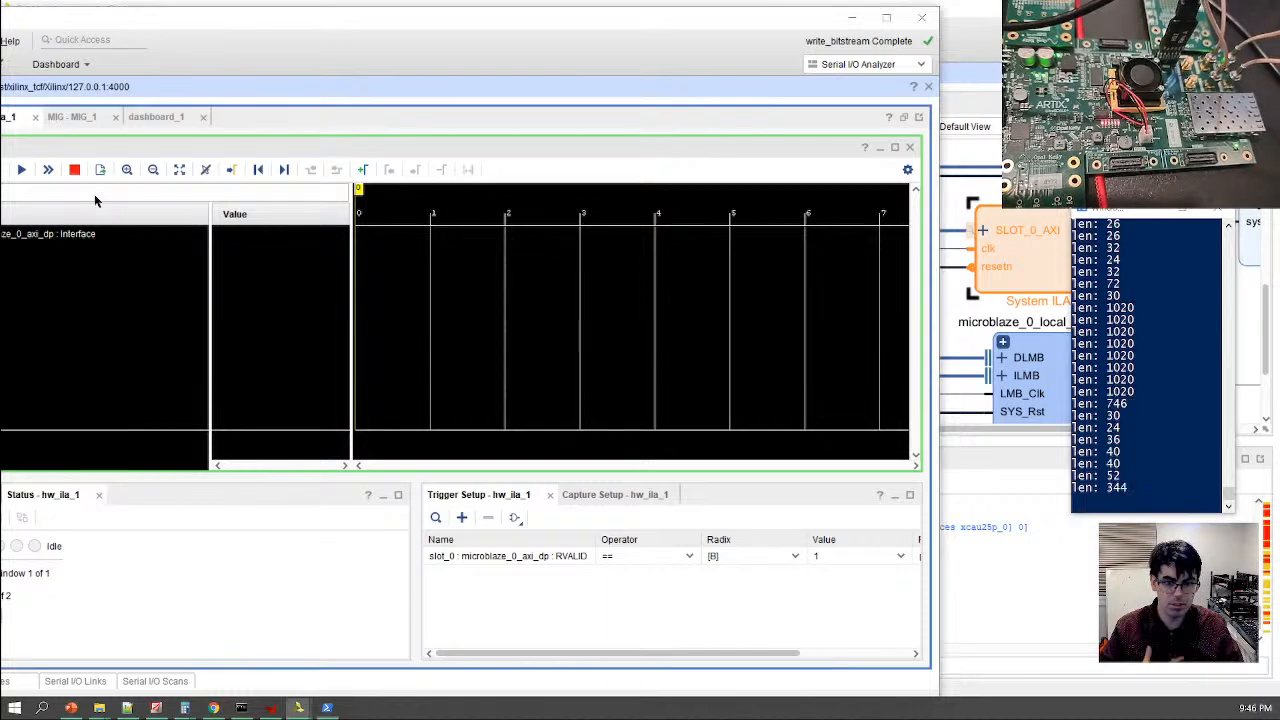
Run immediate triggers on hw_ila_1 repeatedly while watching the transfer lengths in the XVC server log
left_click(47, 169)
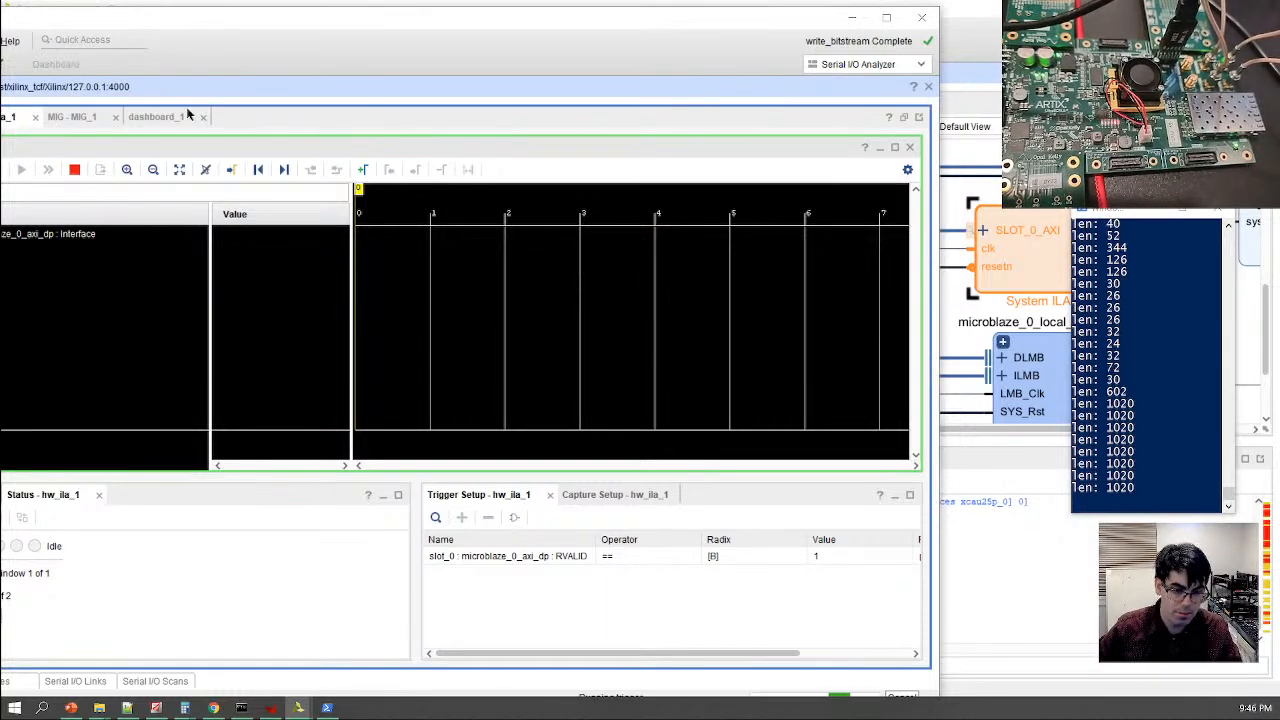
left_click_drag(351, 22, 351, 16)
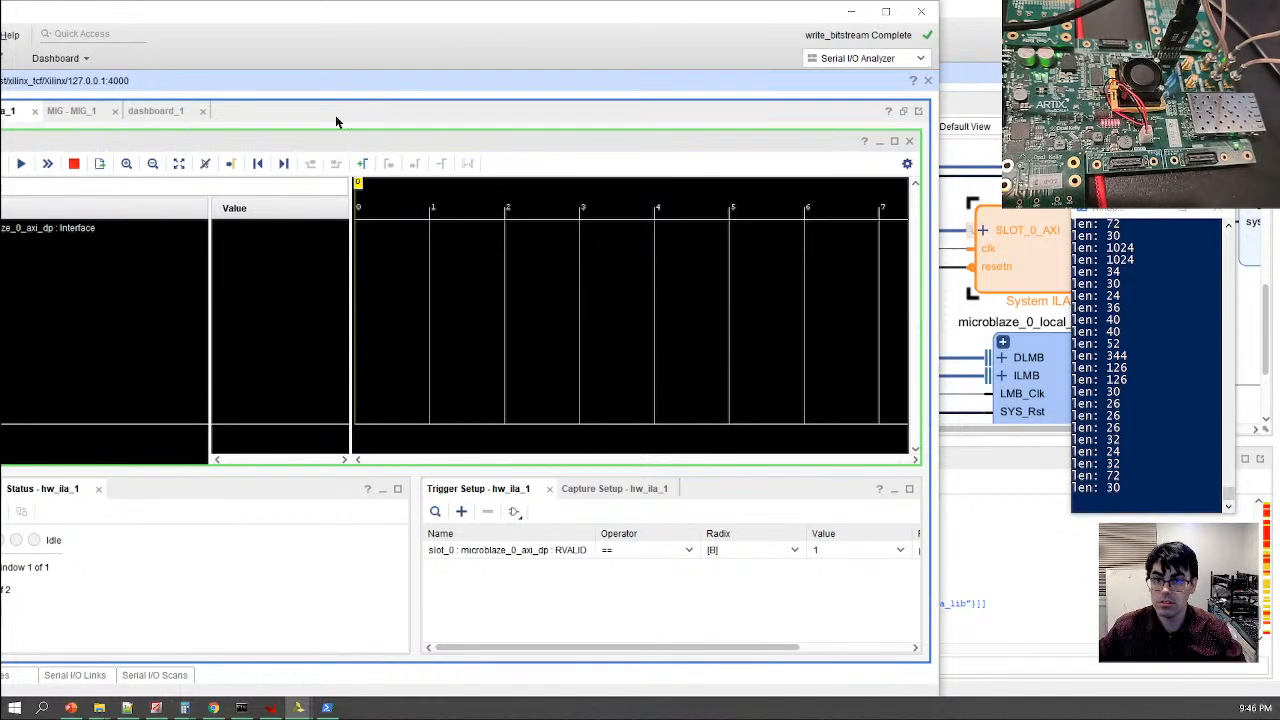
left_click(47, 163)
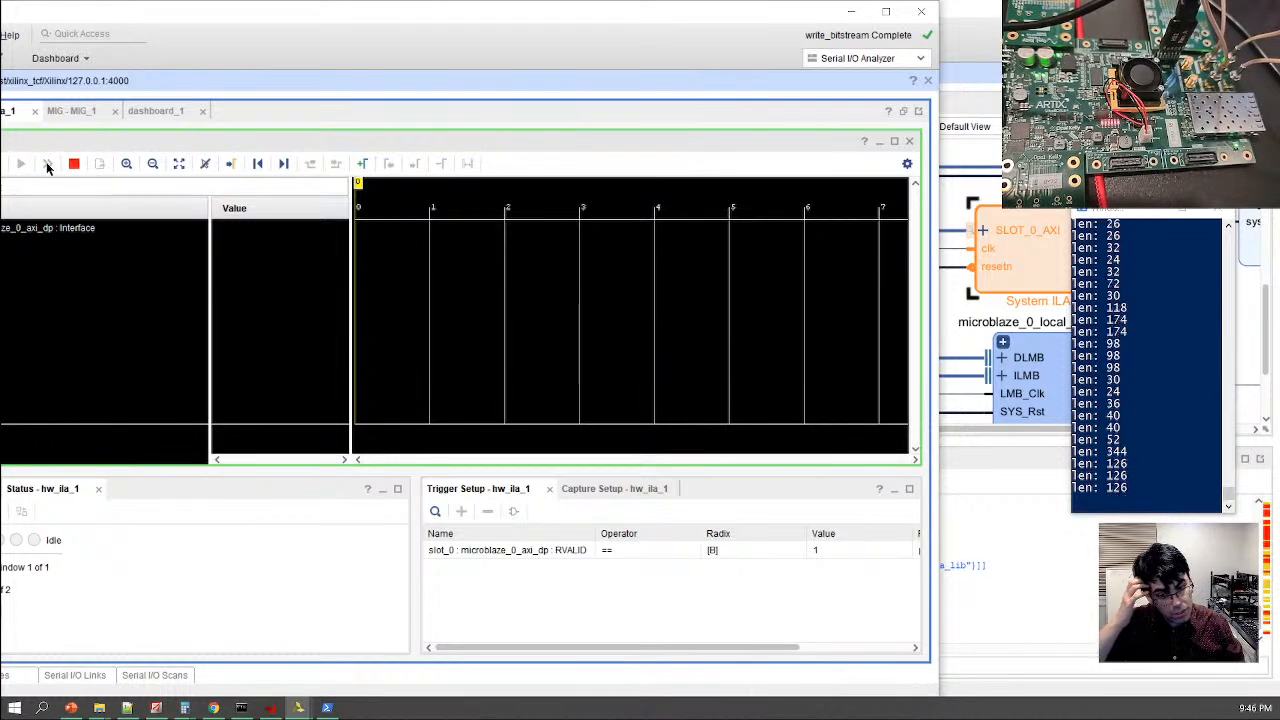
left_click(47, 163)
left_click(47, 163)
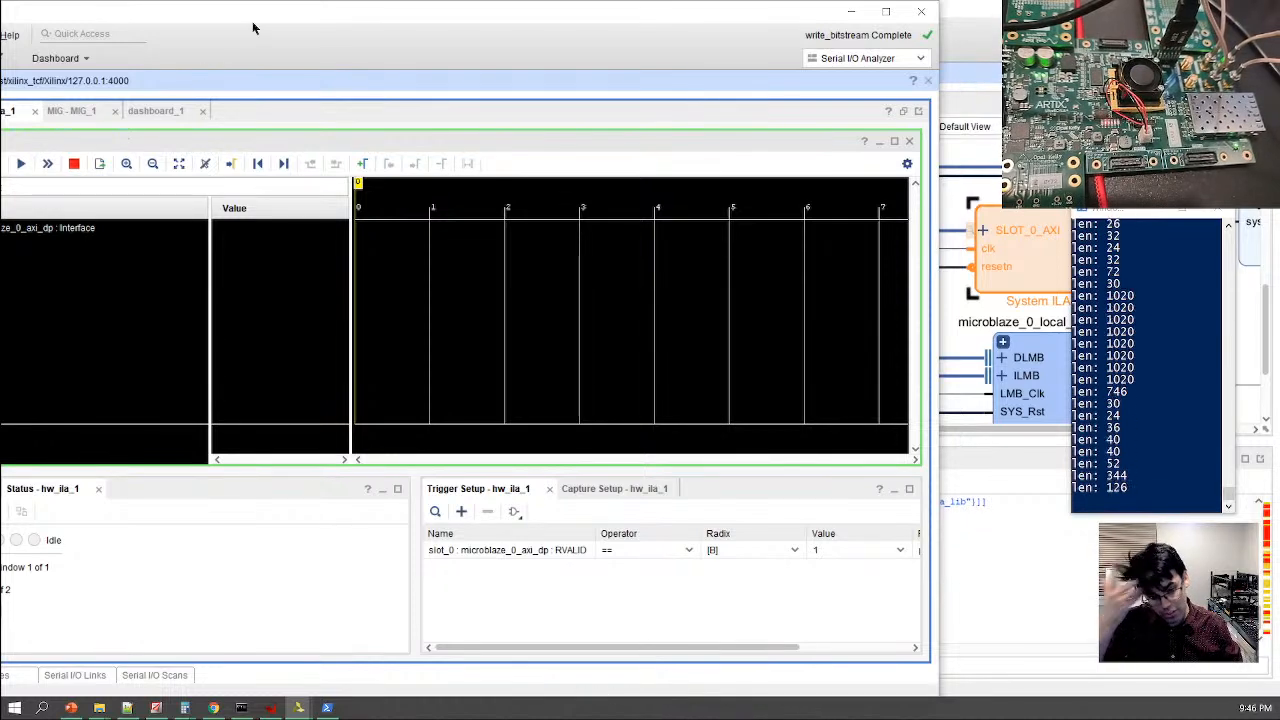
Set the refresh rate of hw_ila_1 to 5000 ms and try an immediate trigger on the core again
left_click_drag(253, 28, 355, 28)
left_click(60, 490)
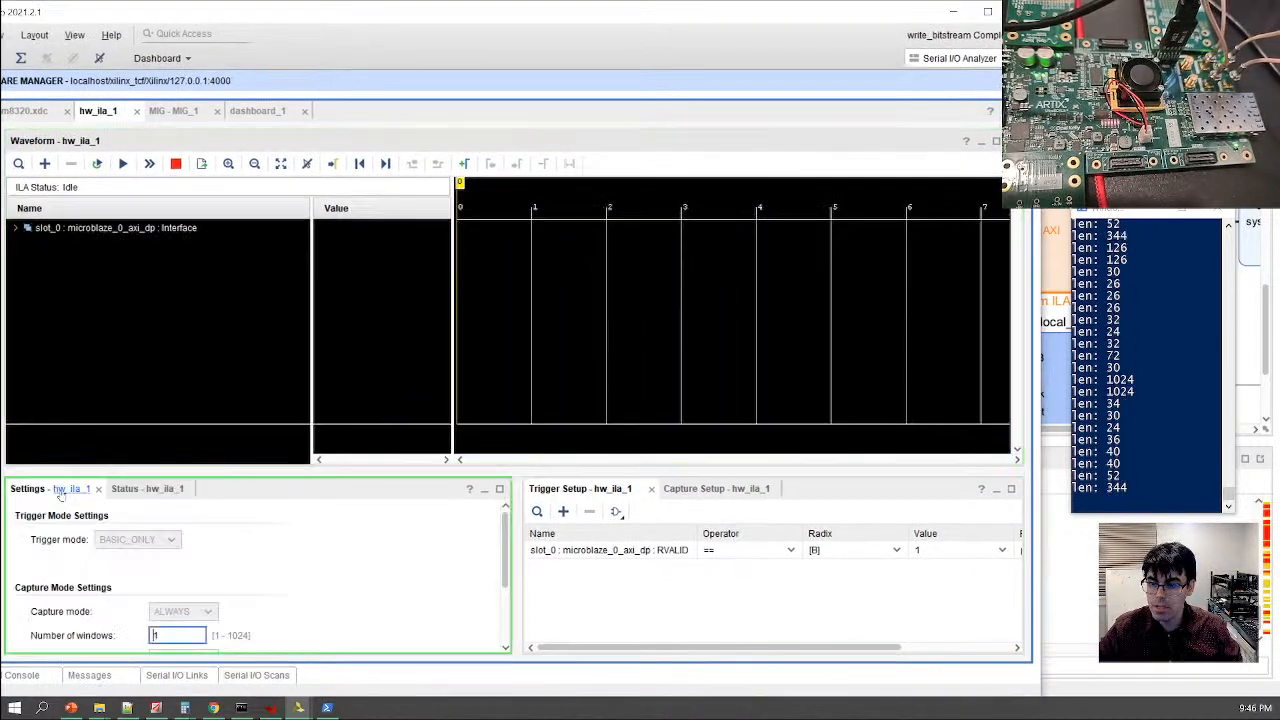
scroll(182, 630, "down", 2)
left_click(208, 562)
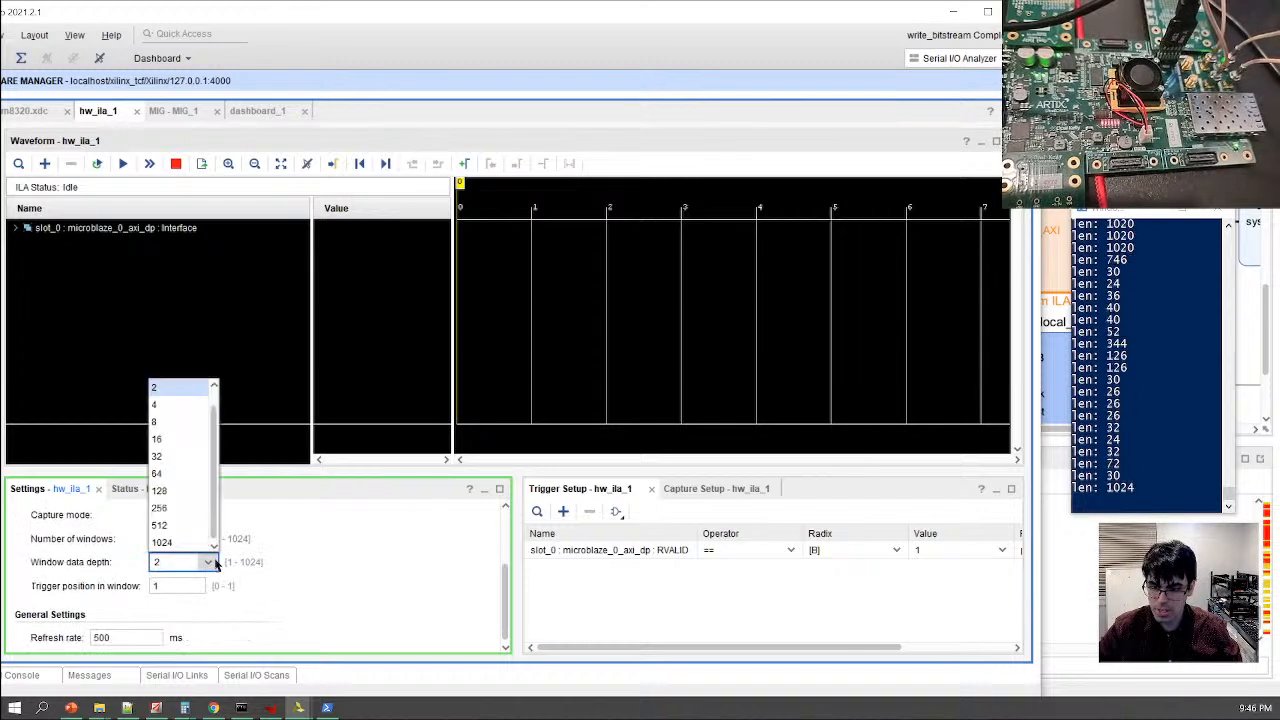
left_click(75, 597)
scroll(110, 613, "up", 2)
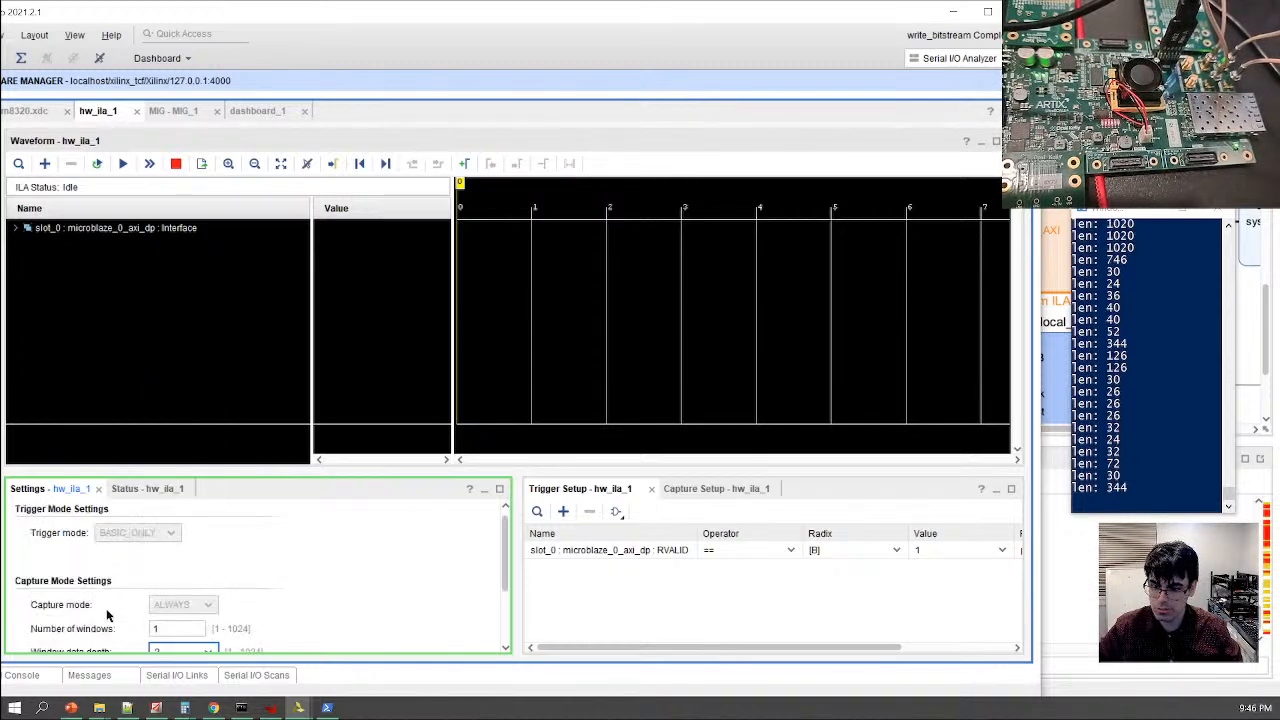
scroll(122, 614, "down", 2)
left_click_drag(120, 637, 15, 628)
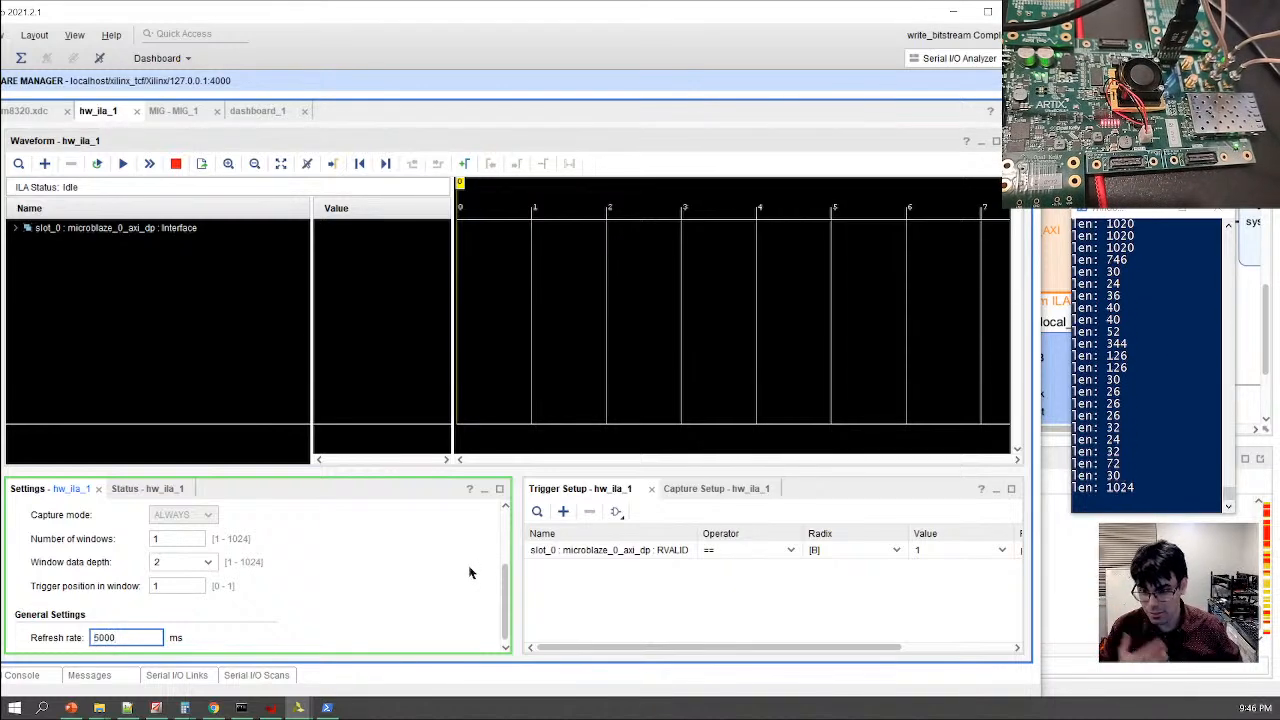
left_click(150, 164)
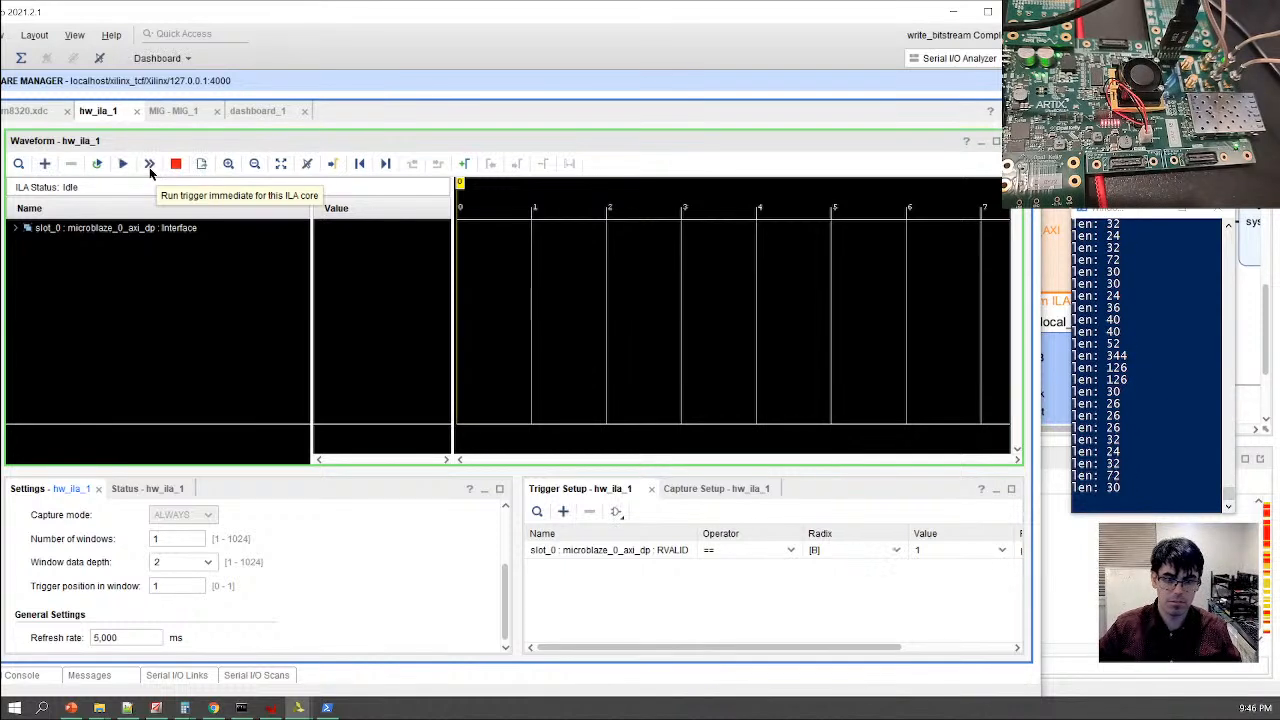
left_click(150, 164)
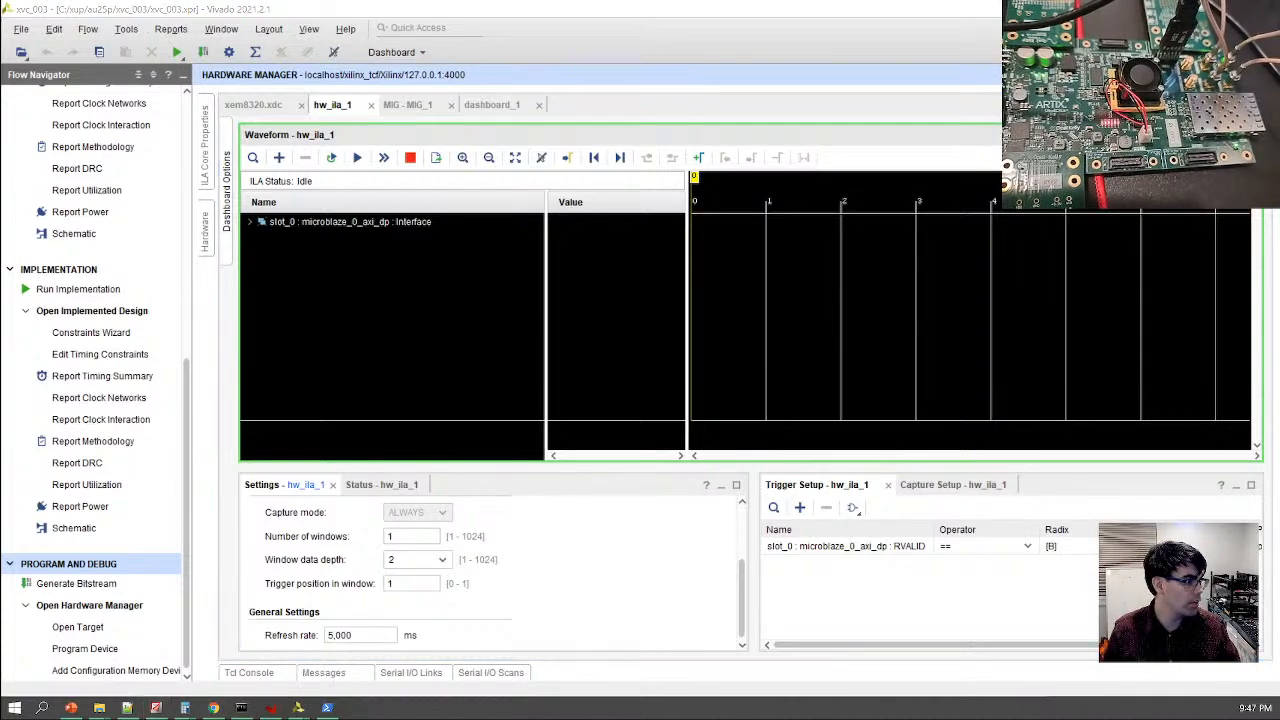
Switch to AU25P_first_look.pptx in PowerPoint and insert a blank slide after the Virtual JTAG Cable Status slide
key("alt+Tab")
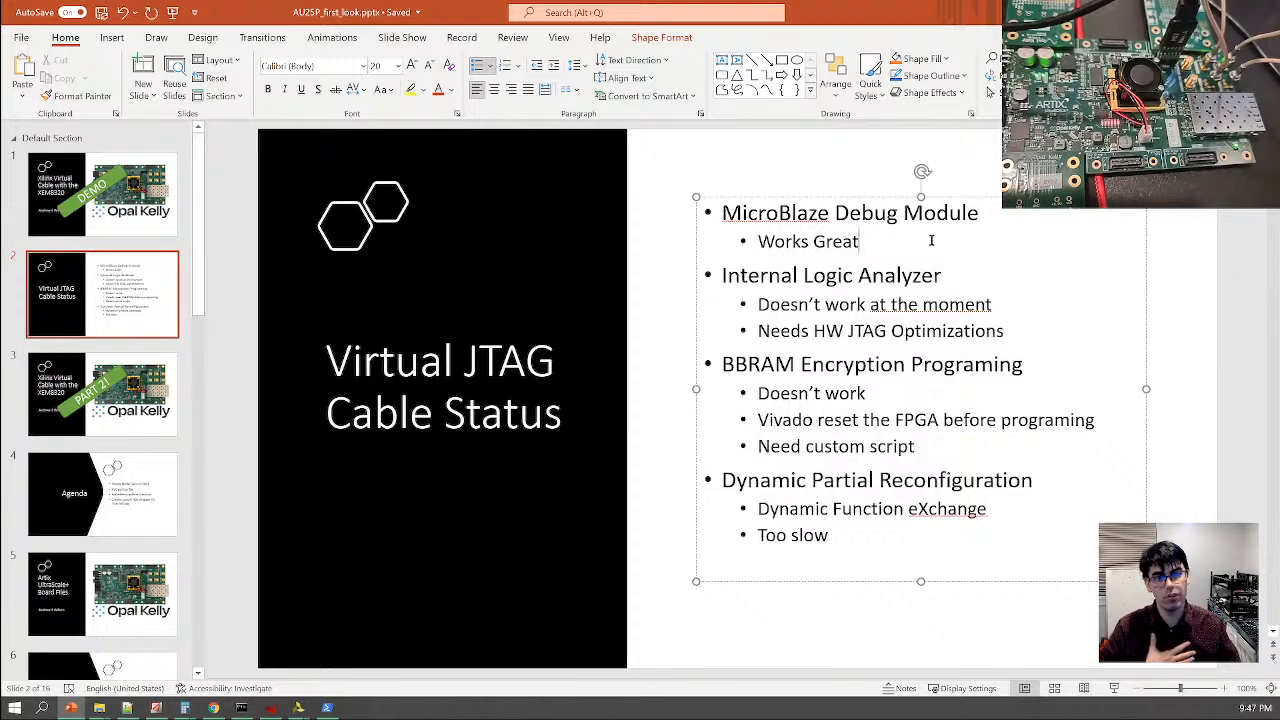
left_click_drag(762, 331, 1043, 329)
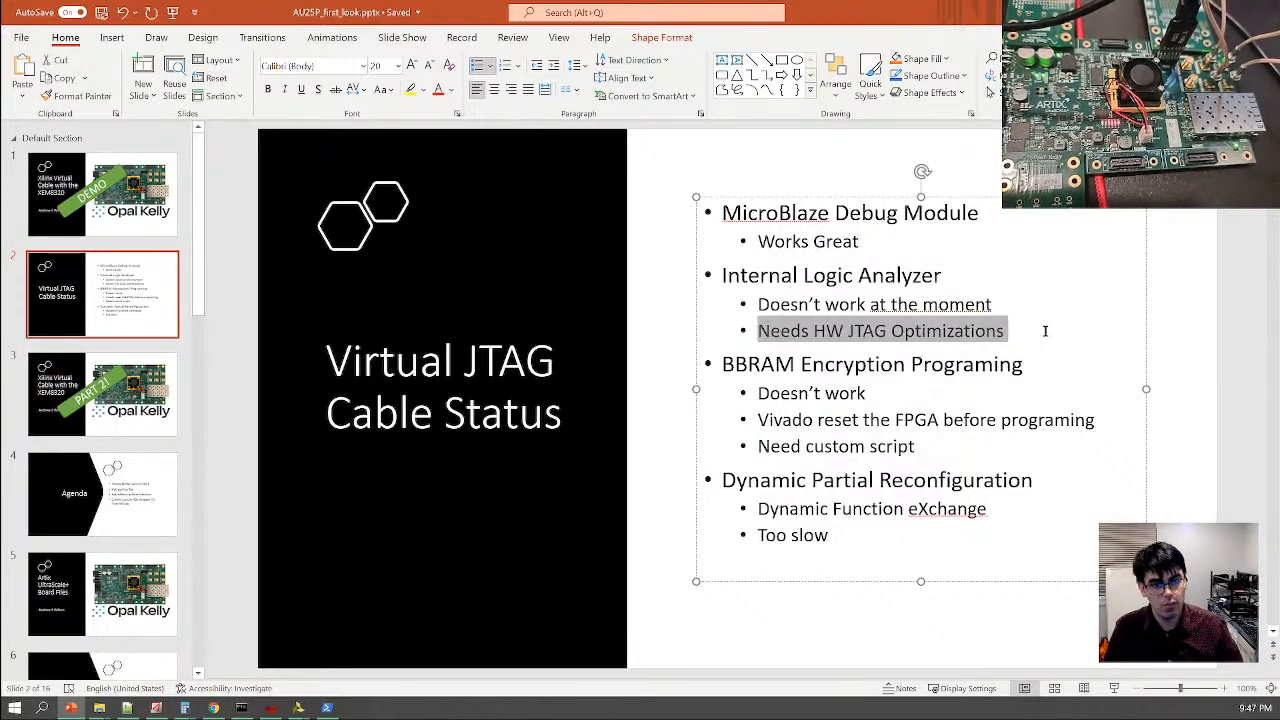
left_click(120, 305)
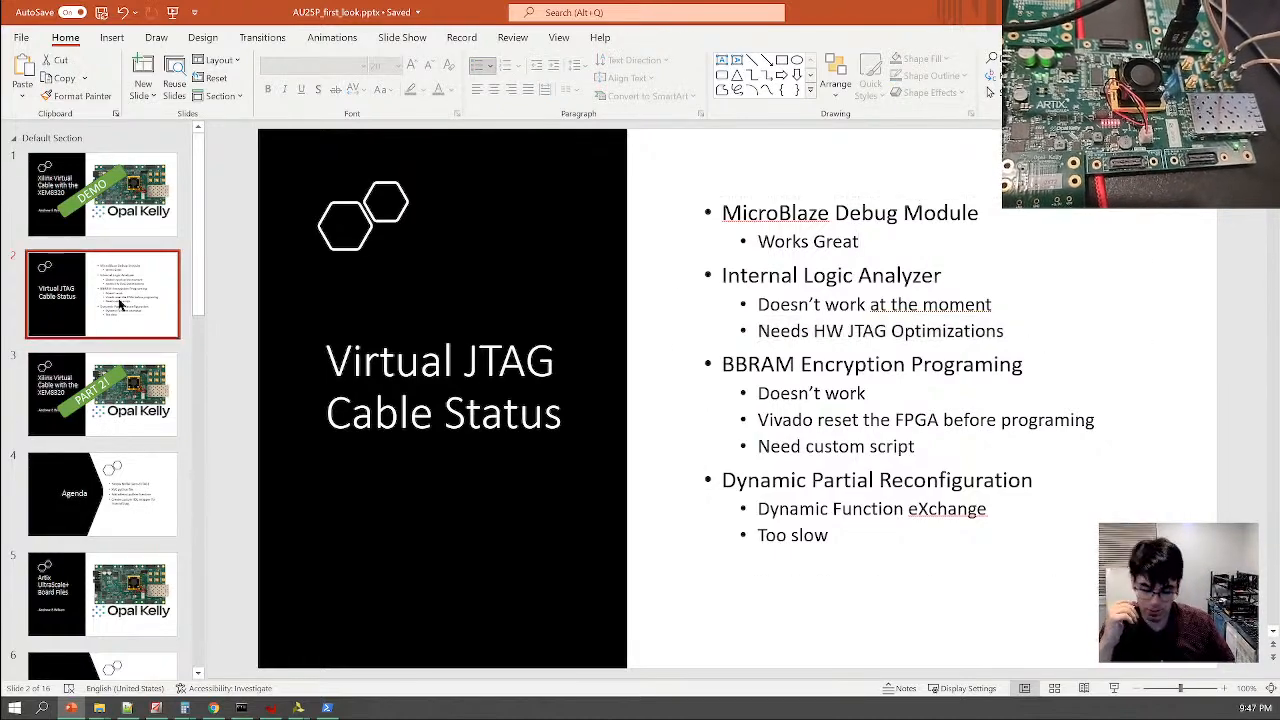
key("Return")
left_click(120, 300)
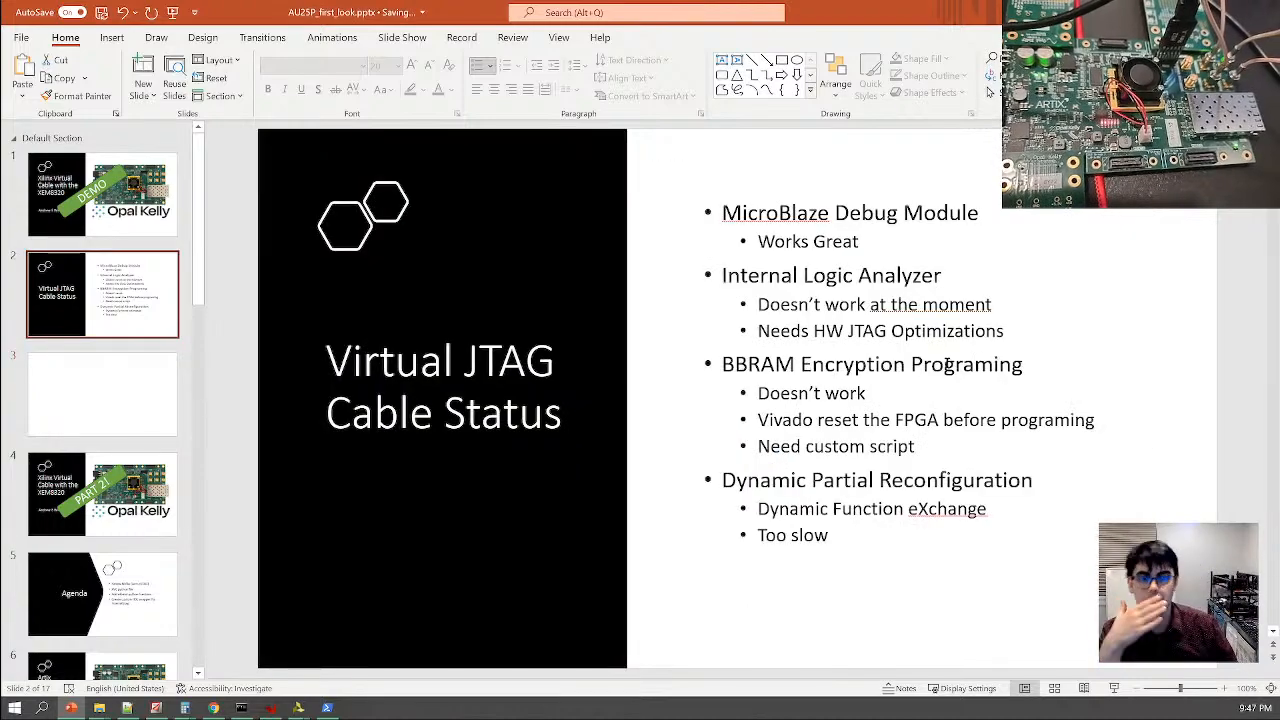
Append an X to the MicroBlaze Debug Module, Internal Logic Analyzer and Dynamic Partial Reconfiguration bullets on the Virtual JTAG Cable Status slide
left_click(987, 277)
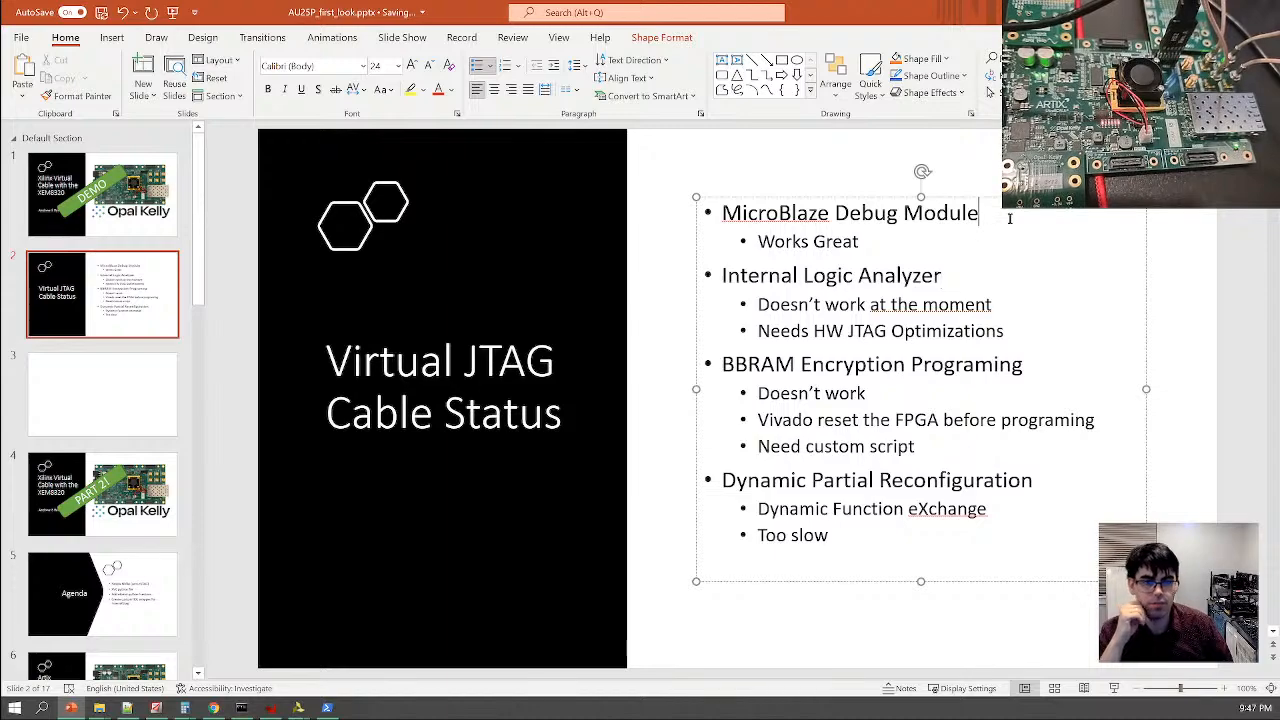
type("XX")
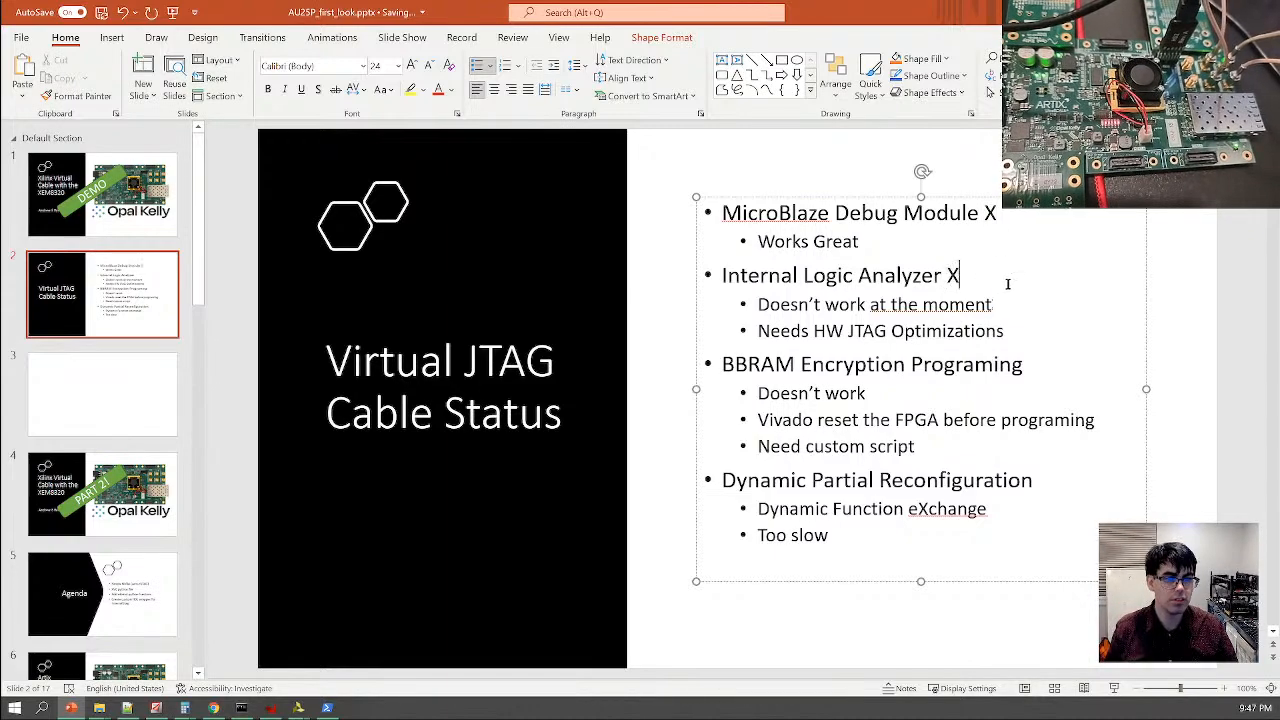
type(" X")
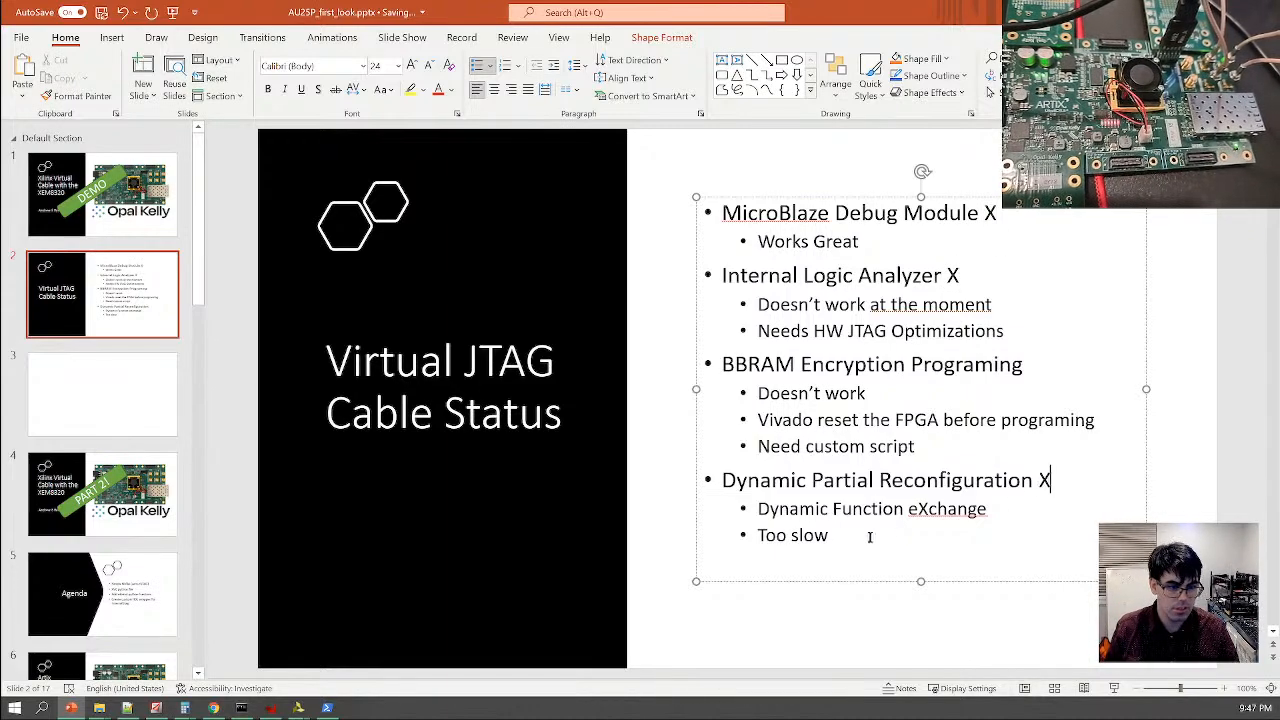
Extend the "Too slow" sub-bullet under Dynamic Partial Reconfiguration to read "Too slow, Vivado function timesout"
left_click(871, 537)
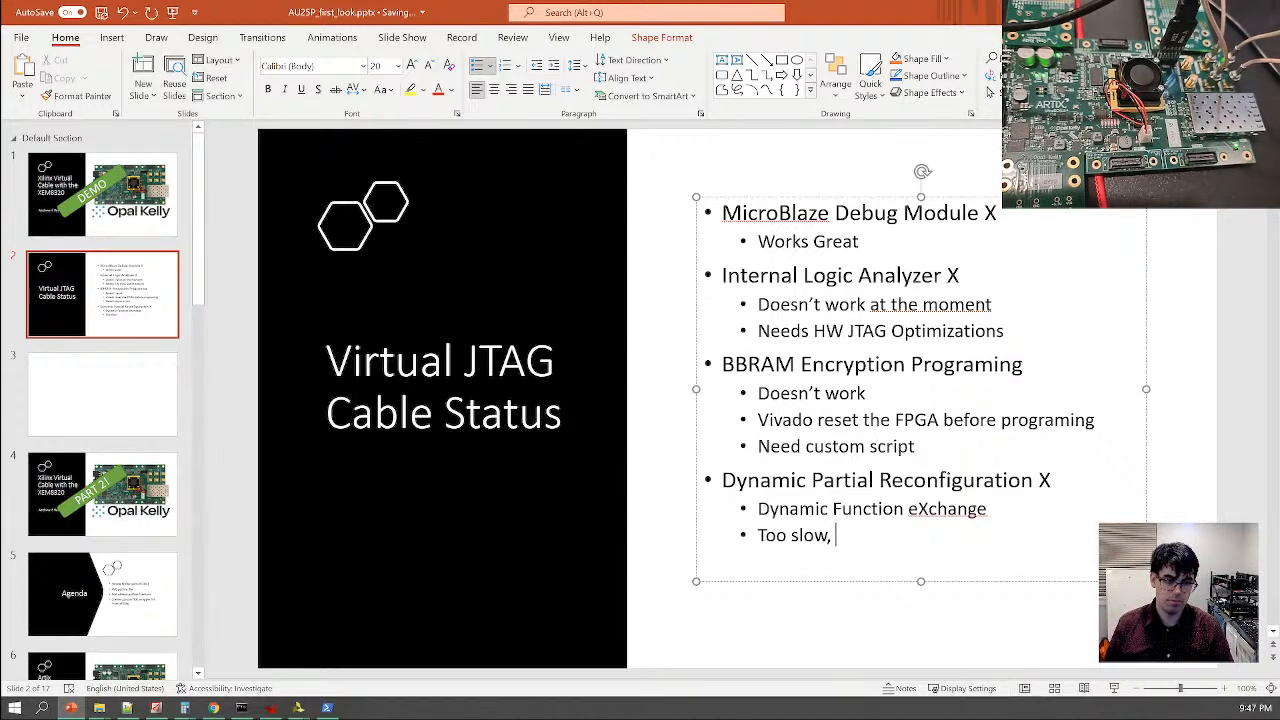
type(", JTA")
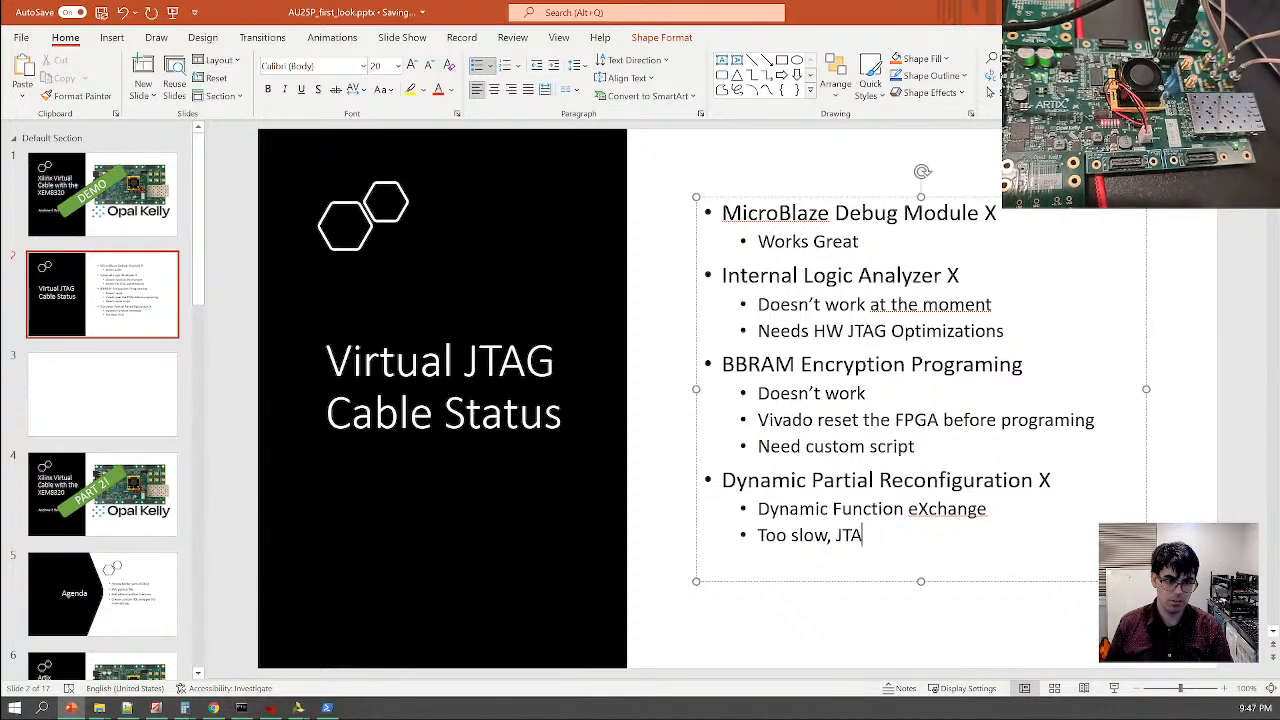
type("G Vivado")
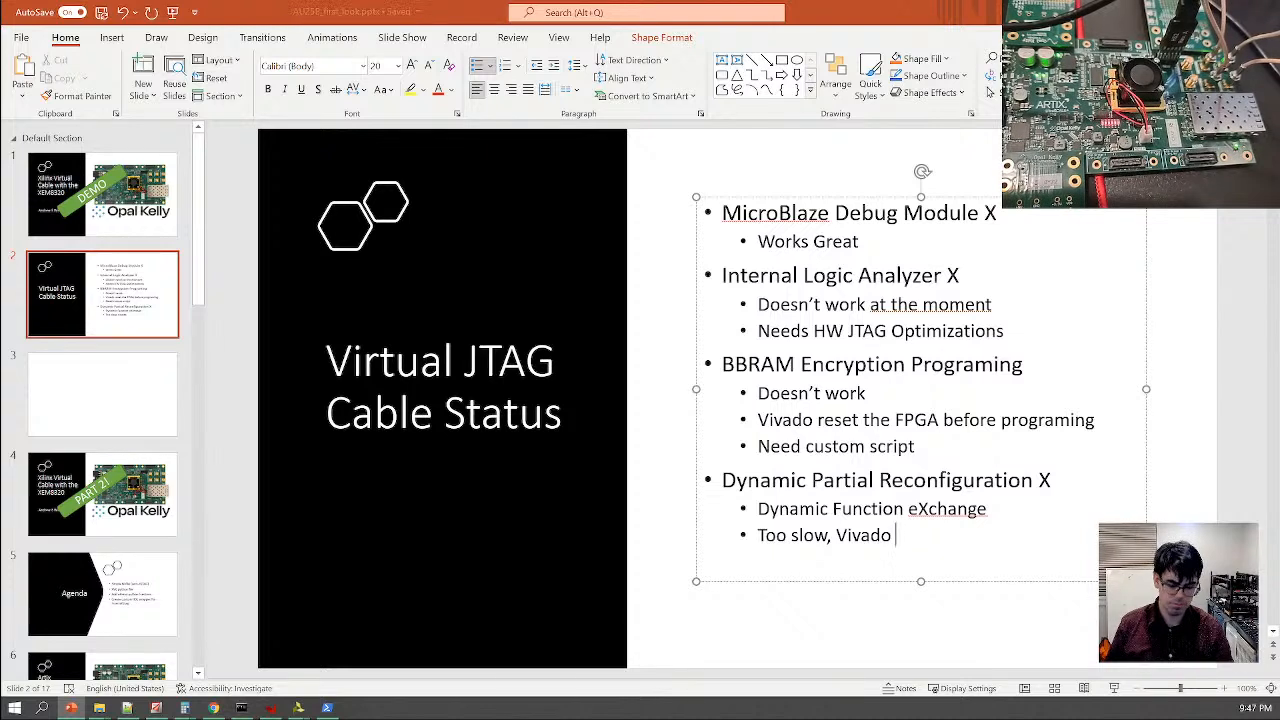
type("t")
key("BackSpace")
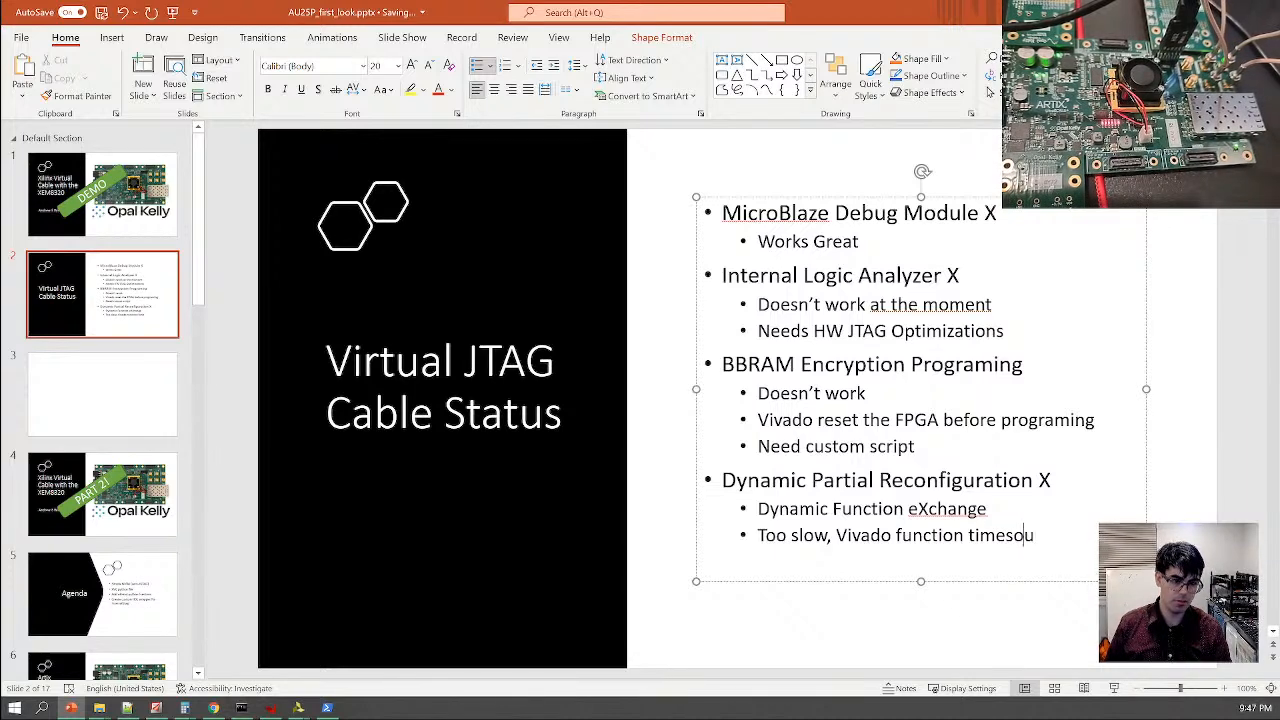
left_click(826, 274)
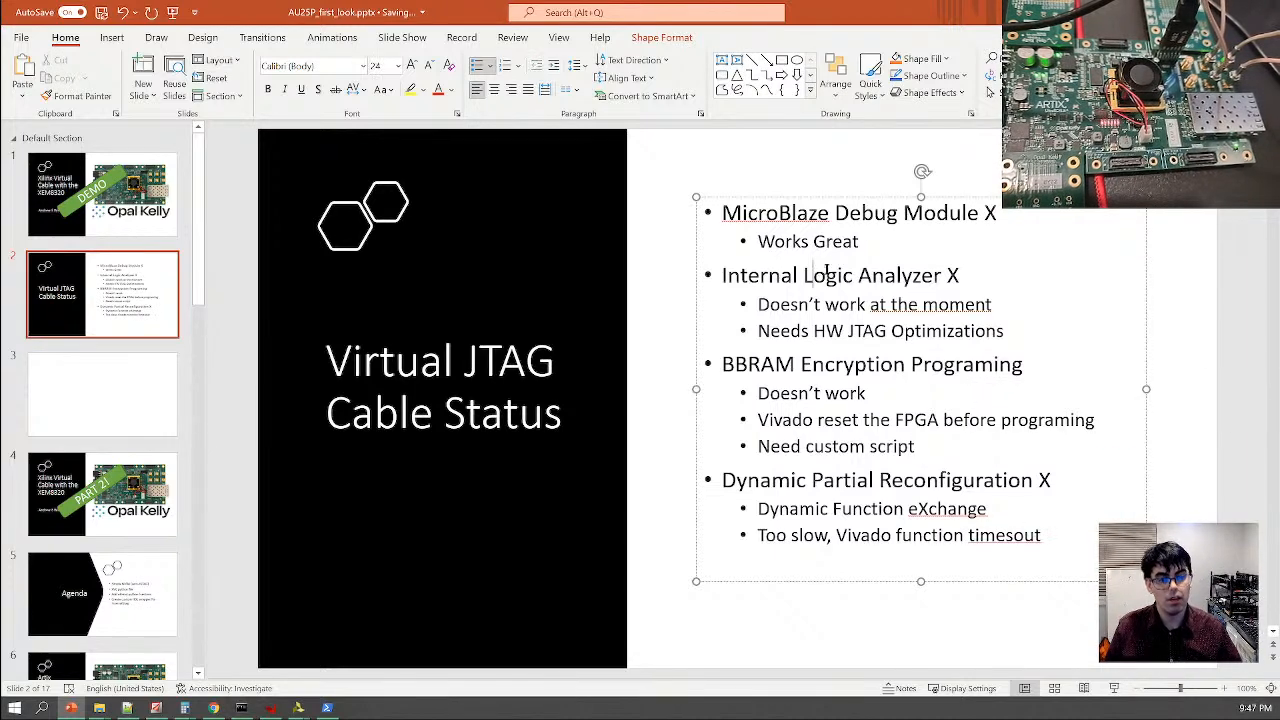
left_click(1016, 330)
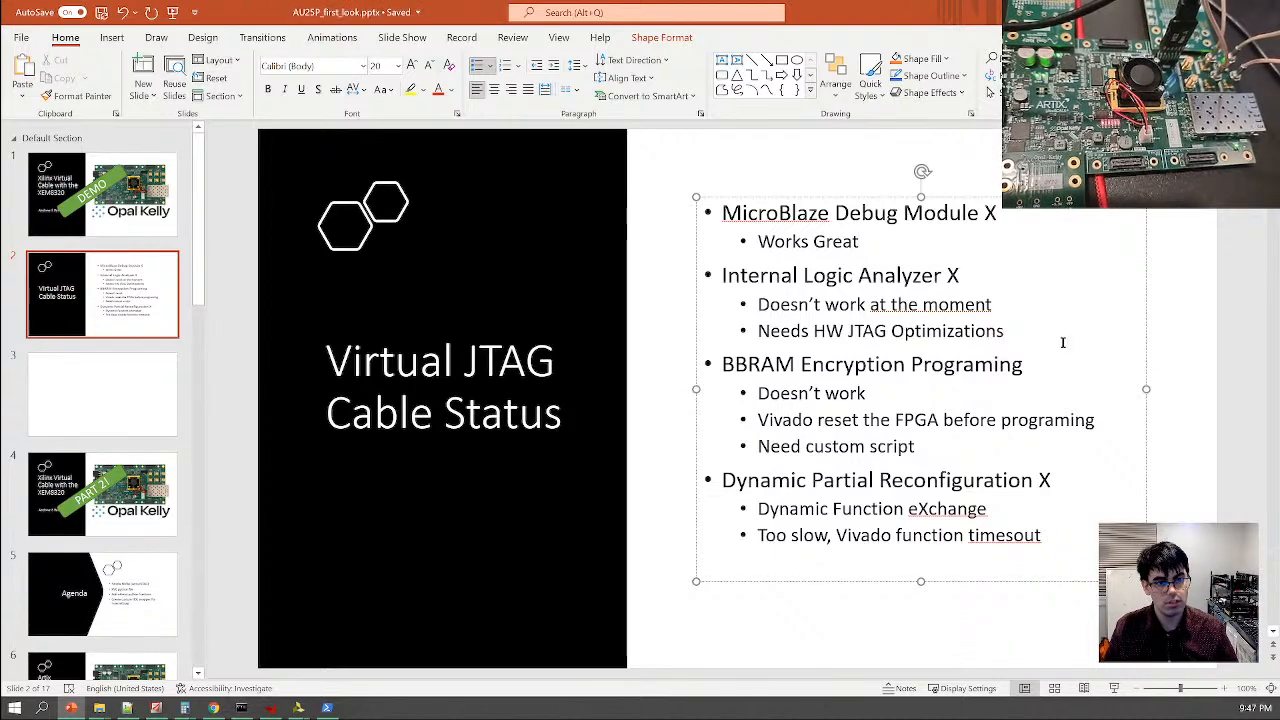
left_click_drag(762, 330, 1046, 337)
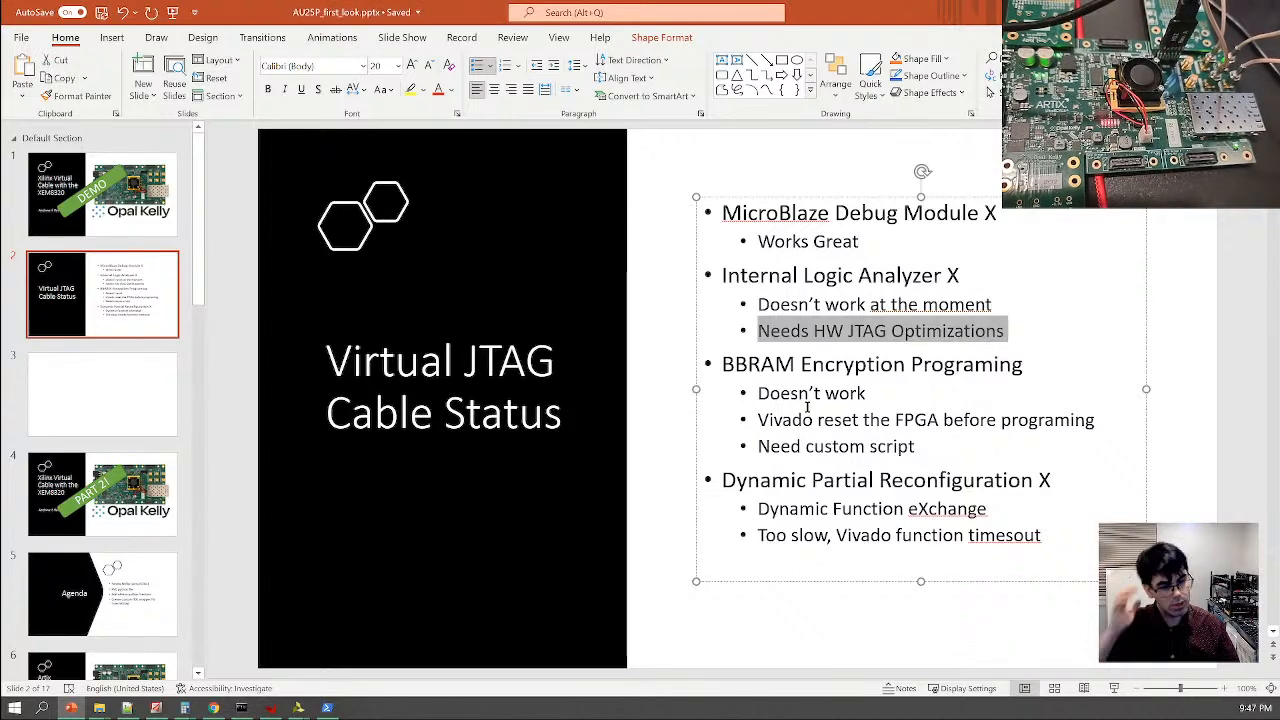
left_click(796, 364)
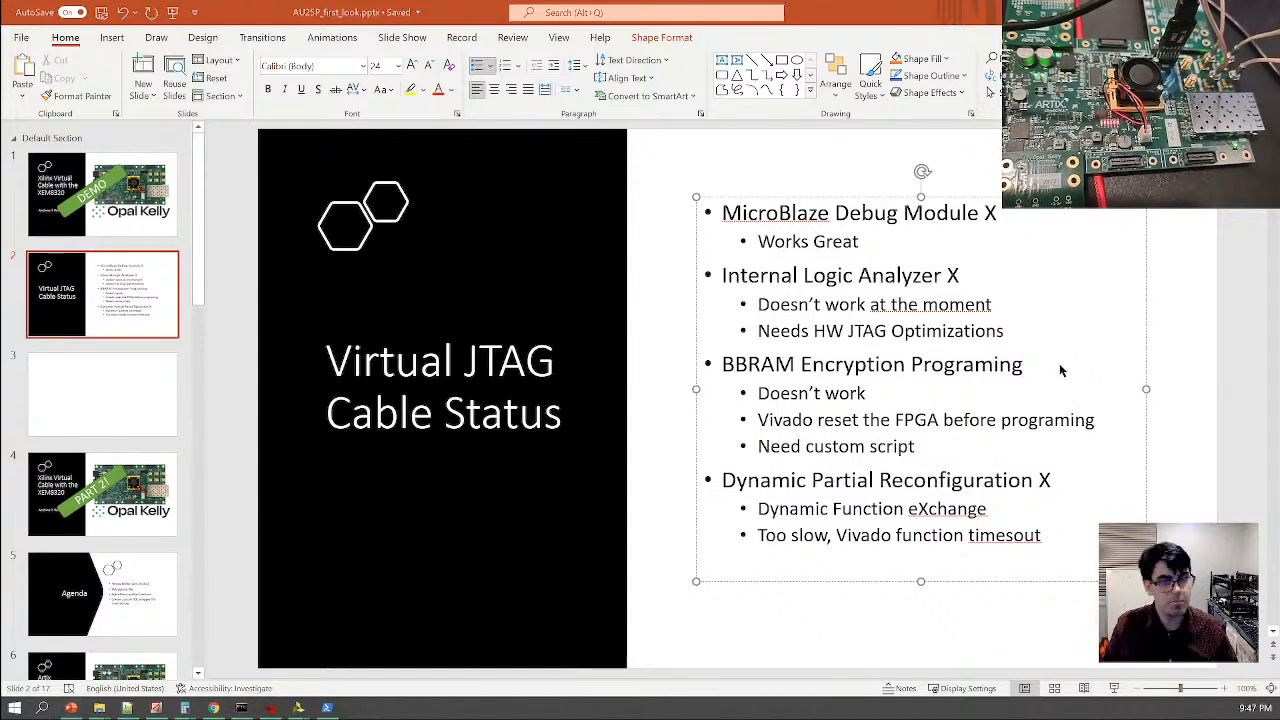
Switch to Vivado, restore the hardware manager layout, and try to program the BBR key of xcau25p_0 from C:\xup\au25p\key1.nky
key("alt+Tab")
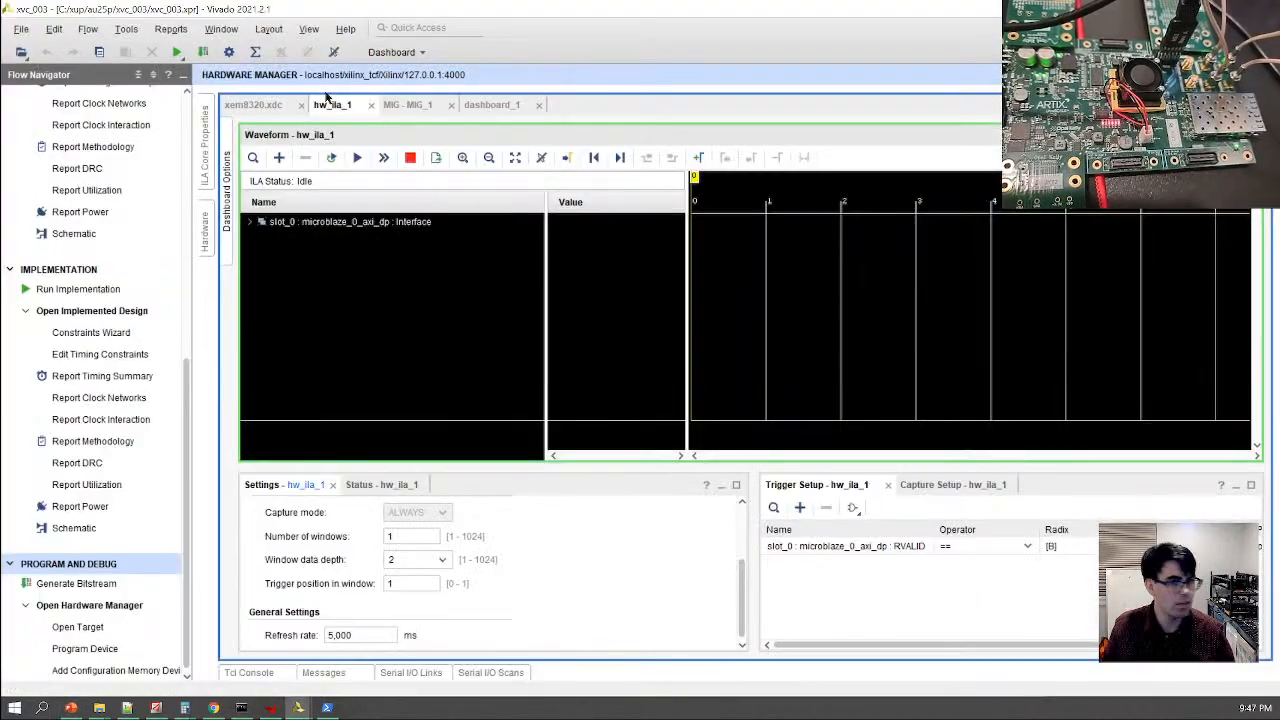
double_click(621, 96)
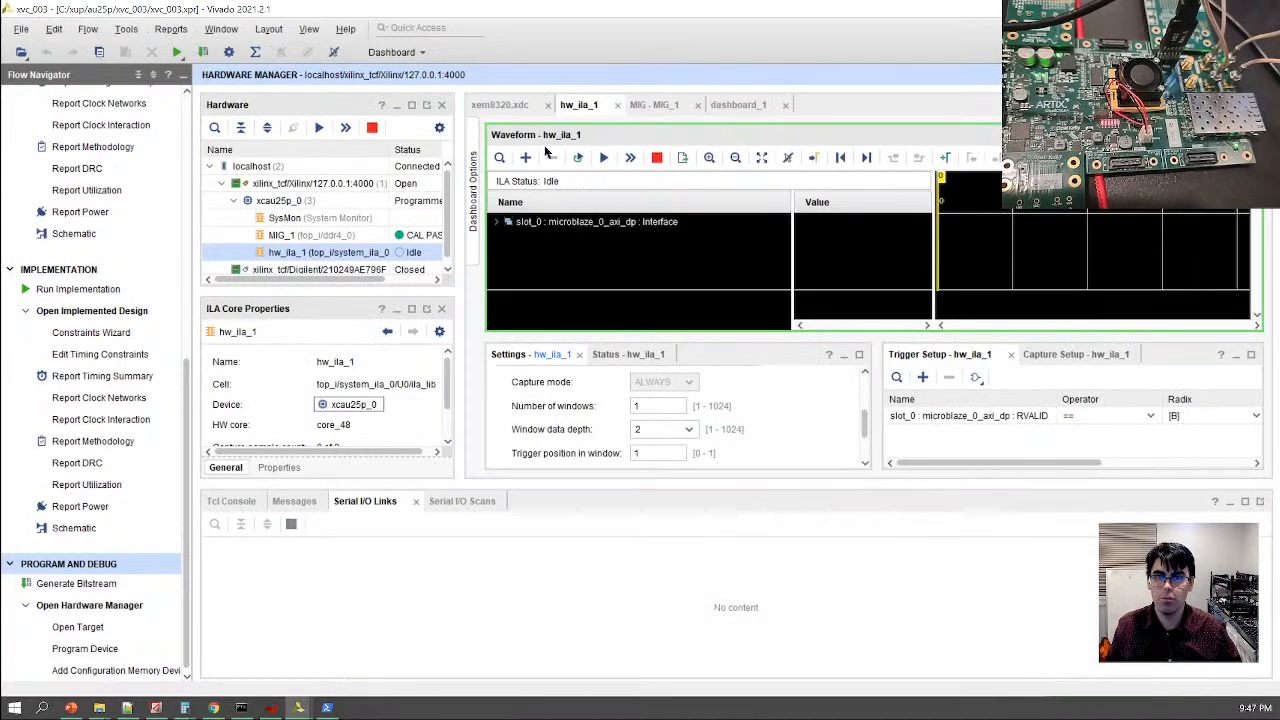
left_click(282, 200)
right_click(285, 197)
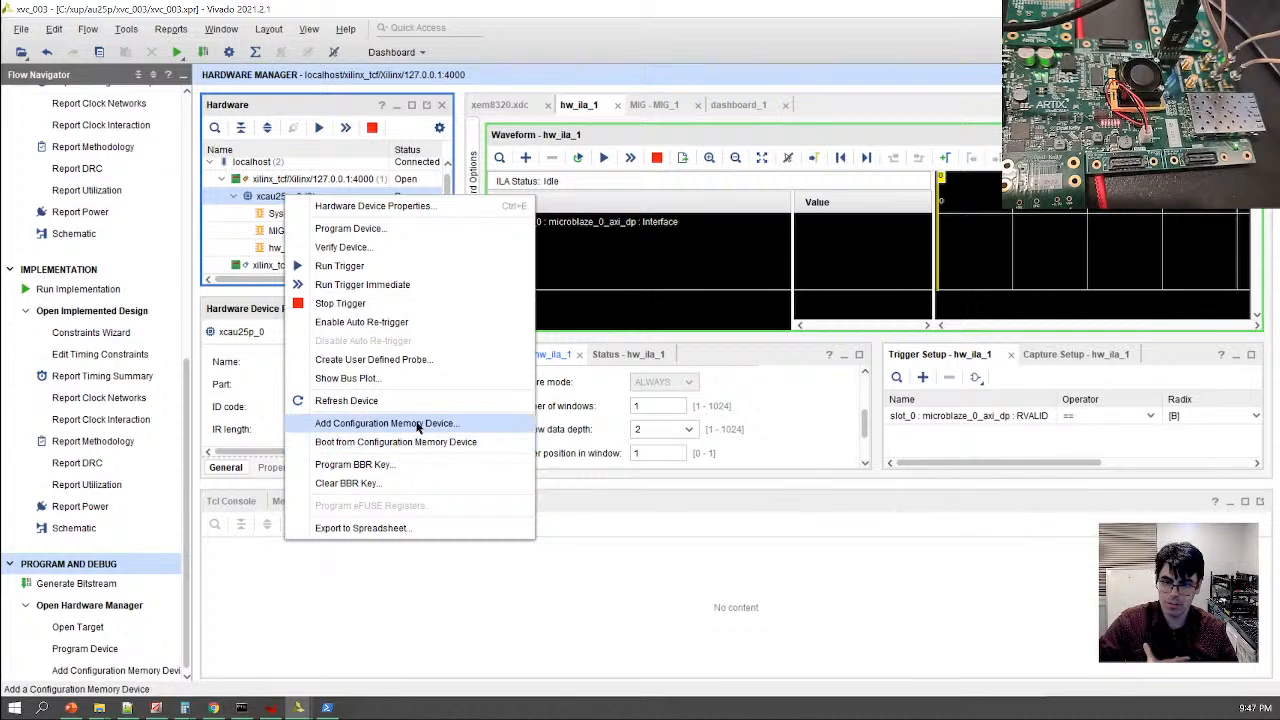
left_click(388, 469)
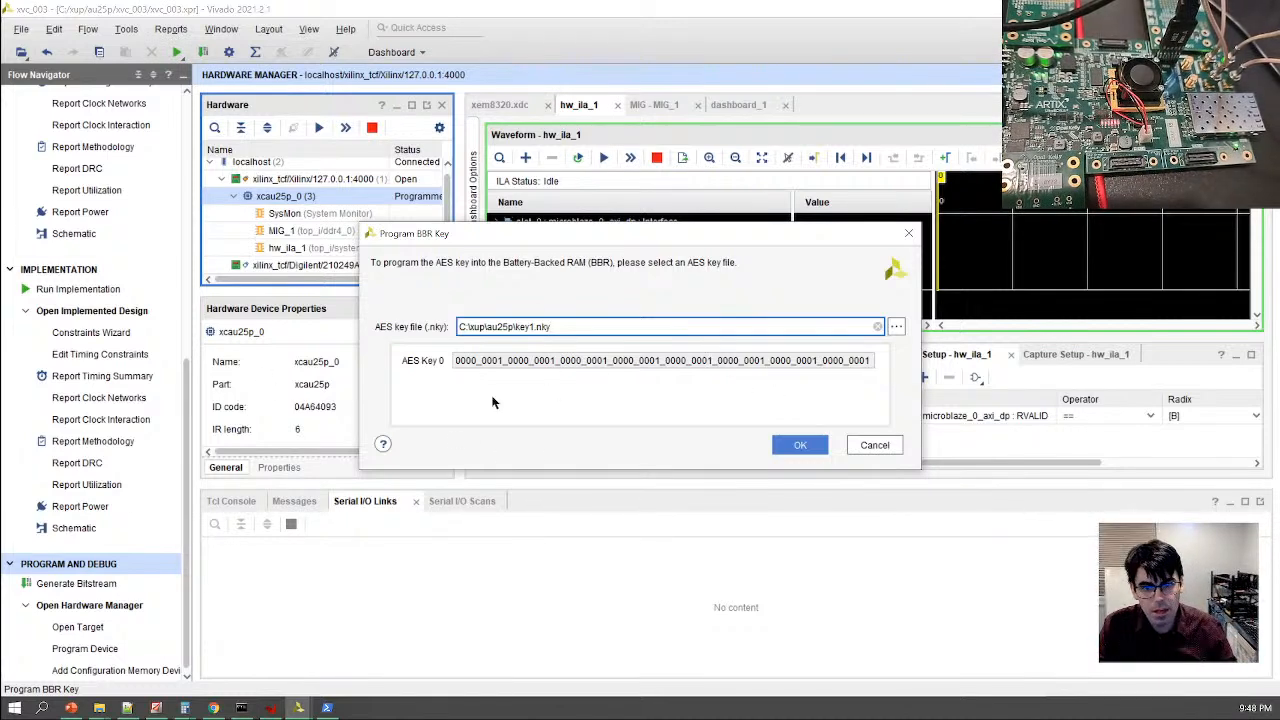
left_click_drag(463, 366, 874, 363)
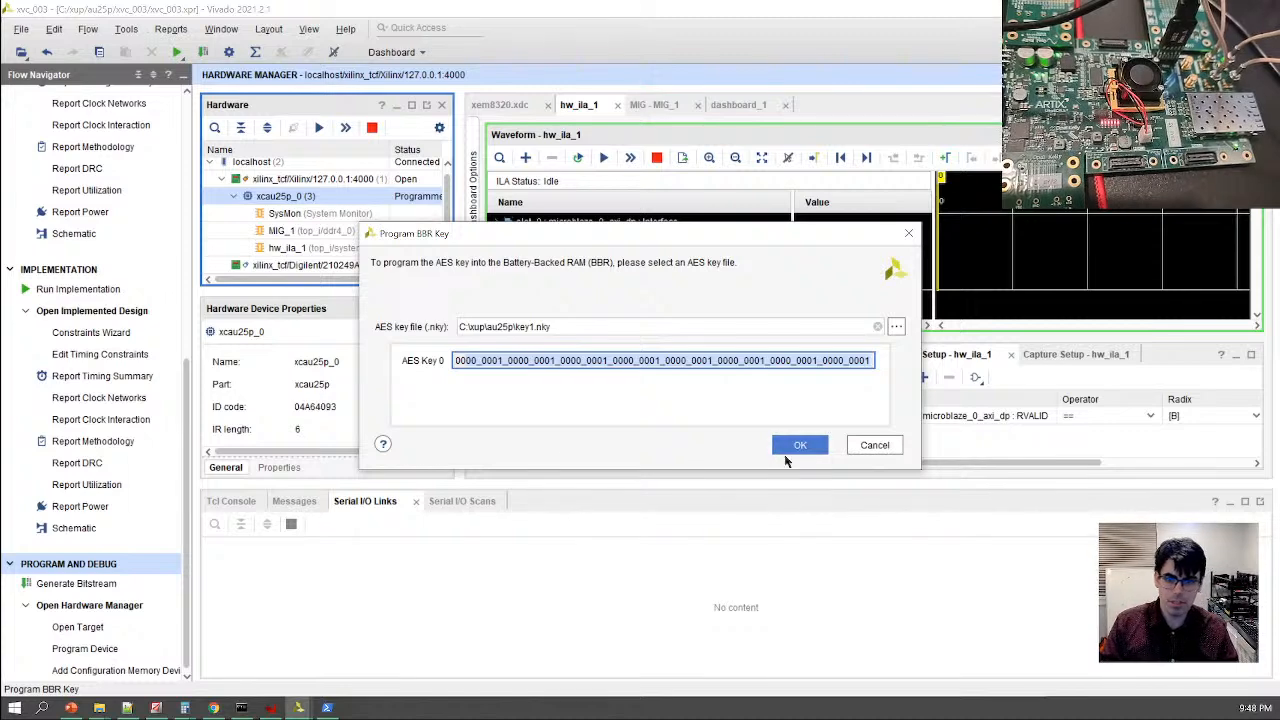
left_click(800, 444)
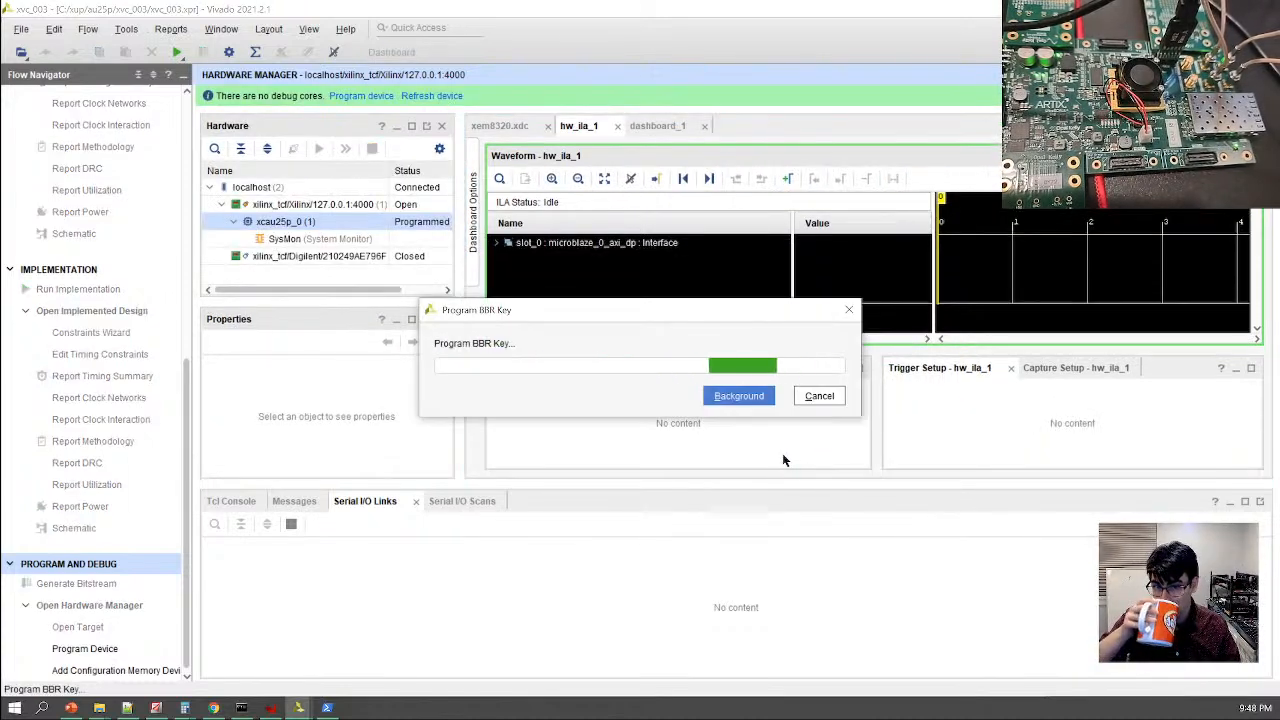
Dismiss the hardware target shutdown error and open the Digilent hardware target instead of the virtual cable target
left_click(327, 708)
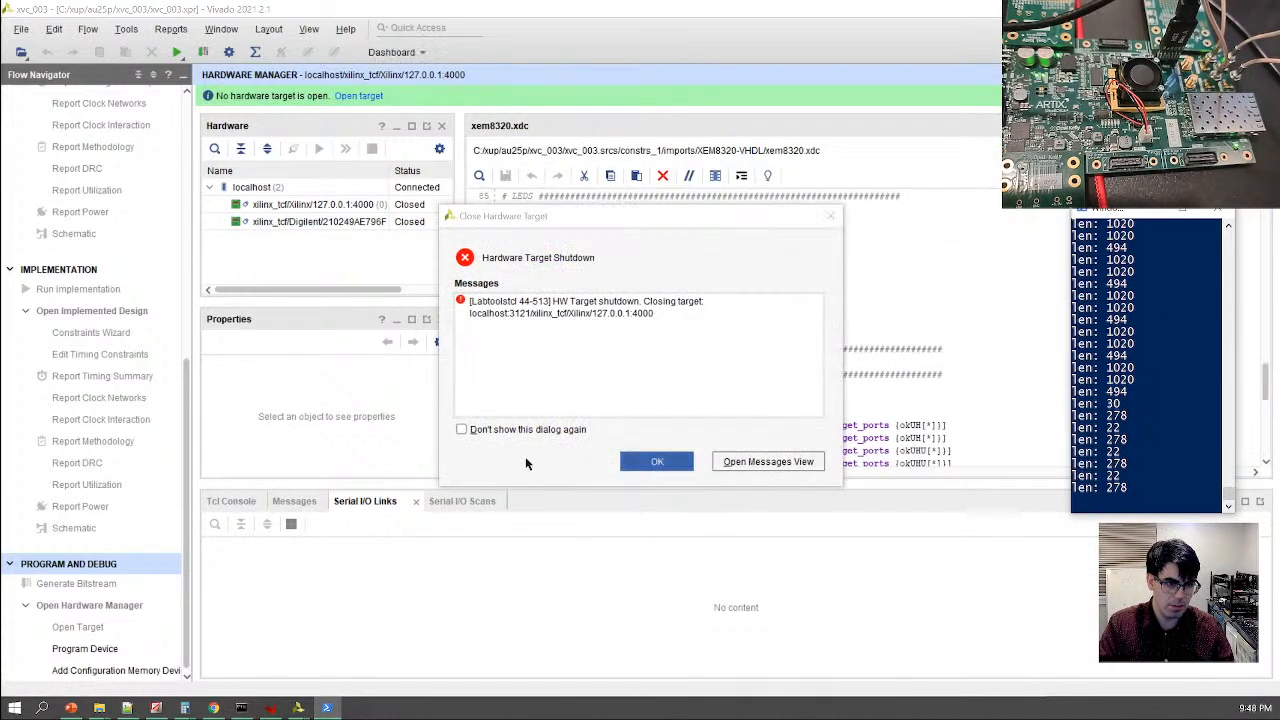
left_click(650, 464)
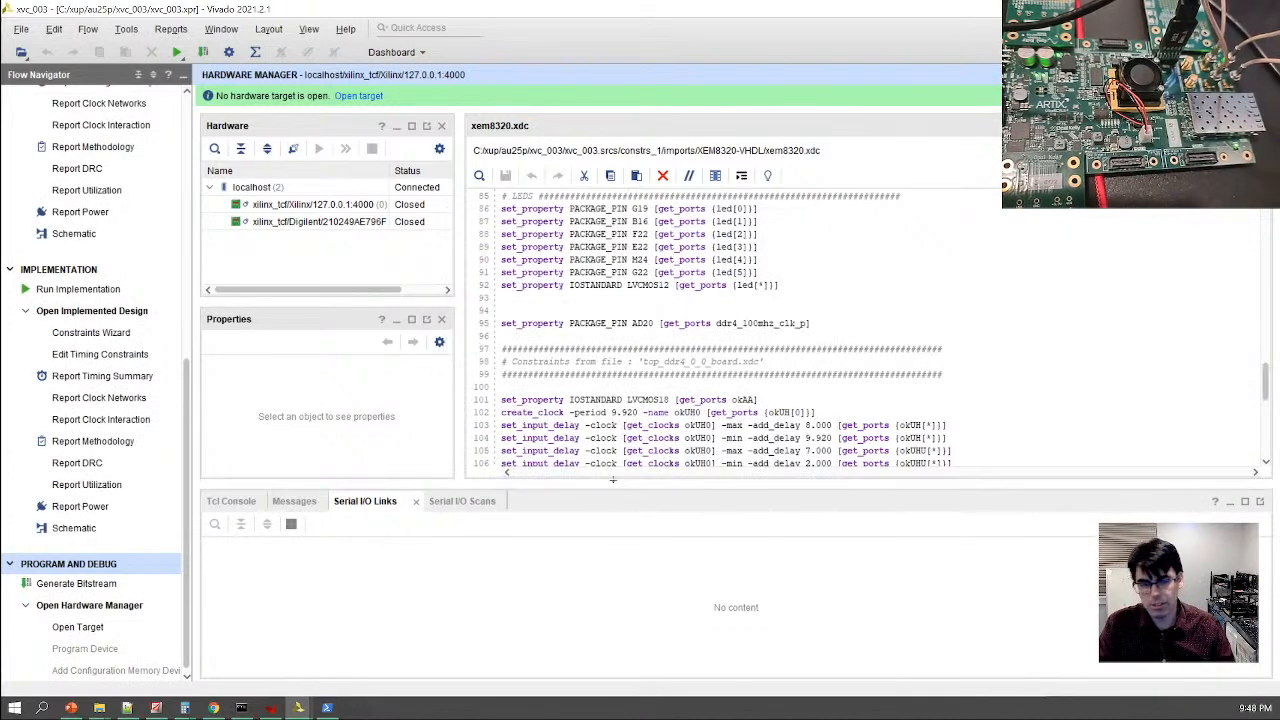
right_click(338, 223)
left_click(385, 293)
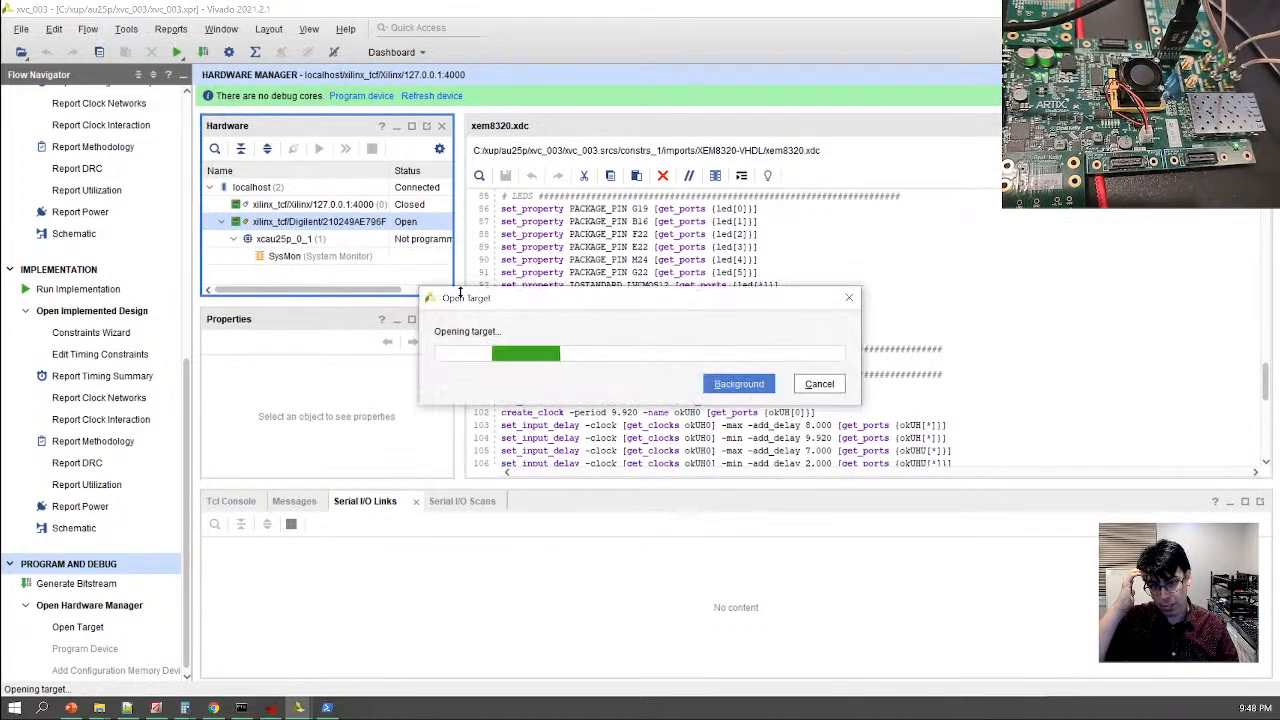
Try twice to program the BBR key of xcau25p_0_1 with key1.nky and dismiss the target shutdown error
right_click(300, 240)
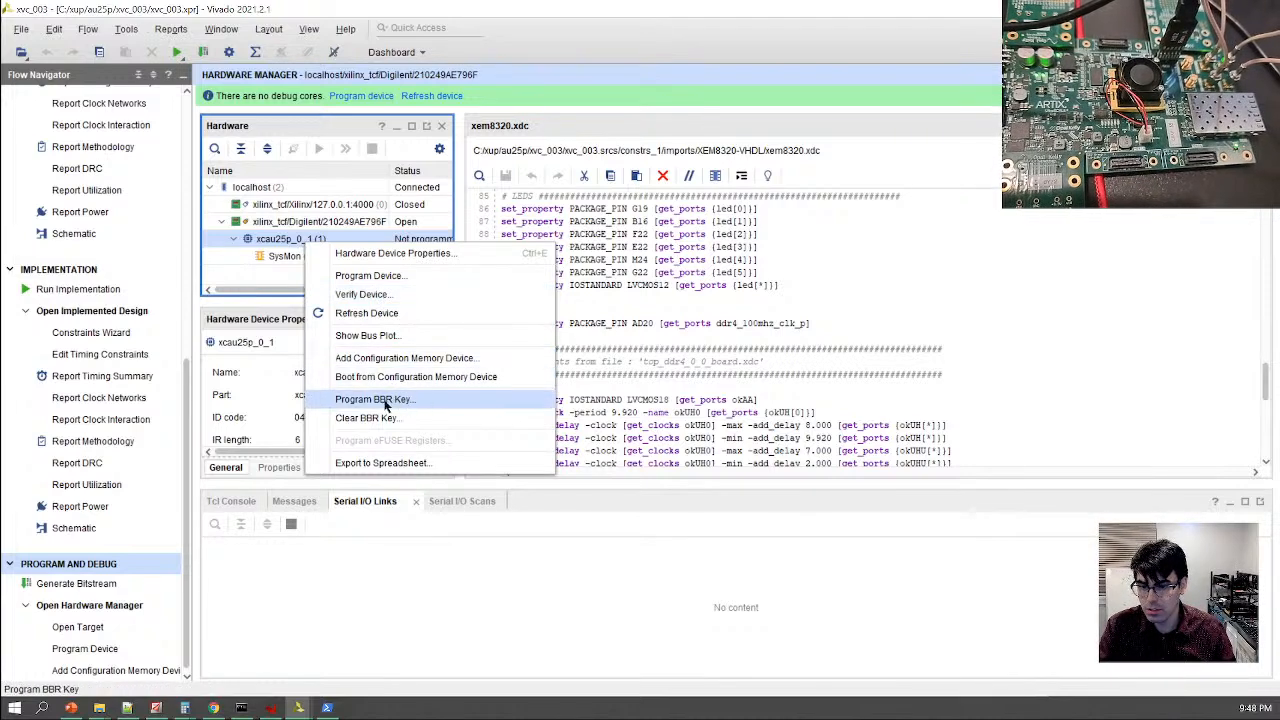
left_click(405, 406)
left_click(812, 442)
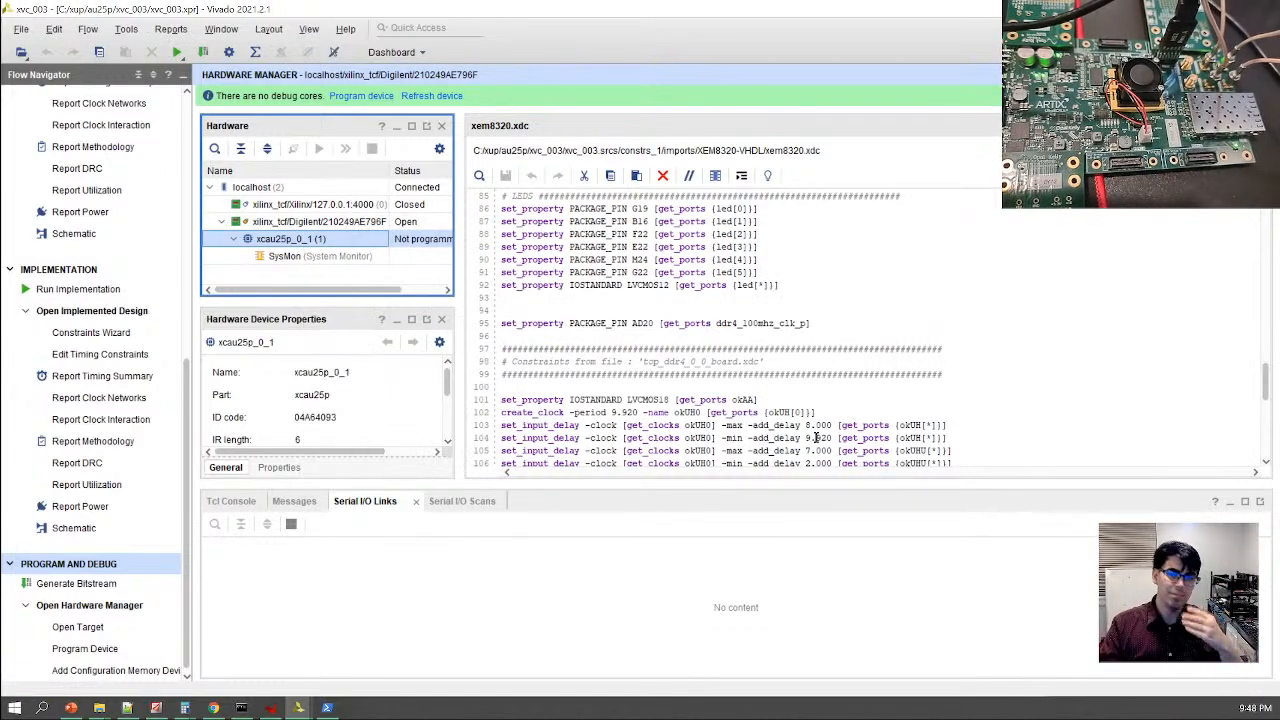
right_click(352, 240)
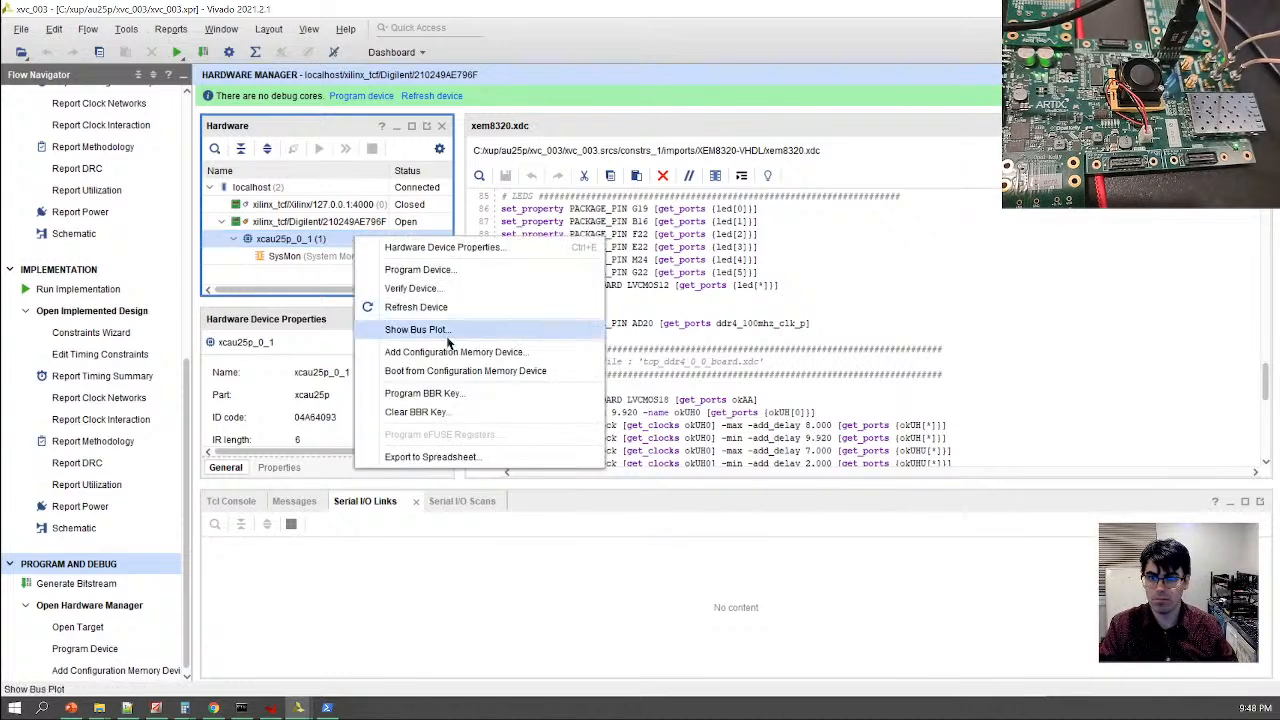
left_click(432, 398)
left_click(800, 445)
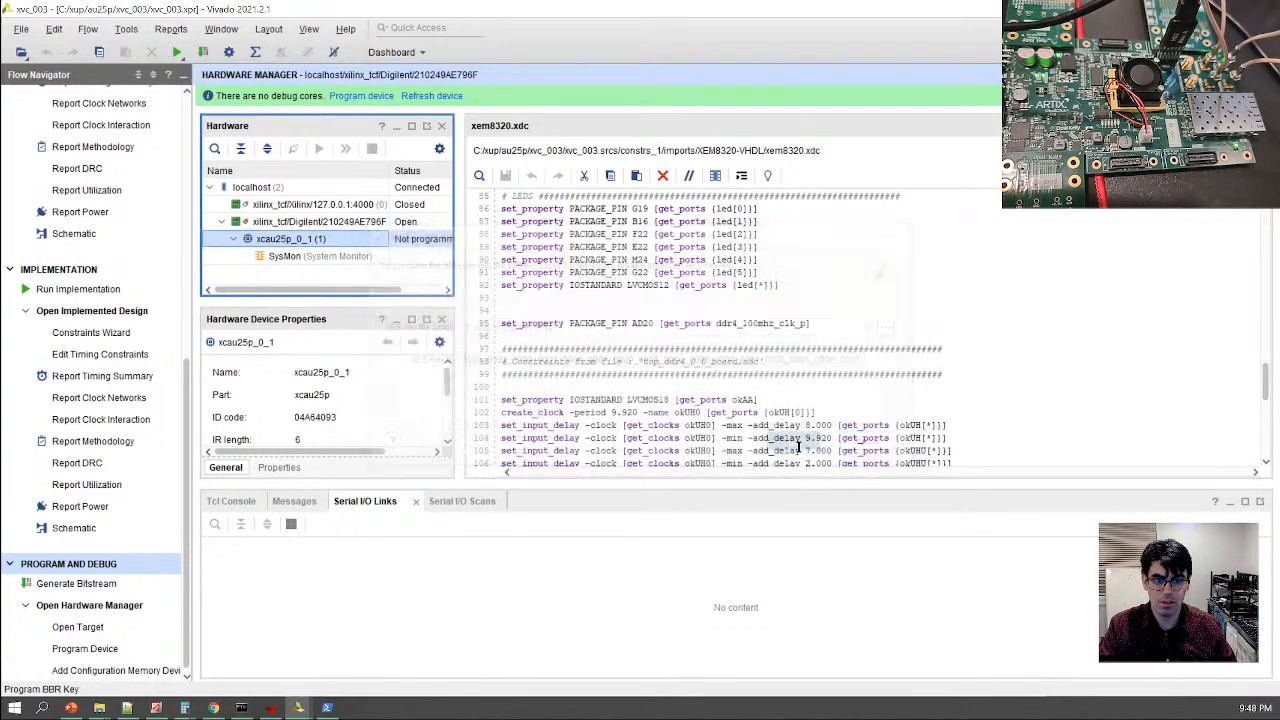
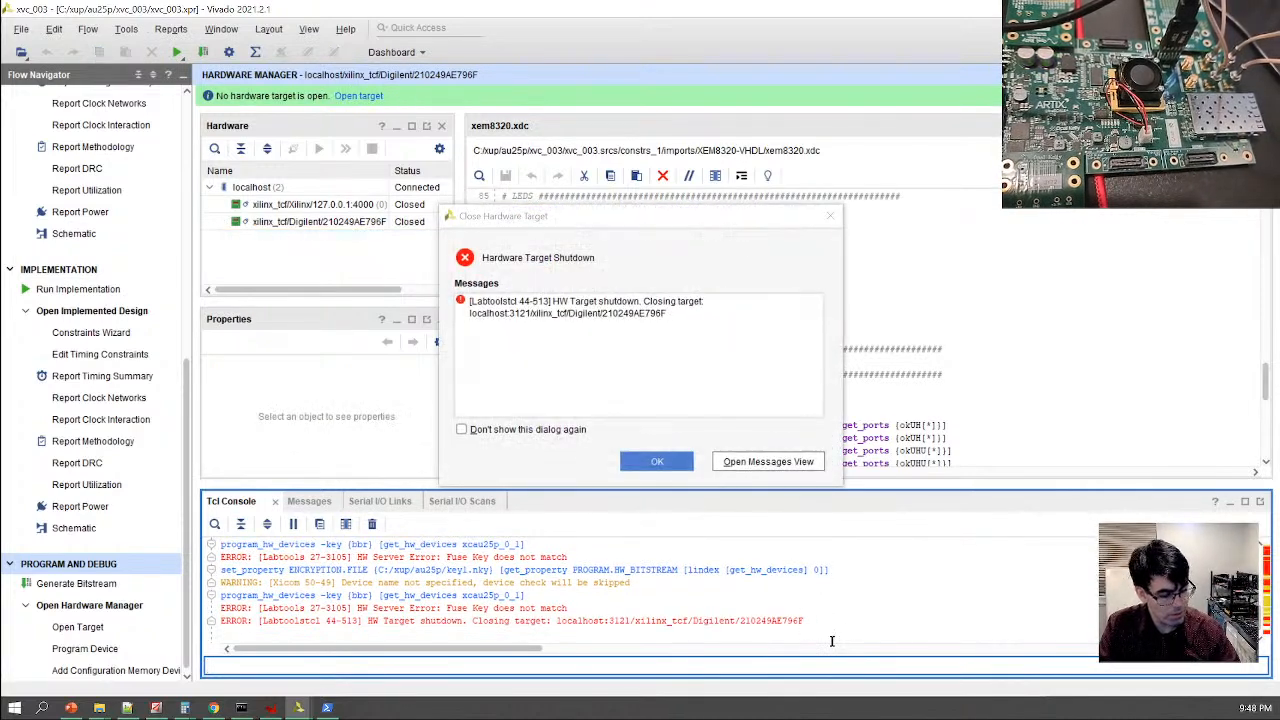
left_click(627, 457)
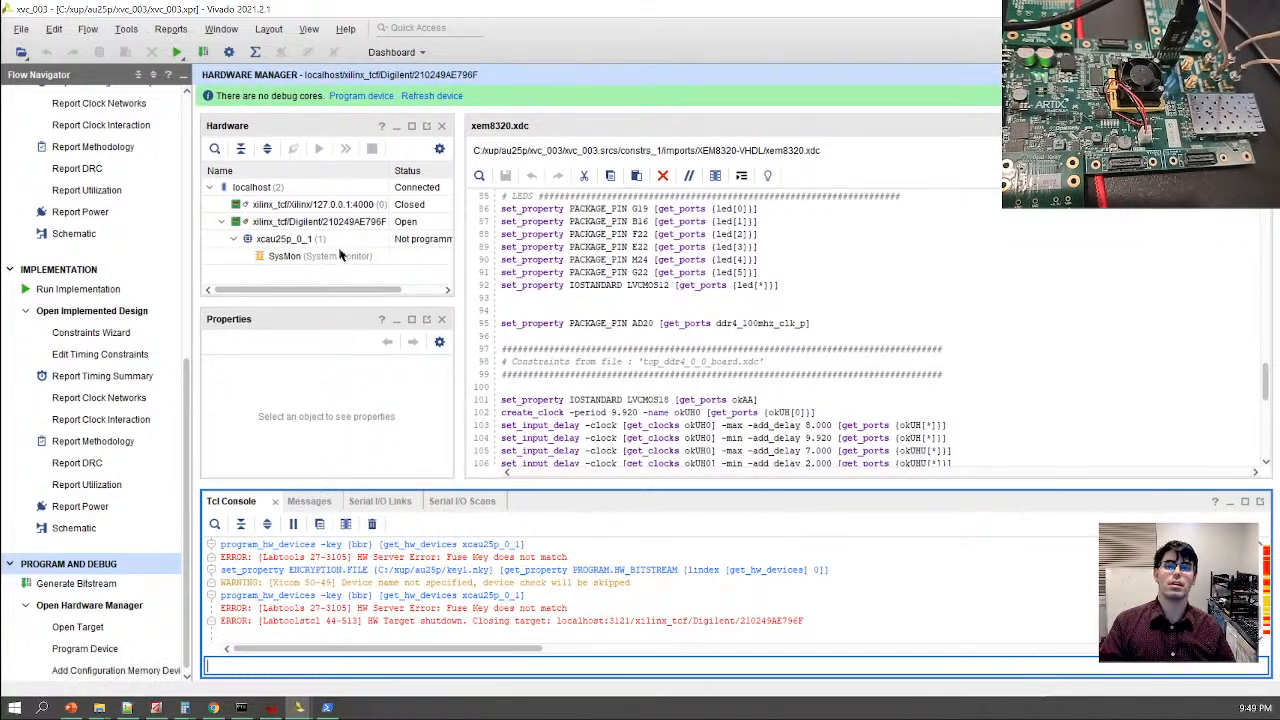
left_click(300, 240)
right_click(425, 239)
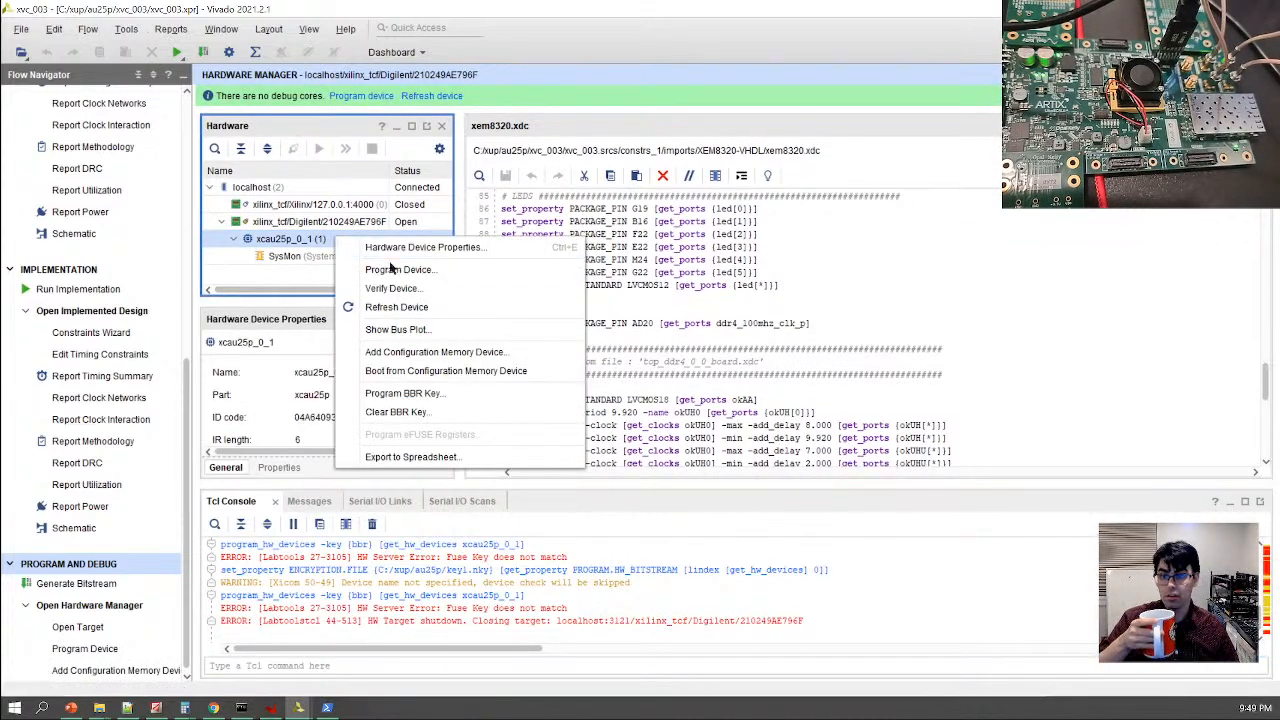
left_click(460, 266)
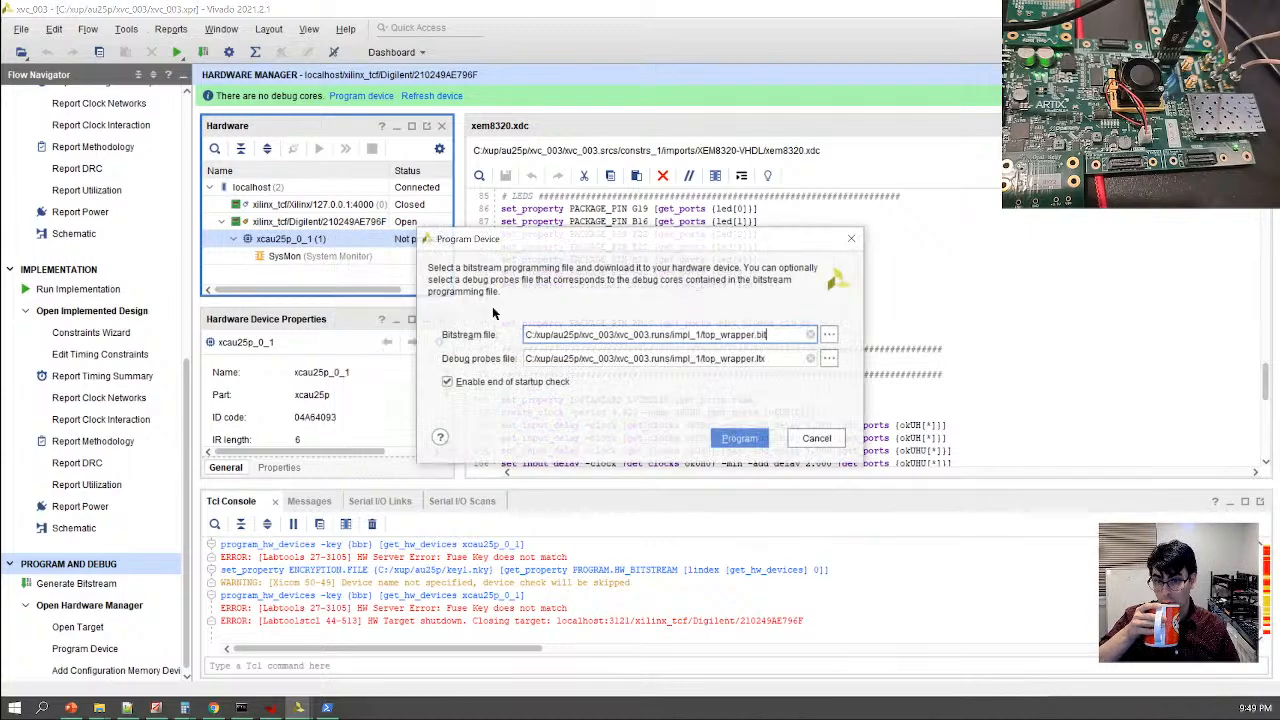
left_click(816, 438)
Retry programming the BBR key of xcau25p_0_1 on the Digilent target from C:/xup/au25p/key1.nky
right_click(329, 240)
left_click(395, 391)
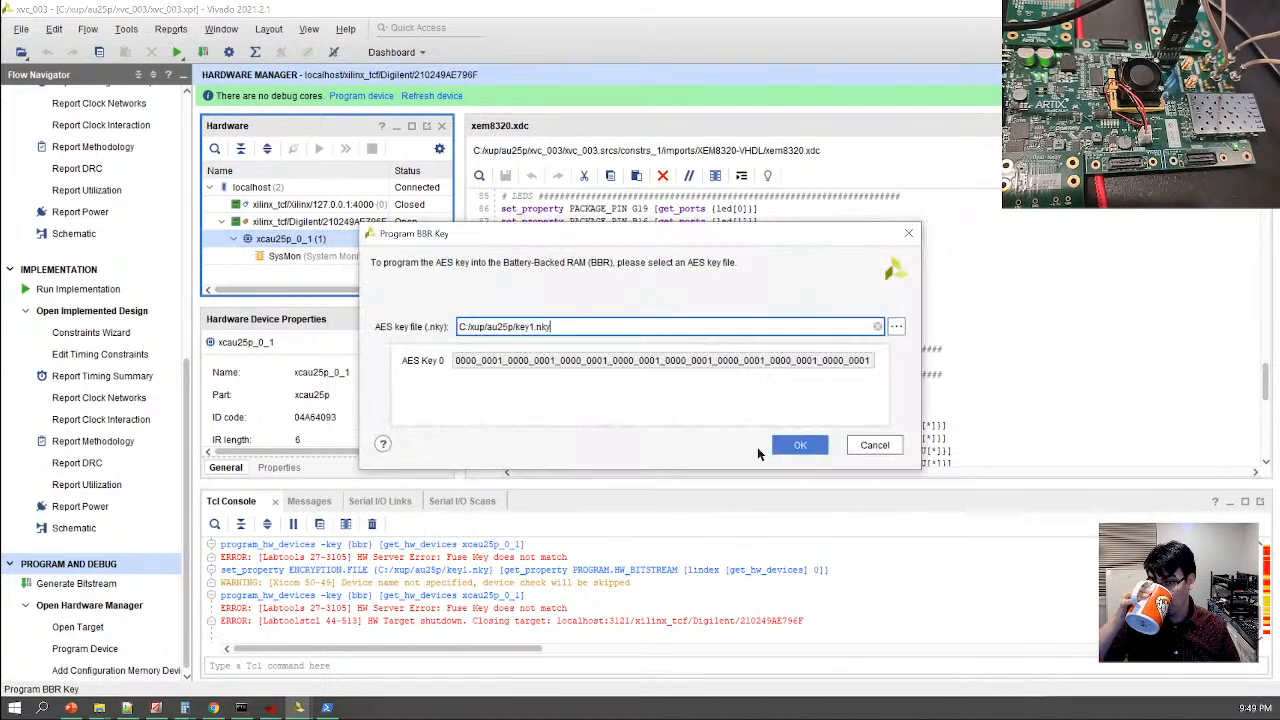
left_click(801, 445)
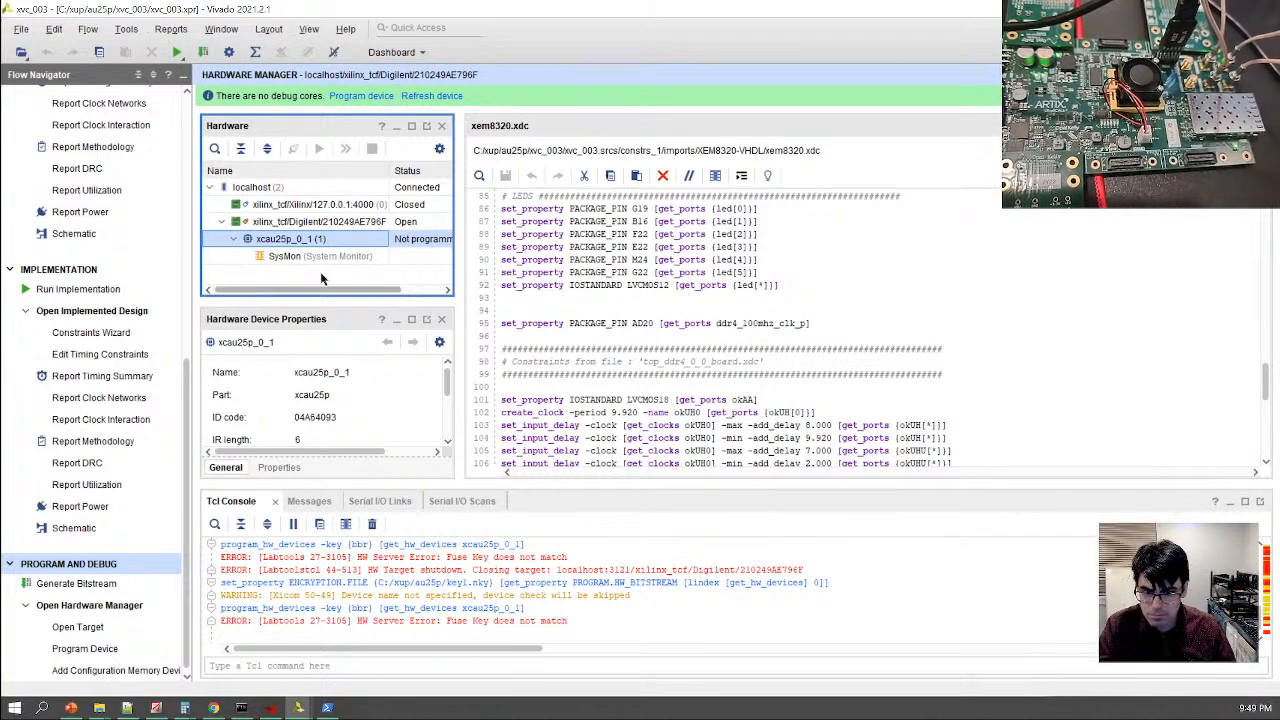
Switch to Opal Kelly FrontPanel and configure the XEM8320-AU25P FPGA with des.bit
right_click(293, 241)
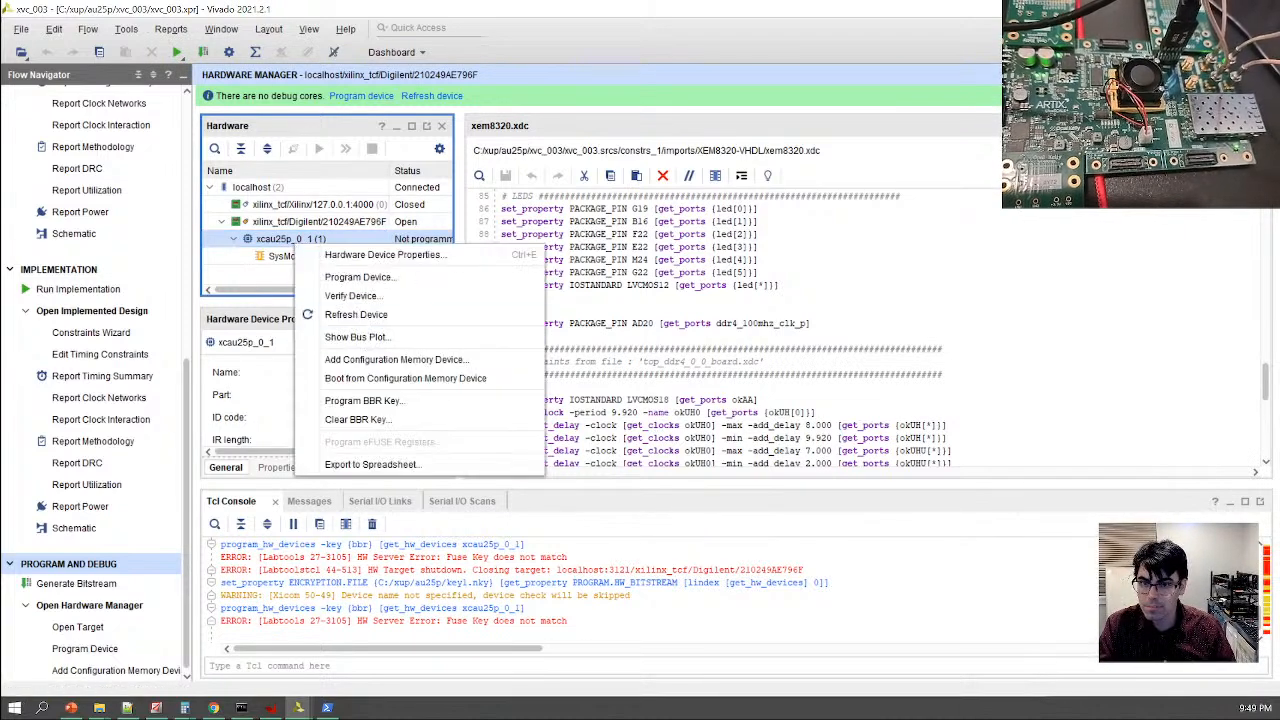
left_click(848, 397)
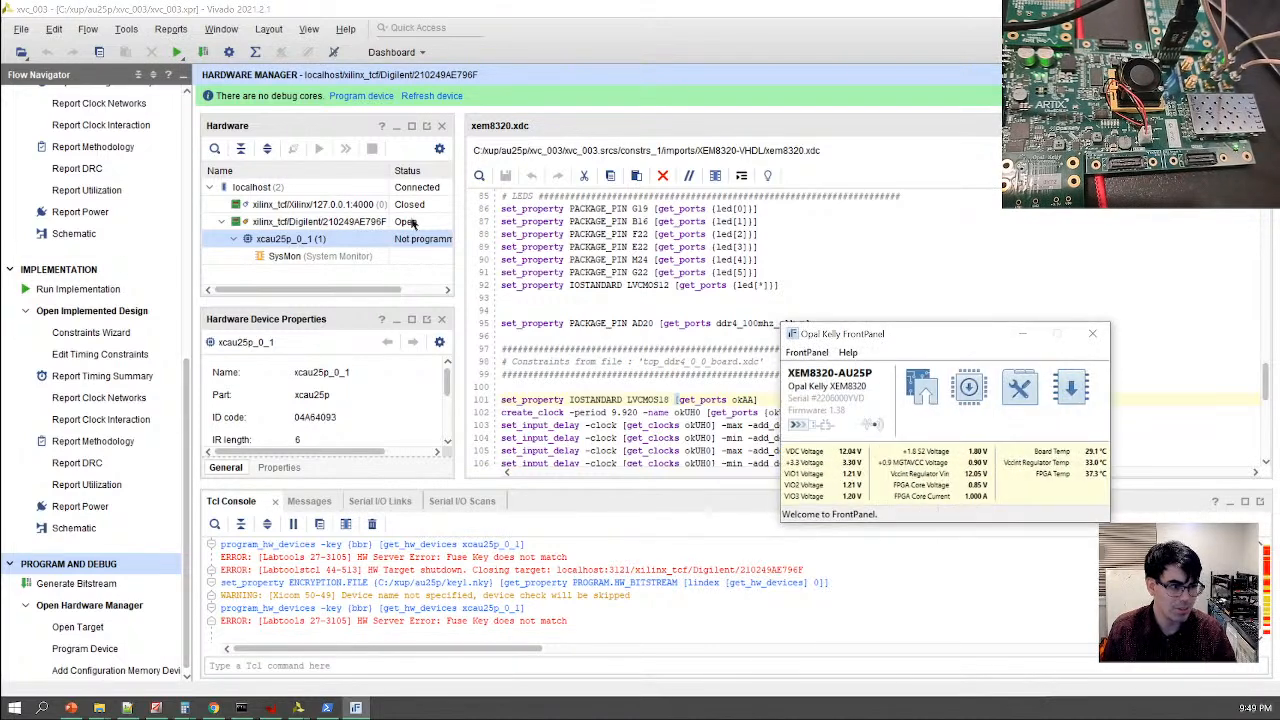
left_click(966, 392)
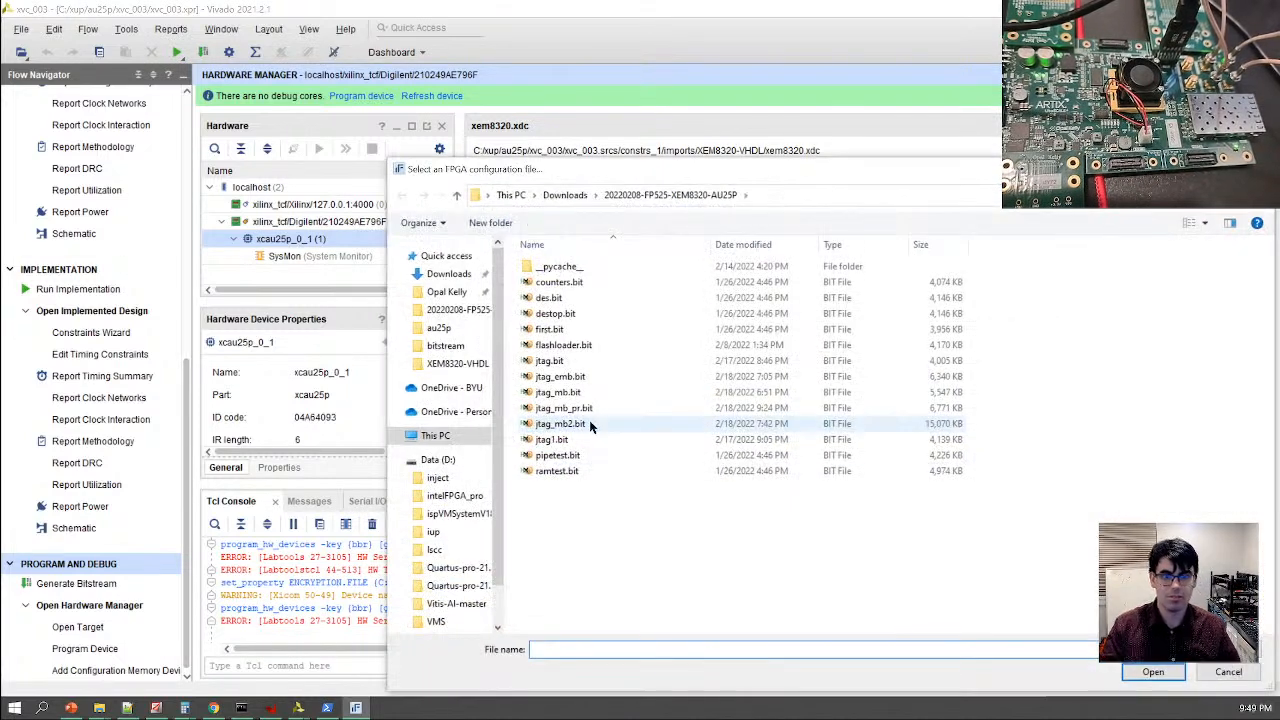
double_click(558, 297)
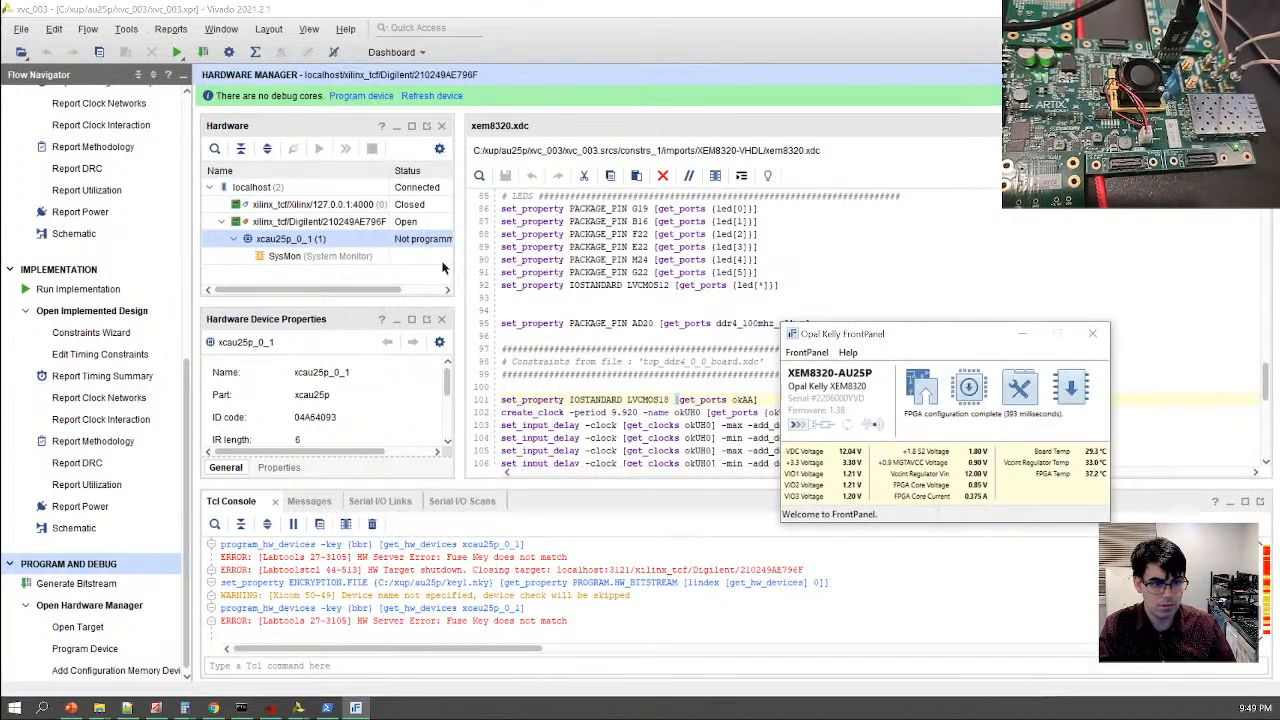
Return to Vivado and refresh the open Digilent hardware target
left_click(342, 254)
right_click(310, 224)
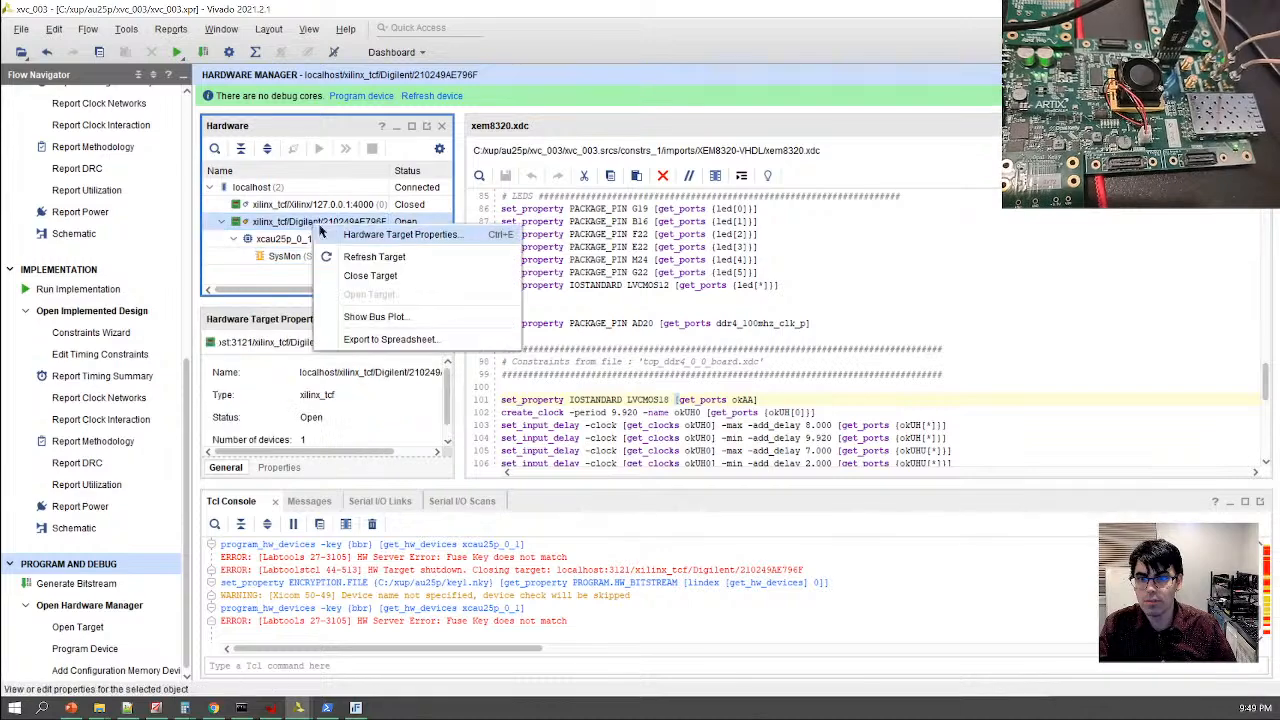
left_click(374, 257)
Try to program the BBR key of the refreshed xcau25p_0_1 device with key1.nky
left_click(327, 239)
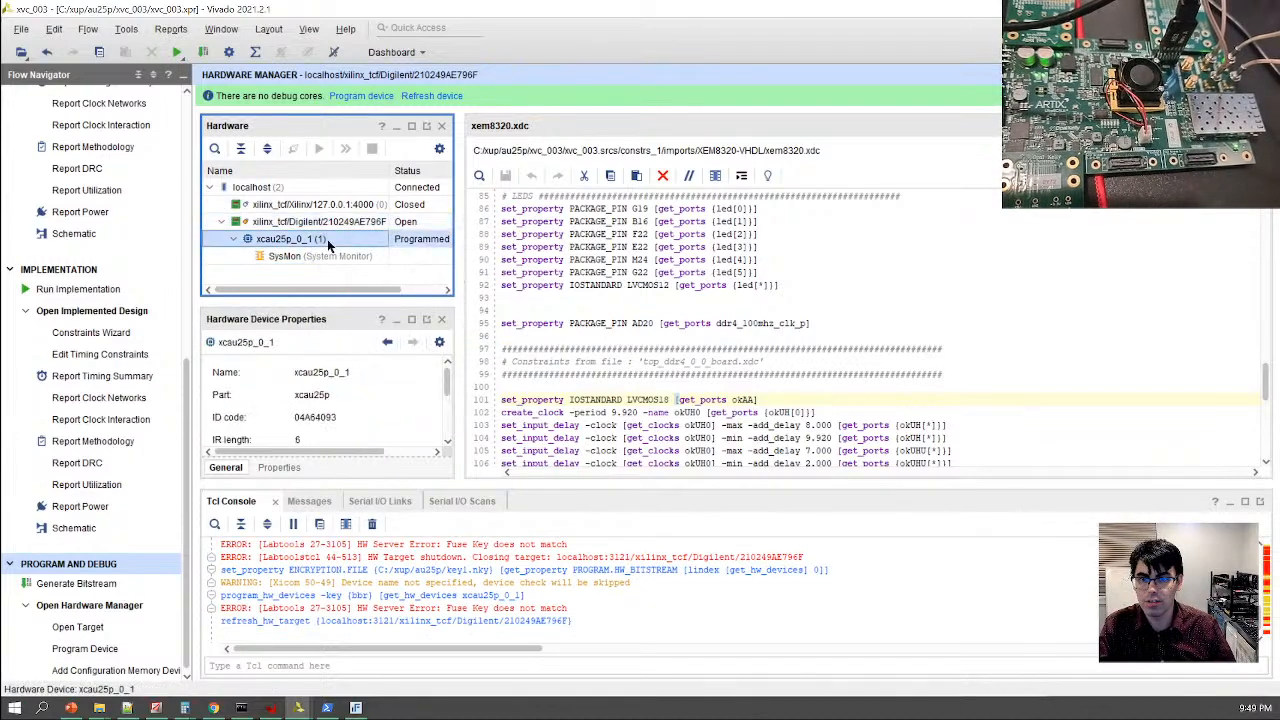
right_click(327, 239)
left_click(400, 403)
left_click(805, 445)
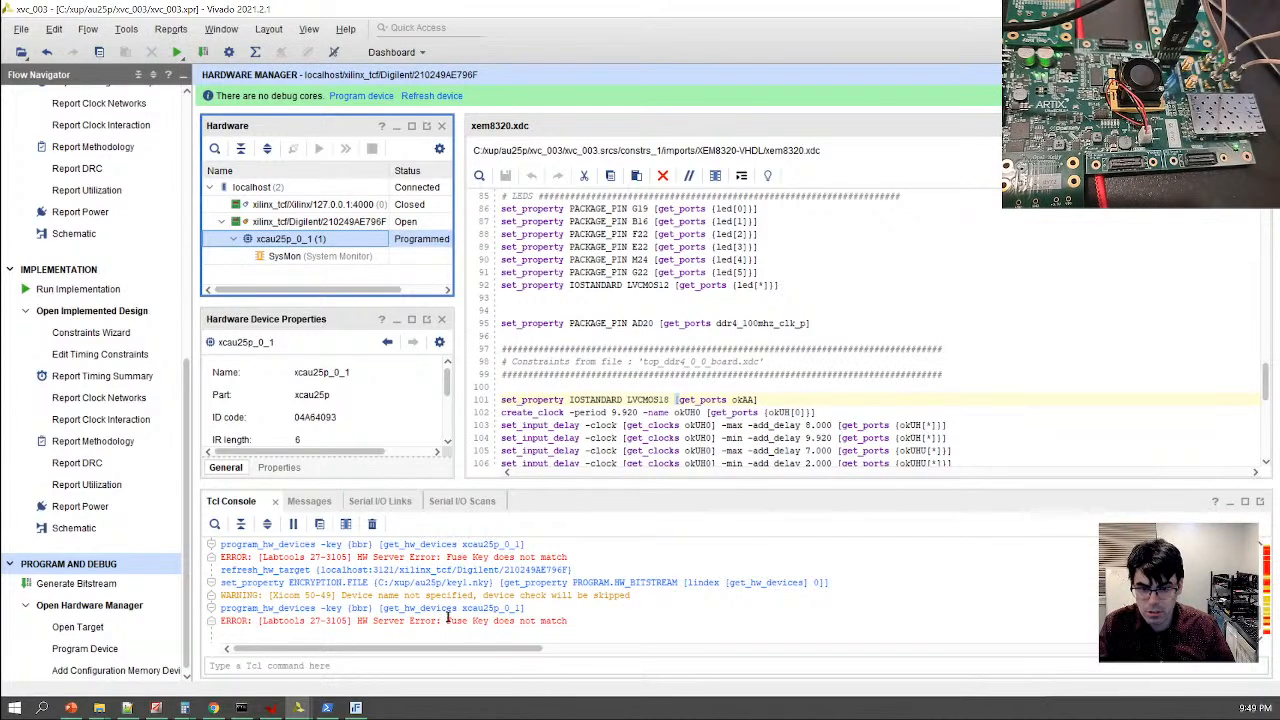
Examine the Tcl console's warnings and errors from the BBR key programming attempts, going back to the earliest ones on xcau25p_0_1
left_click(563, 621)
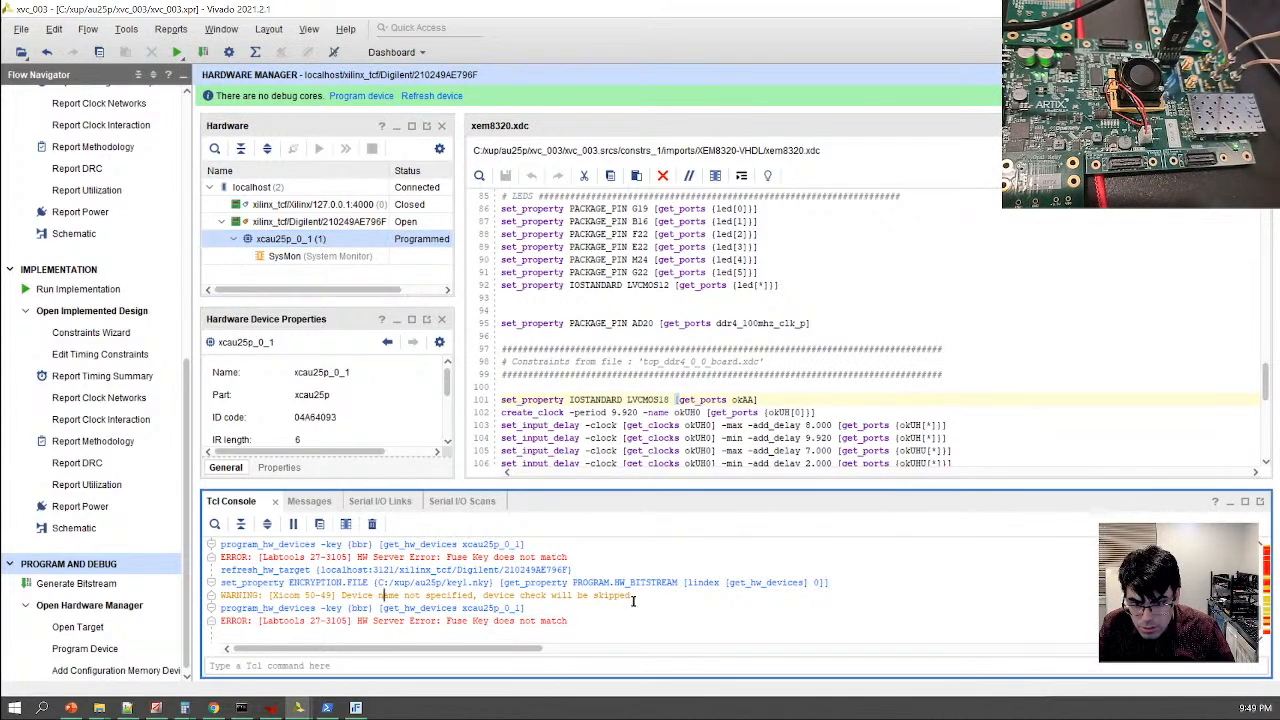
left_click_drag(341, 584, 641, 603)
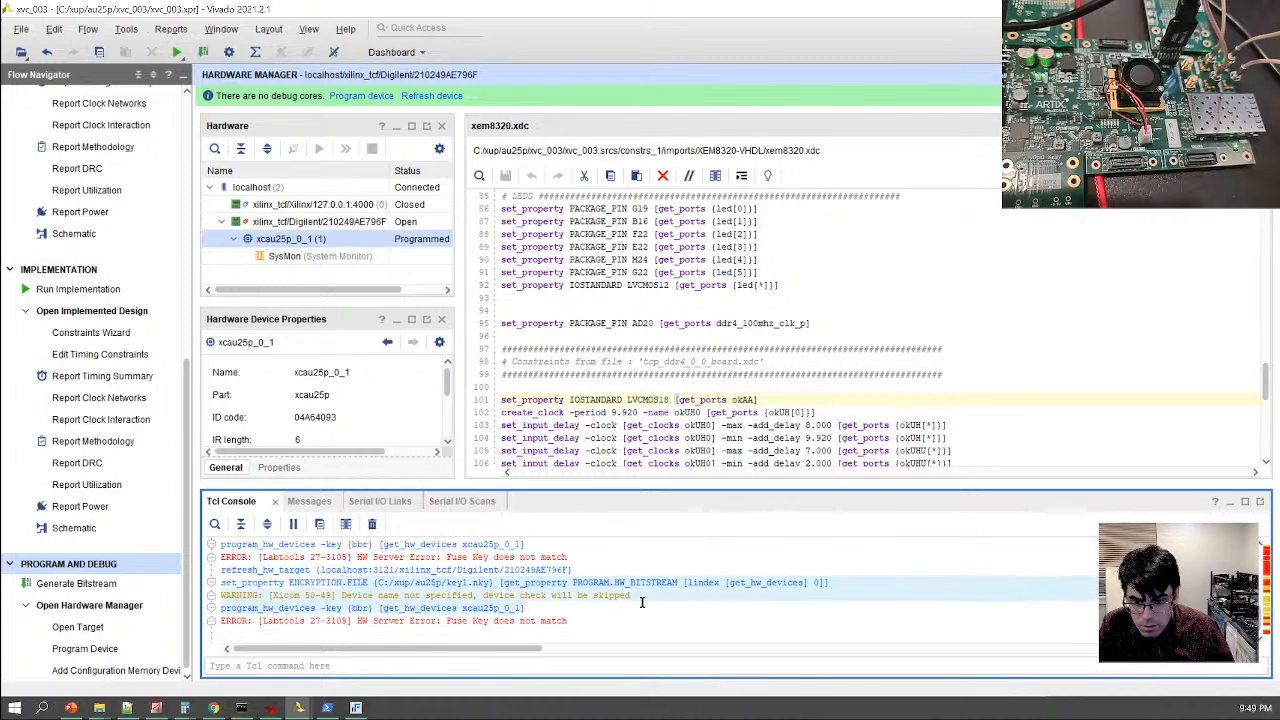
left_click(674, 595)
scroll(450, 600, "up", 1)
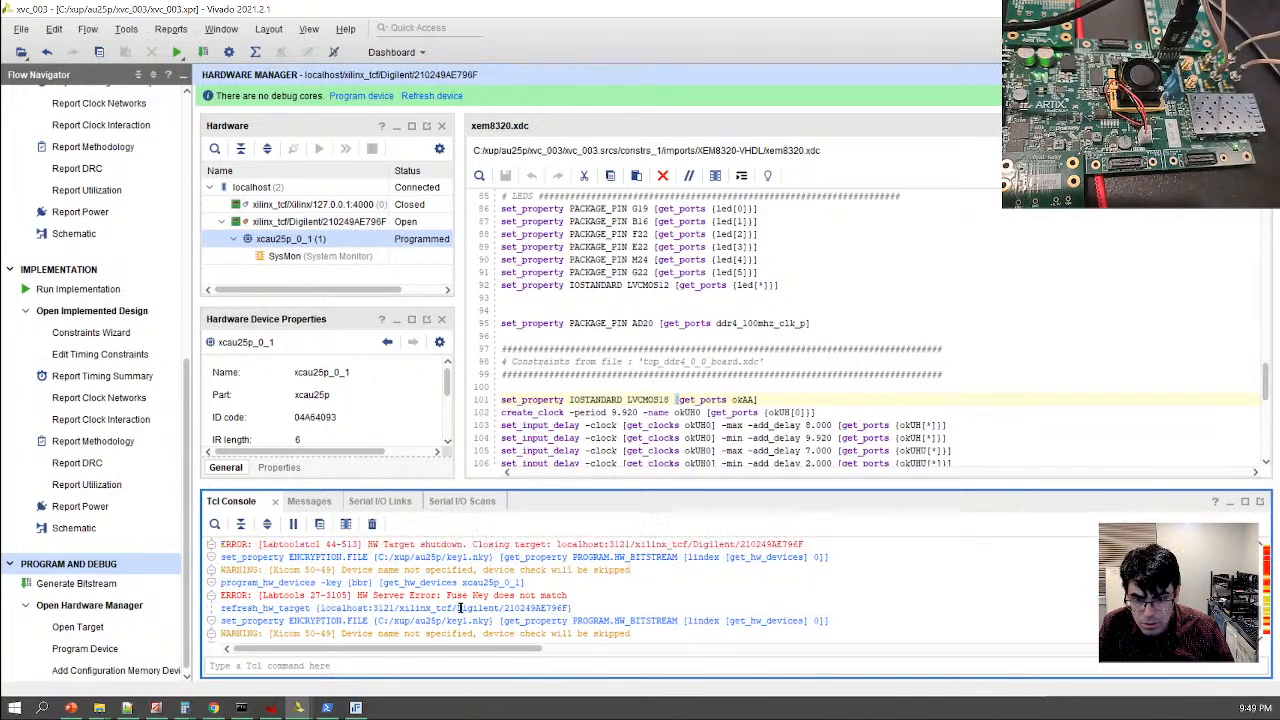
scroll(580, 608, "up", 2)
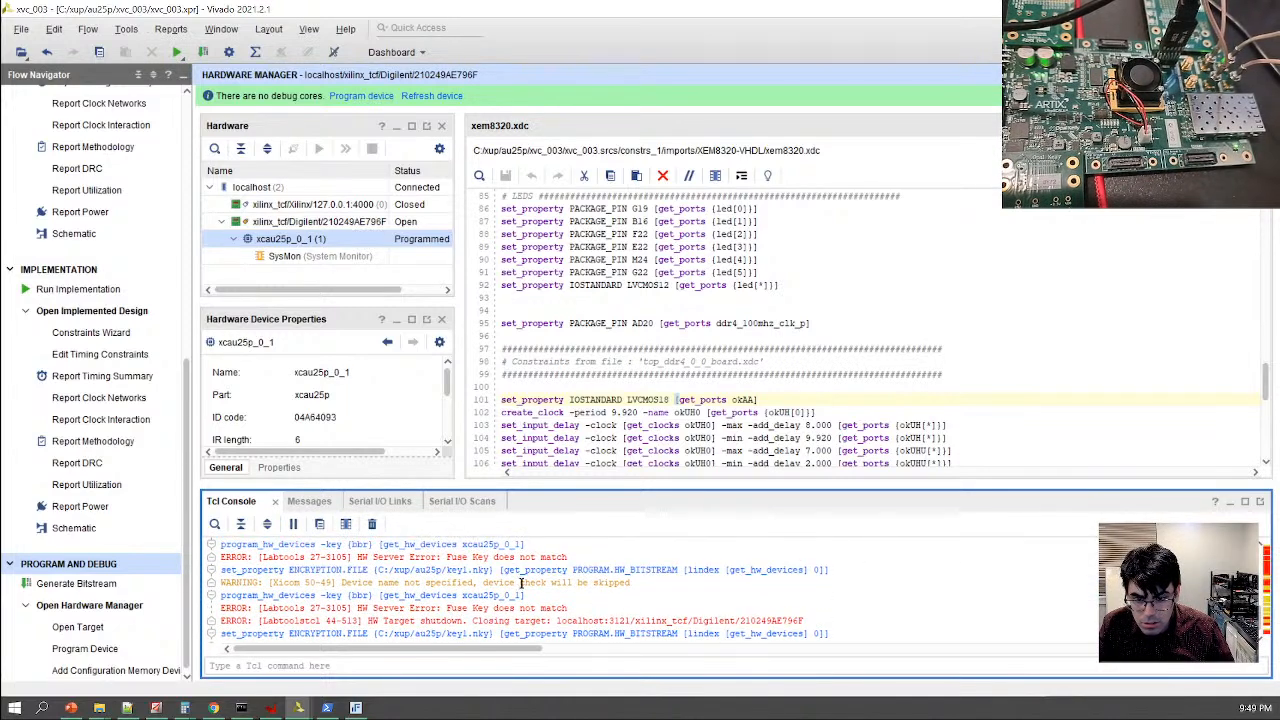
scroll(528, 590, "up", 2)
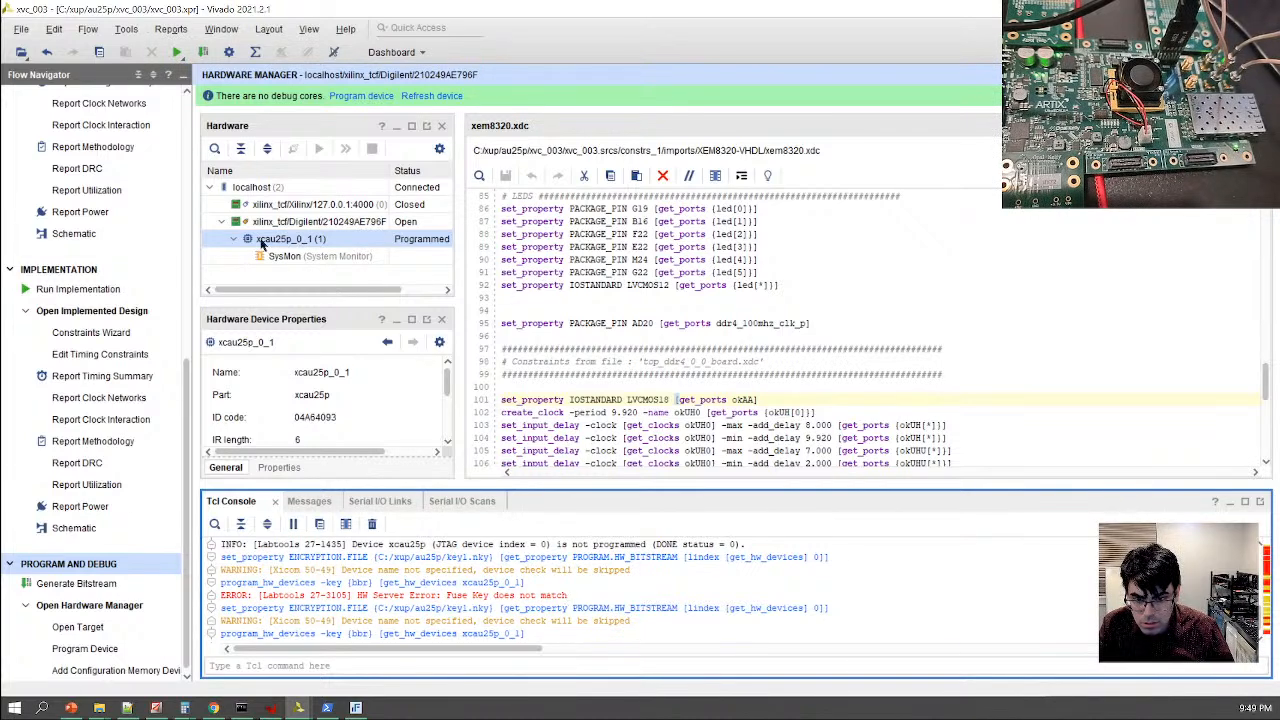
Clear the BBR key of the xcau25p_0_1 device, setting it to all zeroes
right_click(266, 241)
left_click(333, 418)
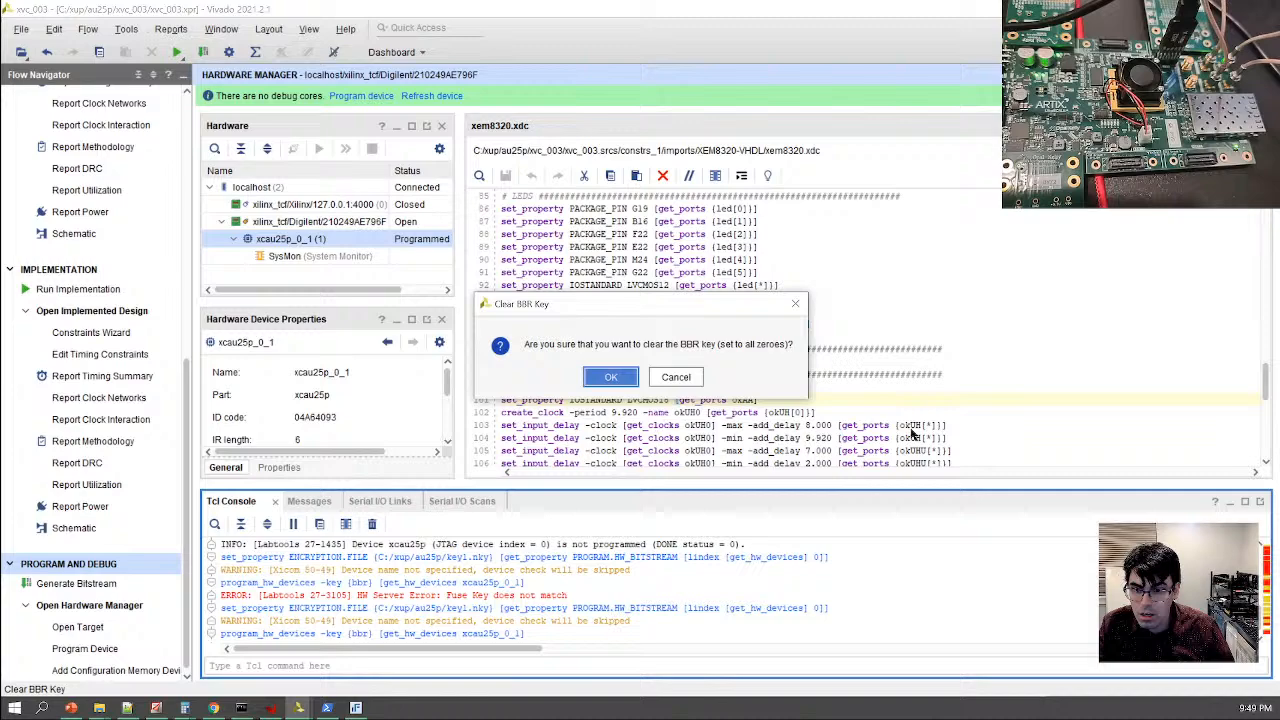
left_click(611, 376)
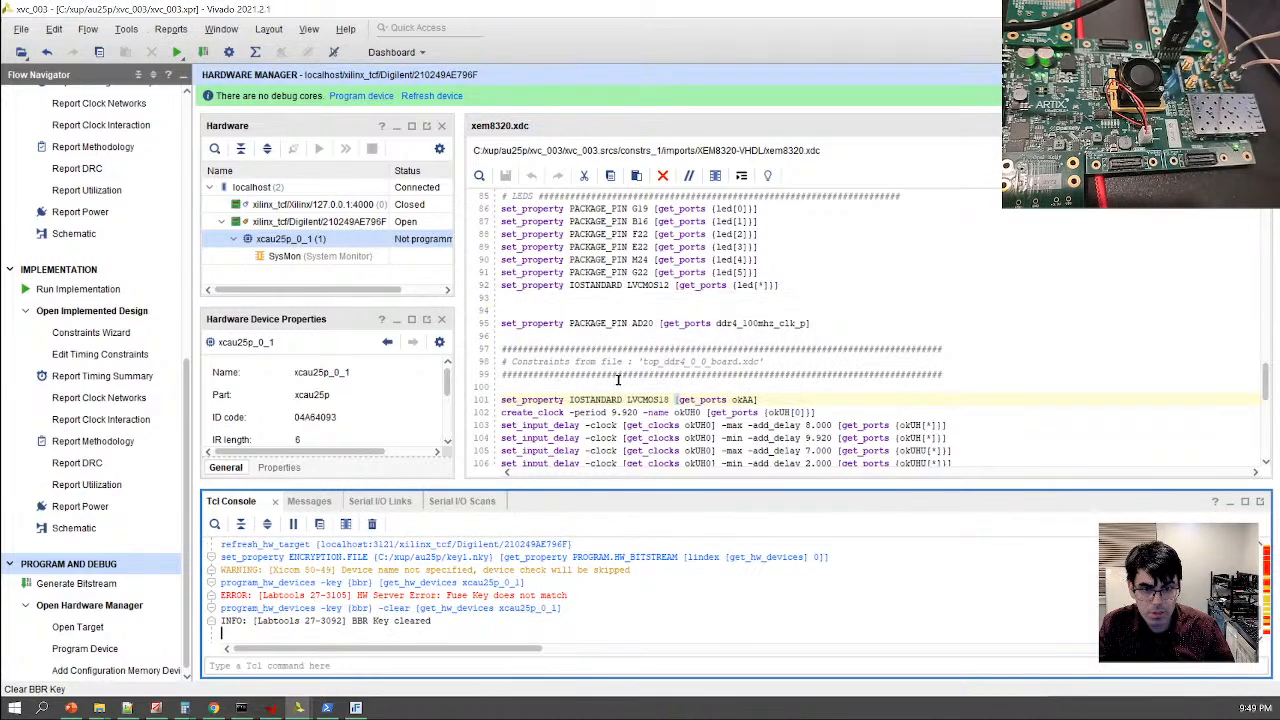
Try to program the cleared BBR key of xcau25p_0_1 with C:/xup/au25p/key1.nky
right_click(309, 240)
left_click(396, 397)
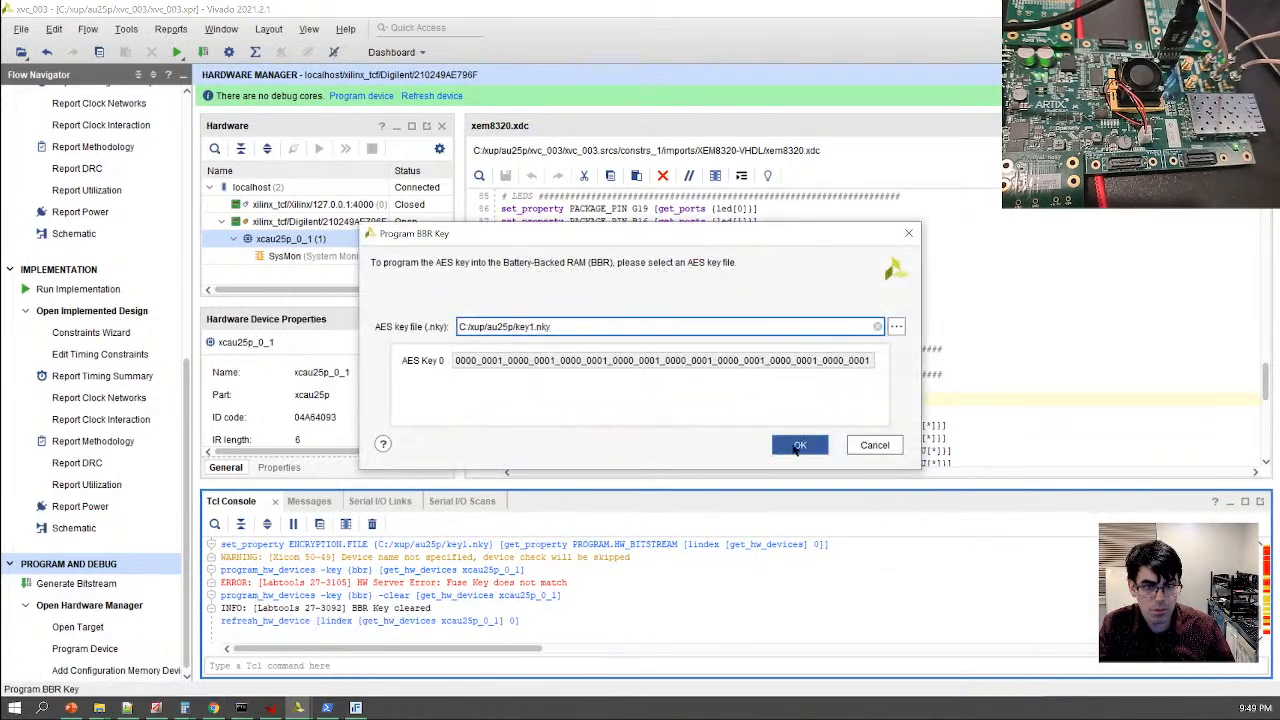
left_click(798, 446)
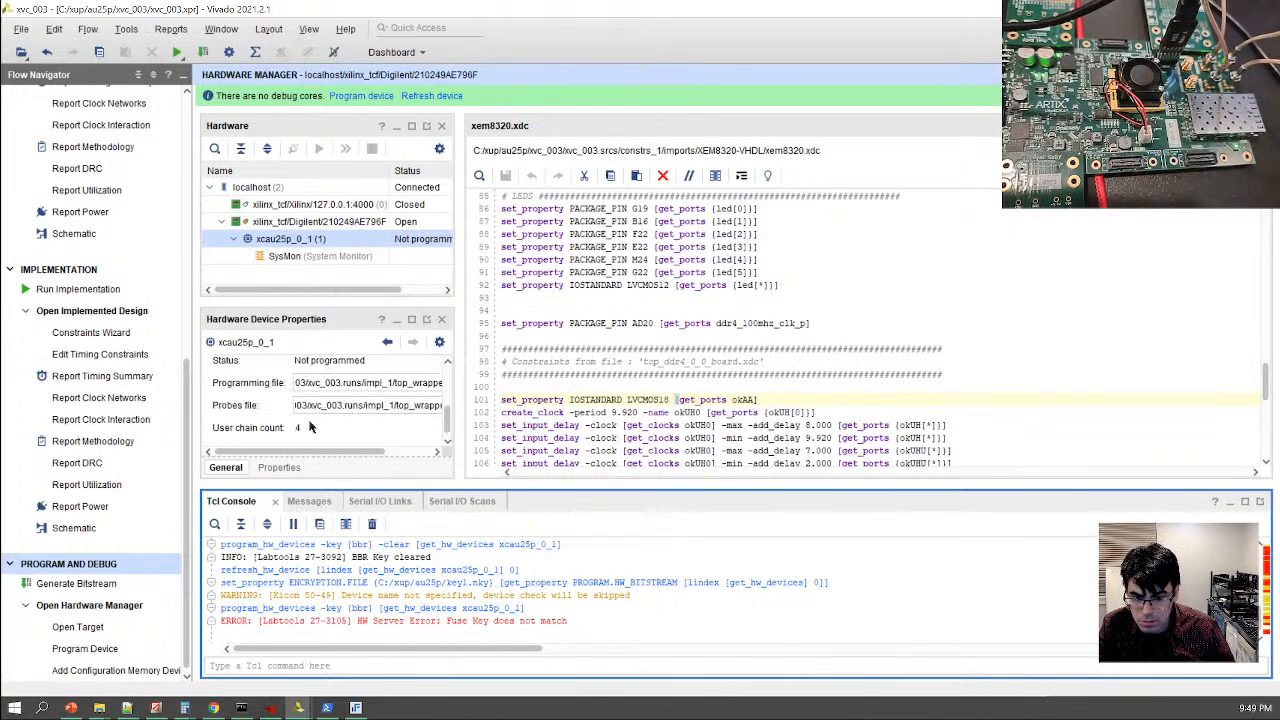
Examine the detailed properties of the xcau25p_0_1 device in an enlarged view, including its PROGRAM, REGISTER and EFUSE groups
left_click(283, 468)
scroll(285, 424, "down", 5)
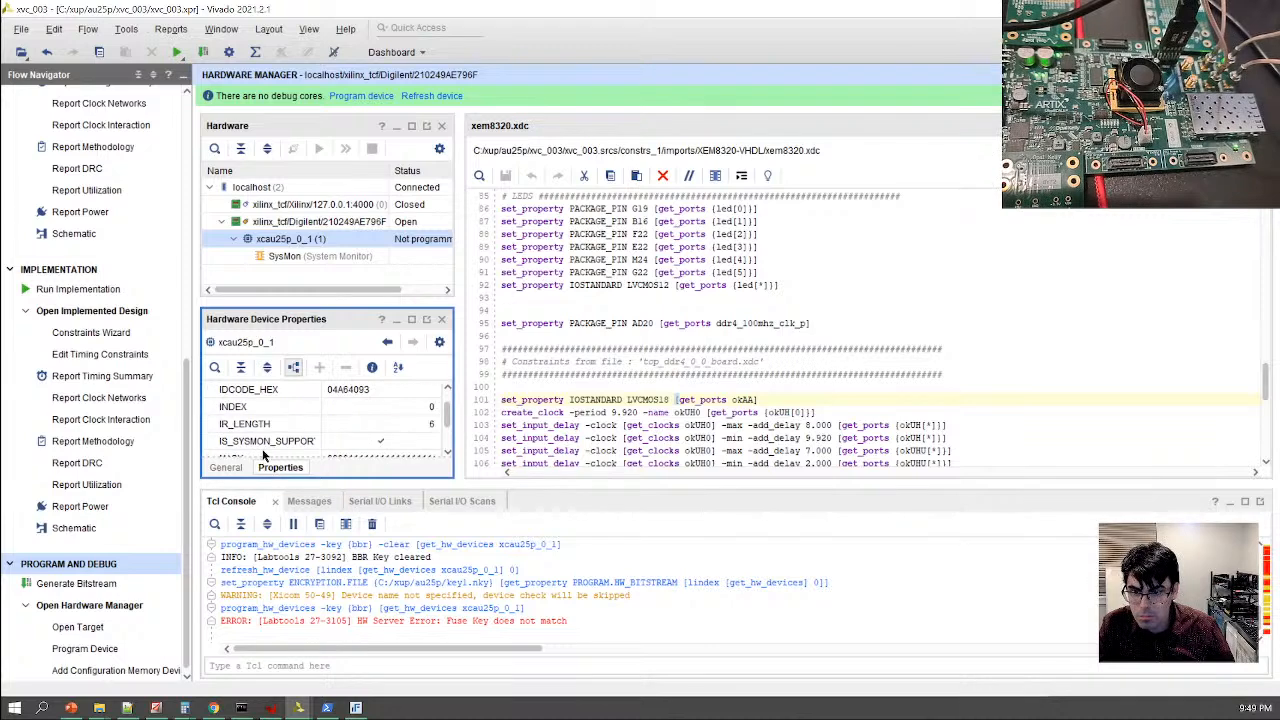
double_click(264, 324)
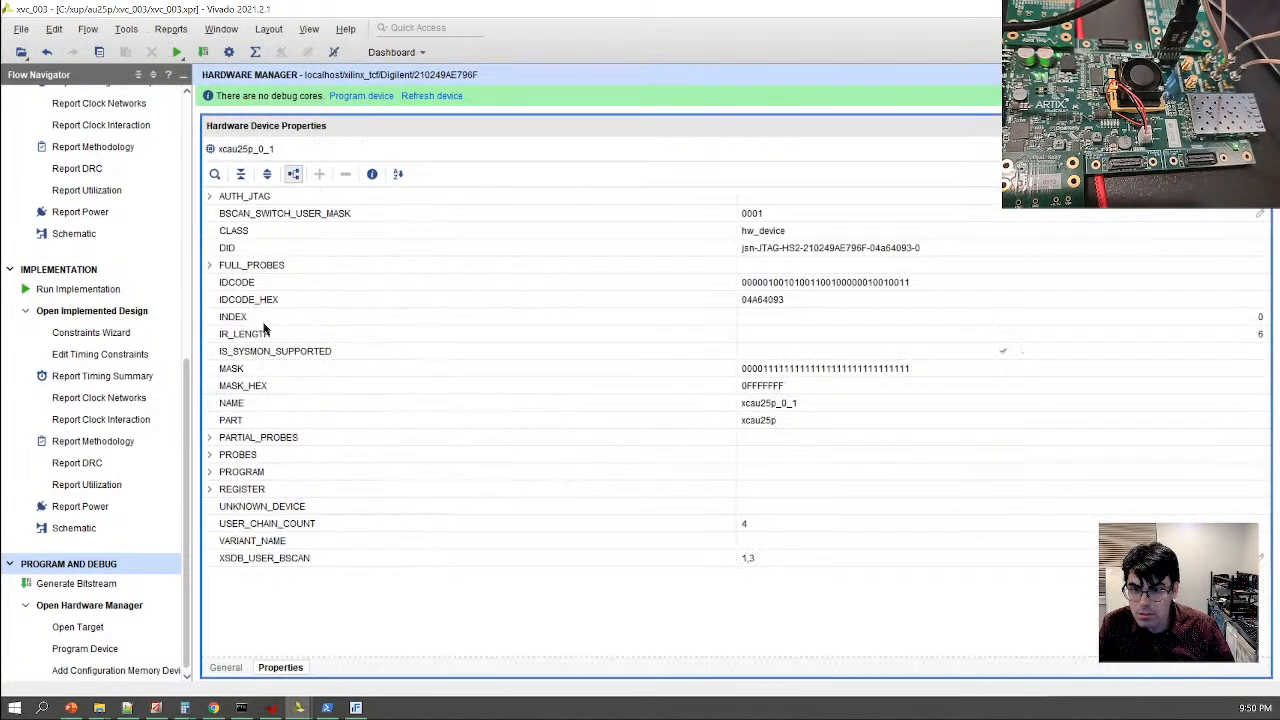
left_click(210, 472)
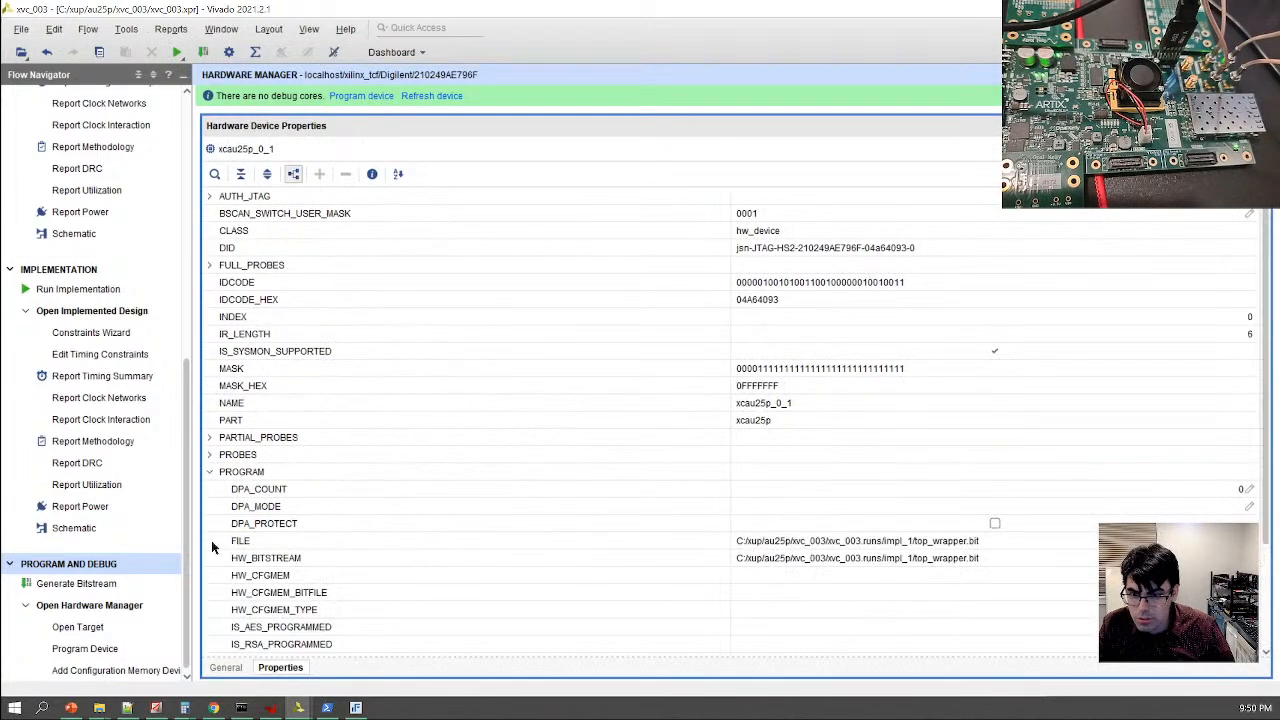
left_click(210, 472)
left_click(210, 489)
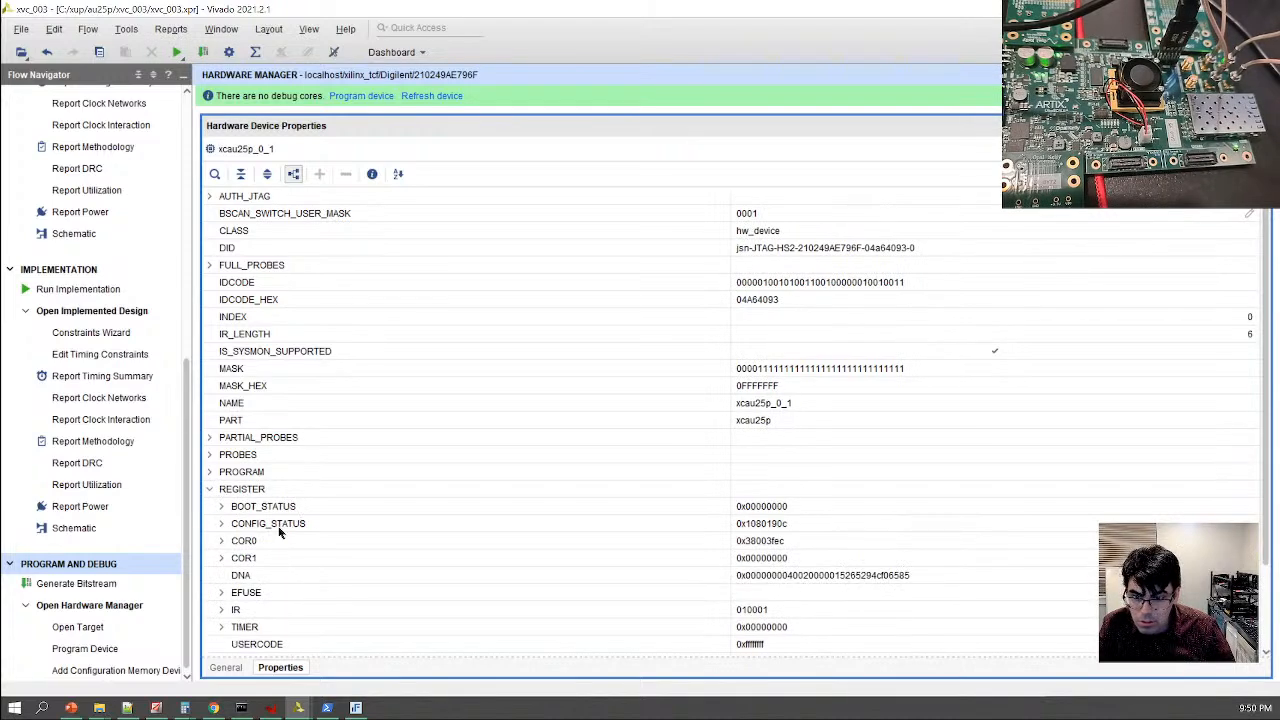
scroll(212, 515, "down", 2)
left_click(221, 492)
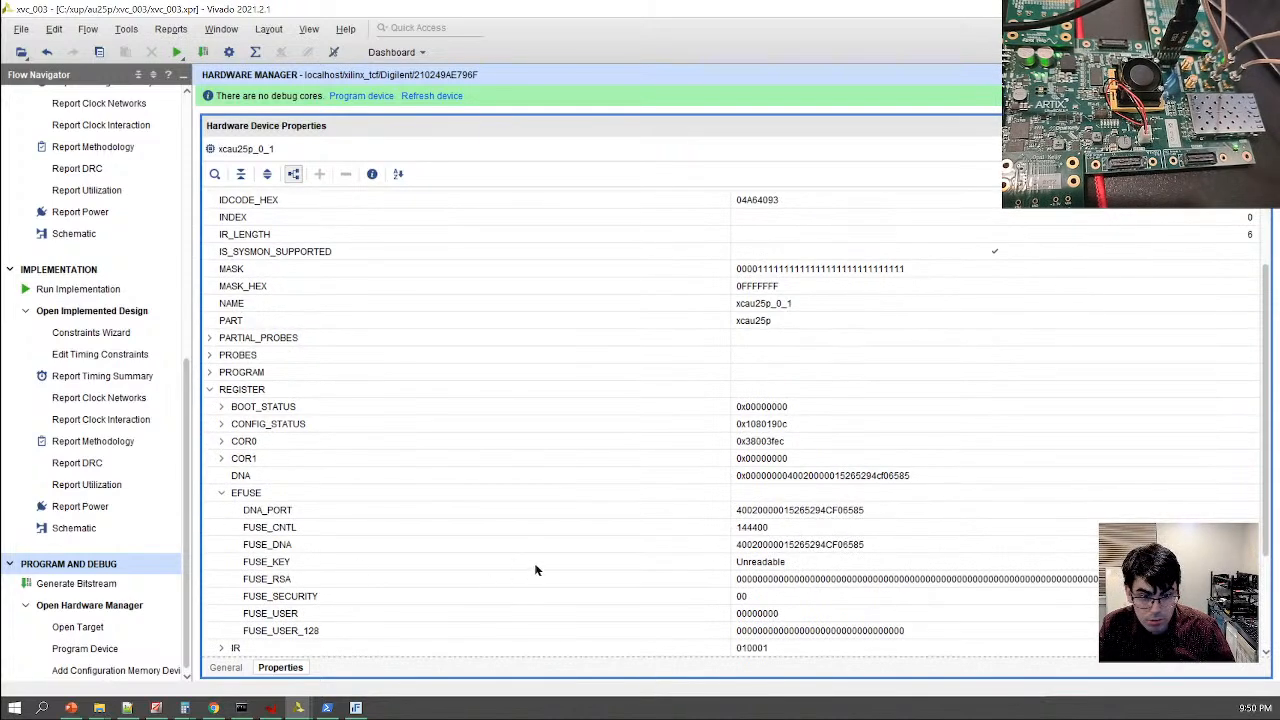
Examine the device's EFUSE register values, including DNA_PORT, FUSE_CNTL, FUSE_DNA, FUSE_KEY, FUSE_RSA and FUSE_USER_128
scroll(560, 568, "down", 1)
left_click(316, 528)
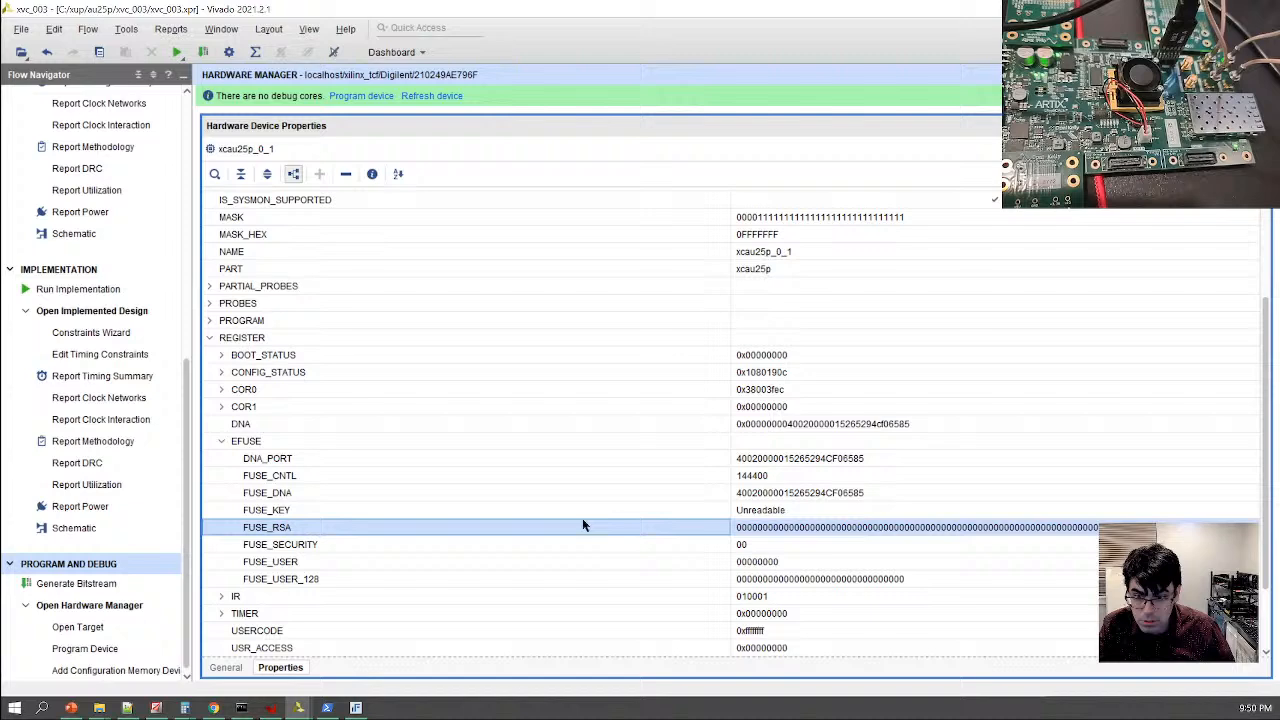
left_click(701, 494)
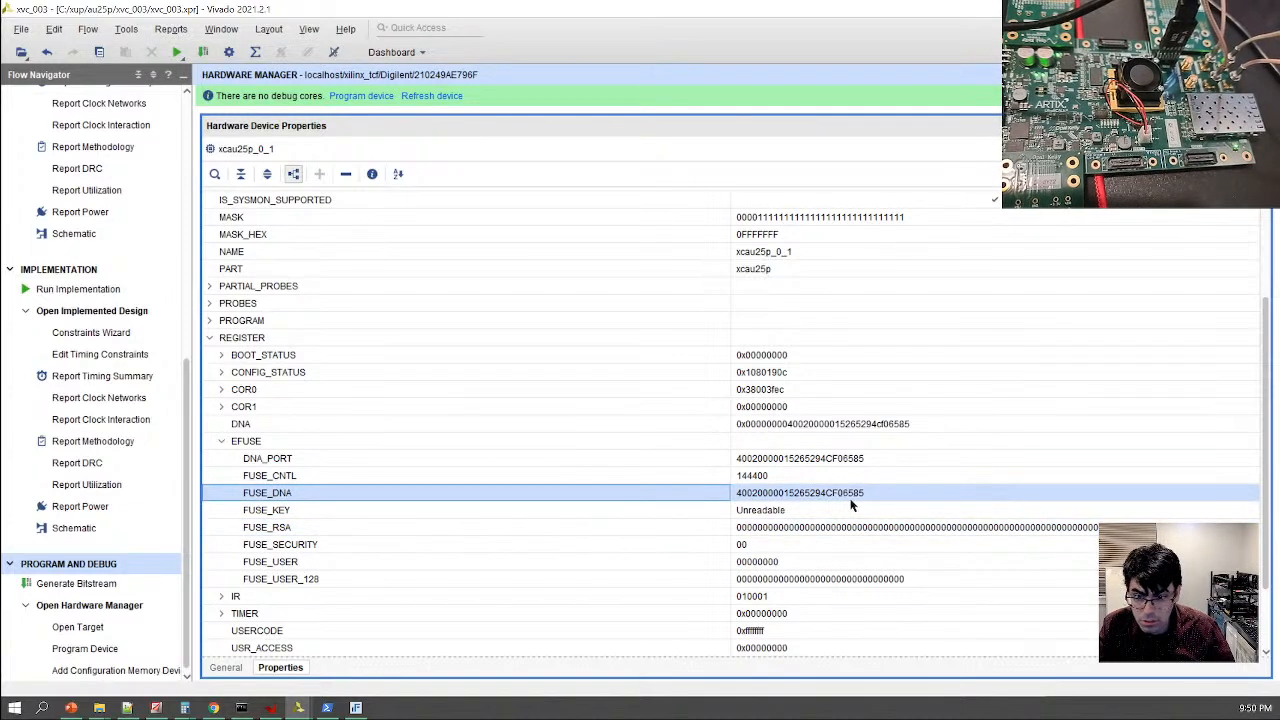
left_click(843, 463)
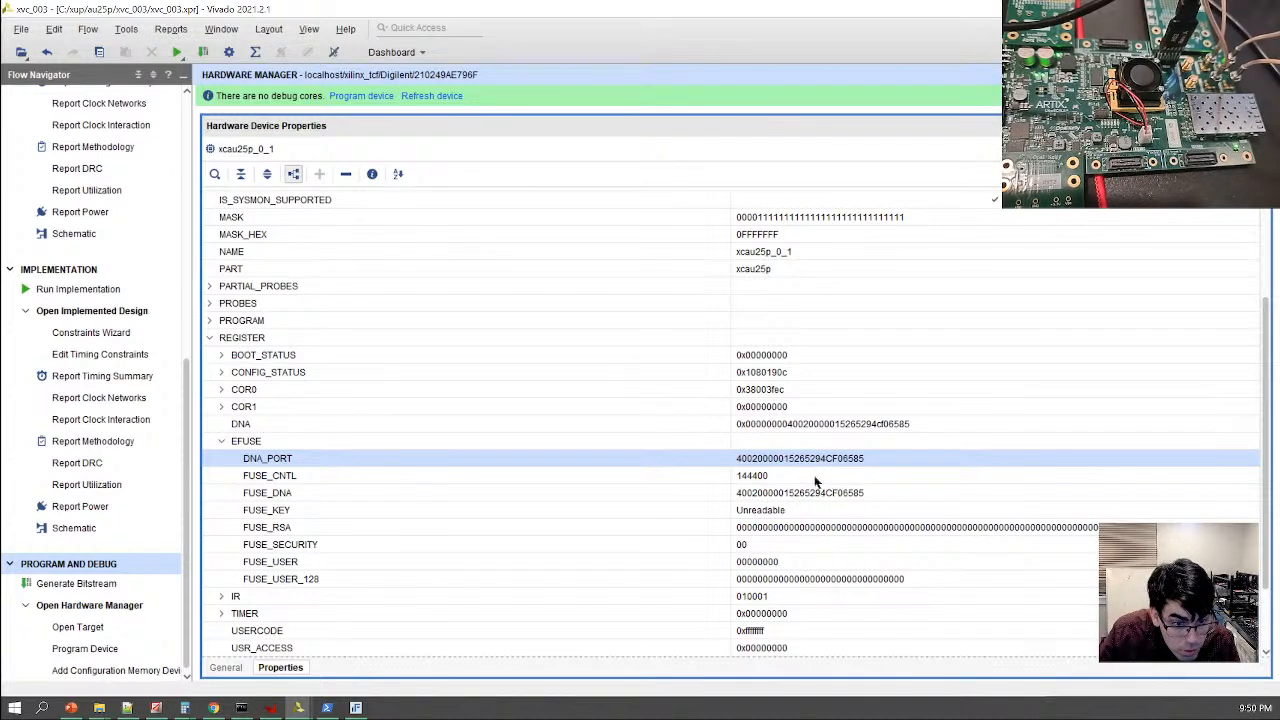
left_click(814, 477)
left_click(789, 513)
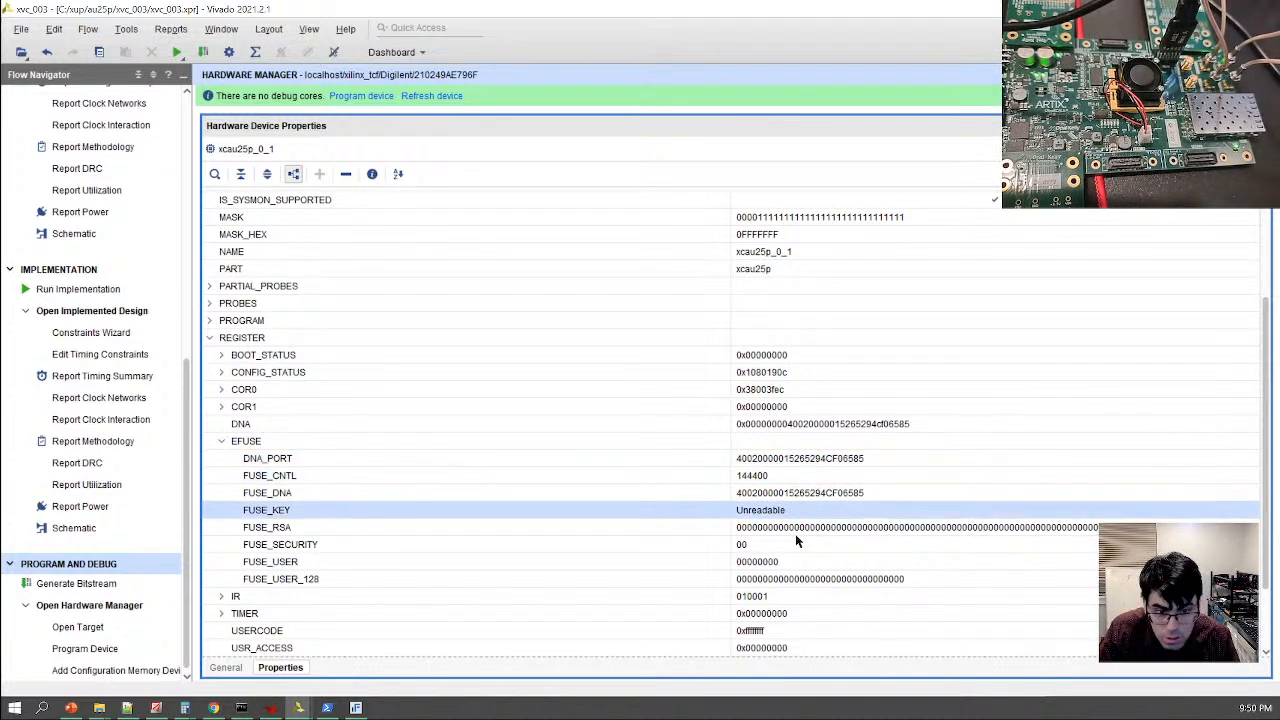
left_click(793, 529)
left_click(755, 597)
left_click(373, 583)
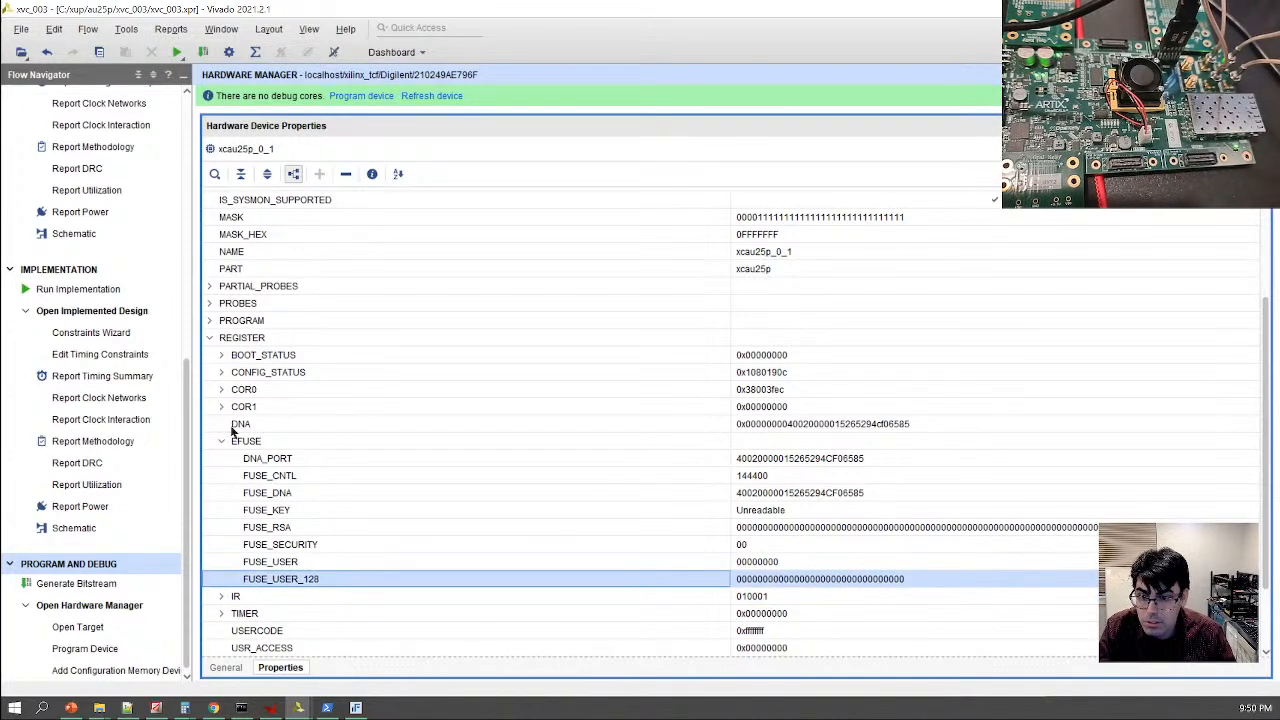
Examine the individual bits of the WBSTAR, TIMER, IR, COR1, COR0, CONFIG_STATUS and BOOT_STATUS registers
scroll(239, 455, "down", 2)
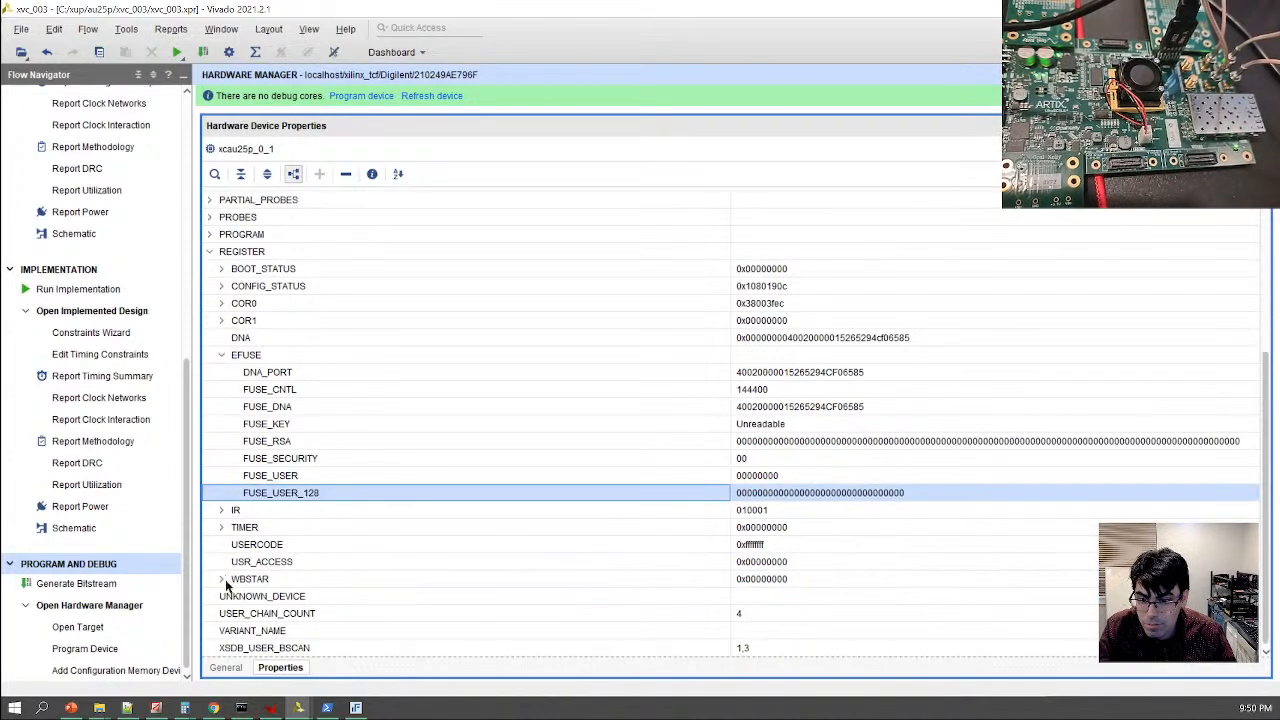
left_click(223, 579)
left_click(222, 527)
left_click(221, 510)
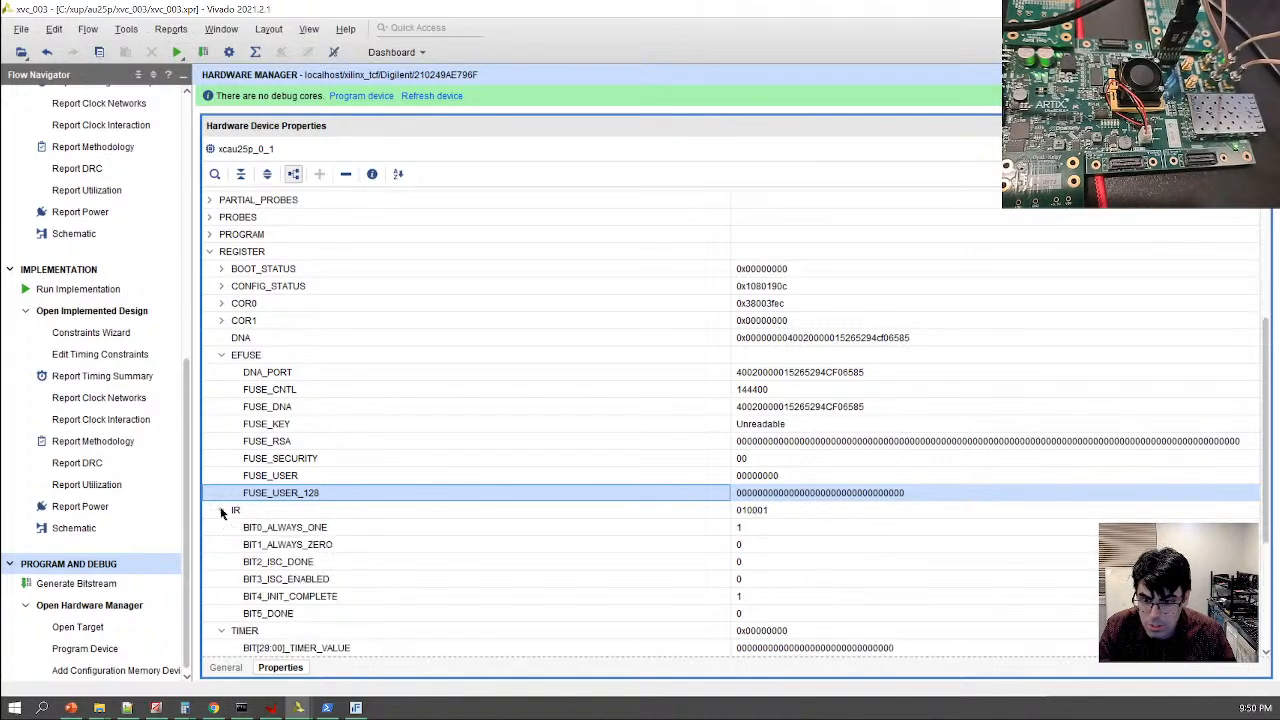
left_click(221, 320)
left_click(221, 304)
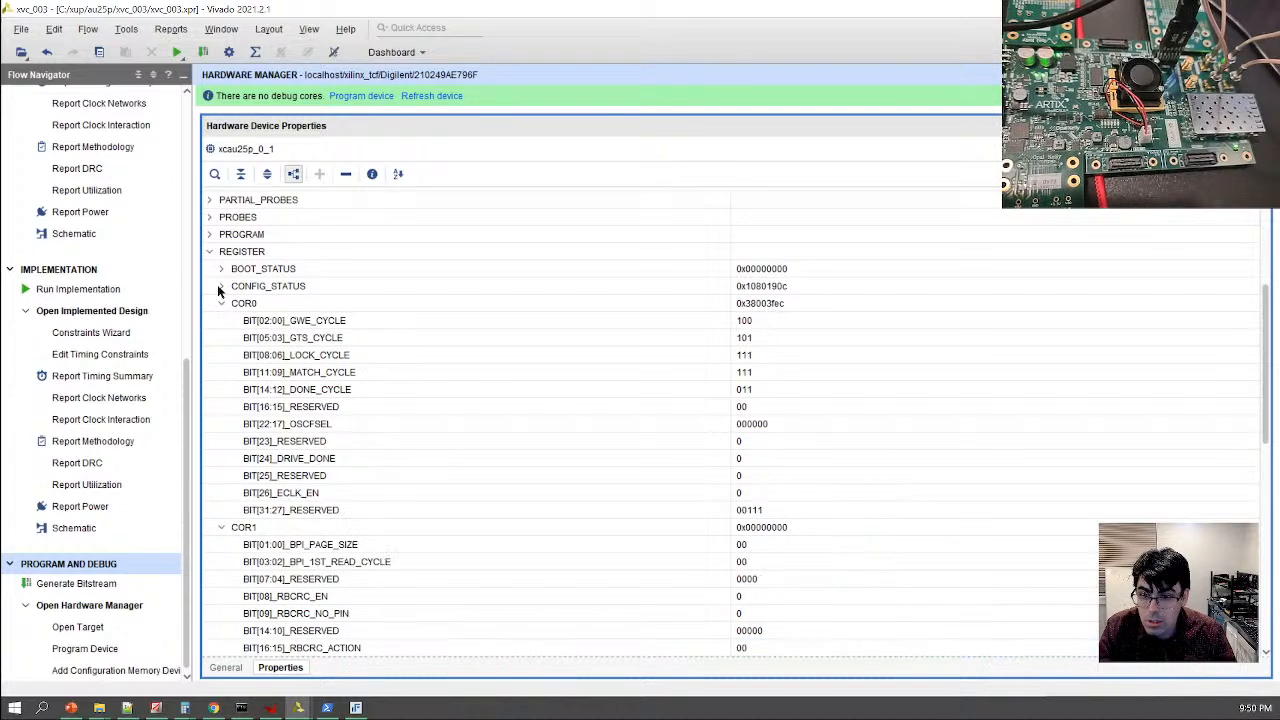
left_click(220, 286)
left_click(221, 268)
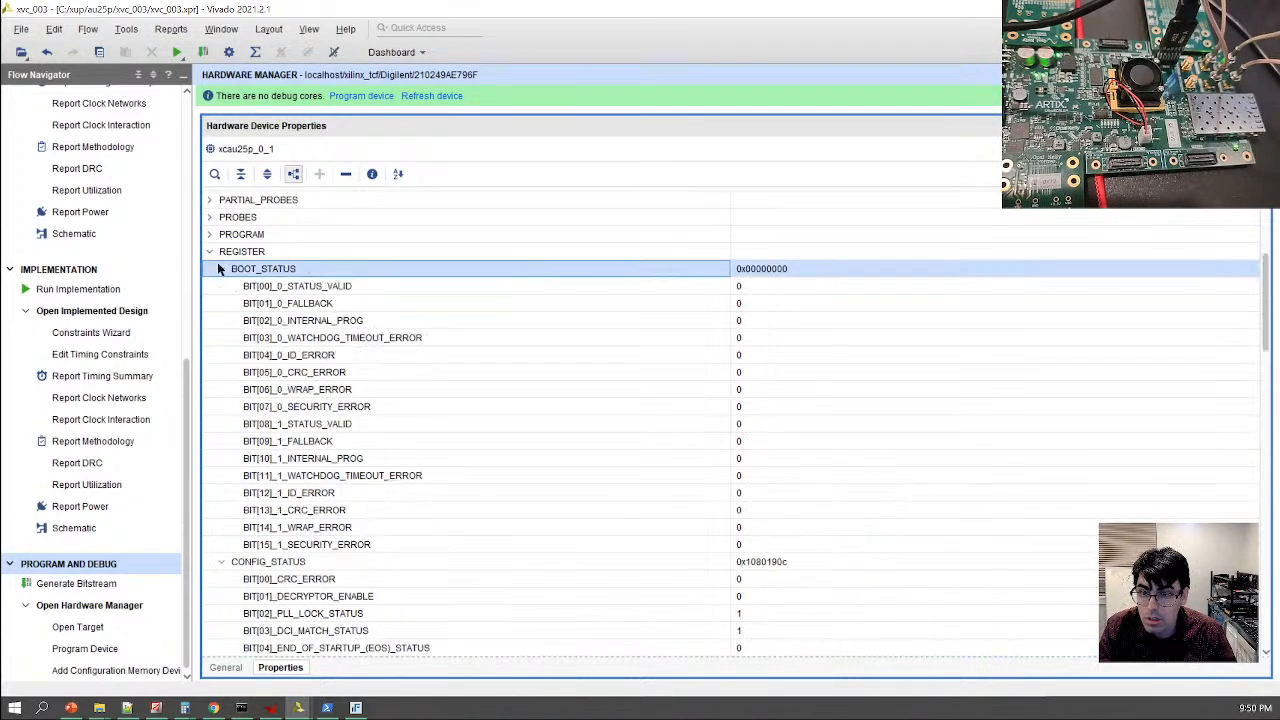
Review the device's PROGRAM, PROBES and PARTIAL_PROBES properties and its BSCAN_SWITCH_USER_MASK entry
left_click(210, 234)
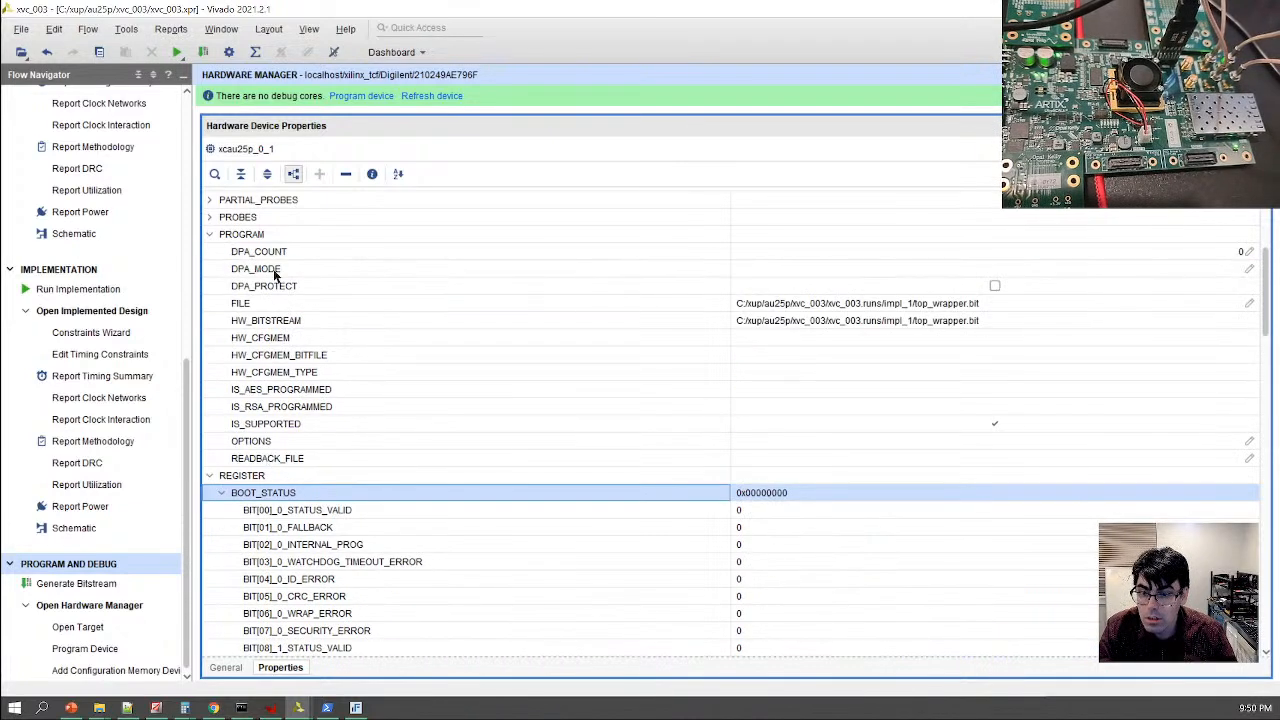
scroll(265, 400, "up", 5)
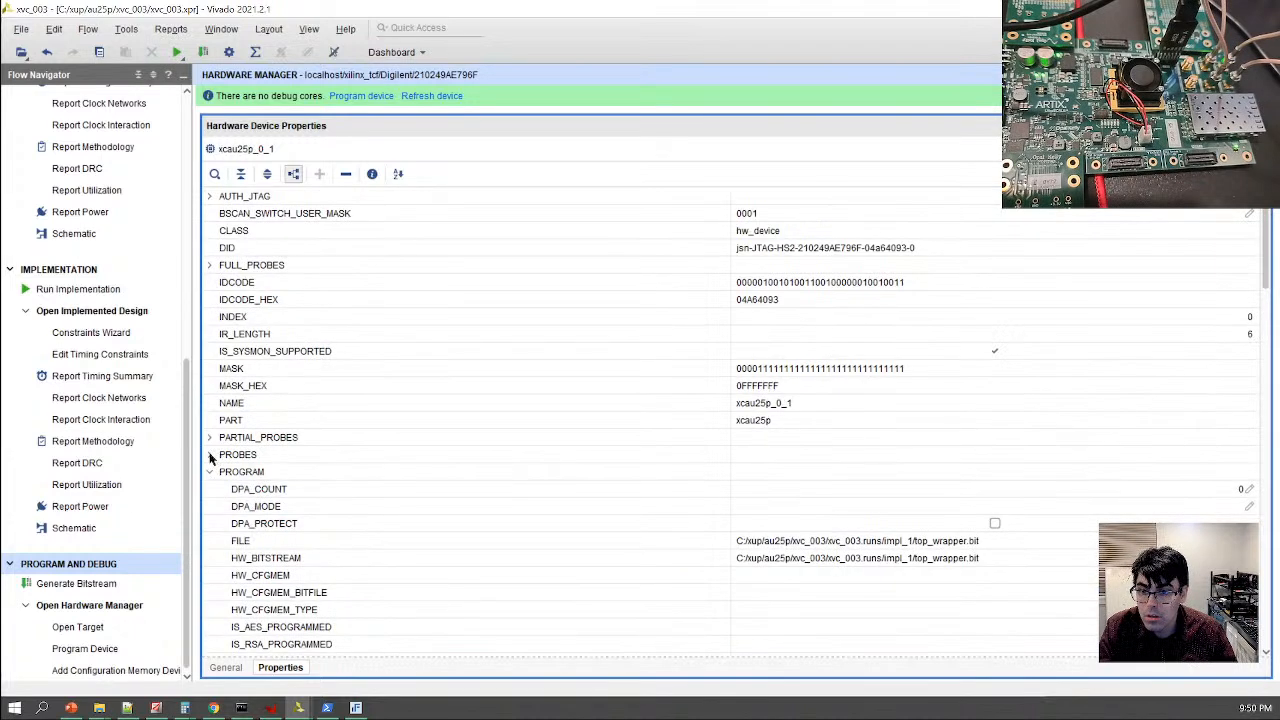
left_click(210, 455)
left_click(210, 437)
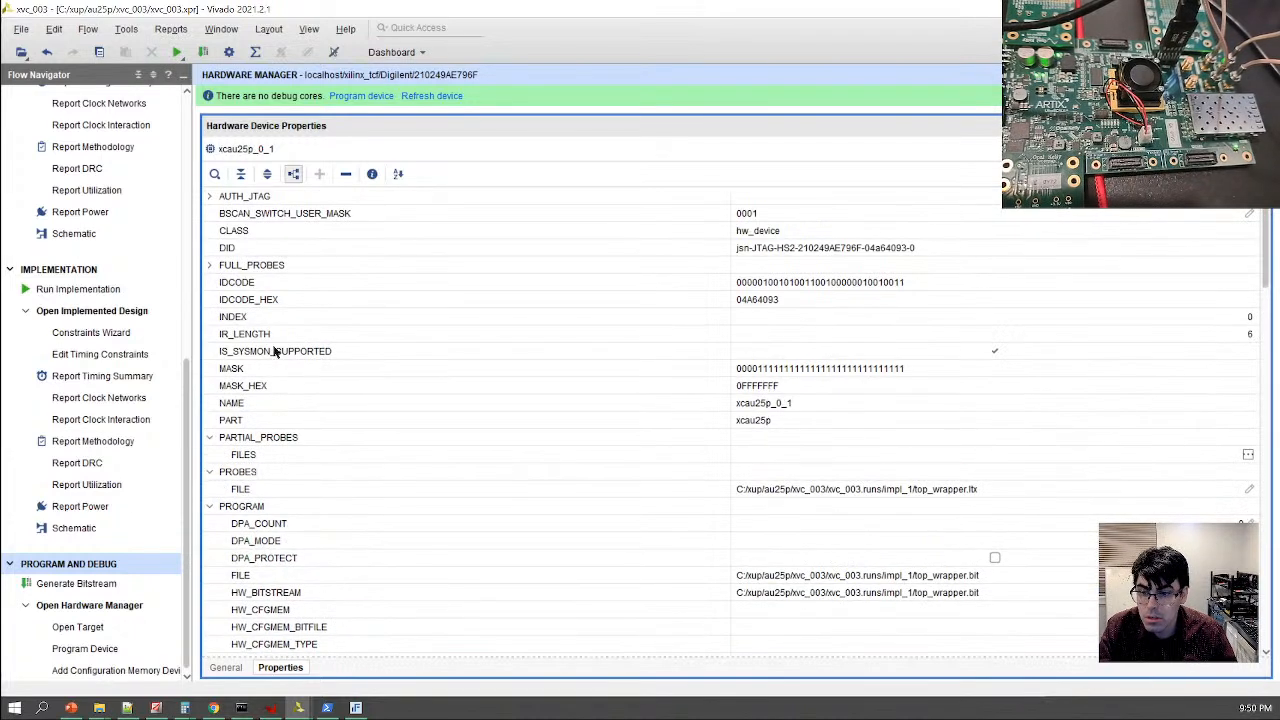
left_click(309, 218)
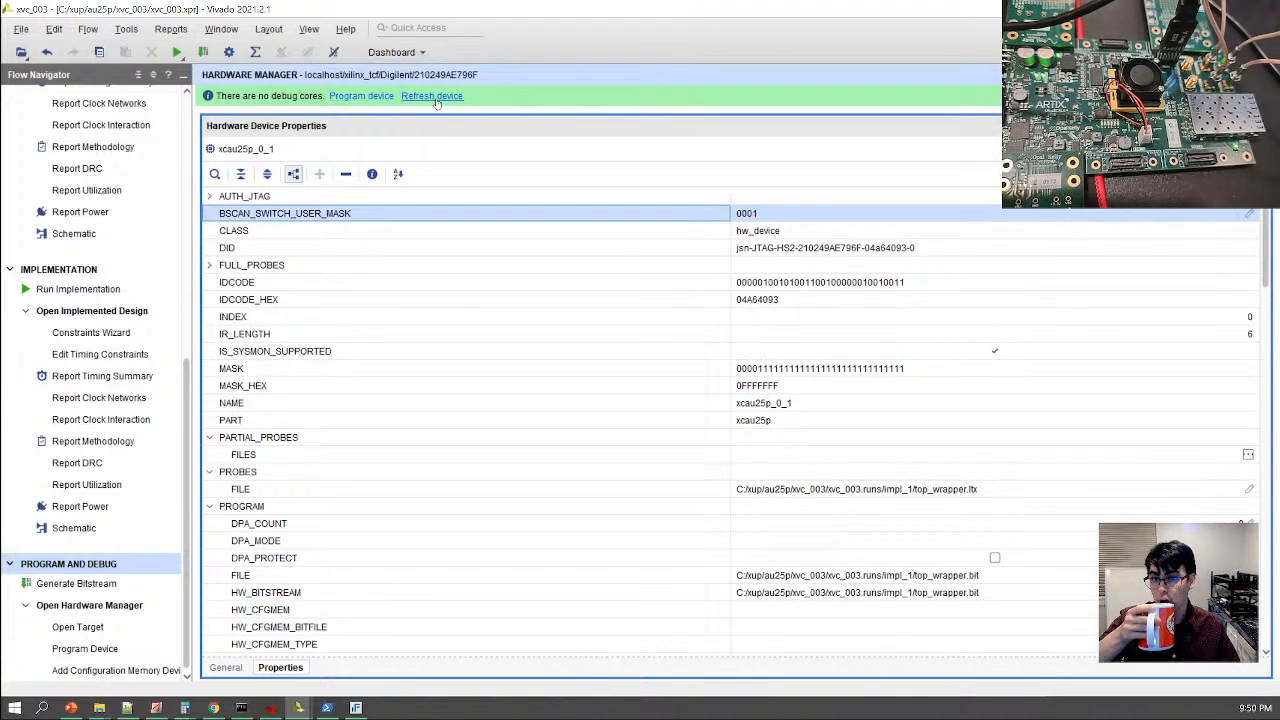
Dismiss the bitstream programming dialog and close the hardware manager of the xvc_003 project
left_click(361, 96)
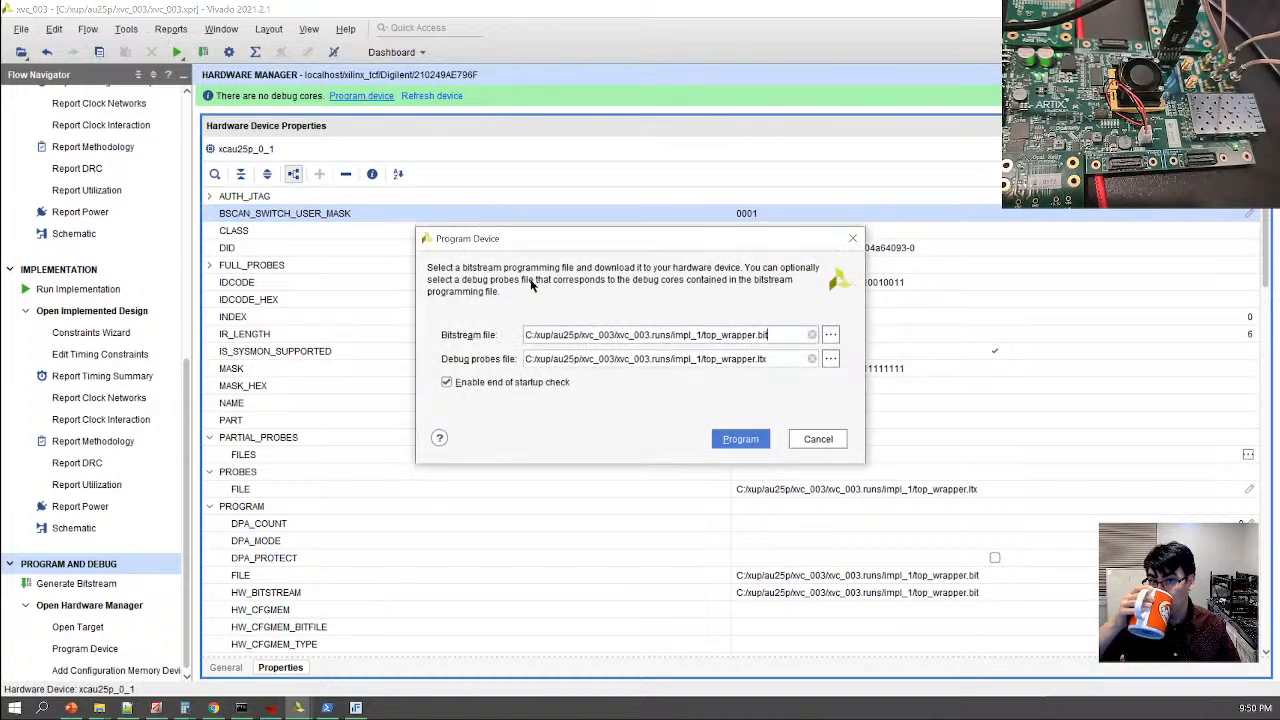
left_click(819, 439)
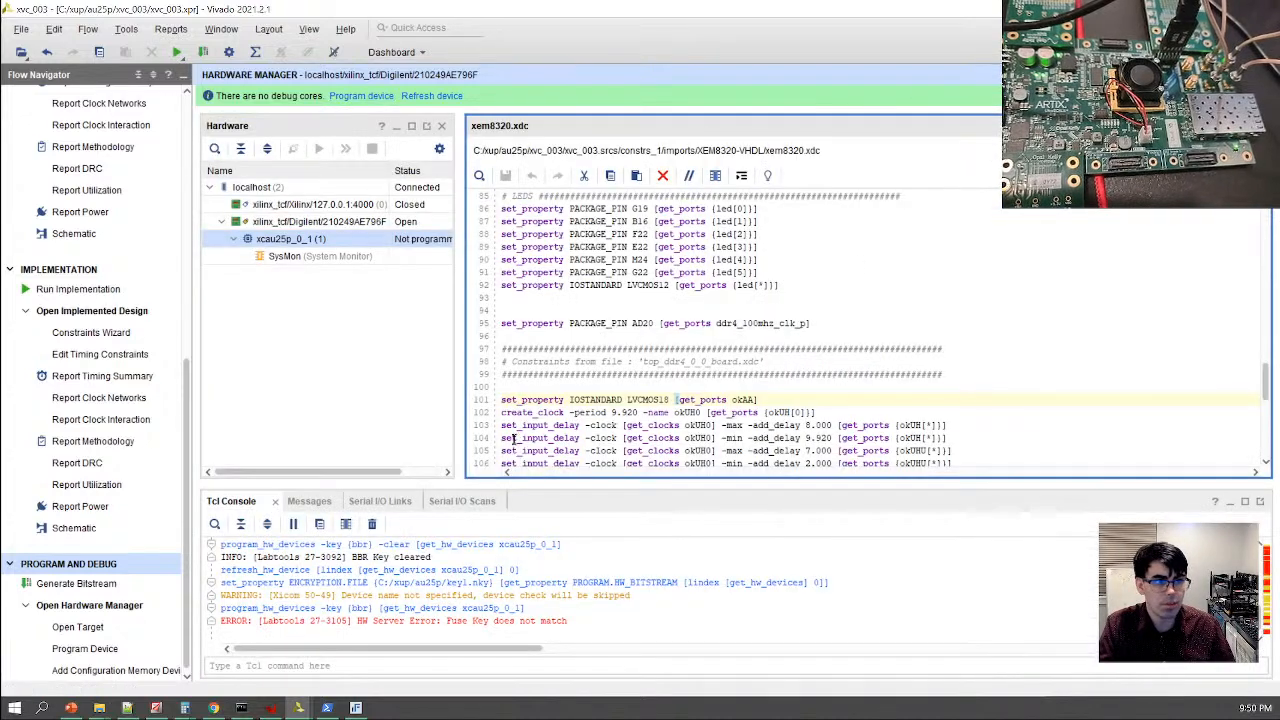
left_click(1262, 75)
left_click(609, 393)
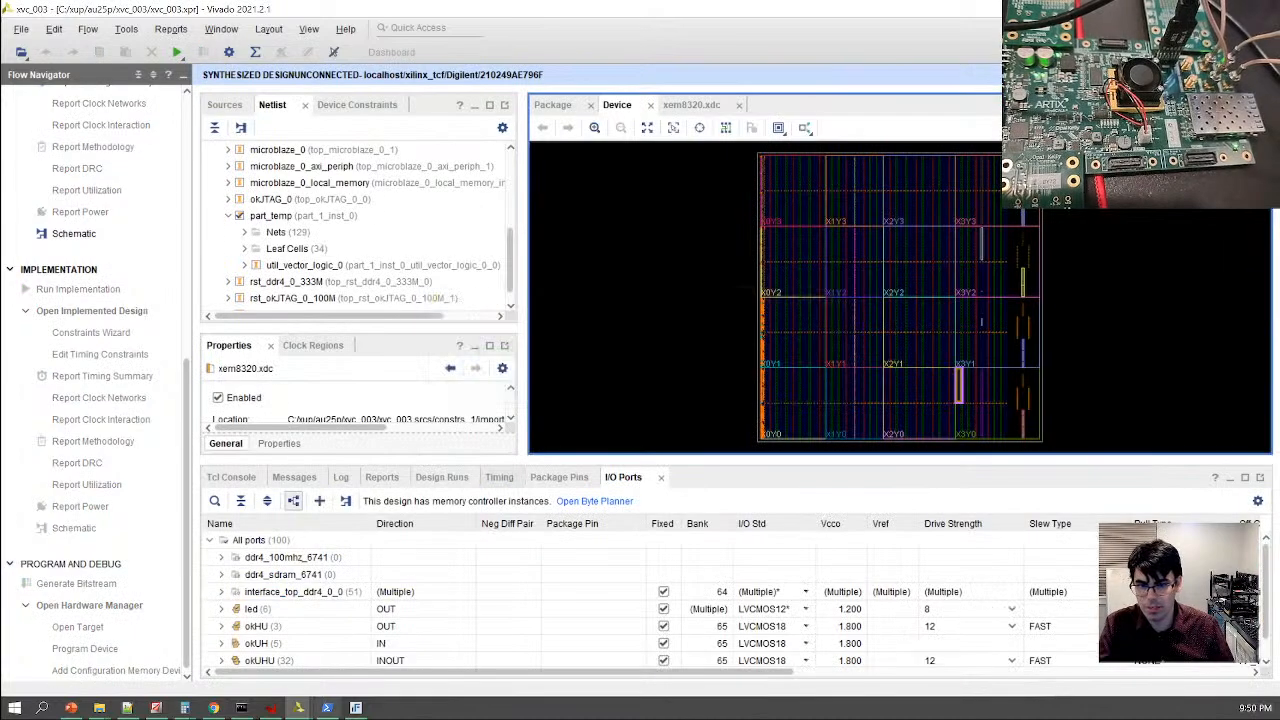
Switch to the PowerShell window and stop the running op_xvc.py virtual cable server
left_click(327, 708)
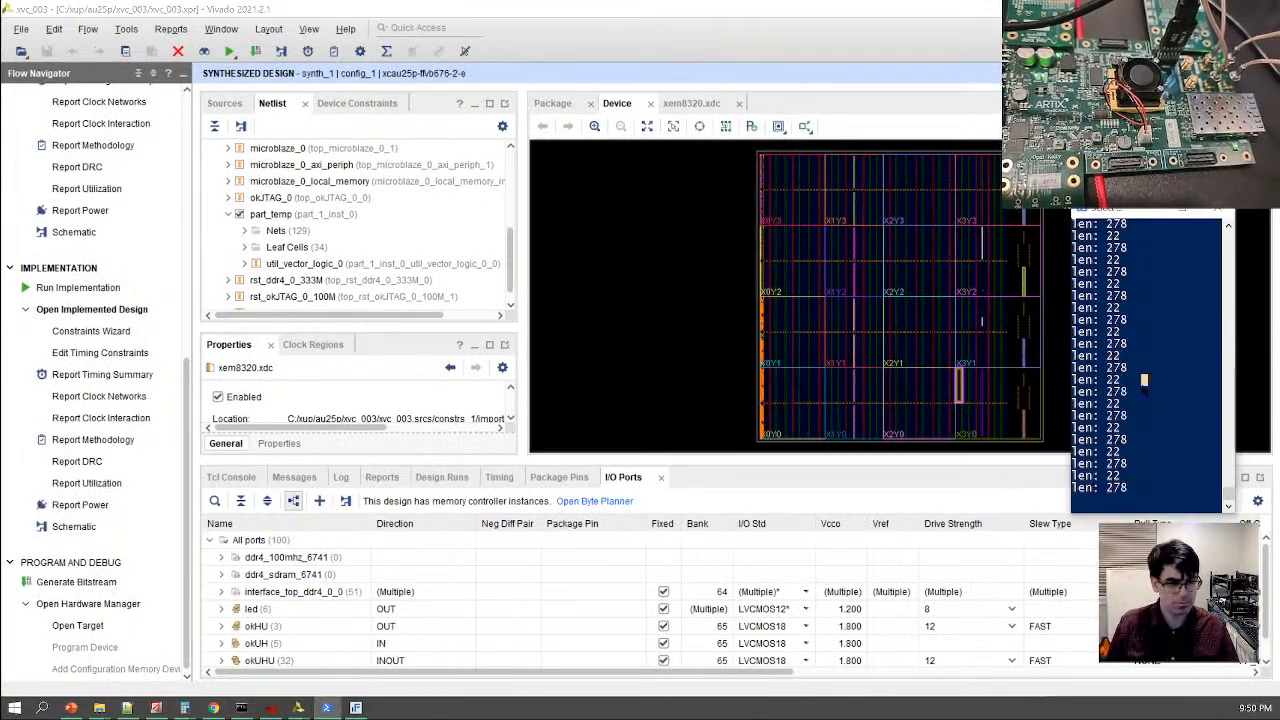
key("ctrl+c")
key("ctrl+c")
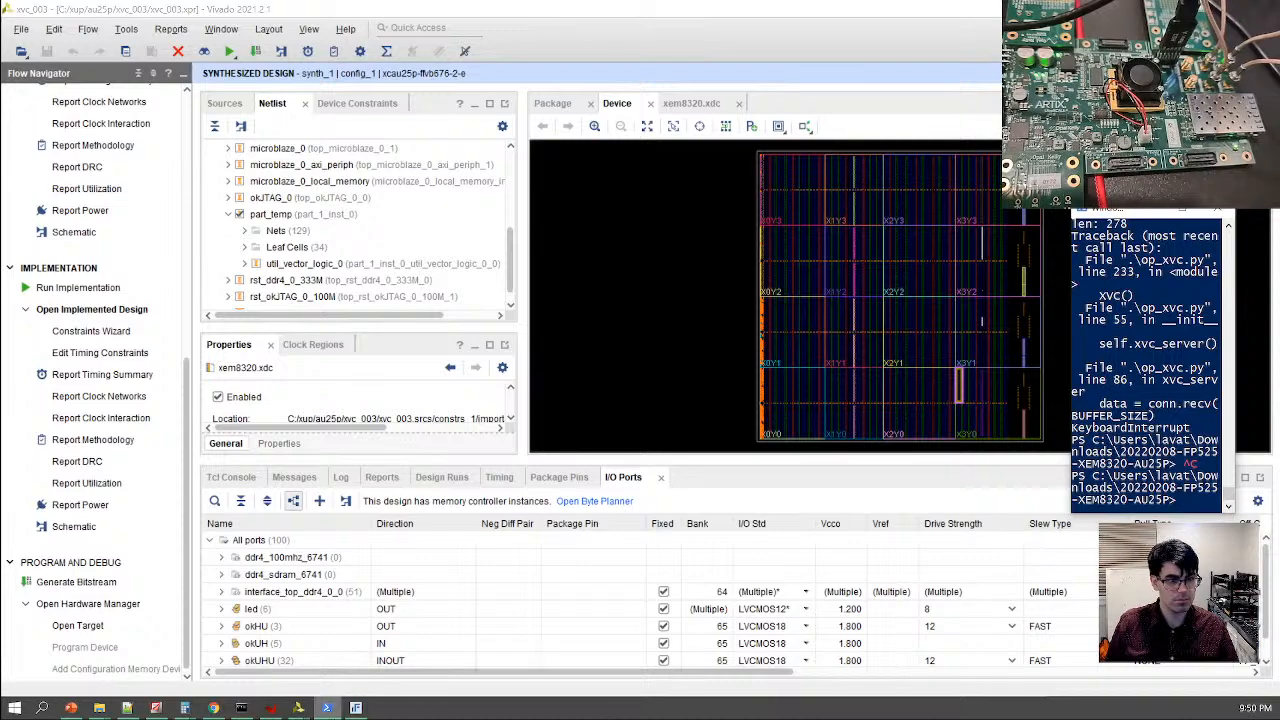
Switch to Opal Kelly FrontPanel and configure the XEM8320-AU25P board's FPGA with des.bit
left_click(355, 708)
left_click(966, 389)
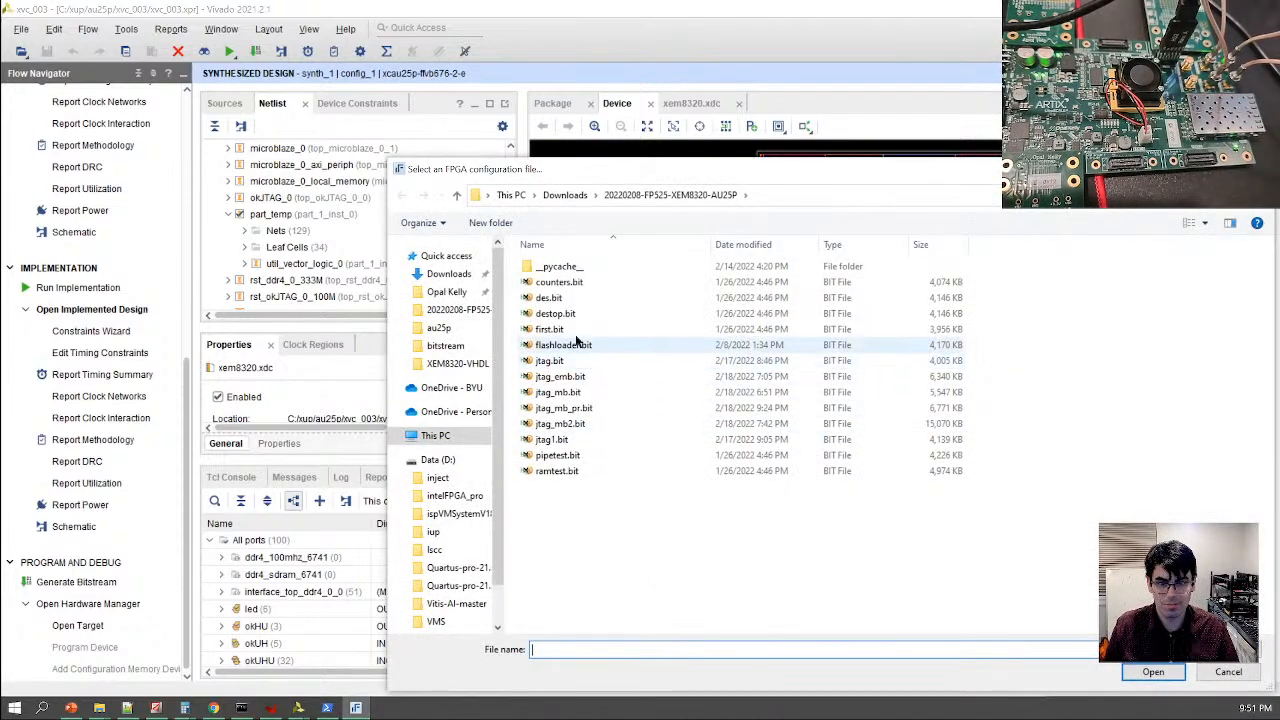
double_click(556, 298)
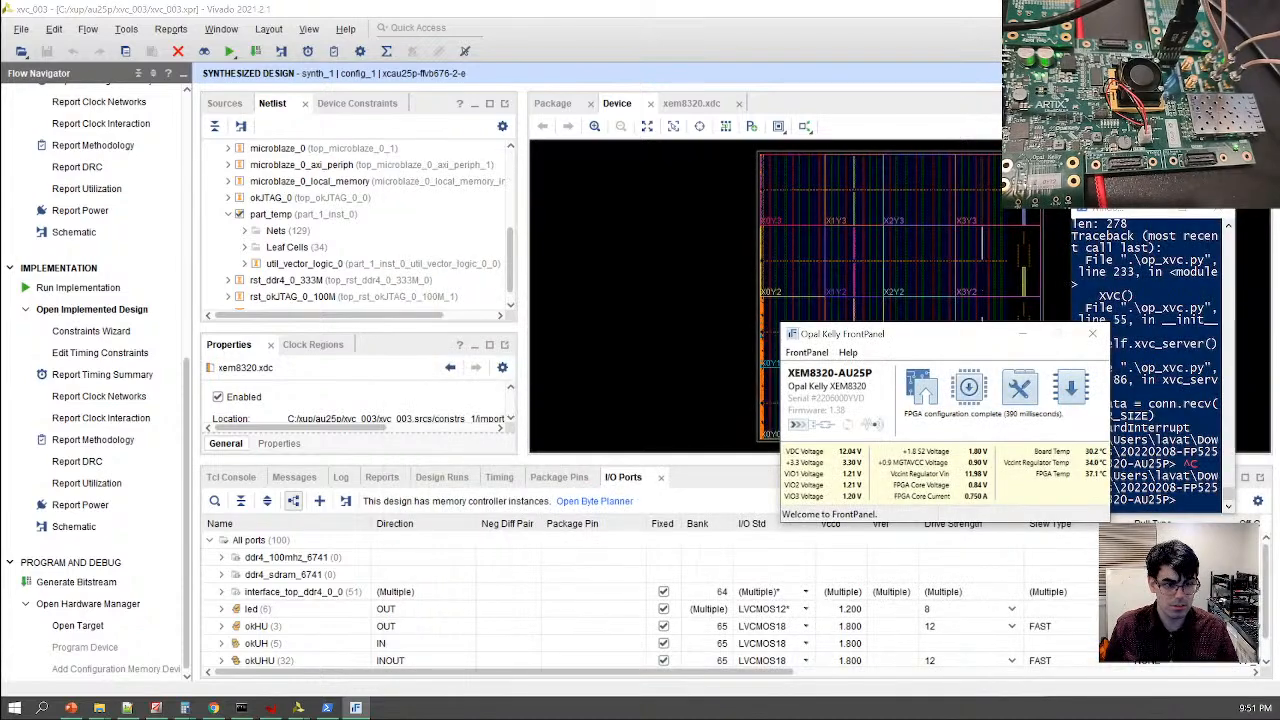
Switch to the fl_006 Vivado project, open its hardware manager and auto-connect to the local hardware target
mouse_move(300, 706)
left_click(397, 651)
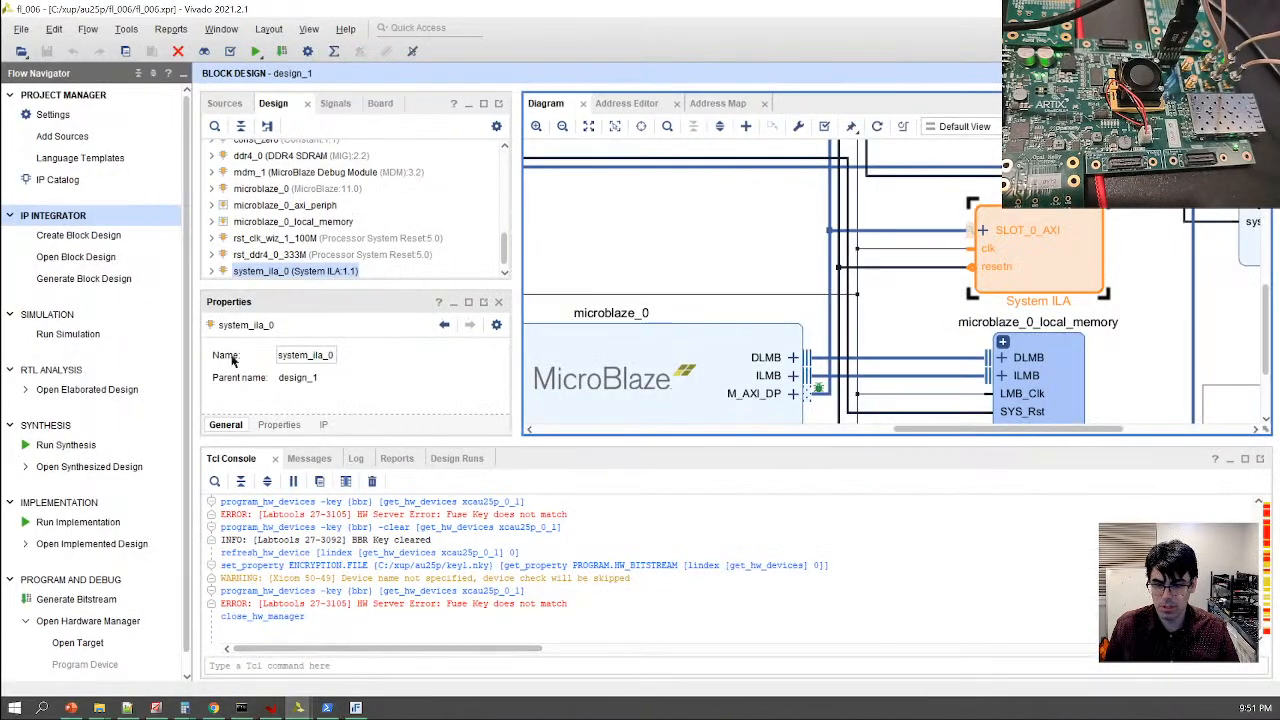
left_click(115, 625)
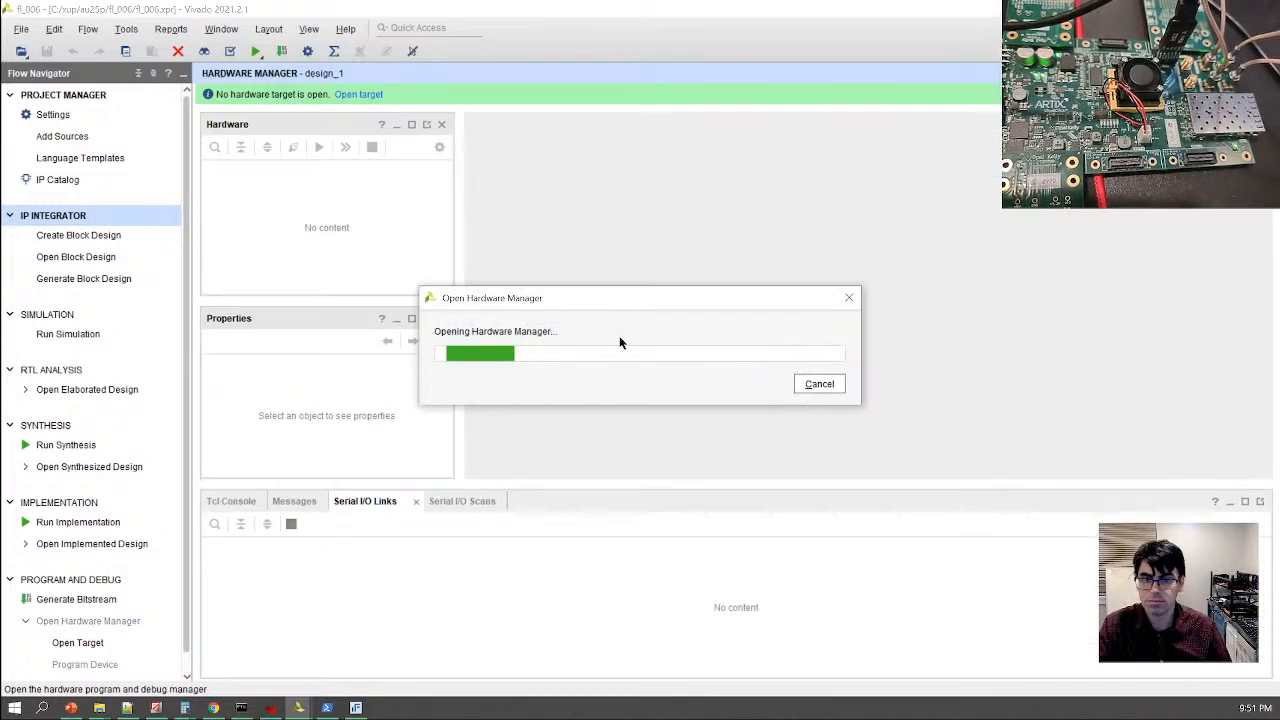
left_click(358, 95)
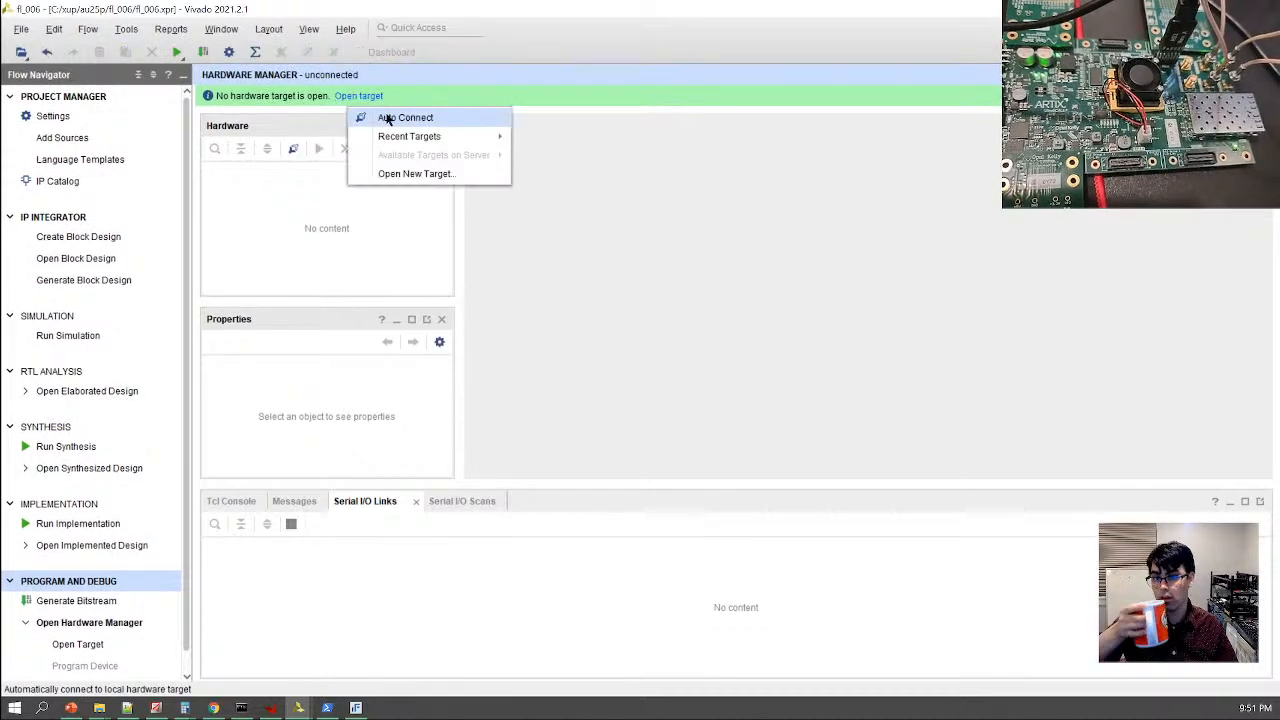
left_click(389, 119)
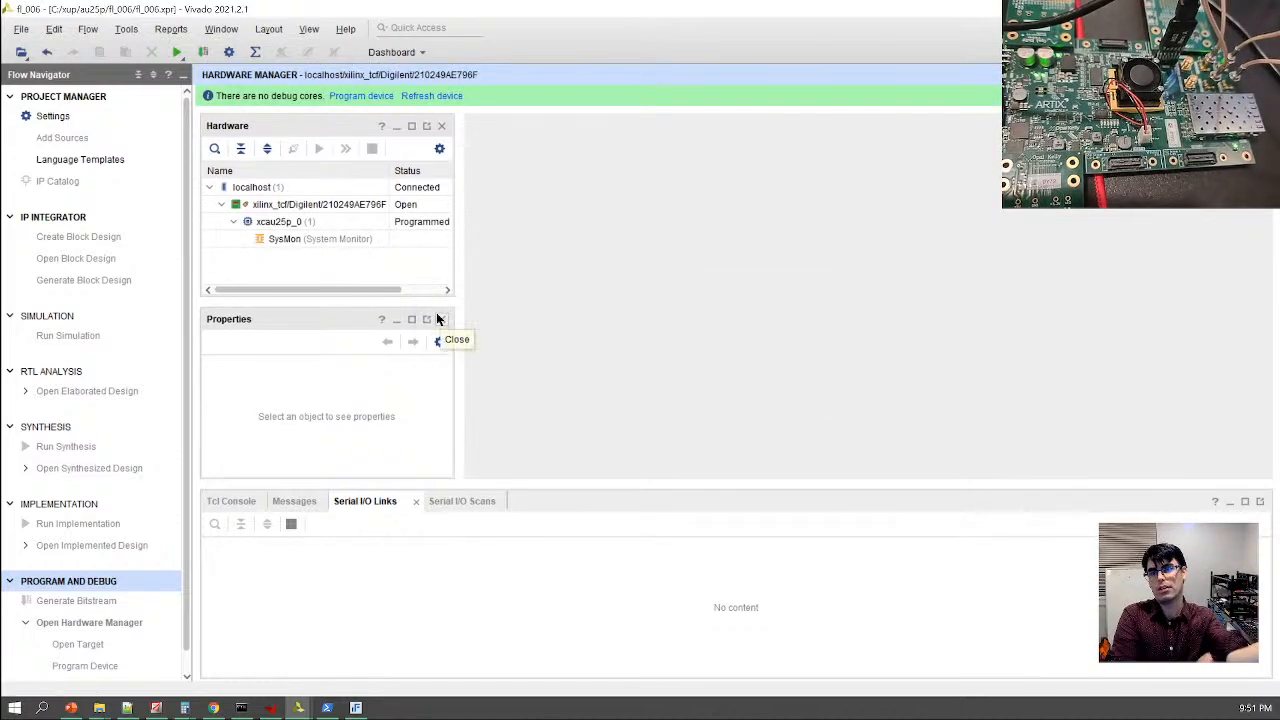
Try to program the BBR key of xcau25p_0 with C:/xup/au25p/key1.nky and check the Tcl console output
right_click(380, 220)
left_click(444, 377)
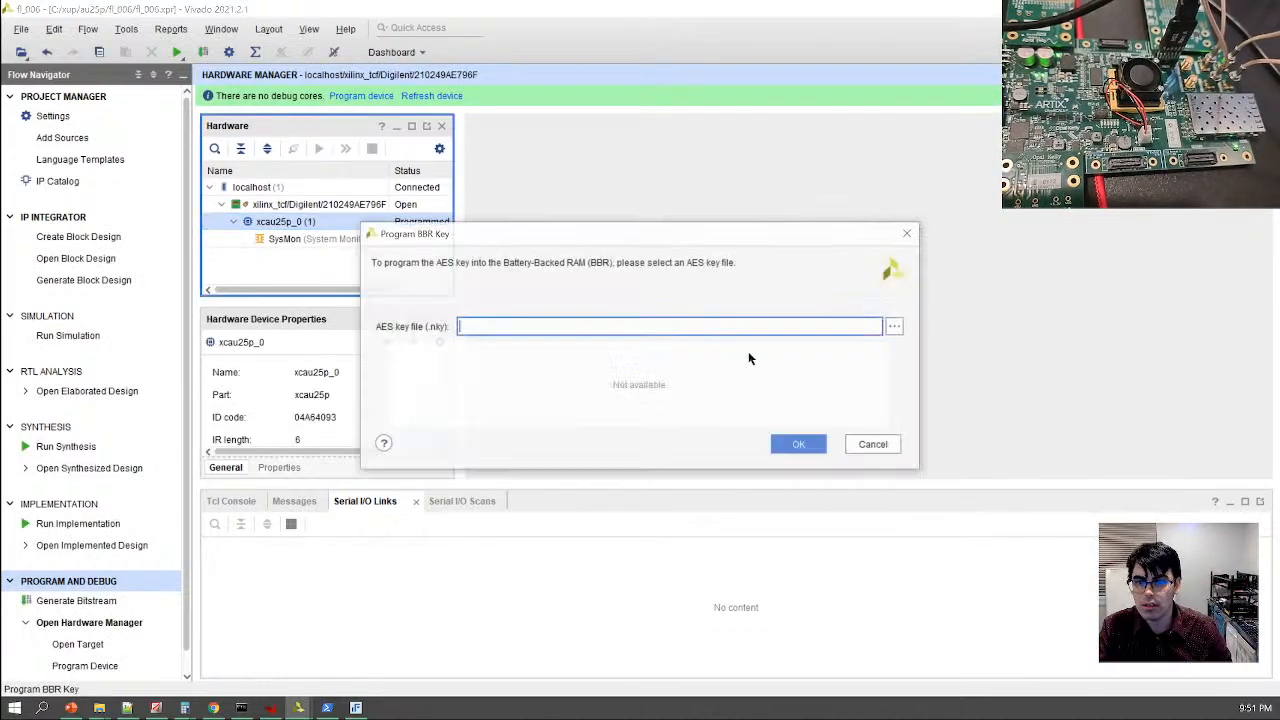
left_click(894, 326)
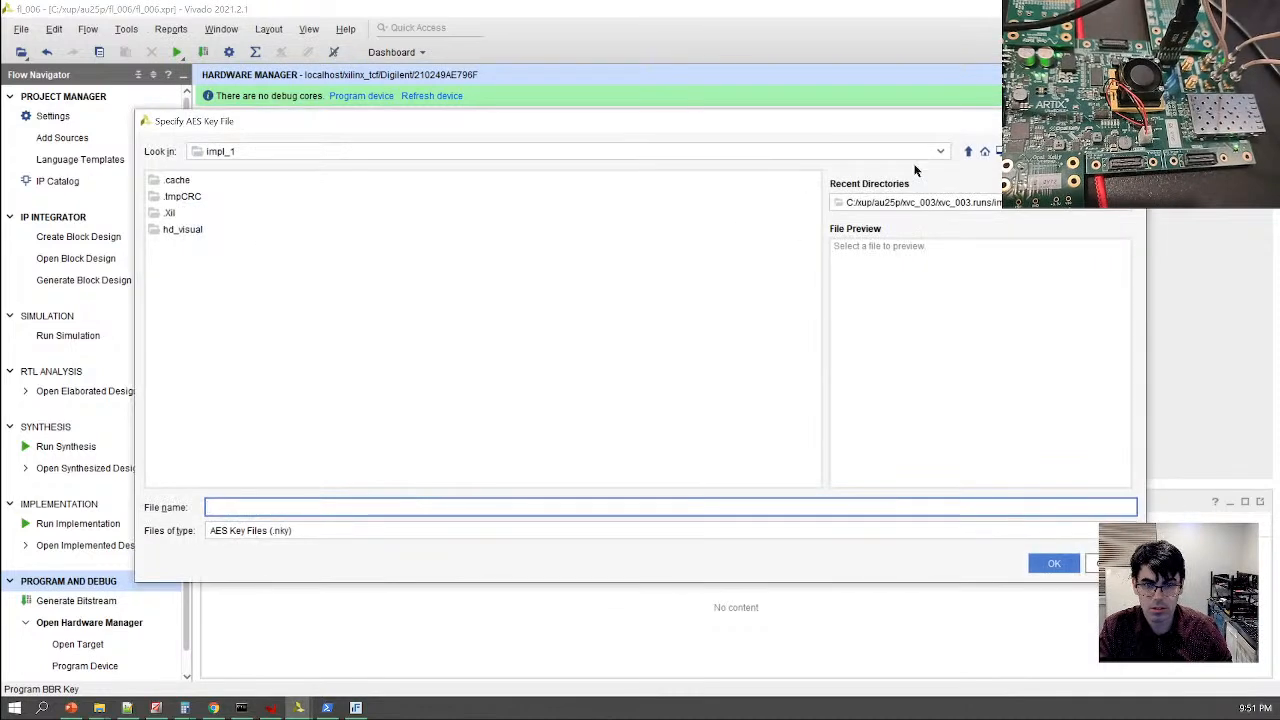
left_click(968, 152)
left_click(968, 152)
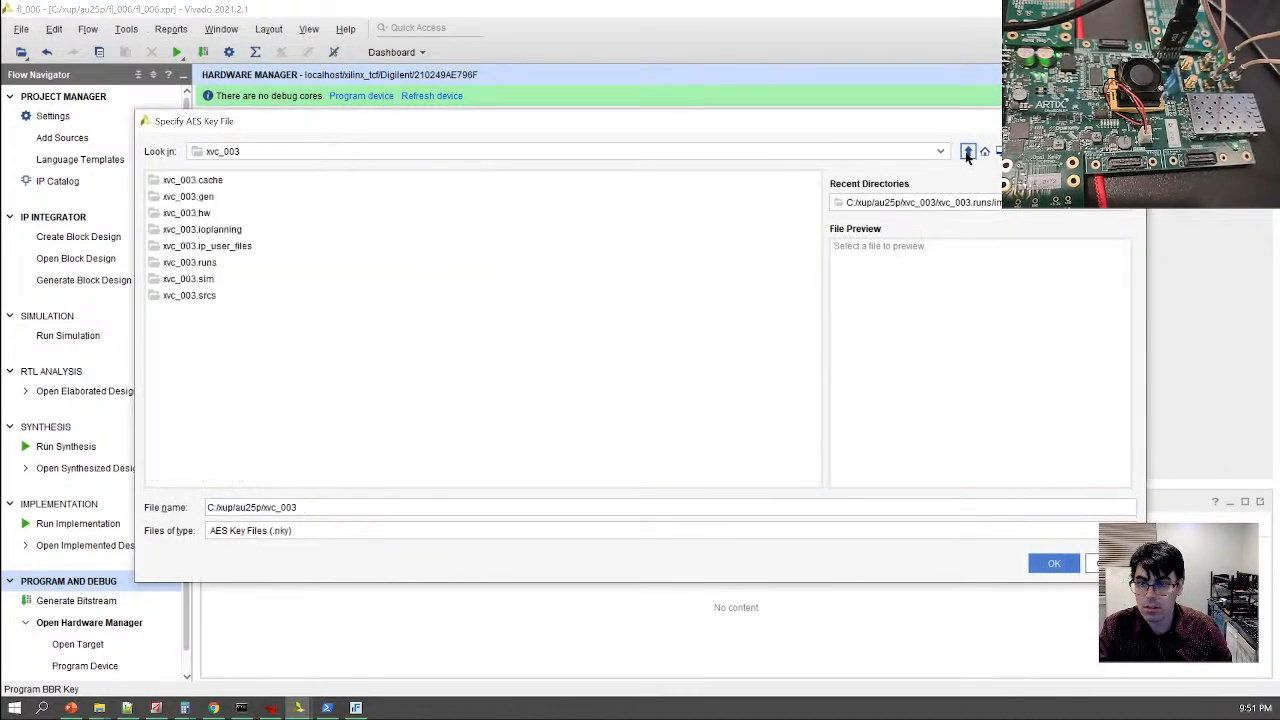
left_click(968, 152)
double_click(170, 393)
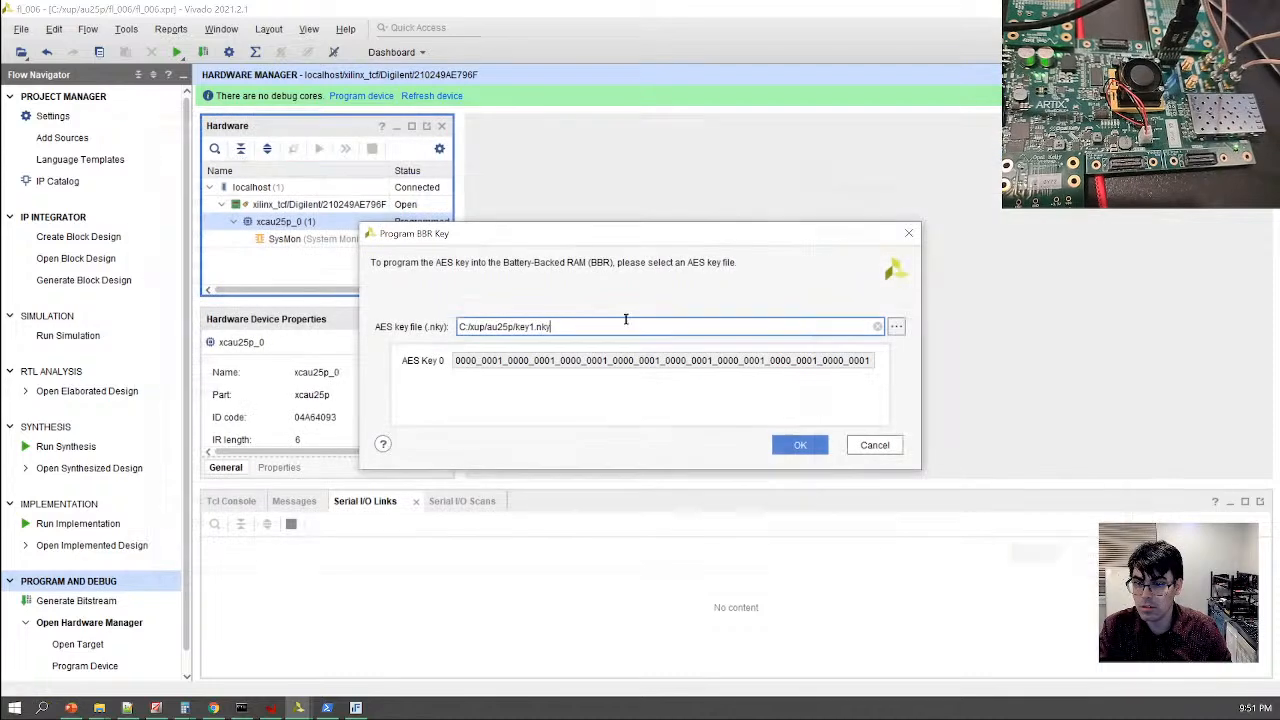
left_click(795, 443)
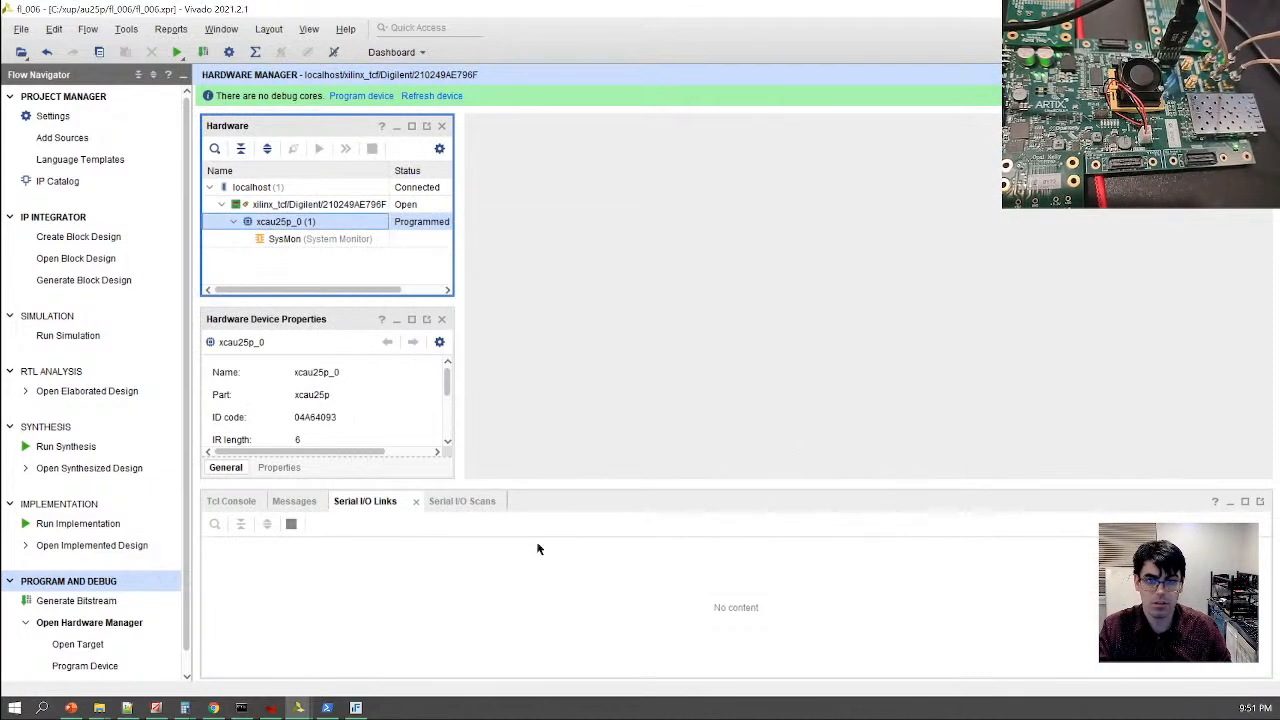
left_click(231, 501)
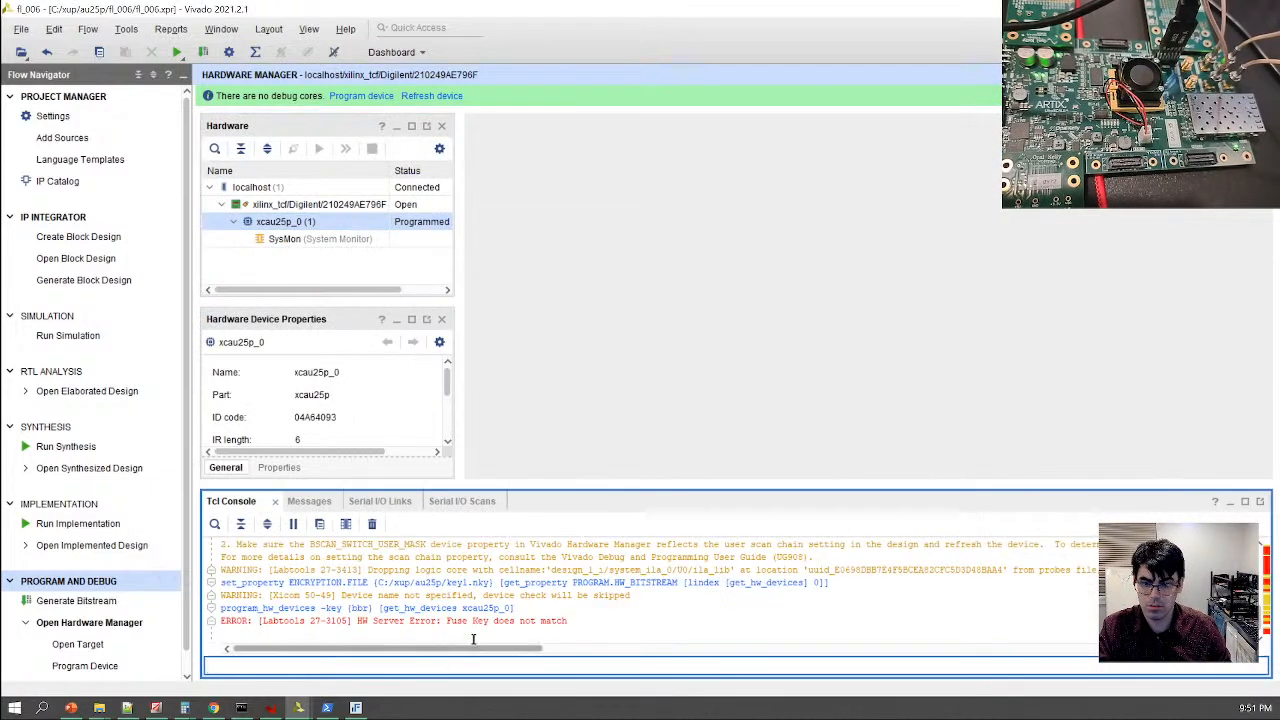
Examine the BBR key programming error and the program_hw_devices command that produced it in the Tcl console
left_click_drag(449, 623, 586, 623)
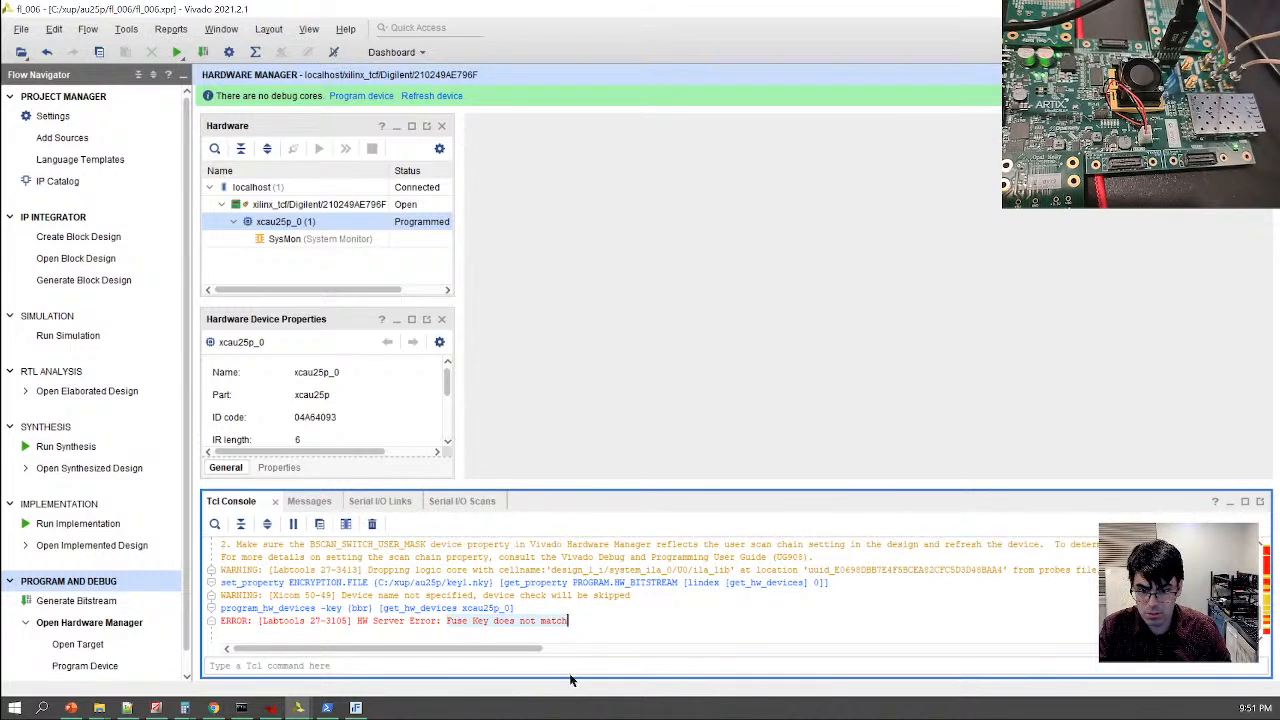
left_click_drag(346, 608, 386, 609)
left_click(505, 608)
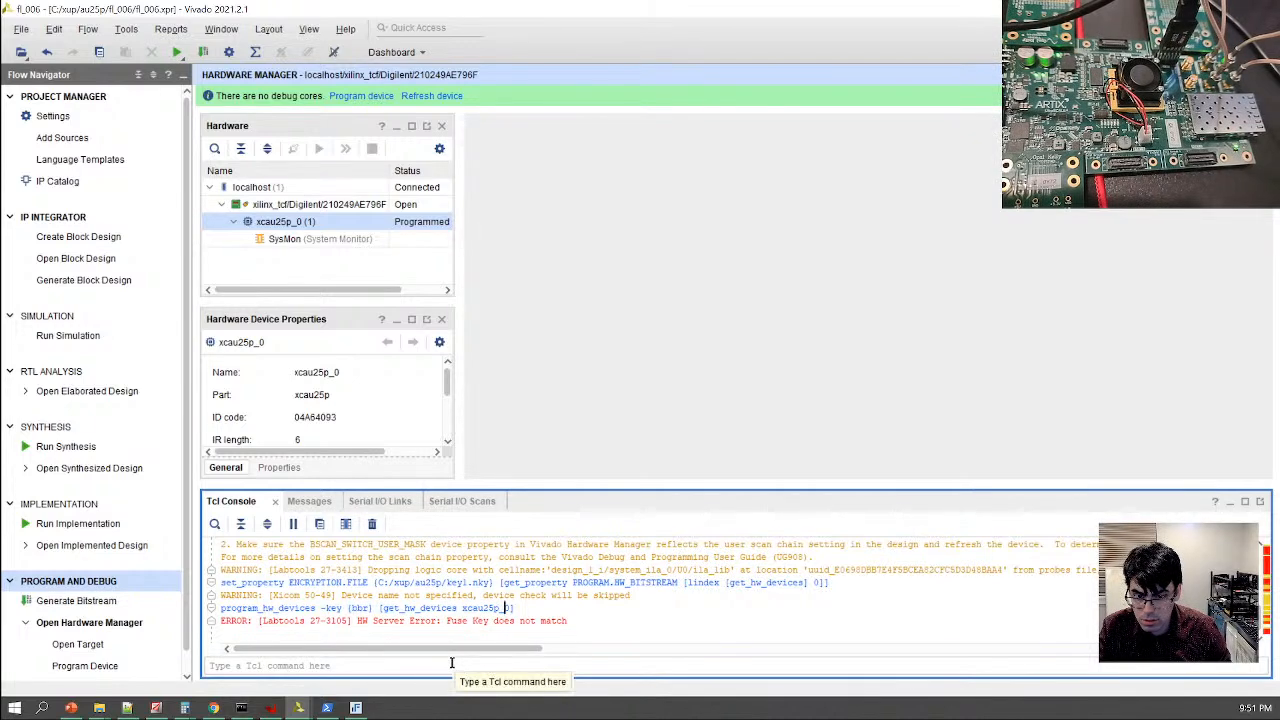
left_click(465, 665)
key("Up")
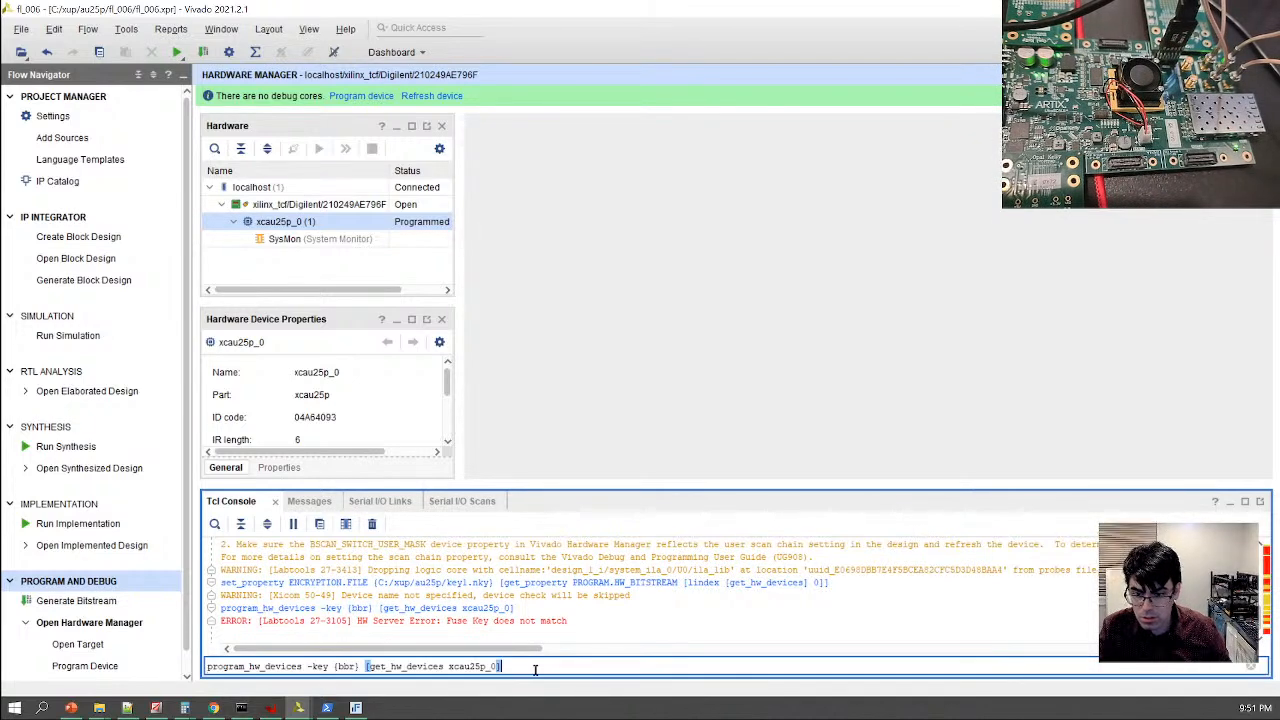
key("Right")
key("Right")
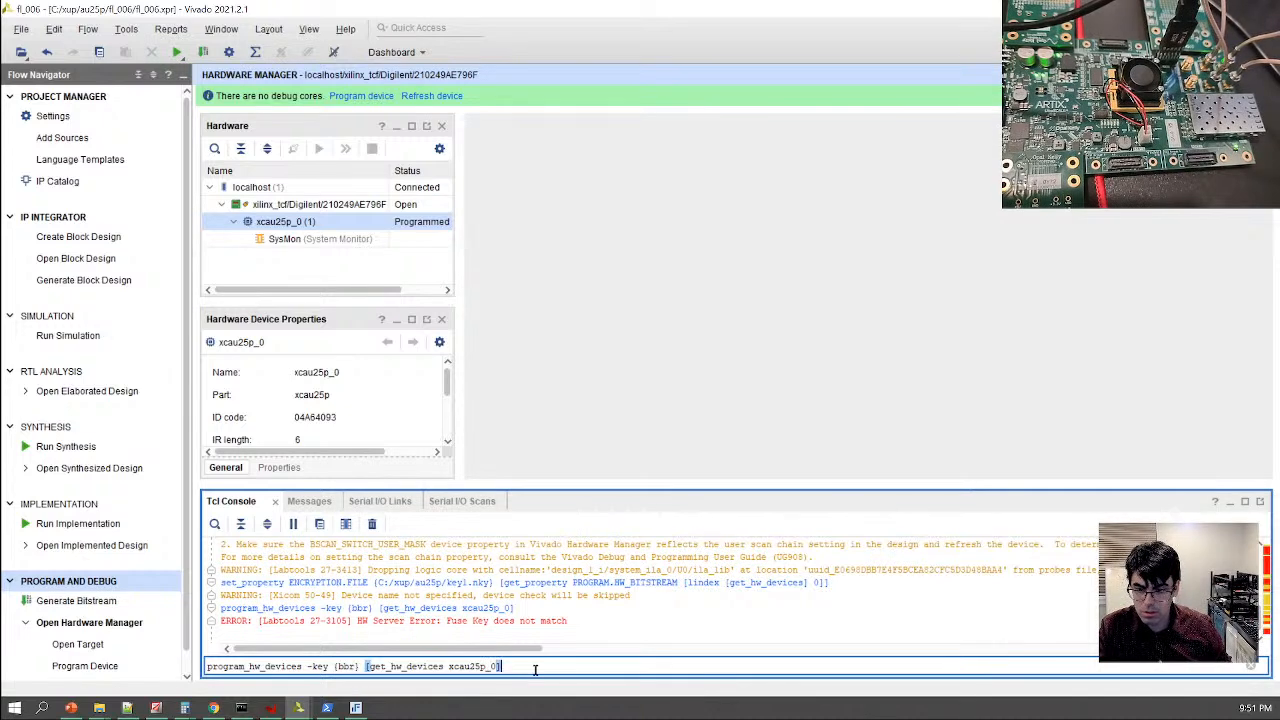
key("Left")
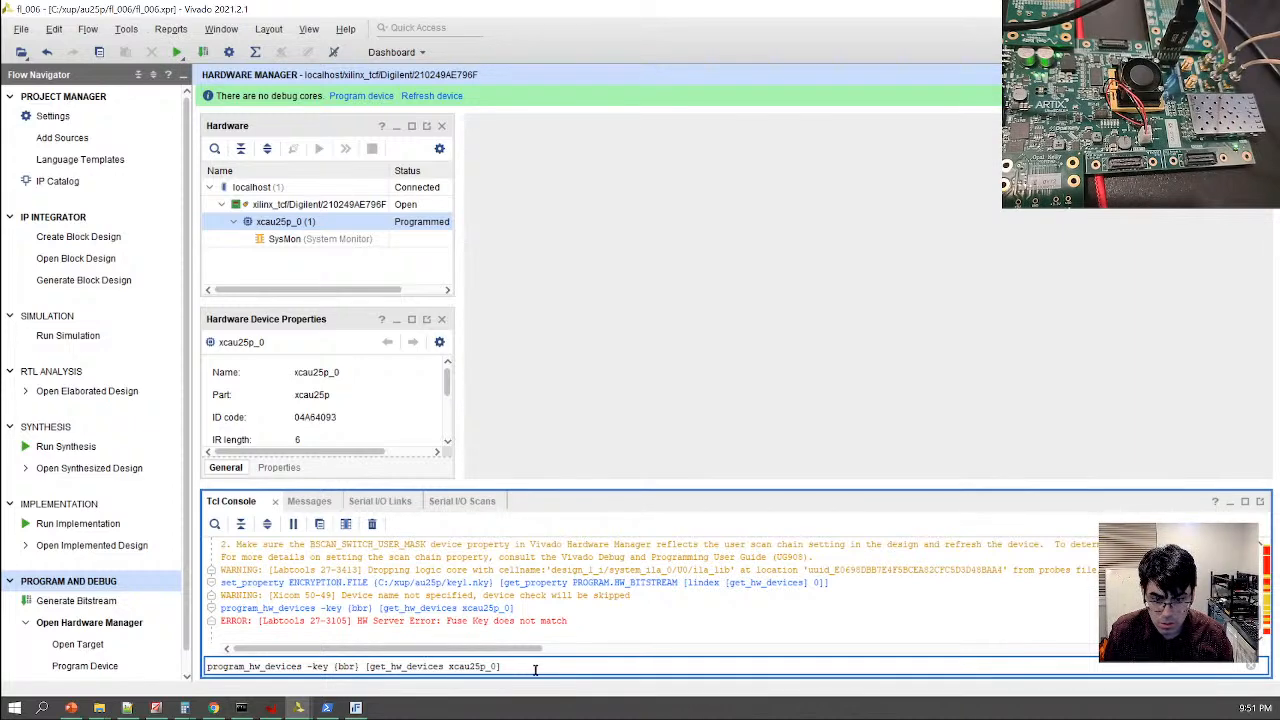
left_click(127, 708)
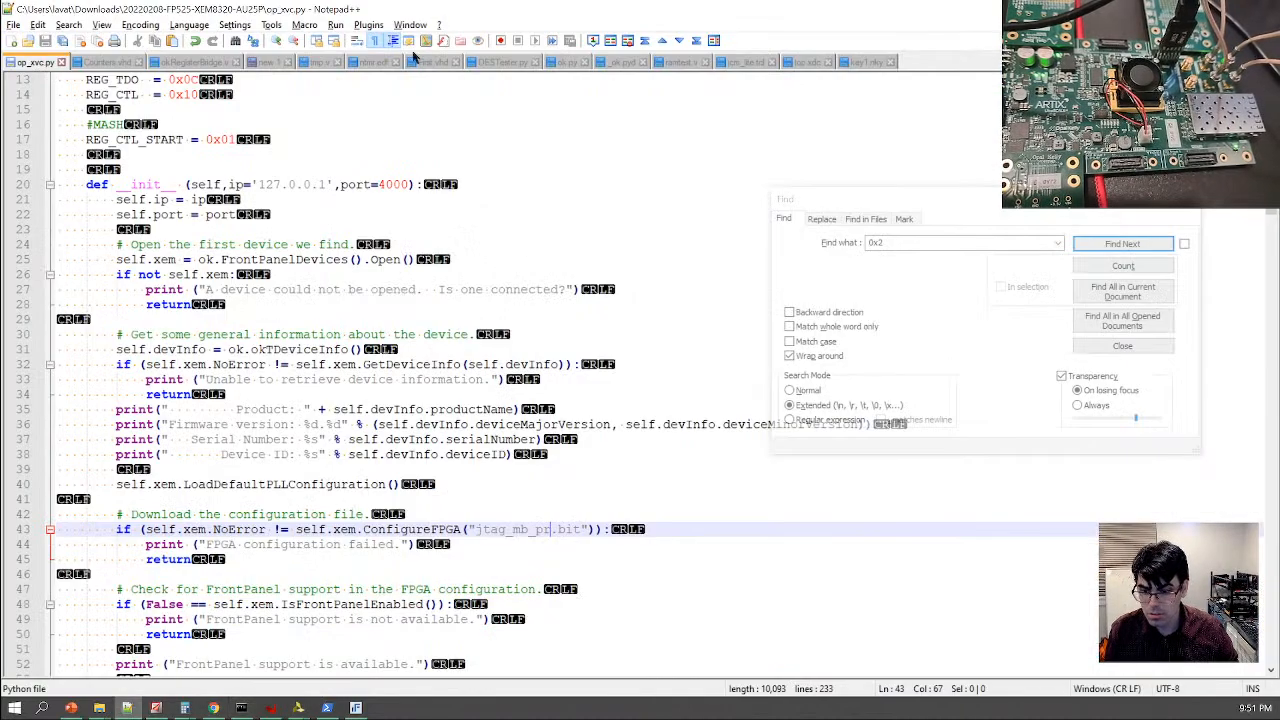
left_click(868, 63)
left_click(248, 109)
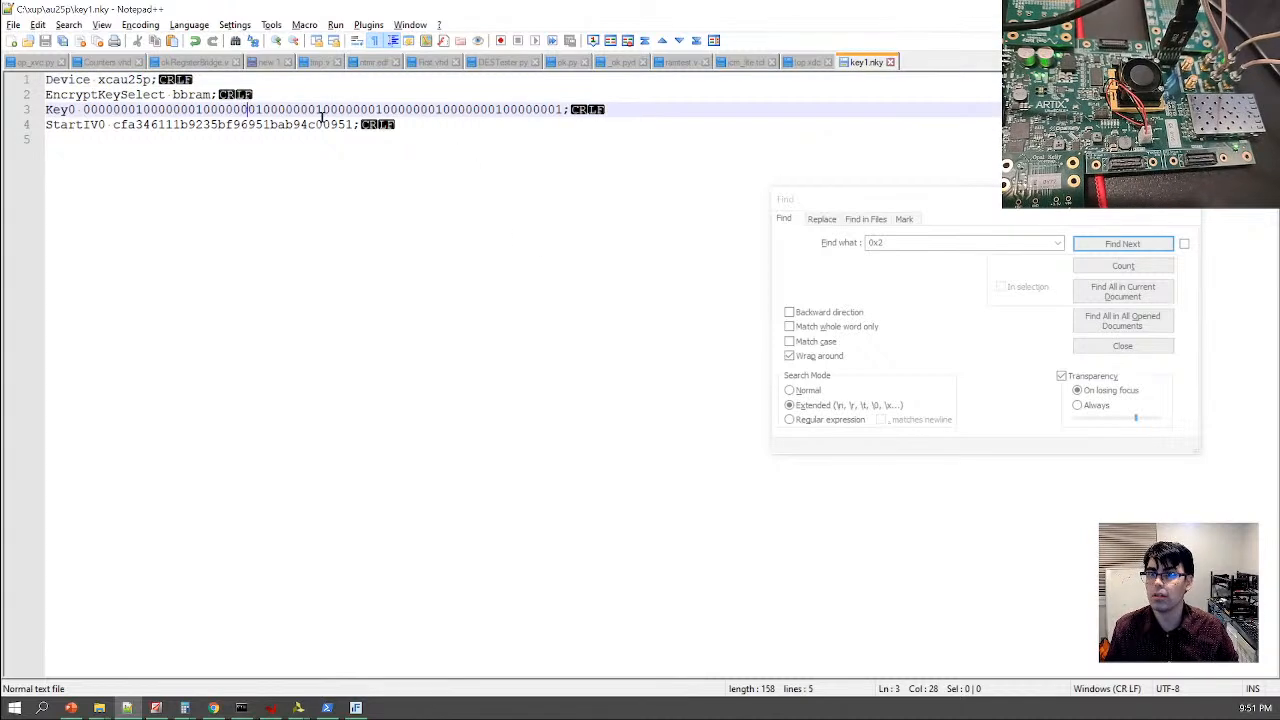
left_click(213, 94)
key("BackSpace")
key("BackSpace")
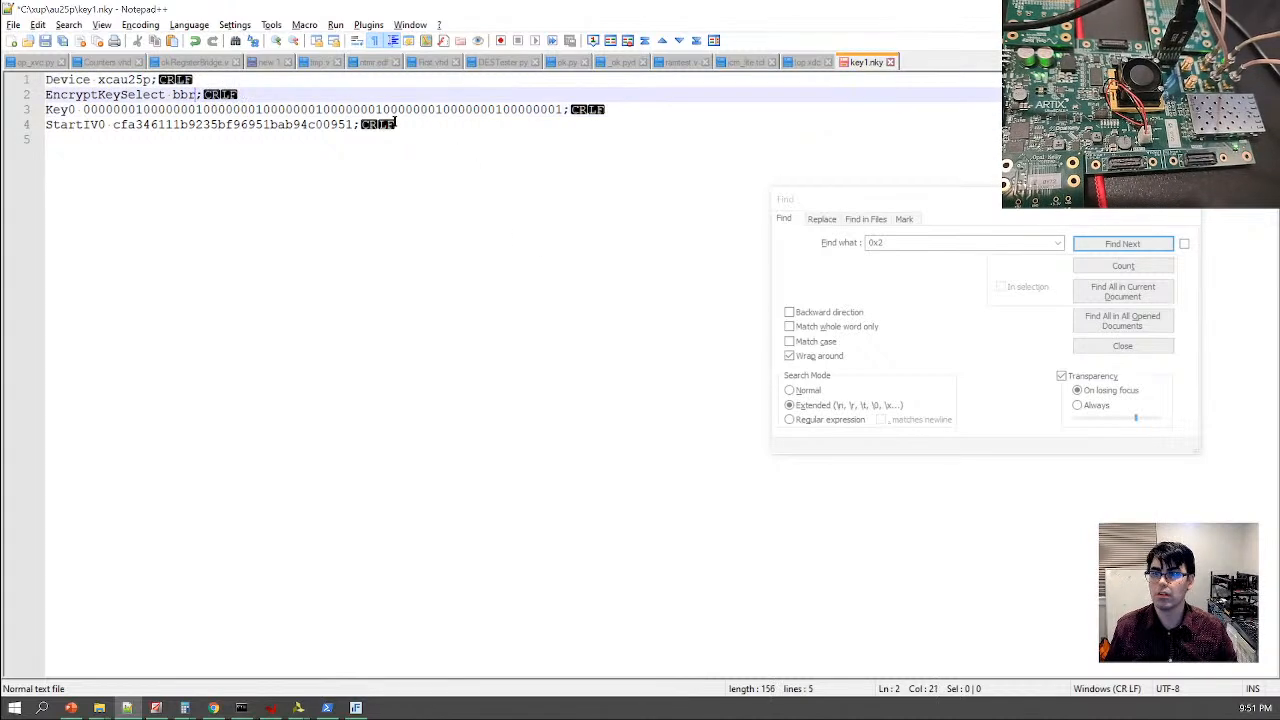
key("ctrl+s")
Switch to Vivado and try to set the bitstream's ENCRYPTION.FILE property to C:/xup/au25p/key1.nky with the edited key file
key("alt+Tab")
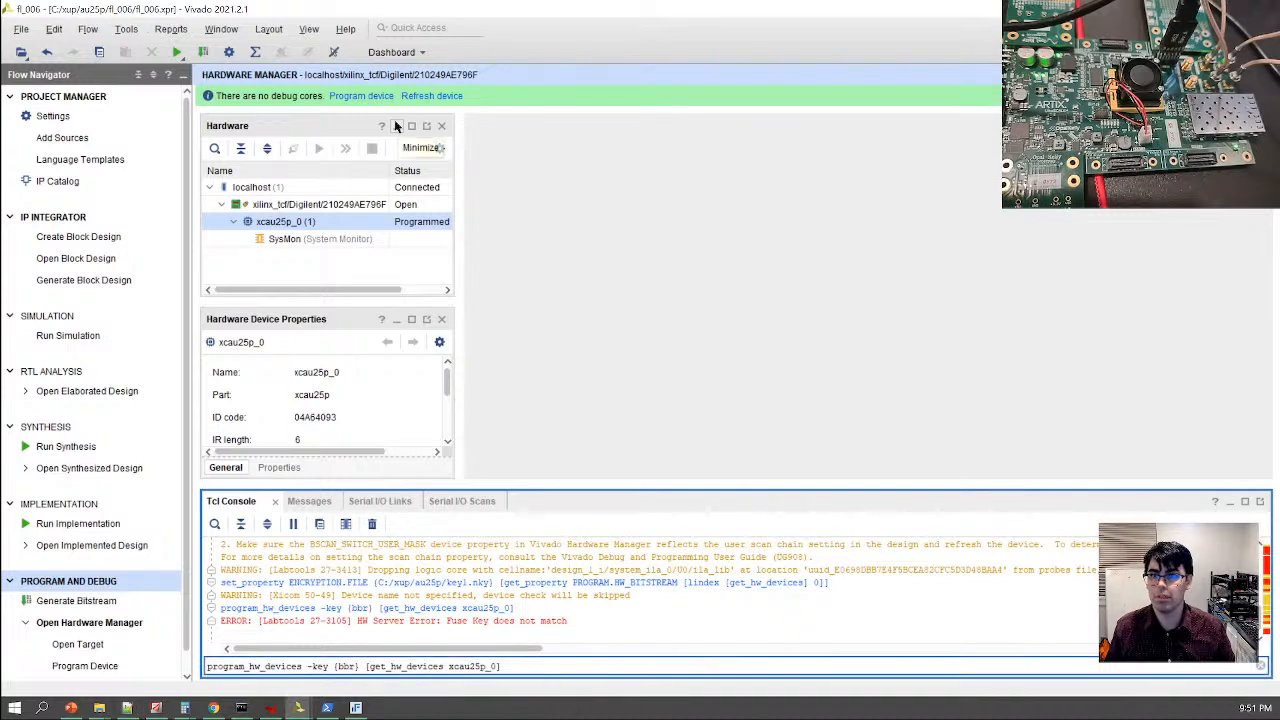
key("Up")
key("Return")
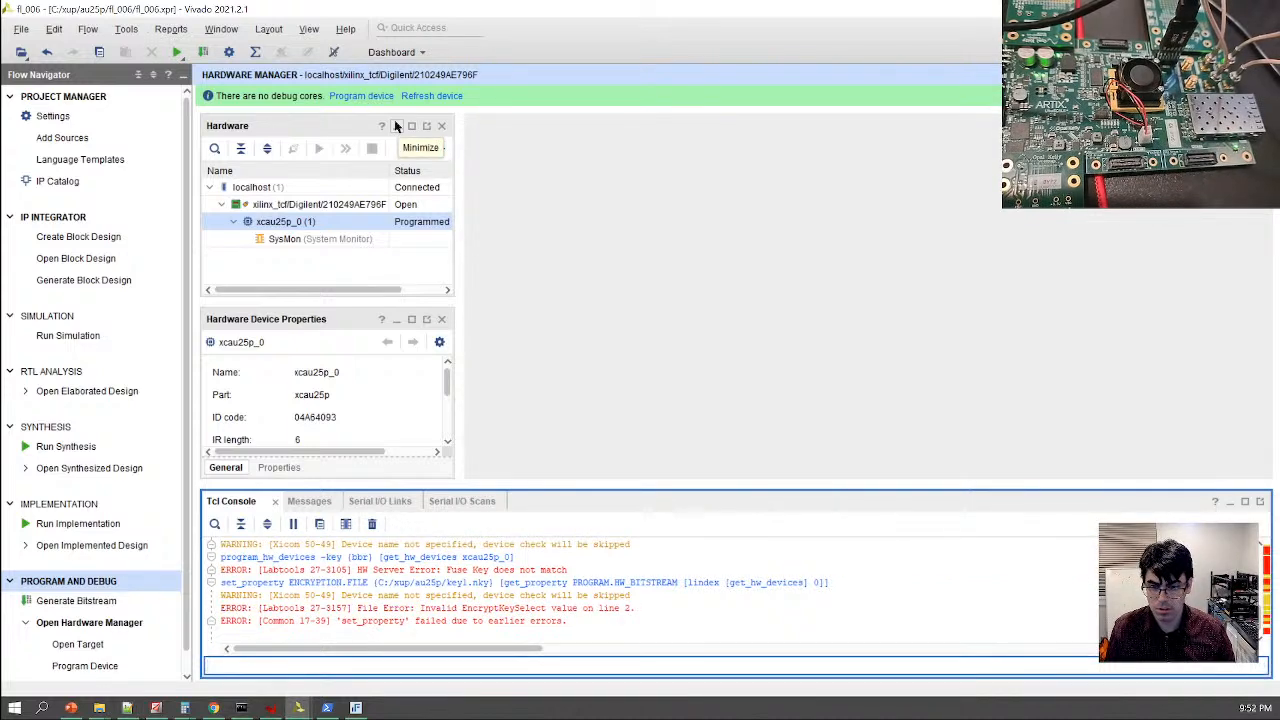
key("Up")
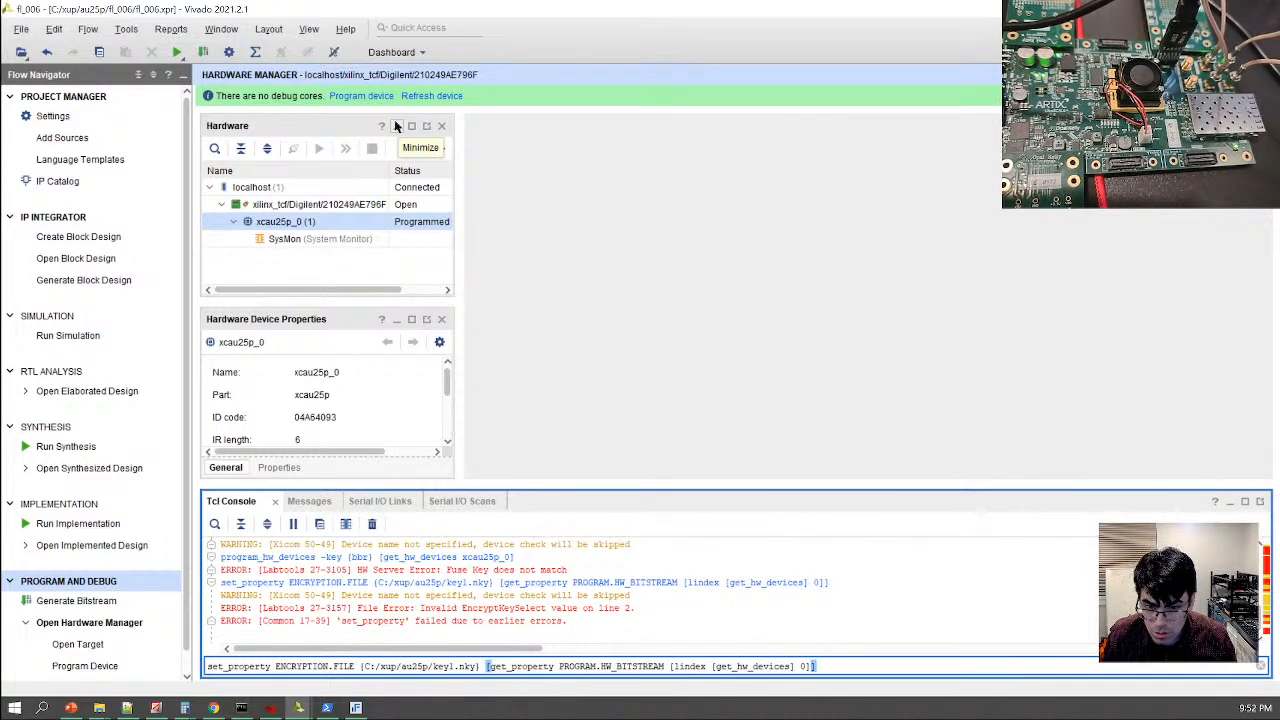
Switch back to Notepad++, restore the EncryptKeySelect value in key1.nky to bbram and save the file
key("alt+Tab")
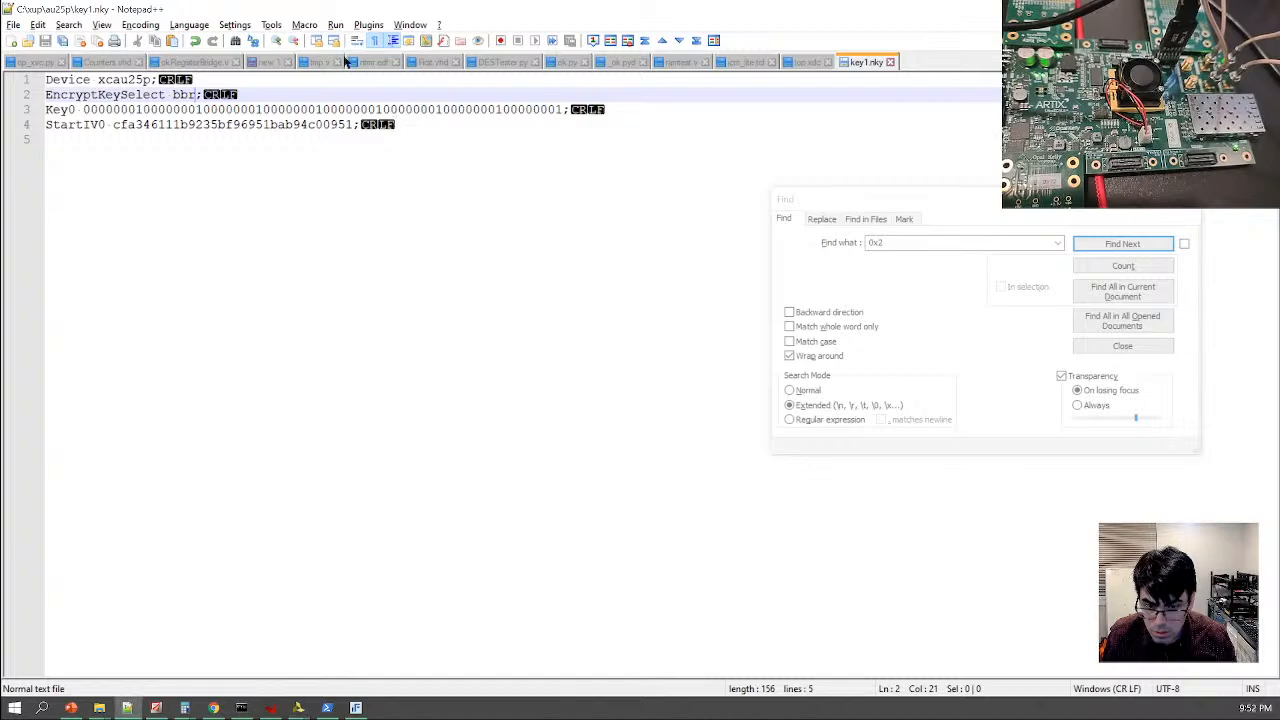
type("a,")
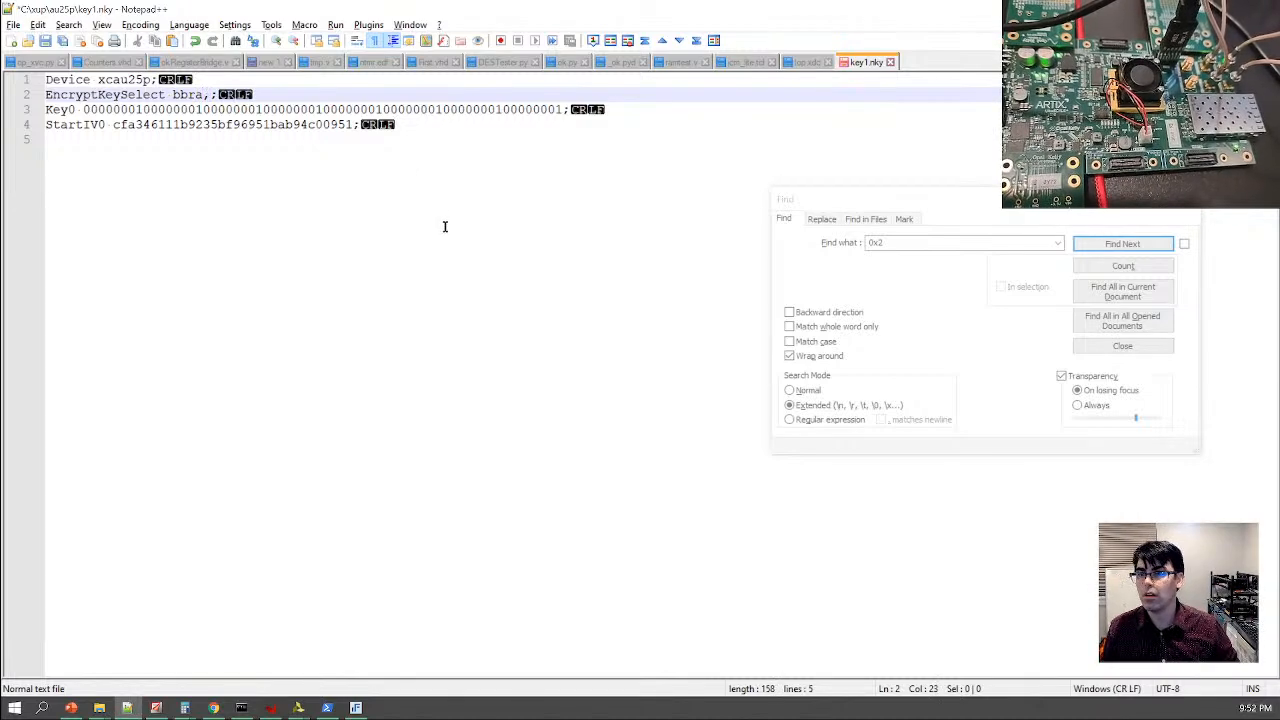
key("BackSpace")
type("m")
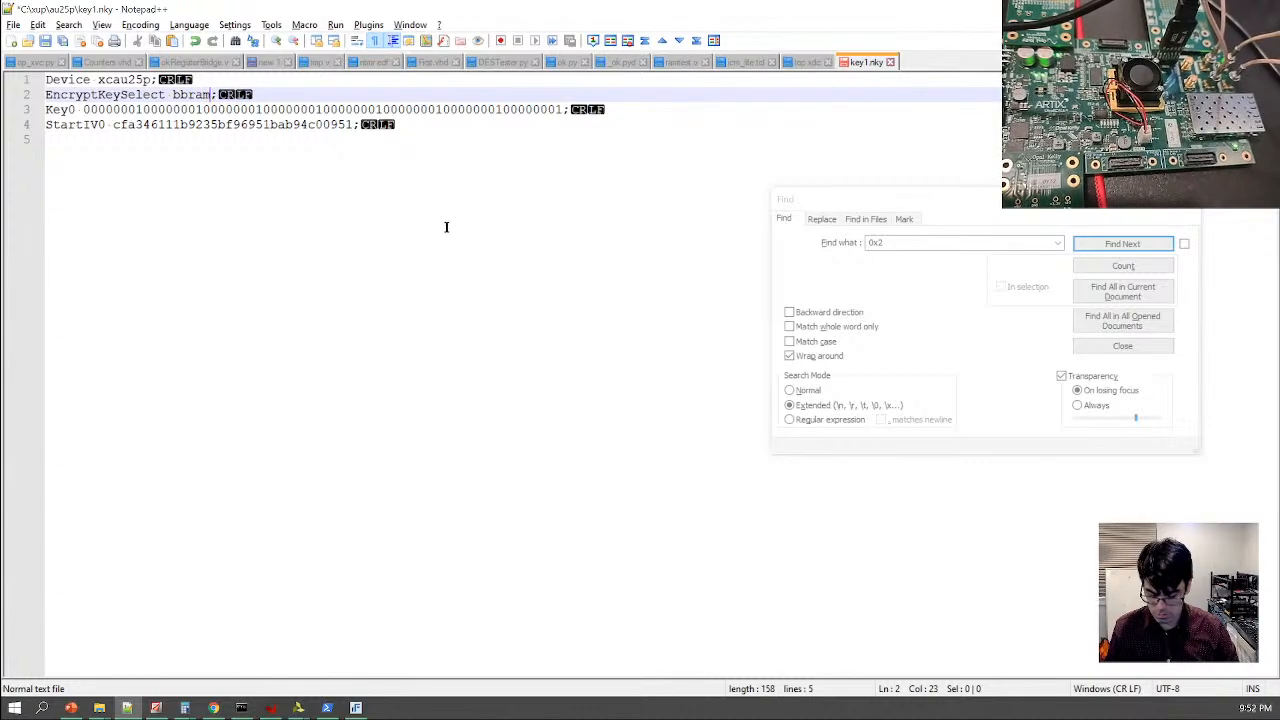
key("ctrl+s")
Return to Vivado, set ENCRYPTION.FILE to C:/xup/au25p/key1.nky again and rerun the BBR key programming of xcau25p_0
key("alt+Tab")
key("Up")
key("Down")
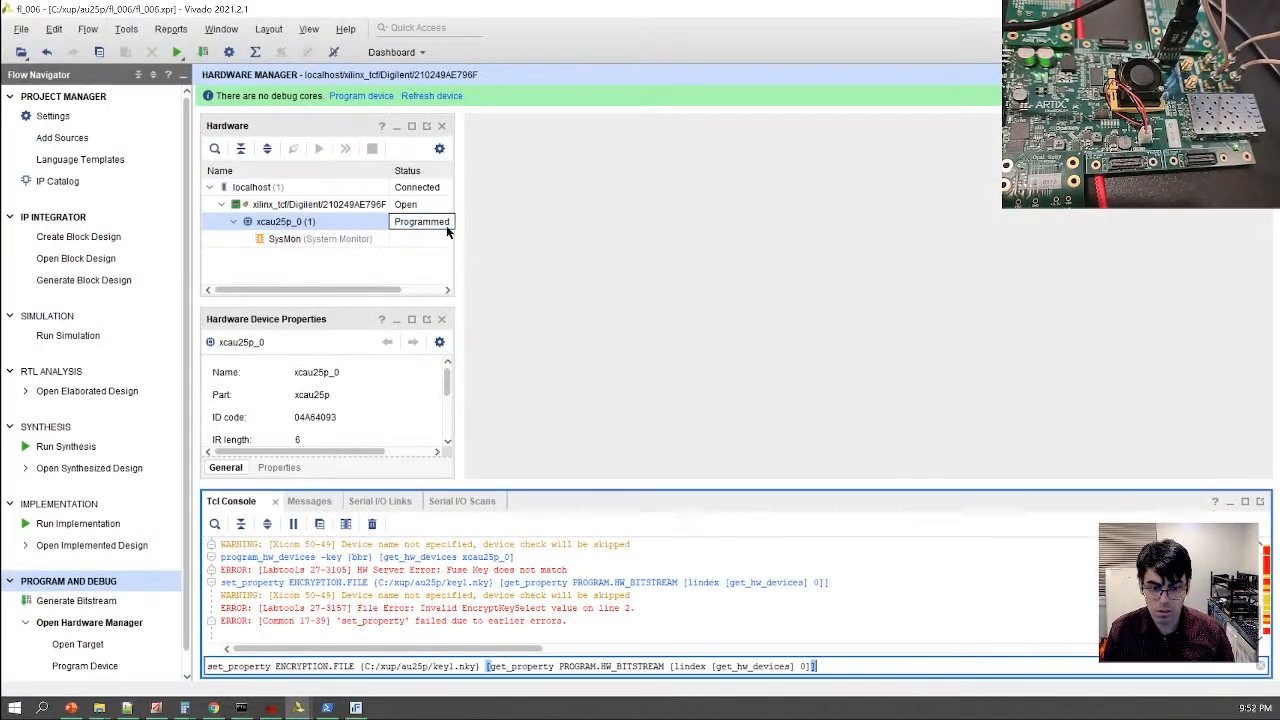
key("Return")
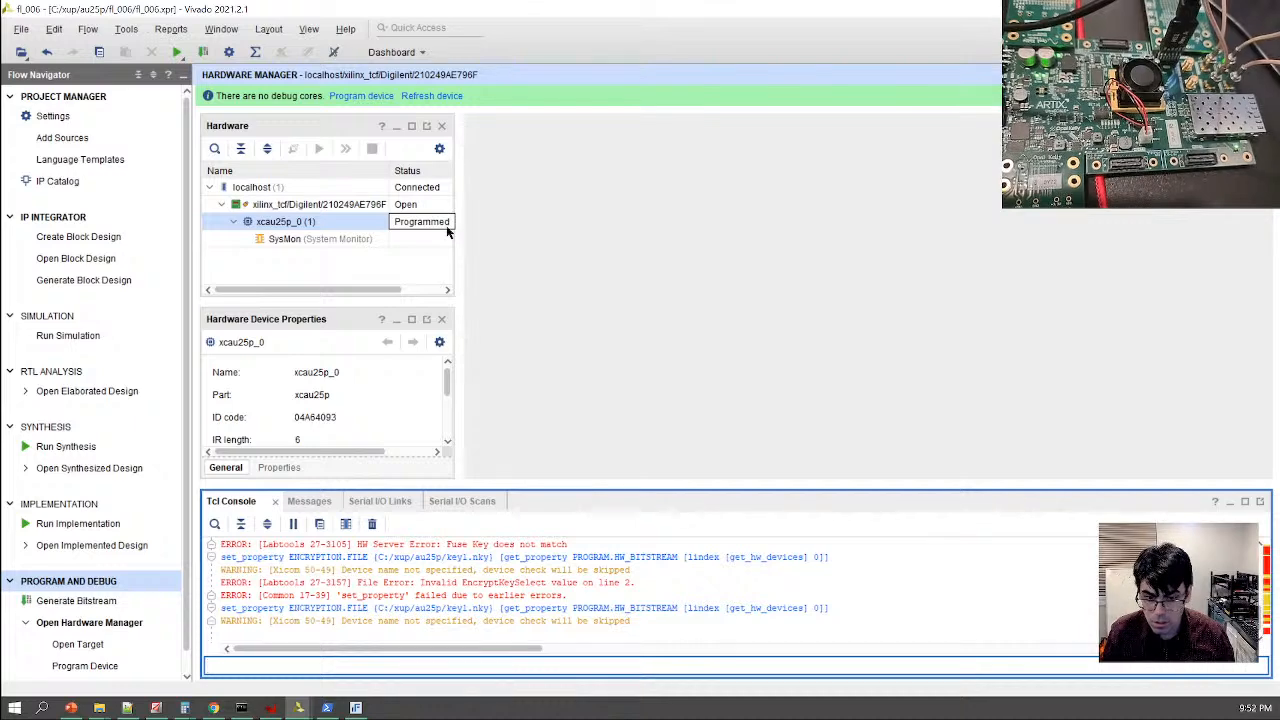
key("Up")
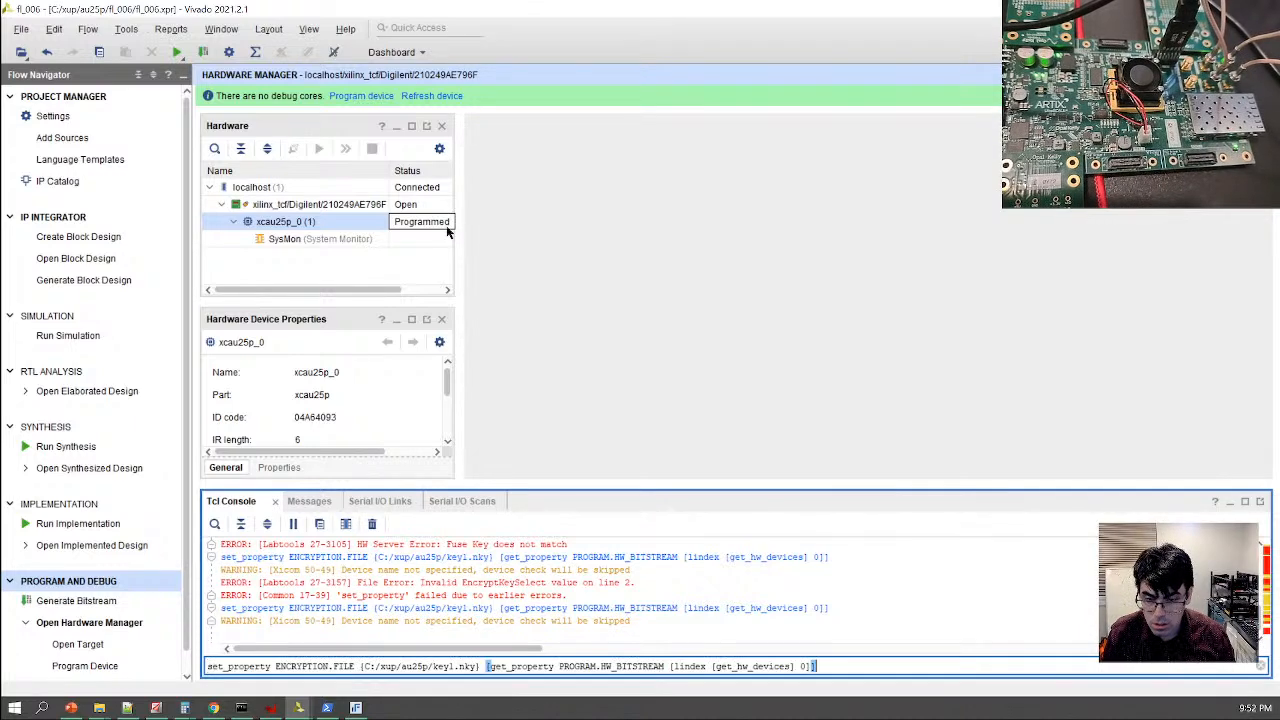
key("Up")
key("Return")
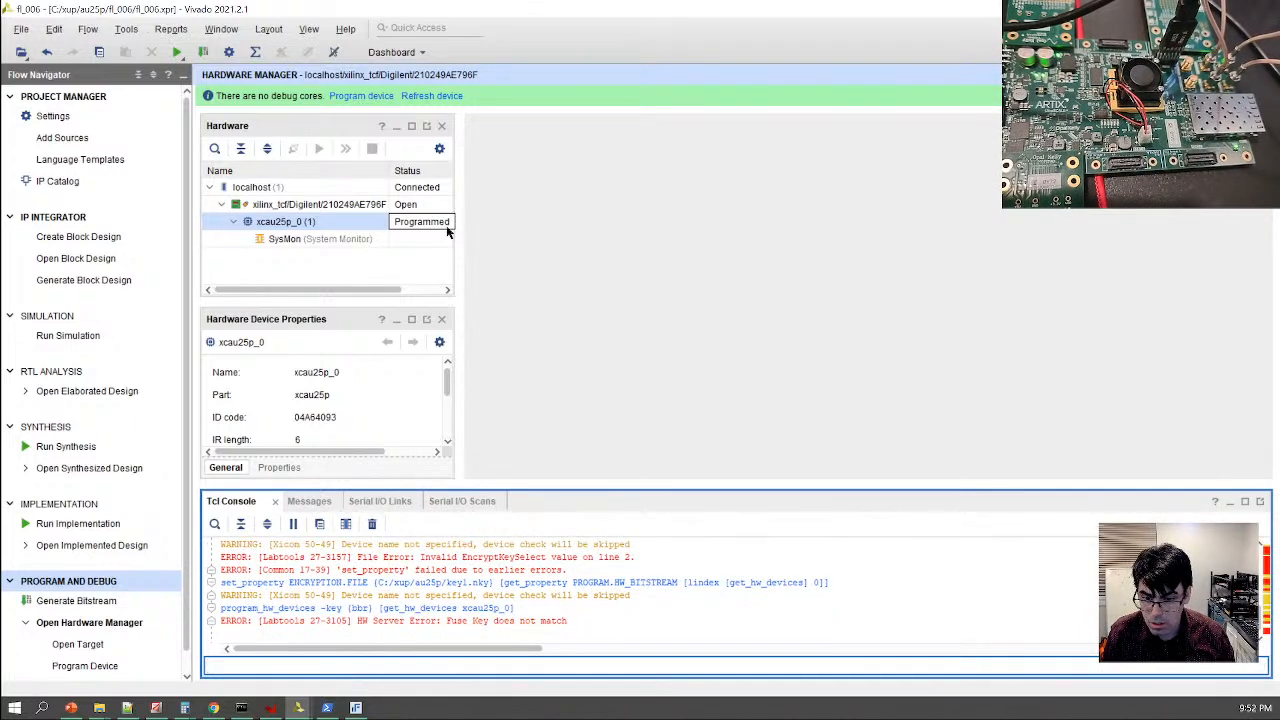
Reduce the recalled programming command to program_hw_devices -help and run it in the Tcl console
key("Up")
key("BackSpace")
key("BackSpace")
key("BackSpace")
key("BackSpace")
key("BackSpace")
key("BackSpace")
key("BackSpace")
key("BackSpace")
key("BackSpace")
key("BackSpace")
key("BackSpace")
key("BackSpace")
key("BackSpace")
key("BackSpace")
key("BackSpace")
key("BackSpace")
key("BackSpace")
key("BackSpace")
key("BackSpace")
key("BackSpace")
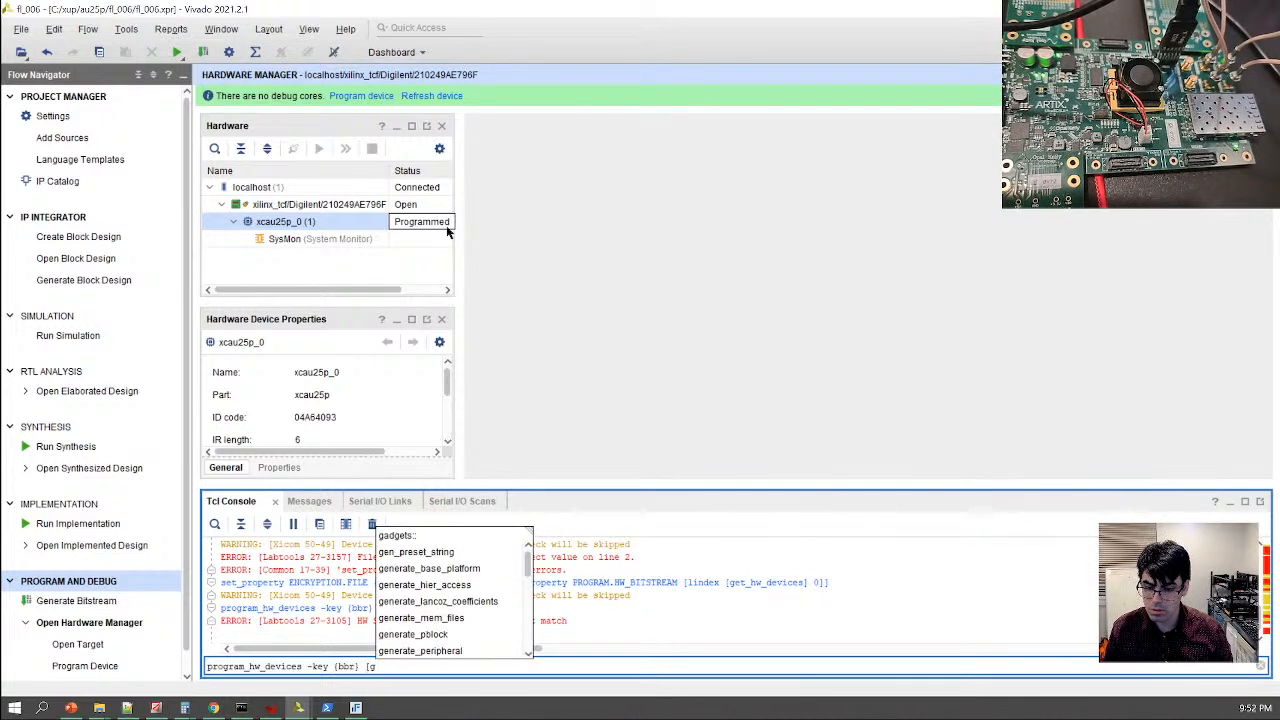
key("BackSpace")
key("BackSpace")
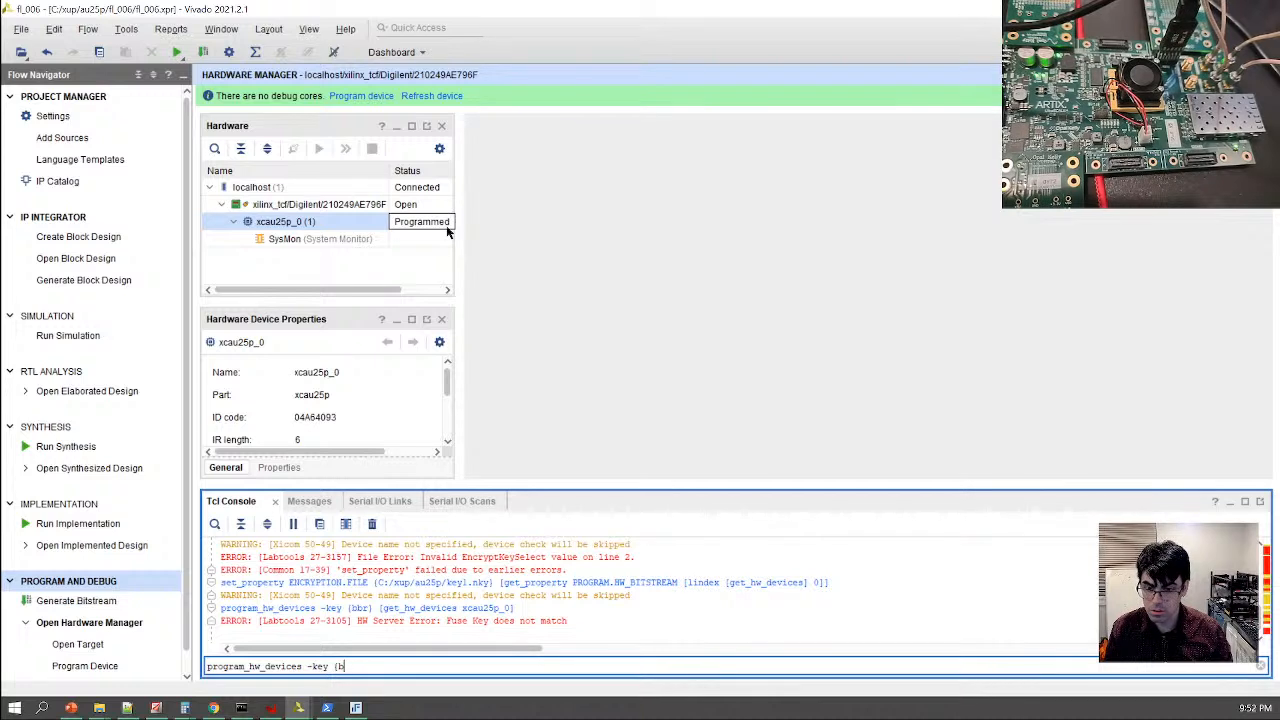
key("BackSpace")
key("BackSpace")
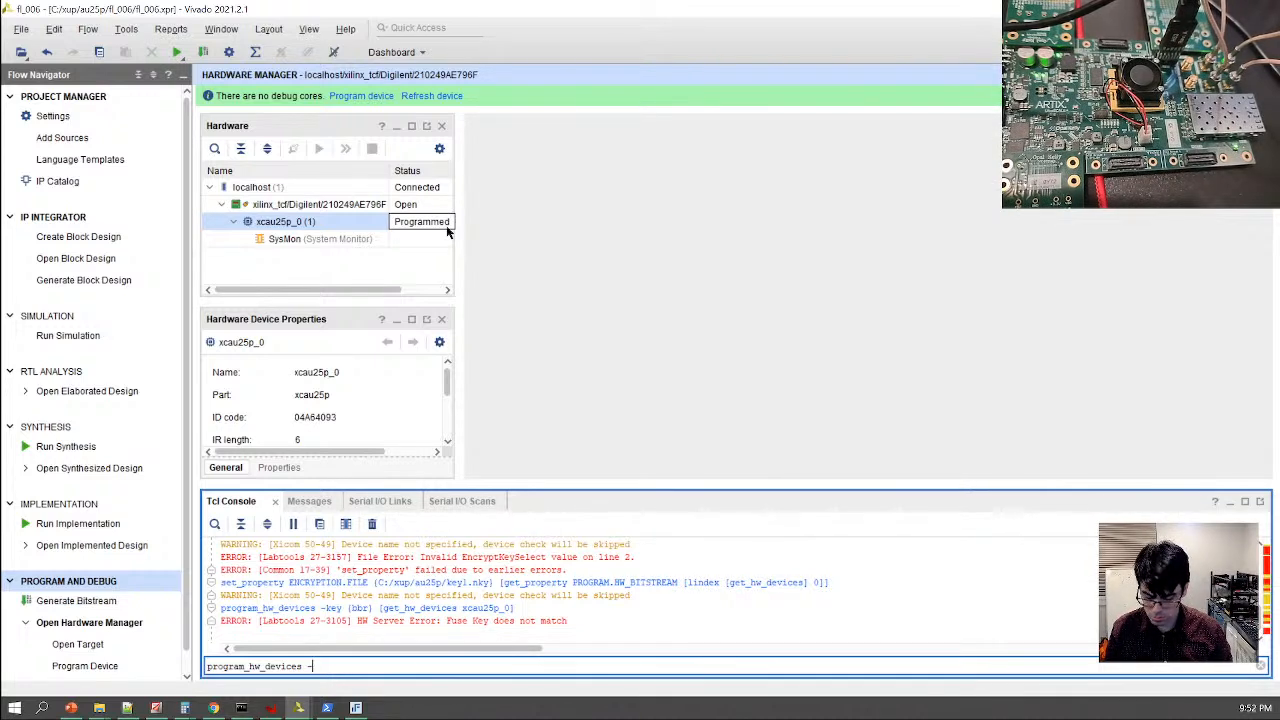
type("k")
type("elp")
key("Return")
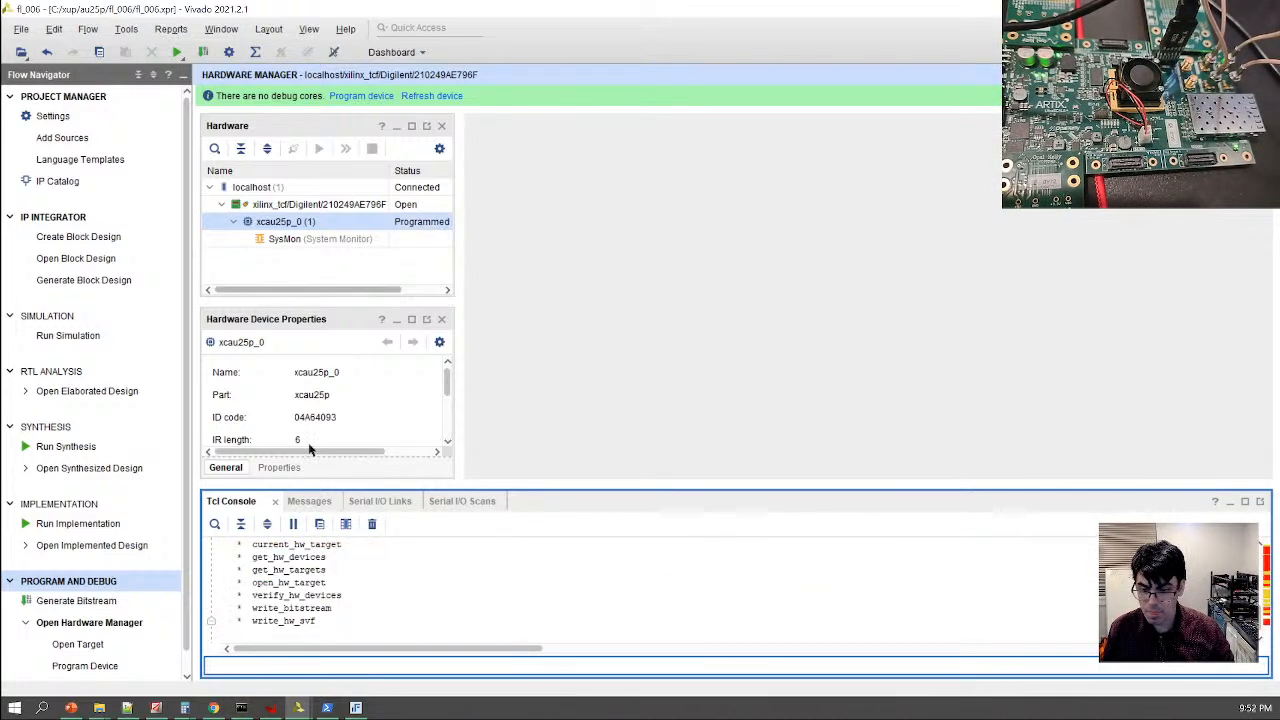
Enlarge the Tcl console and examine the program_hw_devices help examples for programming and clearing the BBR key
scroll(355, 618, "up", 5)
scroll(399, 619, "down", 1)
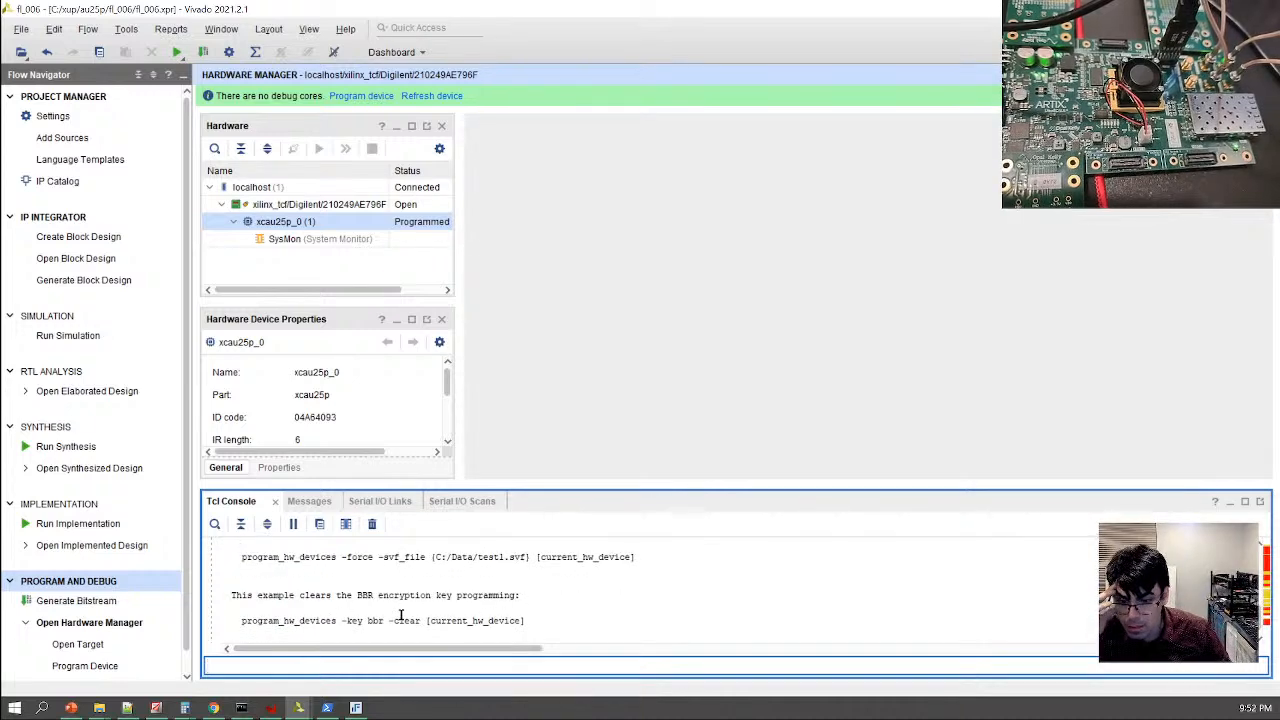
scroll(400, 615, "up", 1)
scroll(460, 620, "up", 2)
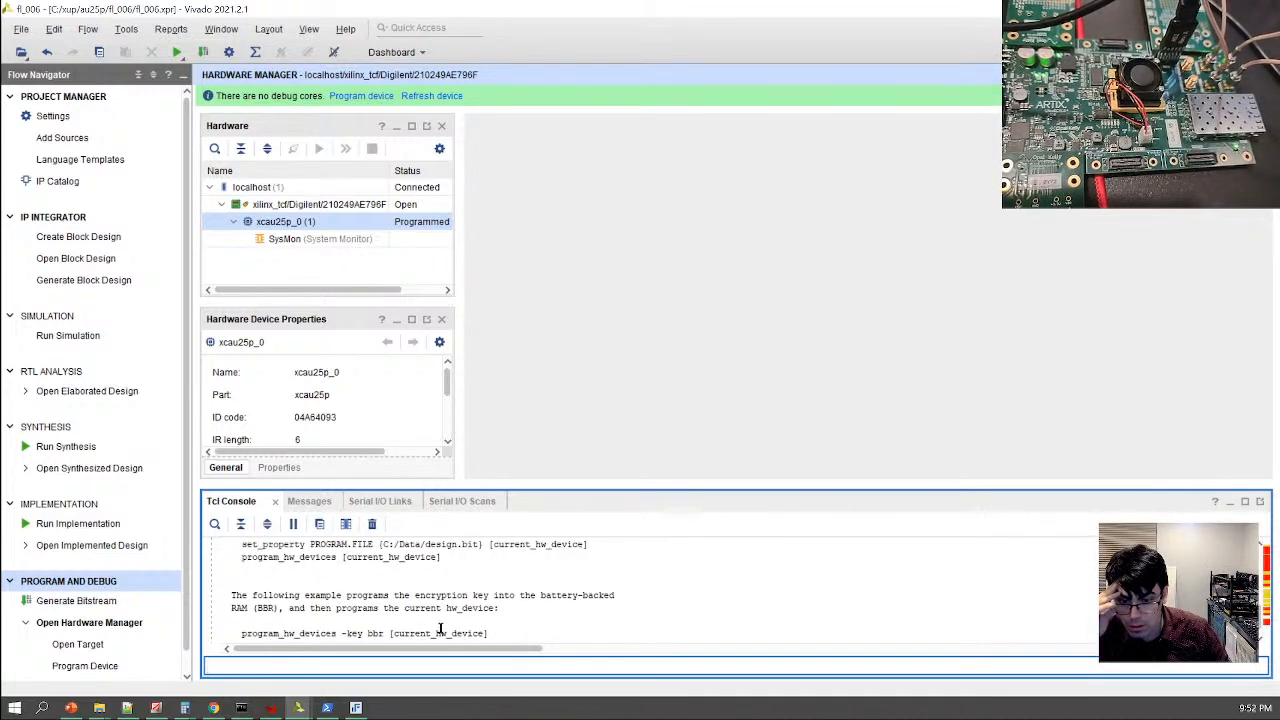
scroll(439, 567, "up", 3)
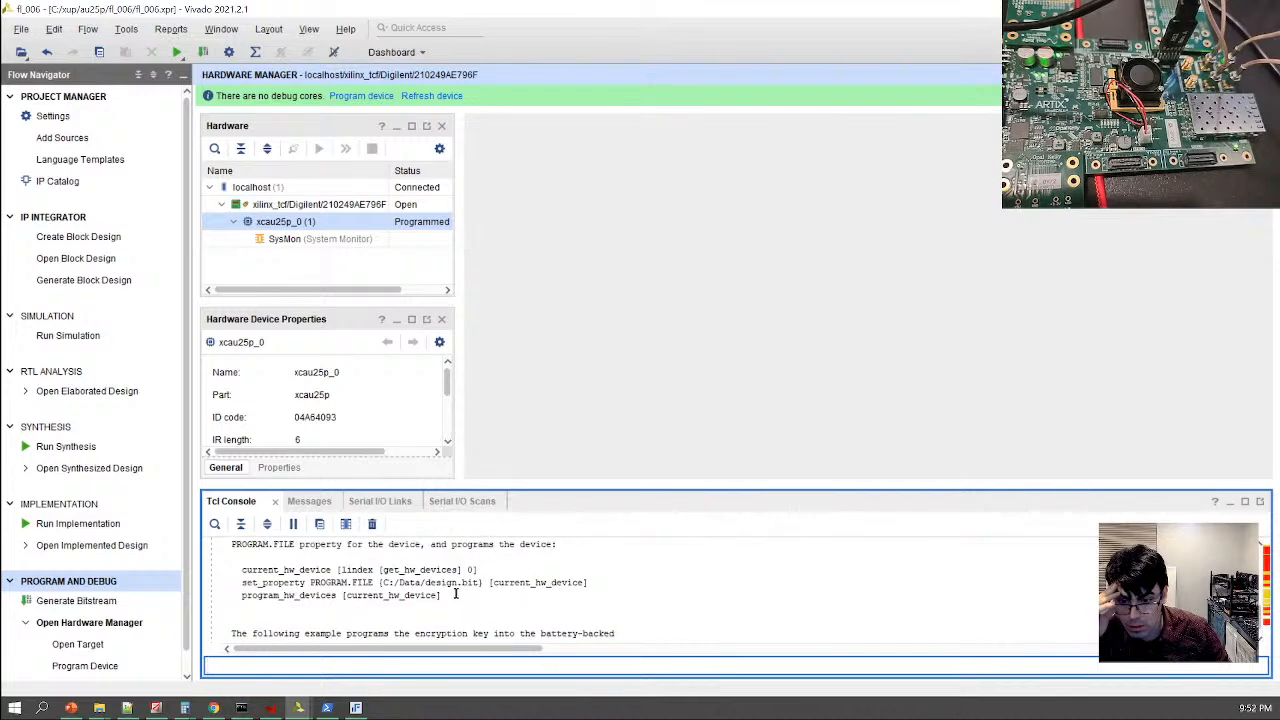
double_click(231, 500)
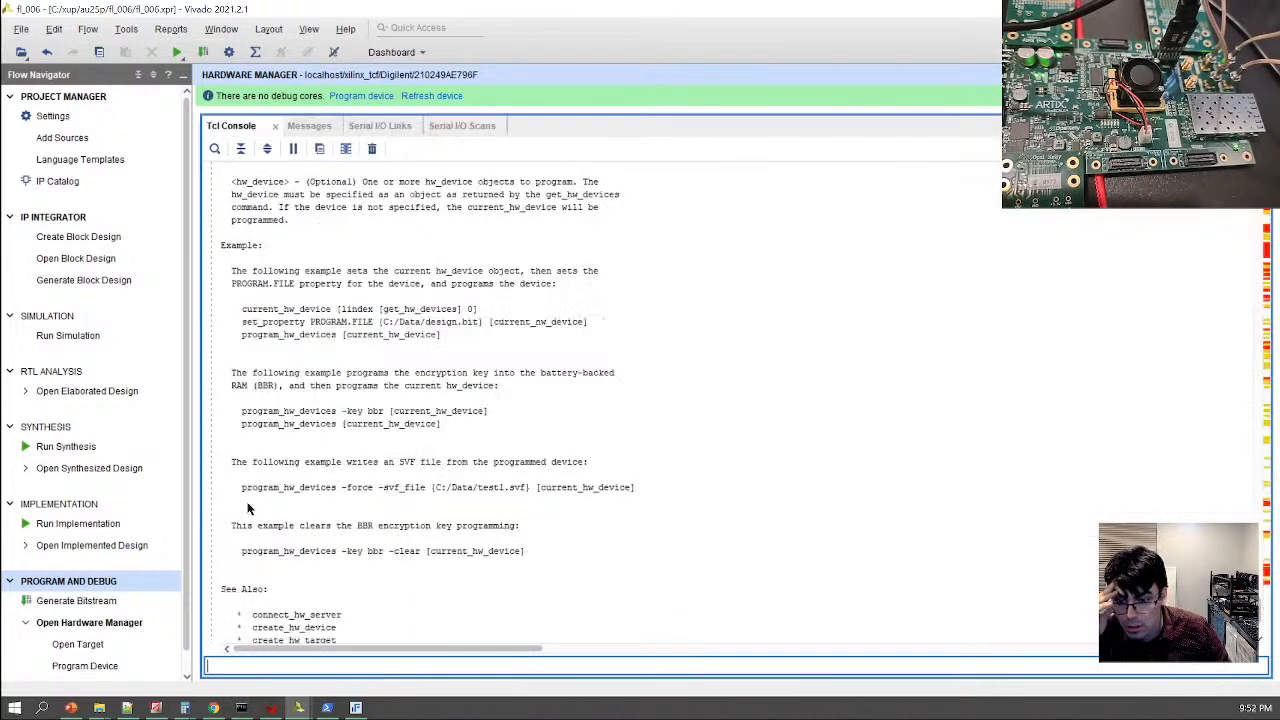
left_click(472, 525)
scroll(446, 569, "down", 5)
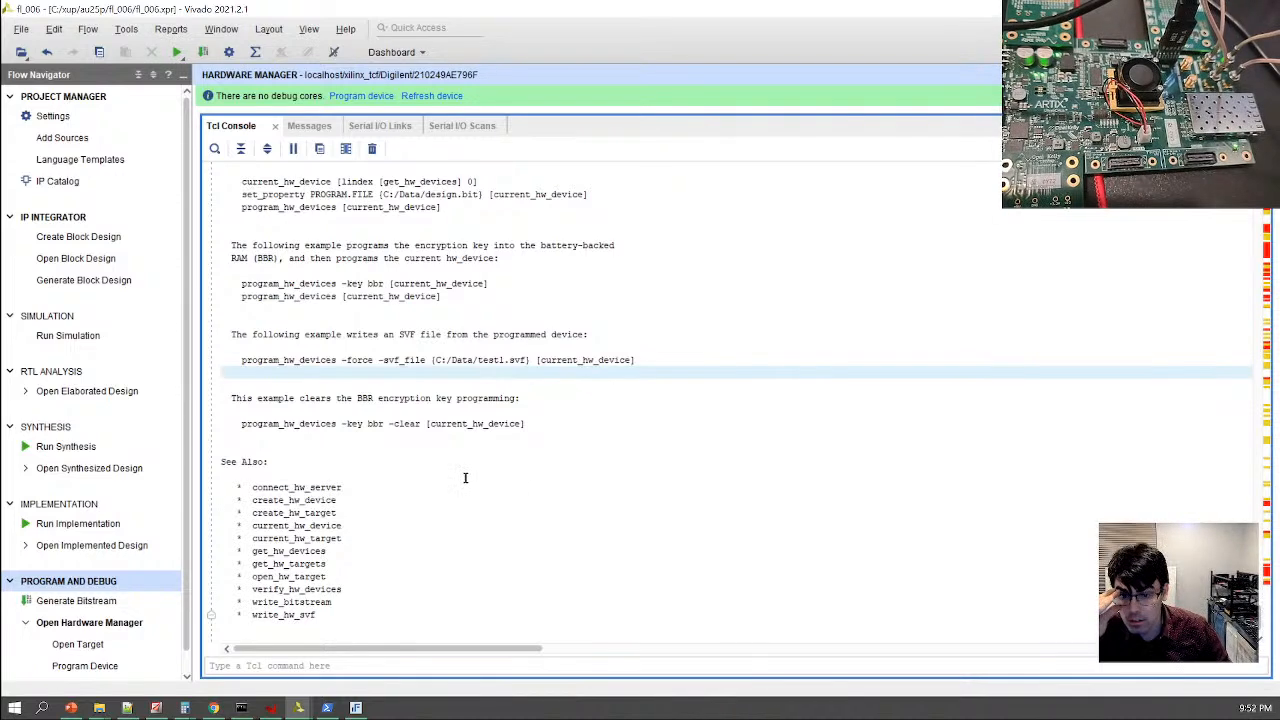
Clear the device's BBR key by running the help example program_hw_devices -key bbr -clear [current_hw_device]
left_click(383, 665)
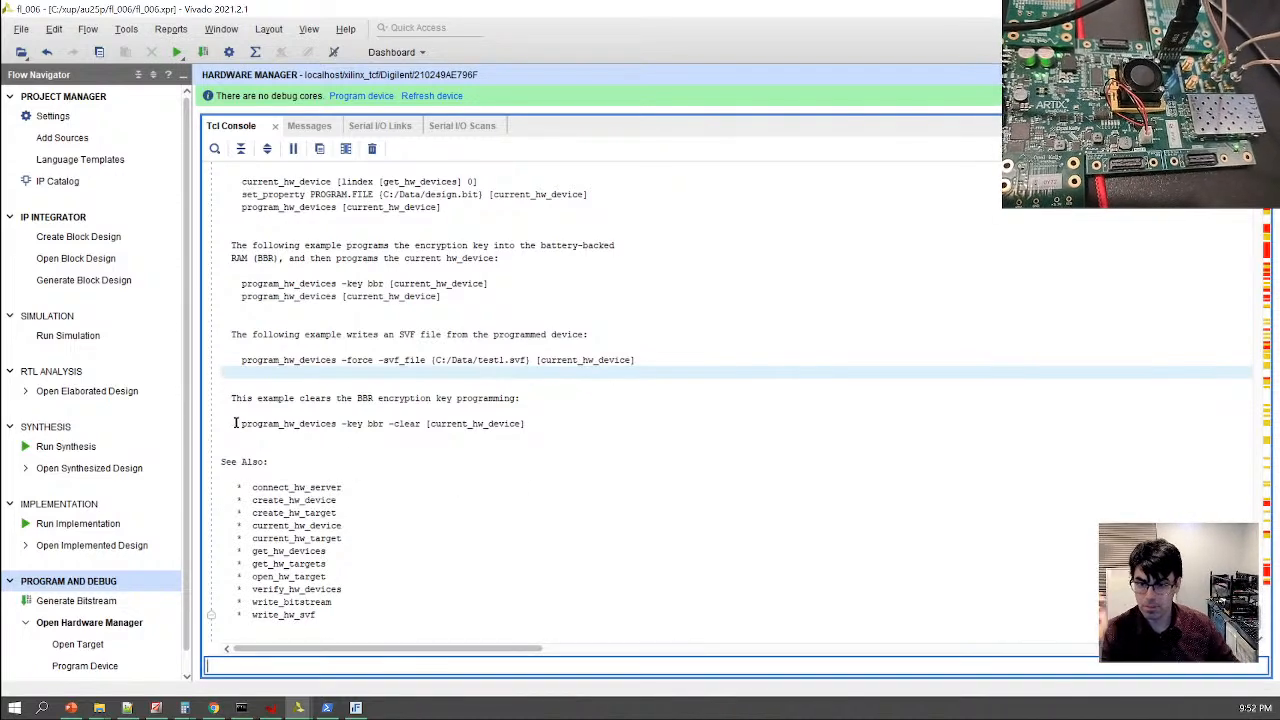
left_click(573, 428)
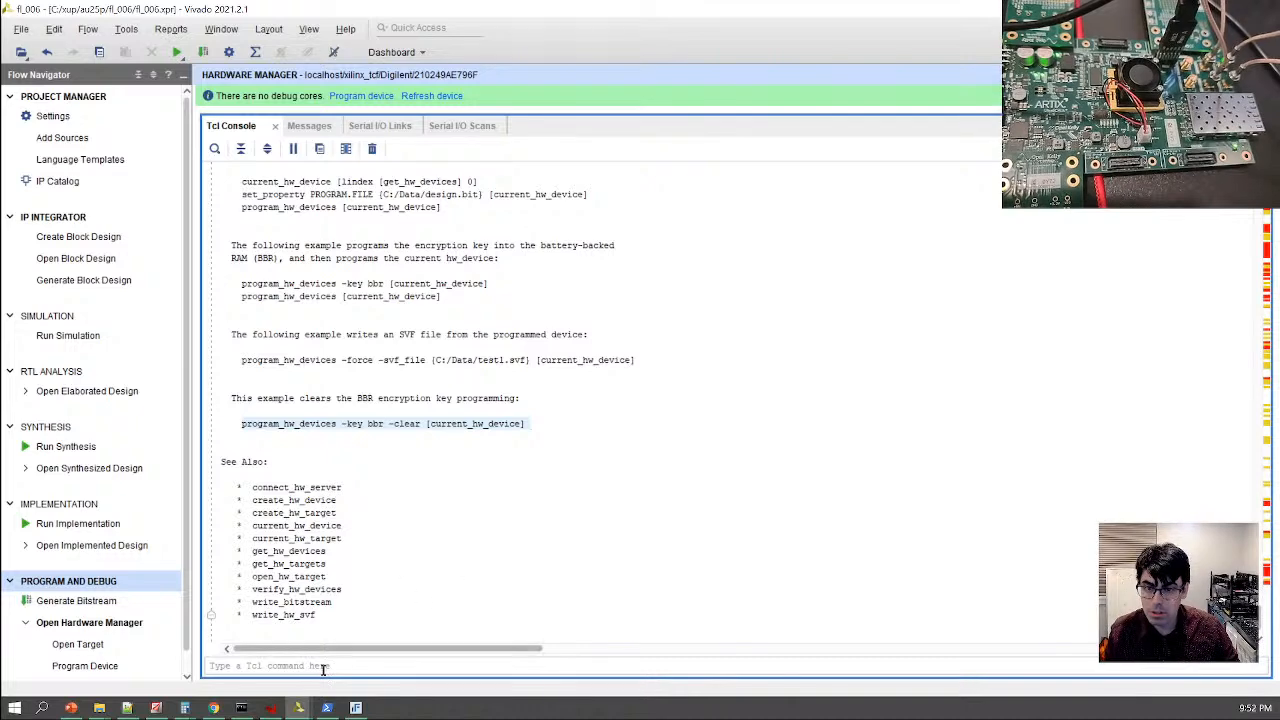
left_click(420, 663)
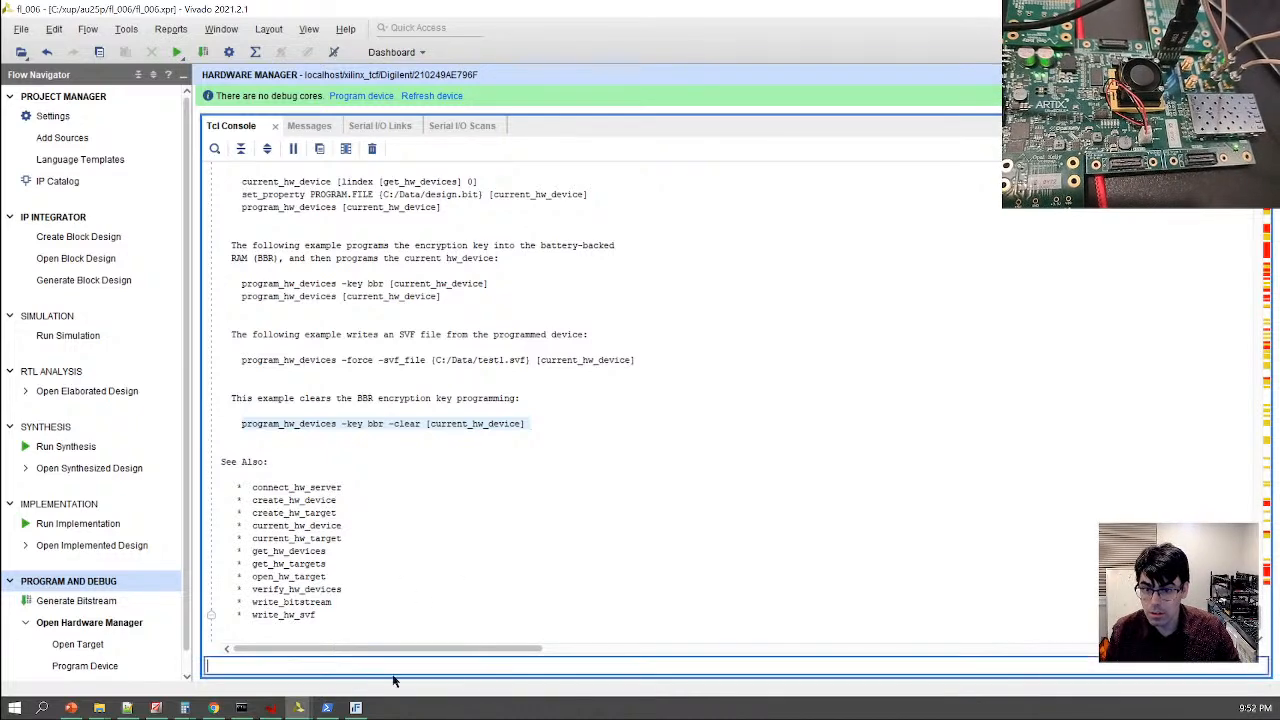
type("program_hw_devices -key bbr -clear [current_hw_device]")
key("Return")
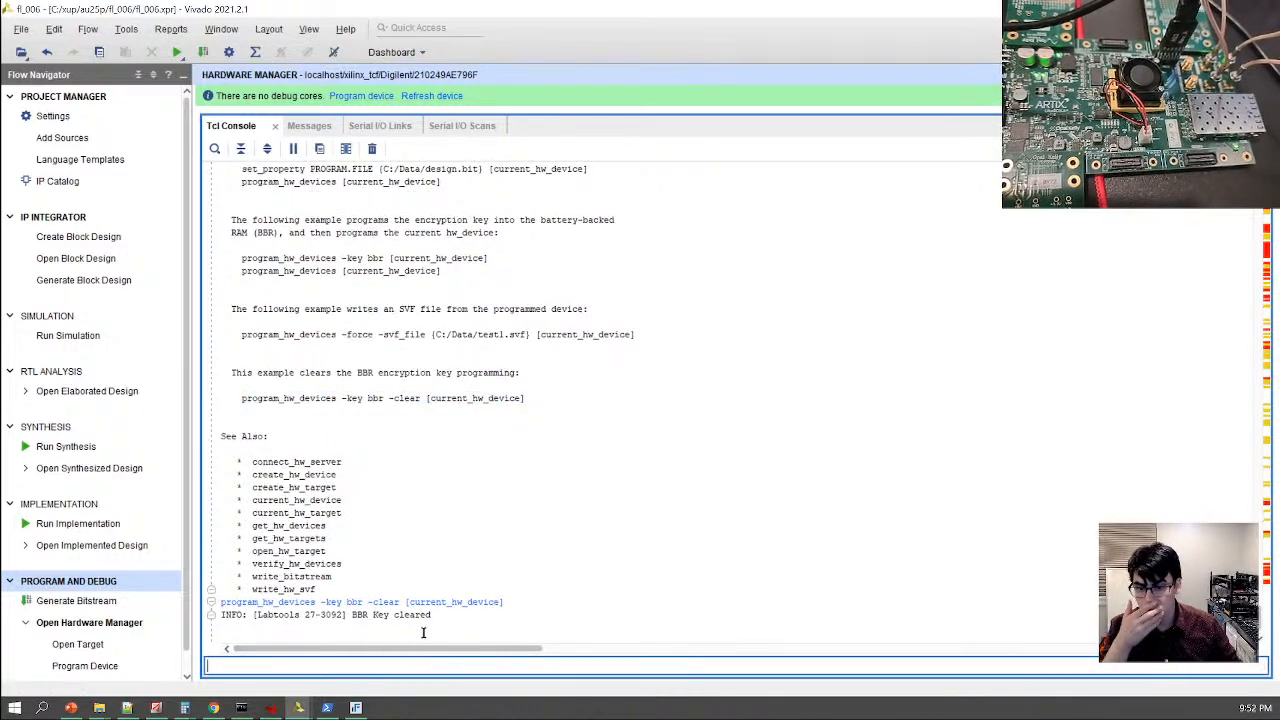
Try program_hw_devices -key bbr [current_hw_device], dismiss the hardware target dialog and review the help examples and console output
left_click_drag(237, 258, 498, 258)
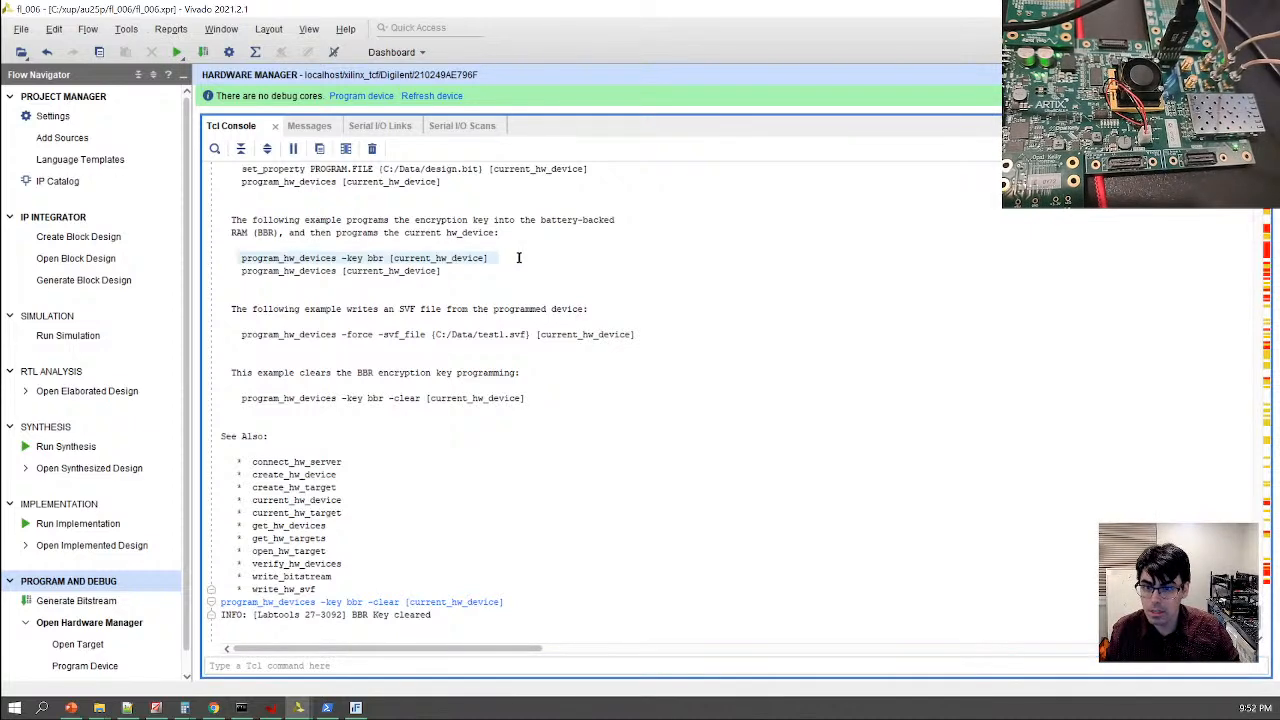
left_click(309, 664)
type("program_hw_devices -key bbr [current_hw_device]")
key("Return")
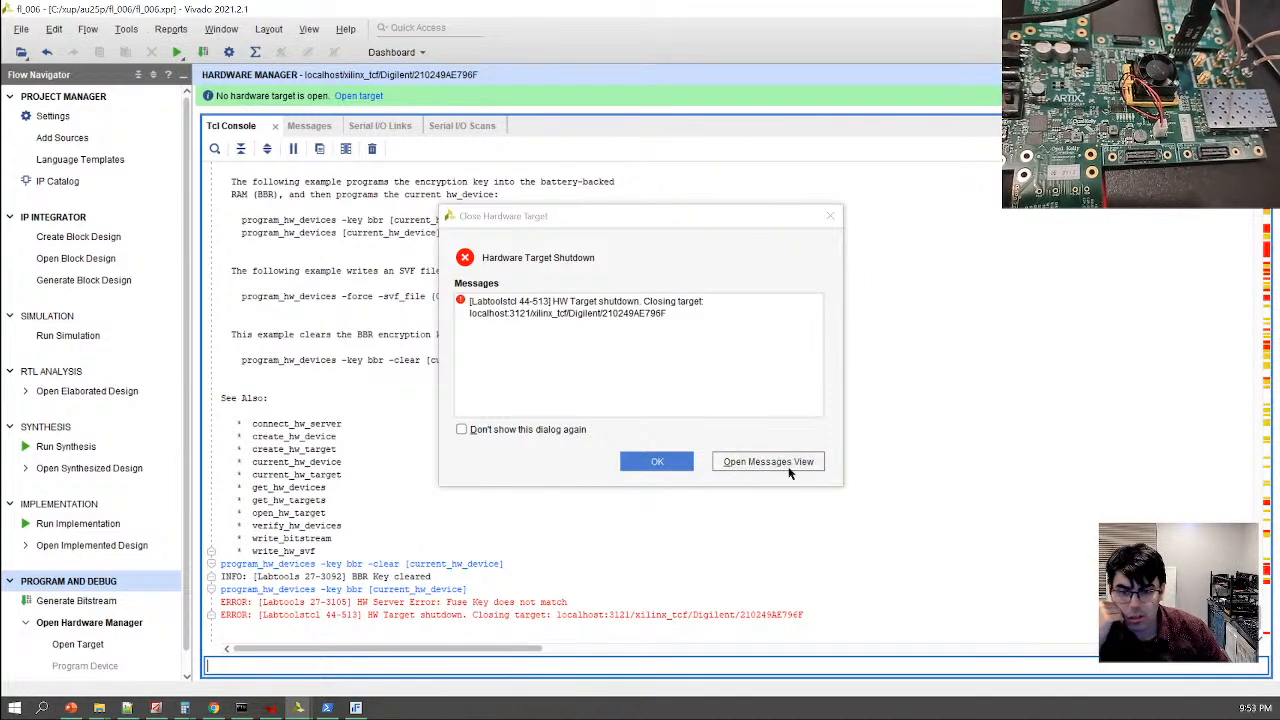
left_click(660, 461)
scroll(365, 436, "up", 2)
scroll(365, 436, "up", 1)
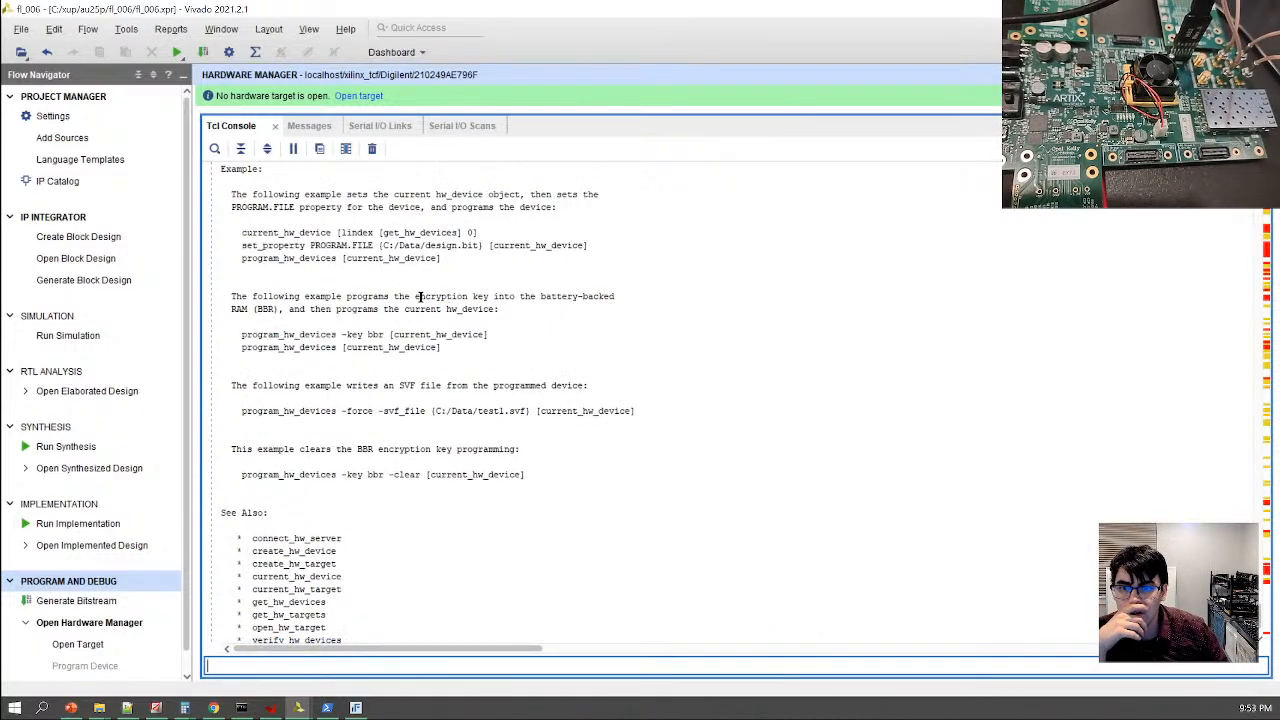
scroll(420, 297, "up", 2)
scroll(395, 520, "down", 5)
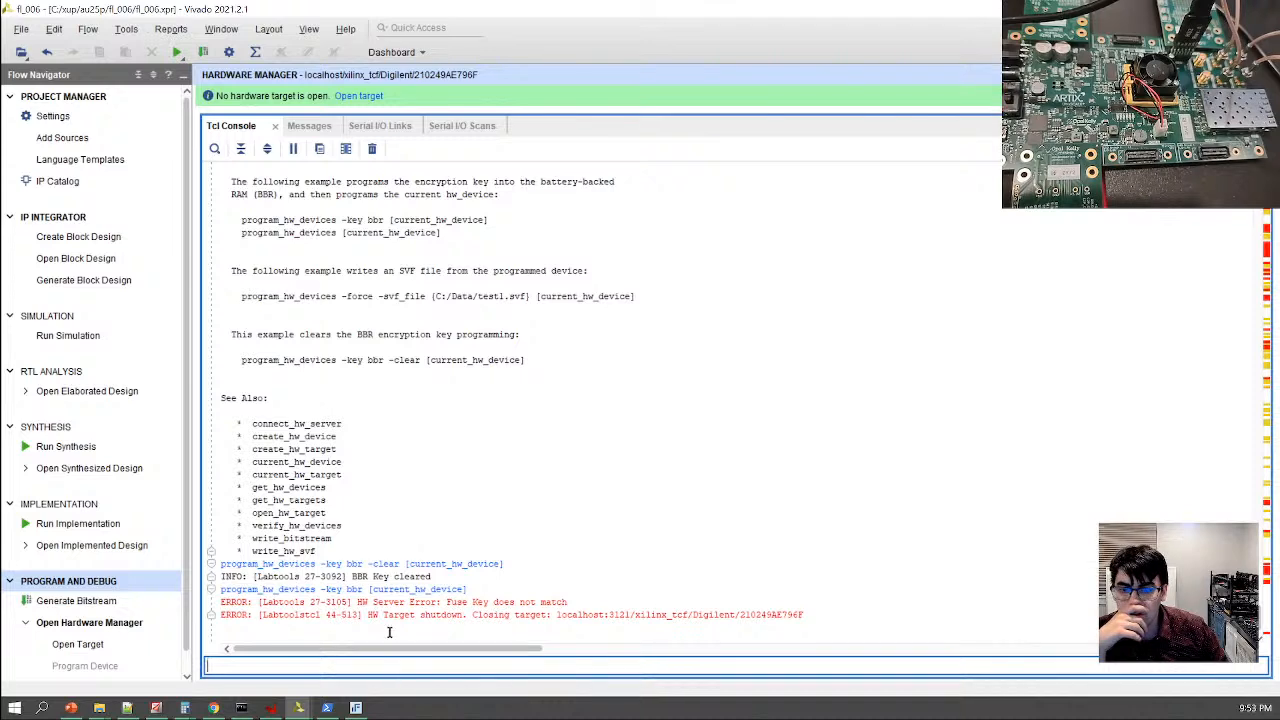
Copy the 'Fuse Key does not match' error line from the Tcl console and search the web for it in a new Chrome tab
left_click_drag(354, 603, 604, 603)
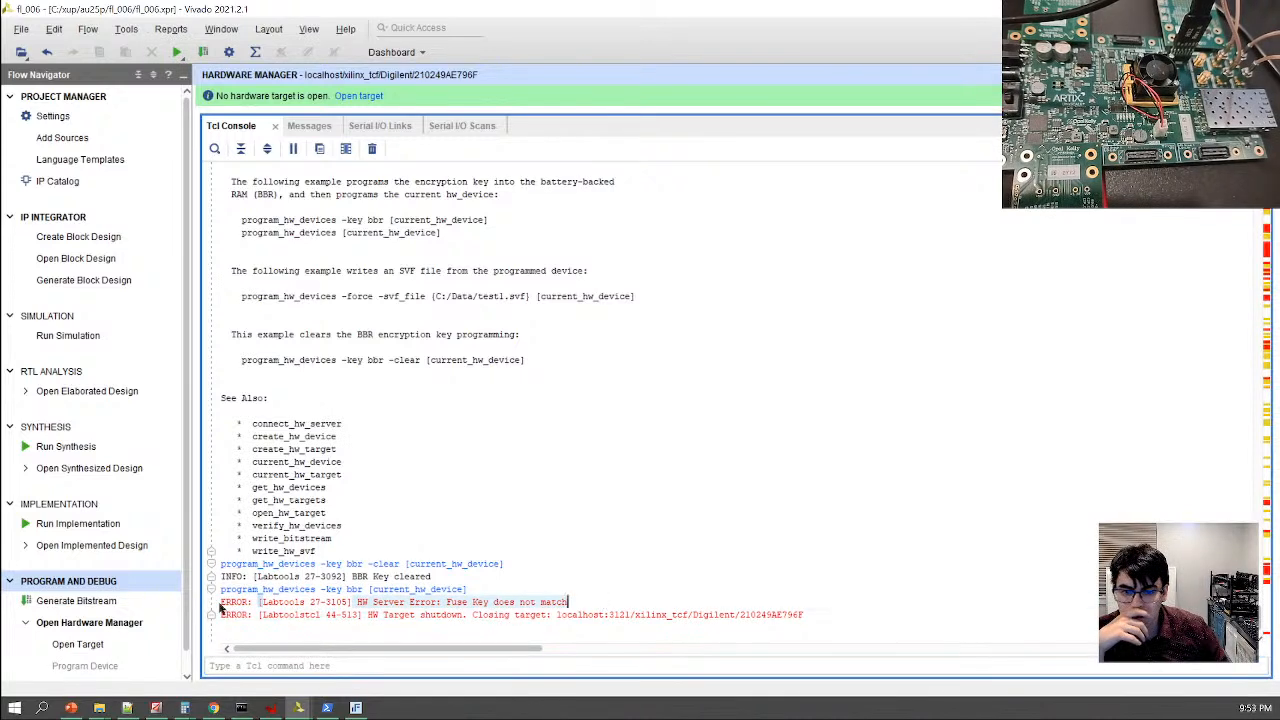
left_click_drag(222, 602, 560, 601)
right_click(567, 601)
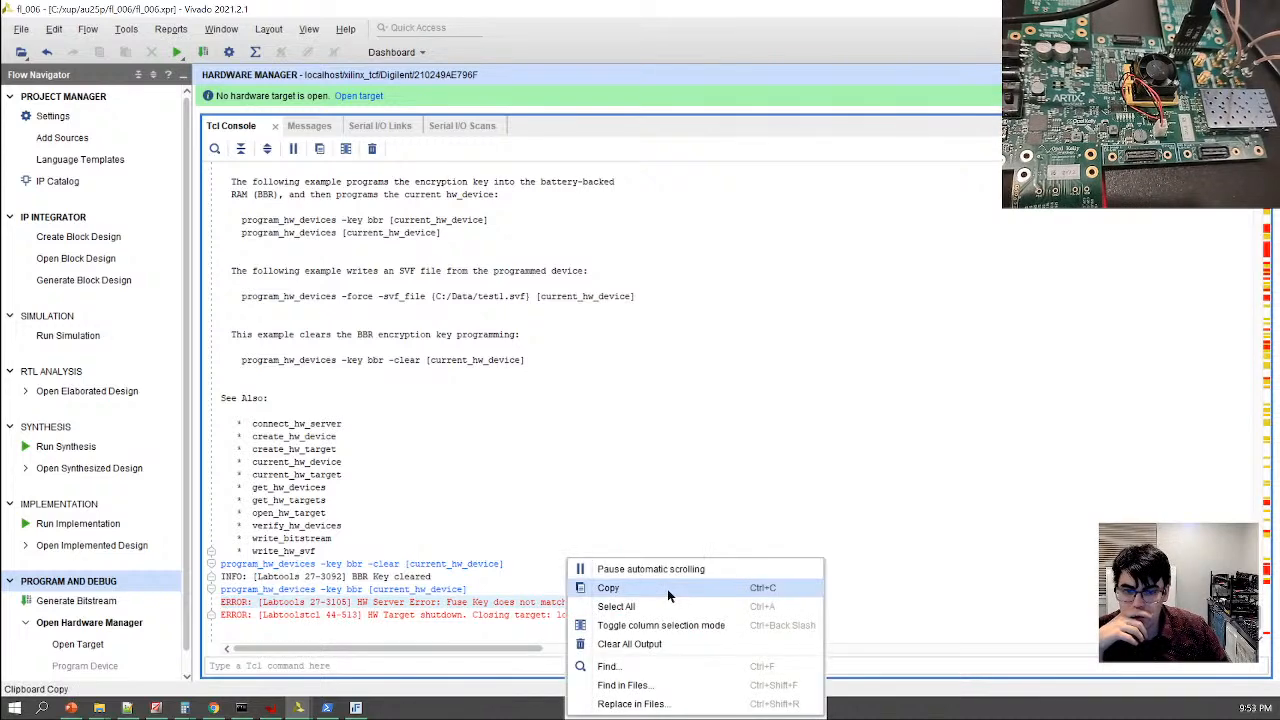
left_click(620, 506)
left_click(213, 708)
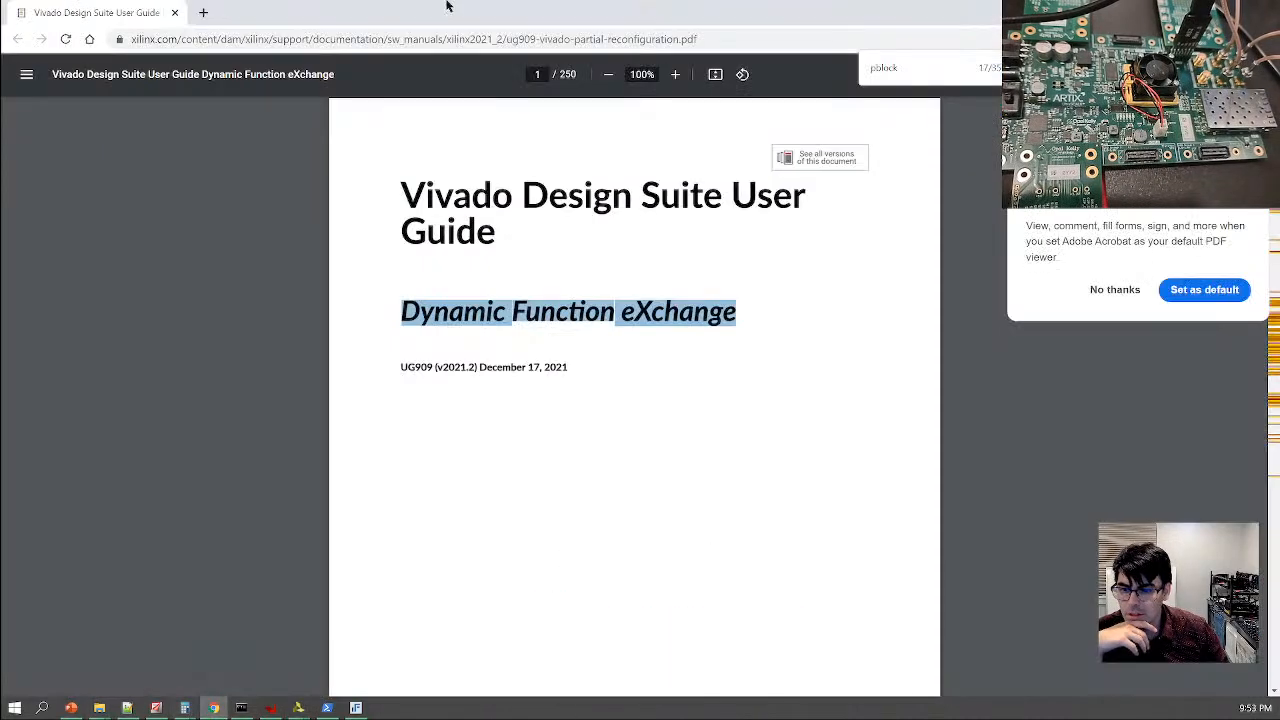
left_click(204, 14)
key("ctrl+v")
key("Return")
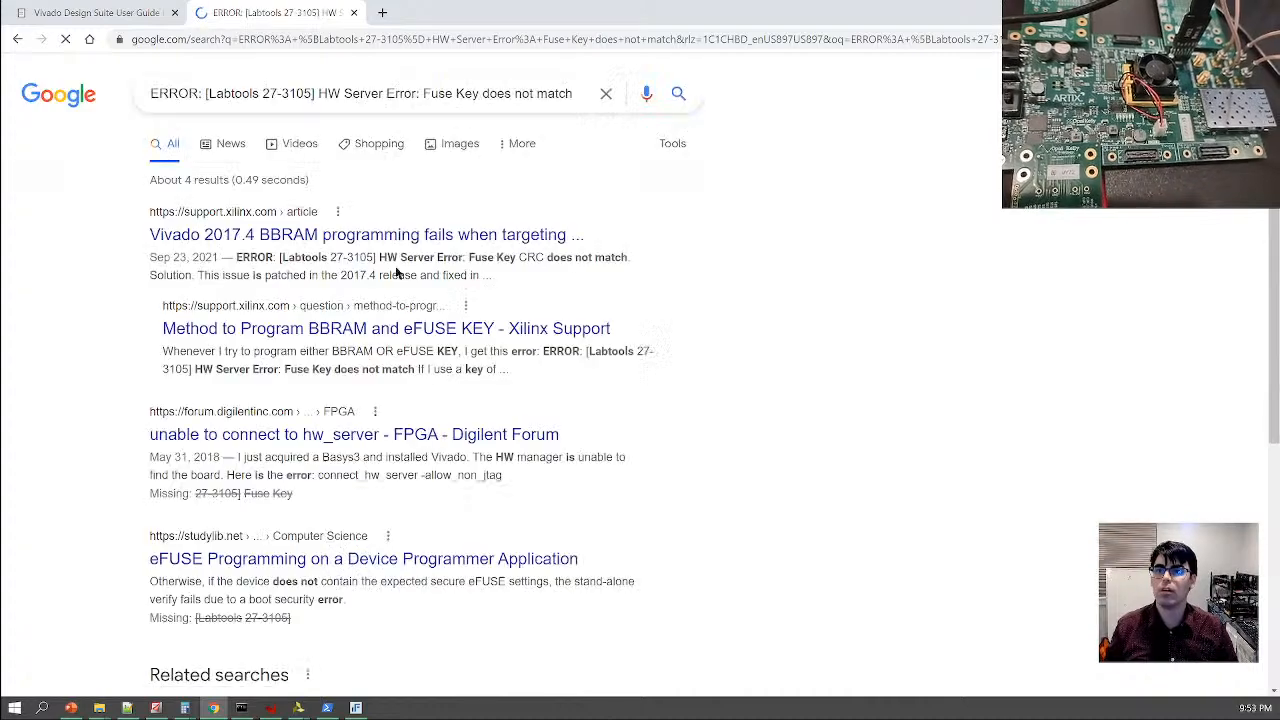
Review the Xilinx support article about Vivado 2017.4 BBRAM programming failures and return to the search results
left_click(478, 237)
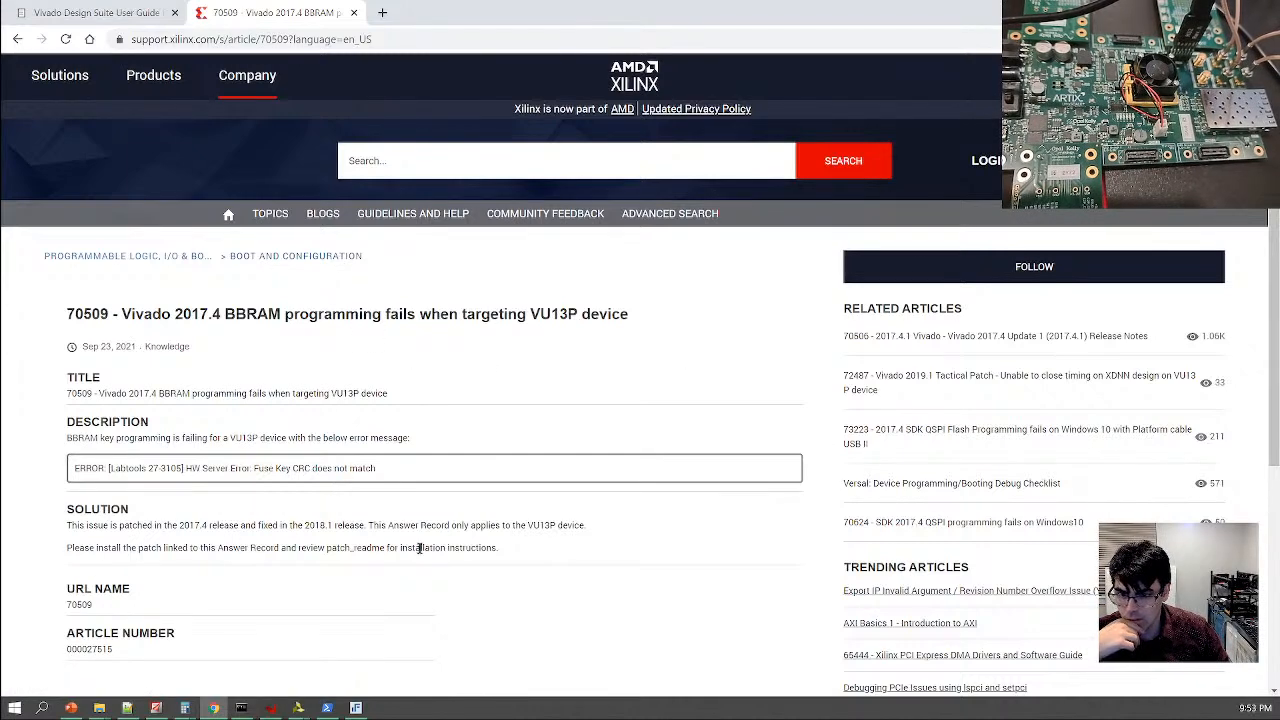
scroll(419, 548, "down", 4)
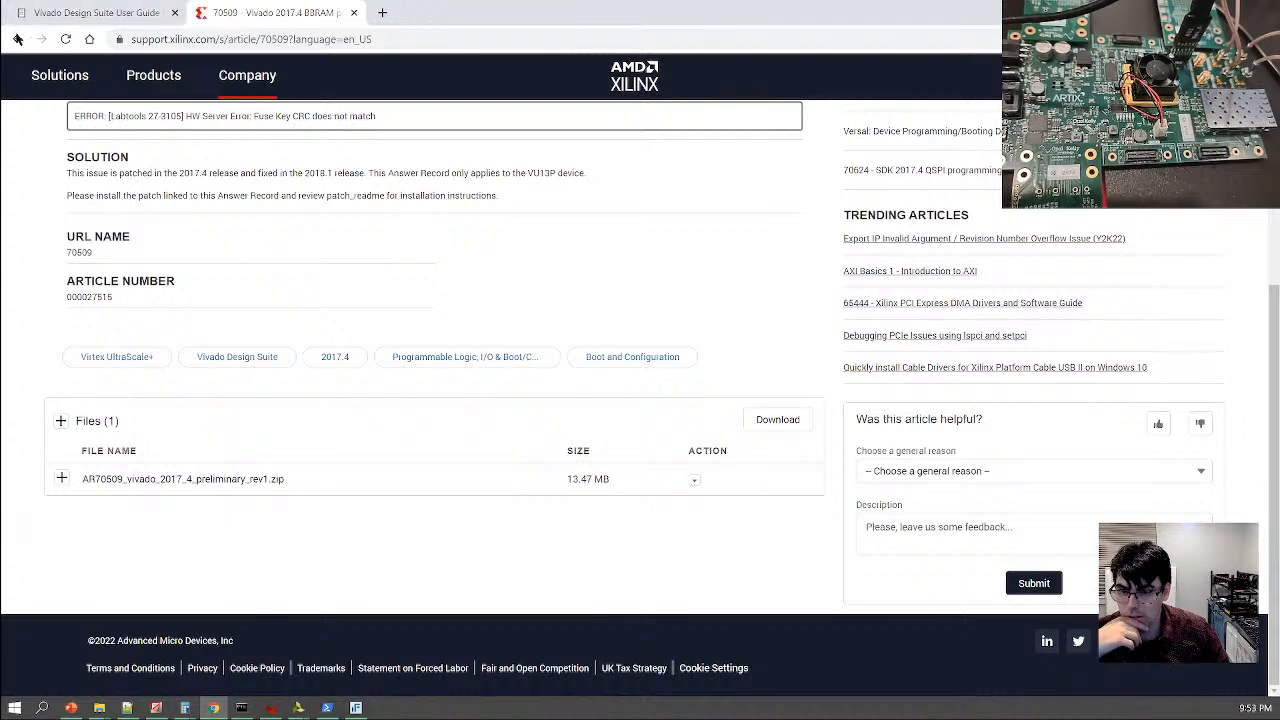
left_click(17, 38)
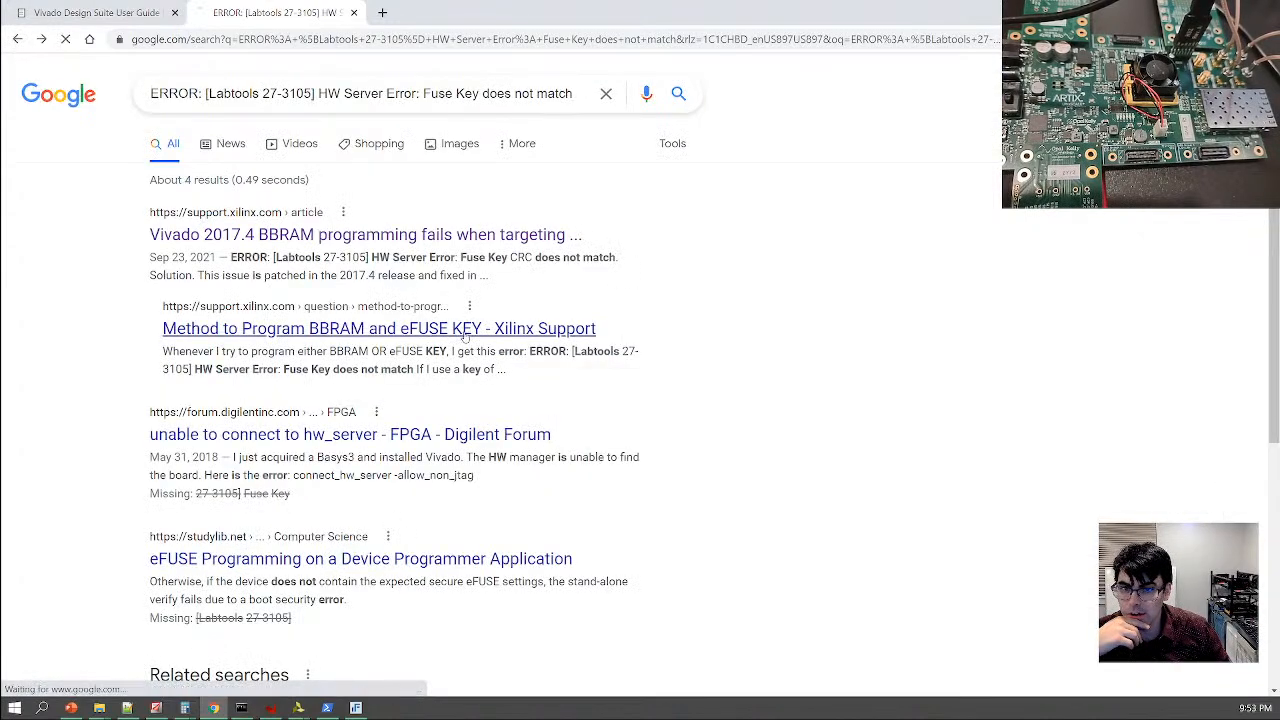
Open the Xilinx forum thread 'Method to Program BBRAM and eFUSE KEY' and read the question and its replies about the JTAG chain
left_click(464, 334)
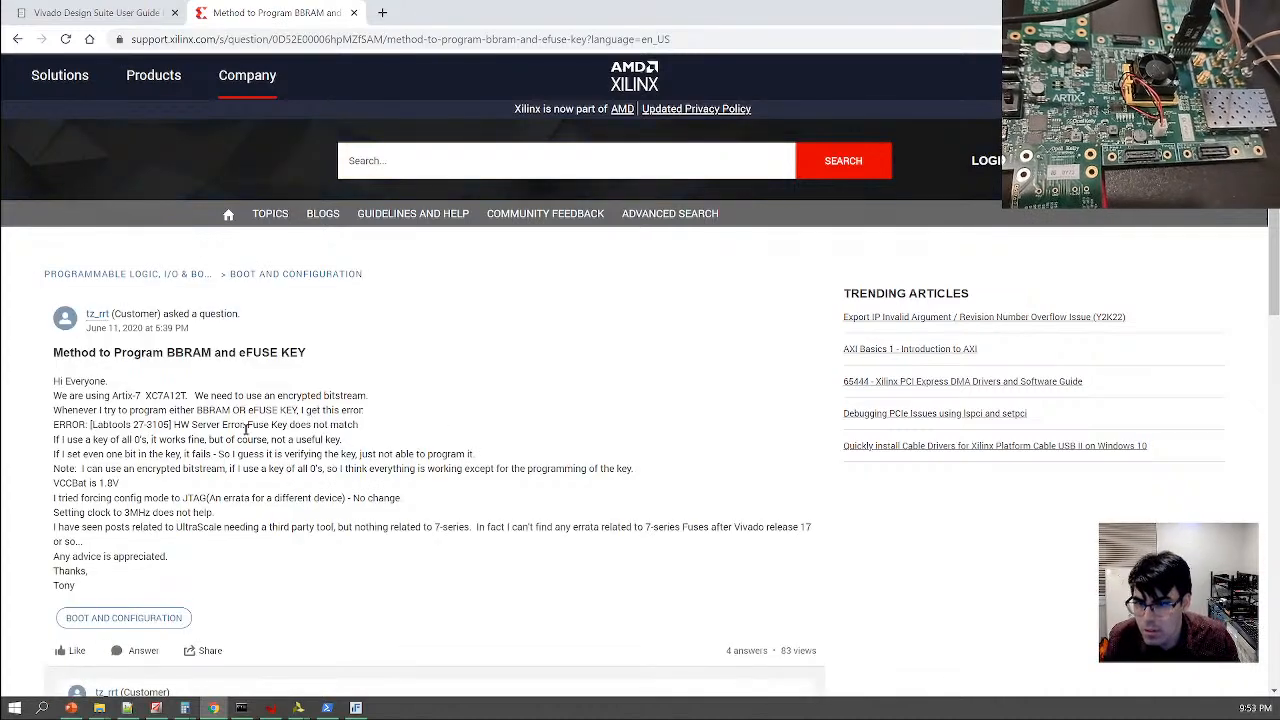
scroll(195, 440, "down", 2)
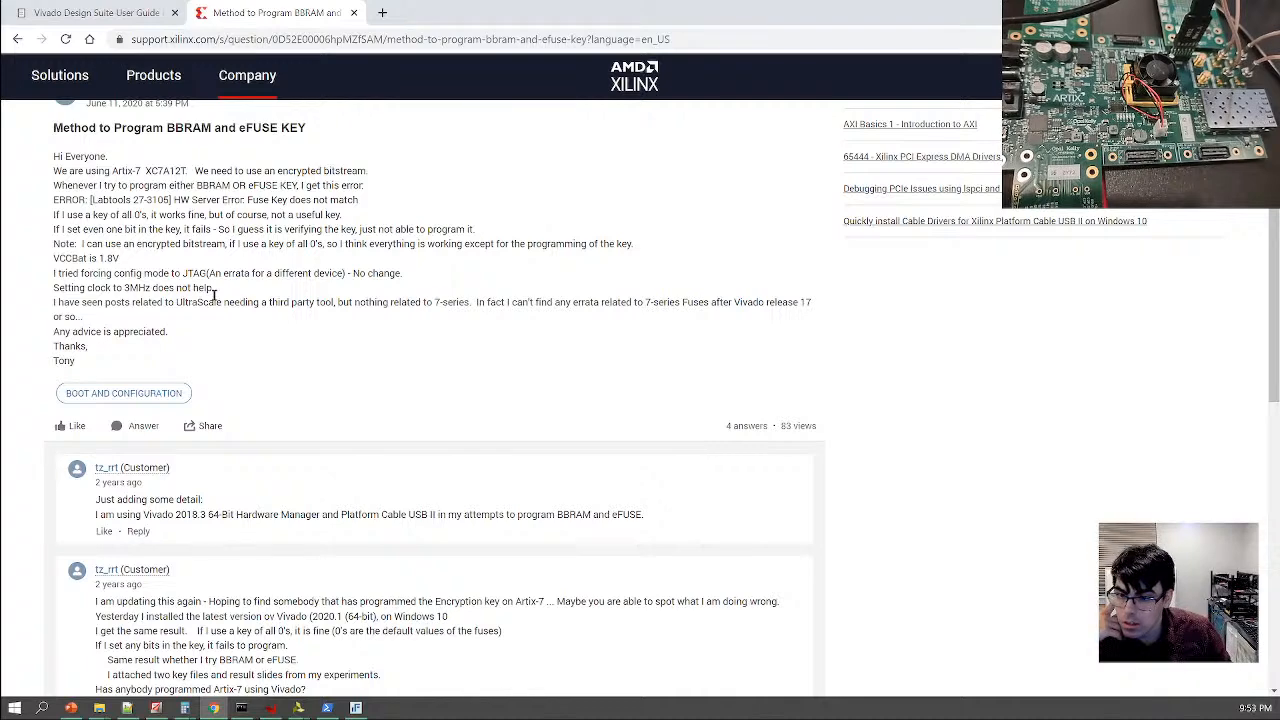
scroll(145, 330, "down", 2)
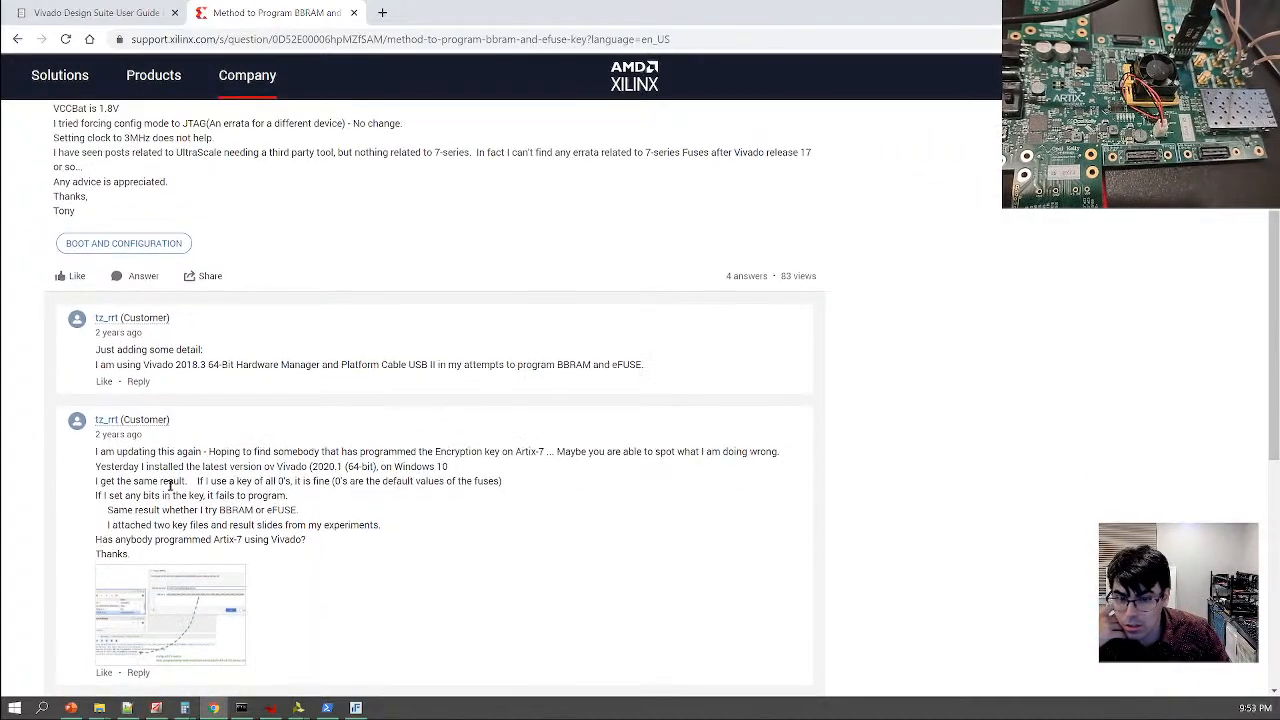
scroll(170, 485, "down", 2)
scroll(192, 420, "down", 4)
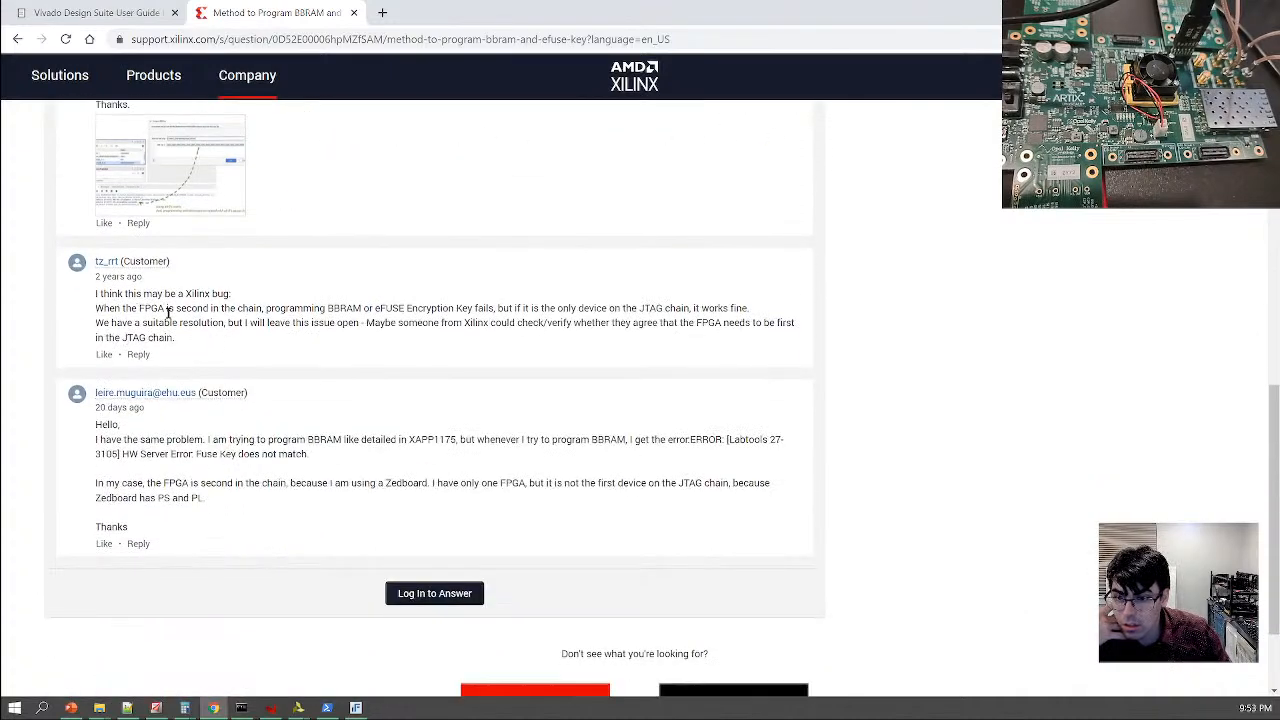
left_click_drag(281, 308, 748, 308)
right_click(749, 308)
left_click(358, 354)
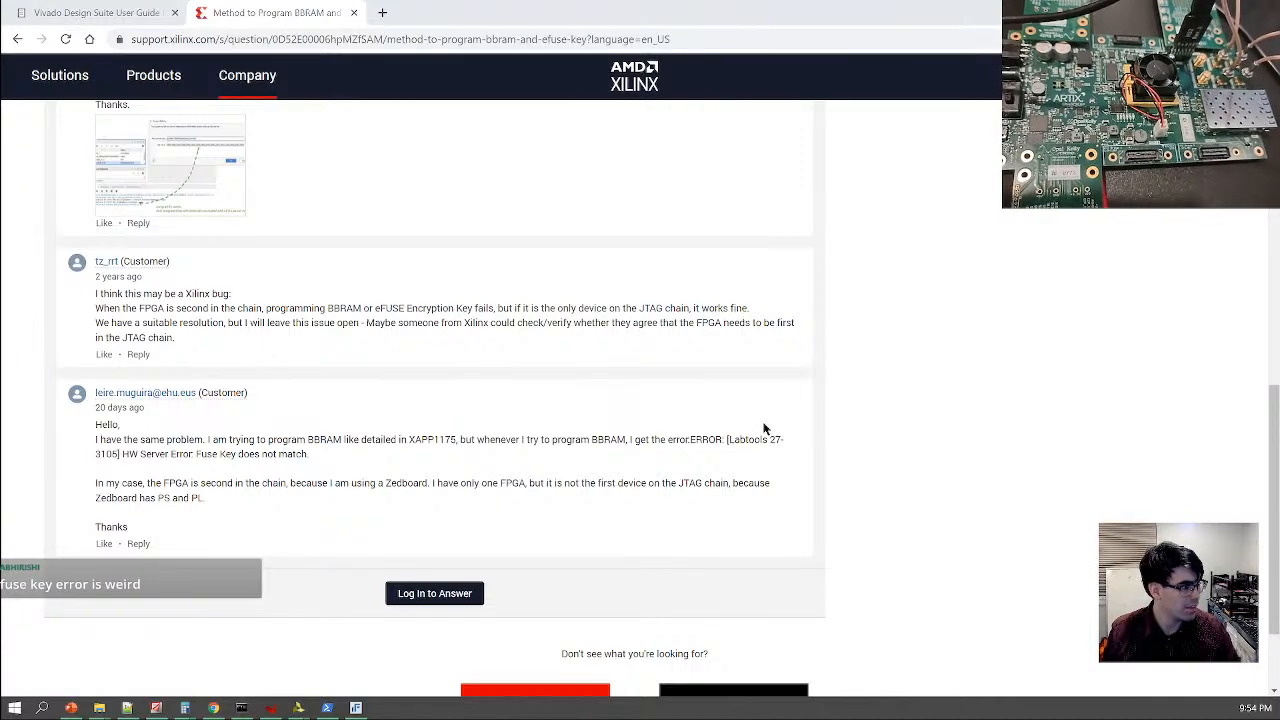
Switch to the Vivado Tcl Shell and list the xsdb targets and JTAG targets
key("alt+Tab")
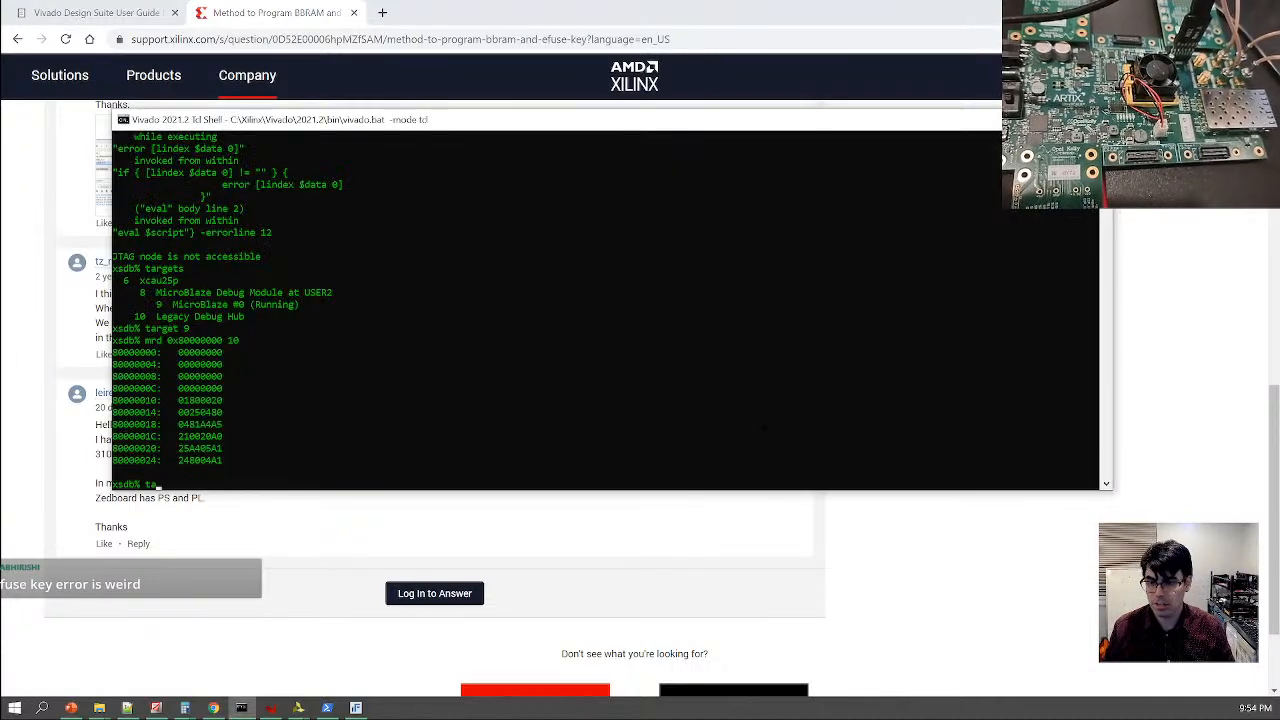
type("targets")
key("Return")
type("jtag tar")
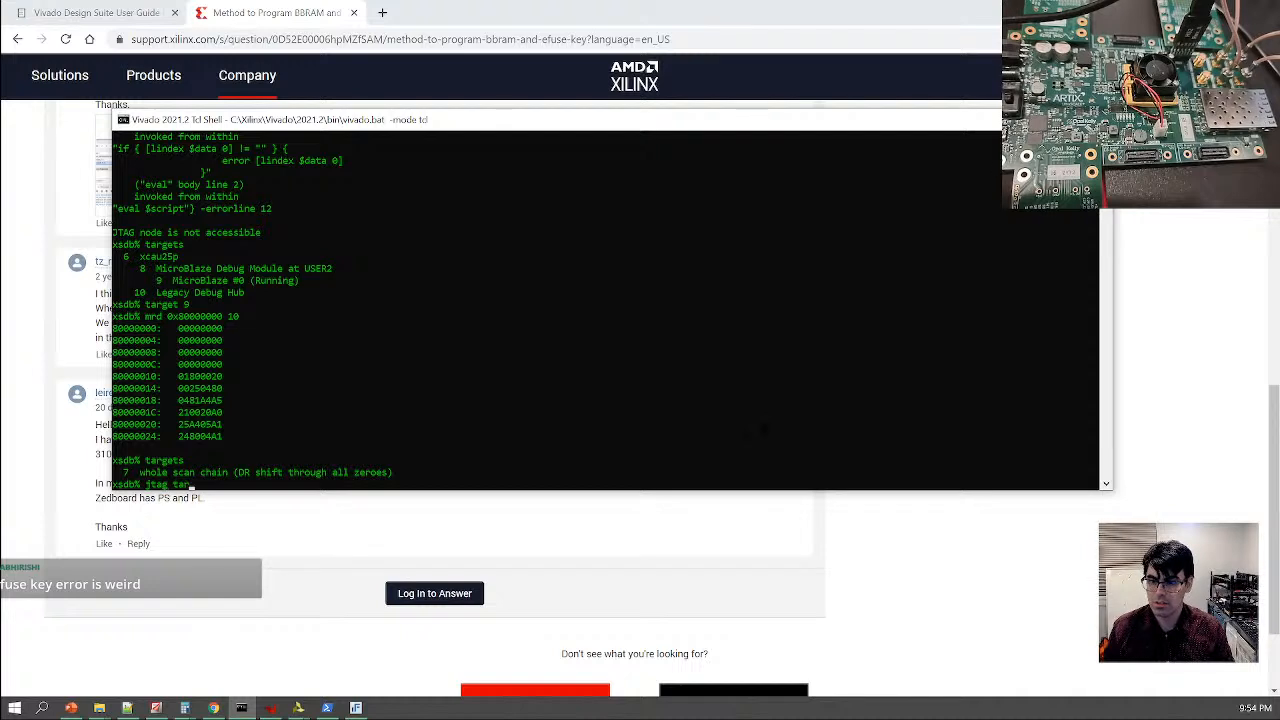
type("gets")
key("Return")
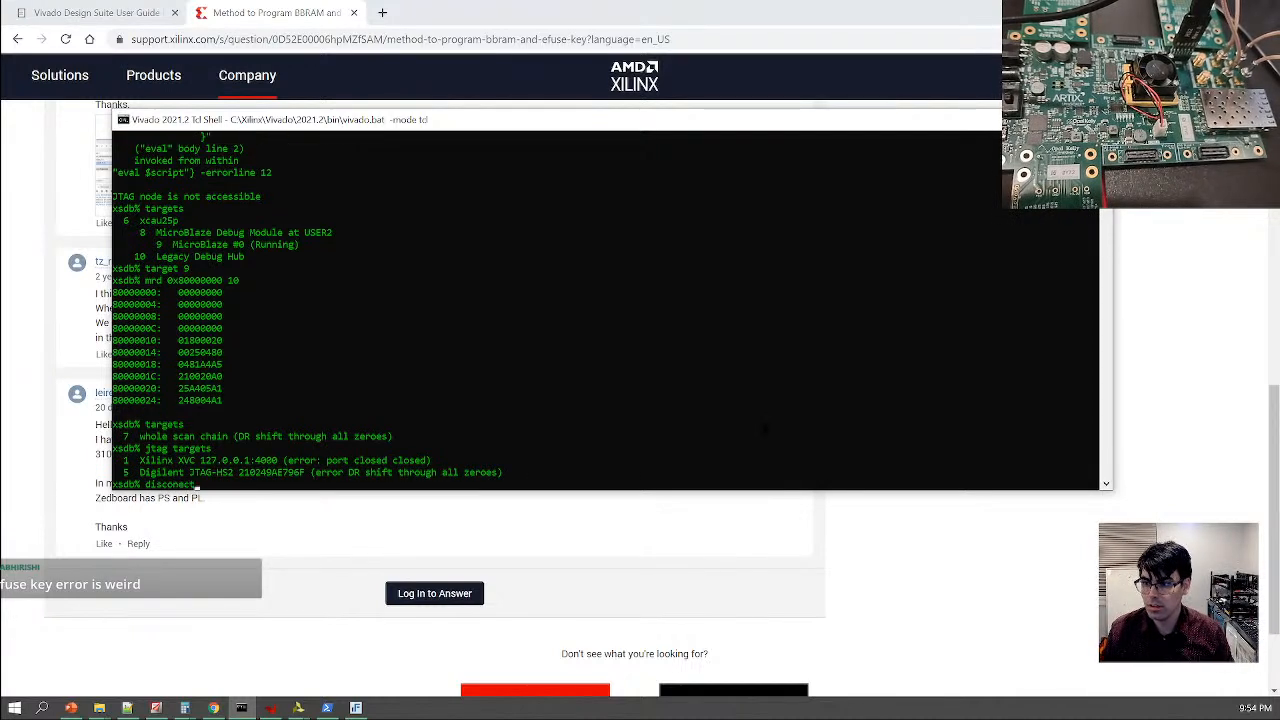
Disconnect the xsdb session from the hardware server and close the Vivado Tcl Shell
key("BackSpace")
key("BackSpace")
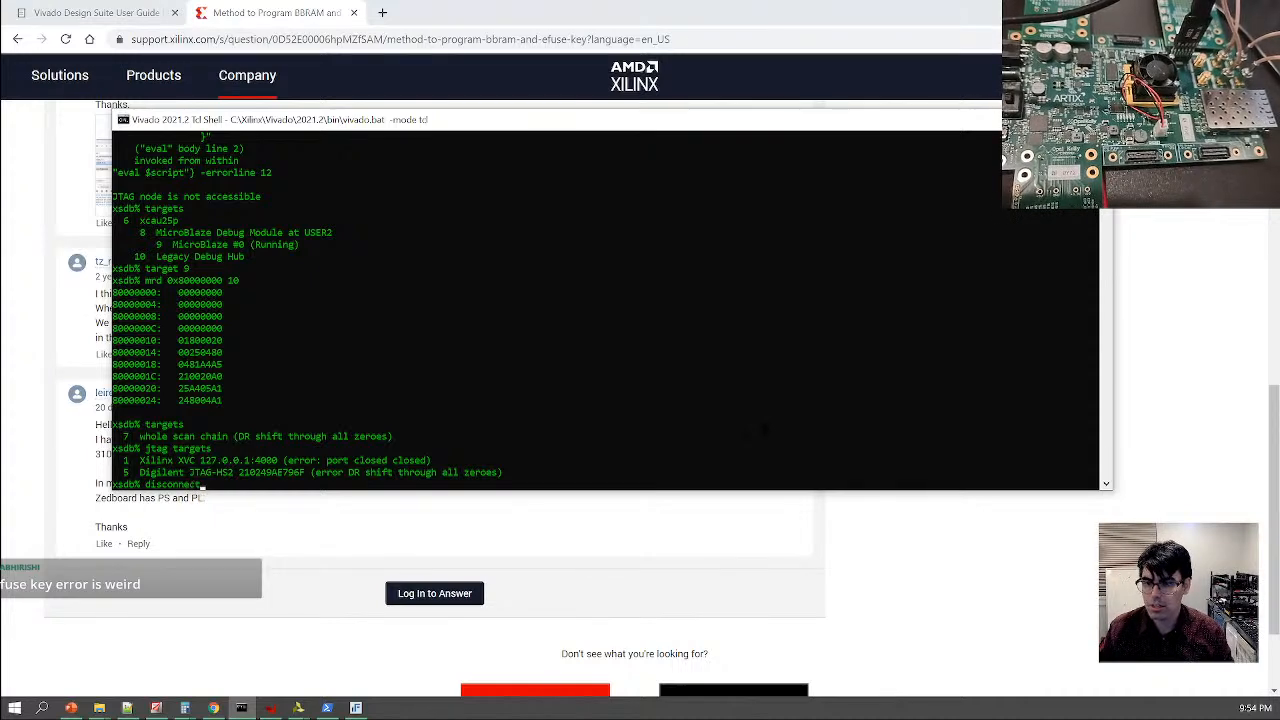
type("ct")
key("Return")
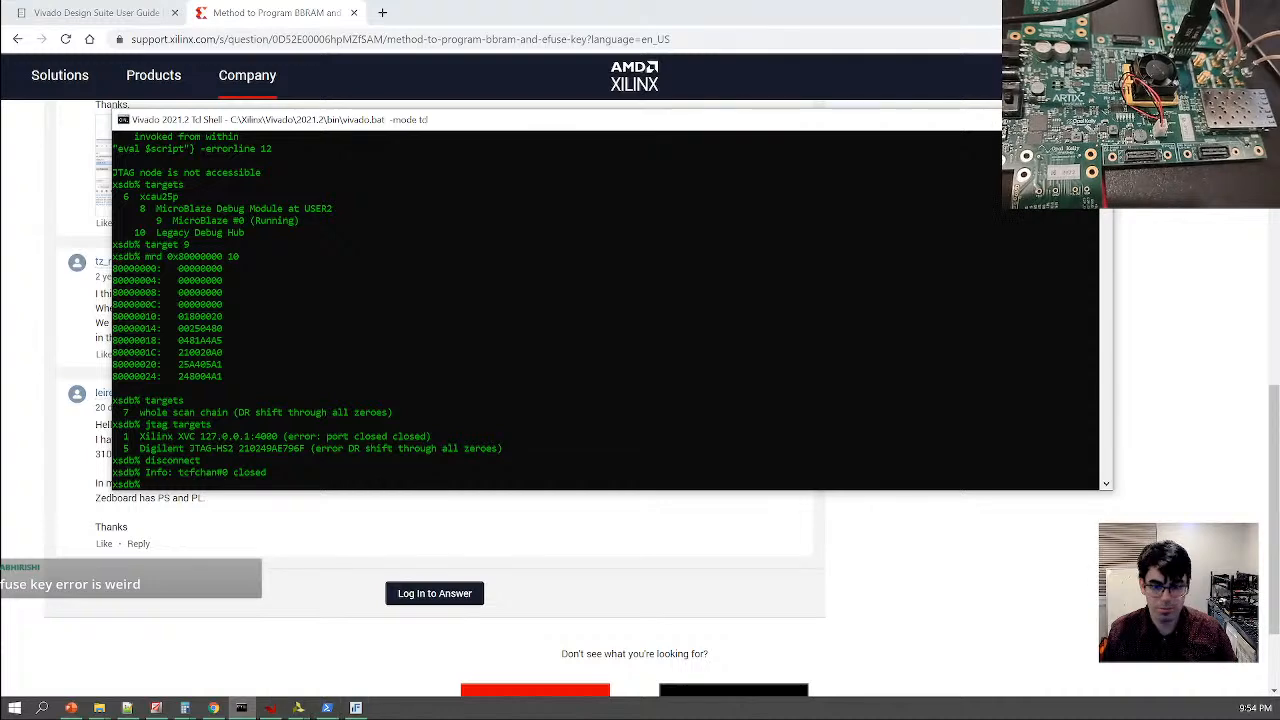
left_click(241, 708)
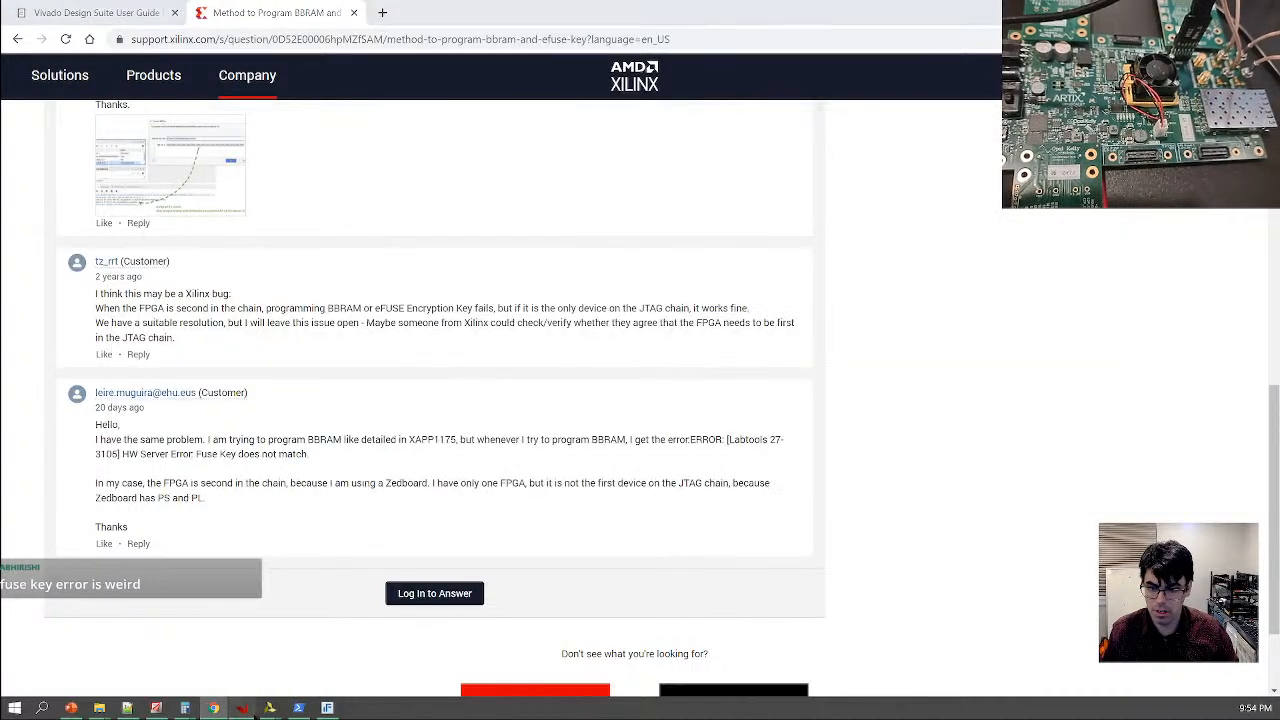
Switch back to Vivado, restore the Tcl console to its normal size and refresh the localhost hardware server
mouse_move(270, 708)
left_click(341, 651)
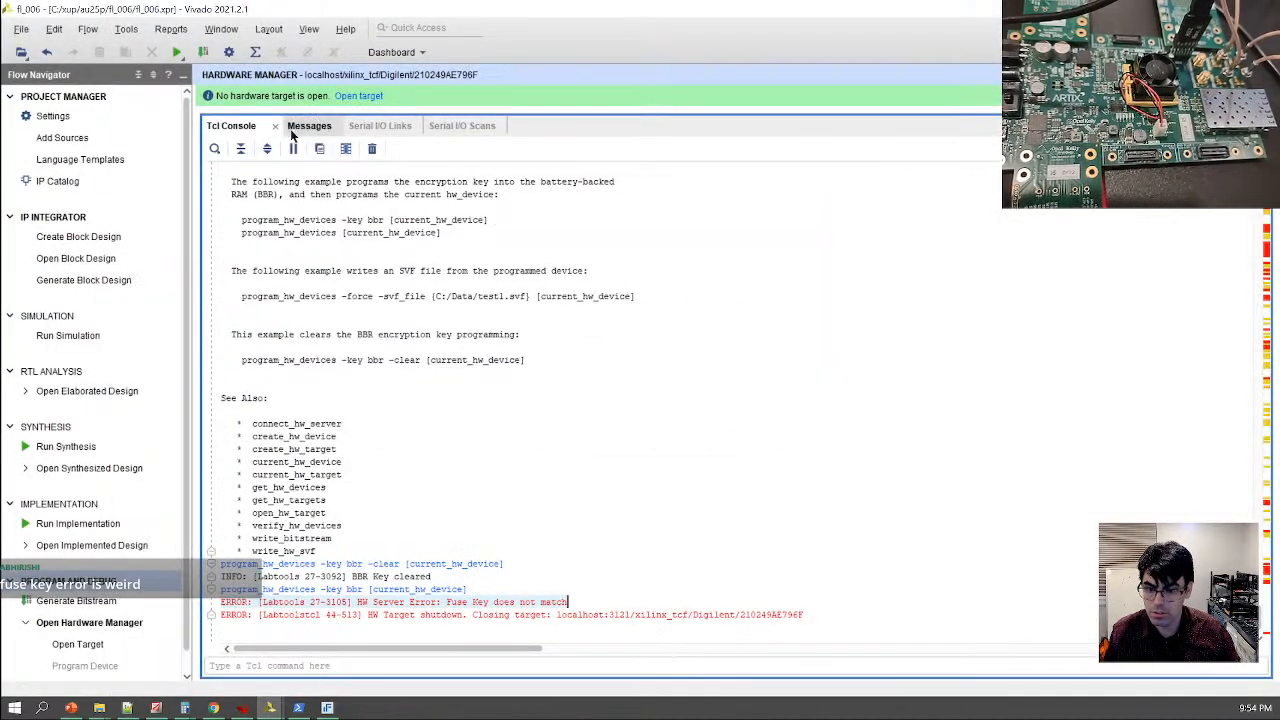
double_click(605, 130)
left_click(300, 204)
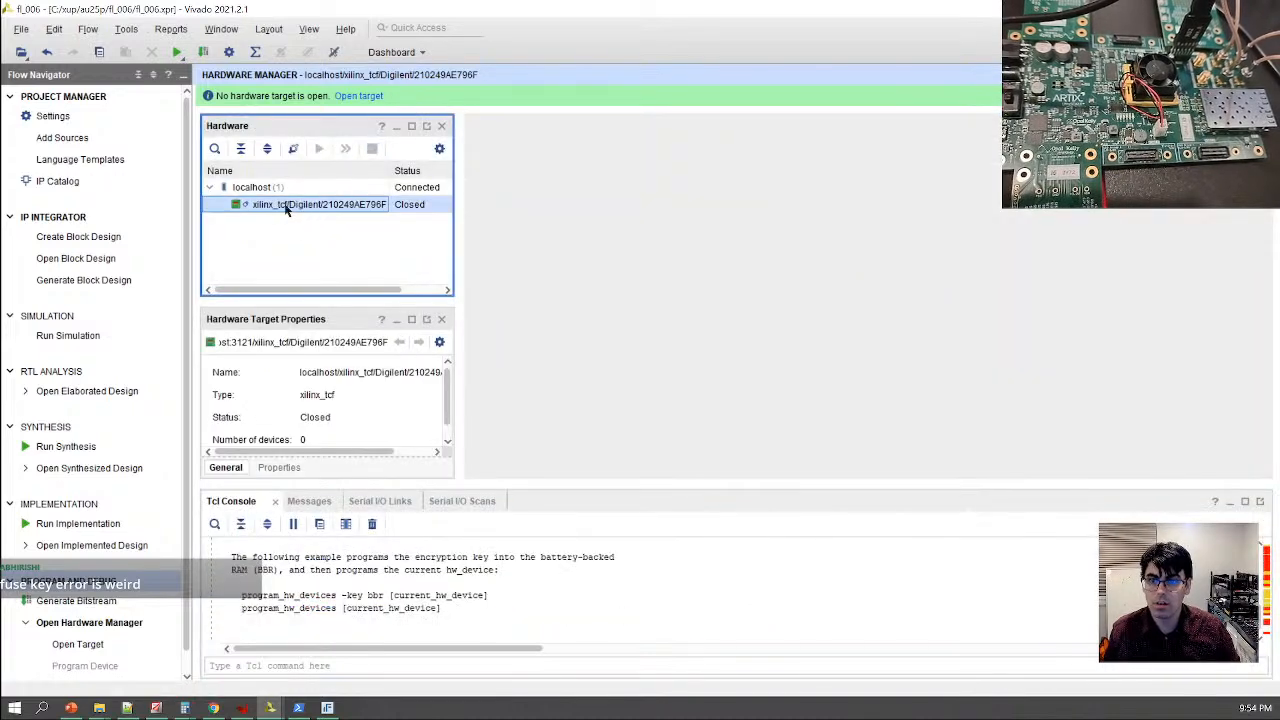
right_click(280, 212)
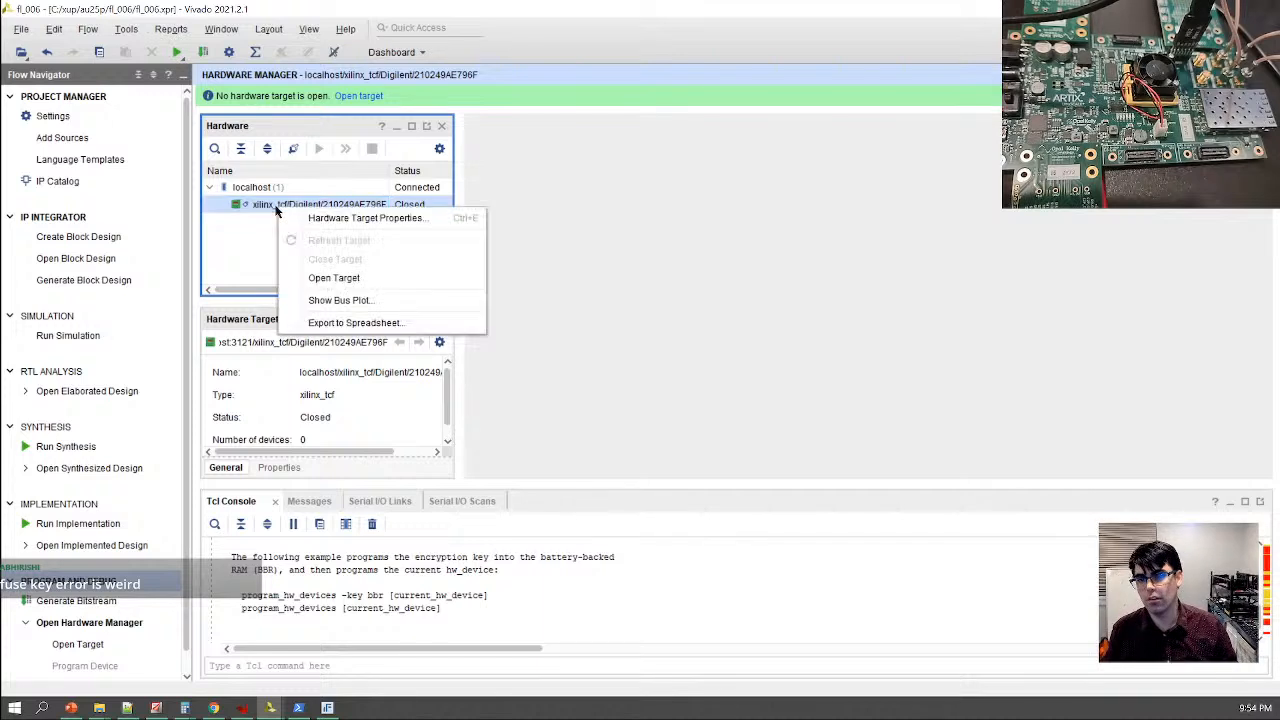
left_click(339, 186)
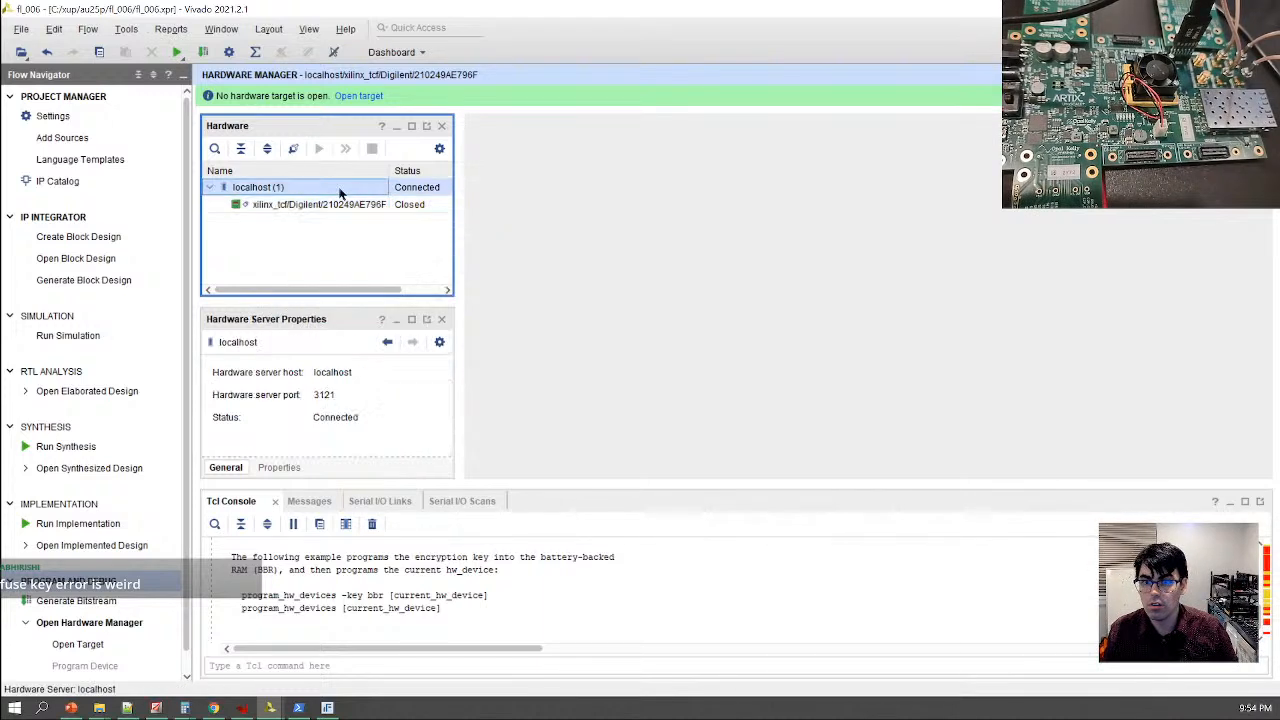
right_click(340, 188)
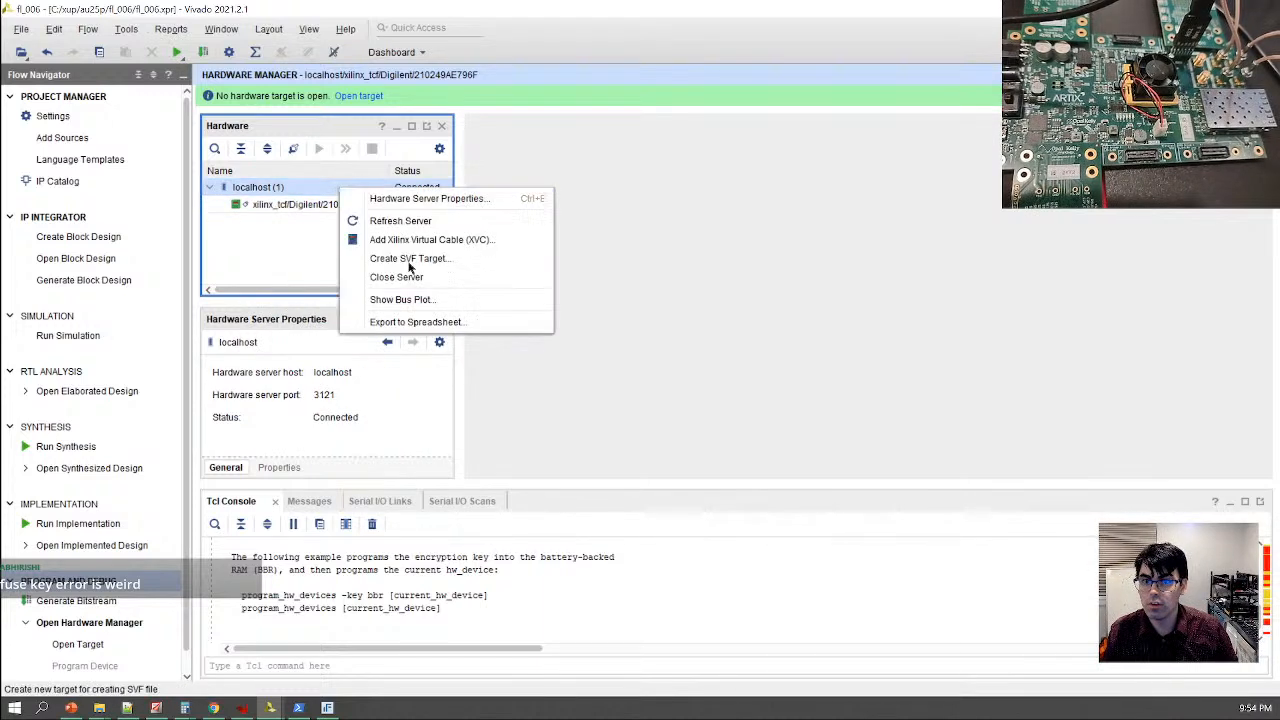
left_click(408, 221)
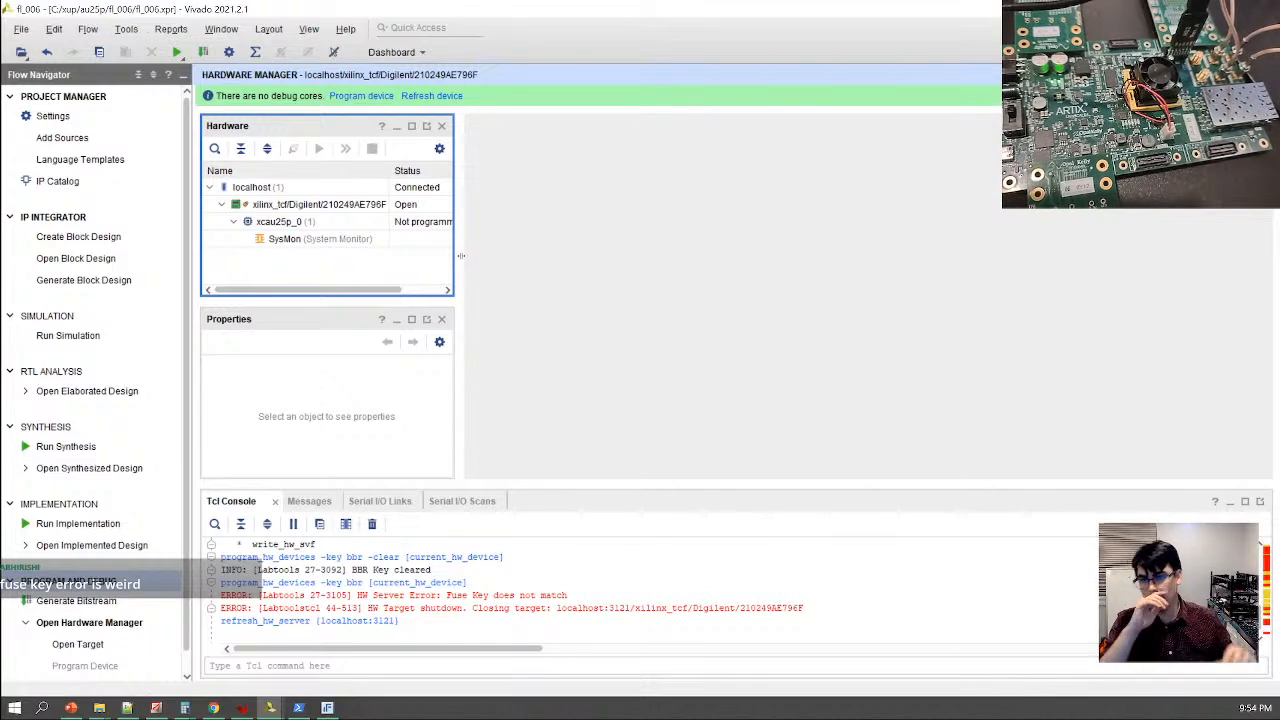
Try to program the BBR key of the xcau25p_0 device with the AES key file C:/xup/au25p/key1.nky
left_click(340, 219)
right_click(340, 219)
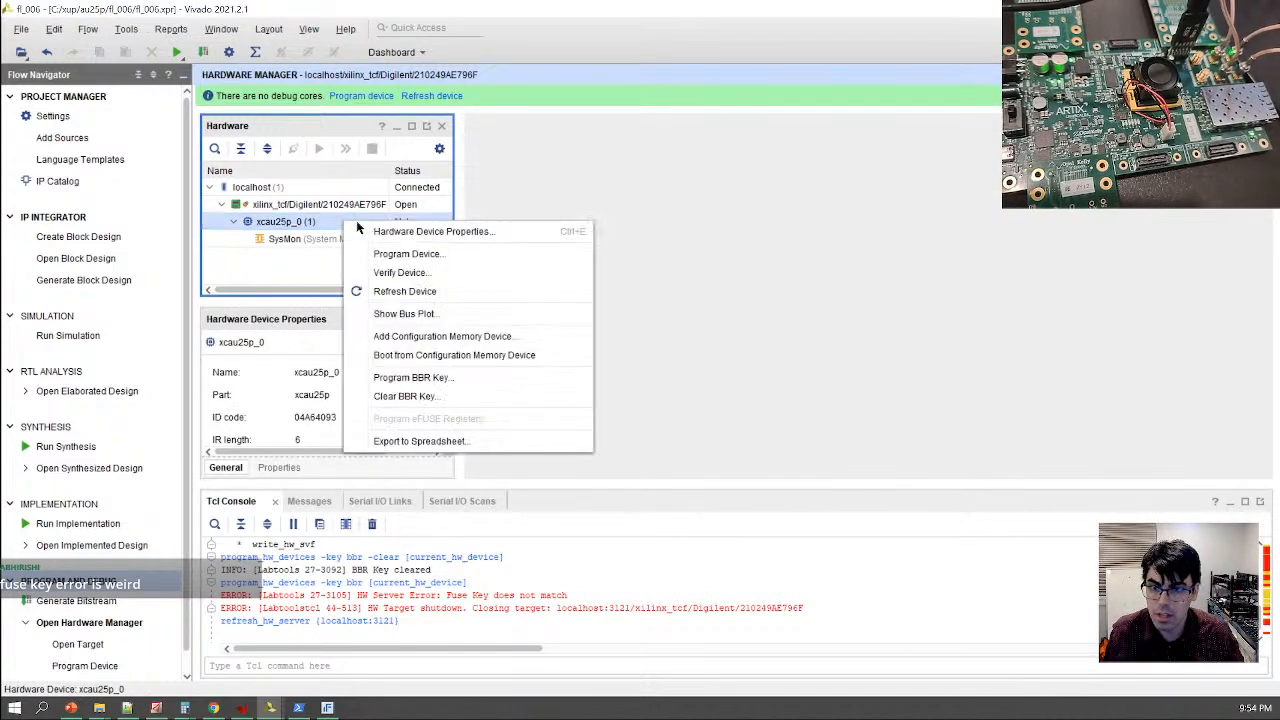
left_click(438, 378)
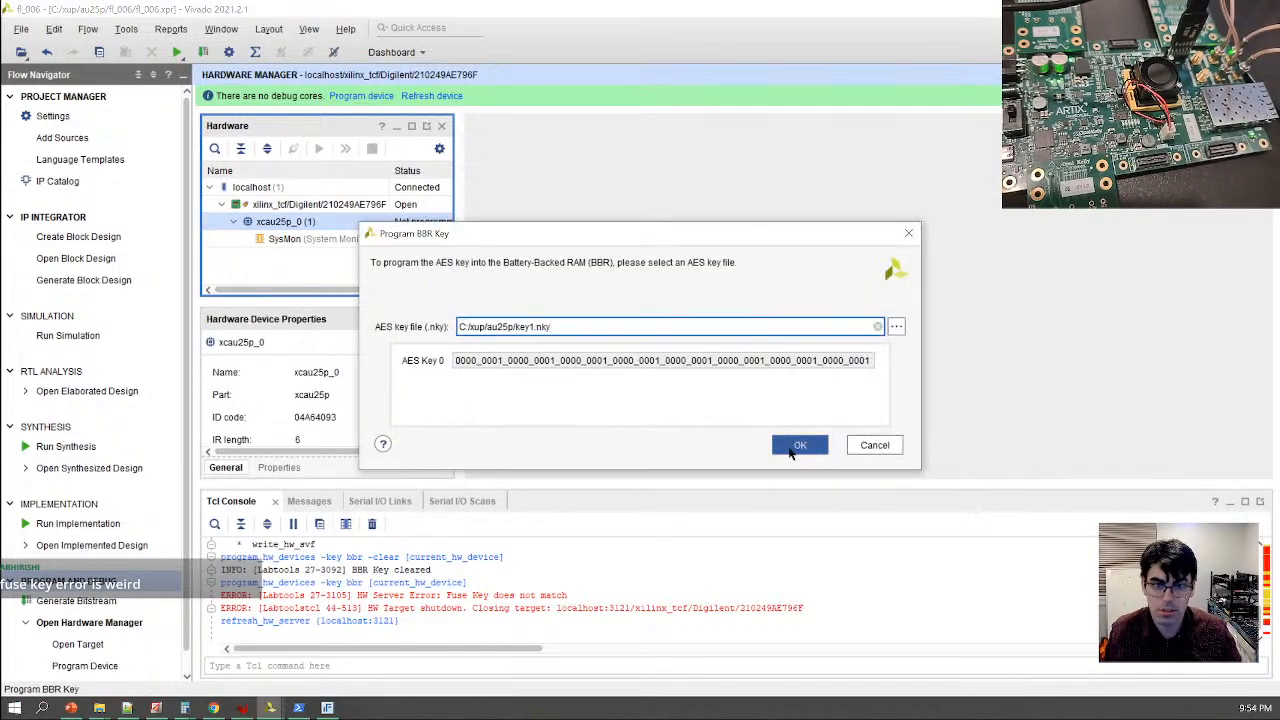
left_click(790, 445)
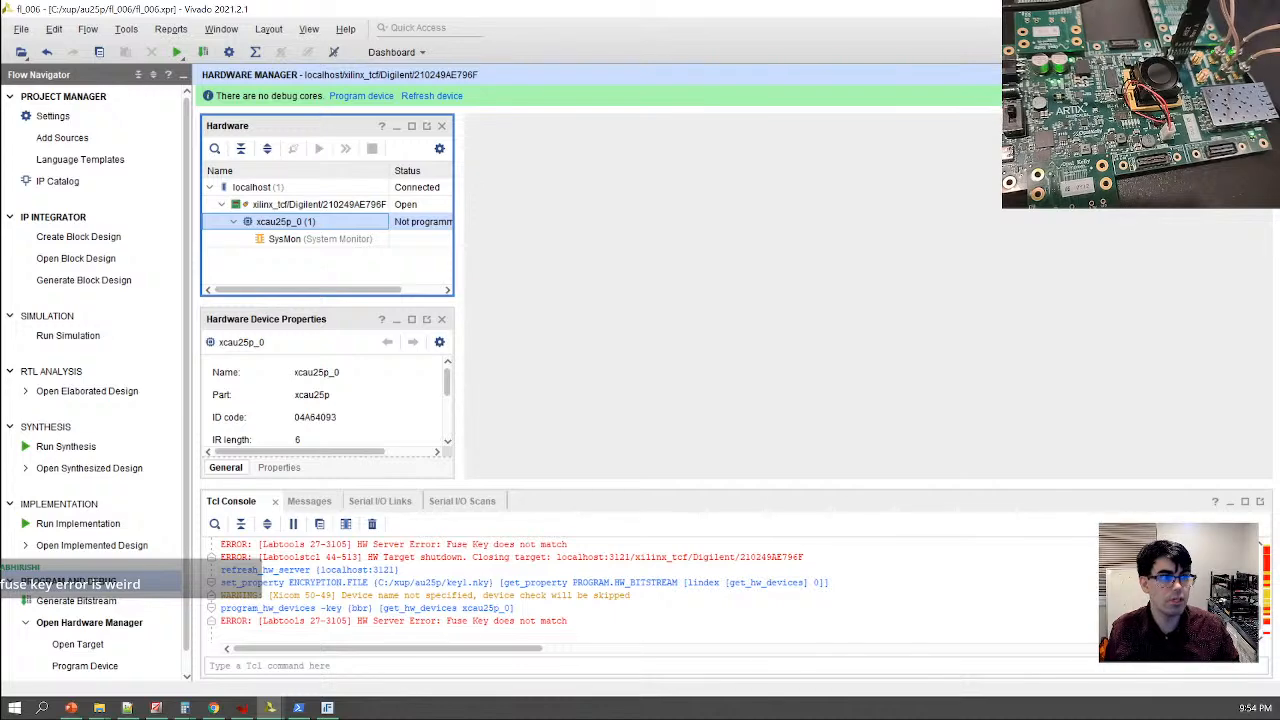
Close the hardware manager and end the hw_server.exe process in Task Manager
left_click(1271, 75)
left_click(611, 386)
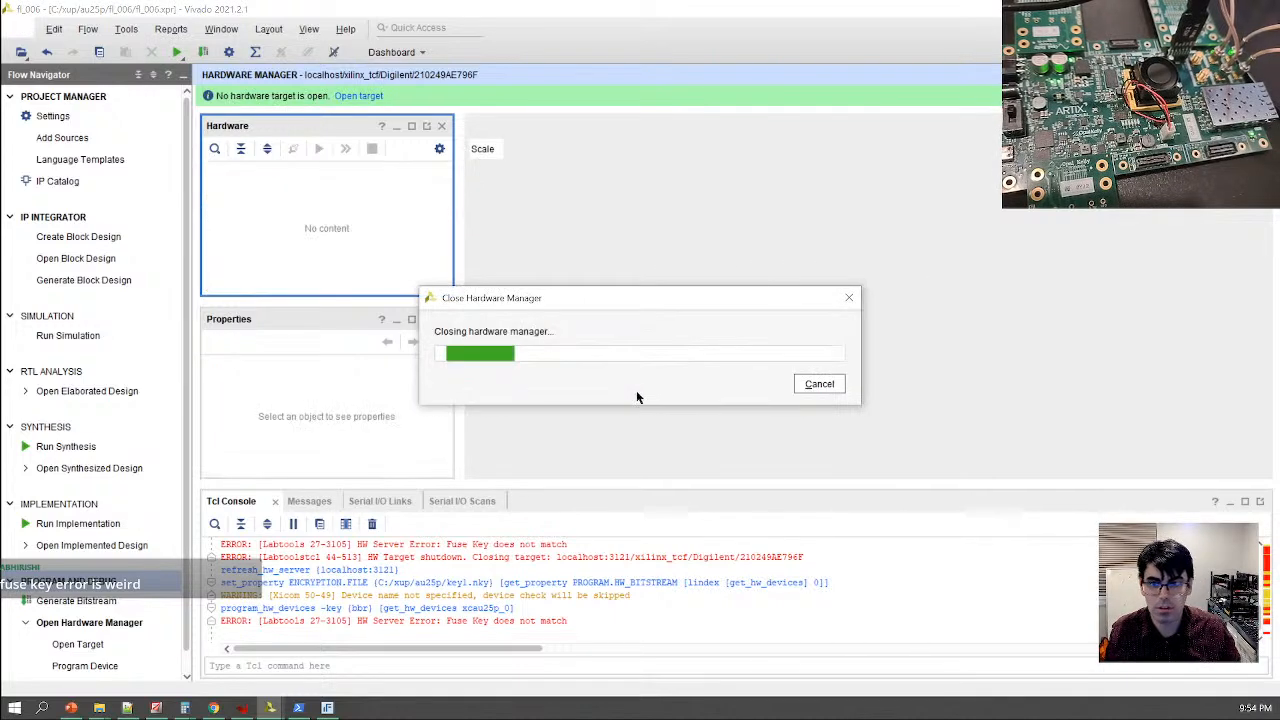
key("ctrl+shift+Escape")
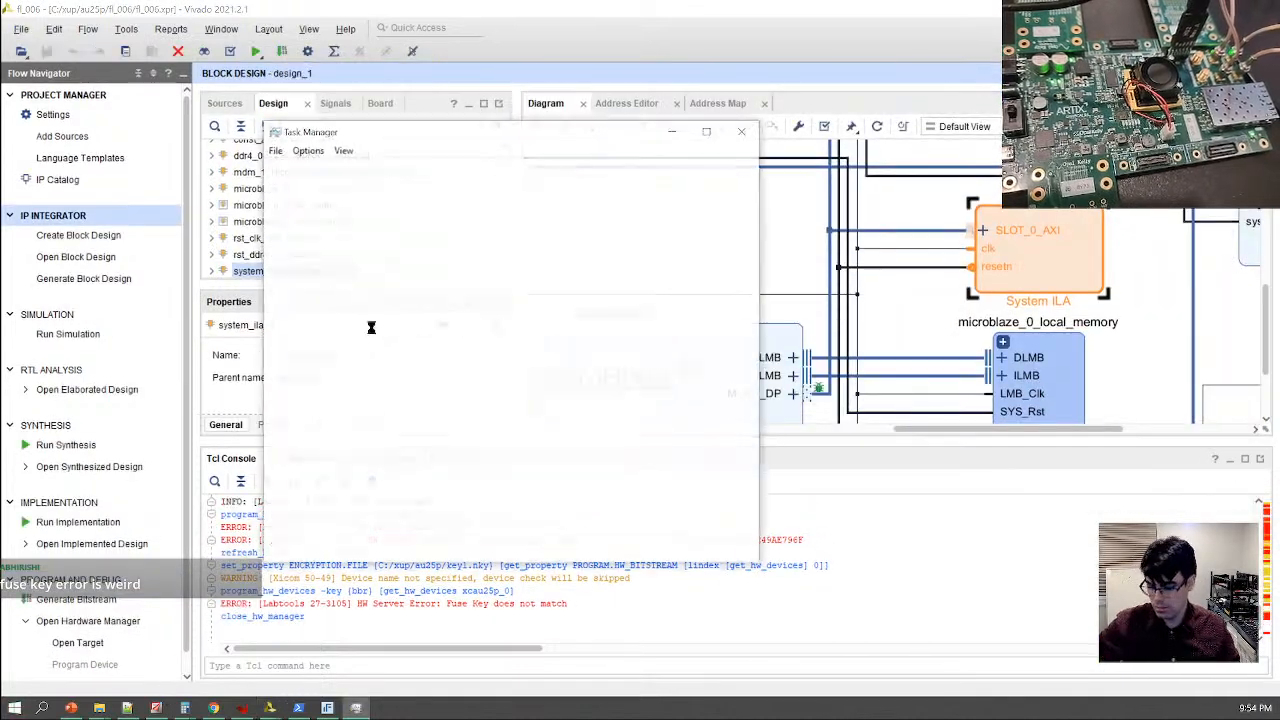
left_click(509, 167)
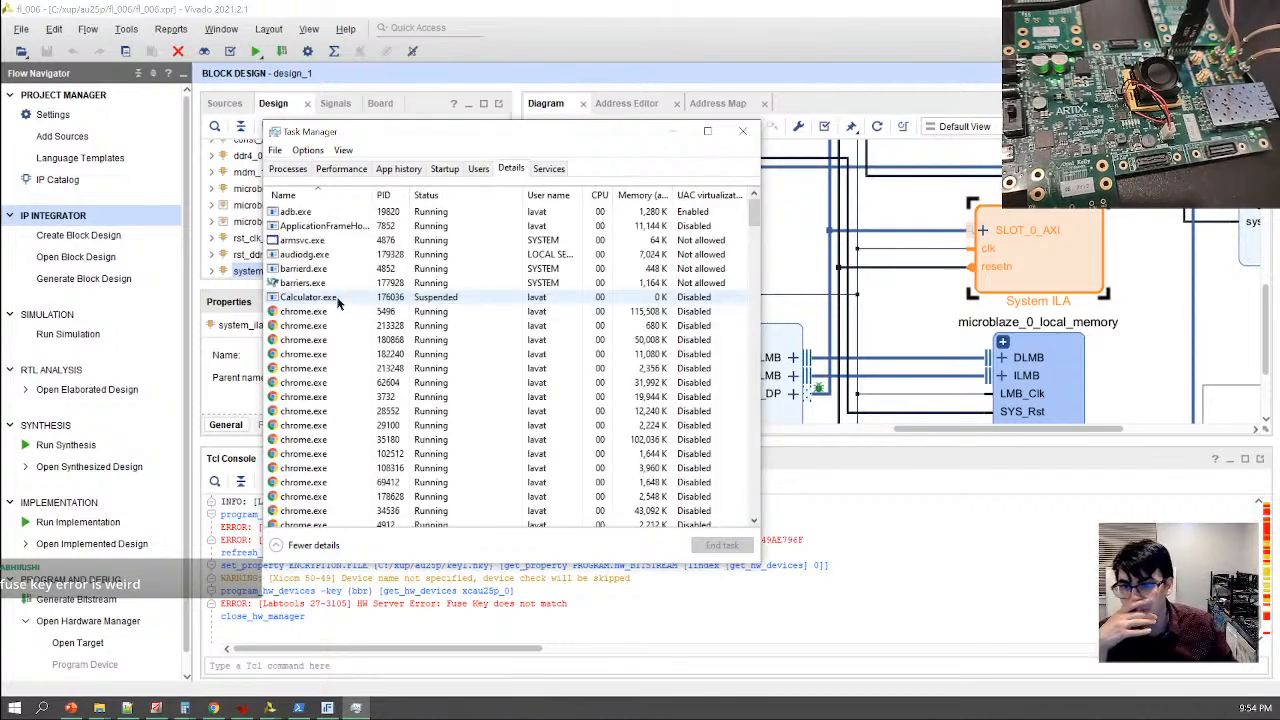
scroll(333, 300, "down", 10)
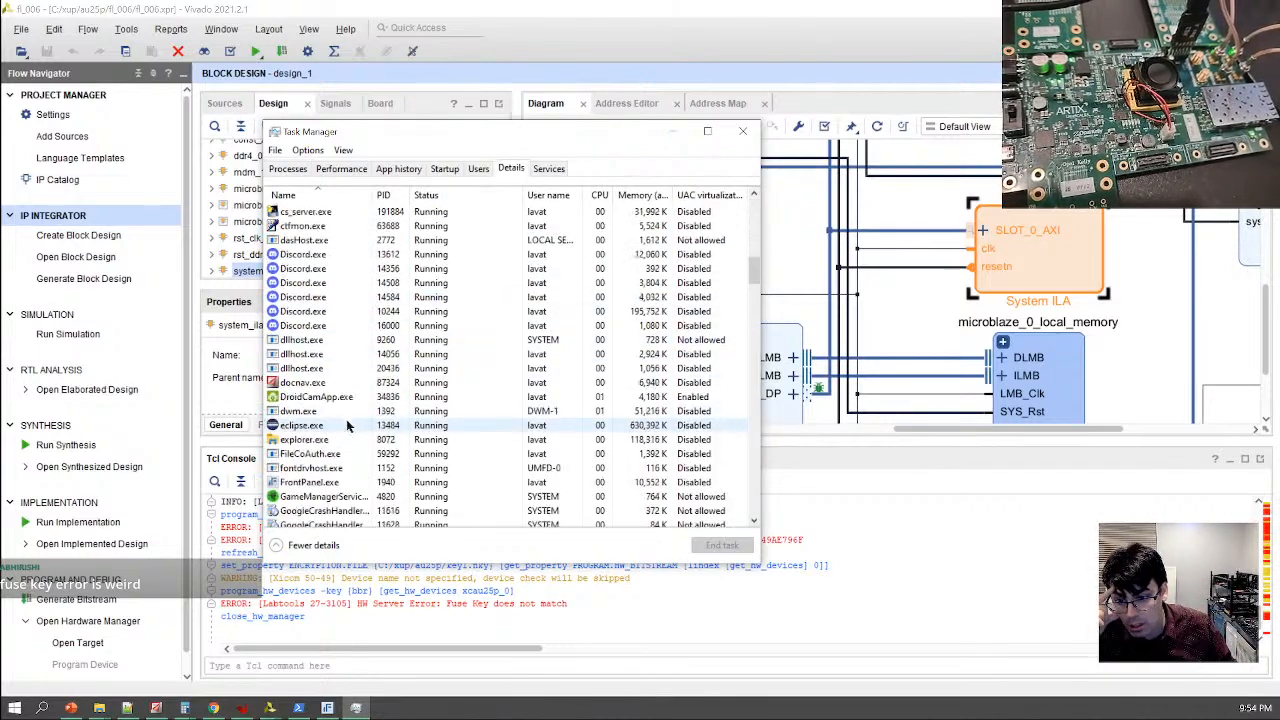
scroll(333, 404, "down", 5)
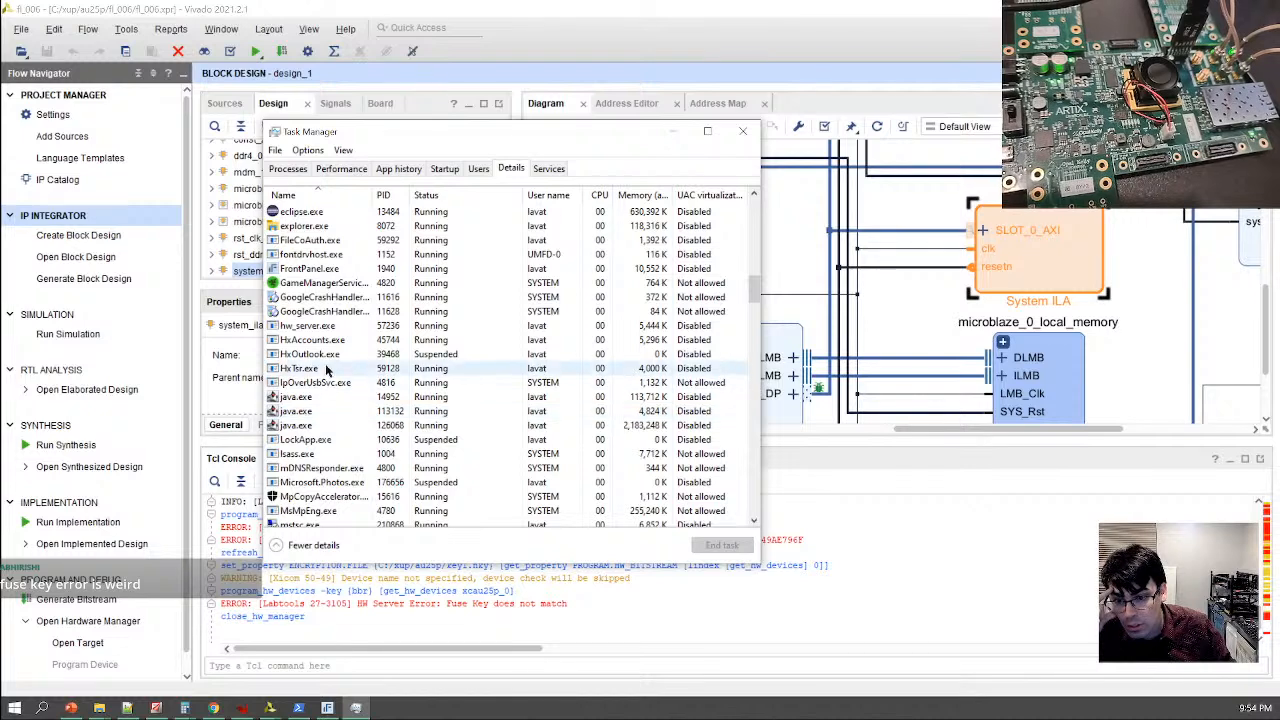
left_click(322, 327)
right_click(320, 326)
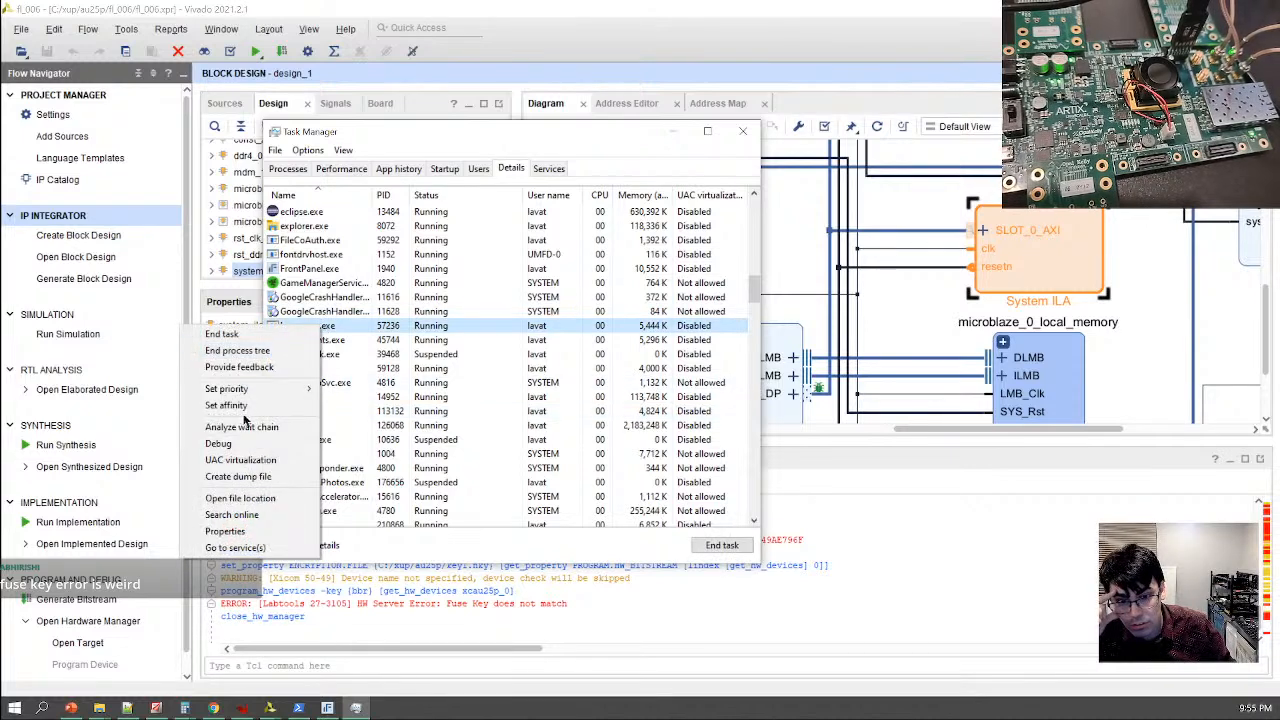
left_click(228, 334)
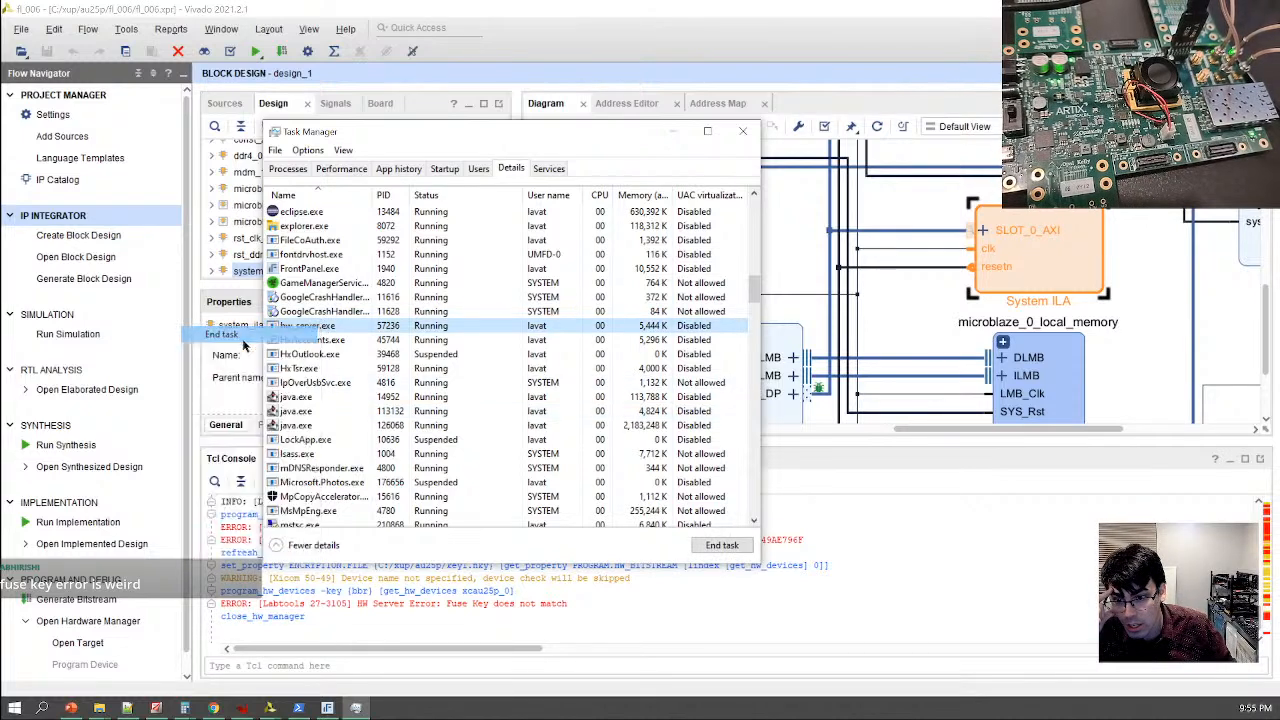
left_click(662, 379)
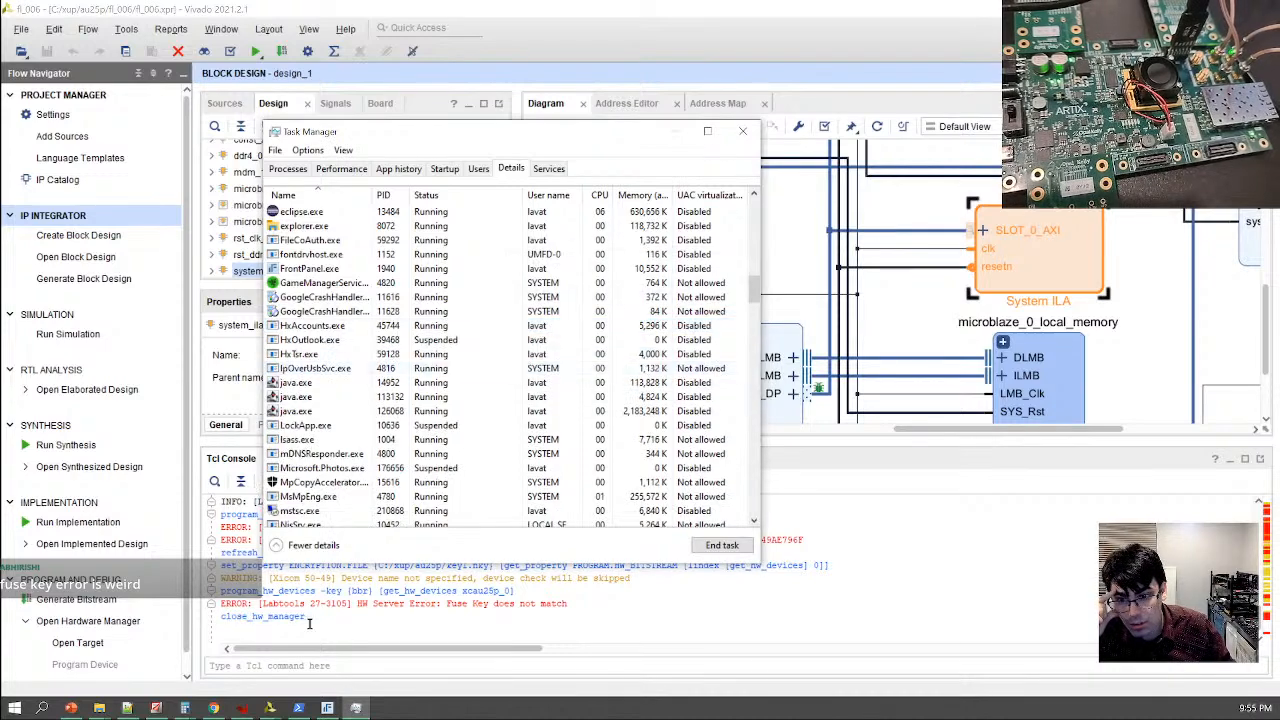
Switch to the Vitis IDE and exit it
left_click(720, 652)
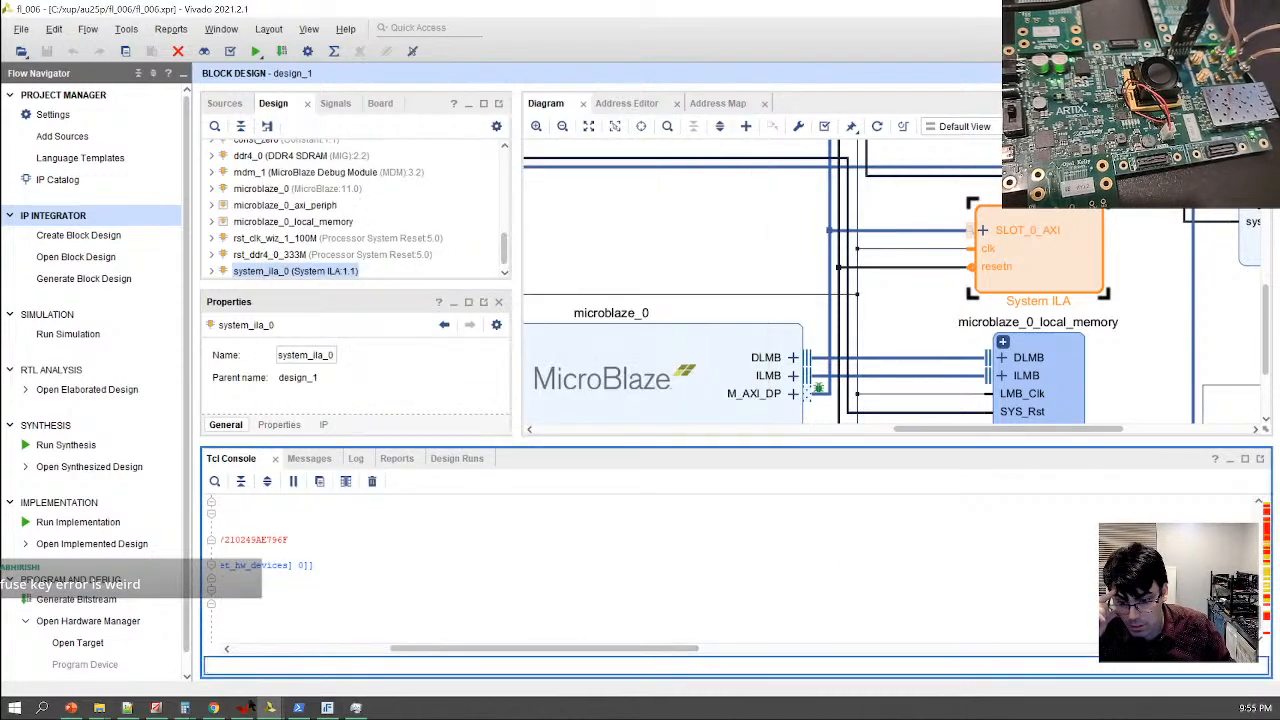
left_click(241, 708)
key("alt+F4")
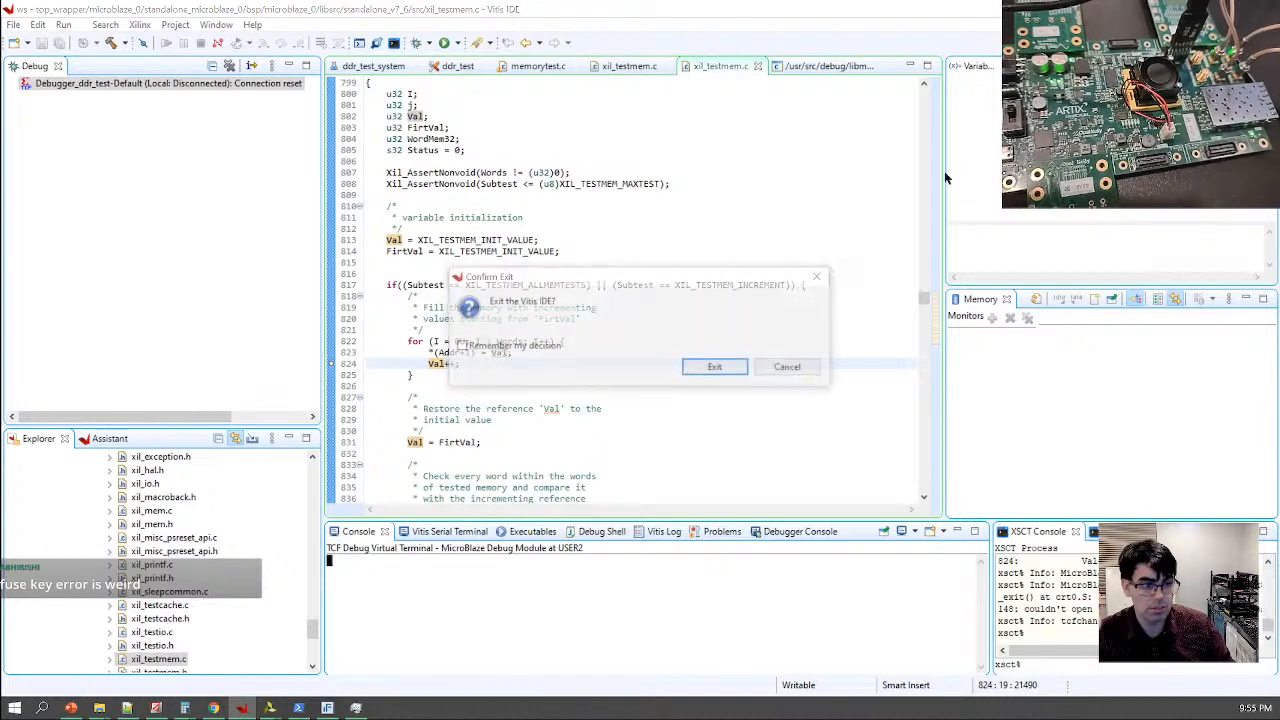
key("Return")
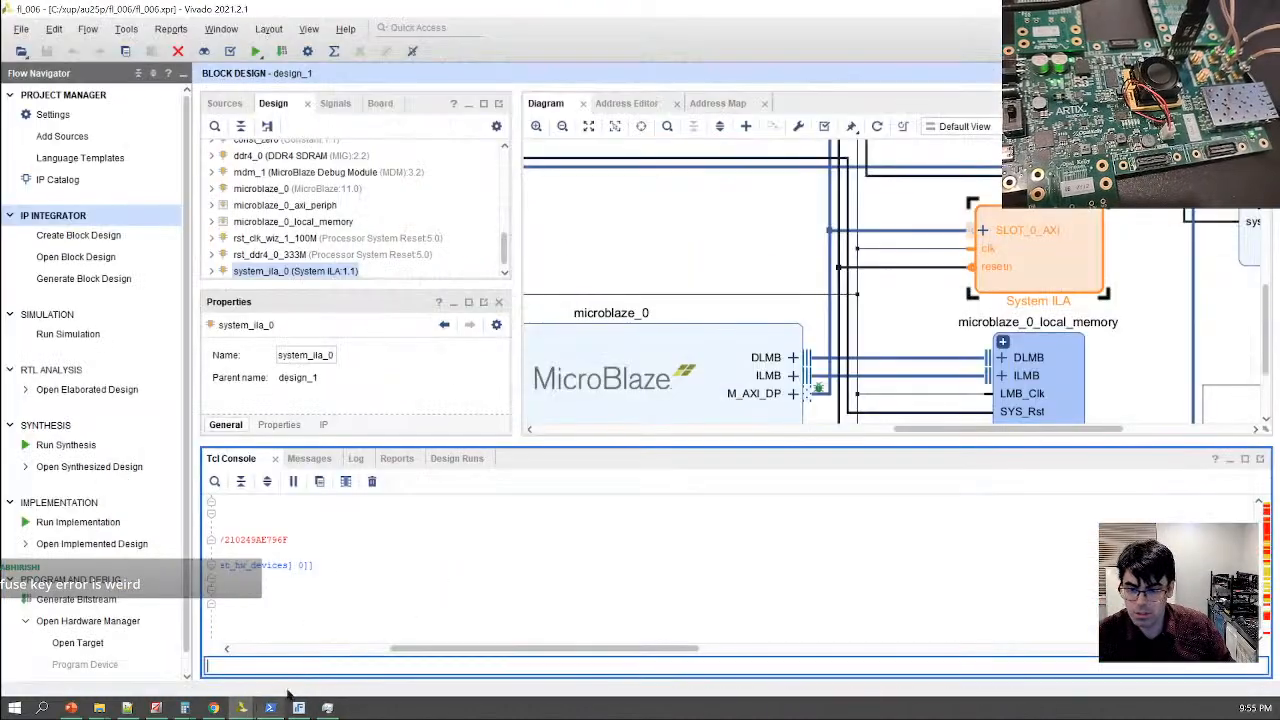
Switch to the Vivado window holding the xvc_003 project and close that project
left_click(244, 711)
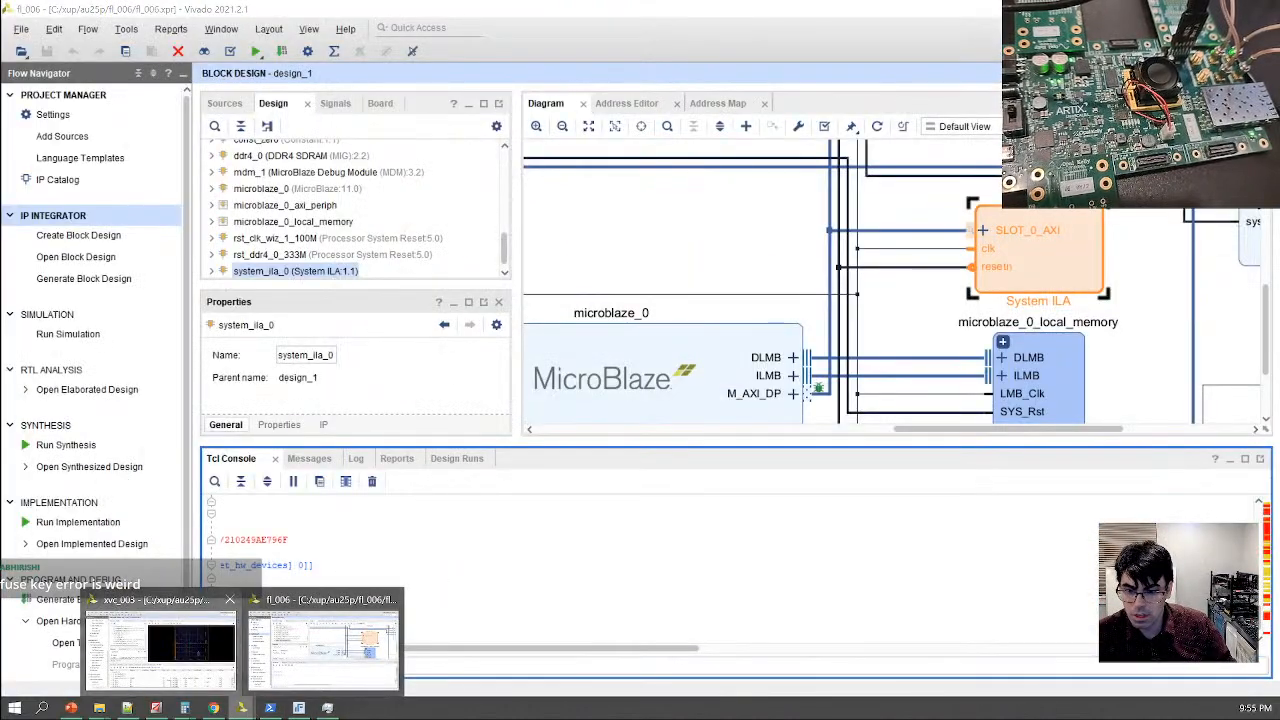
left_click(234, 642)
key("alt+F4")
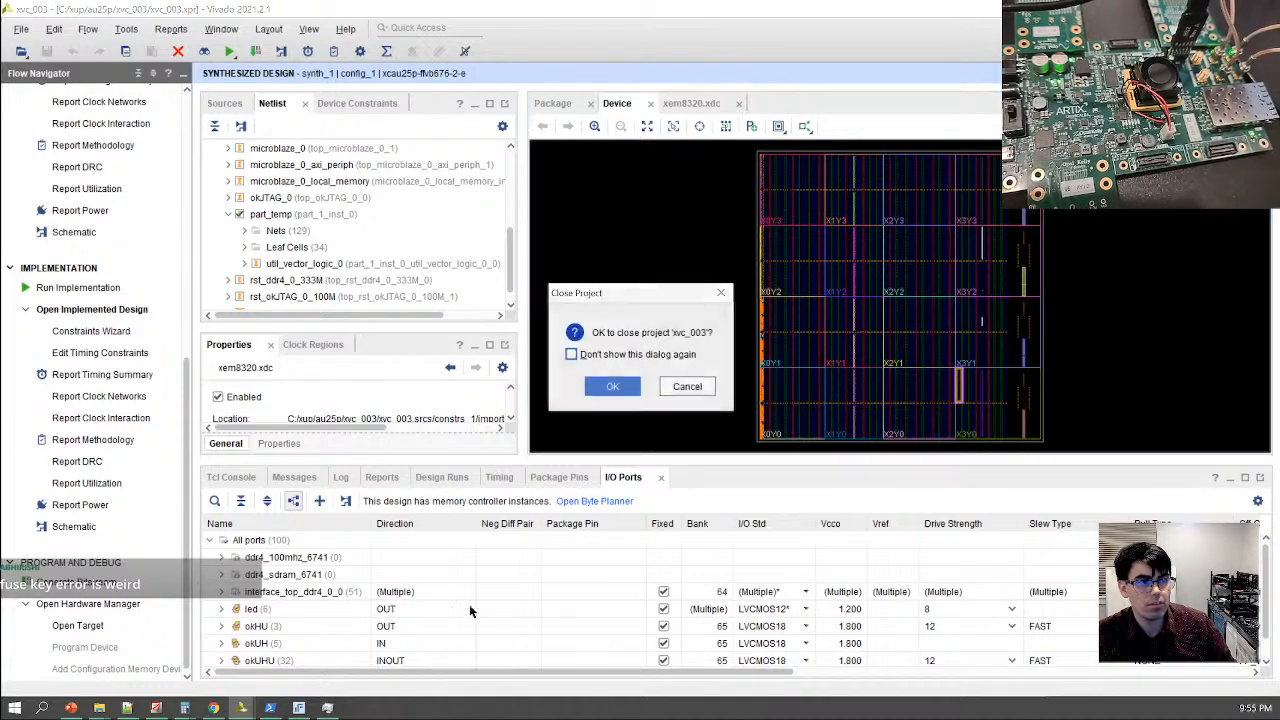
left_click(636, 395)
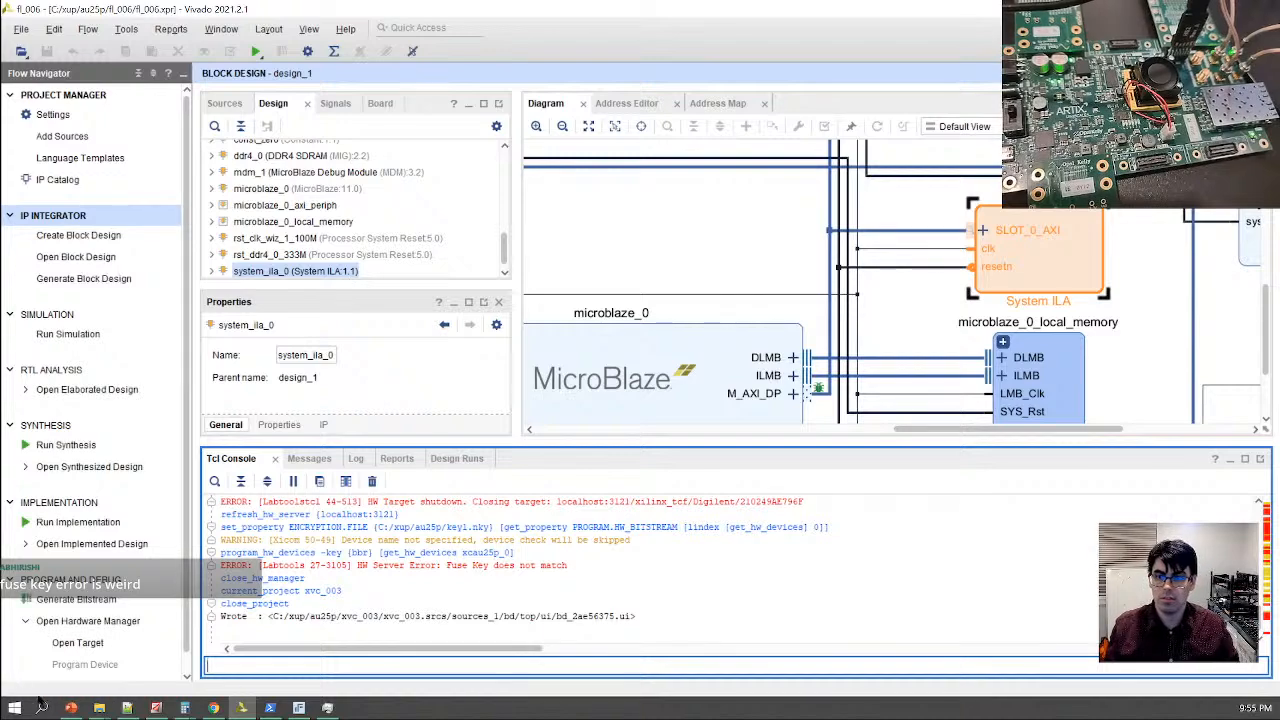
Open the Hardware Manager in the fl_006 project and auto-connect to the local hardware target
left_click(80, 621)
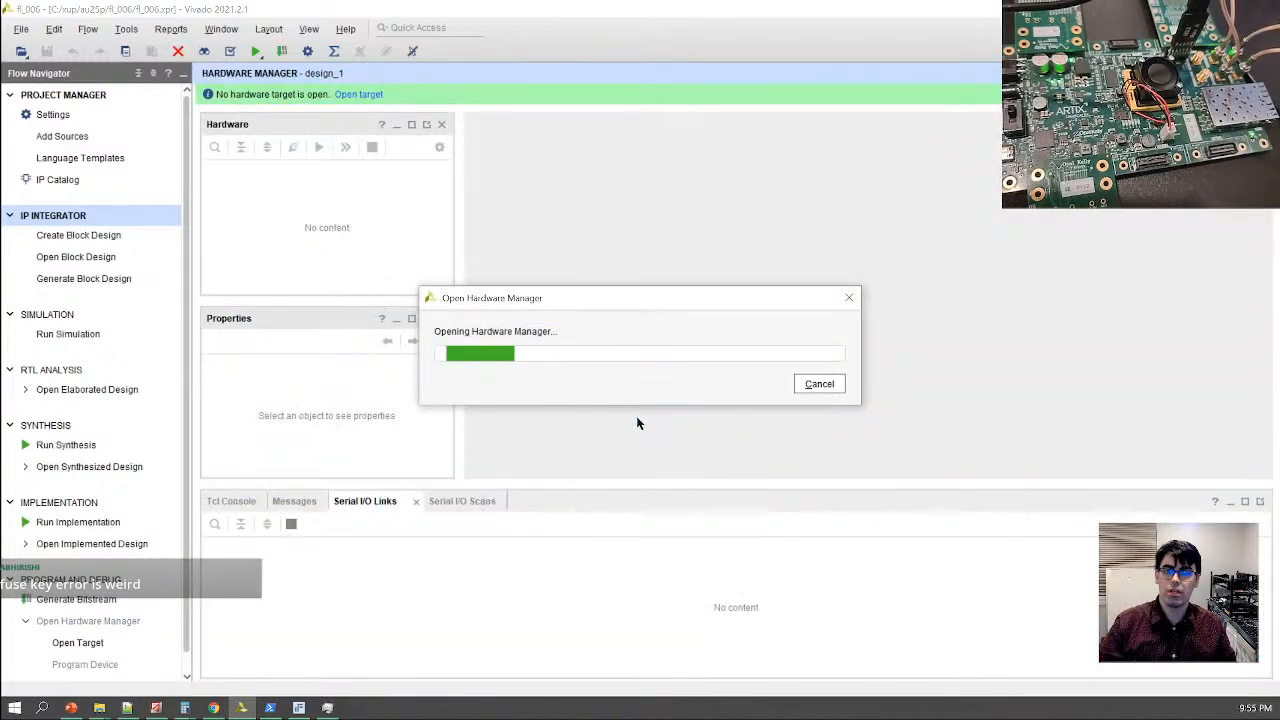
left_click(365, 94)
left_click(375, 114)
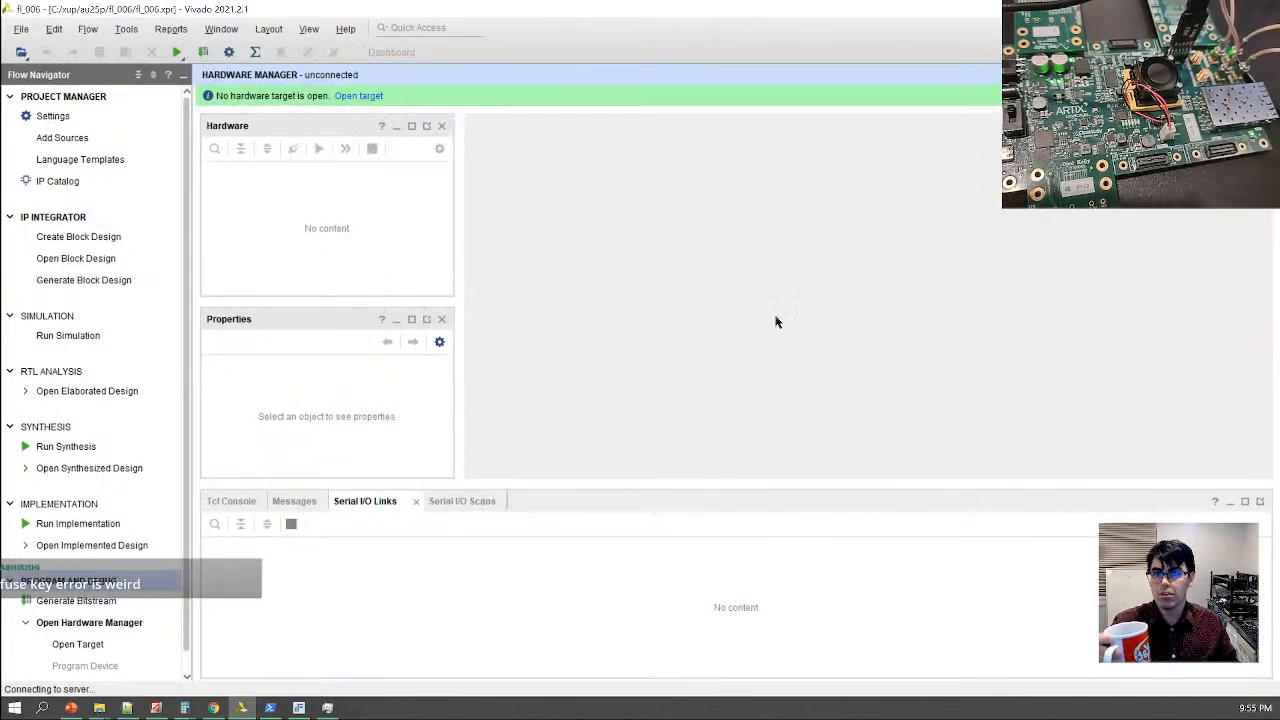
Check for the hw_server.exe process in Task Manager's process details and close Task Manager
left_click(327, 707)
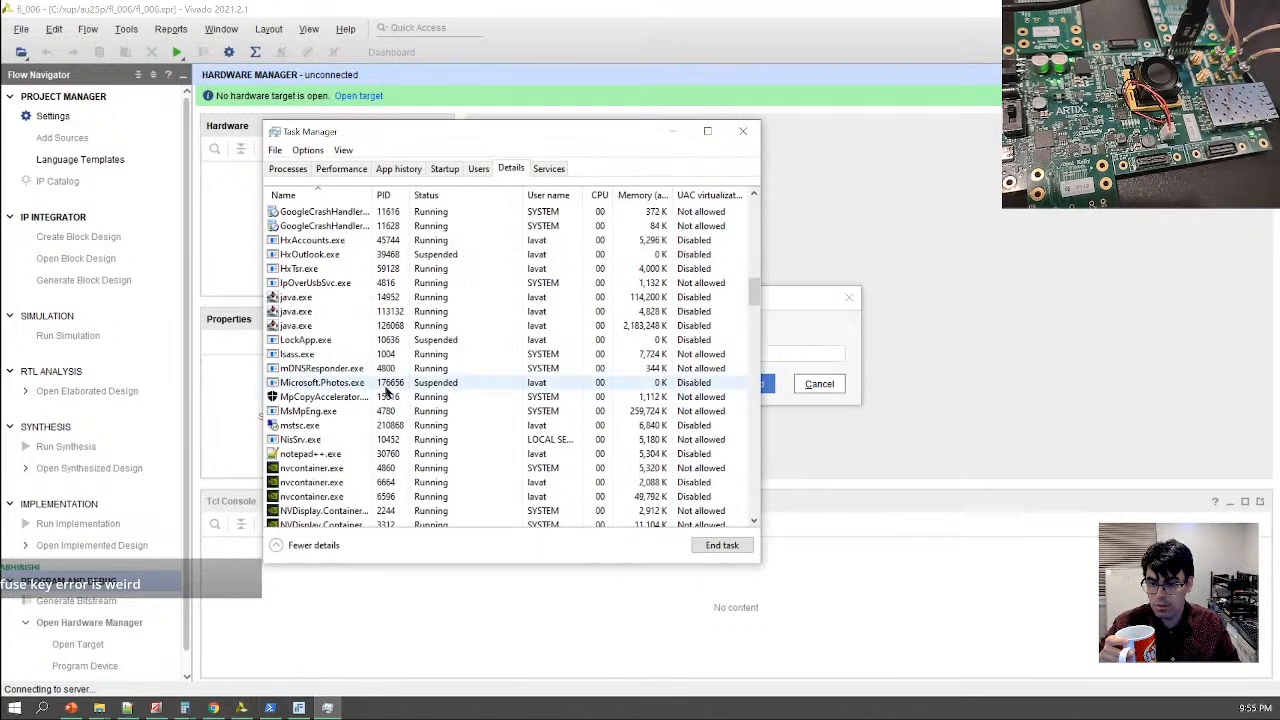
scroll(330, 300, "down", 1)
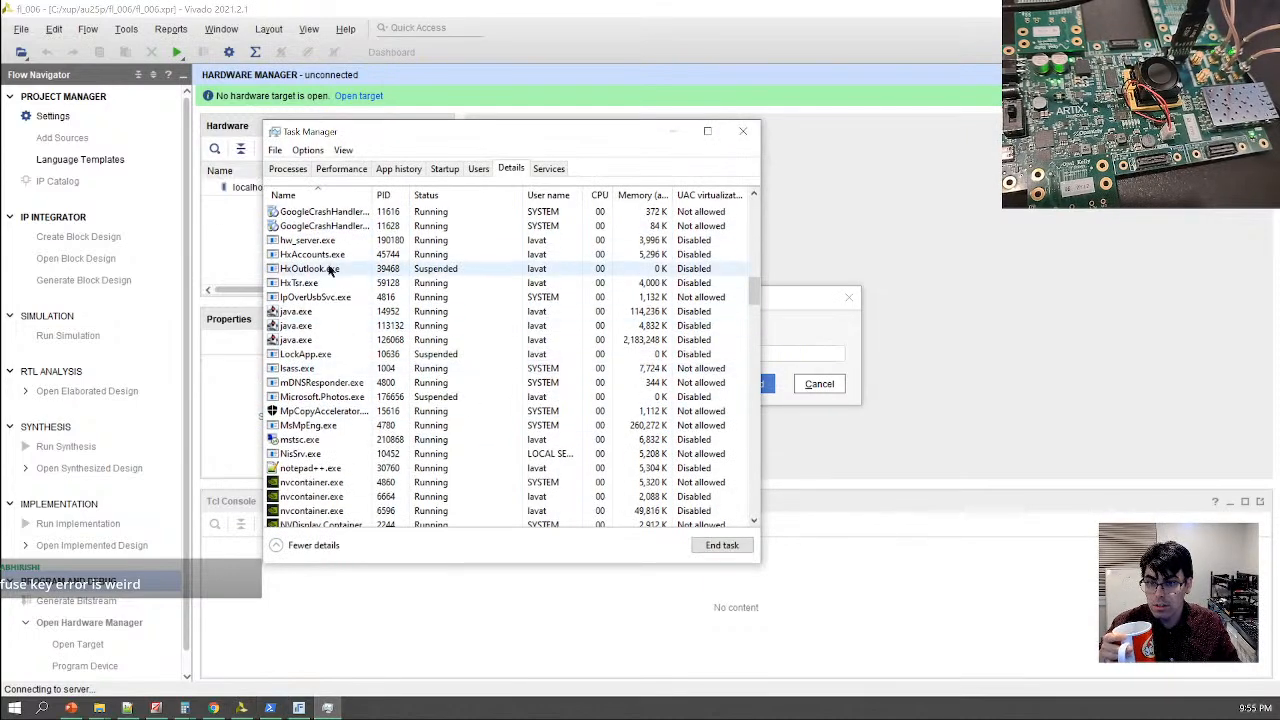
left_click(320, 240)
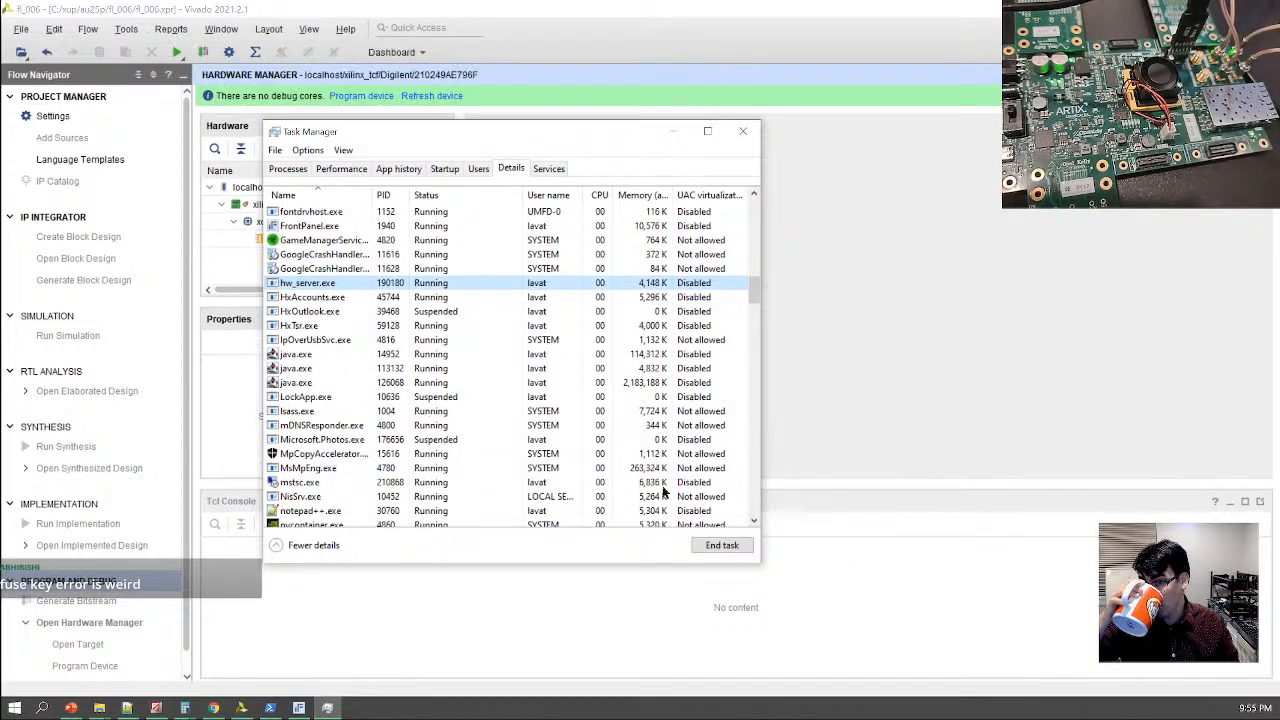
left_click(743, 131)
Try to program the BBR key of xcau25p_0 with the AES key file C:\xup\au25p\key1.nky over the new connection
right_click(305, 227)
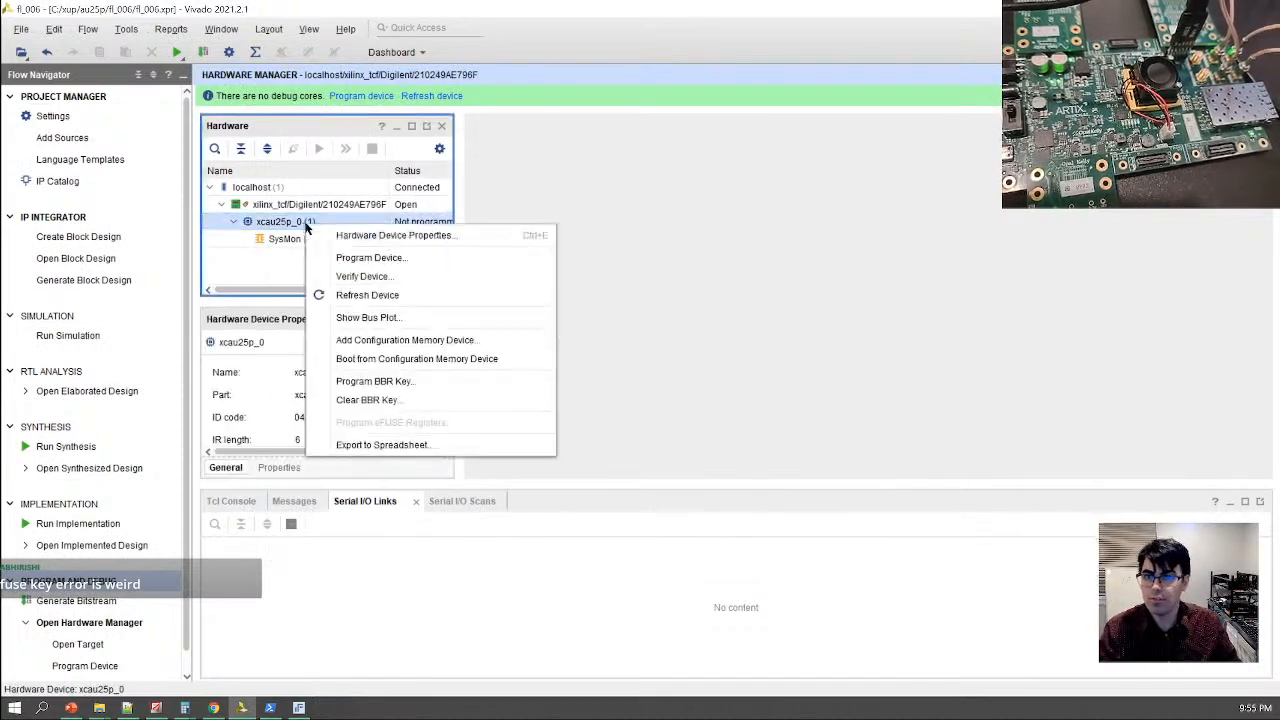
left_click(400, 381)
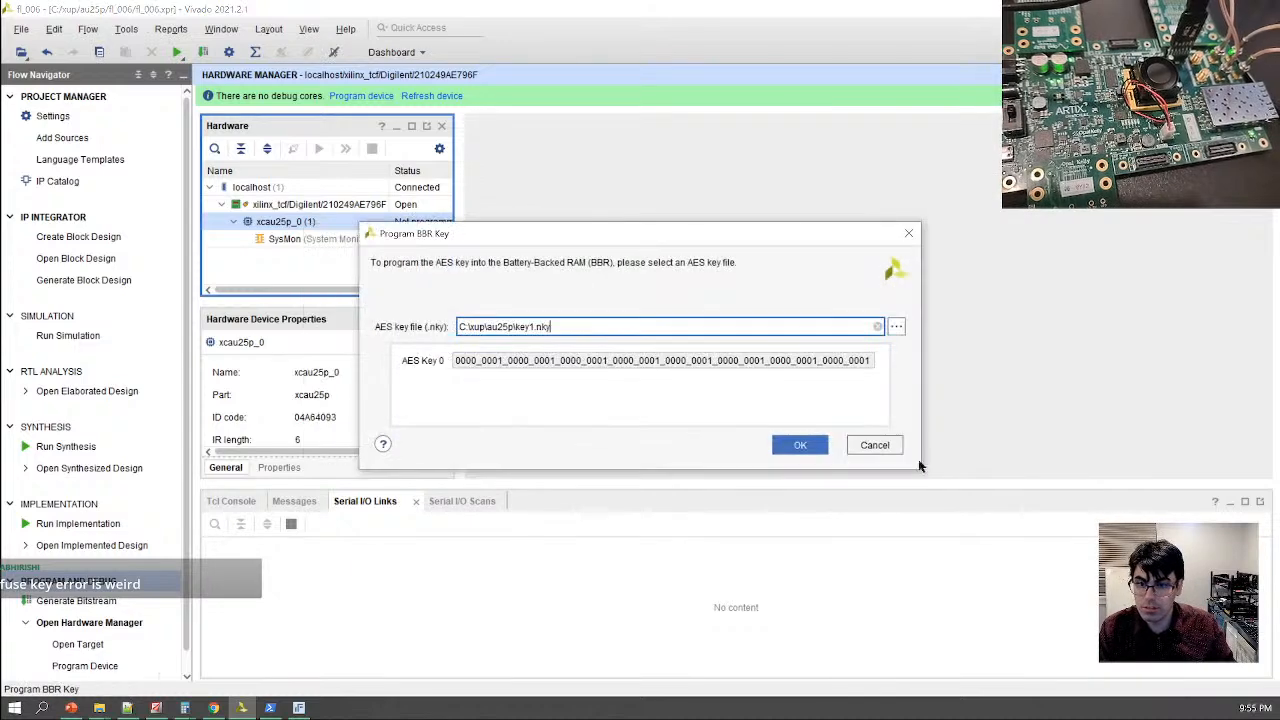
left_click(800, 445)
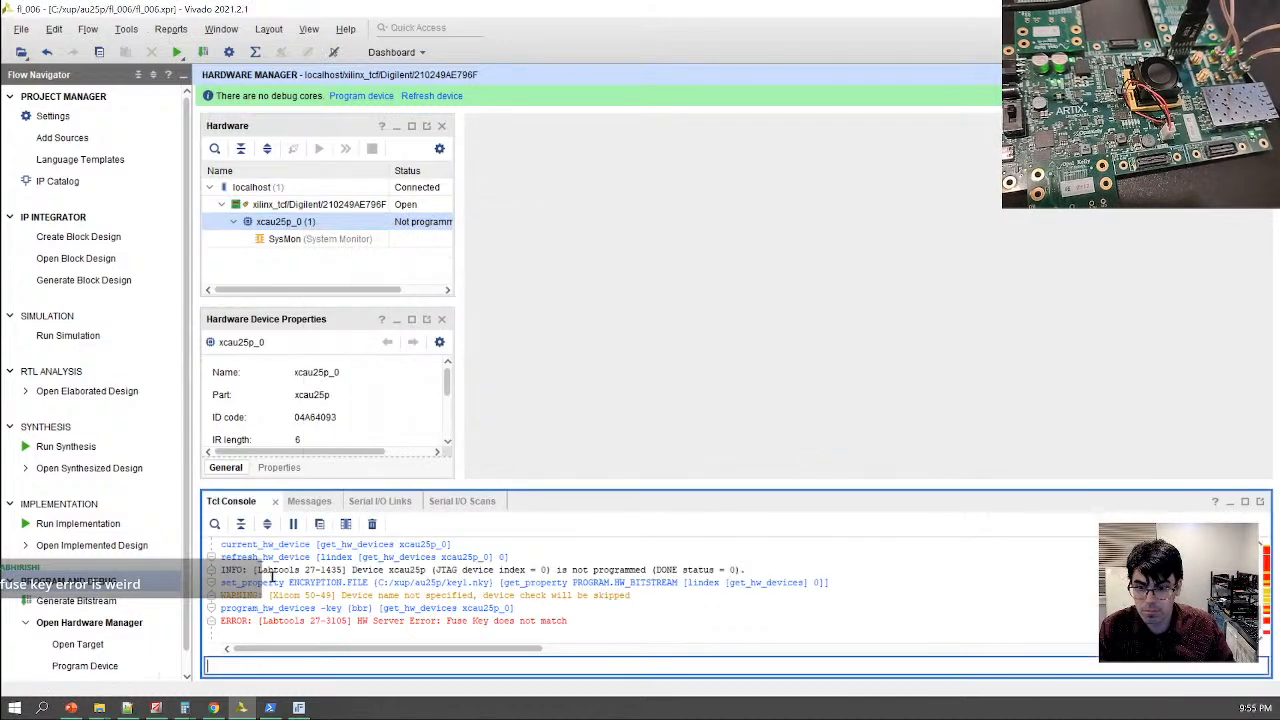
Exit Vivado and close the FrontPanel application
key("alt+F4")
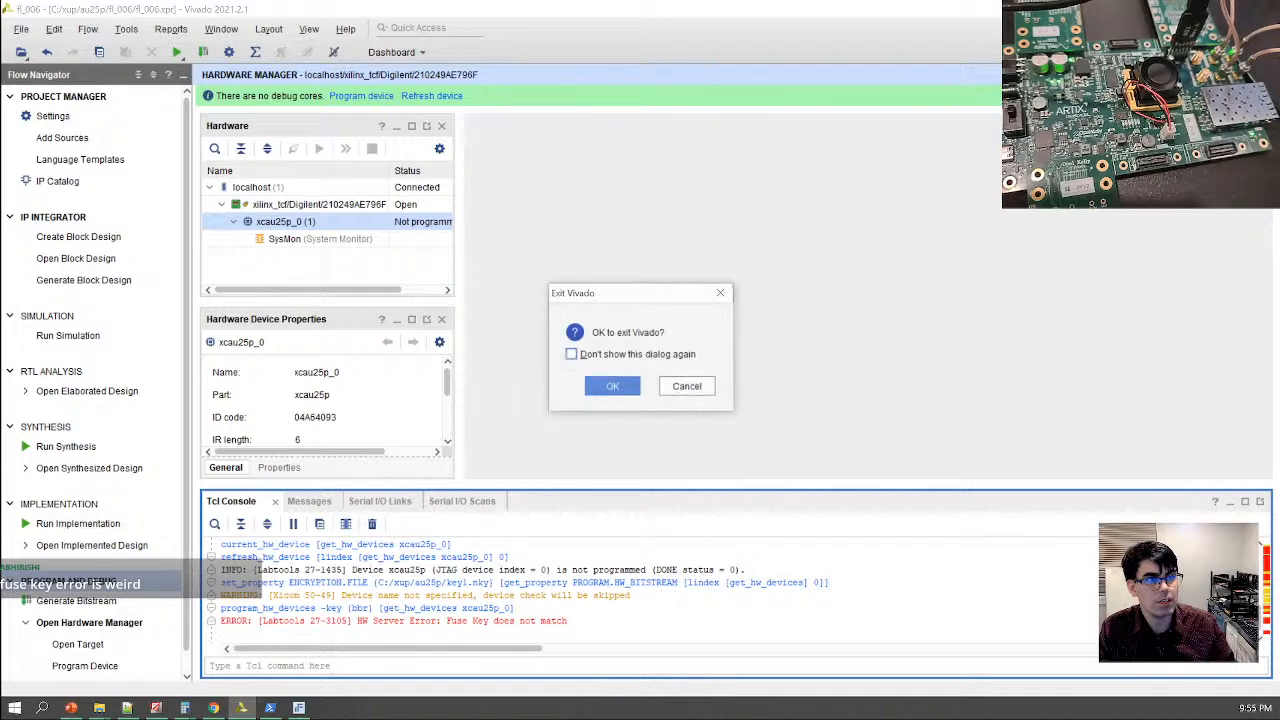
left_click(608, 382)
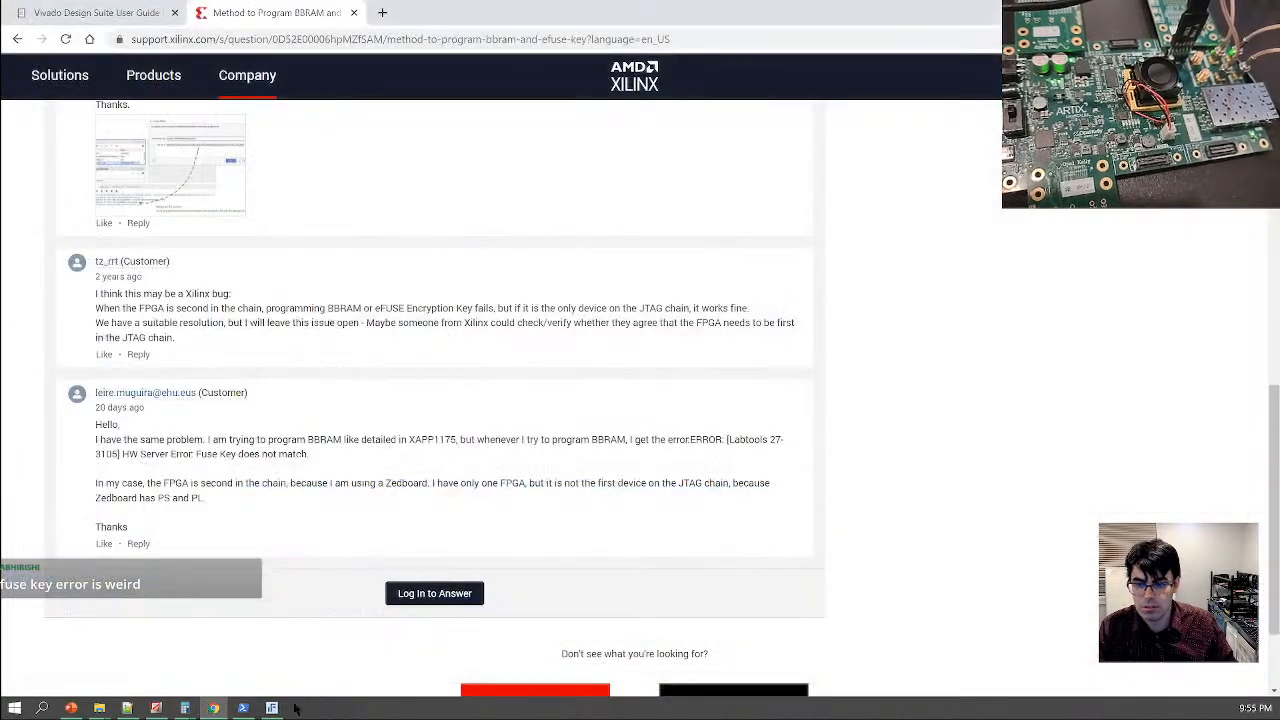
left_click(271, 707)
left_click(1092, 333)
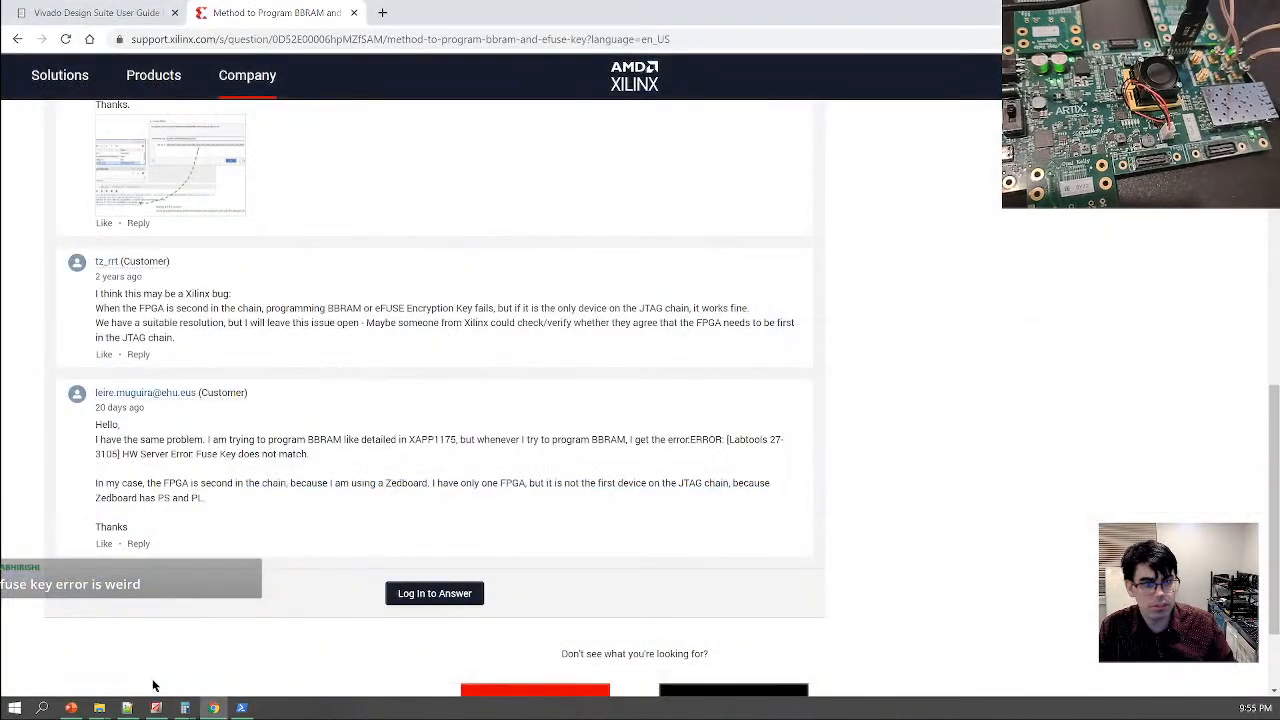
left_click(241, 707)
left_click(241, 707)
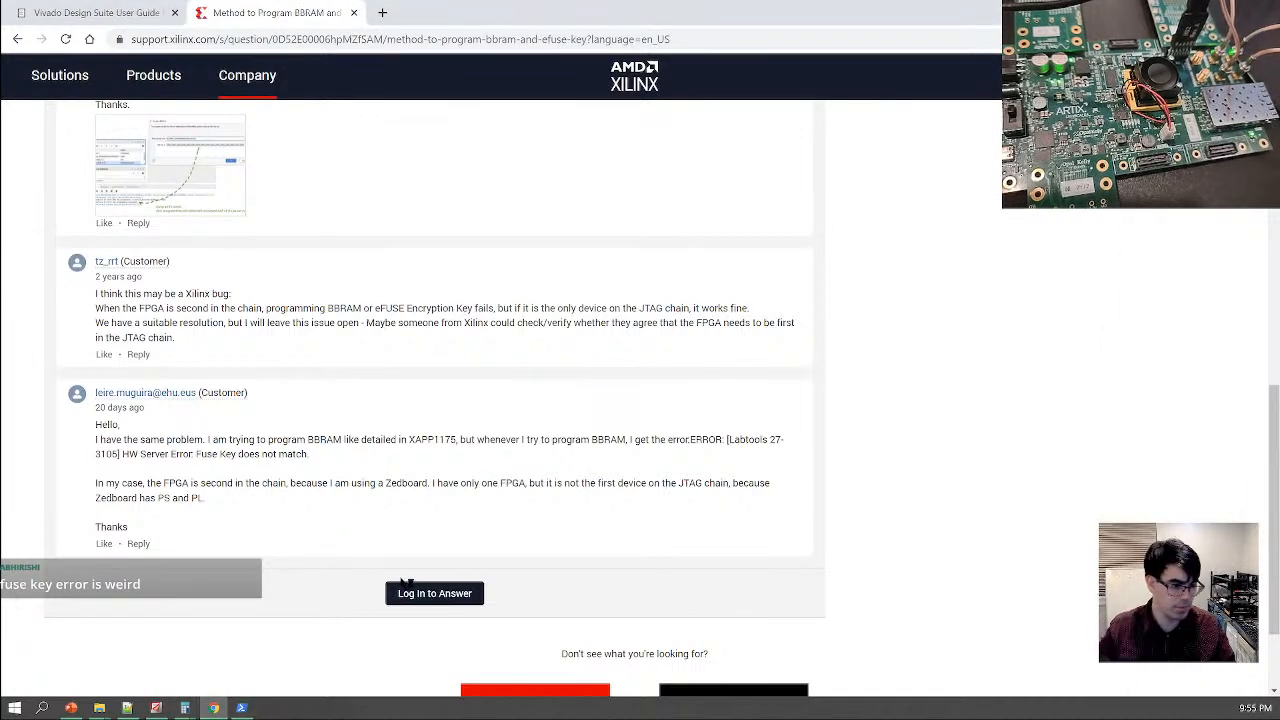
Reopen Task Manager, find the hw_server.exe process among the running processes and end it
key("ctrl+shift+Escape")
left_click(548, 168)
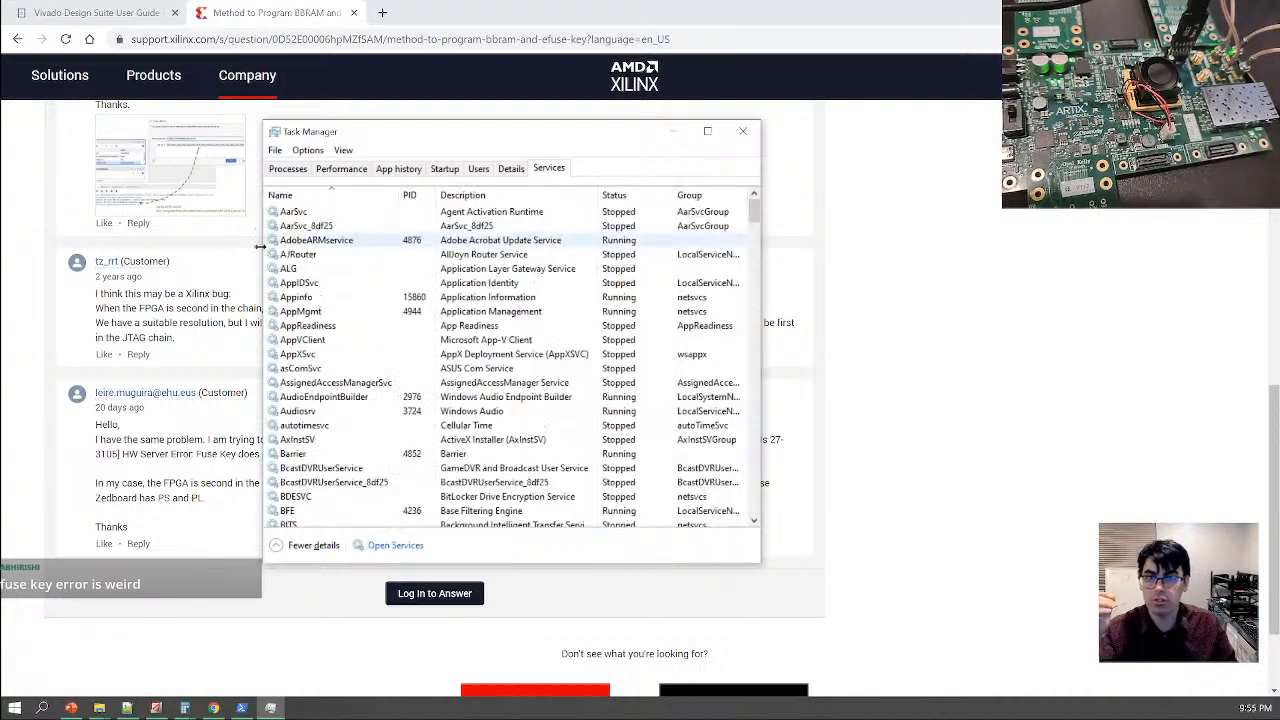
left_click(286, 169)
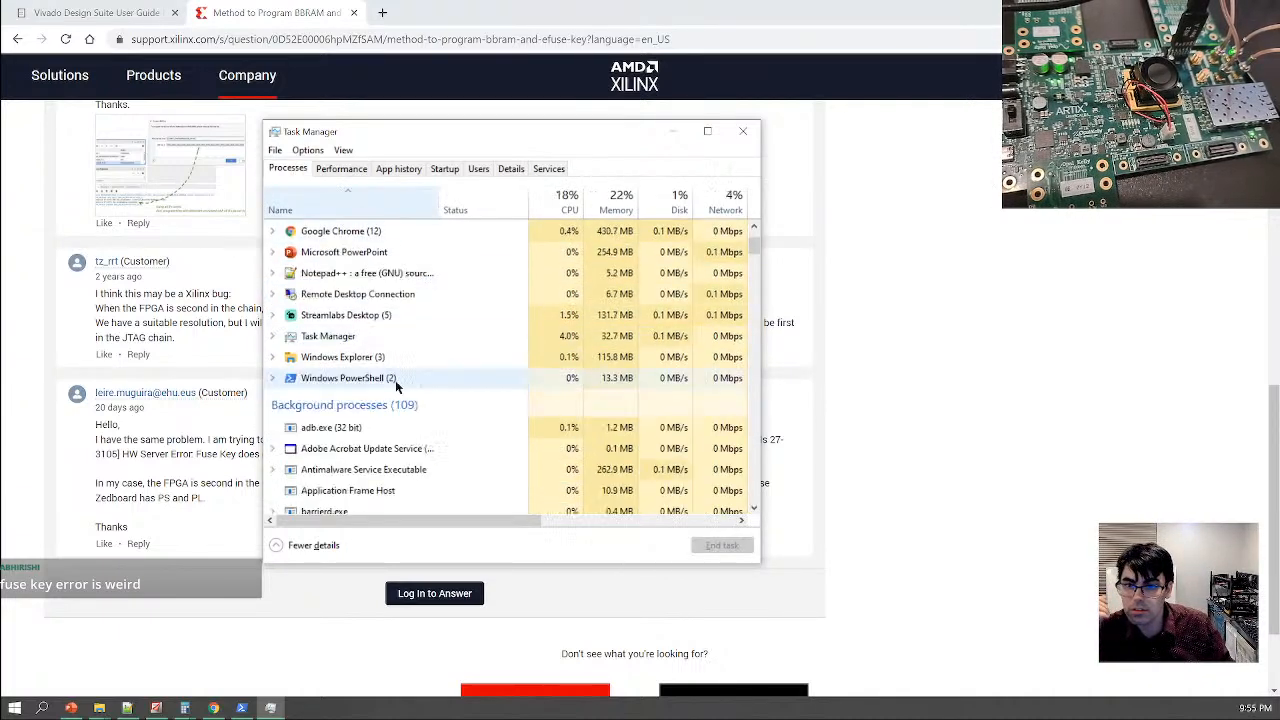
scroll(364, 342, "up", 2)
left_click(548, 168)
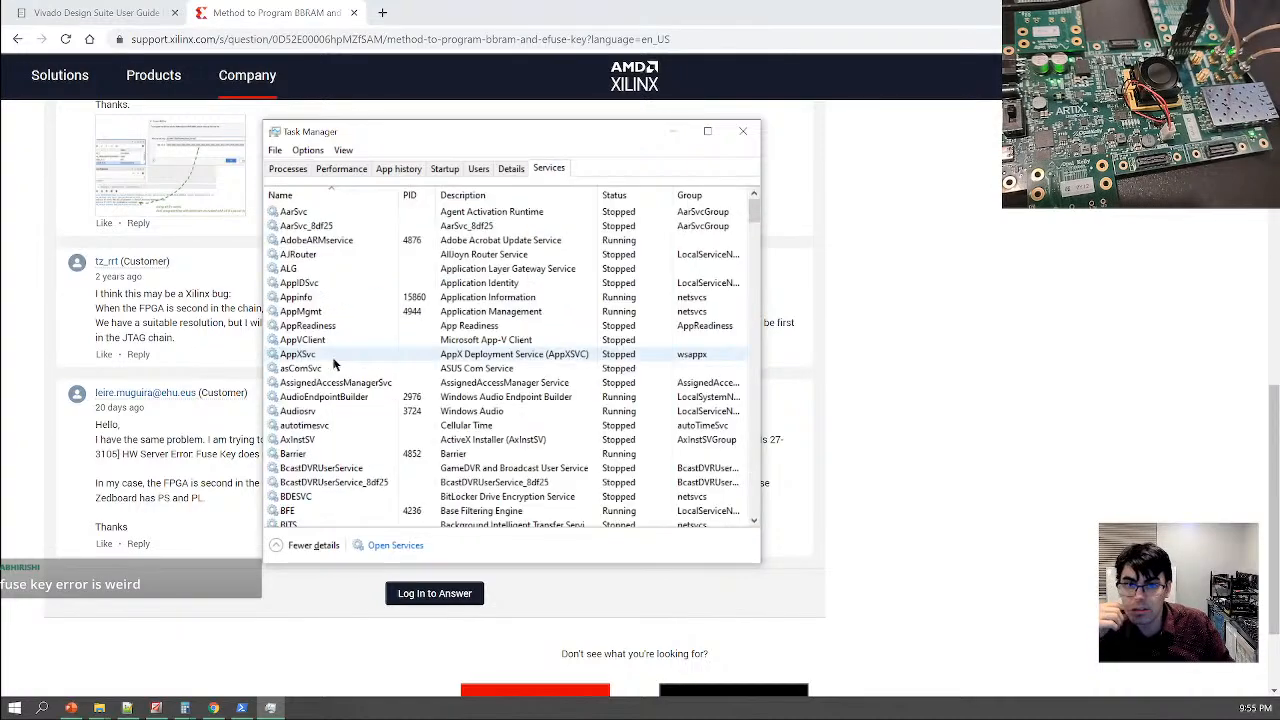
scroll(343, 371, "down", 15)
scroll(350, 420, "down", 10)
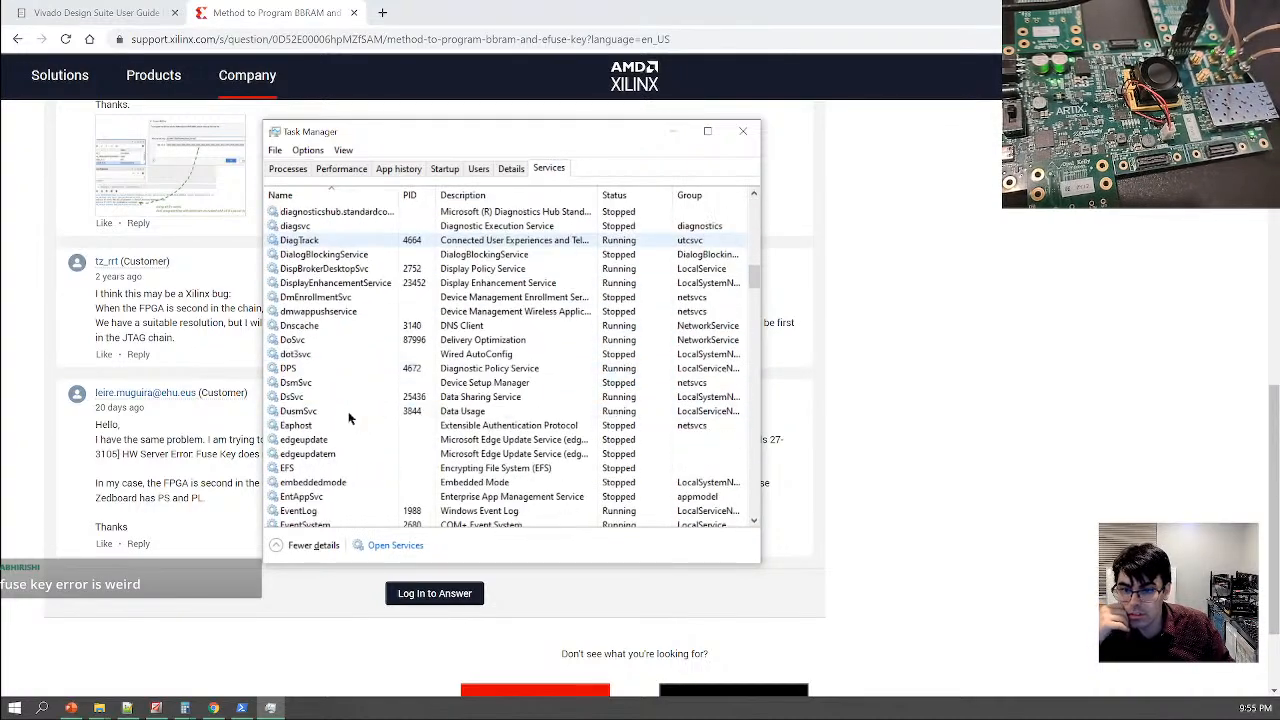
left_click(511, 168)
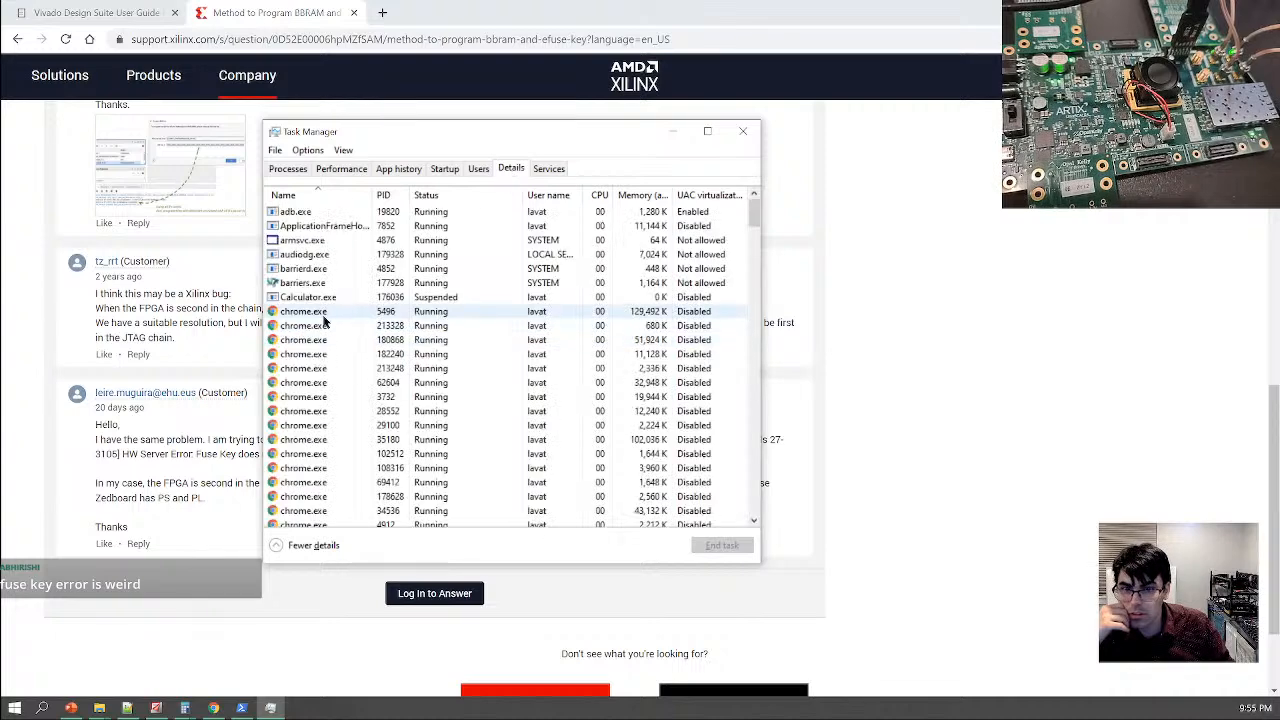
scroll(338, 320, "down", 12)
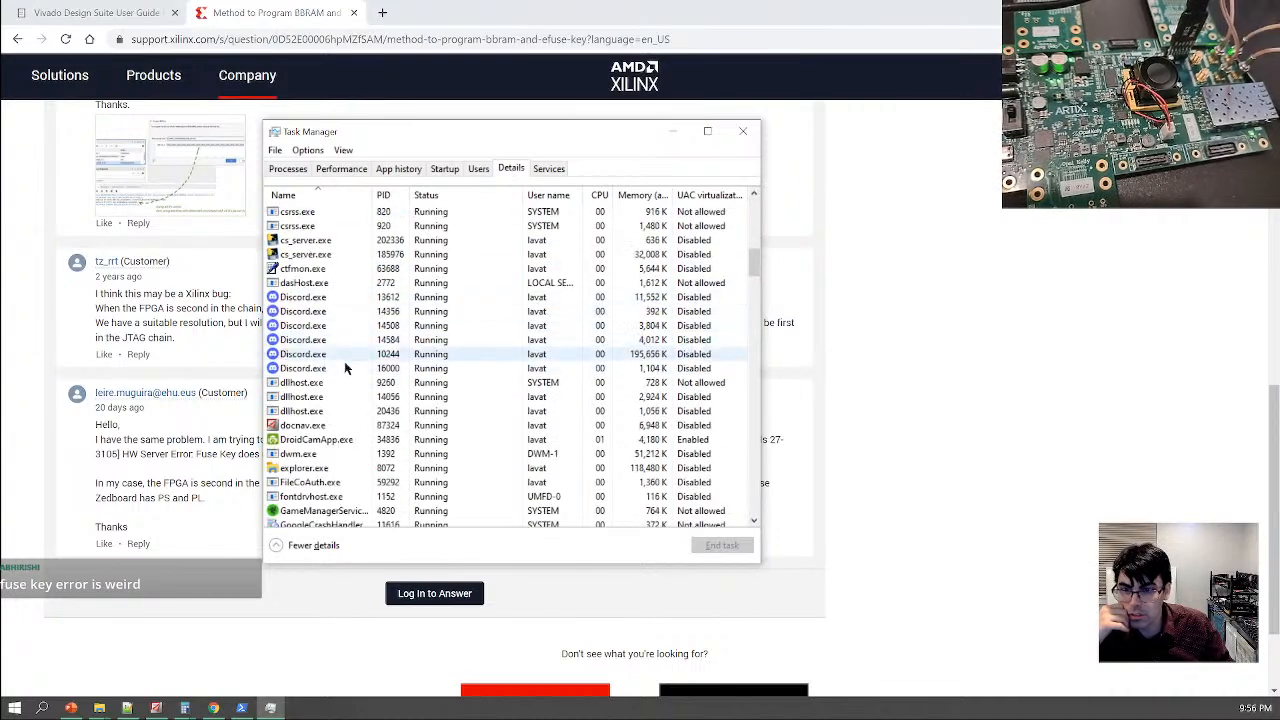
left_click(308, 427)
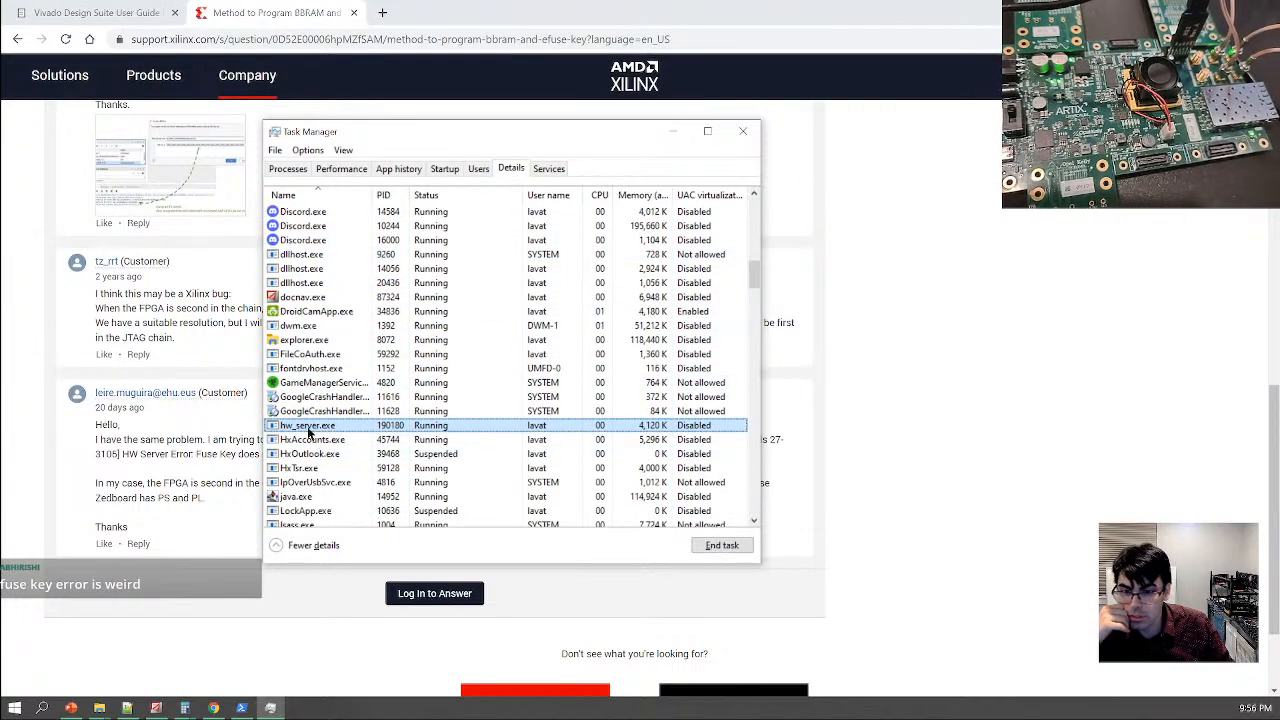
right_click(308, 430)
left_click(282, 432)
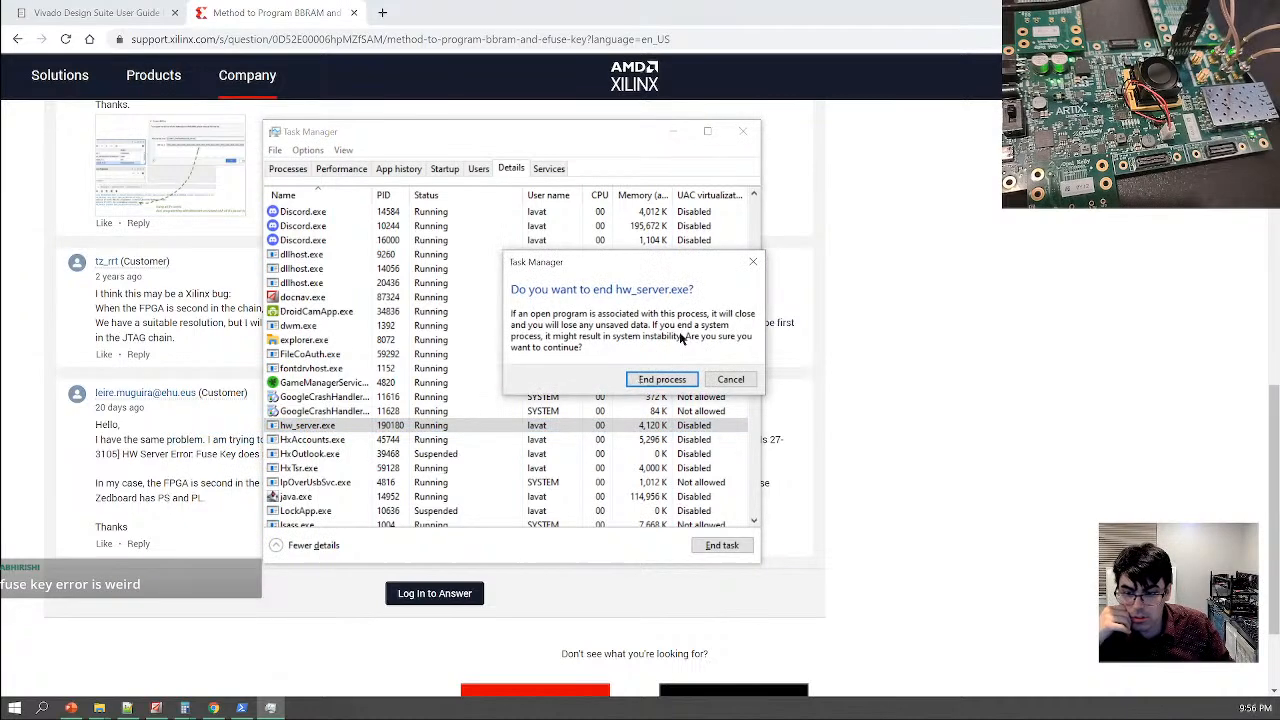
left_click(662, 379)
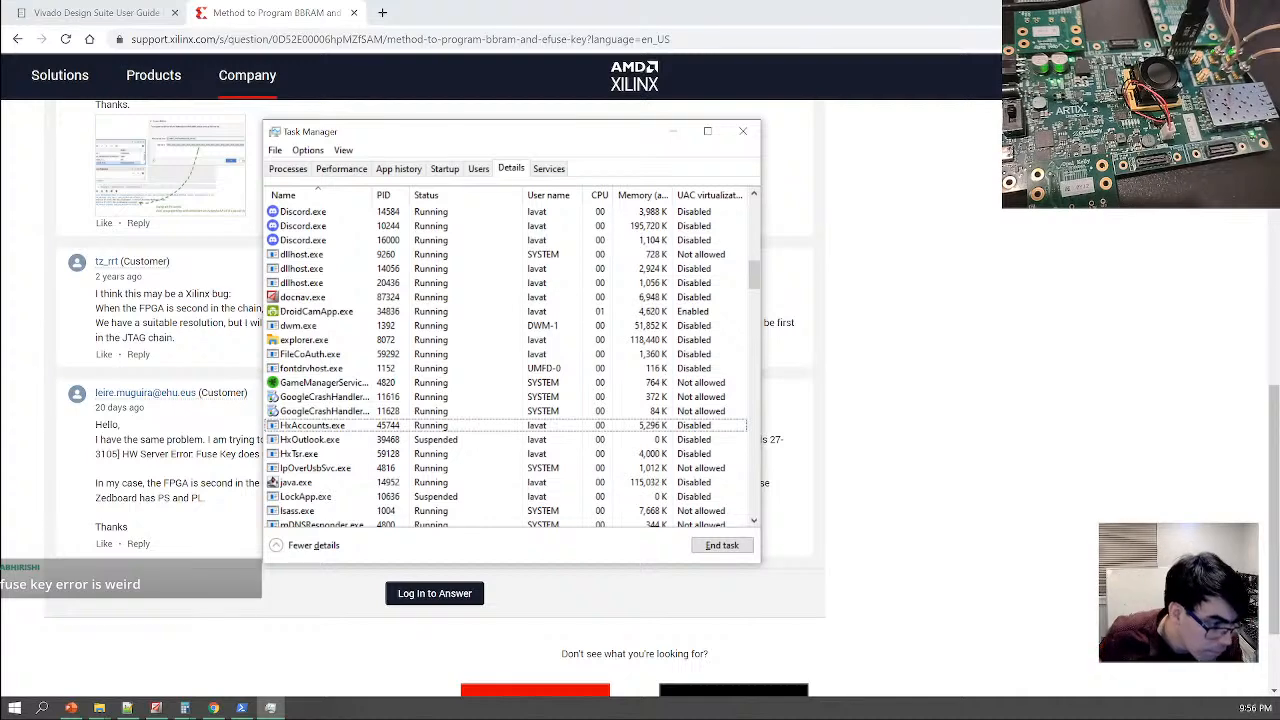
Close the Chrome browser window
scroll(505, 365, "down", 1)
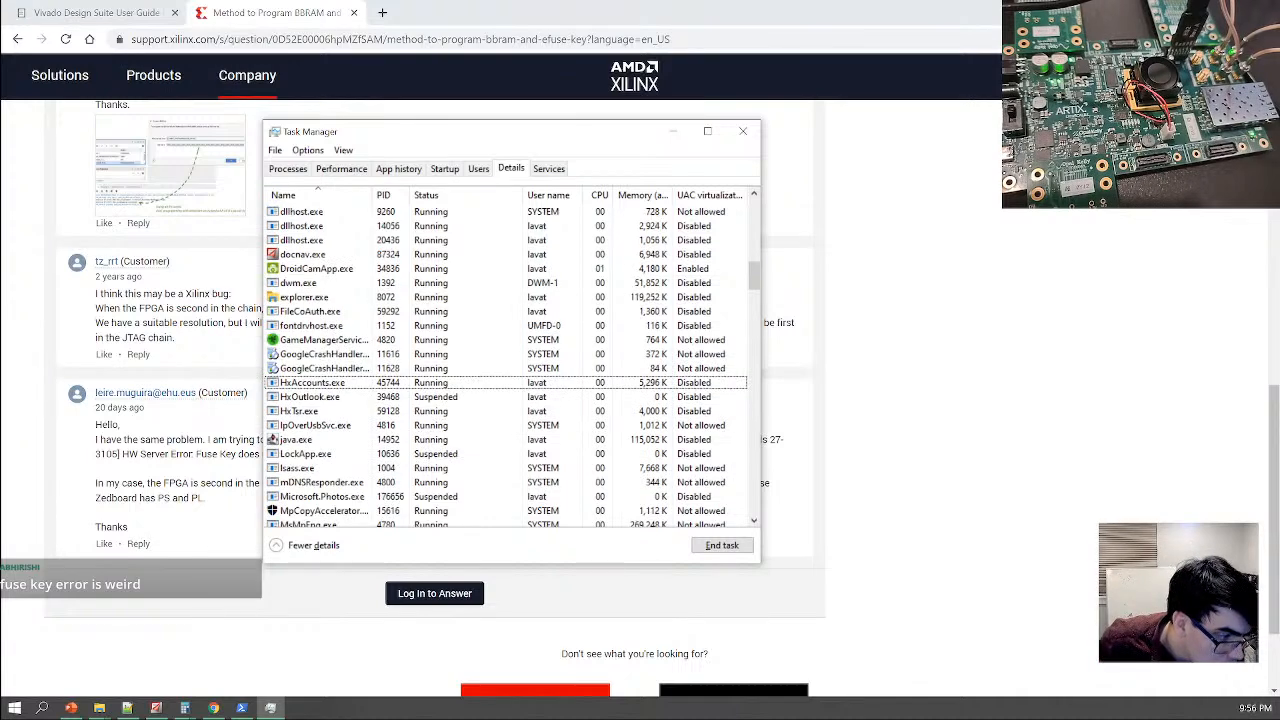
right_click(213, 707)
left_click(196, 682)
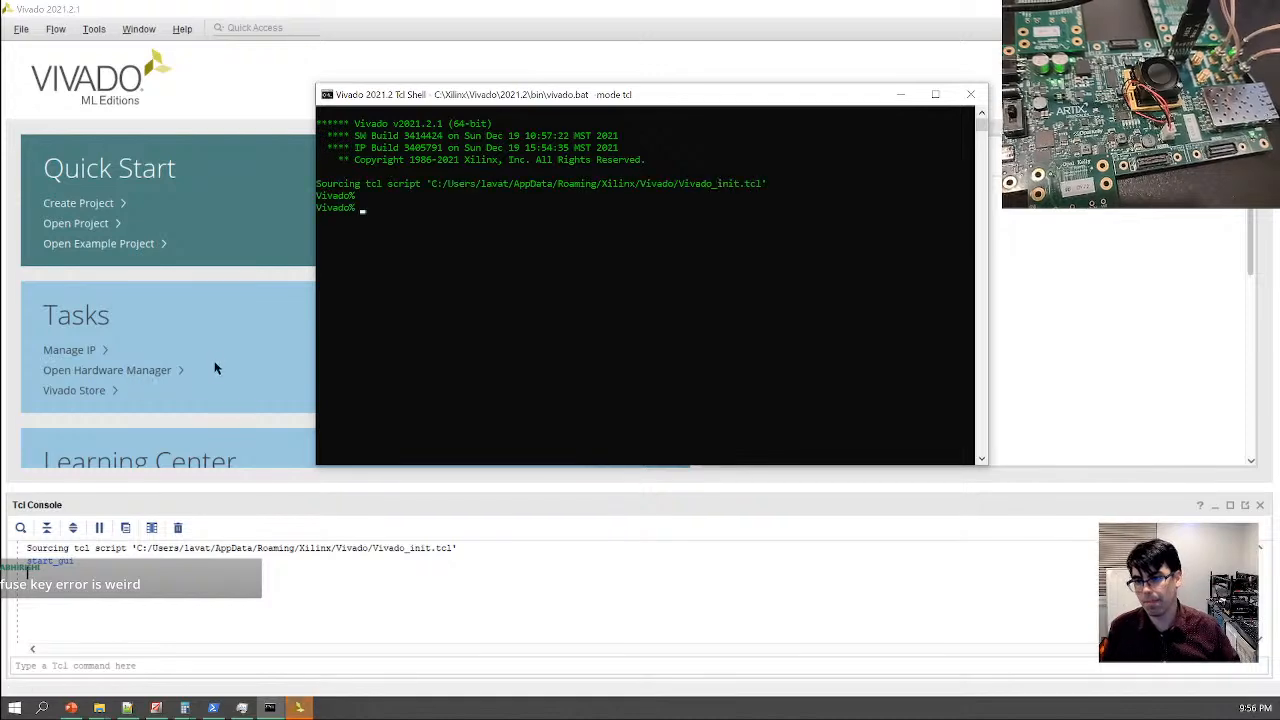
Start xsdb in the Vivado 2021.2 Tcl Shell and connect to the hardware server
type("sdb")
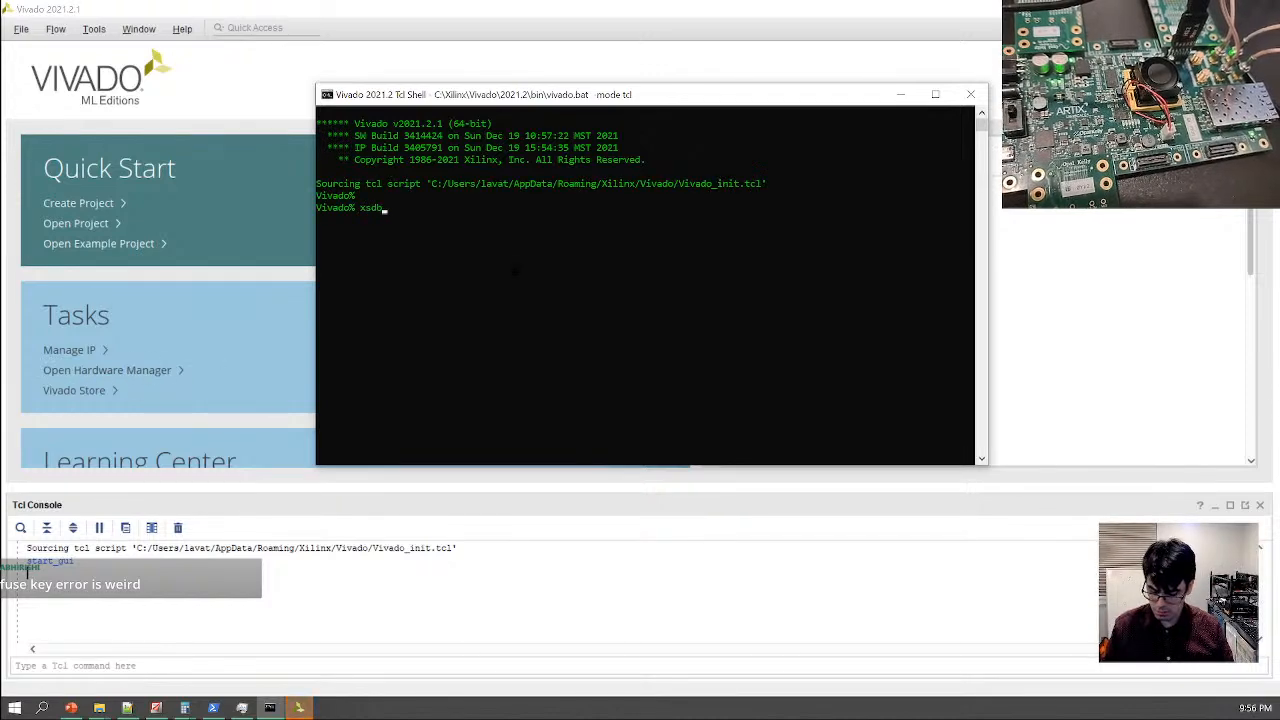
key("Return")
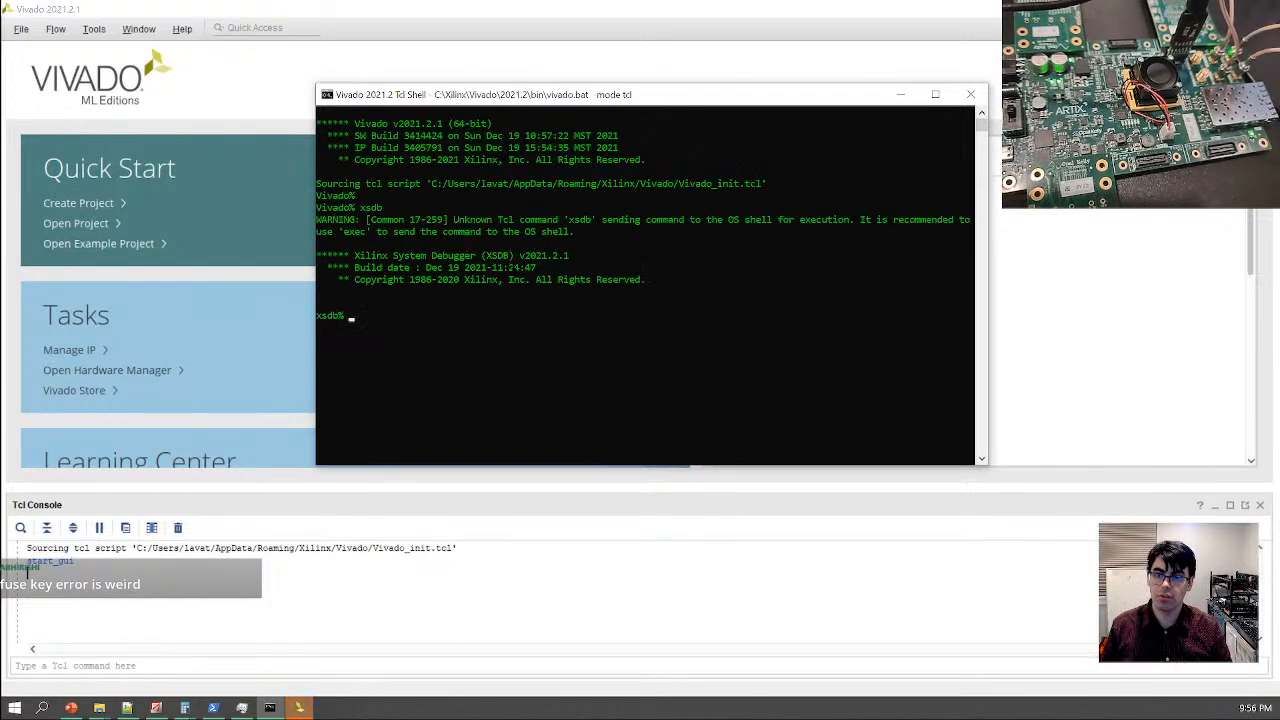
type("con")
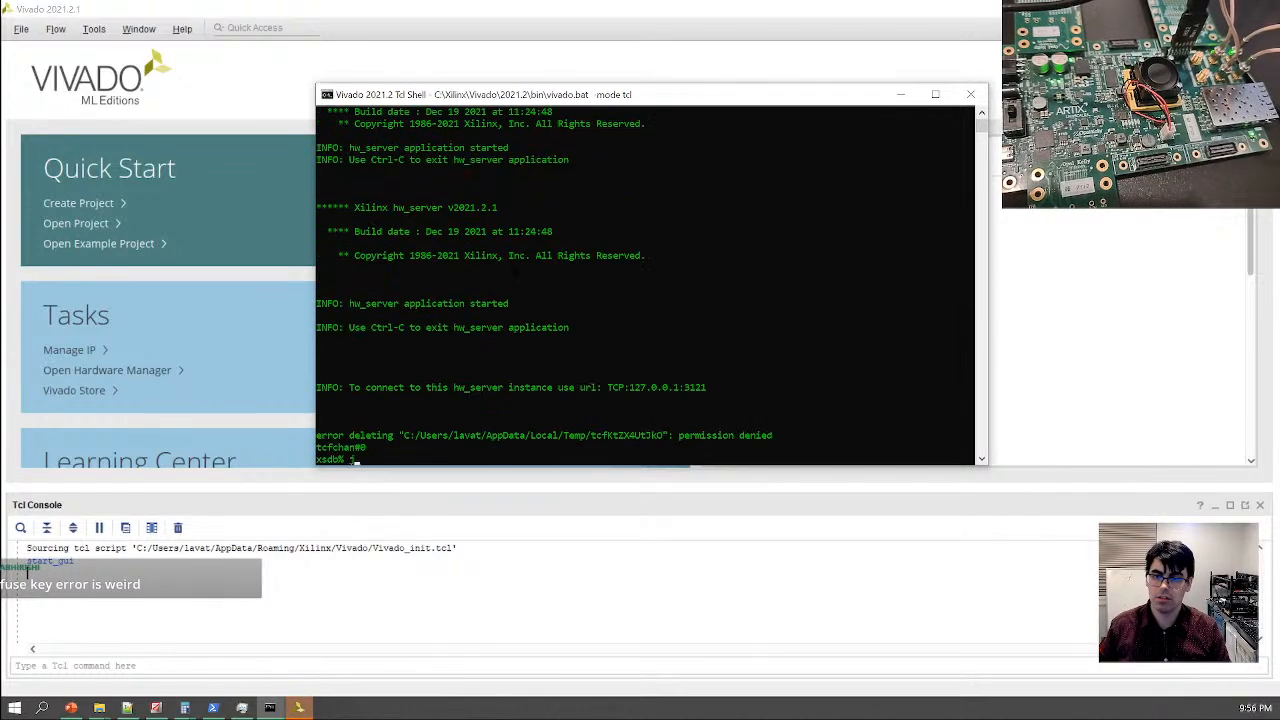
List the JTAG chain devices with jtag targets and the debug targets with the targets command in xsdb
type("gets")
key("Return")
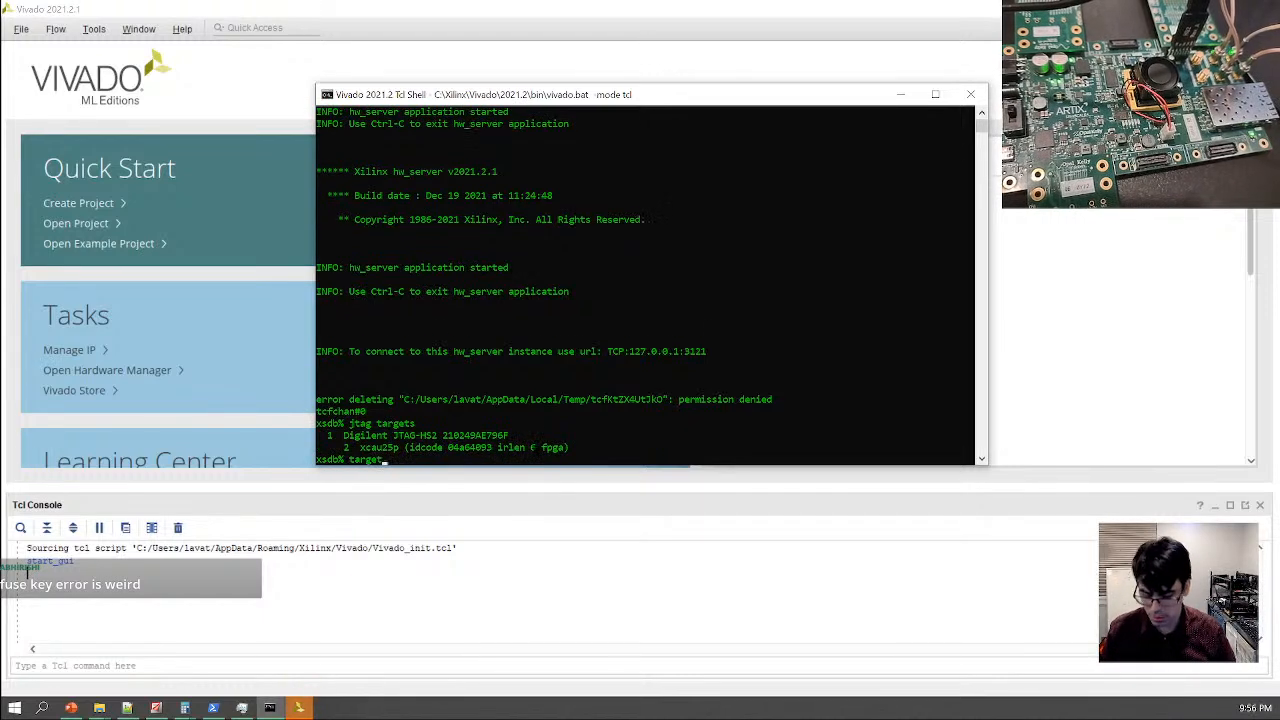
type("target")
key("Return")
Switch to the Vivado start page and open the Hardware Manager without a project
left_click(245, 582)
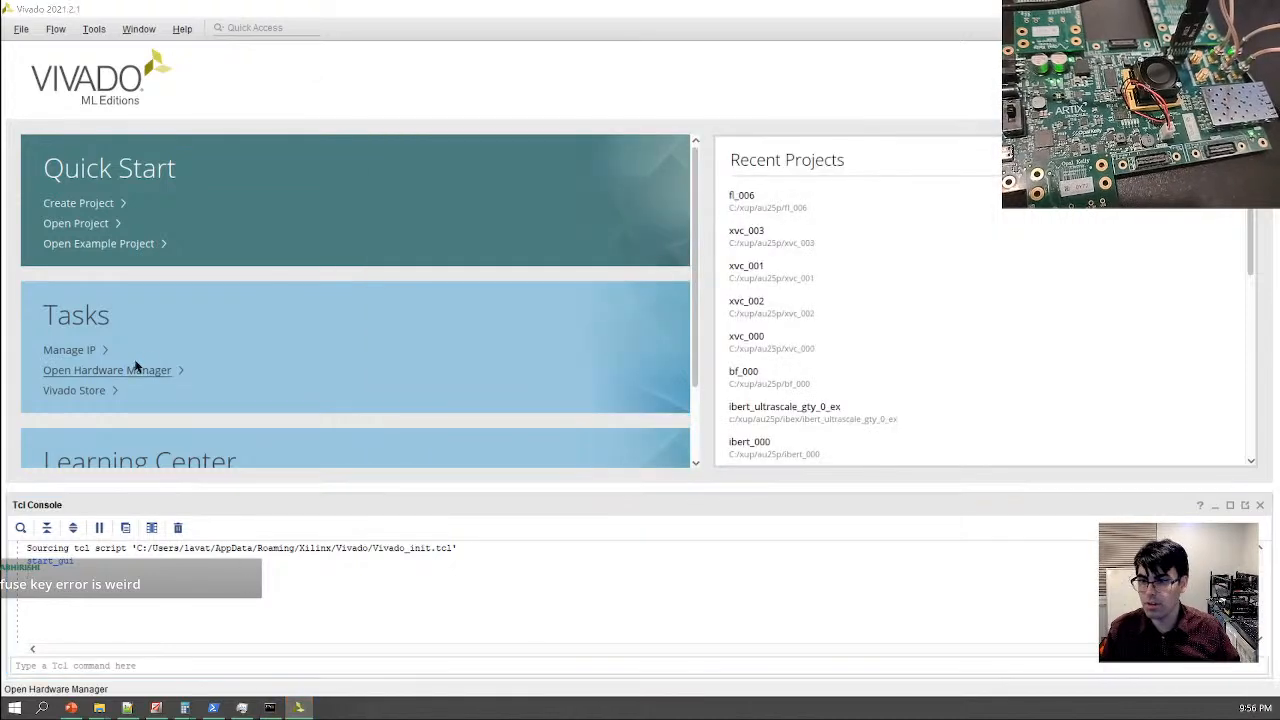
left_click(137, 370)
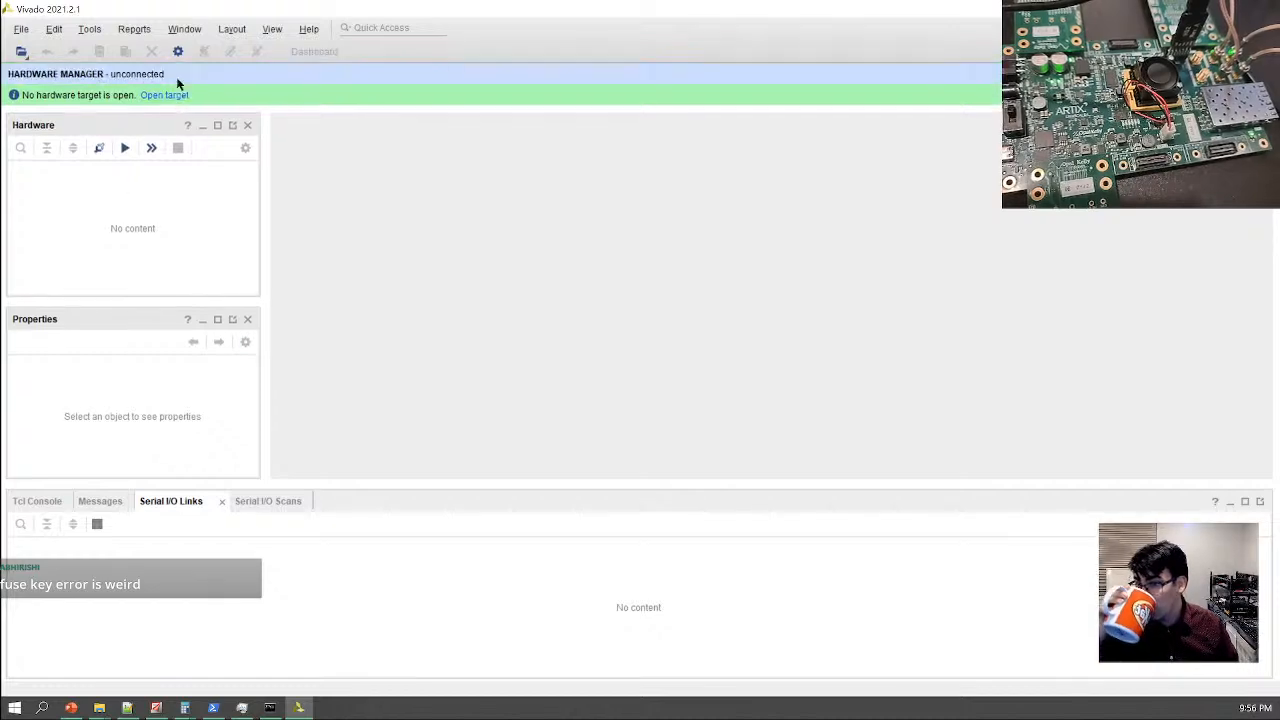
Auto-connect the Hardware Manager to the local hardware server and open its target
left_click(160, 96)
left_click(190, 117)
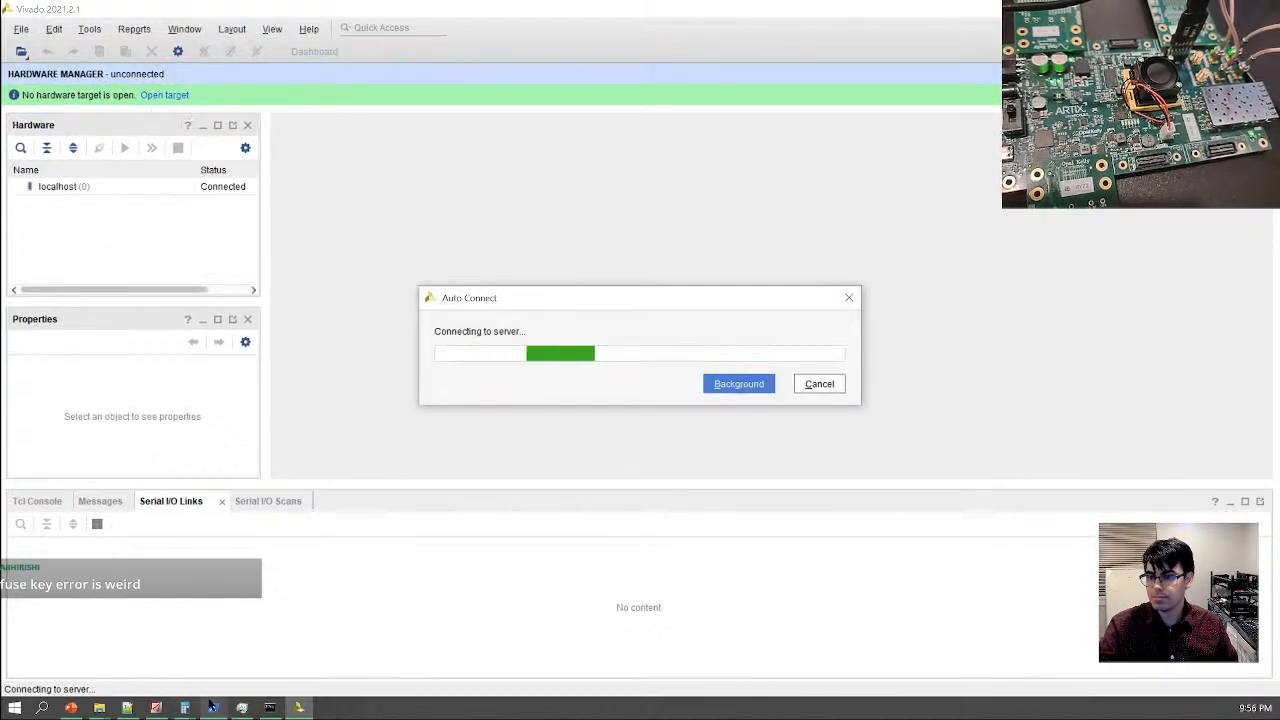
mouse_move(212, 707)
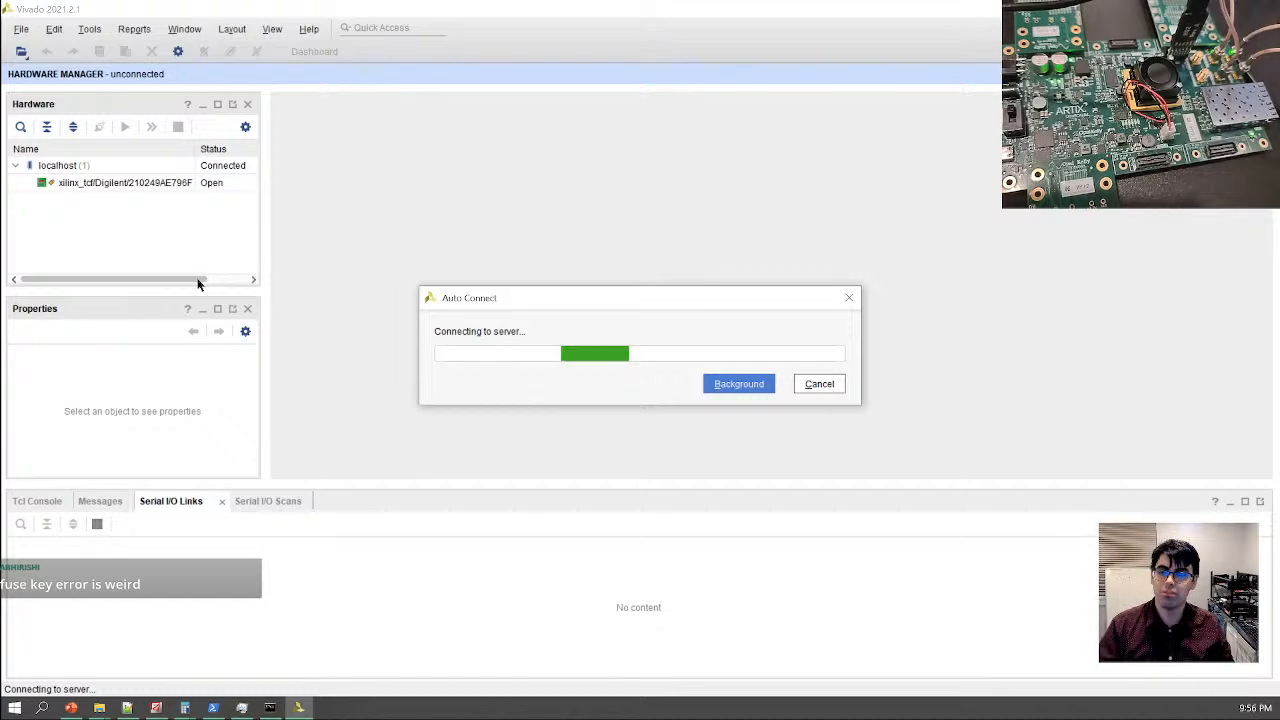
Clear the BBR key of the xcau25p_0 device
left_click(139, 221)
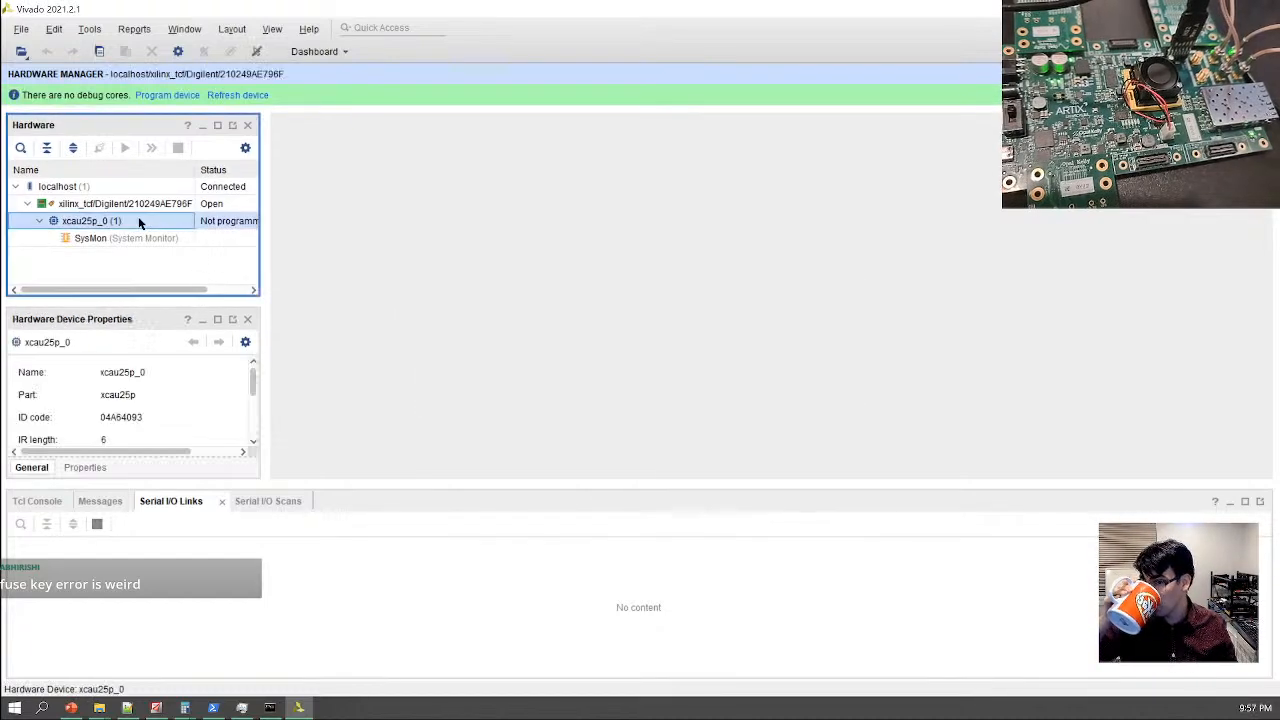
right_click(141, 221)
left_click(247, 394)
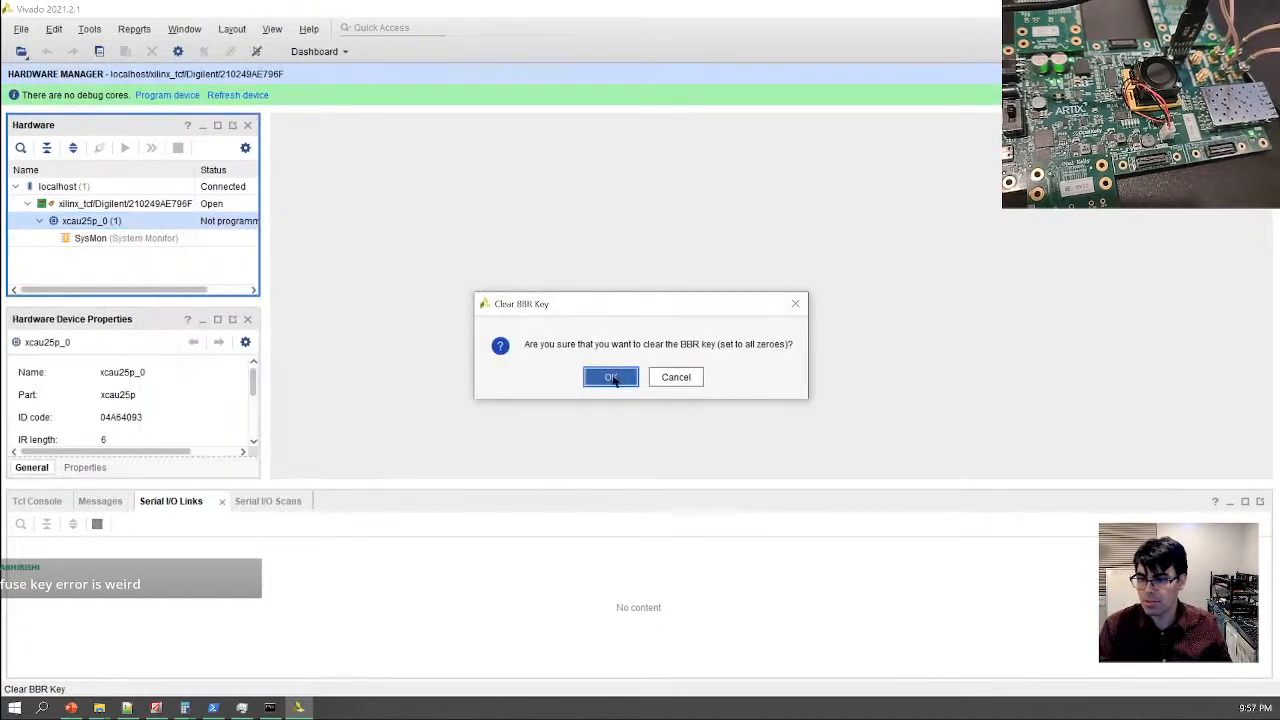
key("Return")
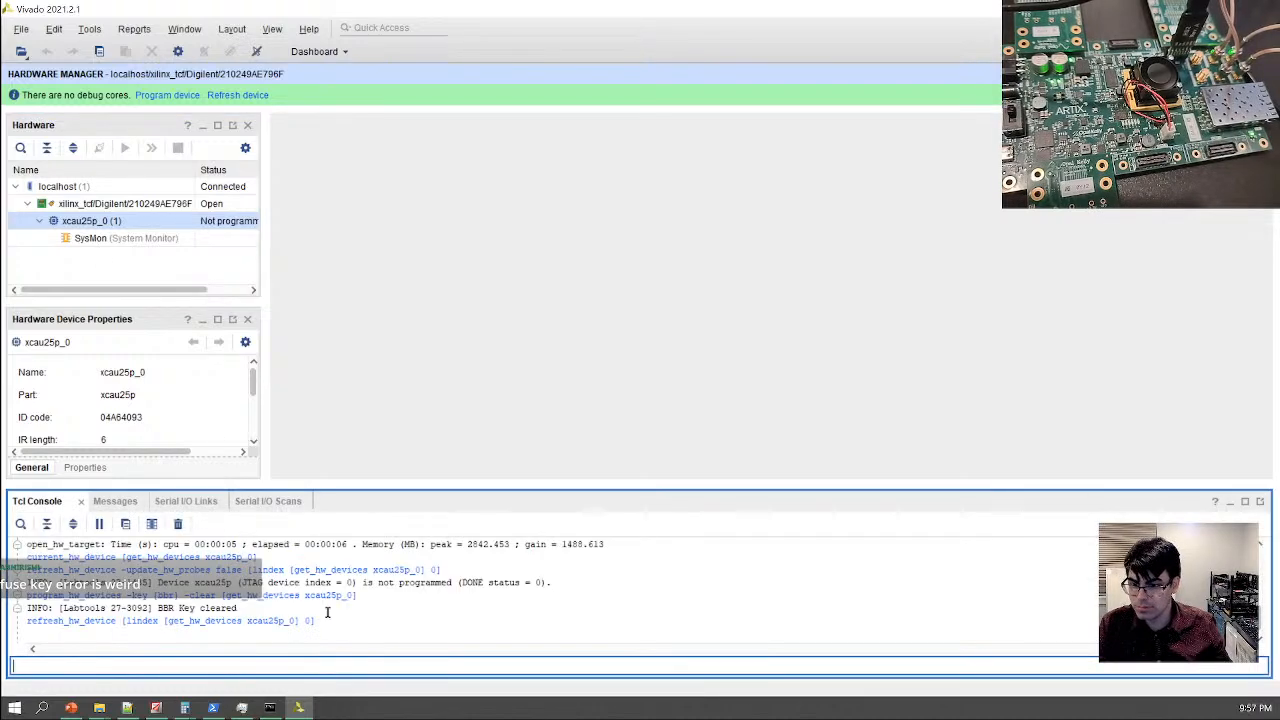
Try to program the BBR key of xcau25p_0 with the AES key file key1.nky
right_click(108, 220)
left_click(173, 371)
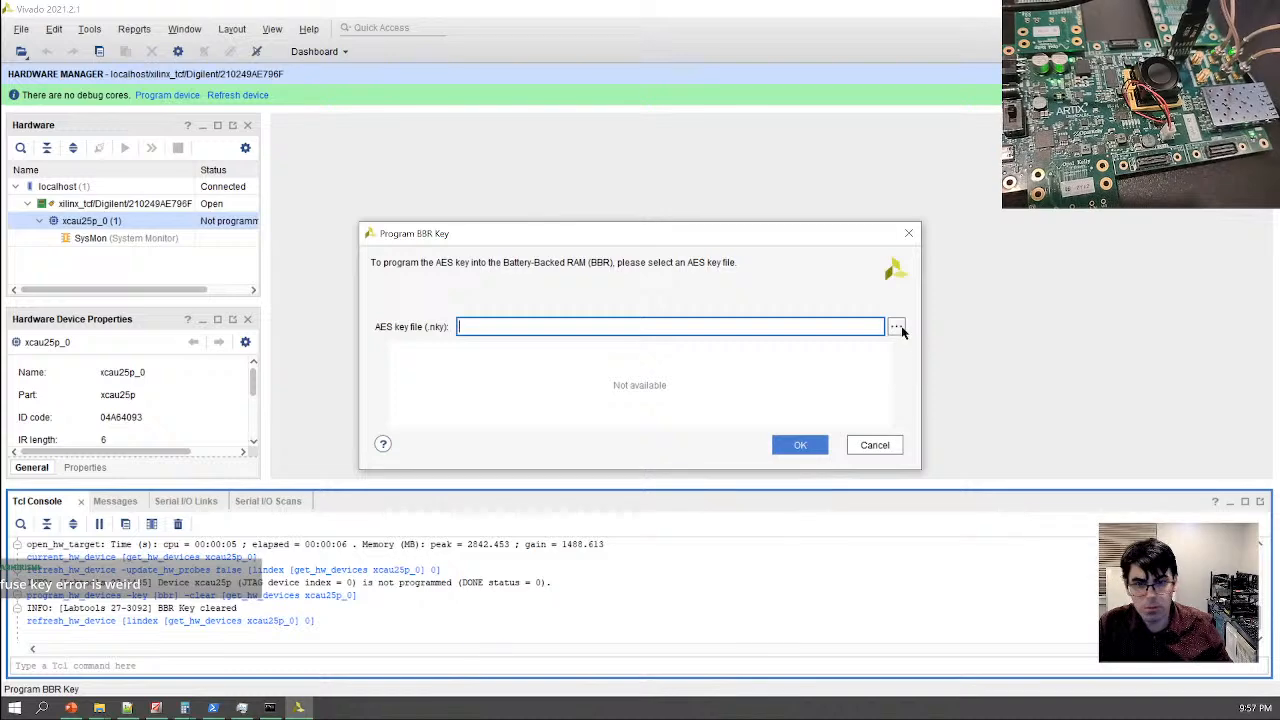
left_click(900, 328)
double_click(197, 396)
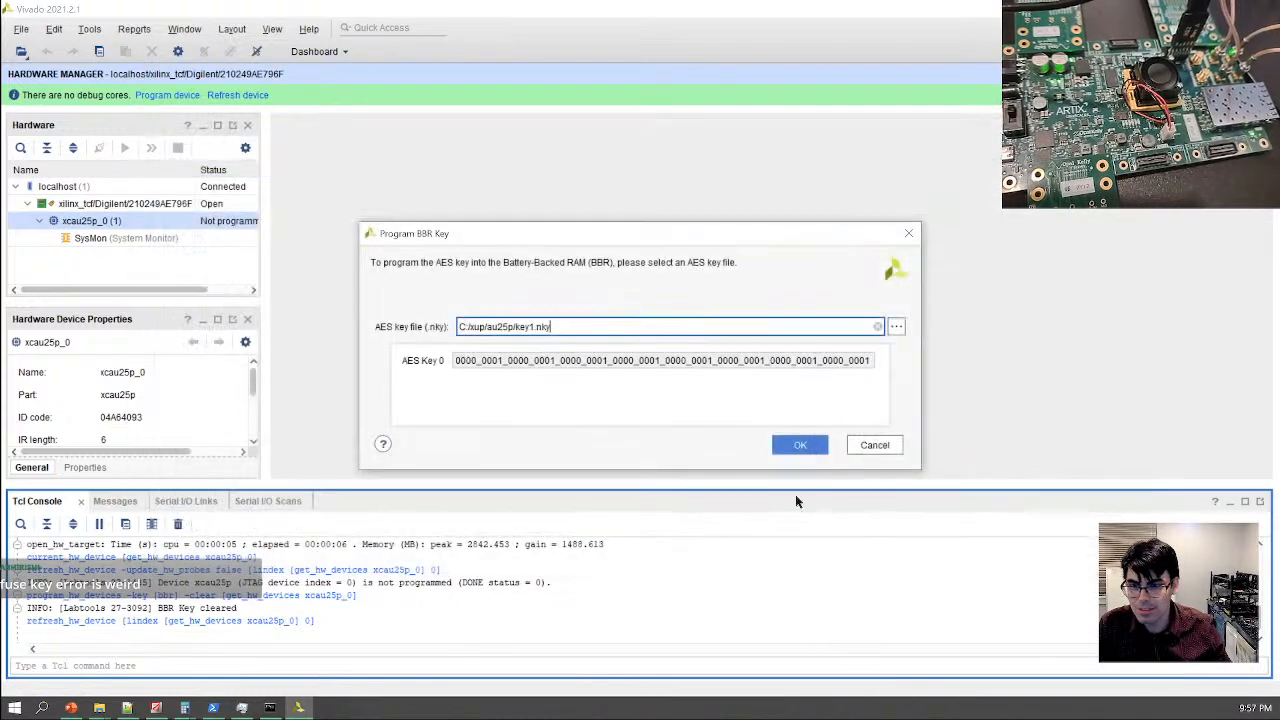
left_click(800, 445)
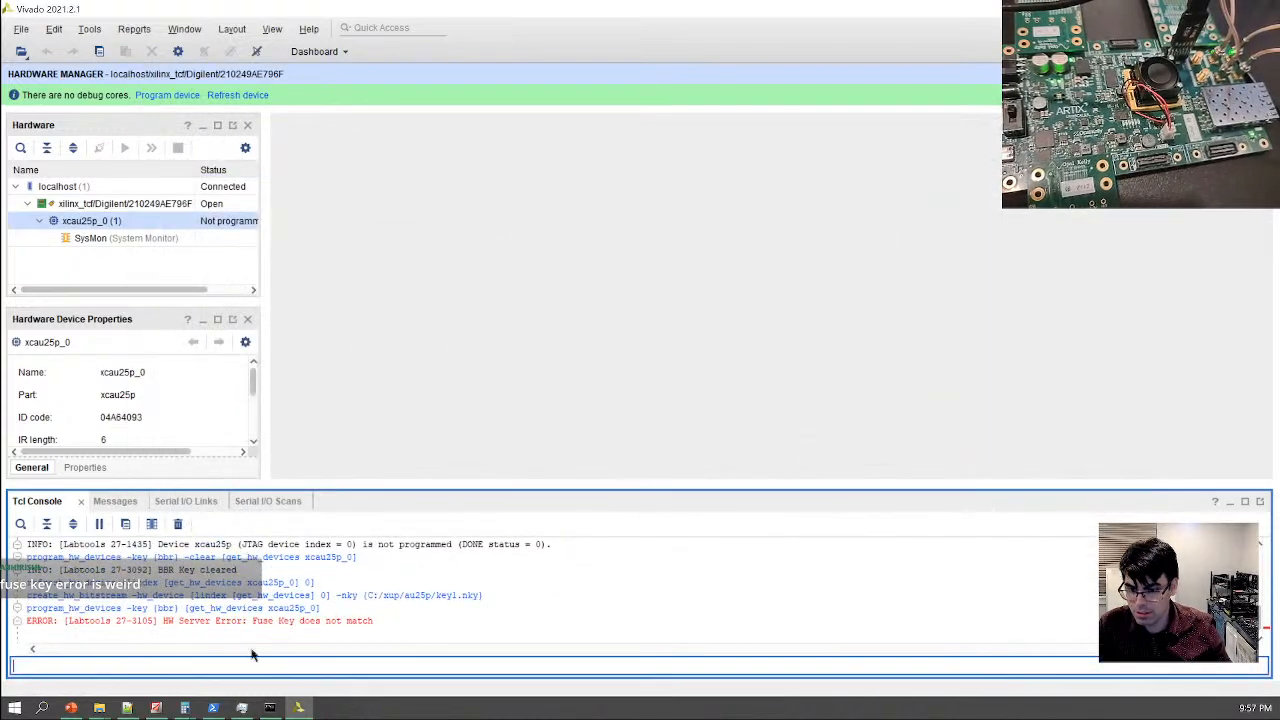
Copy the Labtools 27-3105 "Fuse Key does not match" error from the Tcl Console and search for it on Google in Chrome
left_click_drag(252, 628, 419, 621)
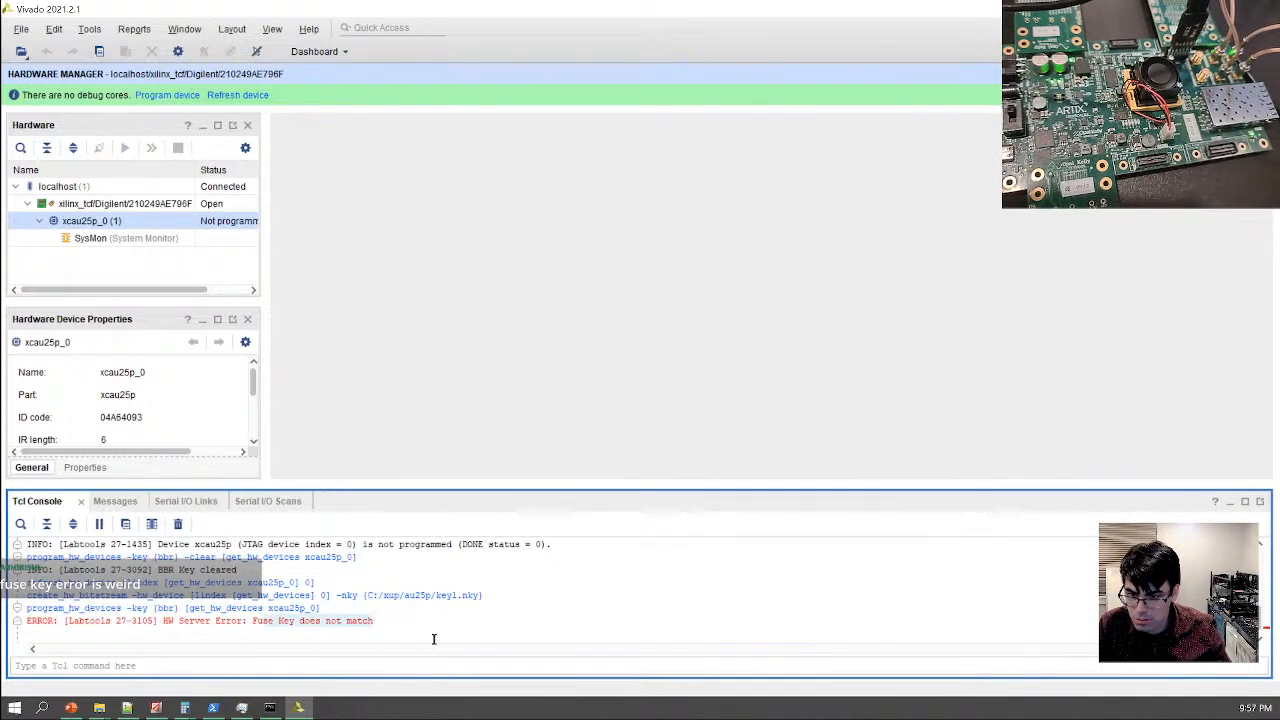
left_click(37, 620)
left_click_drag(37, 620, 462, 620)
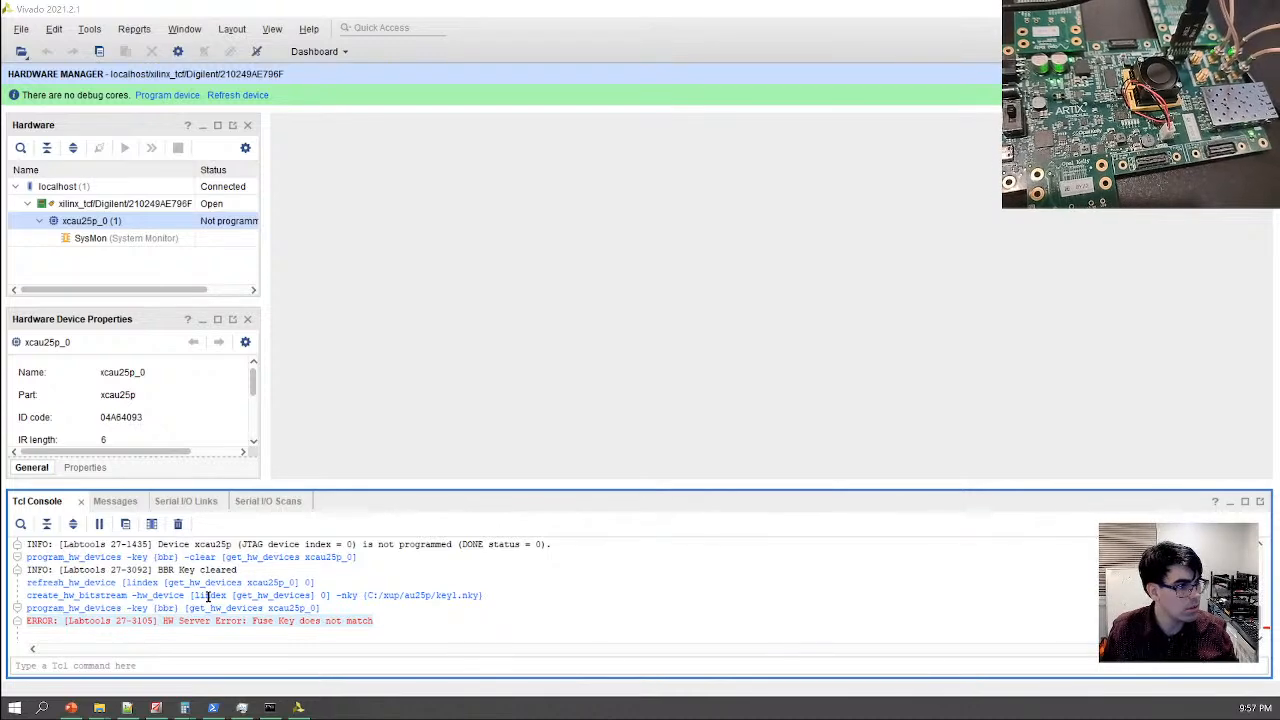
left_click(327, 621)
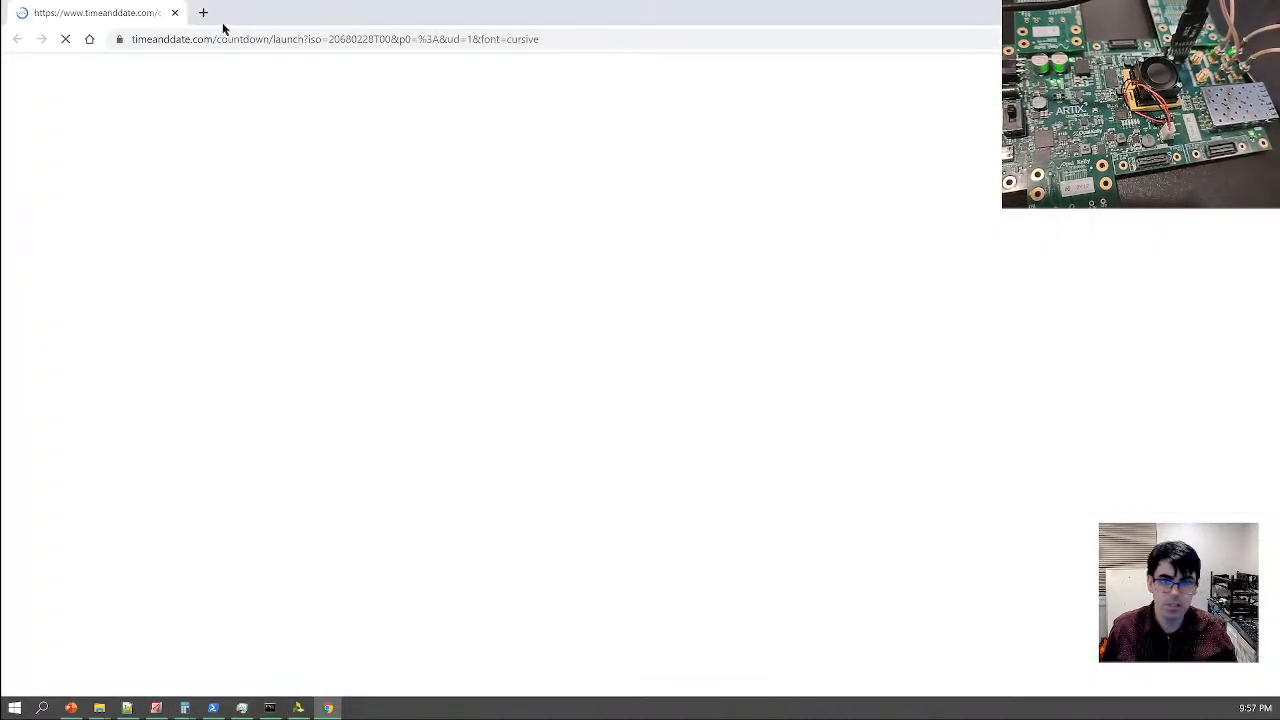
left_click(227, 39)
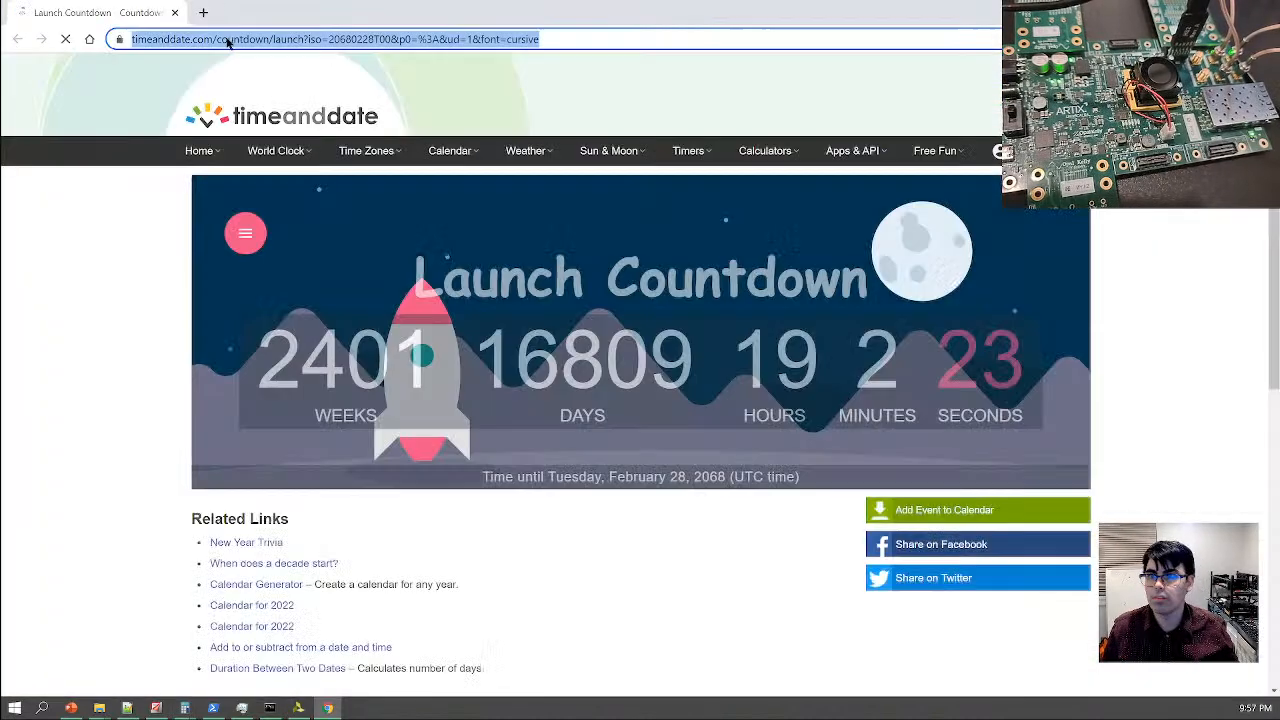
type("ERROR: [Labtools 27-3105] HW Server Error: Fuse Key does not match")
key("Return")
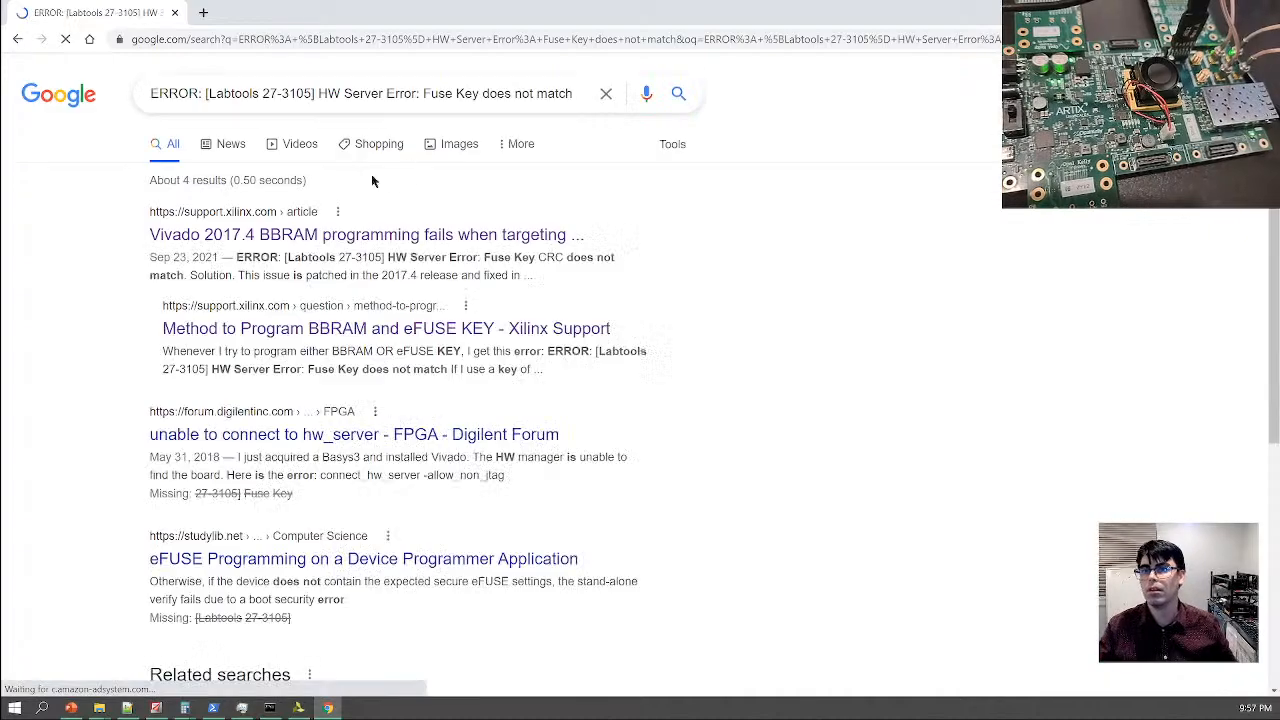
Open the "Method to Program BBRAM and eFUSE KEY" Xilinx Support result and close the Digilent Forum tab opened from the results
right_click(360, 437)
left_click(378, 450)
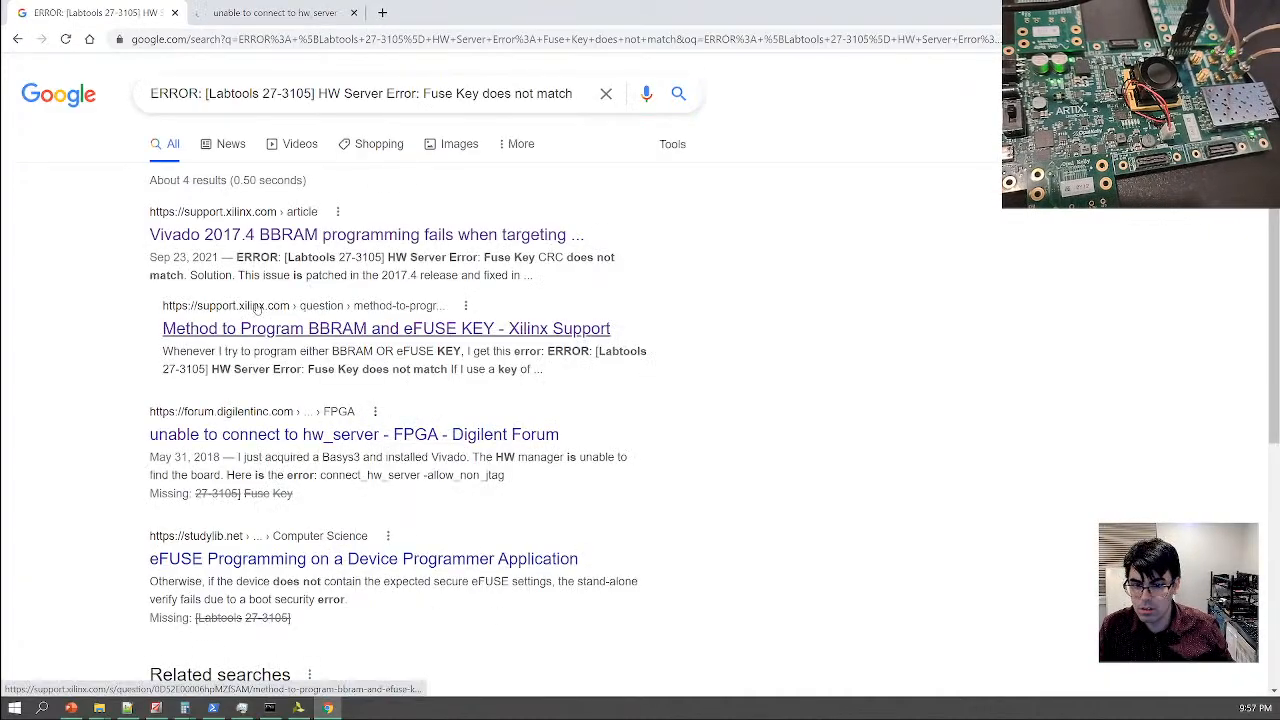
scroll(309, 500, "down", 5)
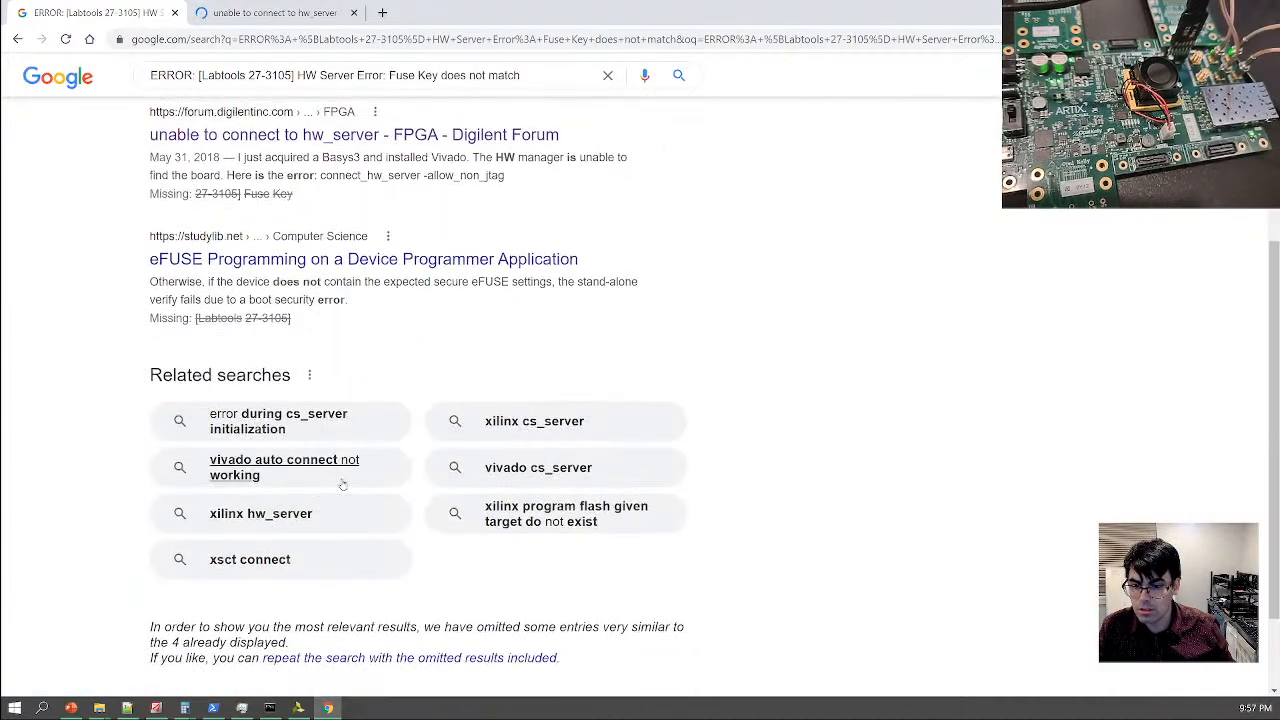
scroll(345, 480, "up", 5)
left_click(292, 332)
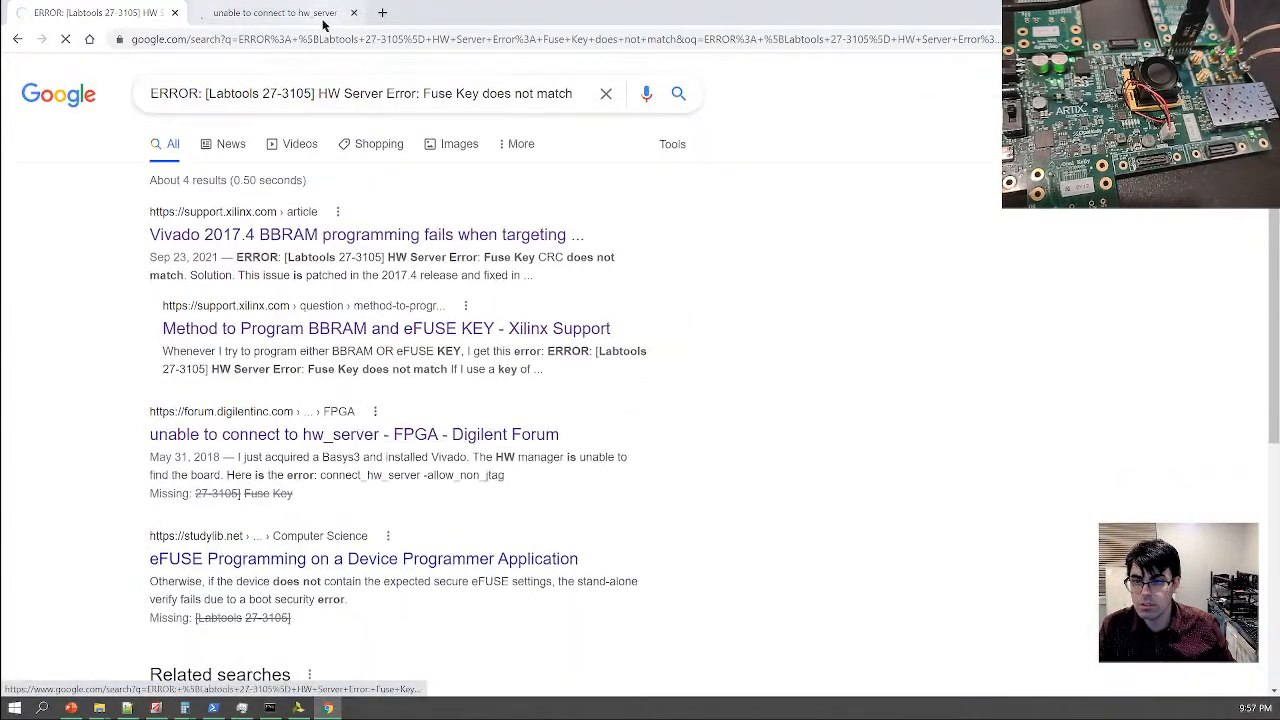
left_click(355, 13)
Read the thread's replies about key programming failures when the FPGA is not first in the JTAG chain
scroll(430, 406, "down", 10)
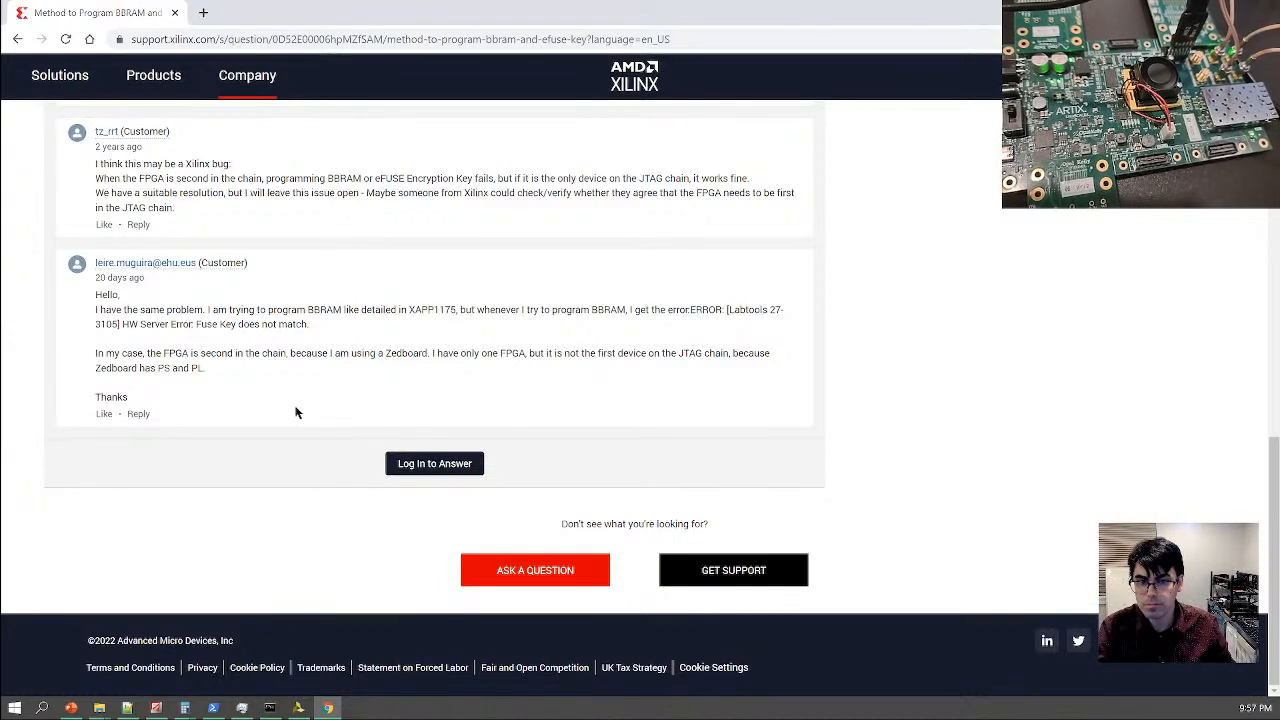
scroll(351, 315, "up", 1)
left_click_drag(385, 268, 774, 291)
left_click(512, 319)
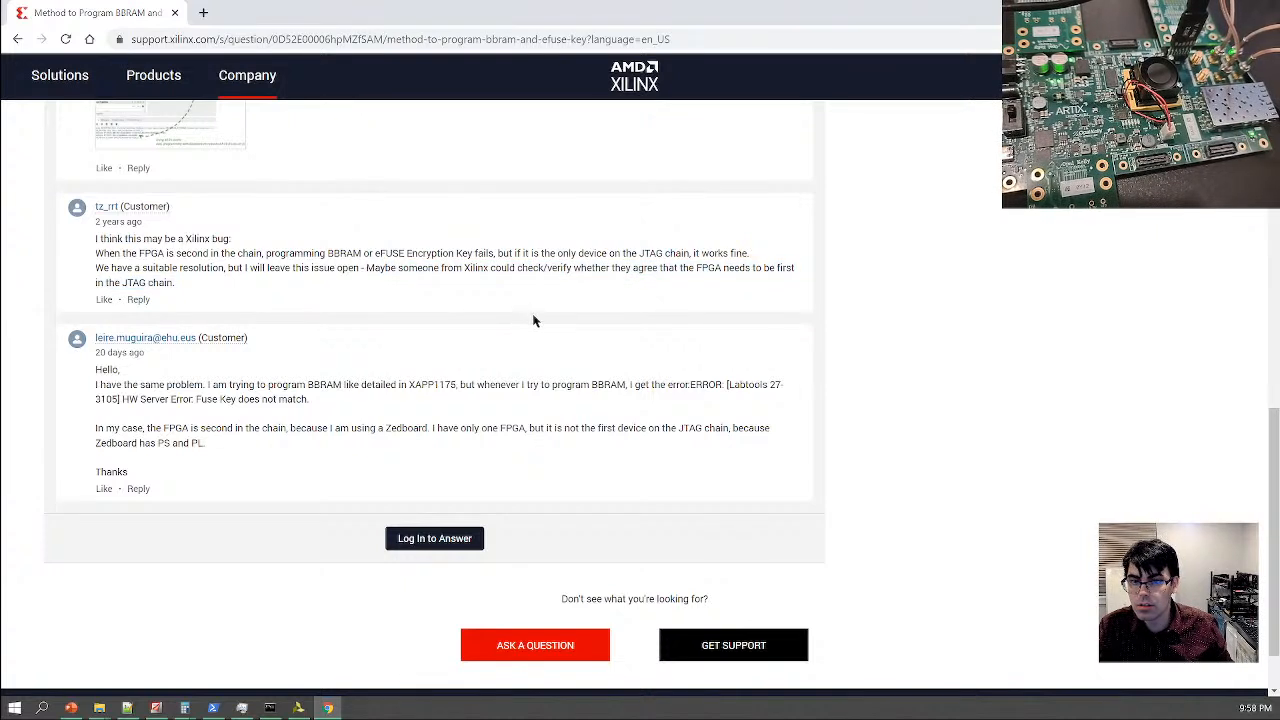
scroll(548, 317, "up", 4)
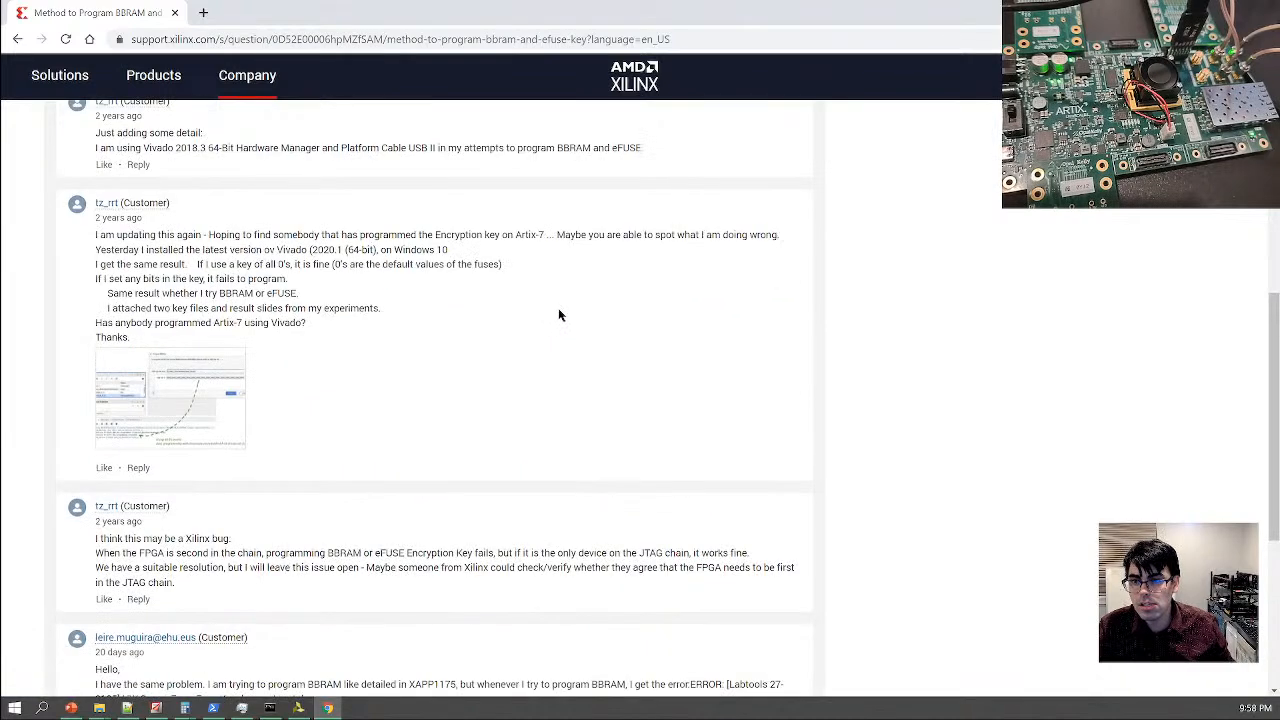
Switch back to Vivado and examine the create_hw_bitstream and program_hw_devices commands in the Tcl Console
key("alt+Tab")
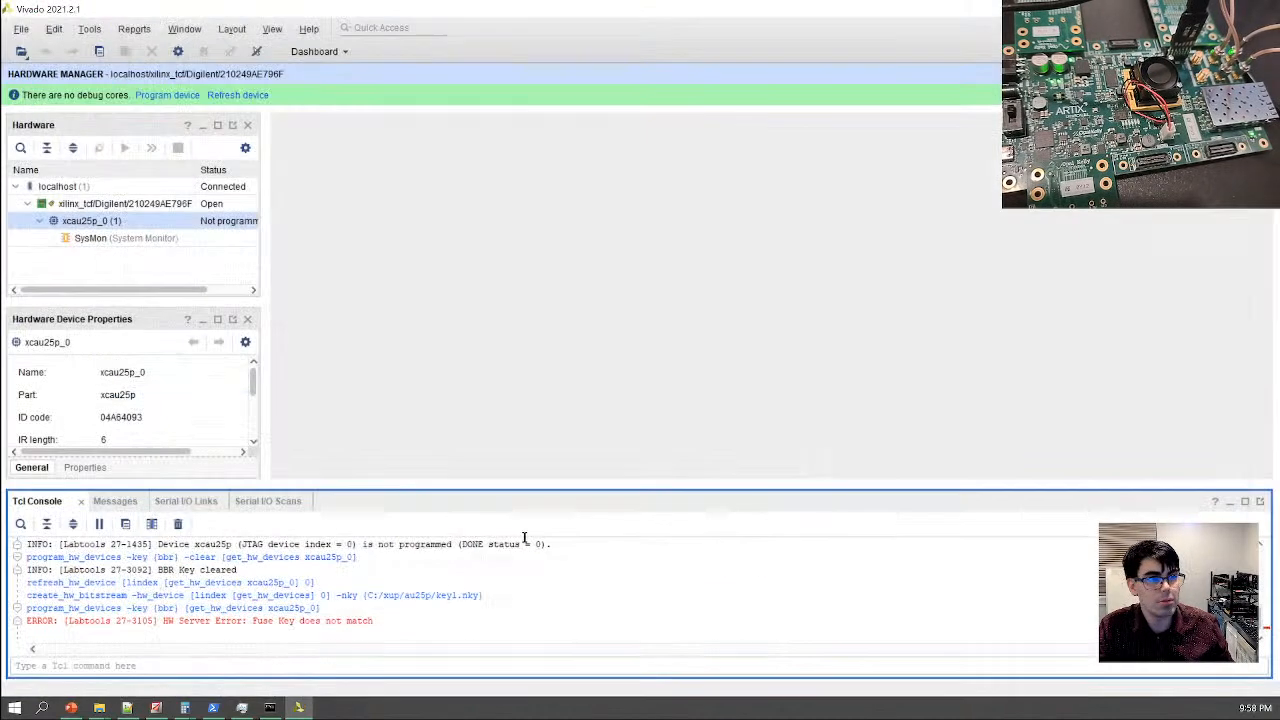
left_click_drag(351, 615, 5, 590)
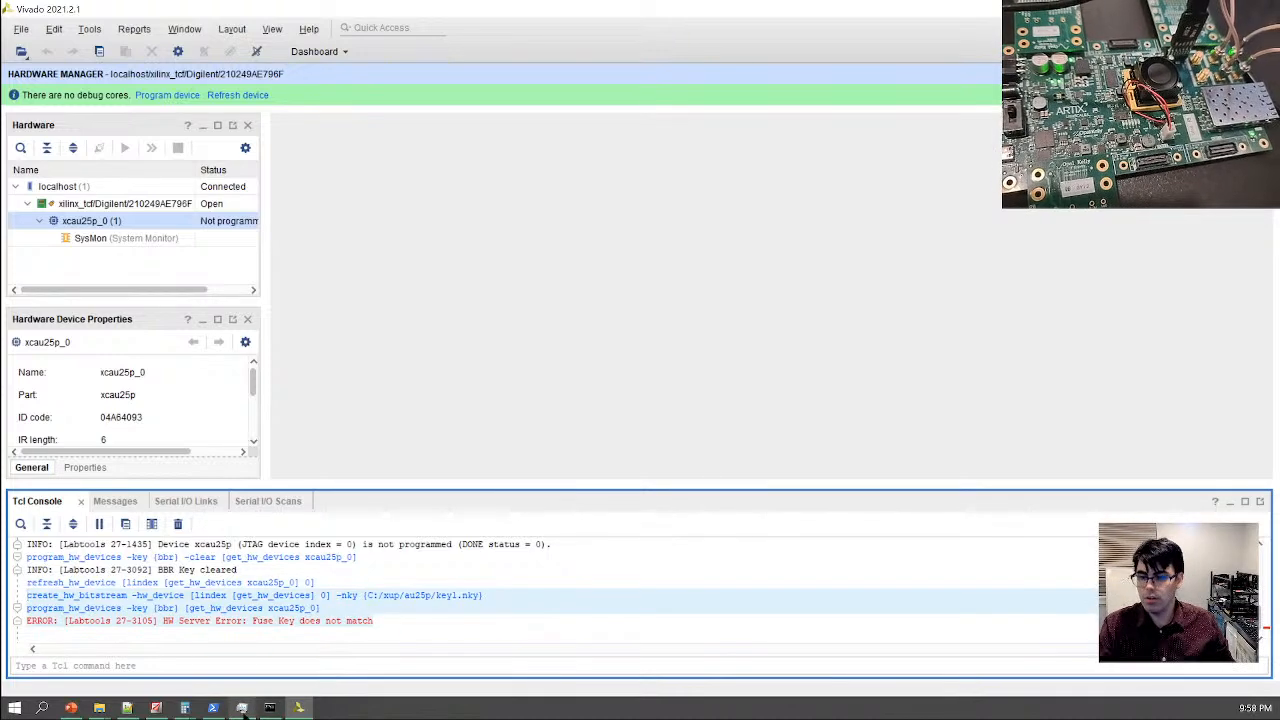
Open Opal Kelly FrontPanel and configure the XEM8320-AU25P with first.bit
mouse_move(220, 710)
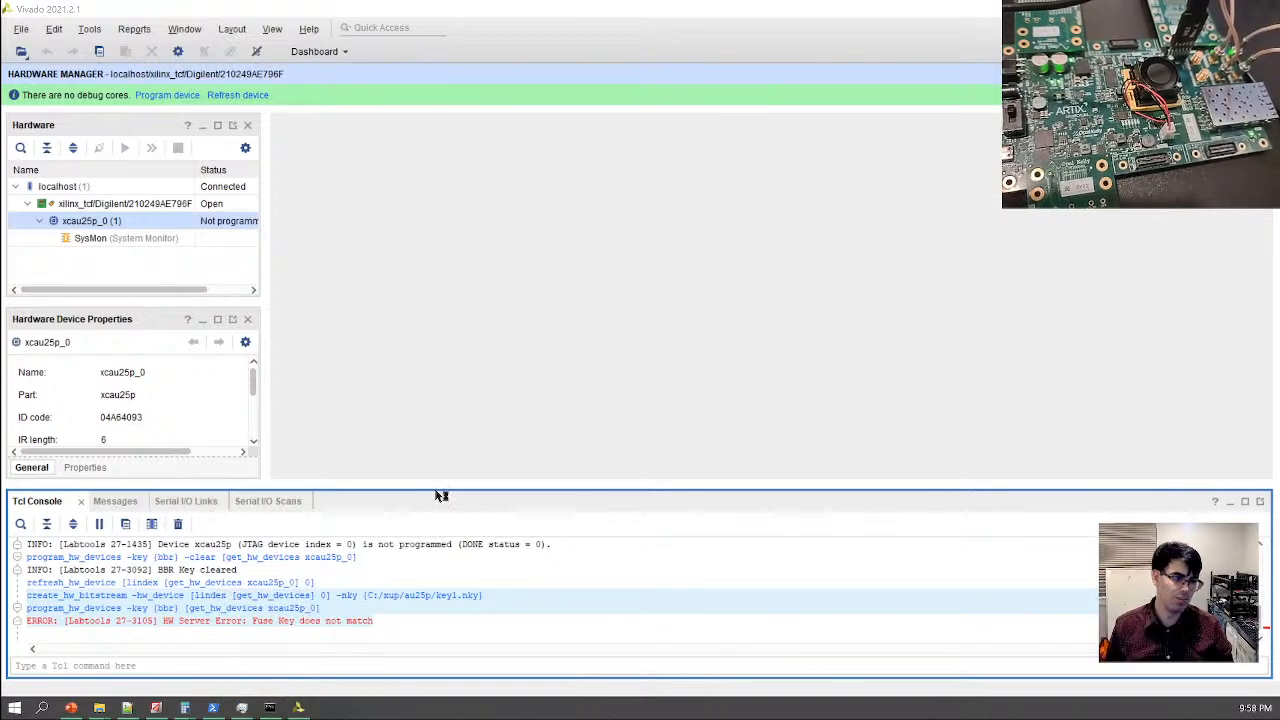
left_click(970, 395)
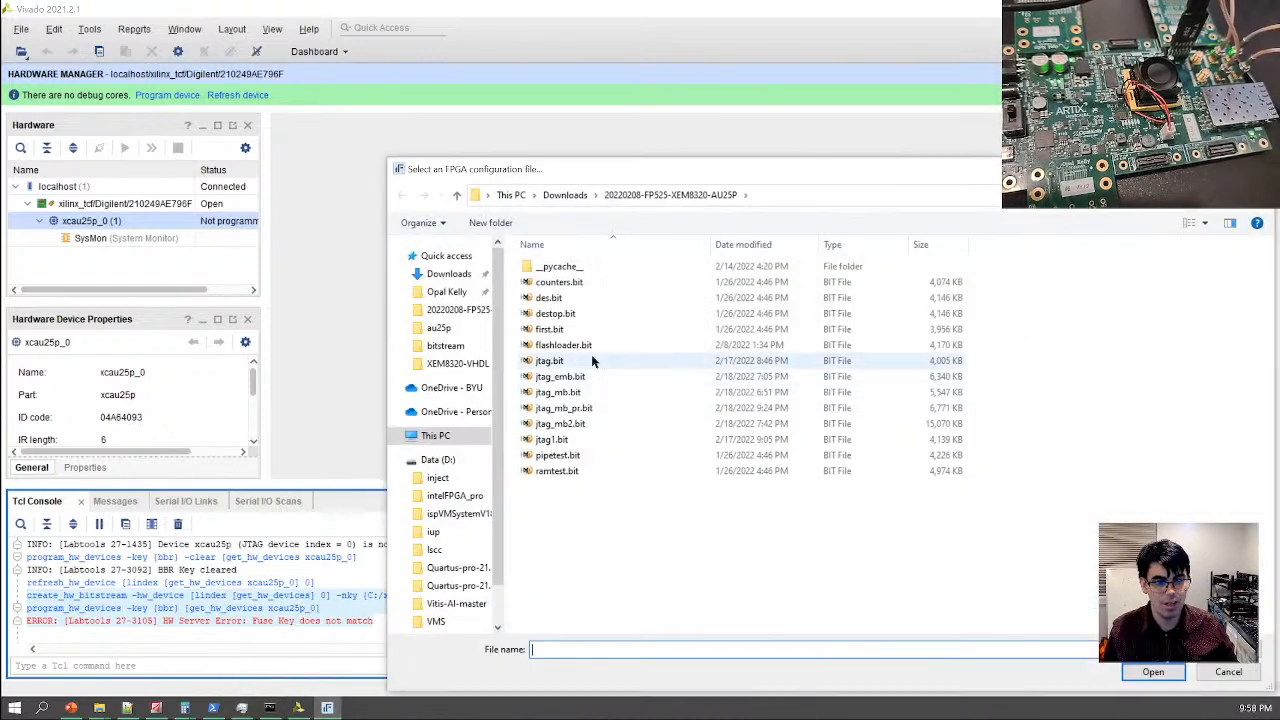
left_click(572, 330)
double_click(572, 330)
Load the First.xfp FrontPanel profile to test the board, and close its panel
left_click(922, 388)
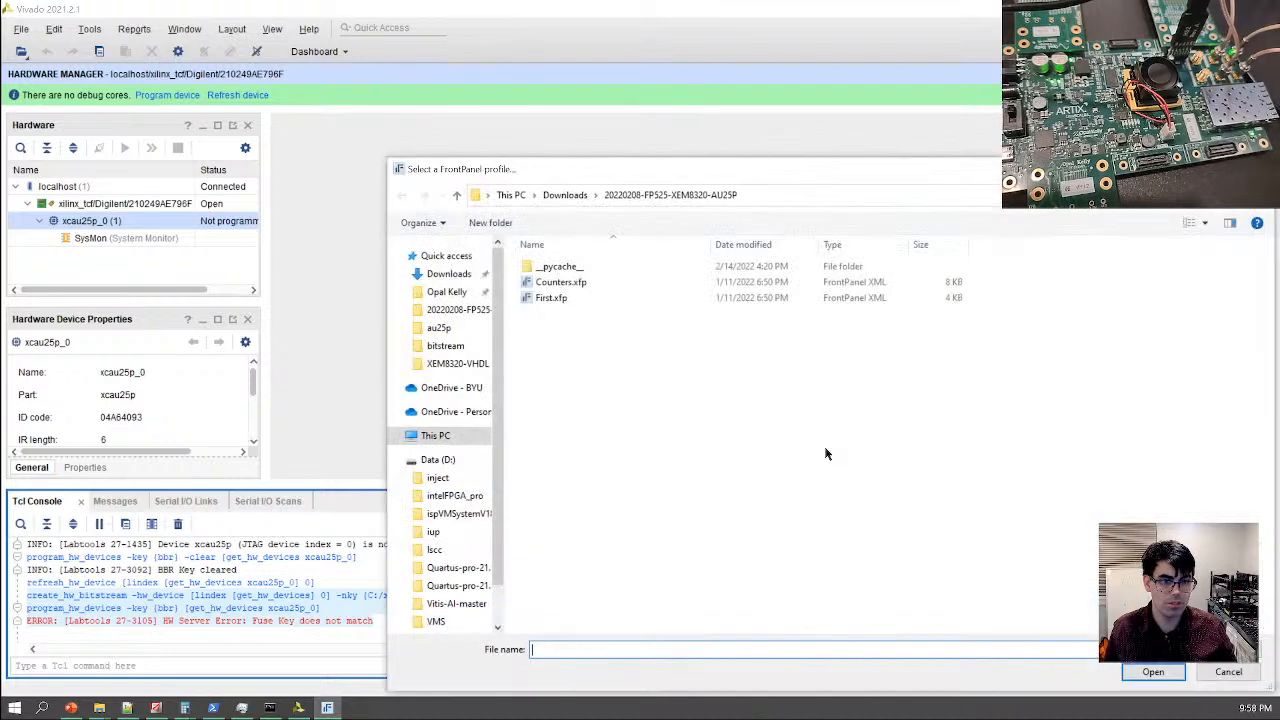
left_click(550, 298)
double_click(550, 298)
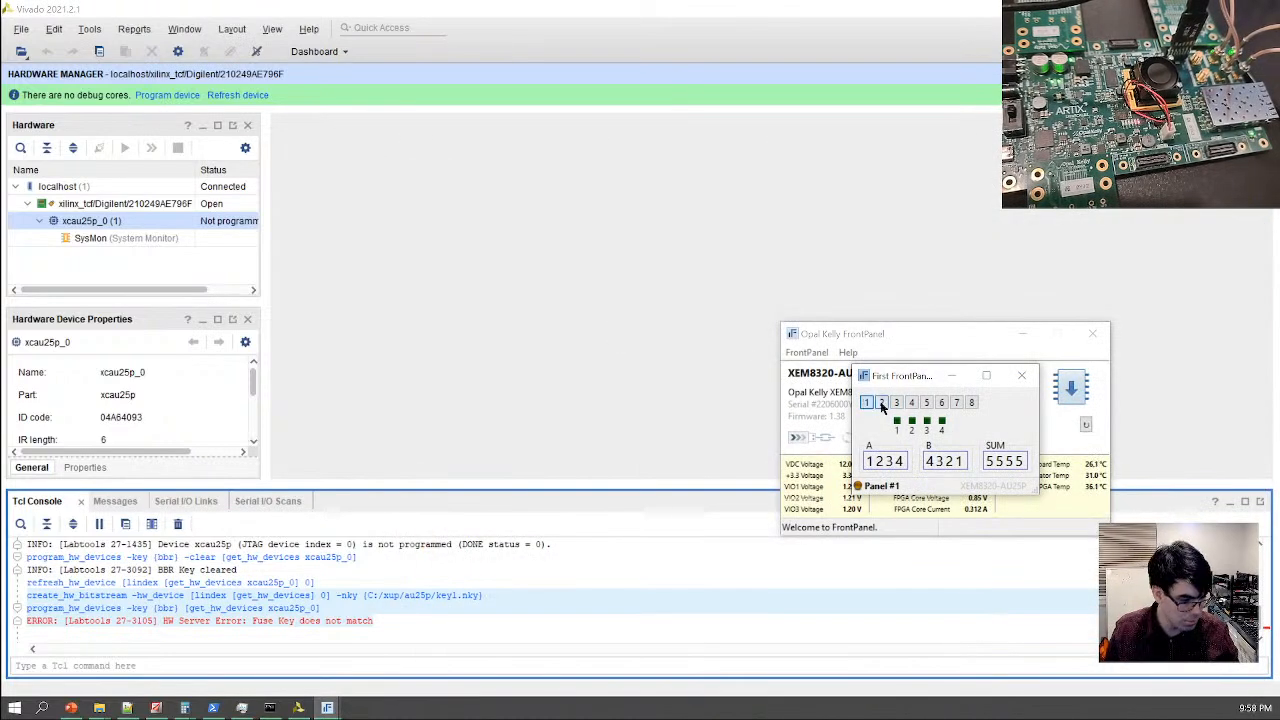
left_click(1021, 375)
Configure the FPGA with jtag_emb.bit, dismiss Vivado's Hardware Target Shutdown dialog and return to FrontPanel
left_click(969, 390)
double_click(607, 377)
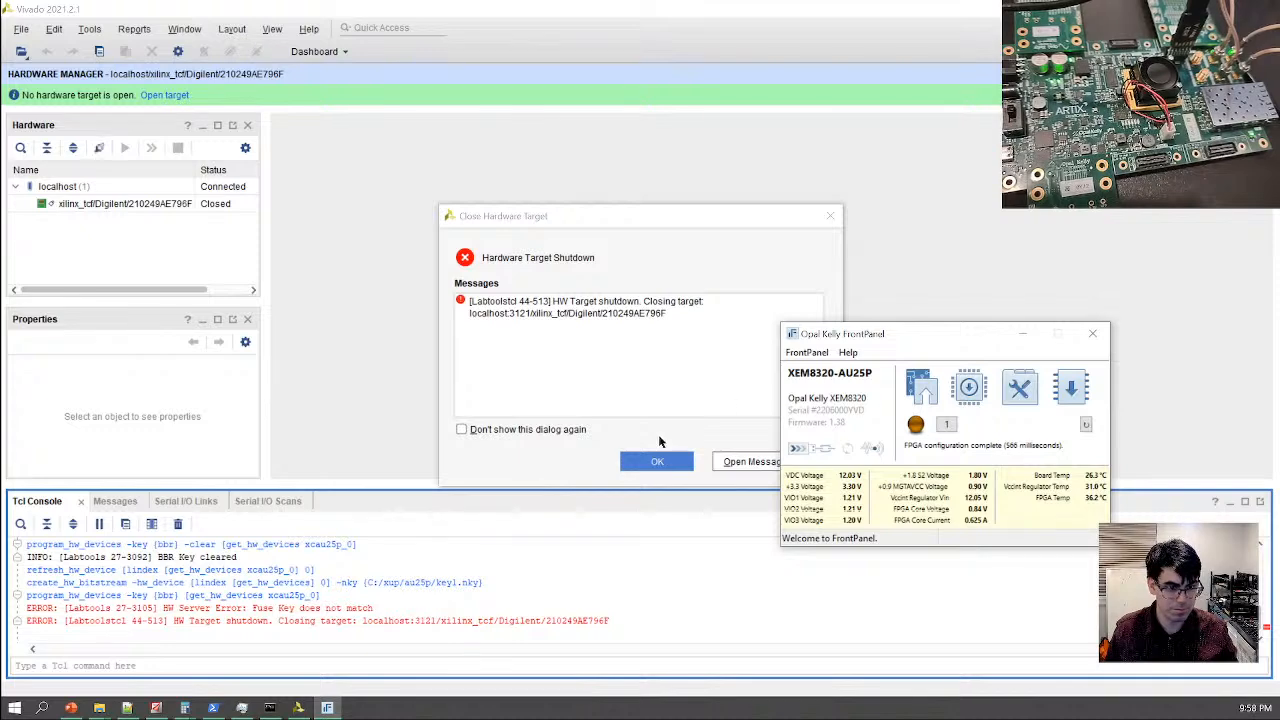
left_click(657, 461)
key("alt+Tab")
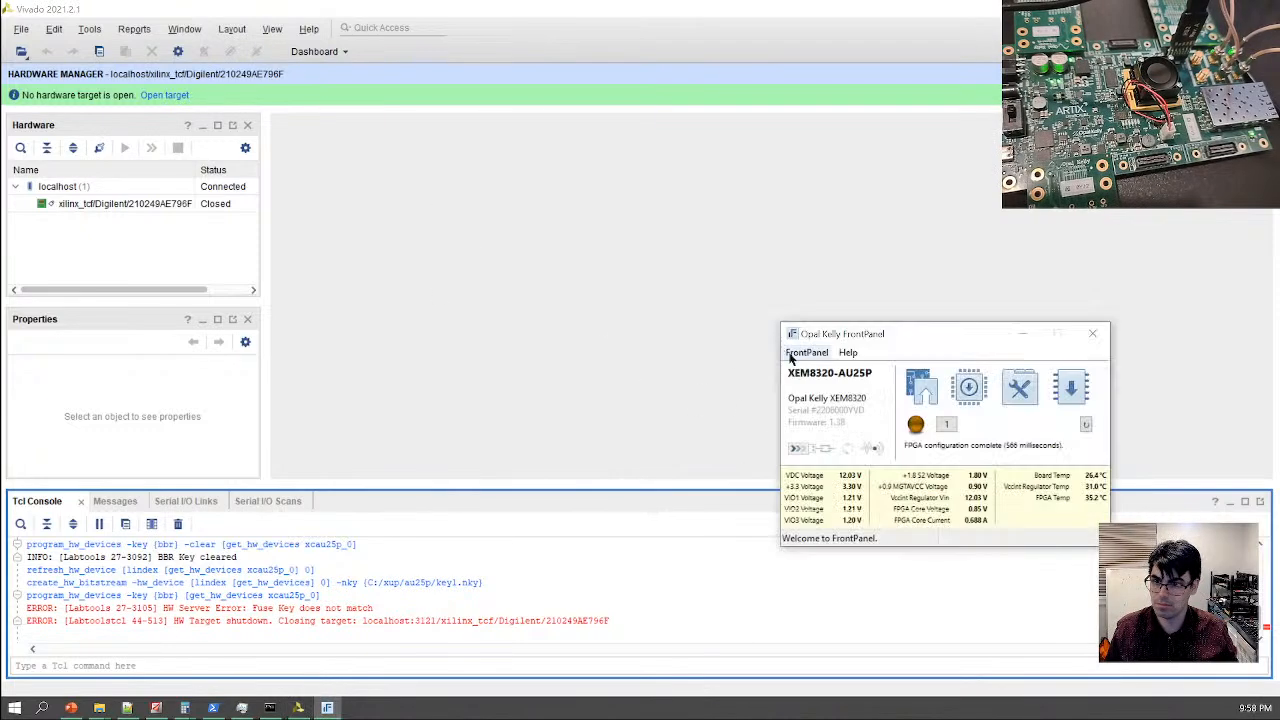
Reconfigure the XEM8320-AU25P with first.bit from FrontPanel
left_click(971, 390)
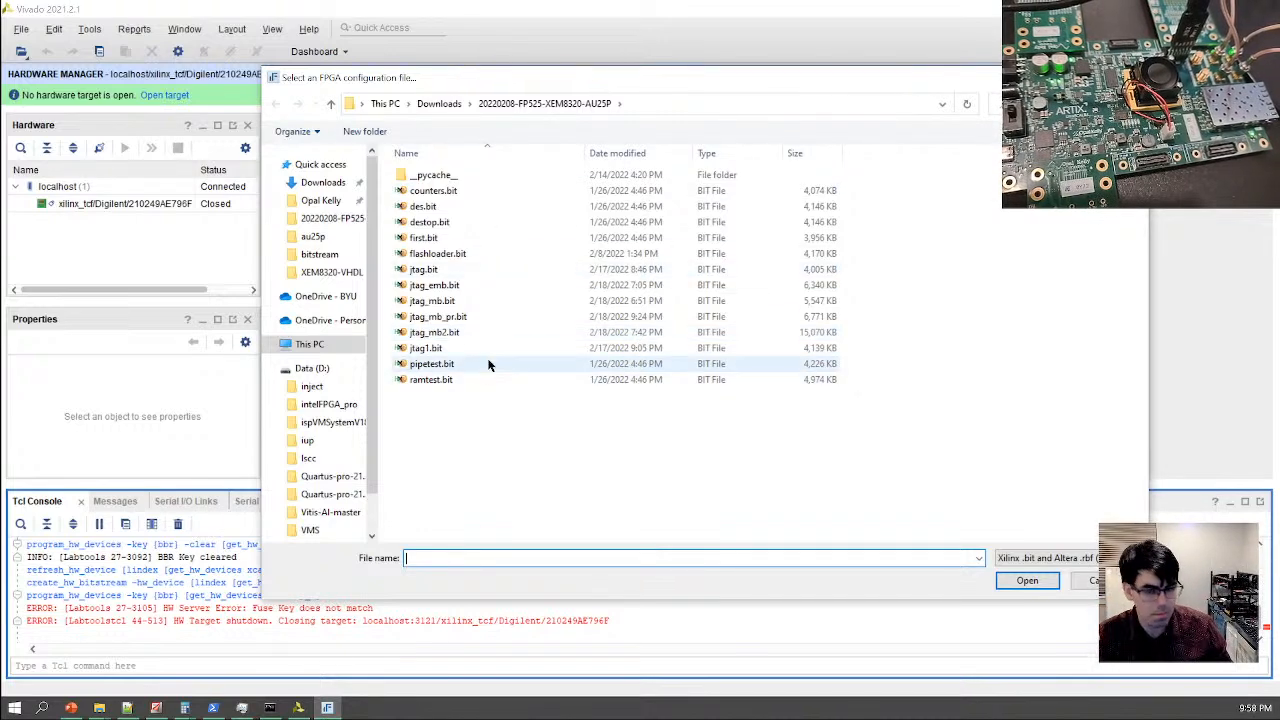
left_click(430, 238)
left_click(1024, 581)
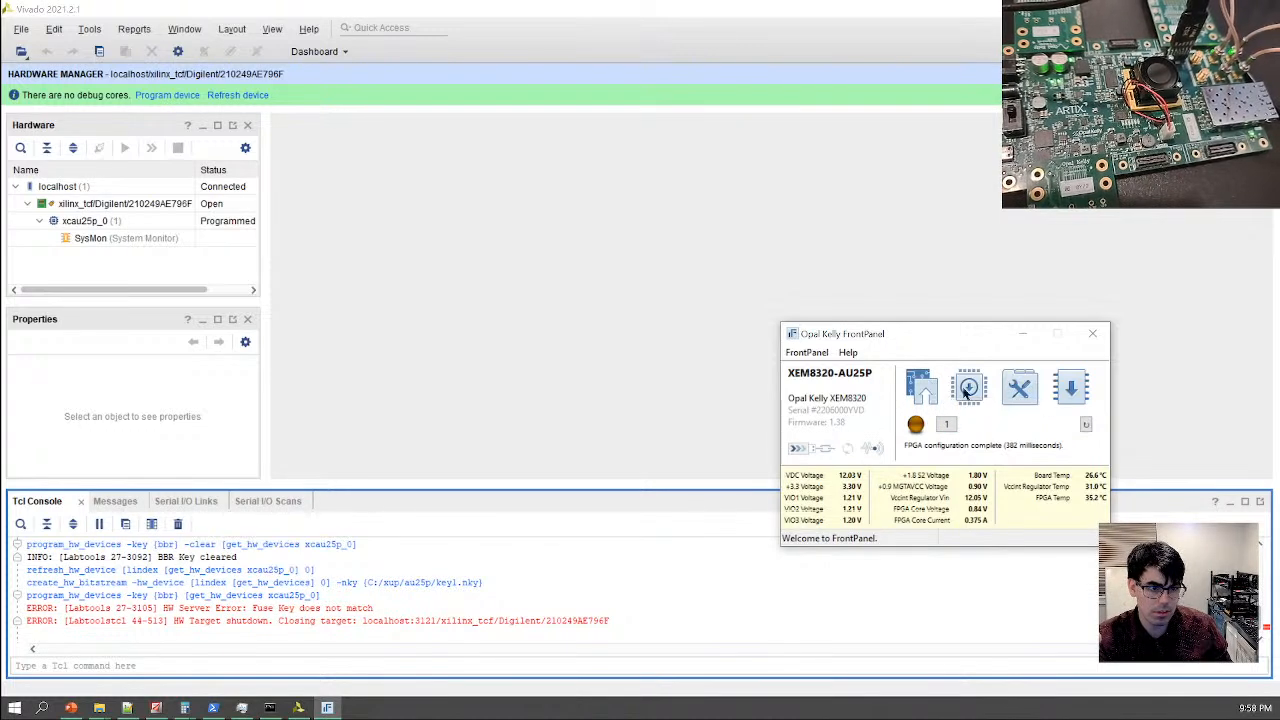
Check the numbered buttons in the First FrontPanel profile panel, and close both the panel and FrontPanel
left_click(930, 387)
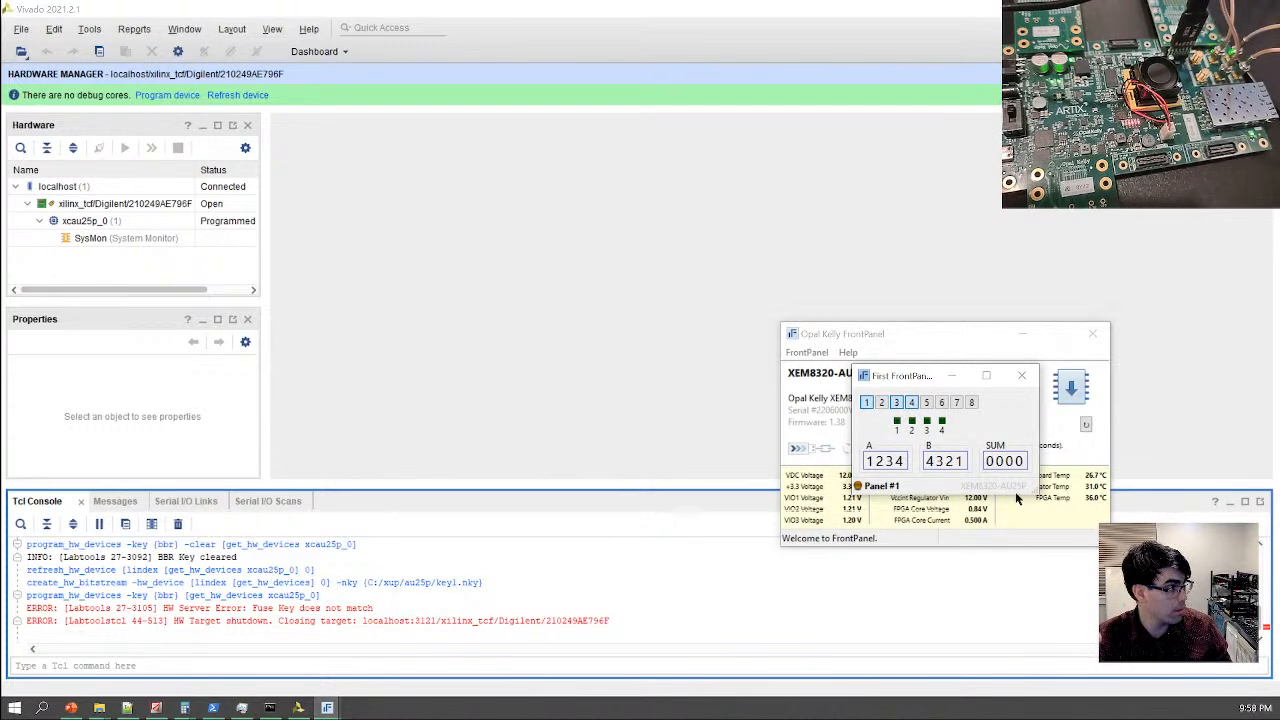
left_click(1021, 375)
left_click(1092, 333)
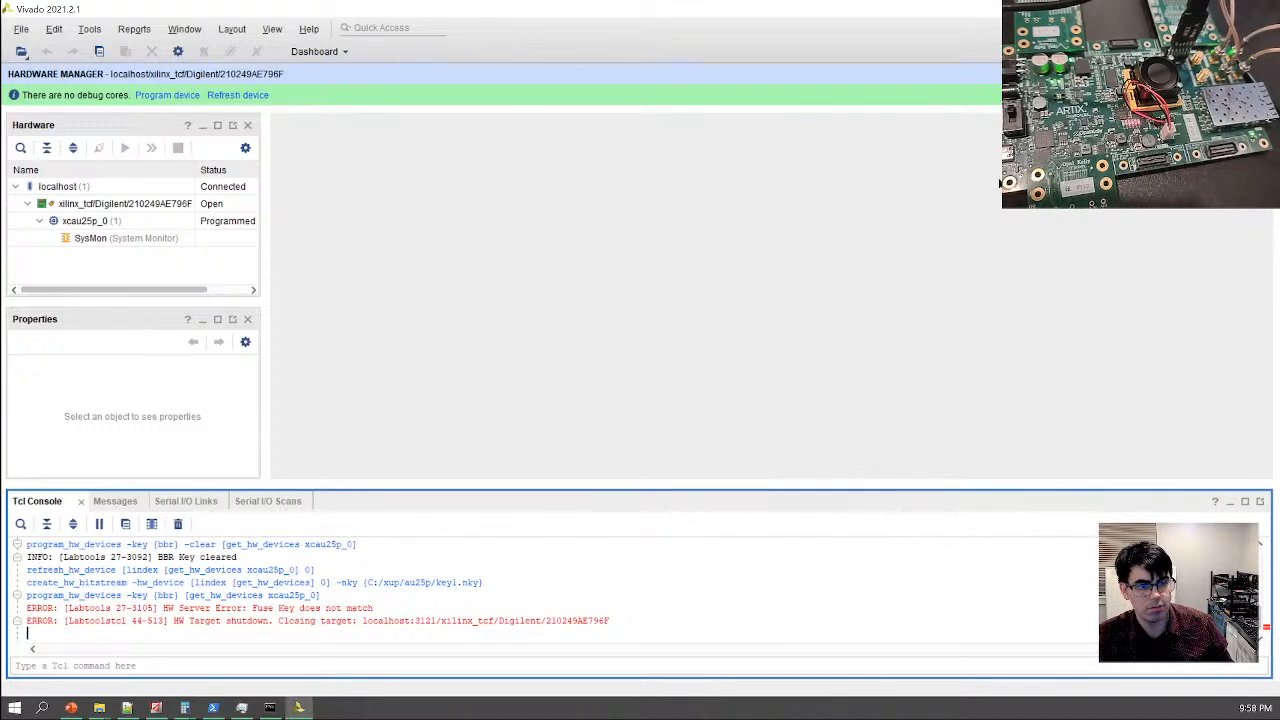
Close Vivado and confirm the exit
left_click(1262, 9)
left_click(619, 386)
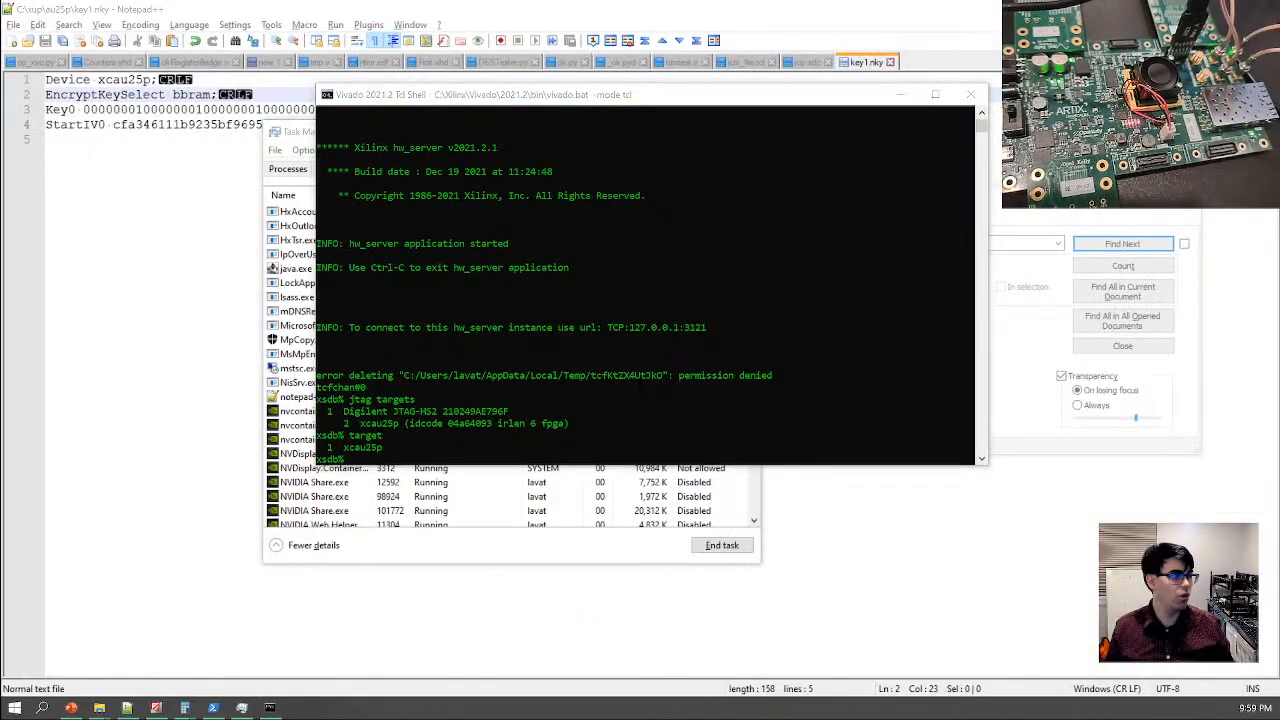
Switch to the PowerPoint presentation and title the blank slide 3 "What is next?"
key("alt+Tab")
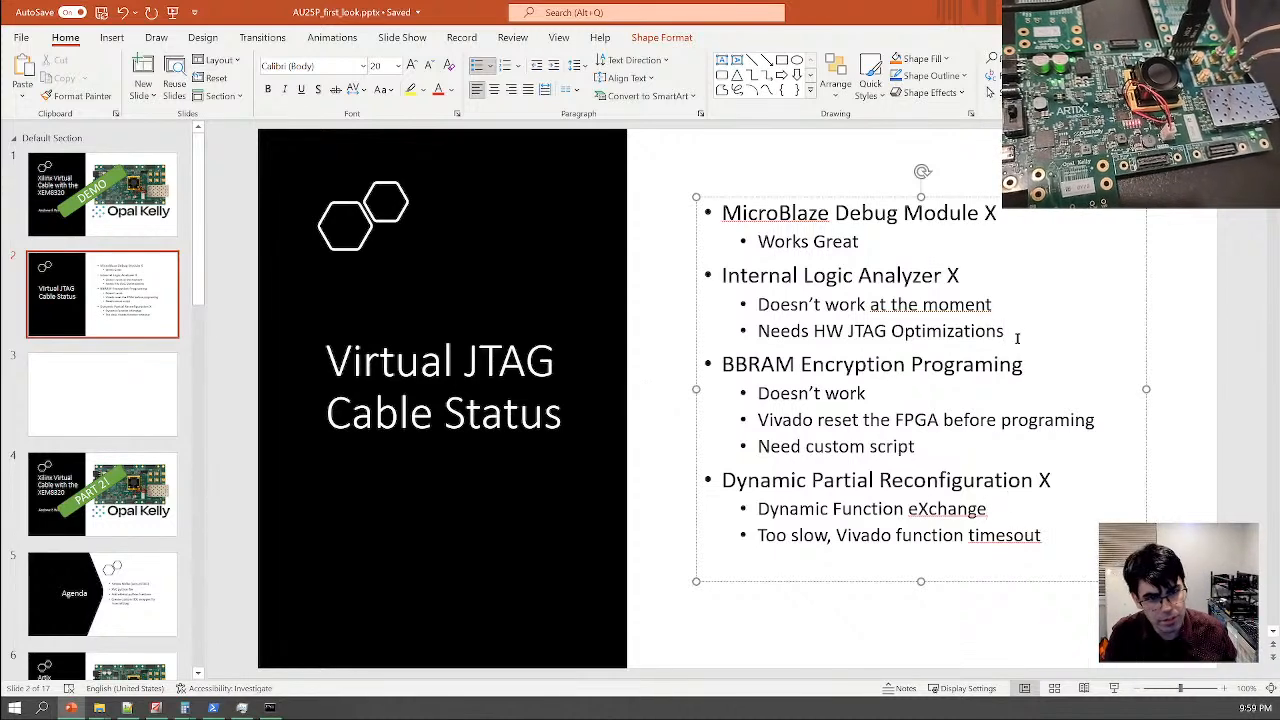
left_click(100, 391)
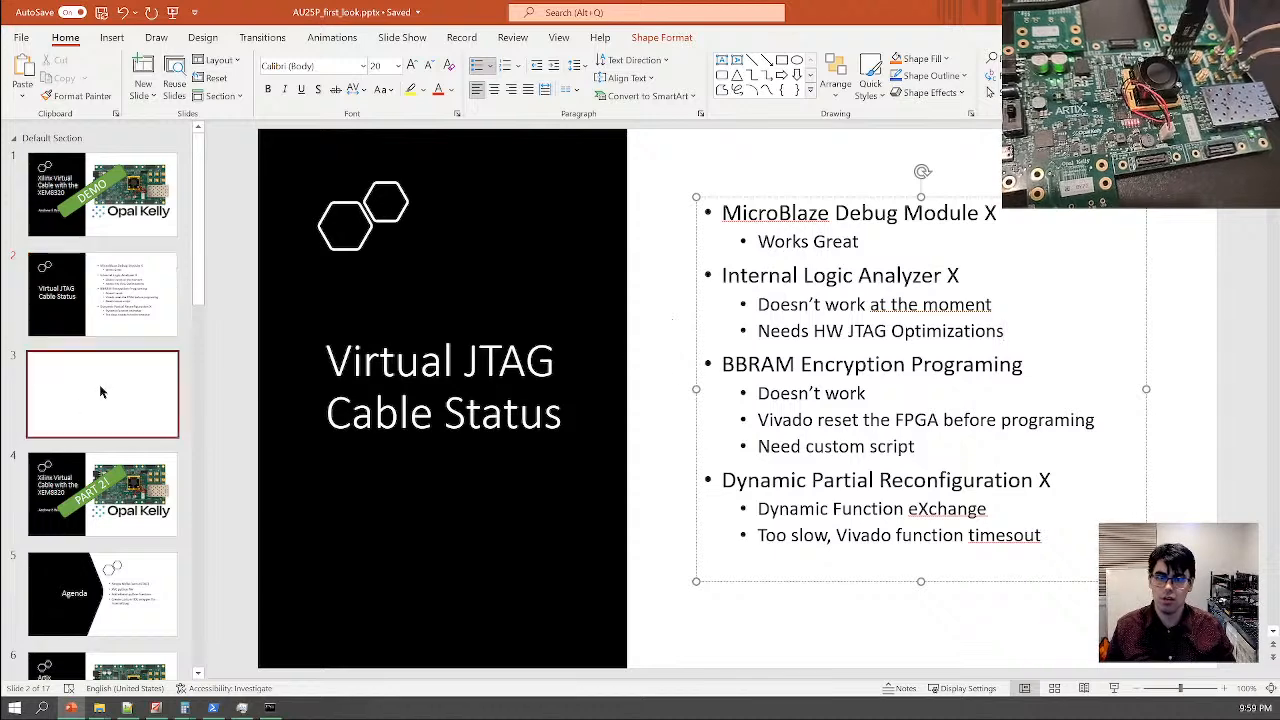
left_click(557, 243)
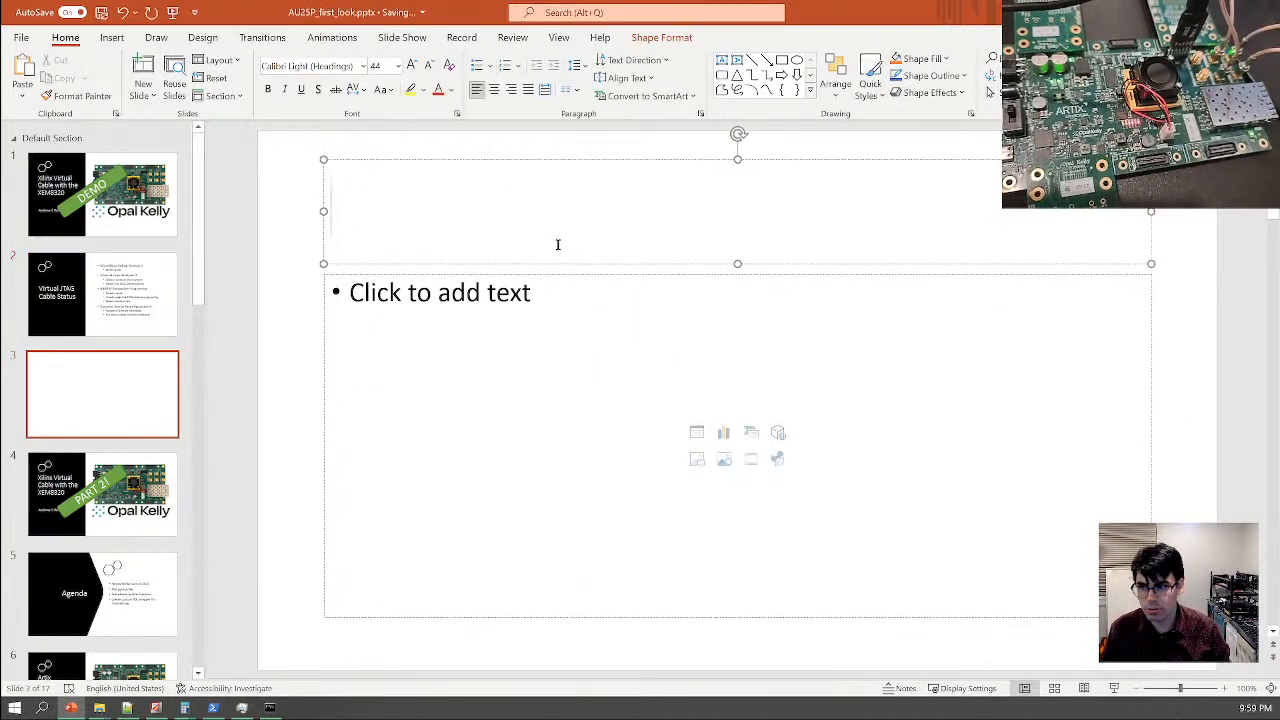
type("What is next")
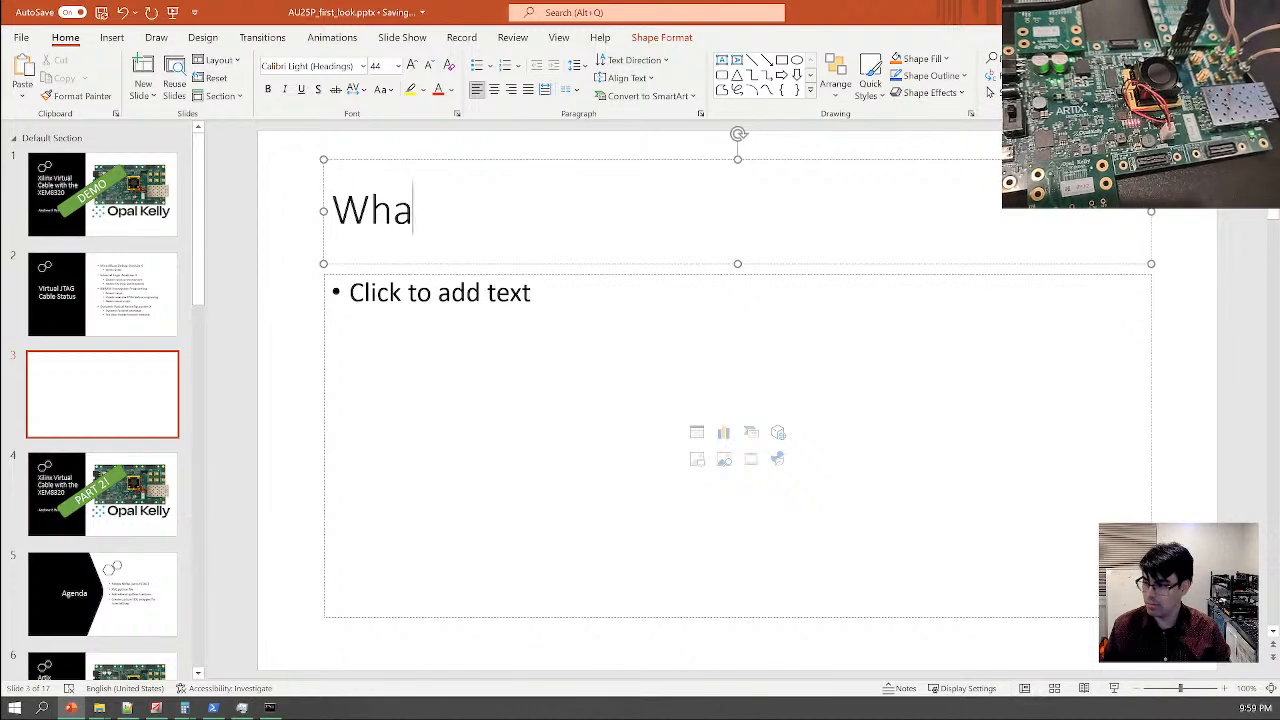
key("Tab")
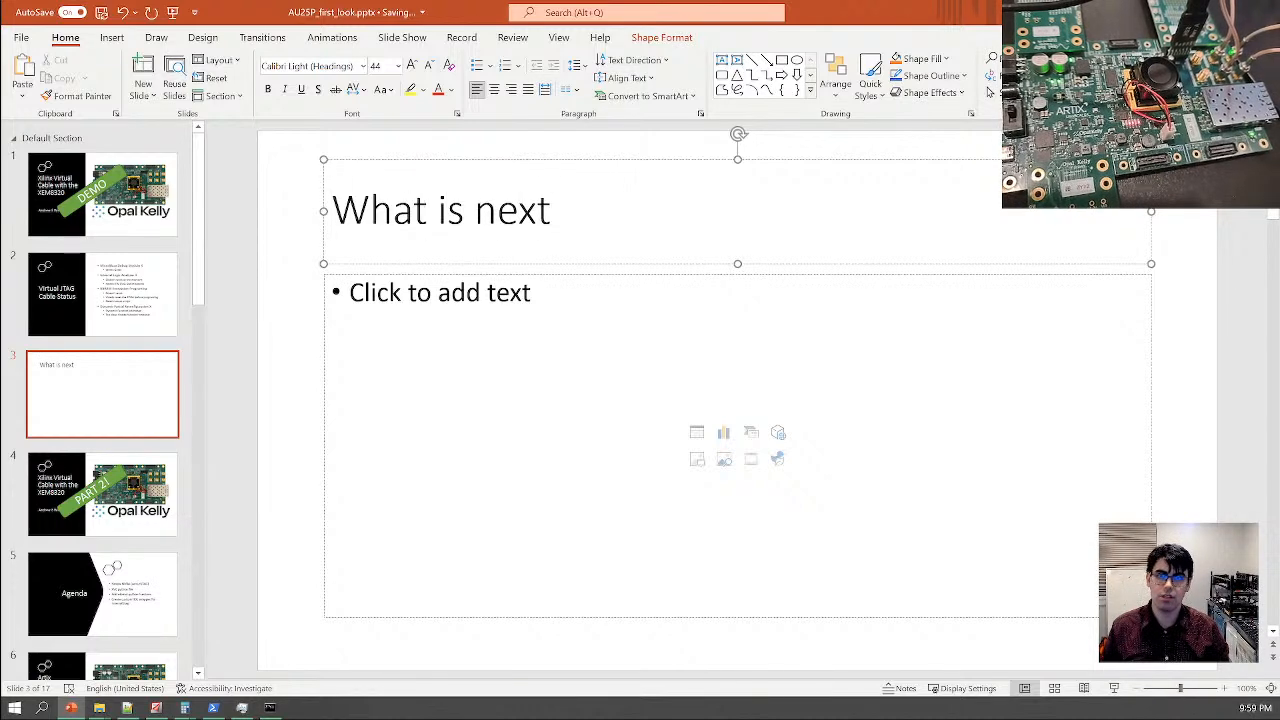
type("?")
Start the first bullet in the body of the "What is next?" slide with "Improve HDL around the i"
left_click(477, 361)
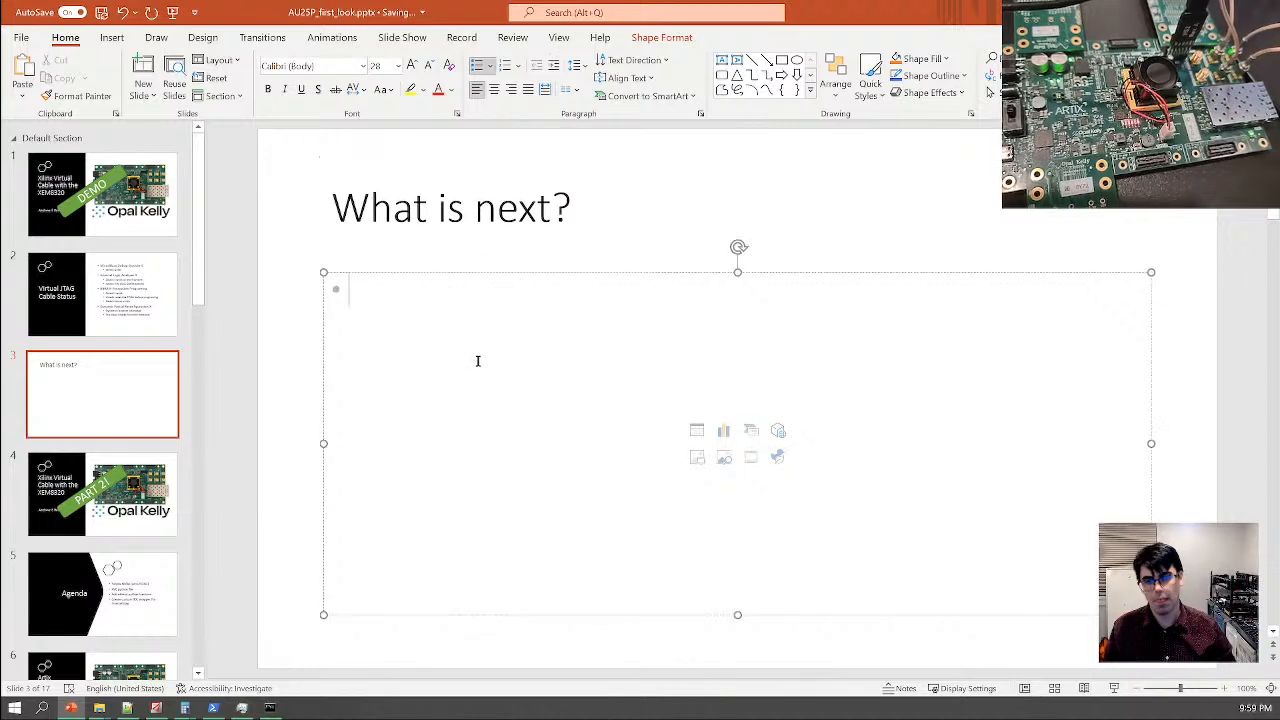
type("IMpr")
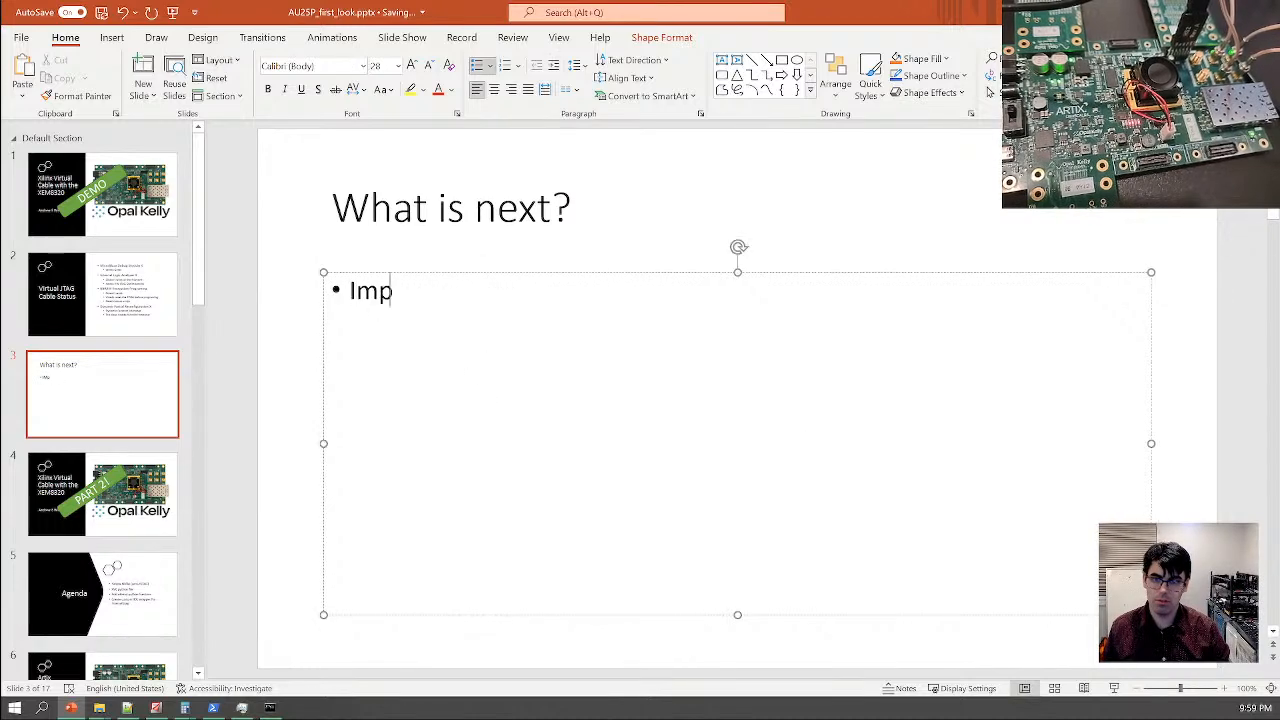
type("ove HDL fo")
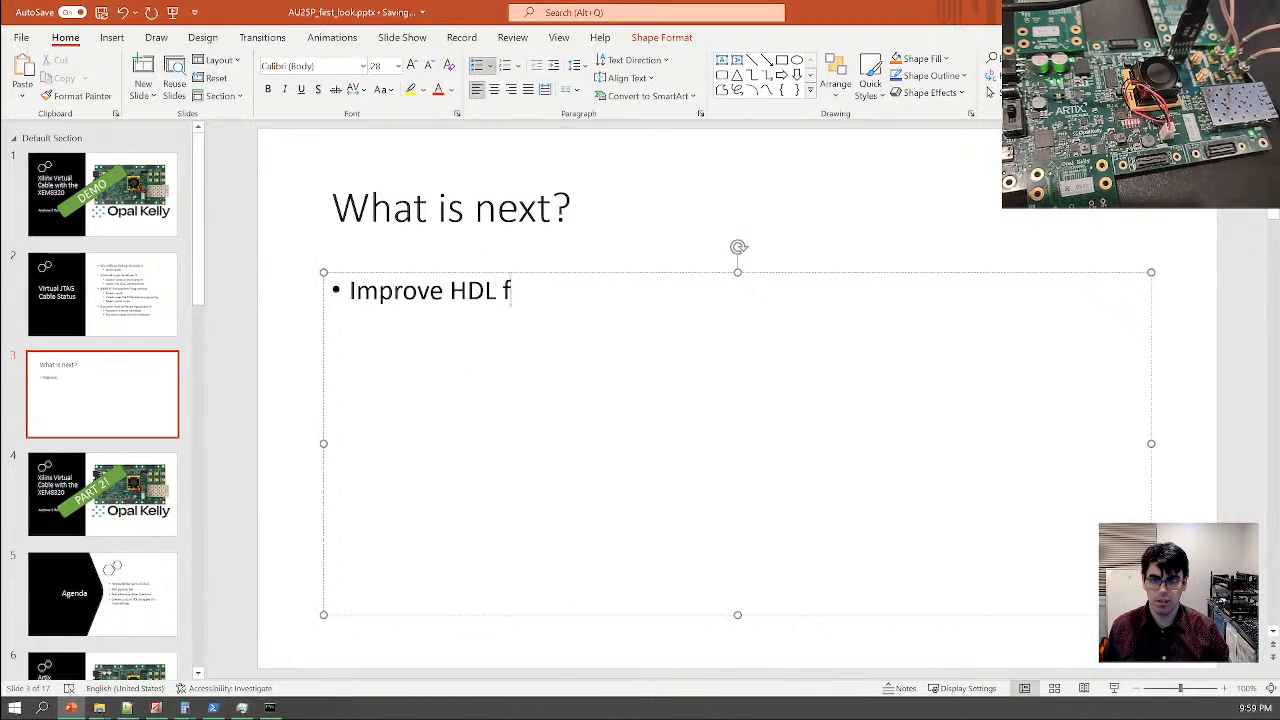
key("BackSpace")
key("BackSpace")
type("aroudn")
type(" the ")
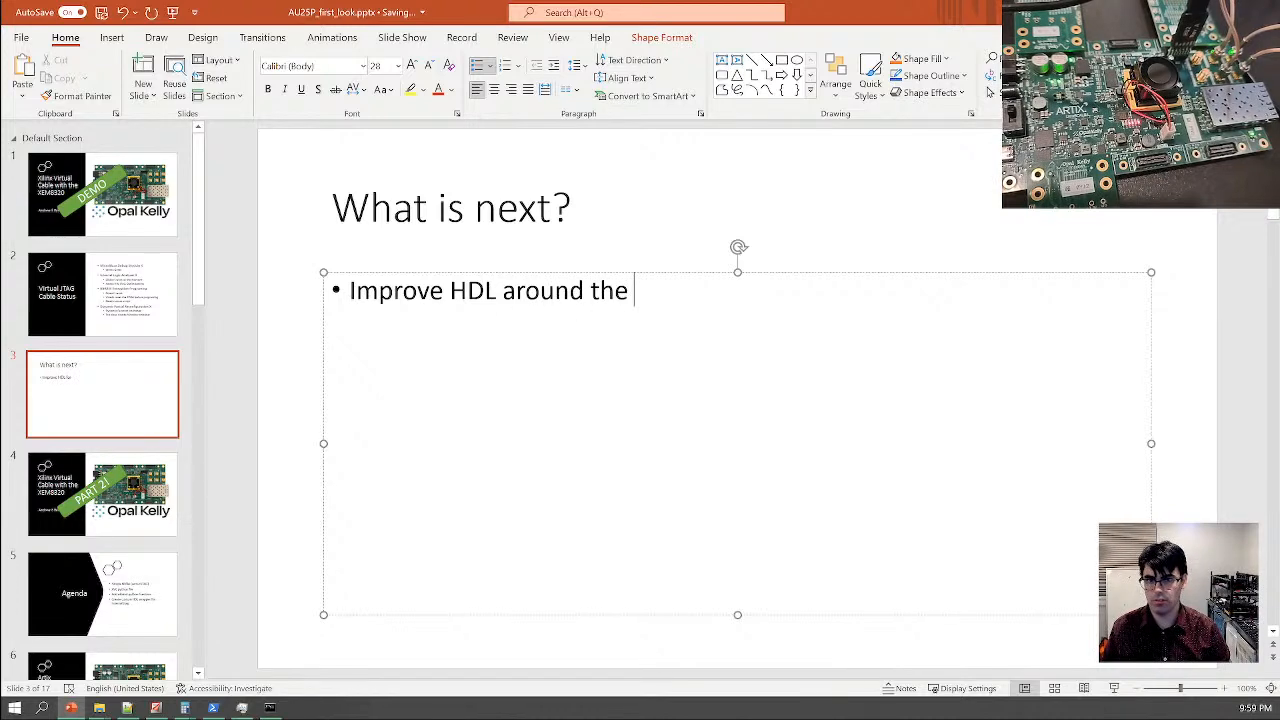
type("i")
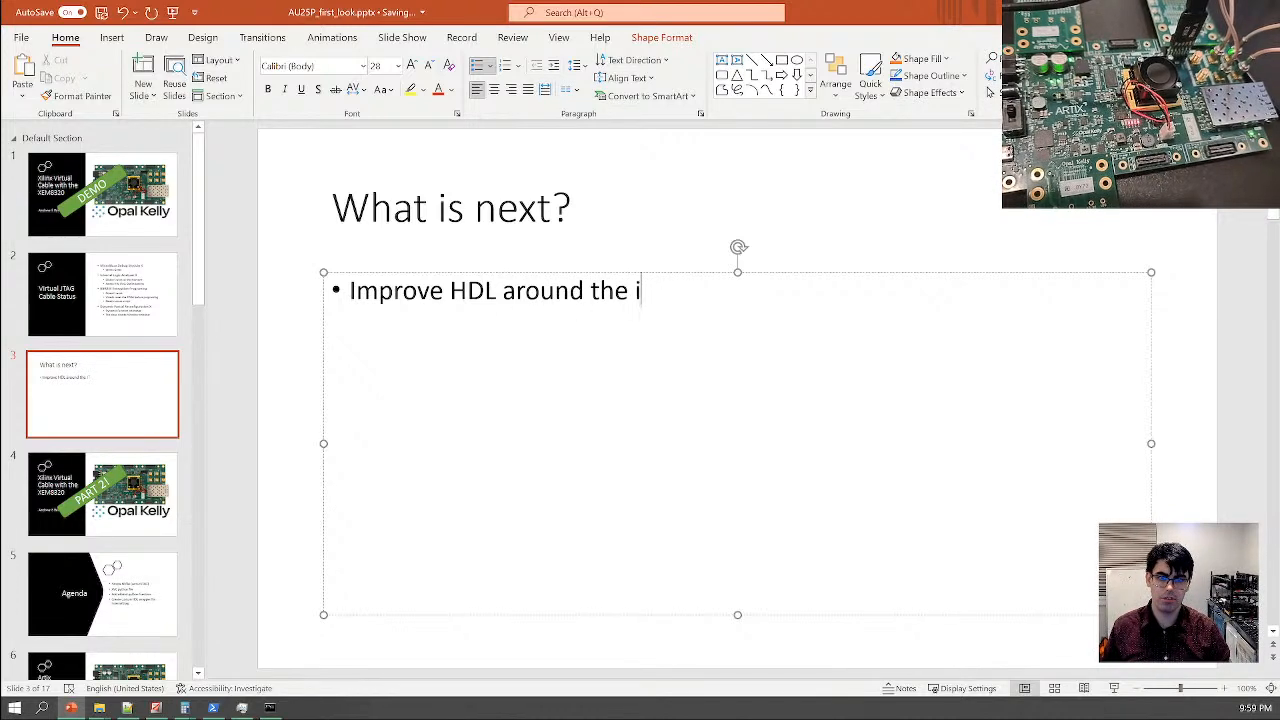